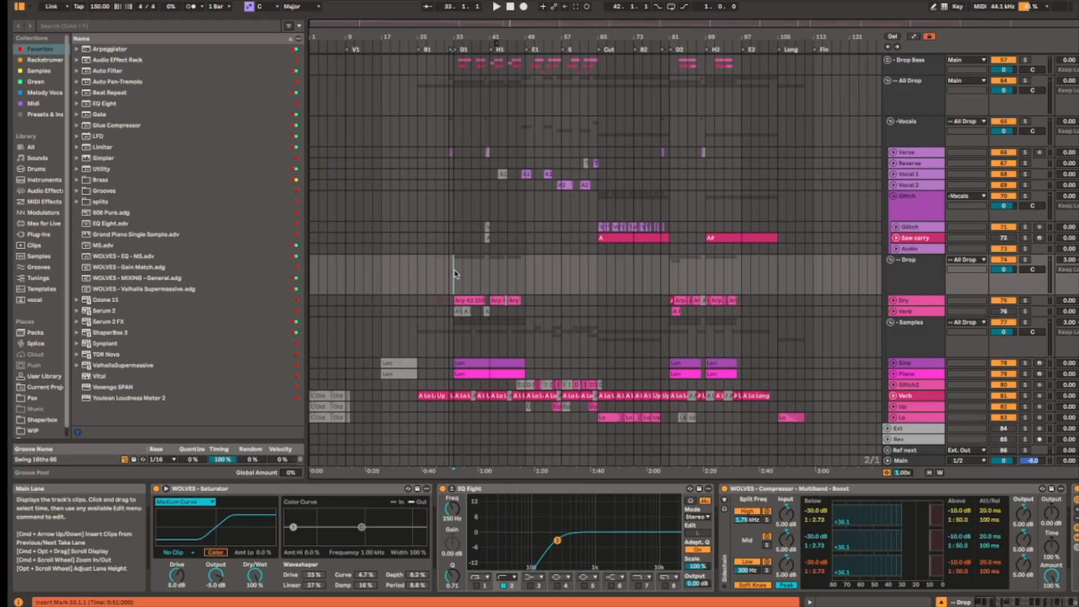
Step: Play the first drop from bar 33, stop playback, and look over the tracks below the Drop group
{"action": "key", "text": "space"}
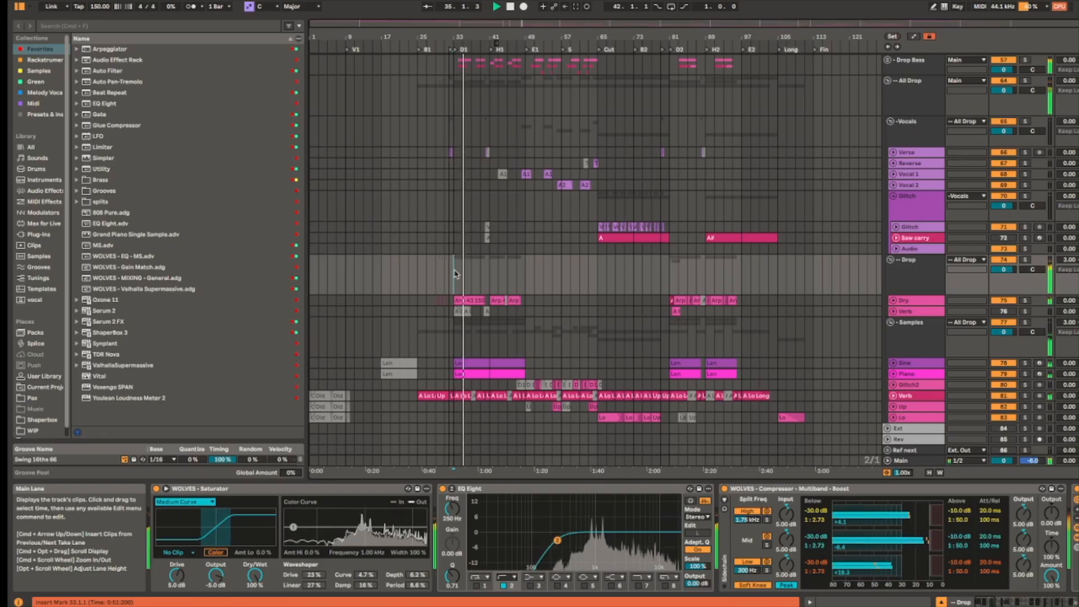
{"action": "key", "text": "space"}
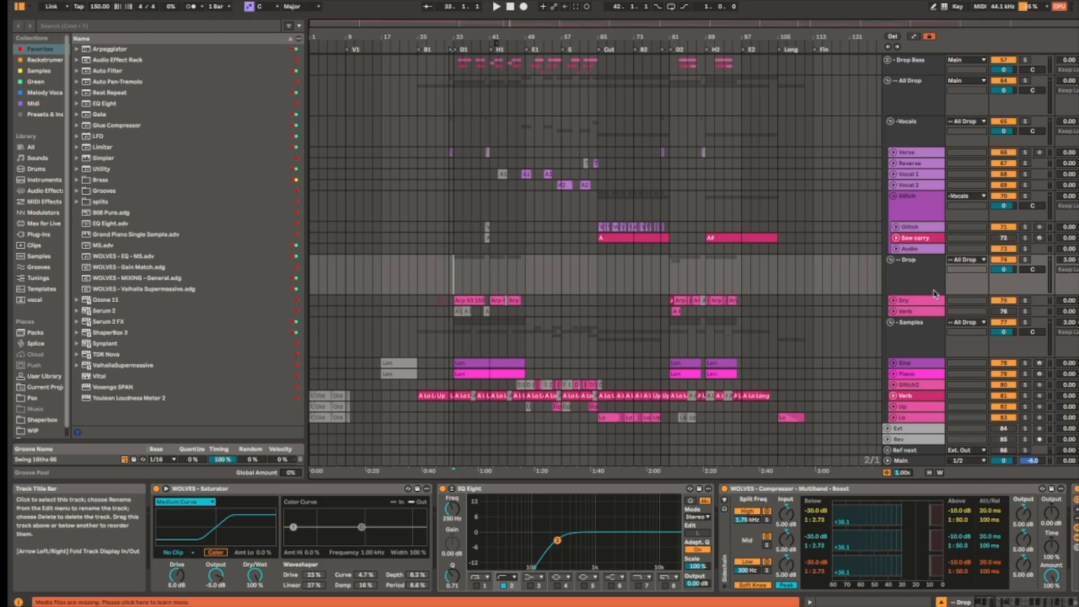
{"action": "scroll", "coordinate": [936, 292], "scroll_direction": "down", "scroll_amount": 1}
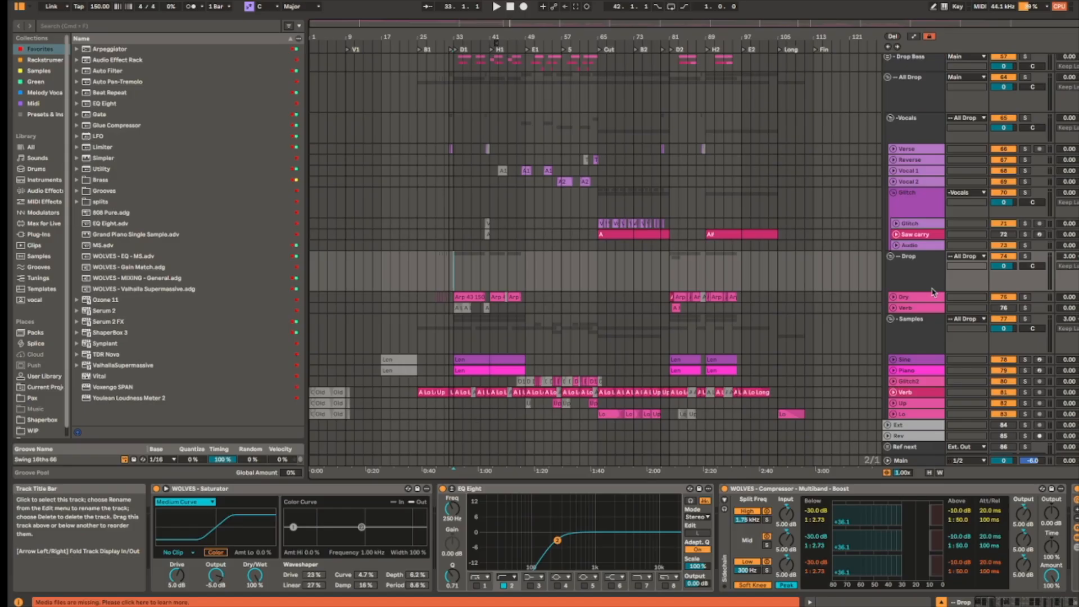
{"action": "scroll", "coordinate": [934, 293], "scroll_direction": "down", "scroll_amount": 3}
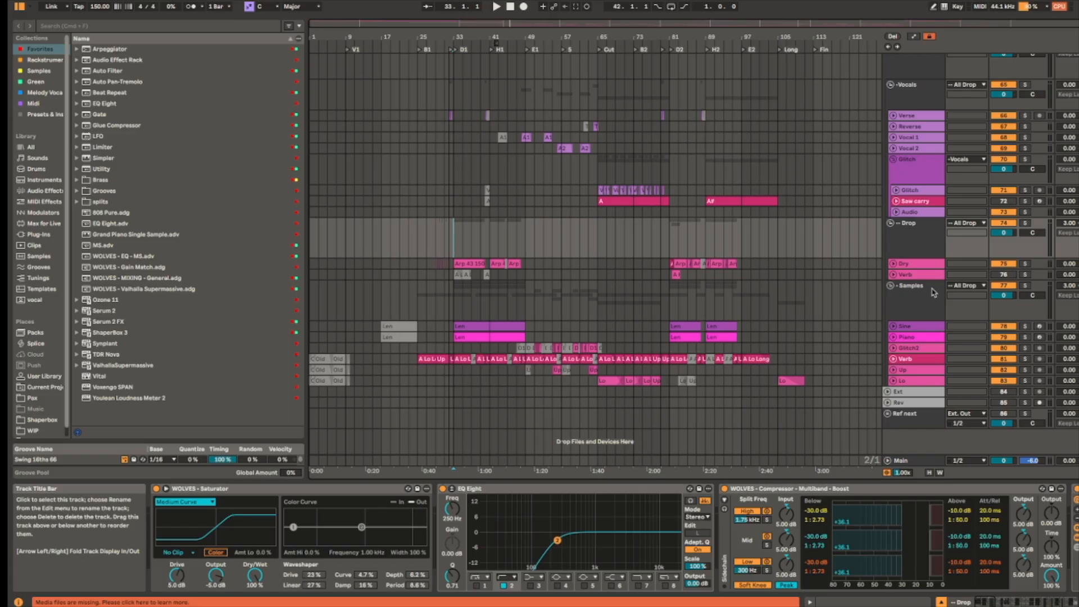
Step: Play the song from bar 1 and look over the FX and Verse Leads tracks of the intro
{"action": "scroll", "coordinate": [914, 268], "scroll_direction": "up", "scroll_amount": 15}
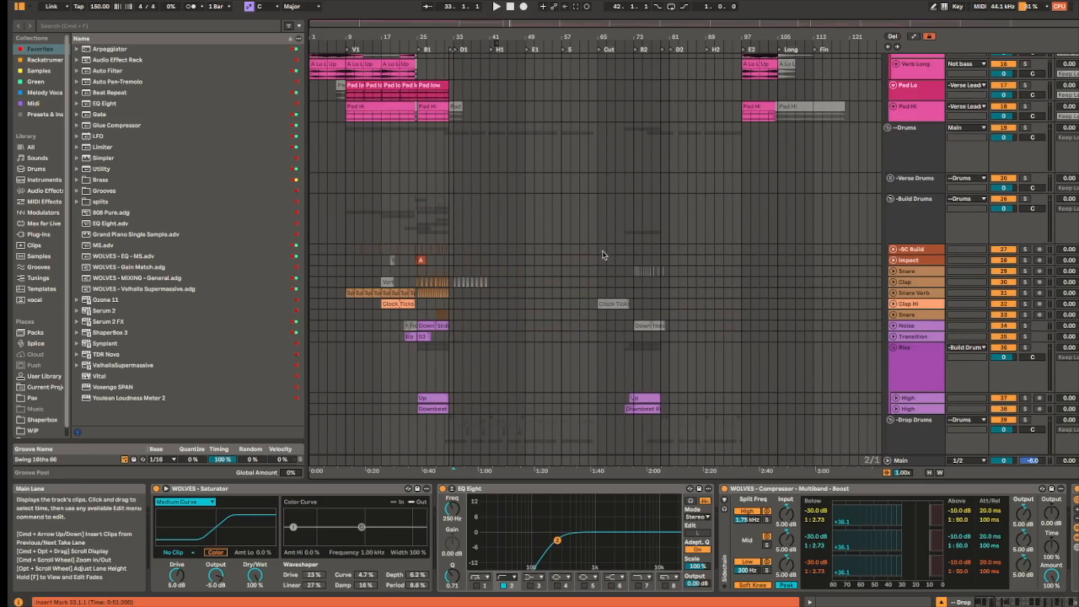
{"action": "scroll", "coordinate": [378, 180], "scroll_direction": "up", "scroll_amount": 3}
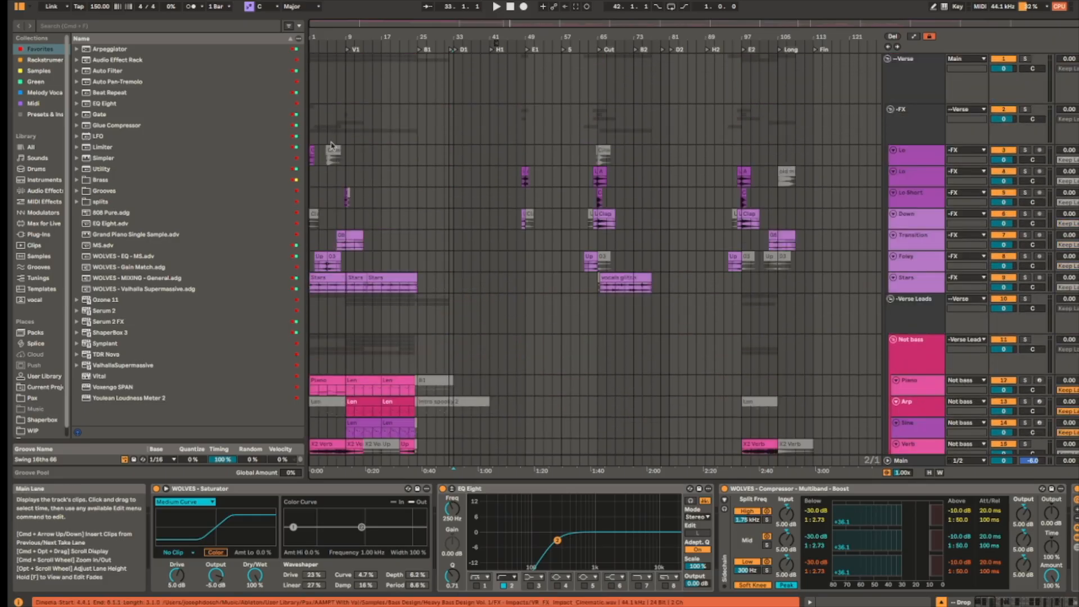
{"action": "left_click", "coordinate": [313, 118]}
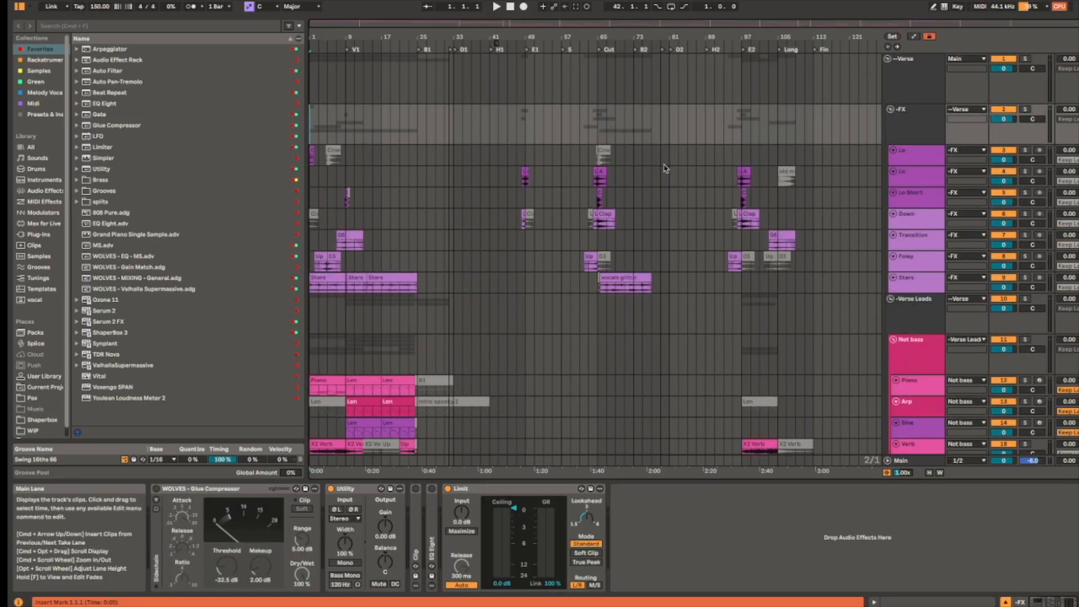
{"action": "key", "text": "space"}
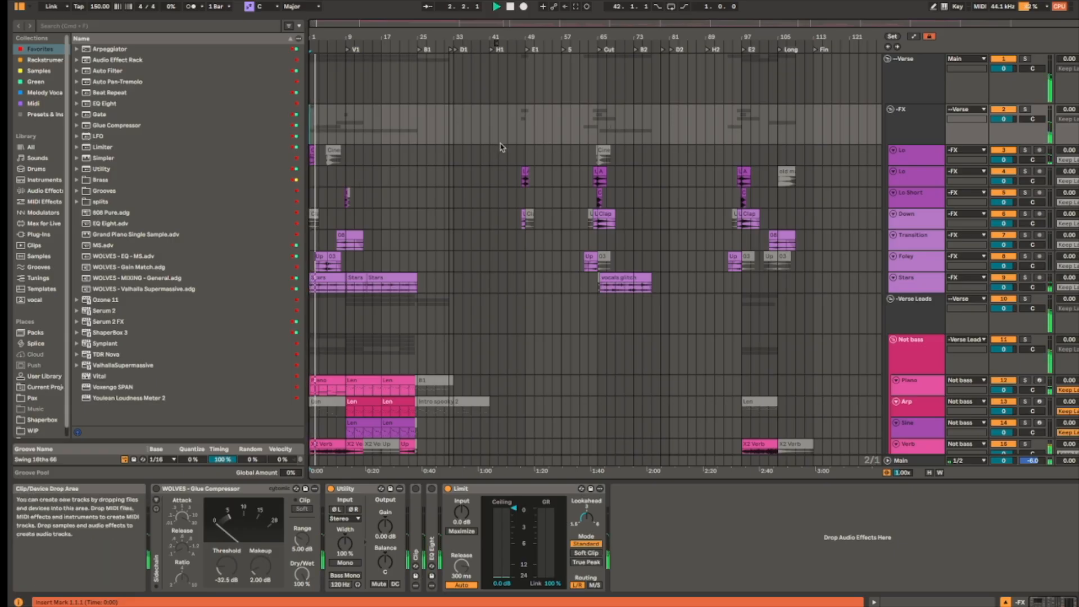
{"action": "scroll", "coordinate": [393, 240], "scroll_direction": "down", "scroll_amount": 3}
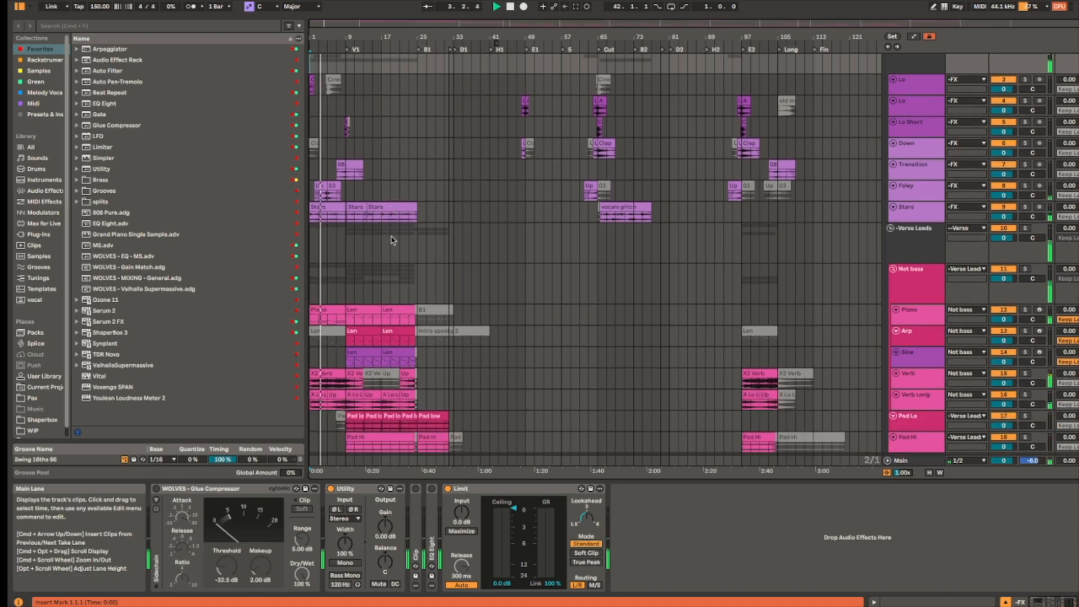
{"action": "scroll", "coordinate": [393, 241], "scroll_direction": "down", "scroll_amount": 2}
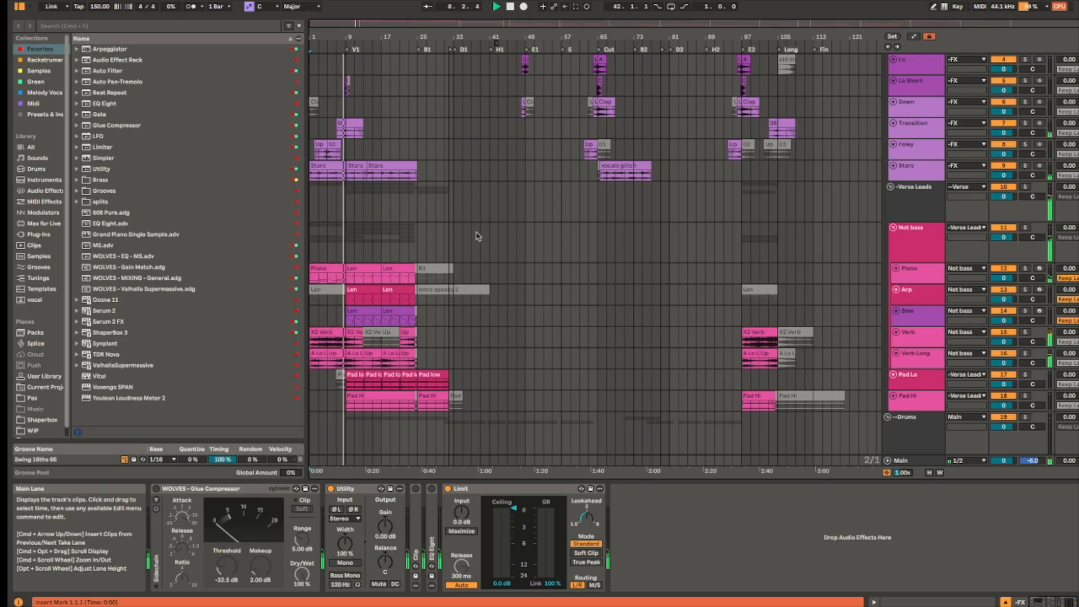
Step: Select the first clip on the upper Lo track in the FX group and play that track soloed
{"action": "scroll", "coordinate": [338, 212], "scroll_direction": "up", "scroll_amount": 5}
{"action": "scroll", "coordinate": [373, 177], "scroll_direction": "up", "scroll_amount": 3}
{"action": "scroll", "coordinate": [373, 178], "scroll_direction": "left", "scroll_amount": 2}
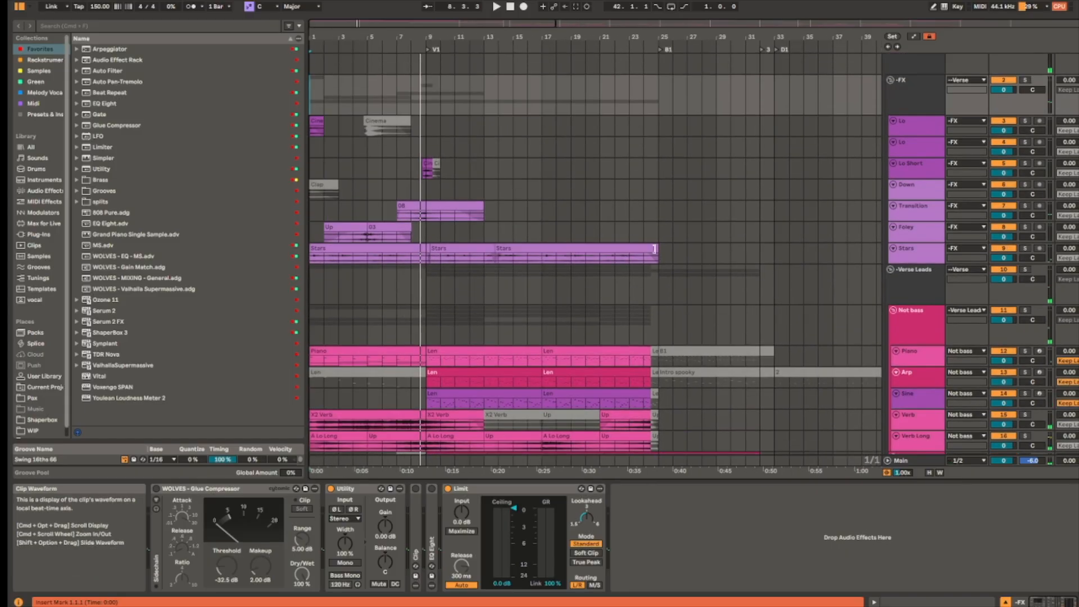
{"action": "left_click", "coordinate": [313, 119]}
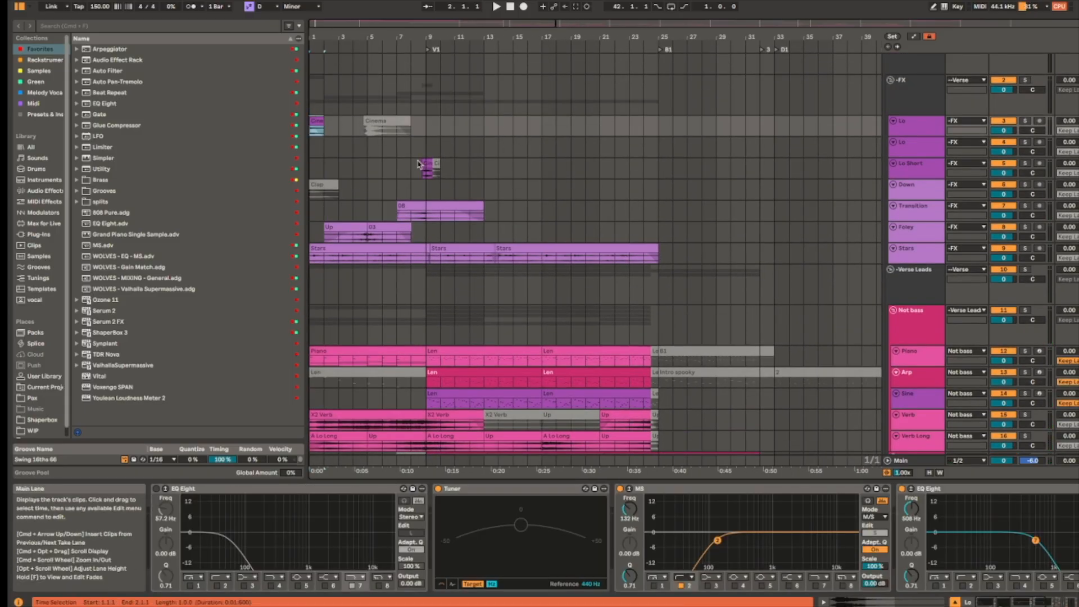
{"action": "key", "text": "space"}
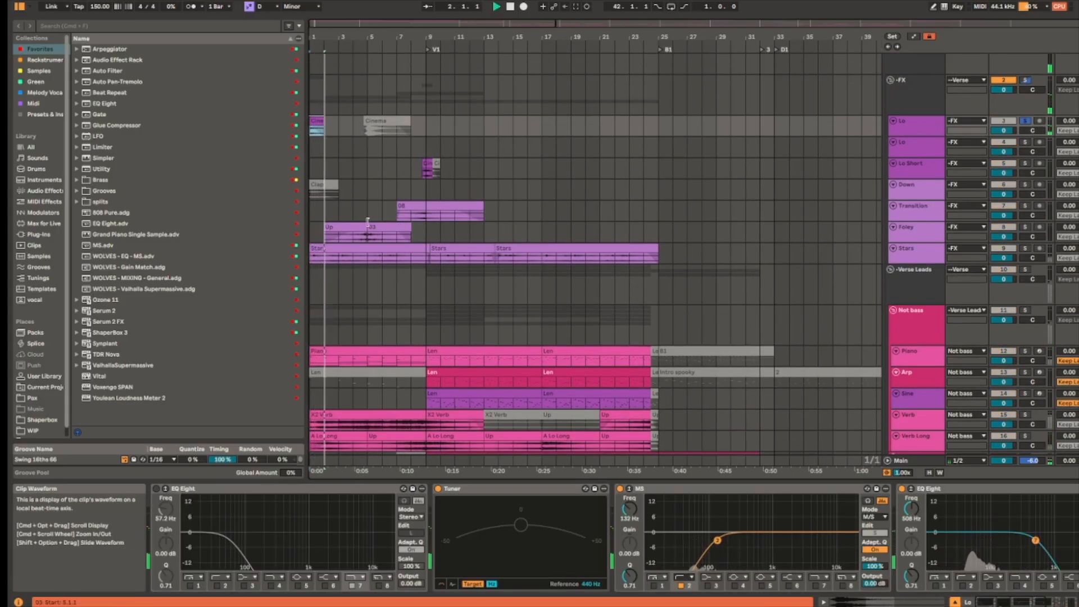
Step: Enlarge the Foley track, solo it and listen from bar 4.3.1 while viewing its effects
{"action": "scroll", "coordinate": [360, 240], "scroll_direction": "up", "scroll_amount": 7}
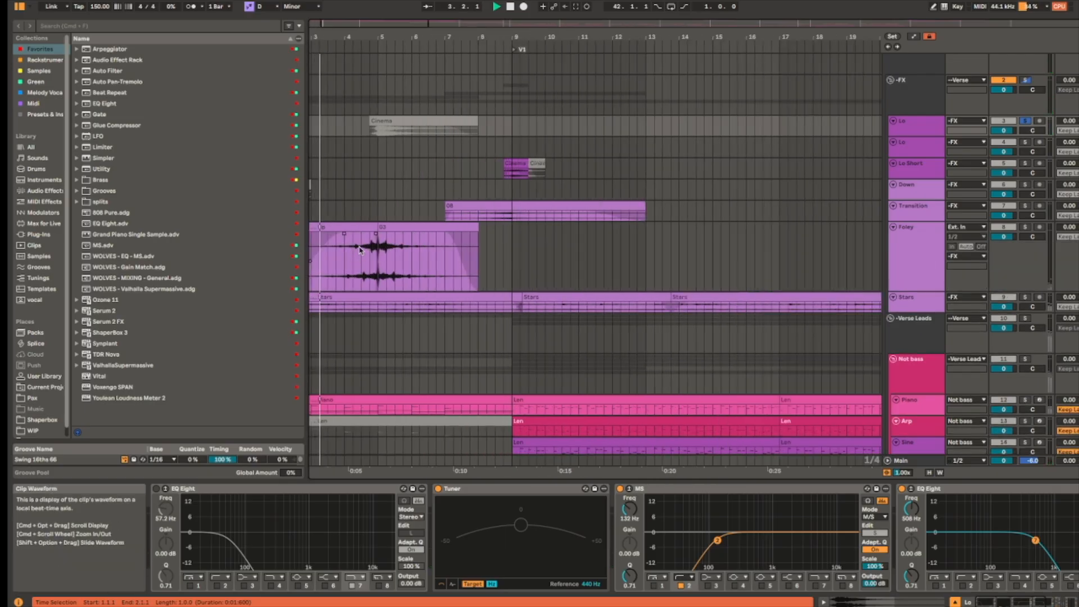
{"action": "left_click", "coordinate": [361, 243]}
{"action": "key", "text": "s"}
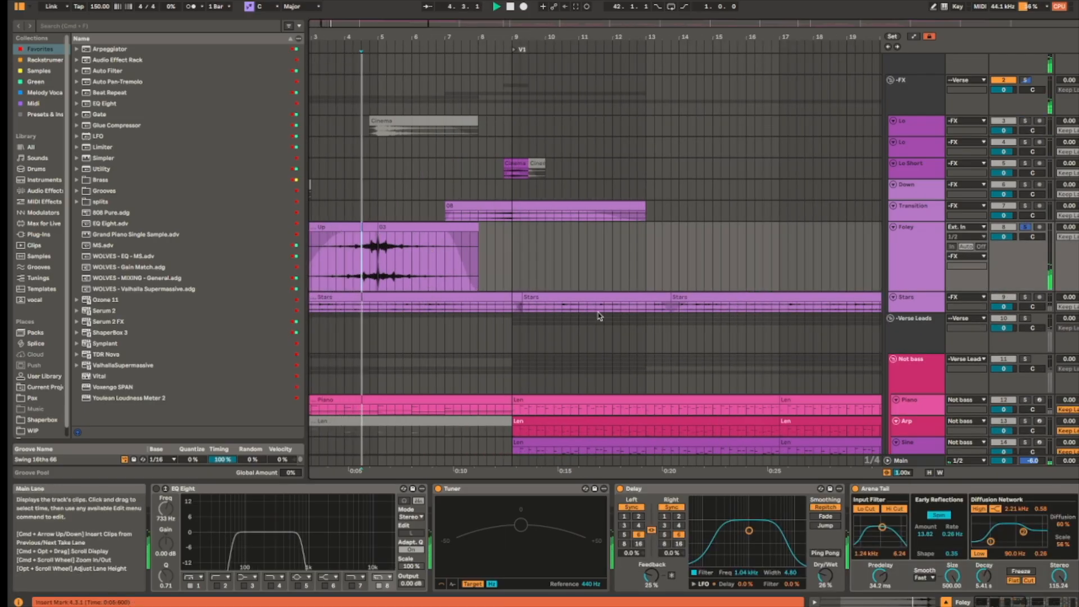
{"action": "scroll", "coordinate": [551, 511], "scroll_direction": "right", "scroll_amount": 3}
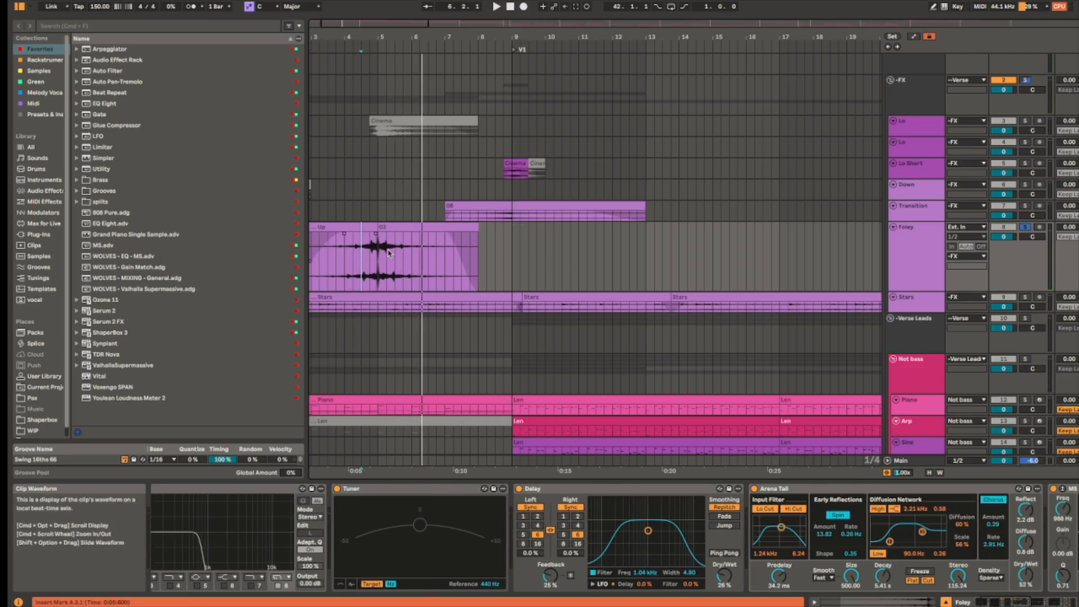
Step: Enlarge the Transition track and play its first clip soloed from bar 8.3.1
{"action": "left_click", "coordinate": [495, 216]}
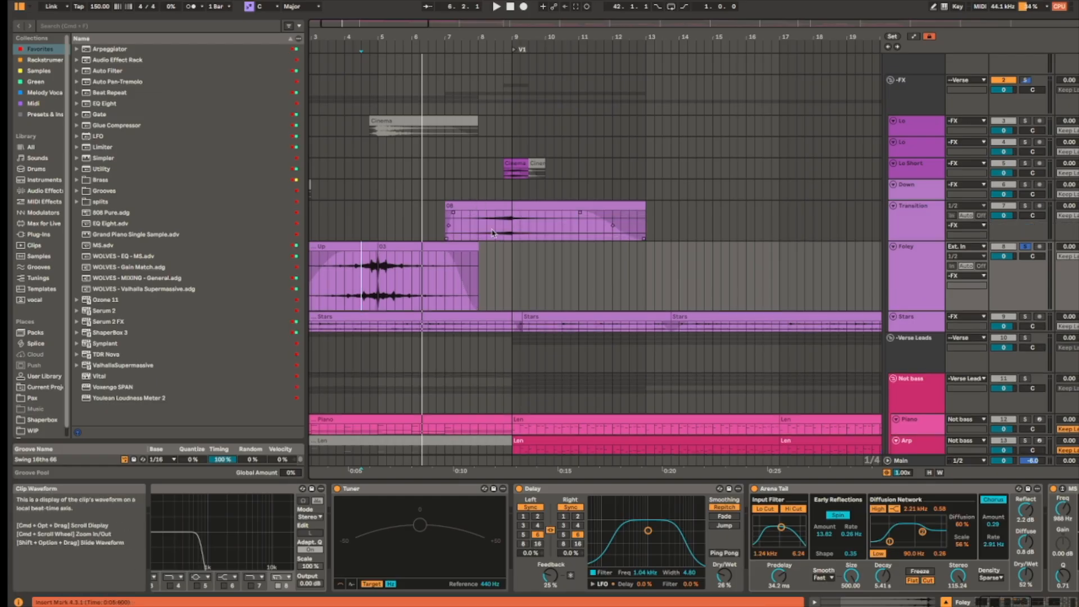
{"action": "key", "text": "space"}
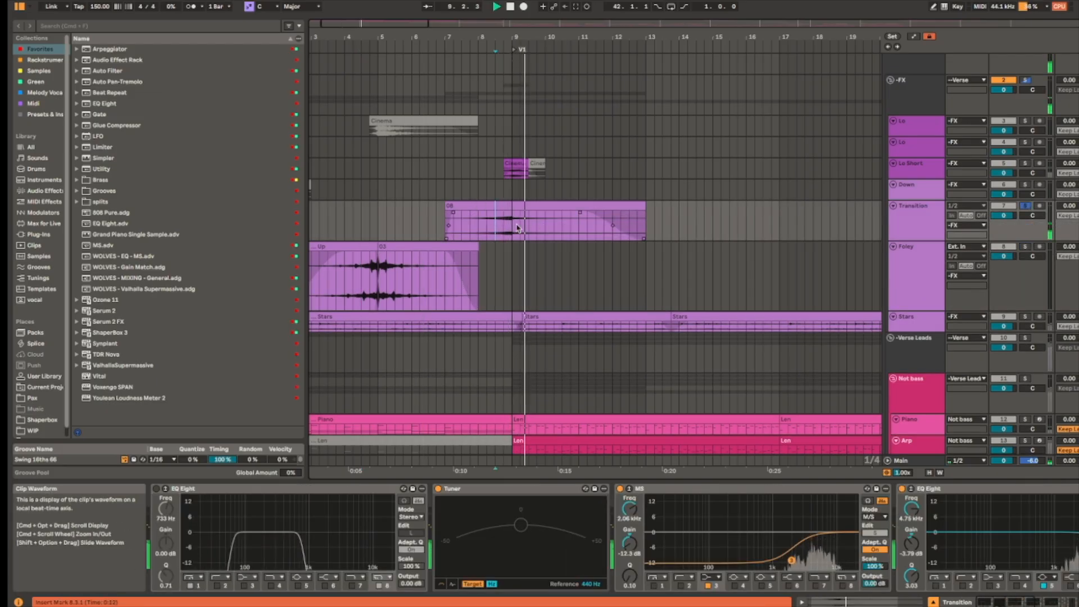
Step: Enlarge the Stars track, select its first clip and play the track soloed from bar 1
{"action": "scroll", "coordinate": [516, 227], "scroll_direction": "up", "scroll_amount": 2}
{"action": "scroll", "coordinate": [815, 167], "scroll_direction": "left", "scroll_amount": 4}
{"action": "scroll", "coordinate": [815, 167], "scroll_direction": "down", "scroll_amount": 2}
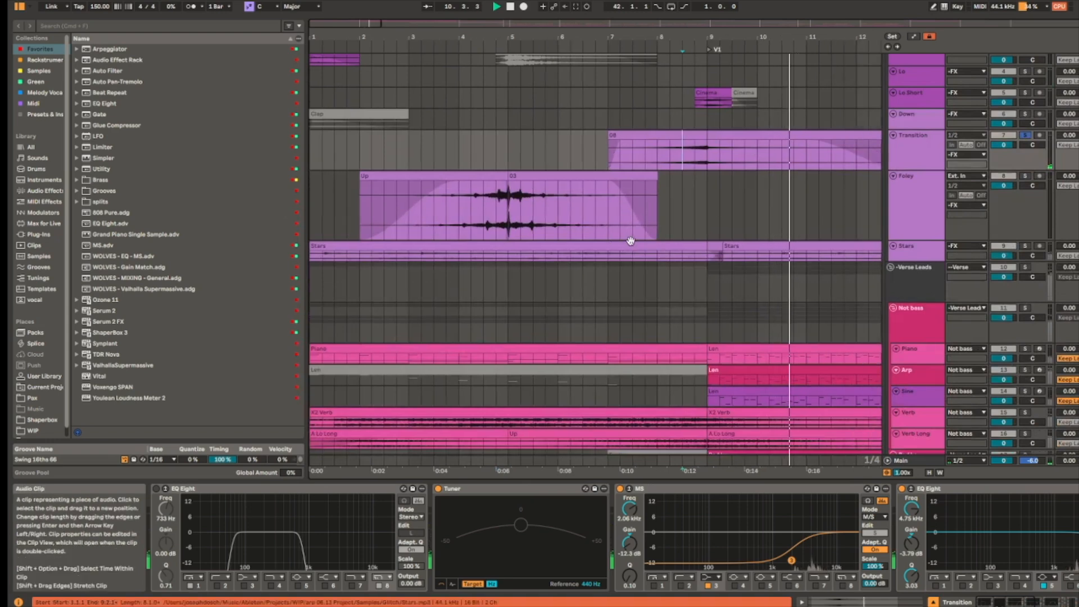
{"action": "scroll", "coordinate": [630, 242], "scroll_direction": "down", "scroll_amount": 3}
{"action": "scroll", "coordinate": [630, 243], "scroll_direction": "up", "scroll_amount": 3}
{"action": "left_click", "coordinate": [492, 246]}
{"action": "key", "text": "space"}
{"action": "key", "text": "space"}
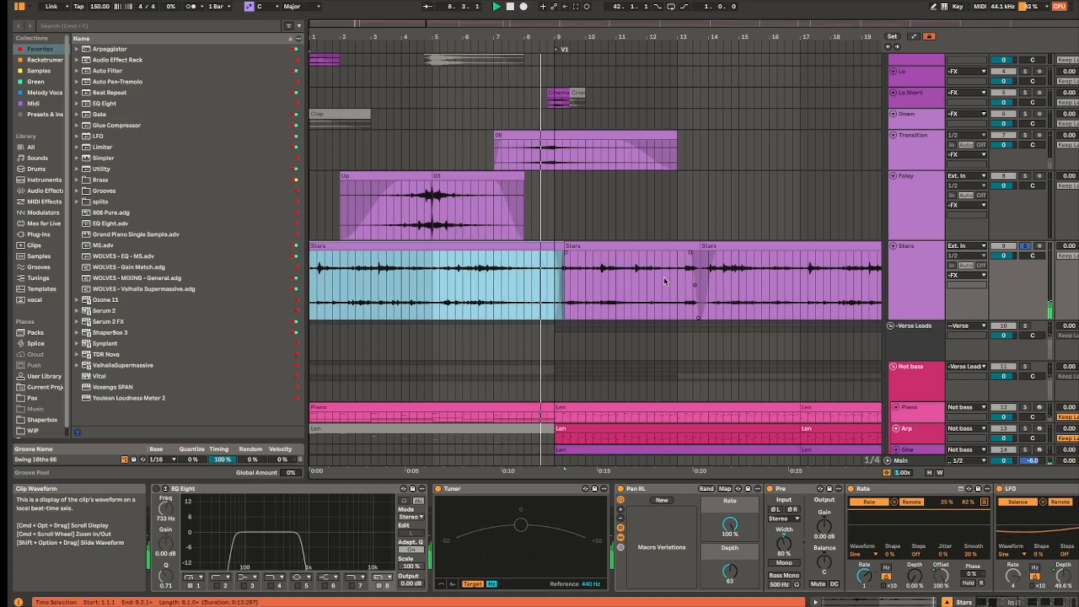
Step: Examine the Stars track's effect chain from the panning rack to the last Utility during playback
{"action": "scroll", "coordinate": [684, 267], "scroll_direction": "right", "scroll_amount": 1}
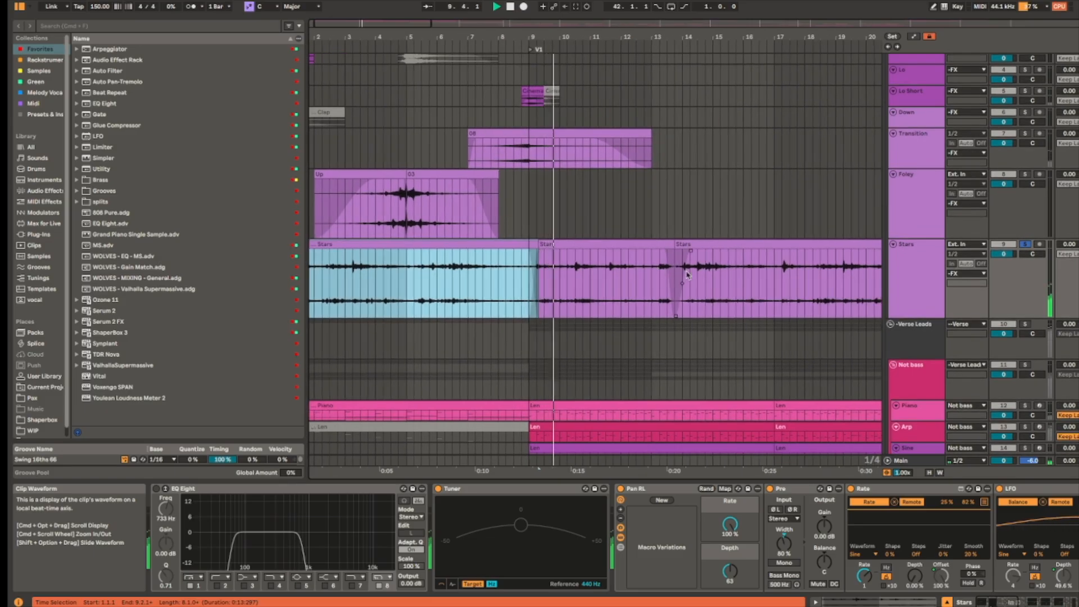
{"action": "scroll", "coordinate": [590, 534], "scroll_direction": "right", "scroll_amount": 3}
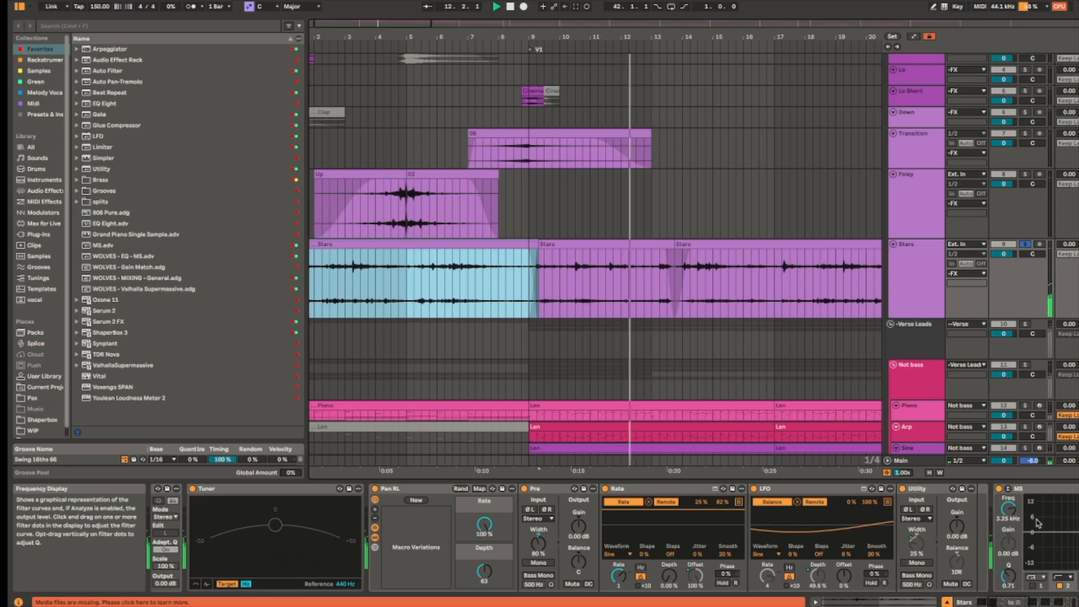
{"action": "scroll", "coordinate": [696, 538], "scroll_direction": "right", "scroll_amount": 8}
{"action": "scroll", "coordinate": [696, 537], "scroll_direction": "right", "scroll_amount": 5}
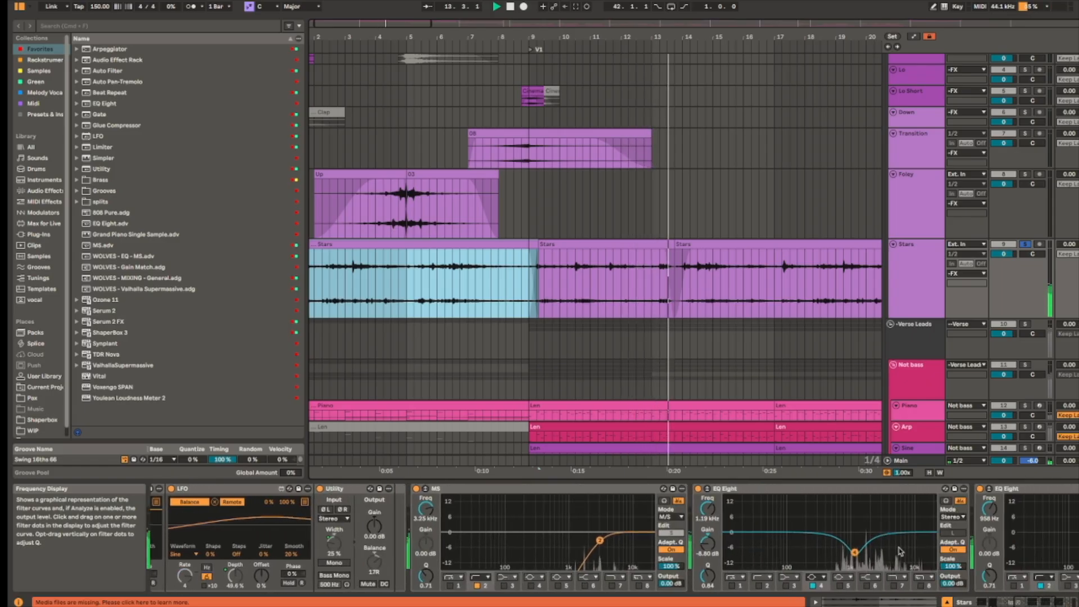
{"action": "scroll", "coordinate": [869, 544], "scroll_direction": "right", "scroll_amount": 4}
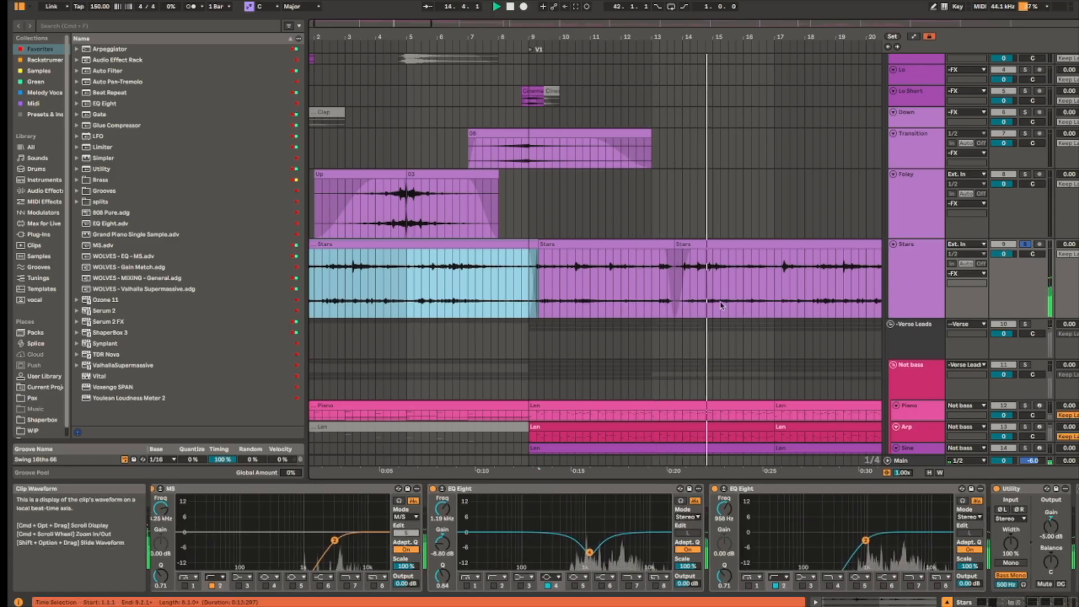
{"action": "scroll", "coordinate": [646, 268], "scroll_direction": "left", "scroll_amount": 2}
{"action": "scroll", "coordinate": [646, 269], "scroll_direction": "down", "scroll_amount": 1}
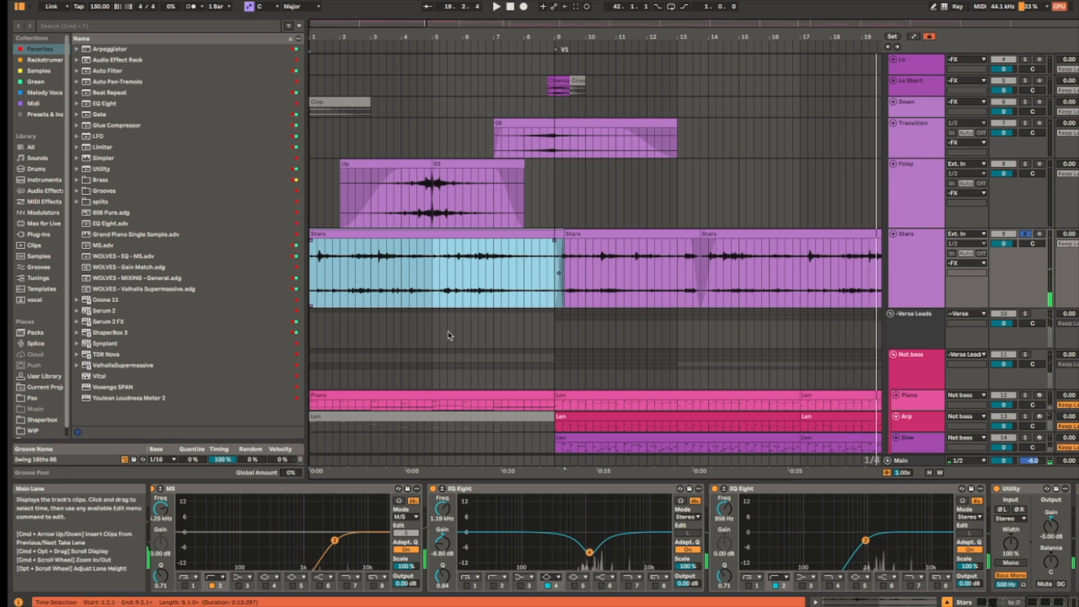
Step: Replay the soloed Stars track from bar 2.3.1
{"action": "scroll", "coordinate": [562, 253], "scroll_direction": "down", "scroll_amount": 4}
{"action": "left_click", "coordinate": [356, 156]}
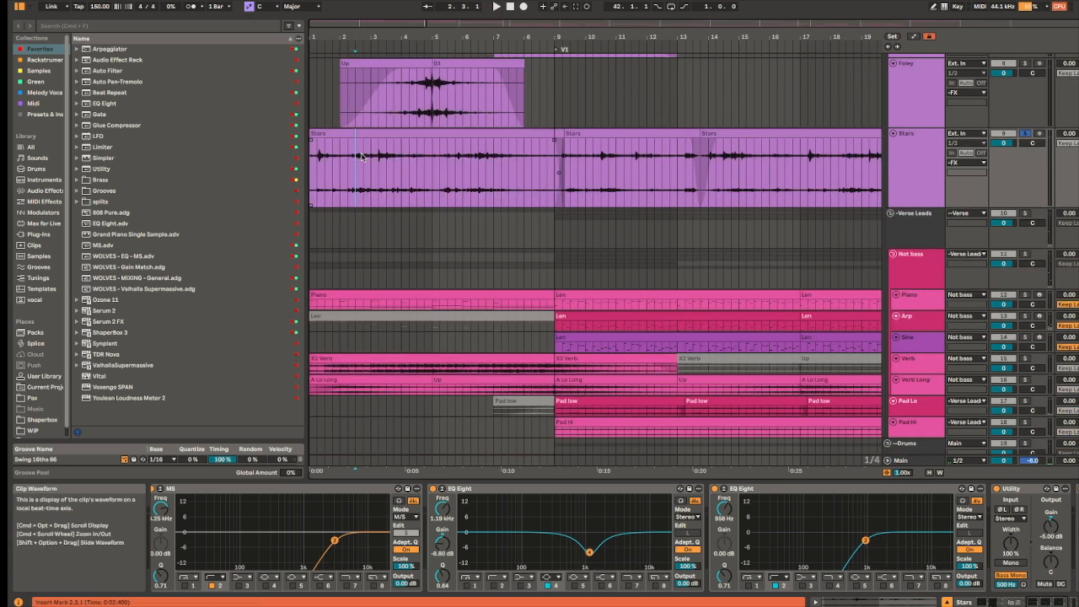
{"action": "key", "text": "space"}
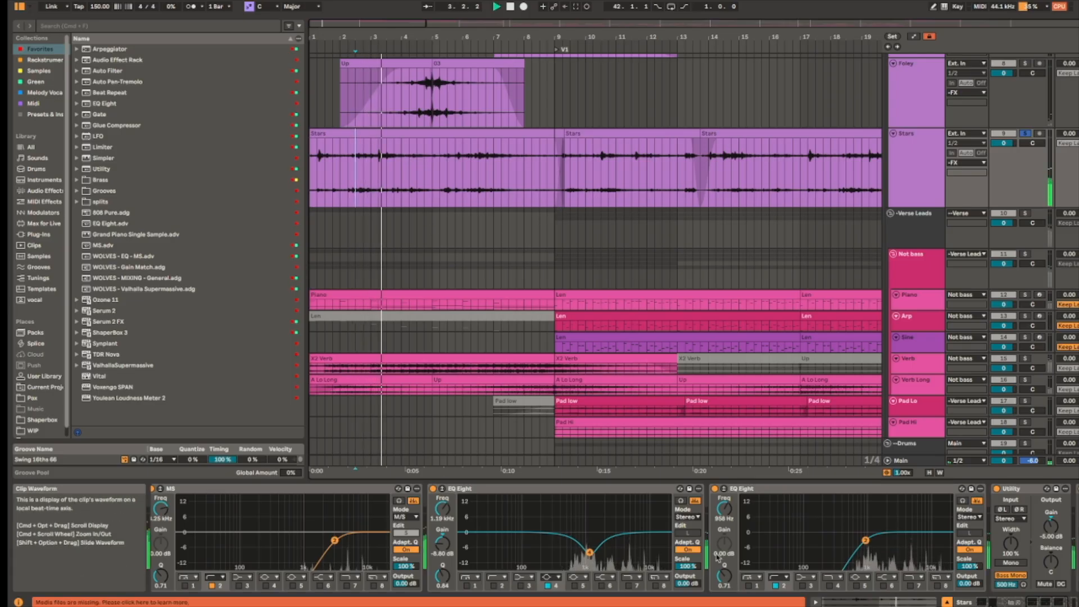
{"action": "scroll", "coordinate": [501, 313], "scroll_direction": "down", "scroll_amount": 4}
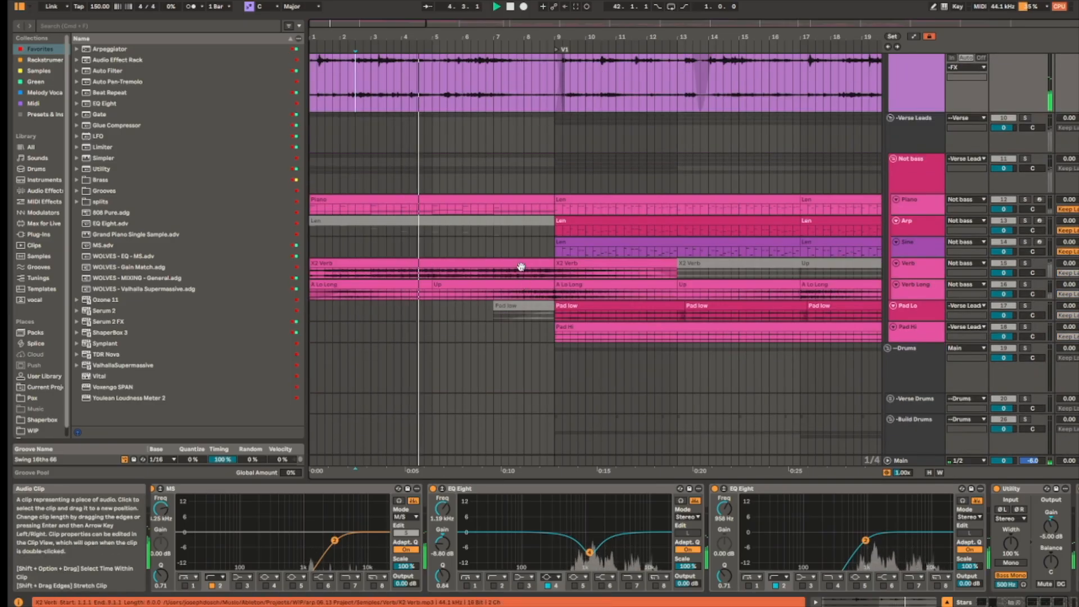
Step: Enlarge the Verb track under Not bass, select its first X2 Verb clip and play it soloed from bar 1
{"action": "scroll", "coordinate": [520, 266], "scroll_direction": "up", "scroll_amount": 3}
{"action": "left_click", "coordinate": [538, 263]}
{"action": "key", "text": "space"}
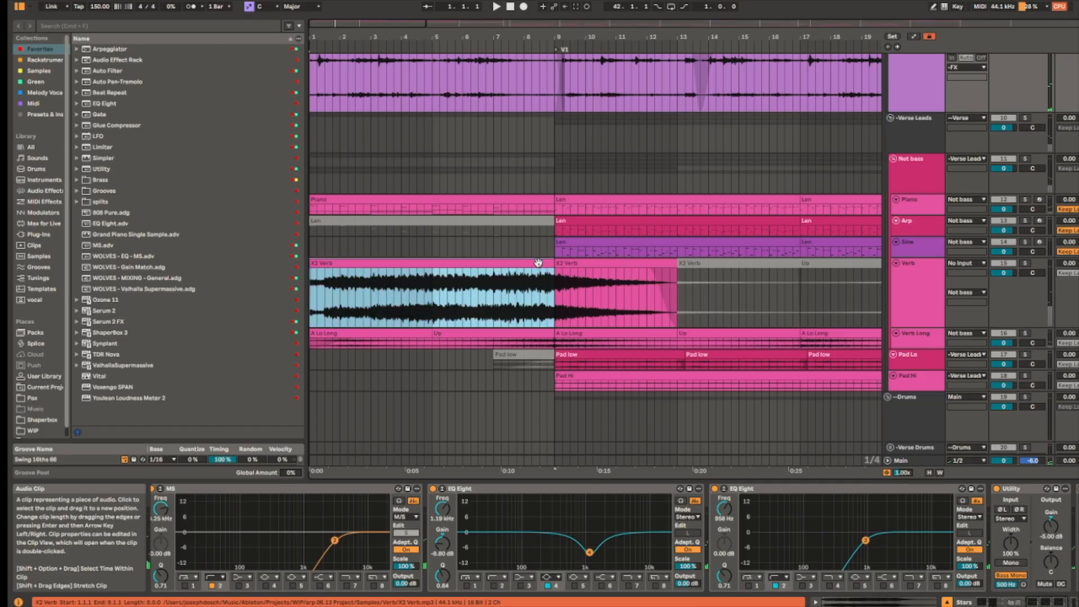
{"action": "key", "text": "space"}
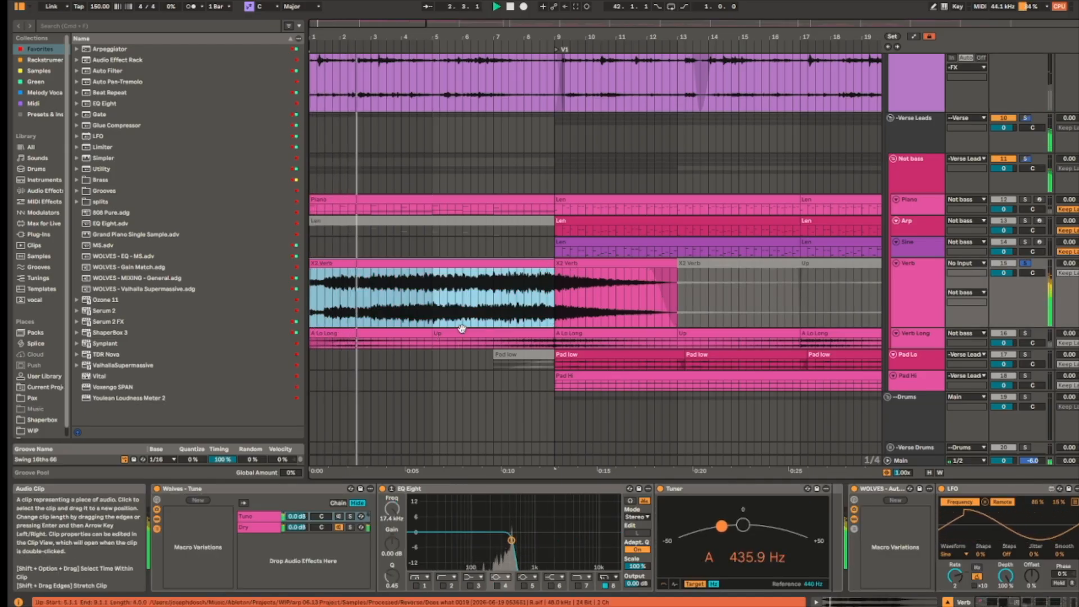
Step: Enlarge the Verb Long track, select its first A Lo Long clip, listen to the track soloed while viewing its effects, and stop playback
{"action": "scroll", "coordinate": [458, 332], "scroll_direction": "up", "scroll_amount": 5}
{"action": "left_click", "coordinate": [410, 334]}
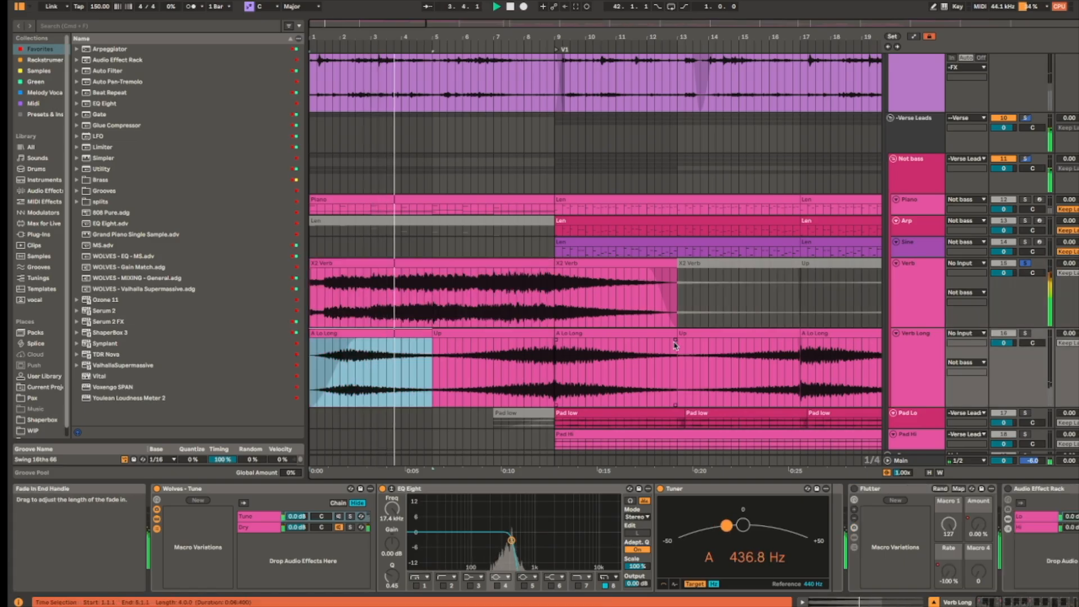
{"action": "scroll", "coordinate": [816, 538], "scroll_direction": "right", "scroll_amount": 10}
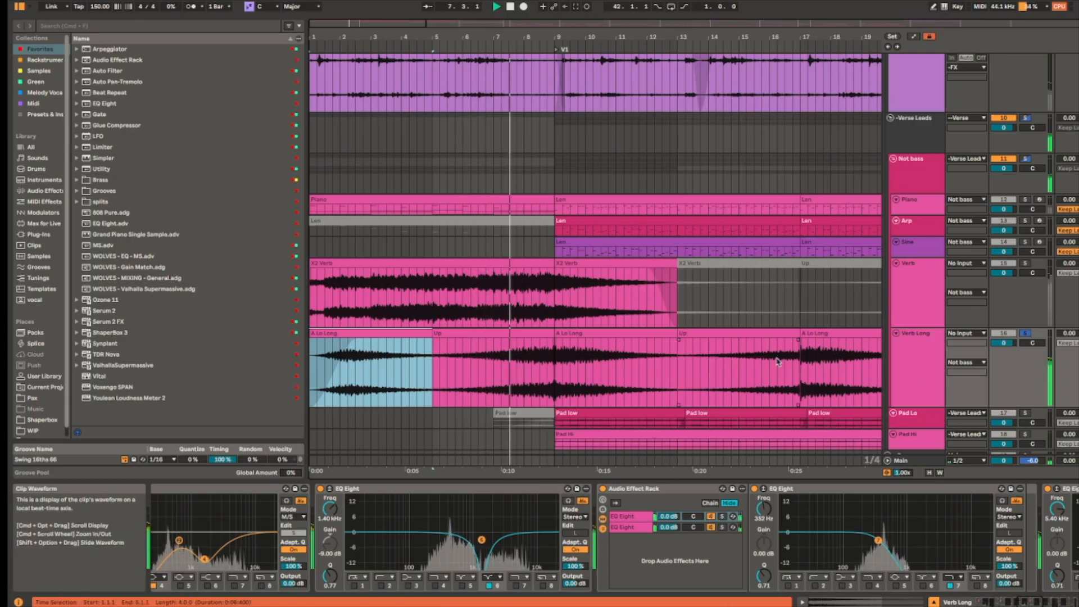
{"action": "key", "text": "space"}
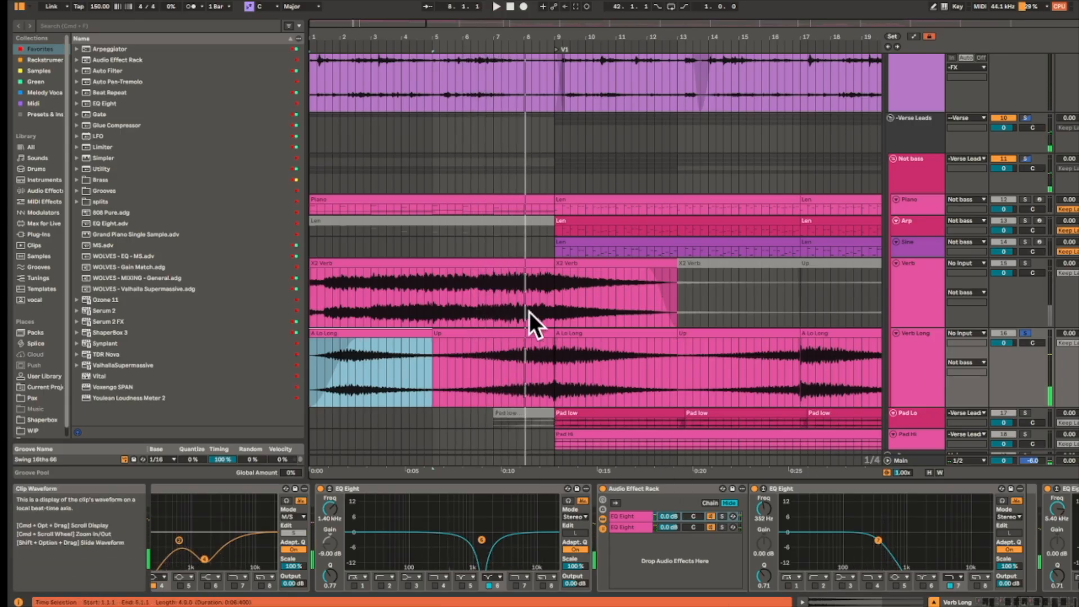
{"action": "scroll", "coordinate": [511, 284], "scroll_direction": "down", "scroll_amount": 4}
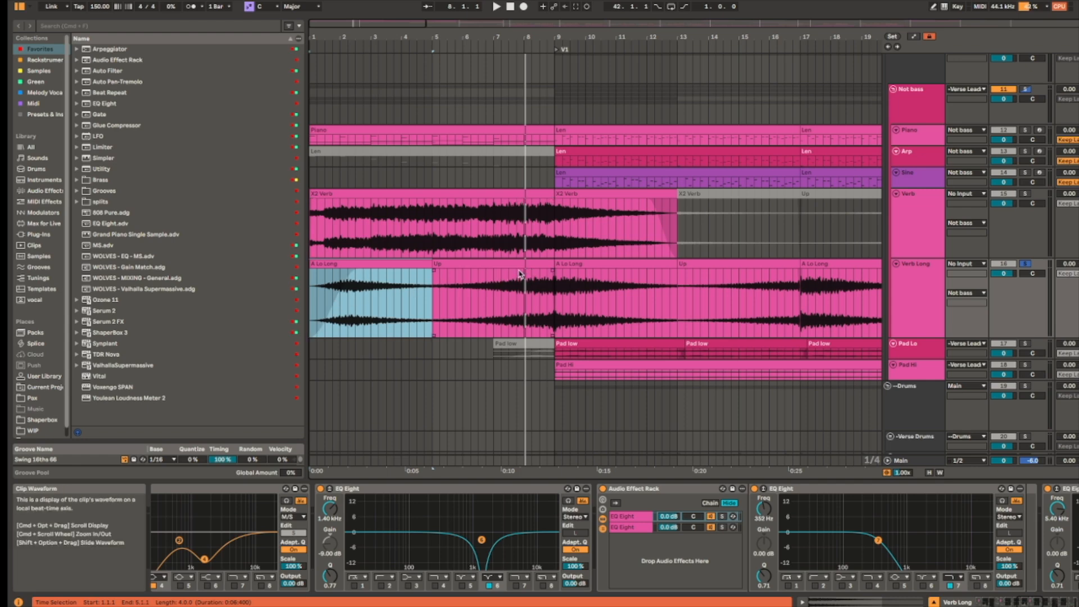
{"action": "scroll", "coordinate": [528, 273], "scroll_direction": "up", "scroll_amount": 1}
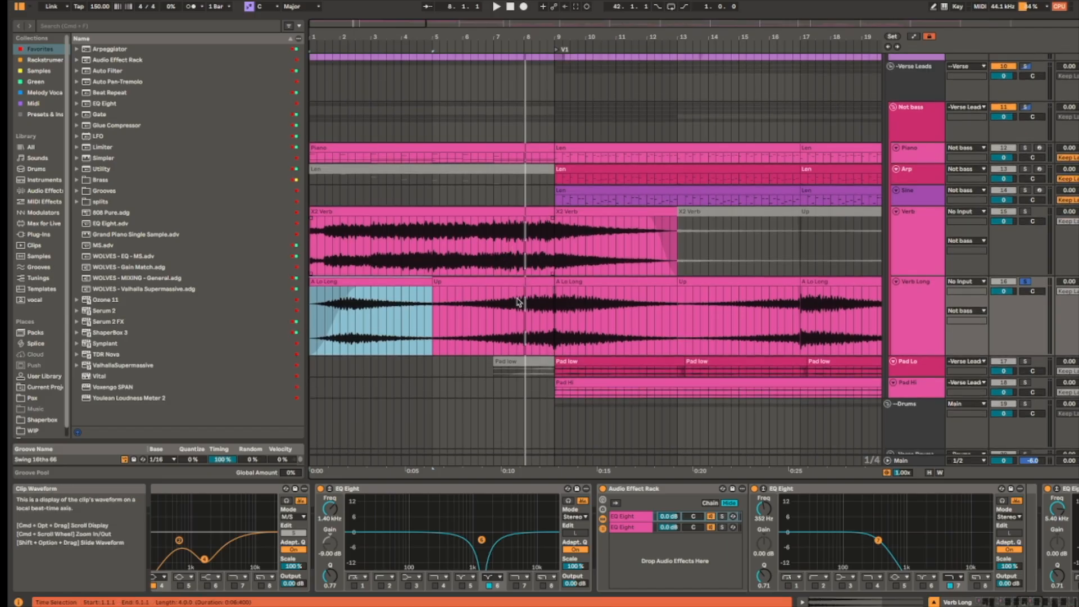
Step: Examine the remaining Verb Long effects, and play the Verb track soloed from bar 7 while viewing its effect chain
{"action": "scroll", "coordinate": [956, 548], "scroll_direction": "right", "scroll_amount": 5}
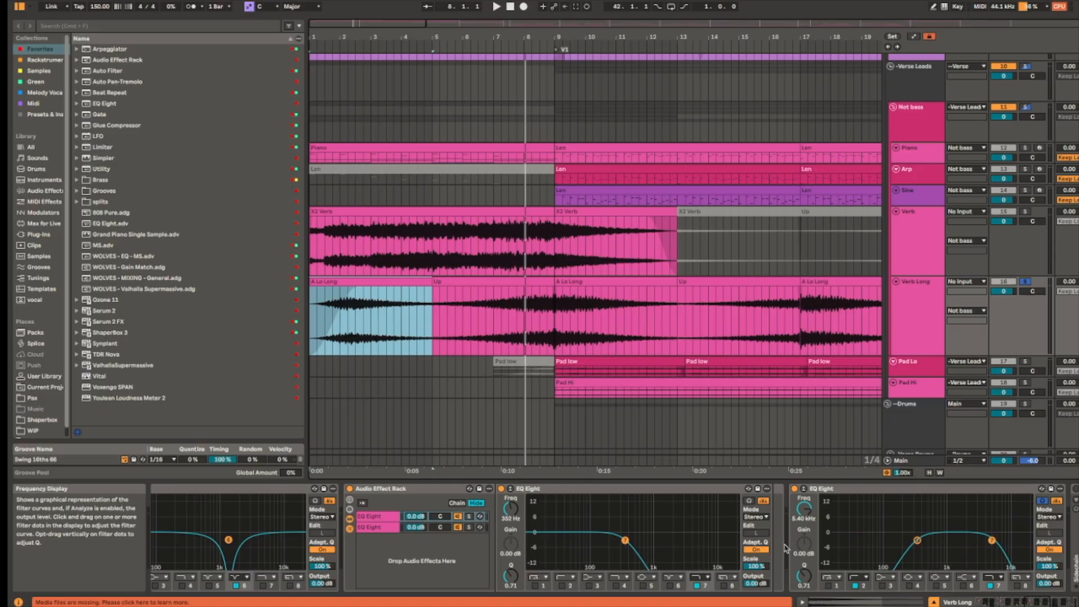
{"action": "scroll", "coordinate": [880, 552], "scroll_direction": "right", "scroll_amount": 3}
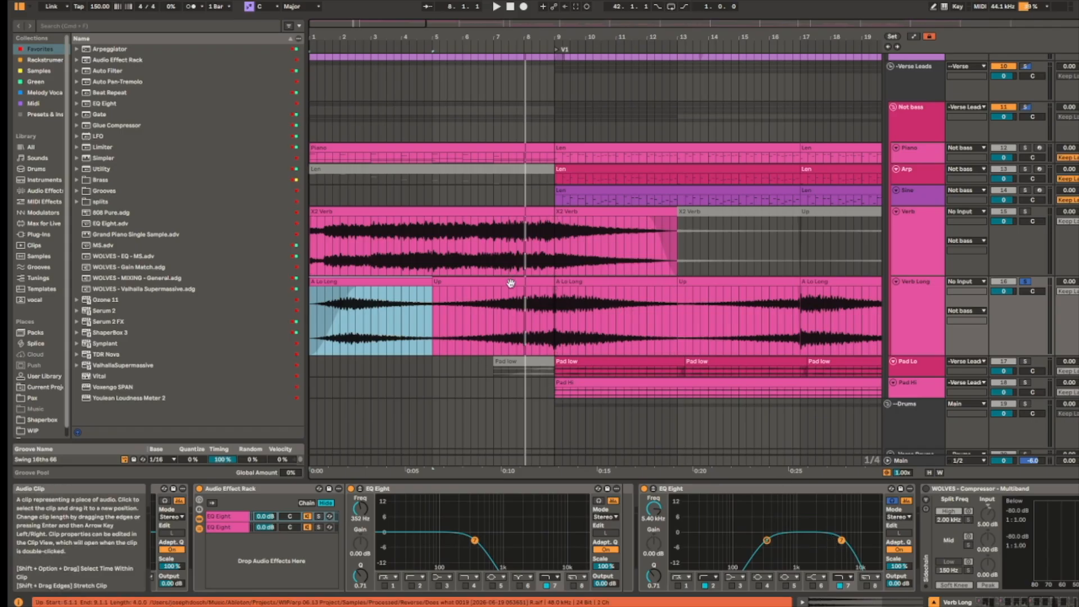
{"action": "left_click", "coordinate": [493, 241]}
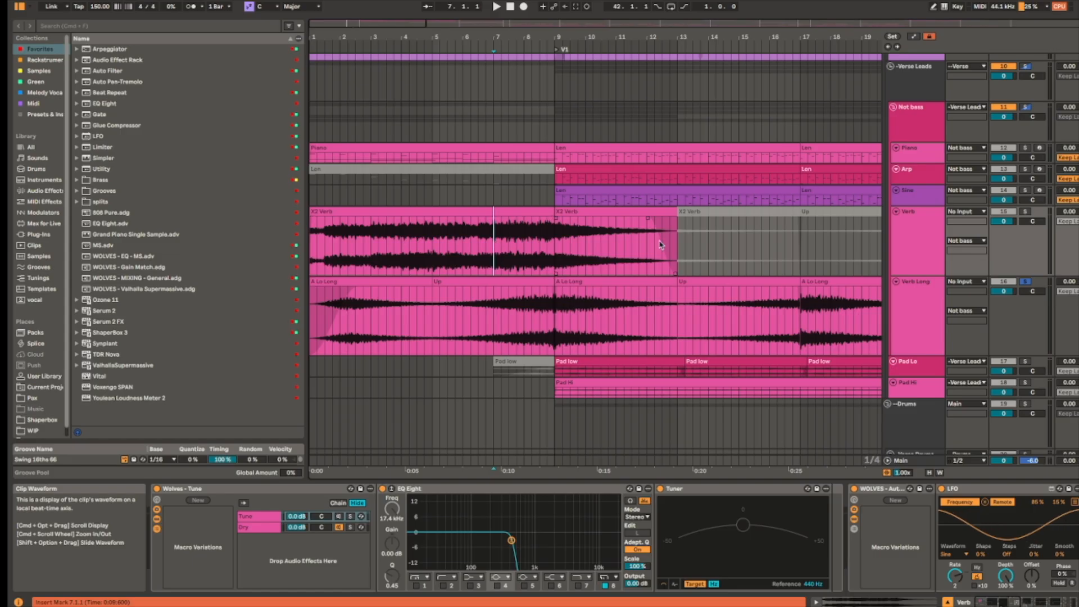
{"action": "key", "text": "space"}
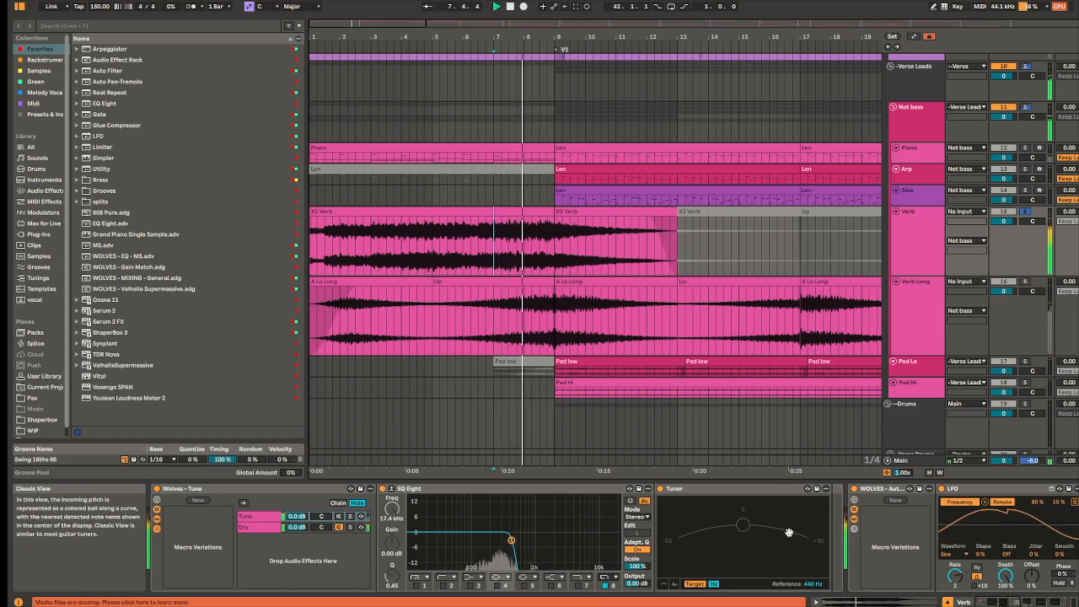
{"action": "scroll", "coordinate": [920, 526], "scroll_direction": "right", "scroll_amount": 5}
{"action": "key", "text": "space"}
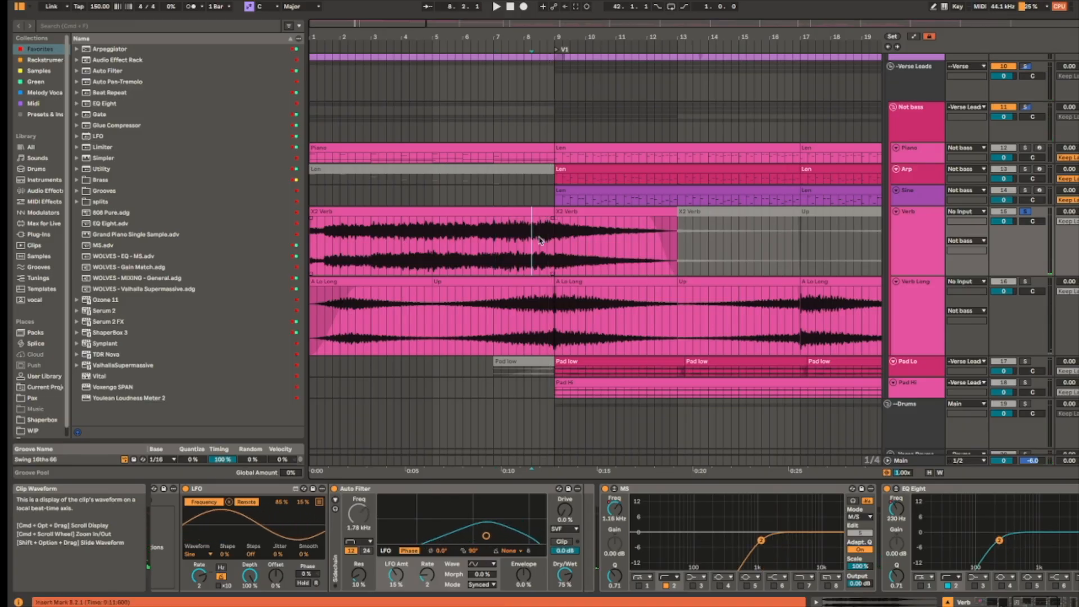
Step: Zoom out the arrangement and play all tracks unsoloed from bar 8.2.1
{"action": "left_click", "coordinate": [532, 221]}
{"action": "key", "text": "minus"}
{"action": "key", "text": "space"}
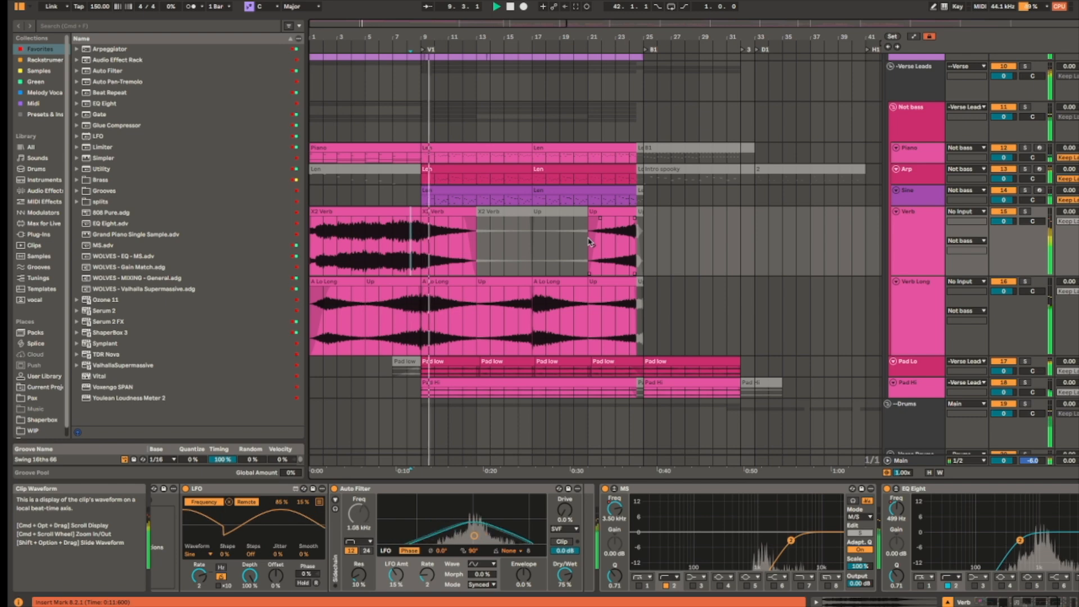
Step: Enlarge the Snare Verb, SC Build and Clap Hi tracks while listening to the full mix, and stop playback
{"action": "scroll", "coordinate": [589, 241], "scroll_direction": "down", "scroll_amount": 4}
{"action": "scroll", "coordinate": [589, 242], "scroll_direction": "down", "scroll_amount": 5}
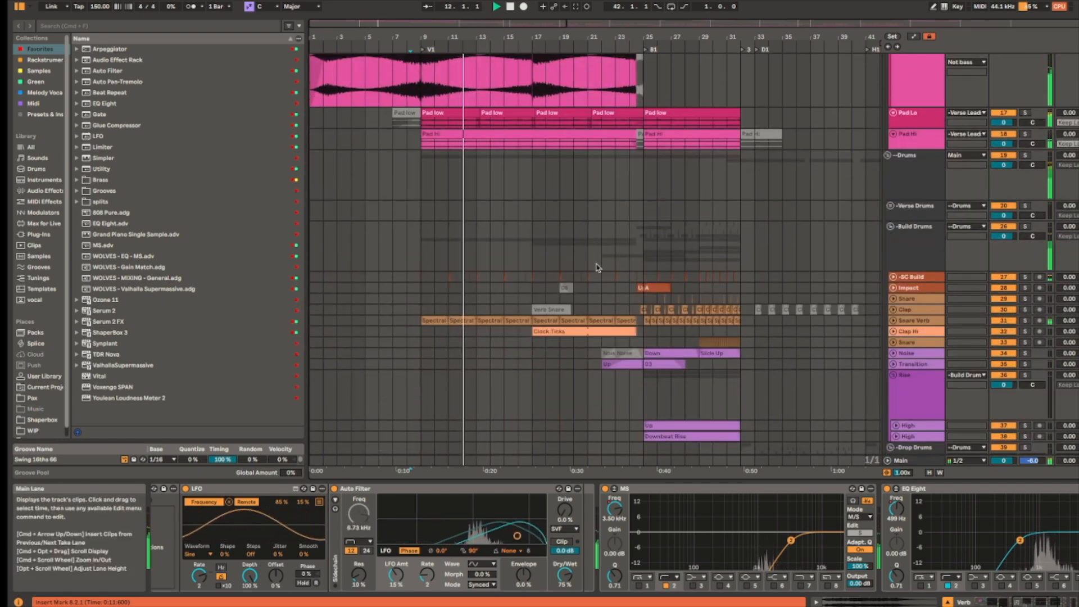
{"action": "left_click", "coordinate": [574, 320]}
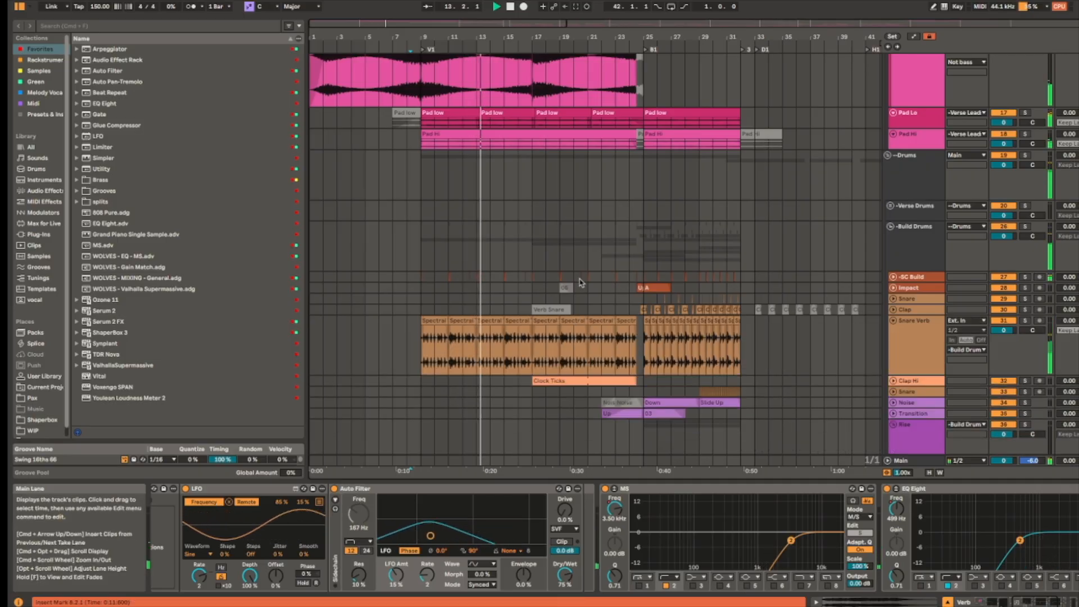
{"action": "scroll", "coordinate": [527, 329], "scroll_direction": "down", "scroll_amount": 2}
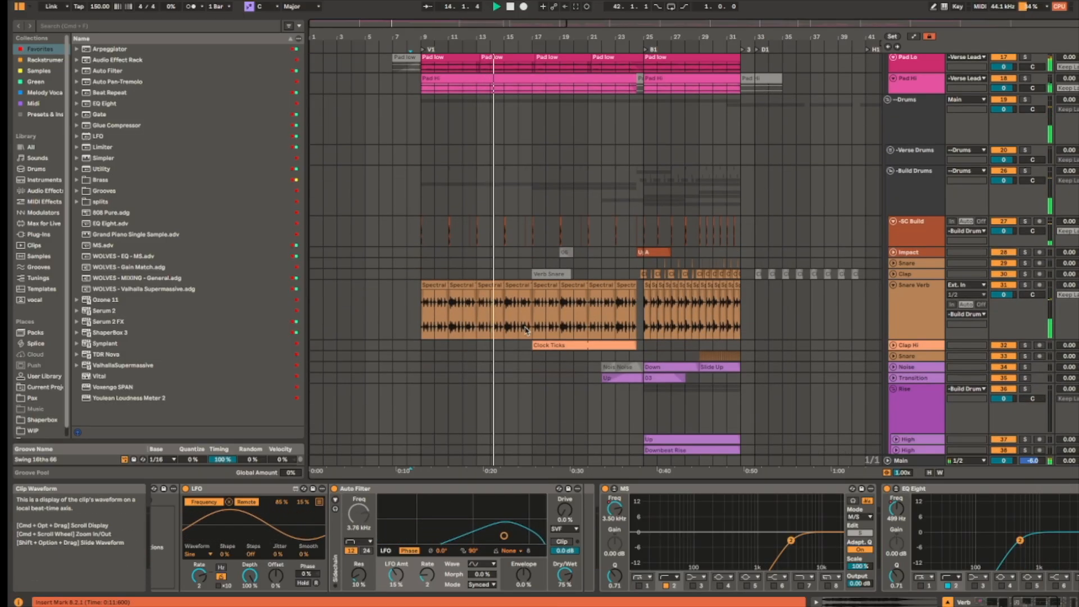
{"action": "left_click", "coordinate": [574, 345]}
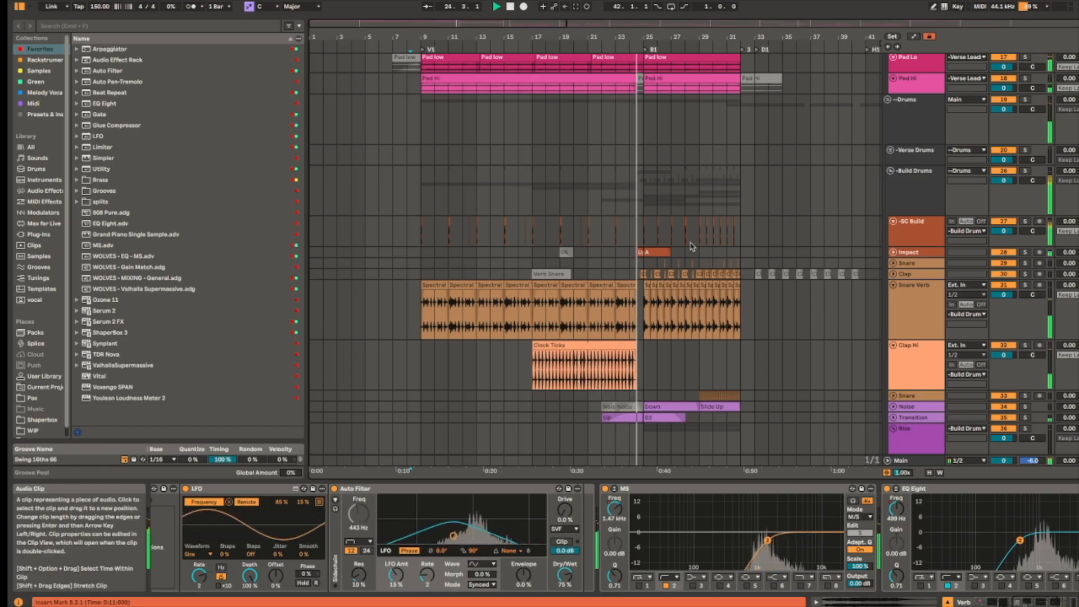
{"action": "key", "text": "space"}
Step: Select the Arp track's Len clip at bar 9 and play it soloed
{"action": "scroll", "coordinate": [619, 243], "scroll_direction": "up", "scroll_amount": 5}
{"action": "scroll", "coordinate": [617, 243], "scroll_direction": "up", "scroll_amount": 4}
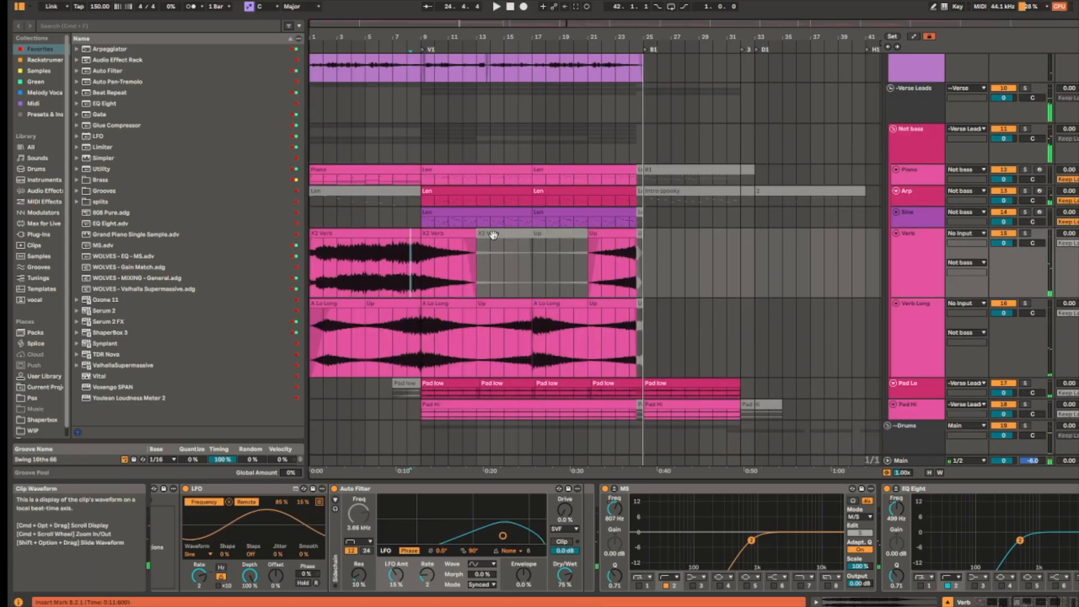
{"action": "left_click", "coordinate": [484, 190]}
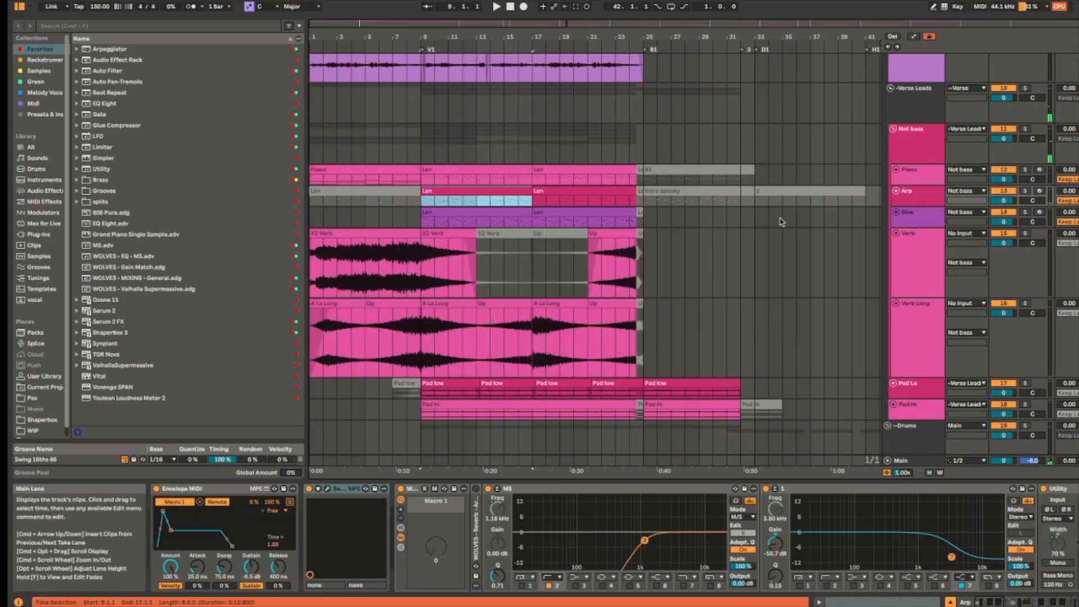
{"action": "key", "text": "space"}
Step: Open the Arp track's Serum 2 instrument, inspect its effects and oscillator pages, and close it
{"action": "left_click", "coordinate": [329, 489]}
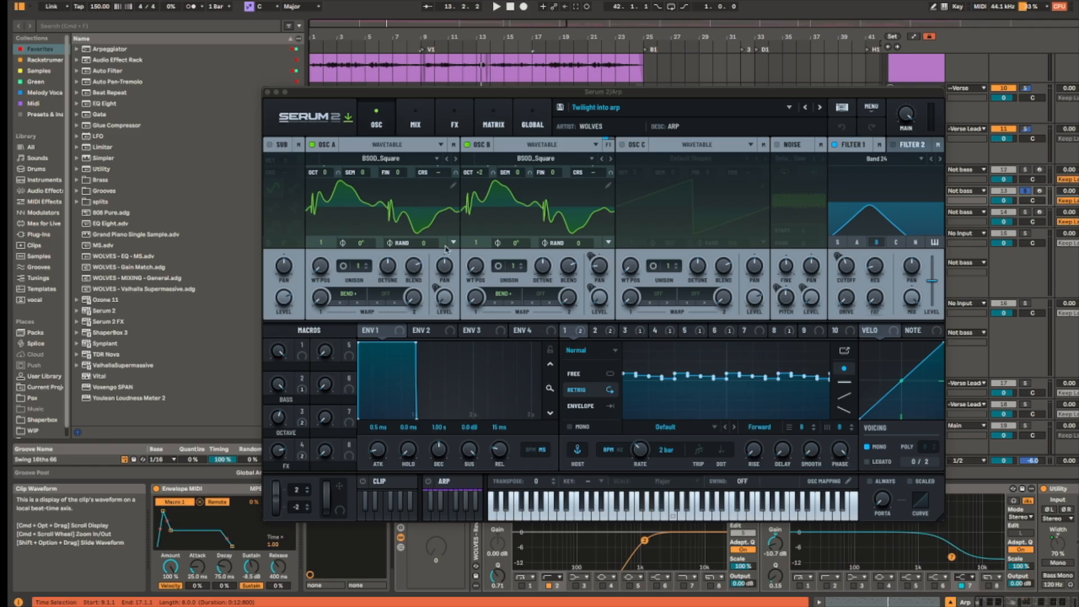
{"action": "left_click", "coordinate": [454, 121]}
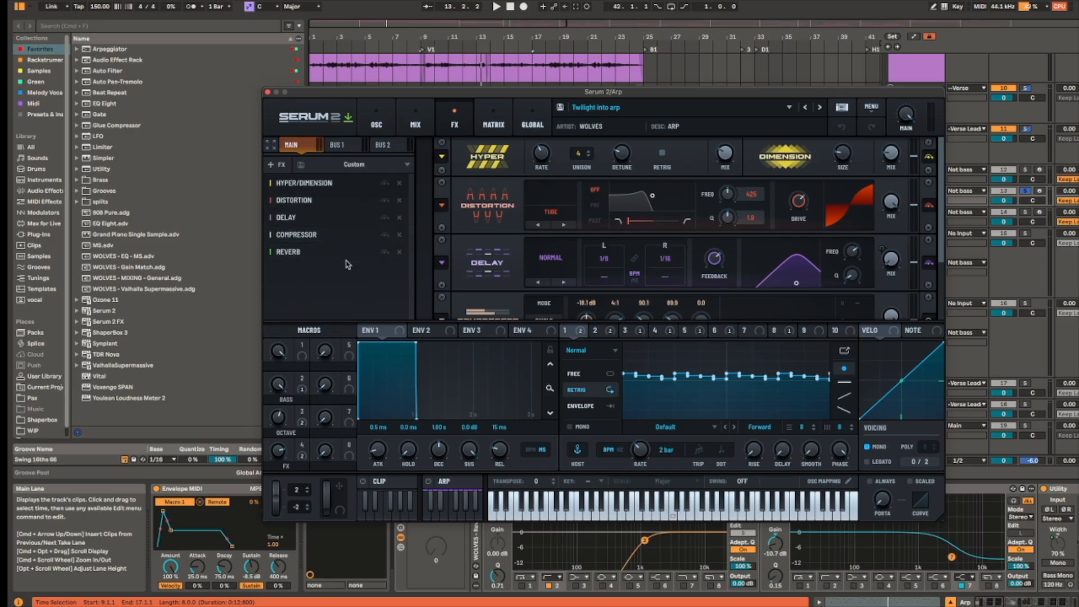
{"action": "left_click", "coordinate": [376, 120]}
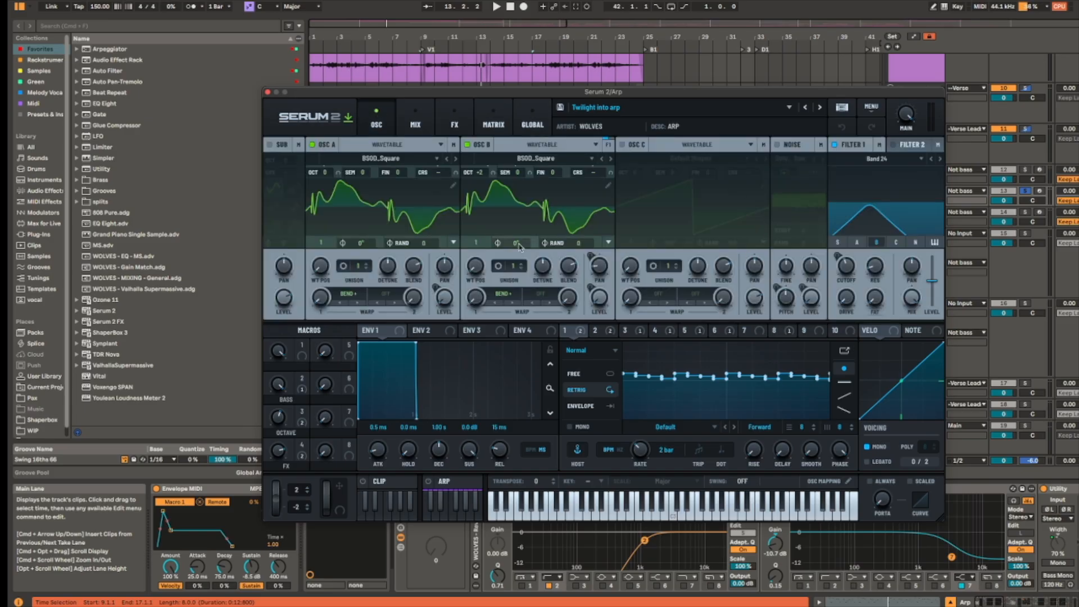
{"action": "left_click", "coordinate": [268, 92]}
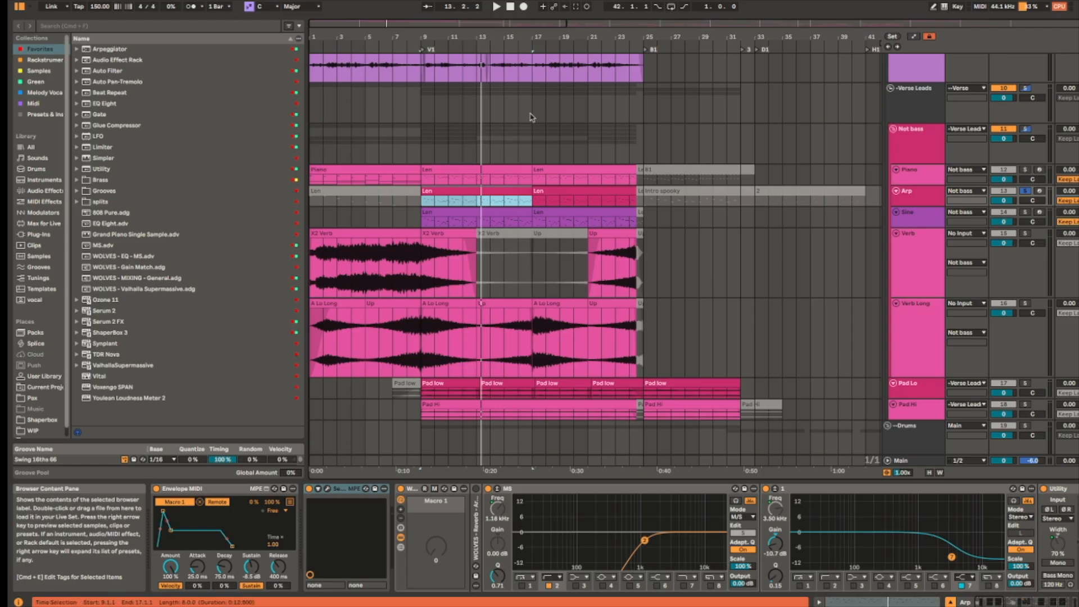
Step: Play the Piano track's Len clip soloed from bar 9 with its lane enlarged
{"action": "key", "text": "Up"}
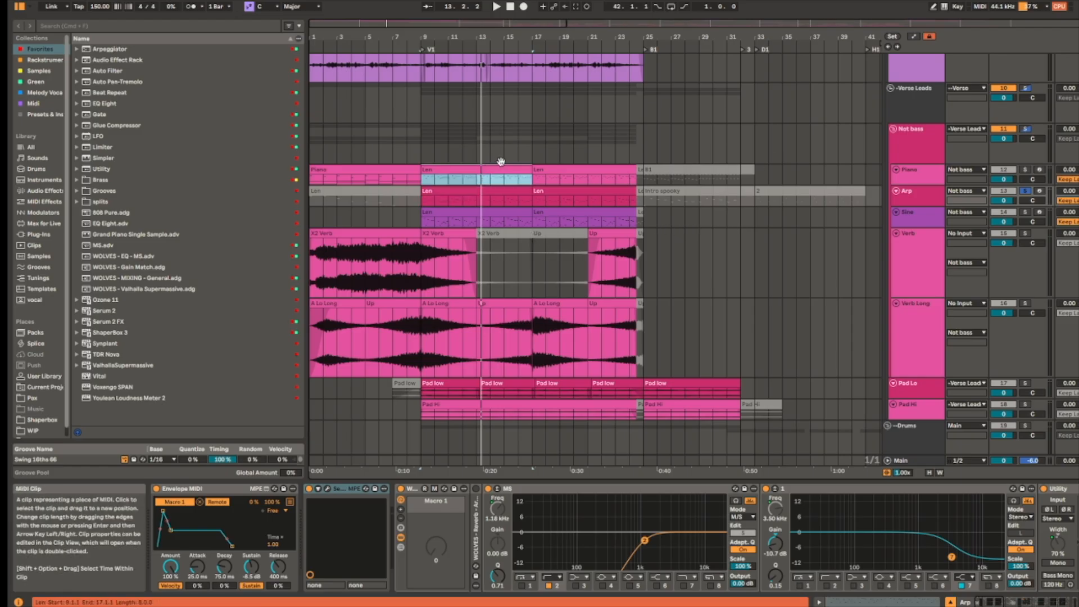
{"action": "key", "text": "space"}
{"action": "key", "text": "z"}
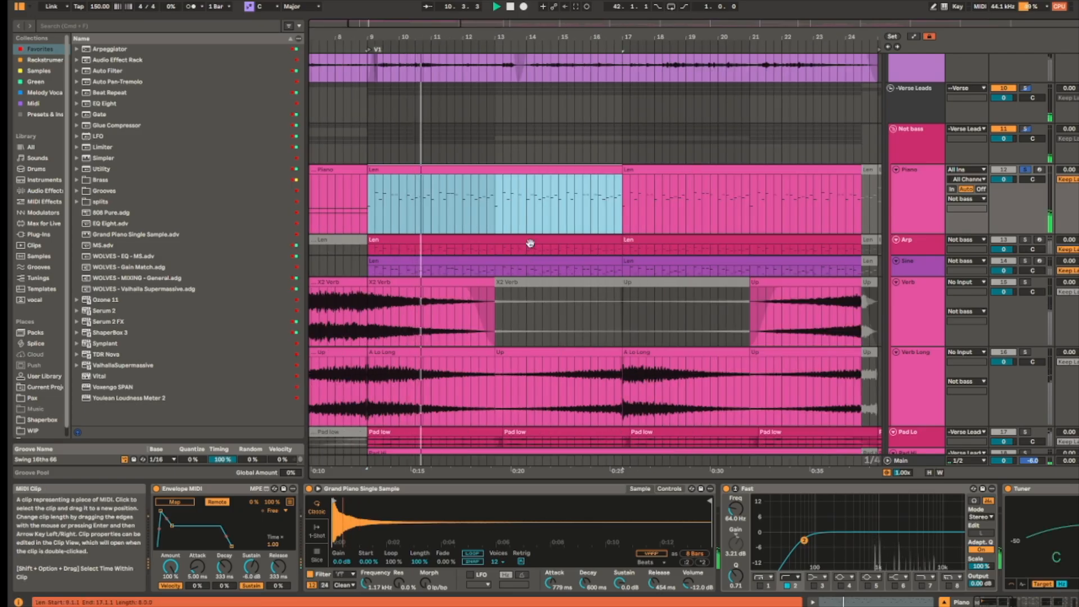
Step: Select the Sine track's Len clip at bar 9, play it soloed and look through its effect chain
{"action": "key", "text": "Down"}
{"action": "key", "text": "Down"}
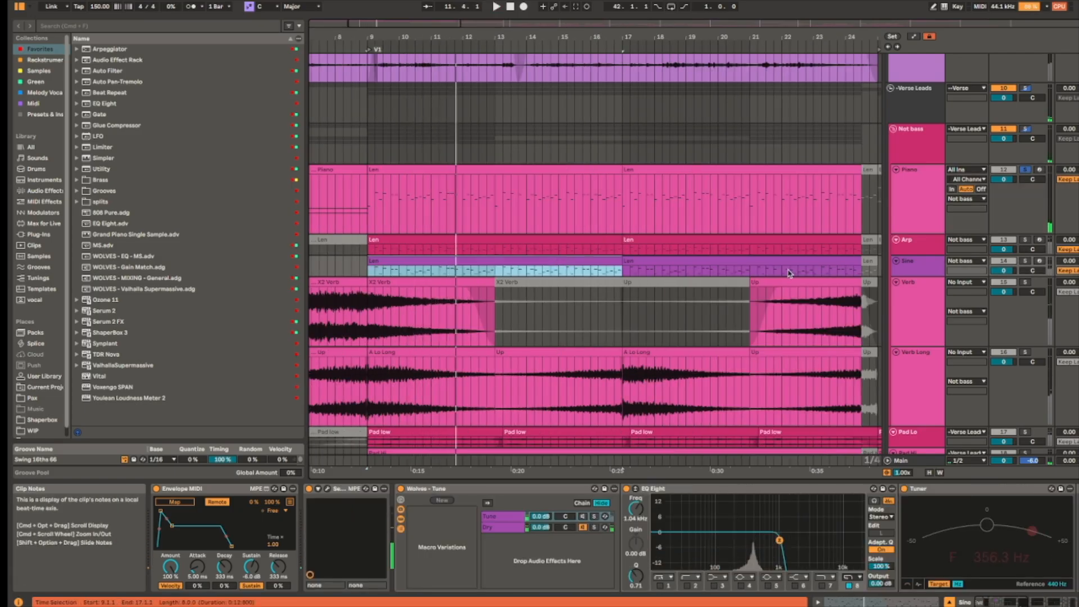
{"action": "scroll", "coordinate": [932, 514], "scroll_direction": "right", "scroll_amount": 5}
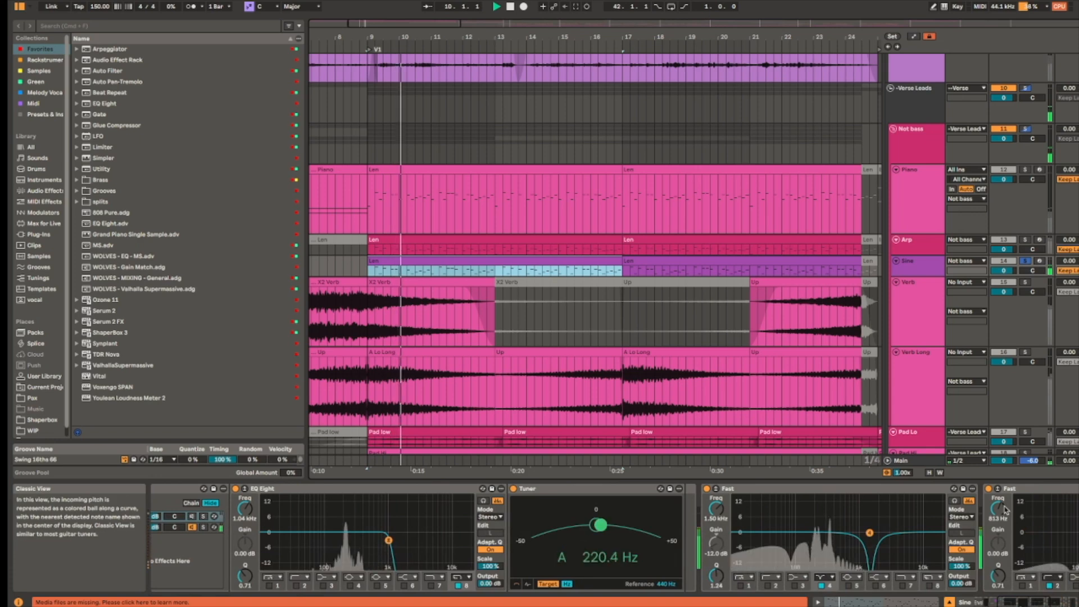
{"action": "scroll", "coordinate": [933, 514], "scroll_direction": "right", "scroll_amount": 5}
{"action": "scroll", "coordinate": [753, 518], "scroll_direction": "left", "scroll_amount": 4}
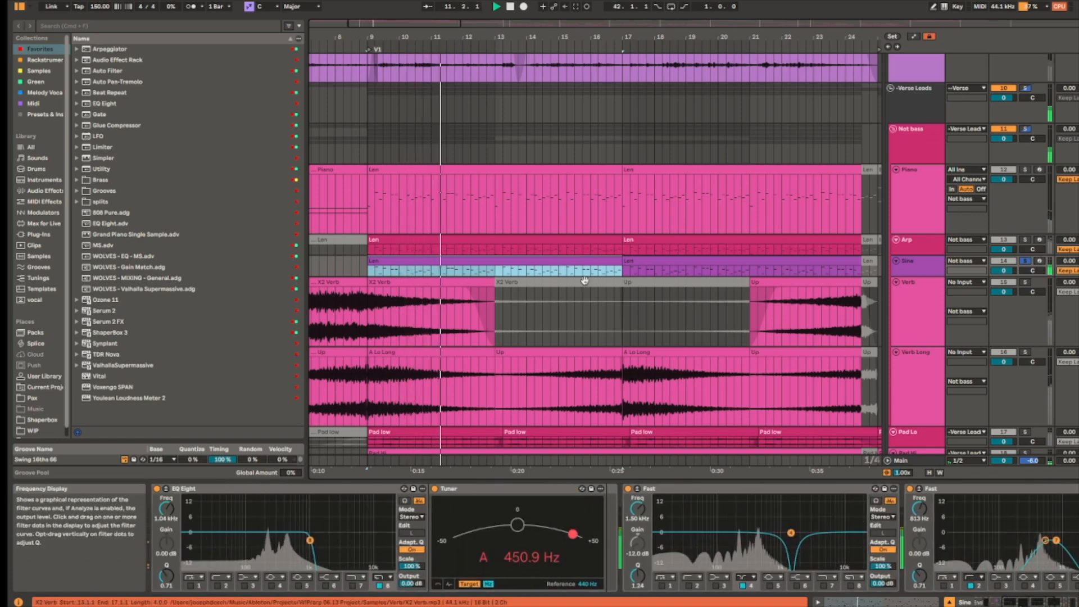
{"action": "scroll", "coordinate": [481, 514], "scroll_direction": "left", "scroll_amount": 5}
{"action": "key", "text": "space"}
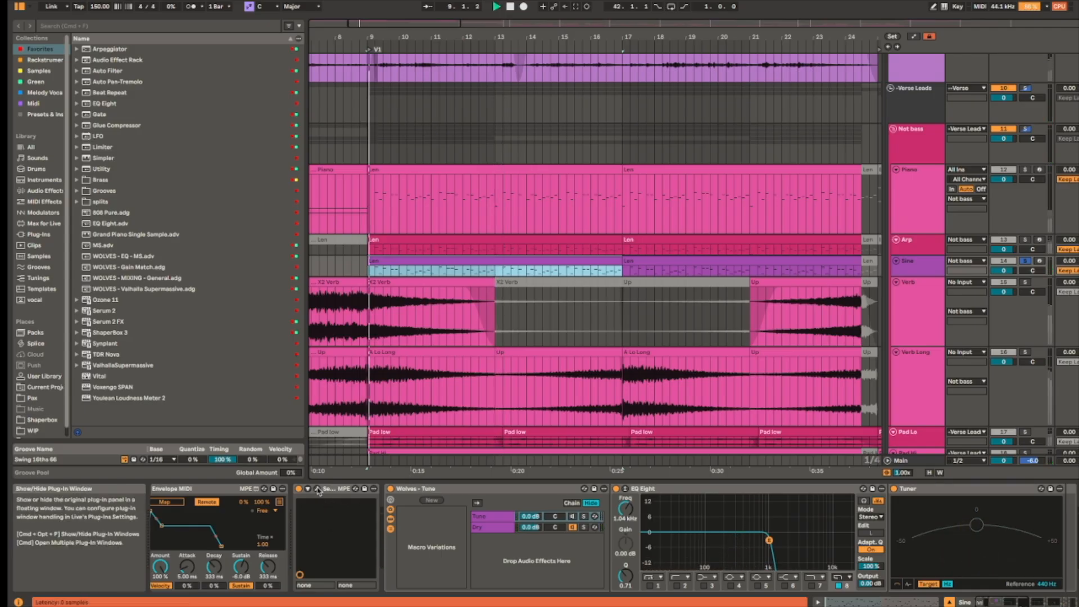
Step: Open the Sine track's Serum 2 instrument, view its oscillator and the track's effects up to the Limiter, and close it
{"action": "left_click", "coordinate": [317, 489]}
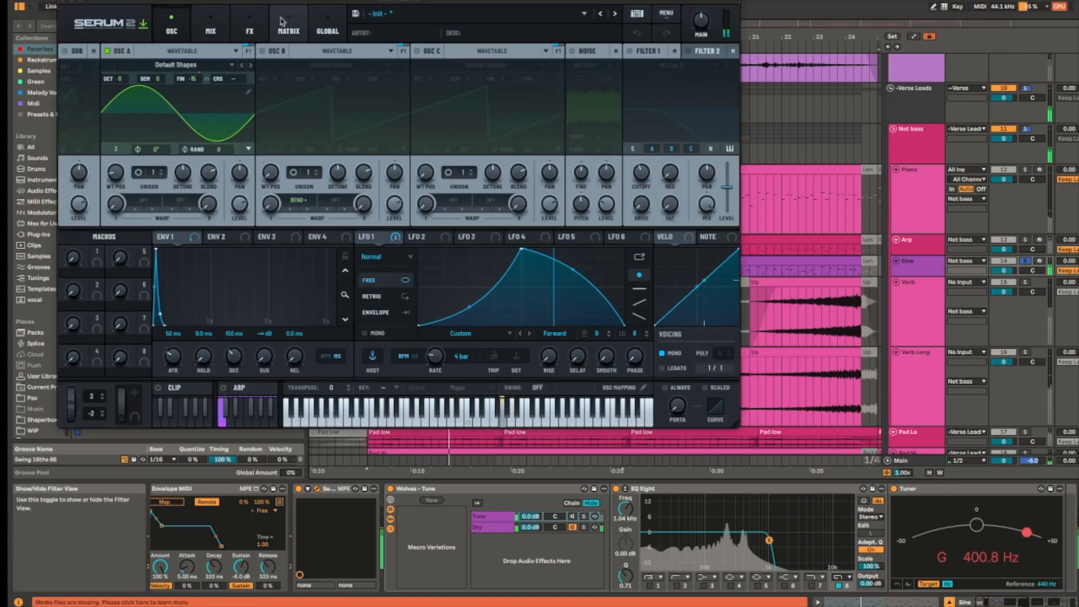
{"action": "scroll", "coordinate": [539, 538], "scroll_direction": "right", "scroll_amount": 10}
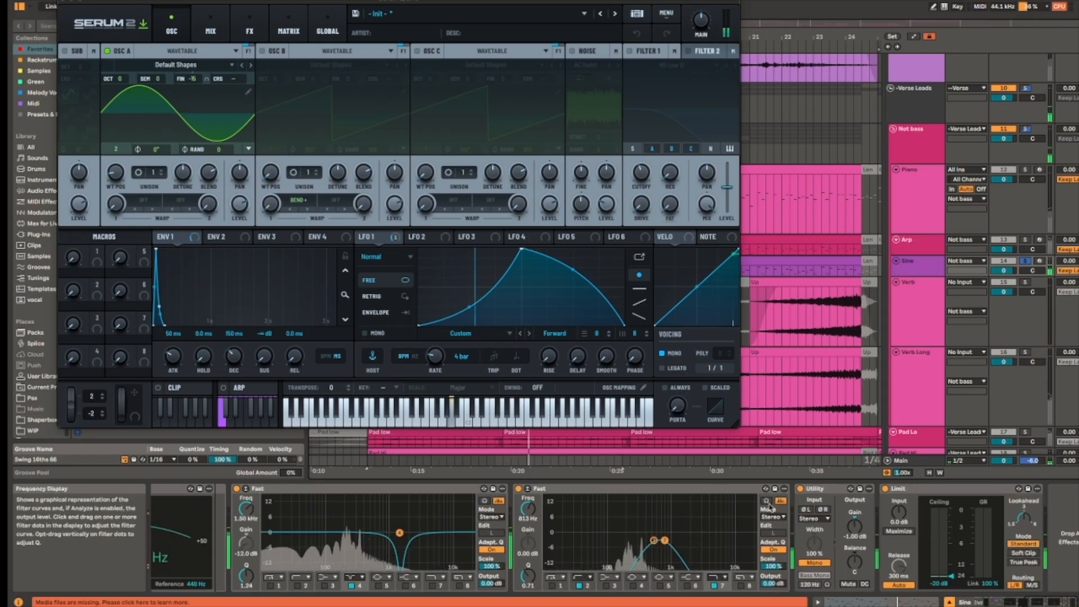
{"action": "left_click", "coordinate": [65, 1]}
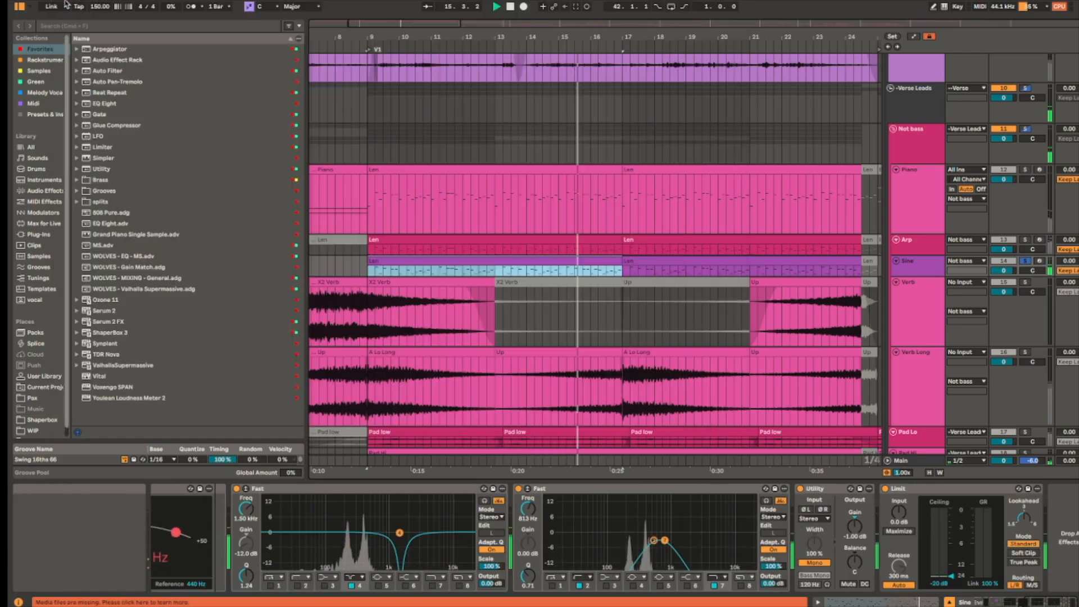
Step: Select the Arp and Sine tracks together and play both soloed from bar 9
{"action": "left_click", "coordinate": [934, 251], "text": "shift"}
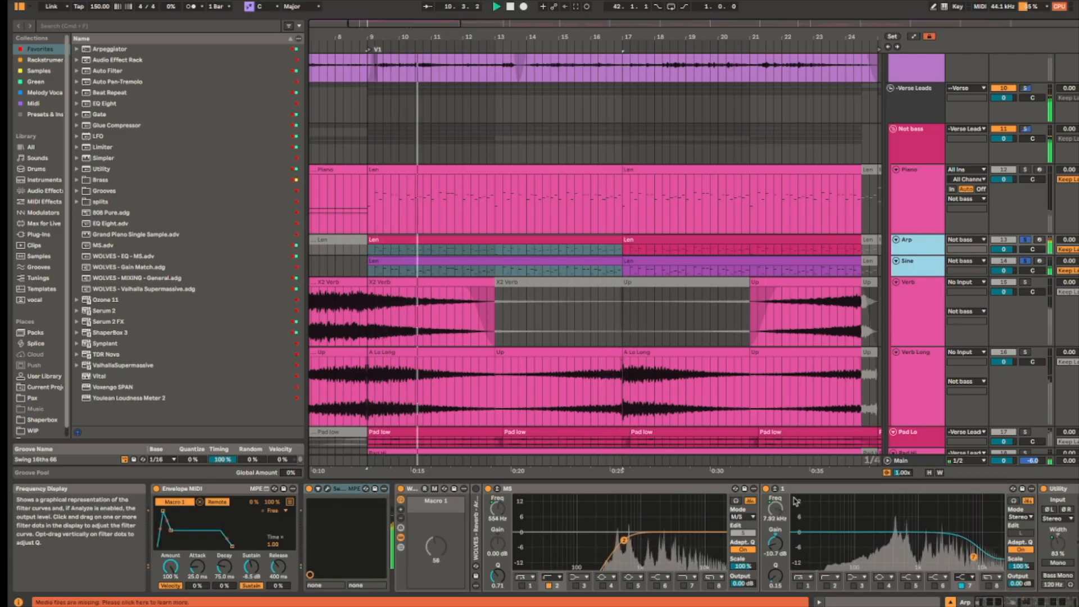
{"action": "scroll", "coordinate": [540, 263], "scroll_direction": "down", "scroll_amount": 3}
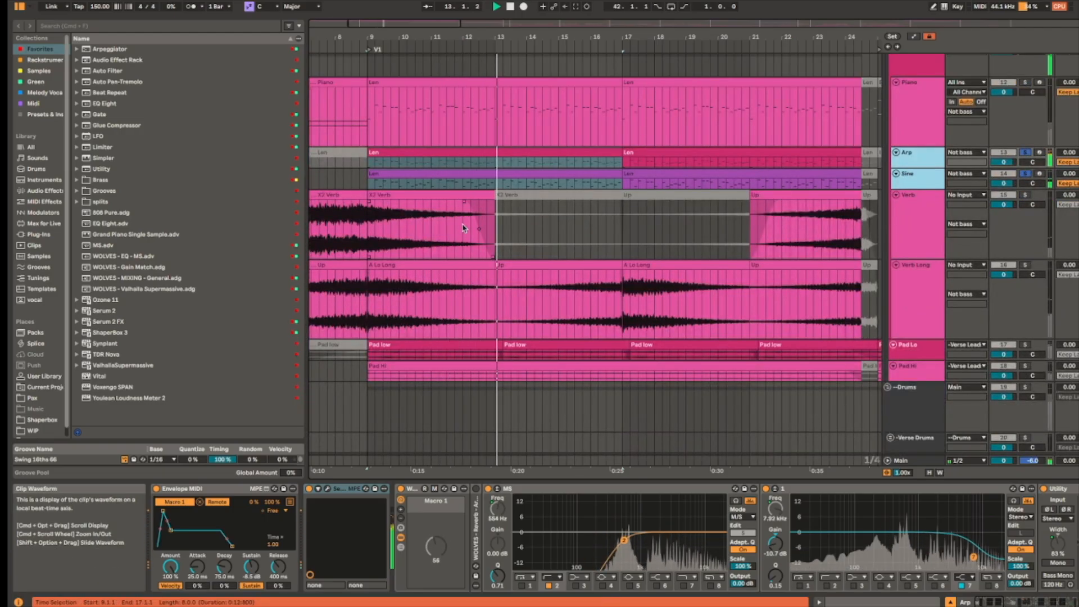
Step: Select the Verb Long track's A Lo Long clip at bar 9 and play it soloed while viewing its effects
{"action": "left_click", "coordinate": [455, 266]}
{"action": "key", "text": "space"}
{"action": "key", "text": "space"}
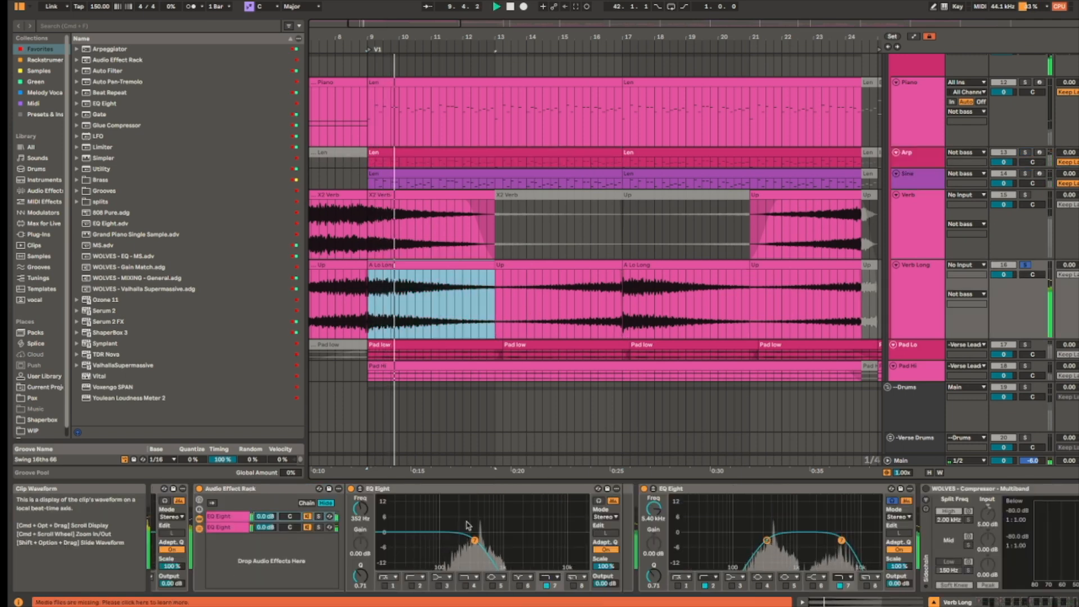
{"action": "scroll", "coordinate": [870, 503], "scroll_direction": "left", "scroll_amount": 5}
Step: Compare the enlarged Arp track with Verb Long by playing each soloed from bar 9
{"action": "left_click", "coordinate": [396, 163]}
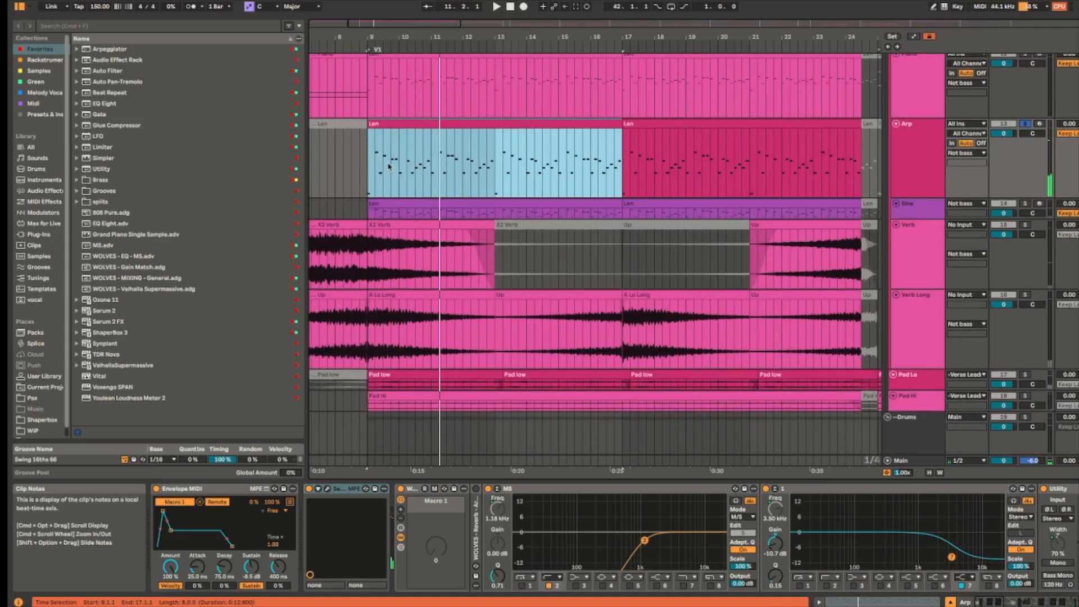
{"action": "left_click", "coordinate": [397, 291]}
{"action": "key", "text": "space"}
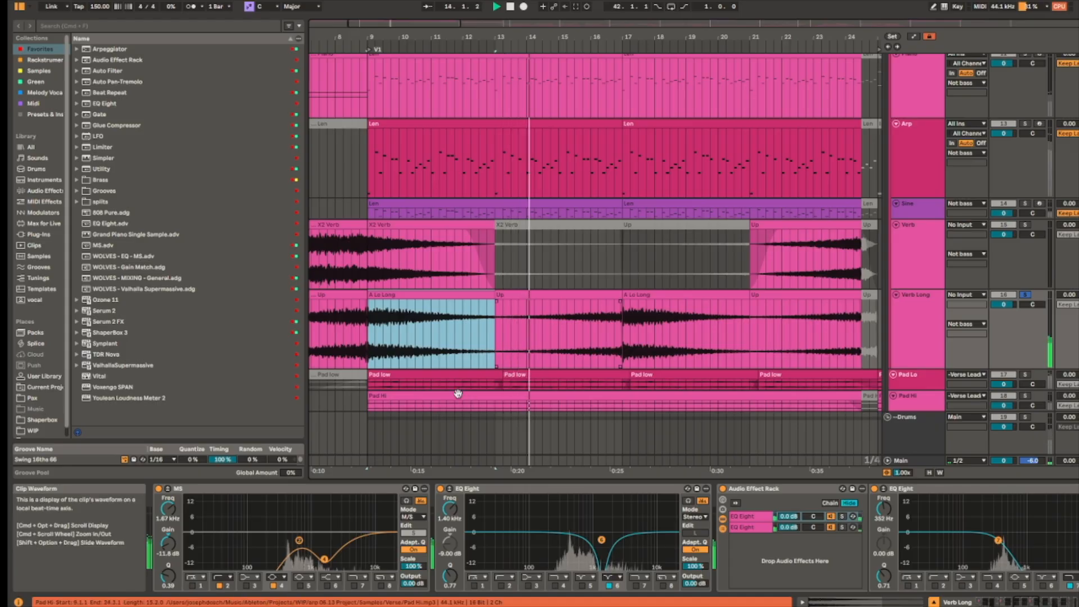
Step: Enlarge the Pad Lo track, select its Pad low clip at bar 9 and play it soloed
{"action": "scroll", "coordinate": [462, 374], "scroll_direction": "up", "scroll_amount": 3}
{"action": "scroll", "coordinate": [462, 375], "scroll_direction": "down", "scroll_amount": 3}
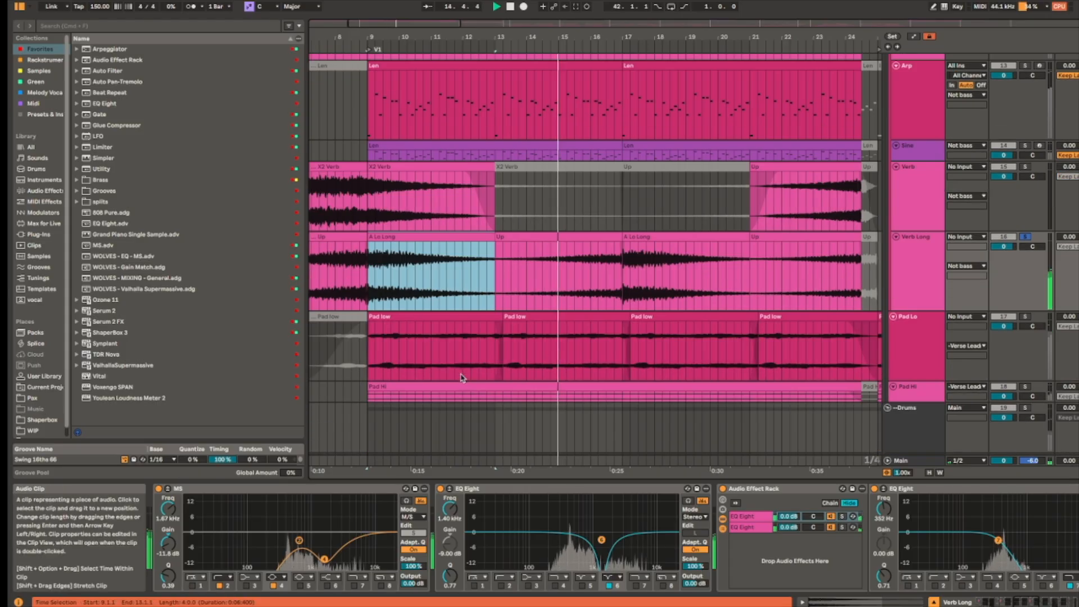
{"action": "left_click", "coordinate": [465, 318]}
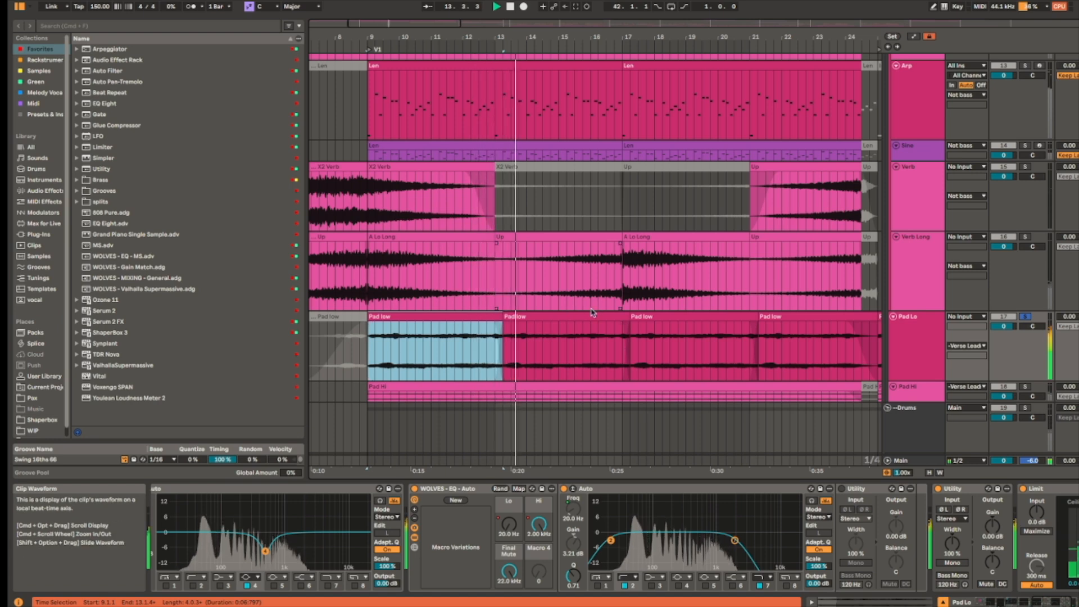
Step: Examine the Pad Lo effect chain from the EQ Auto rack back to the Saturator during playback, and enlarge the Pad Hi track
{"action": "scroll", "coordinate": [560, 361], "scroll_direction": "down", "scroll_amount": 3}
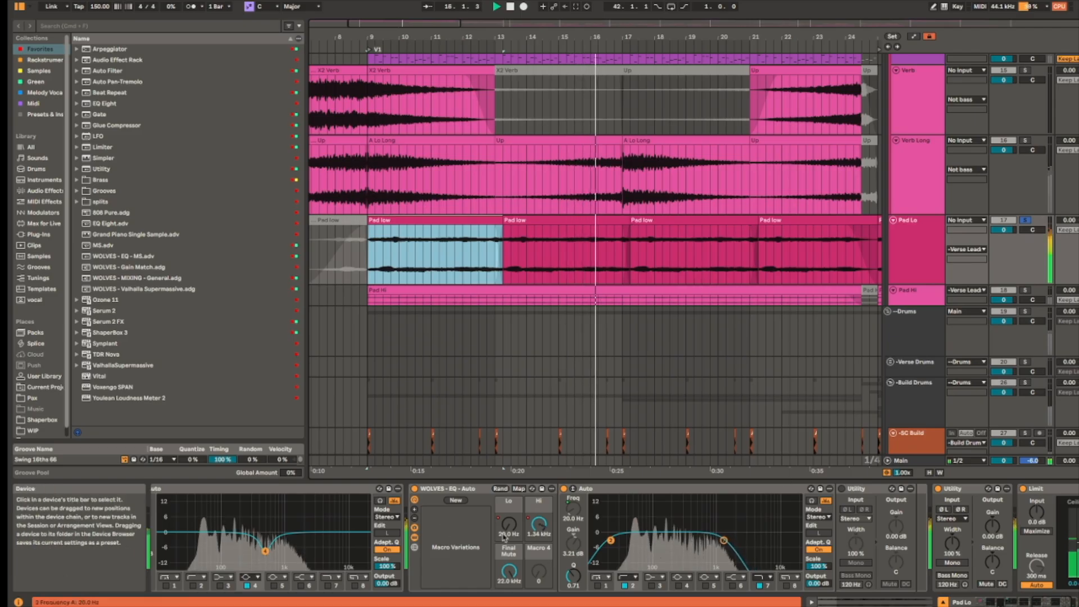
{"action": "scroll", "coordinate": [680, 534], "scroll_direction": "left", "scroll_amount": 5}
{"action": "scroll", "coordinate": [681, 535], "scroll_direction": "left", "scroll_amount": 3}
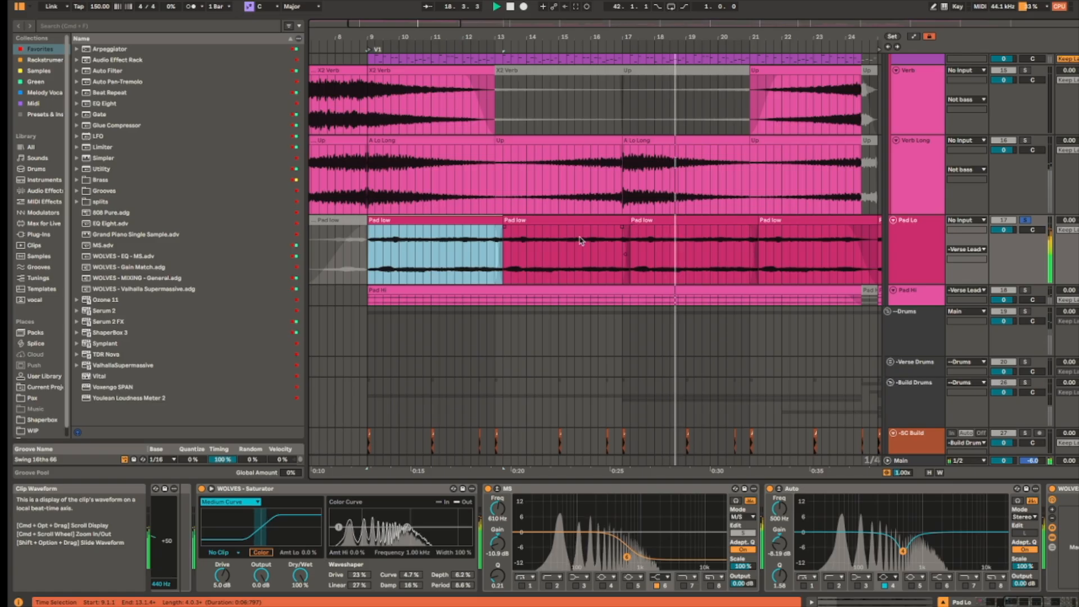
{"action": "scroll", "coordinate": [570, 290], "scroll_direction": "up", "scroll_amount": 3}
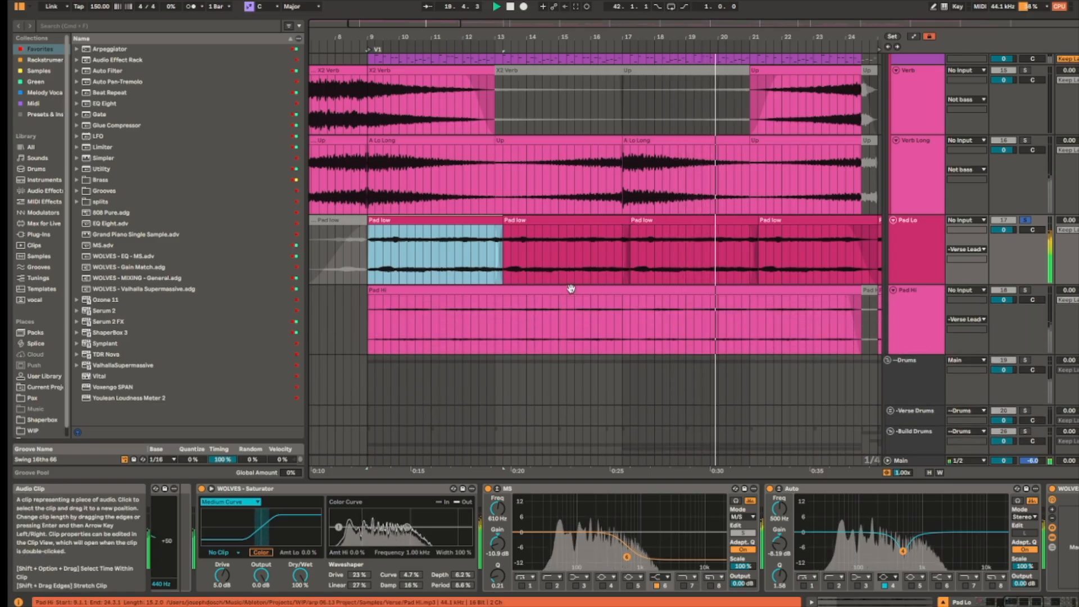
Step: Select the Pad Hi clip at bar 9, play it soloed and examine its effect chain back to the RL rack
{"action": "left_click", "coordinate": [569, 290]}
{"action": "key", "text": "space"}
{"action": "key", "text": "space"}
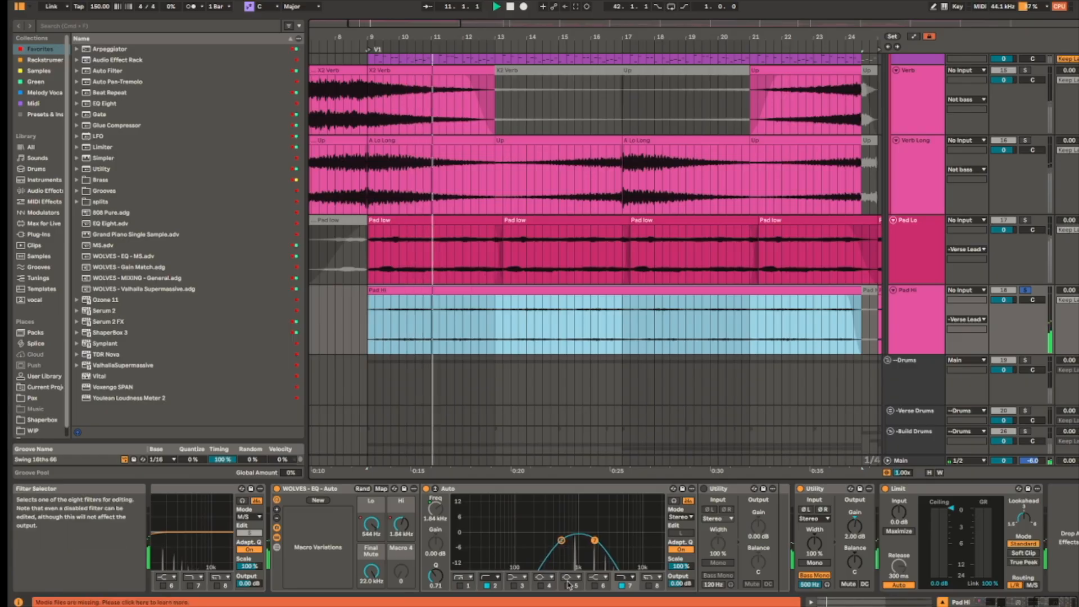
{"action": "scroll", "coordinate": [598, 527], "scroll_direction": "left", "scroll_amount": 5}
{"action": "scroll", "coordinate": [599, 527], "scroll_direction": "left", "scroll_amount": 3}
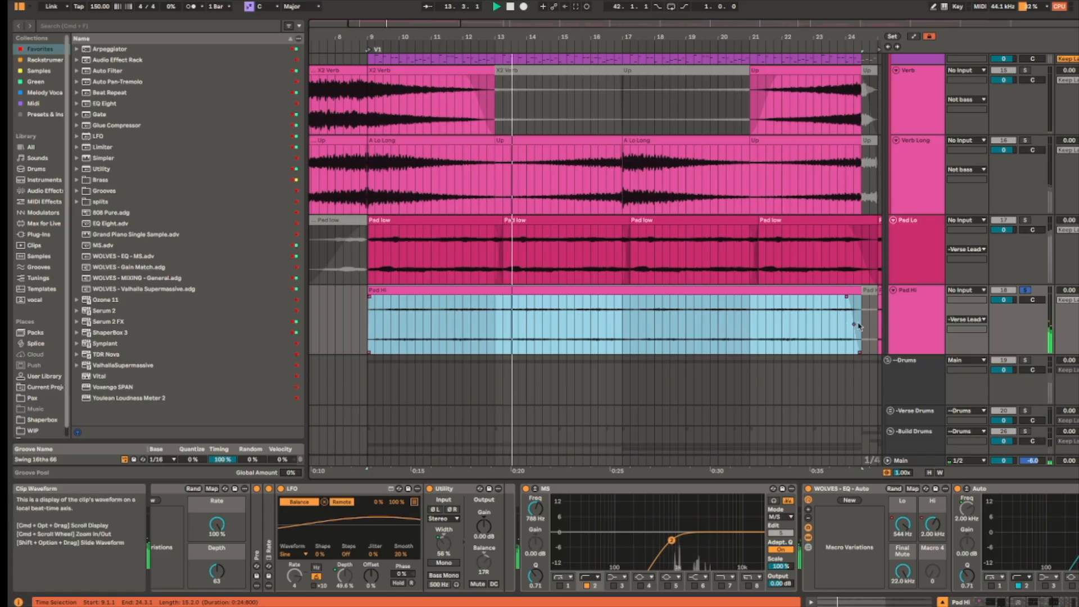
{"action": "scroll", "coordinate": [904, 553], "scroll_direction": "left", "scroll_amount": 8}
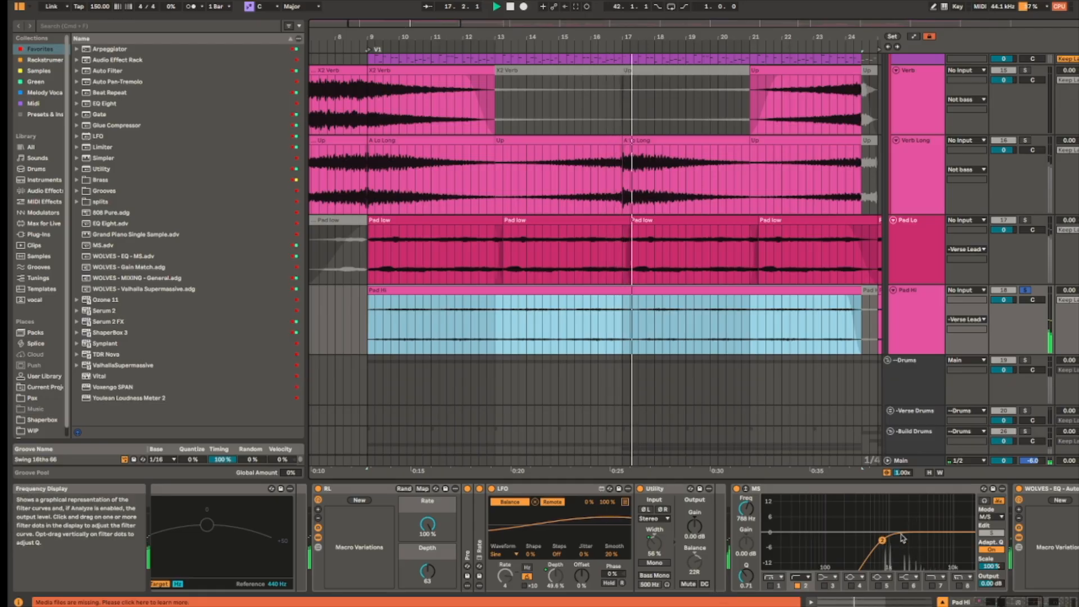
Step: Play the Stars track soloed from its clip near bar 9 and examine its effects back to the Pan RL rack
{"action": "scroll", "coordinate": [849, 362], "scroll_direction": "up", "scroll_amount": 6}
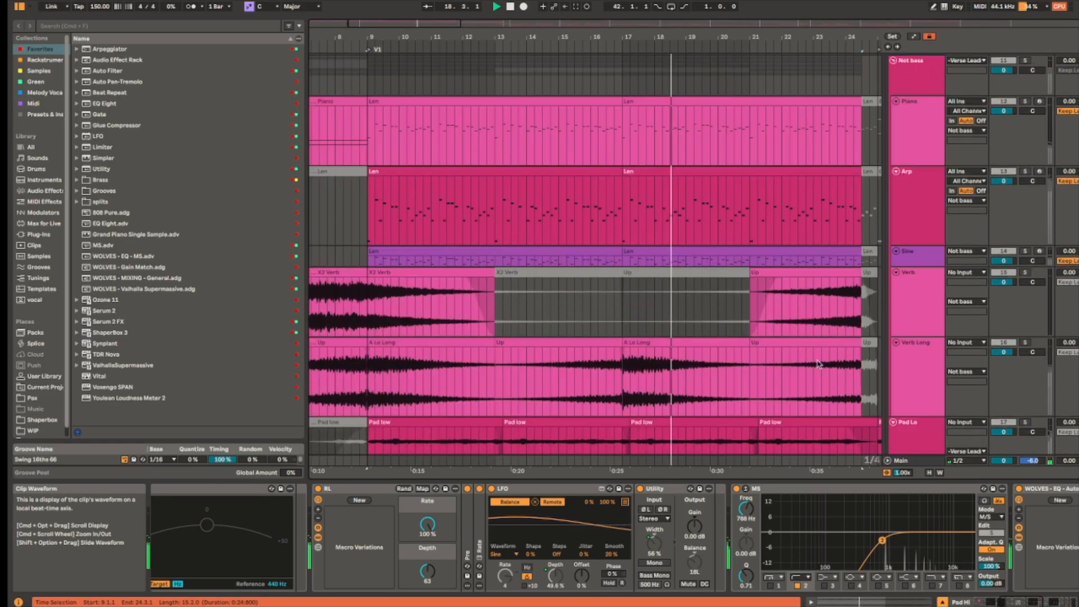
{"action": "scroll", "coordinate": [666, 204], "scroll_direction": "up", "scroll_amount": 6}
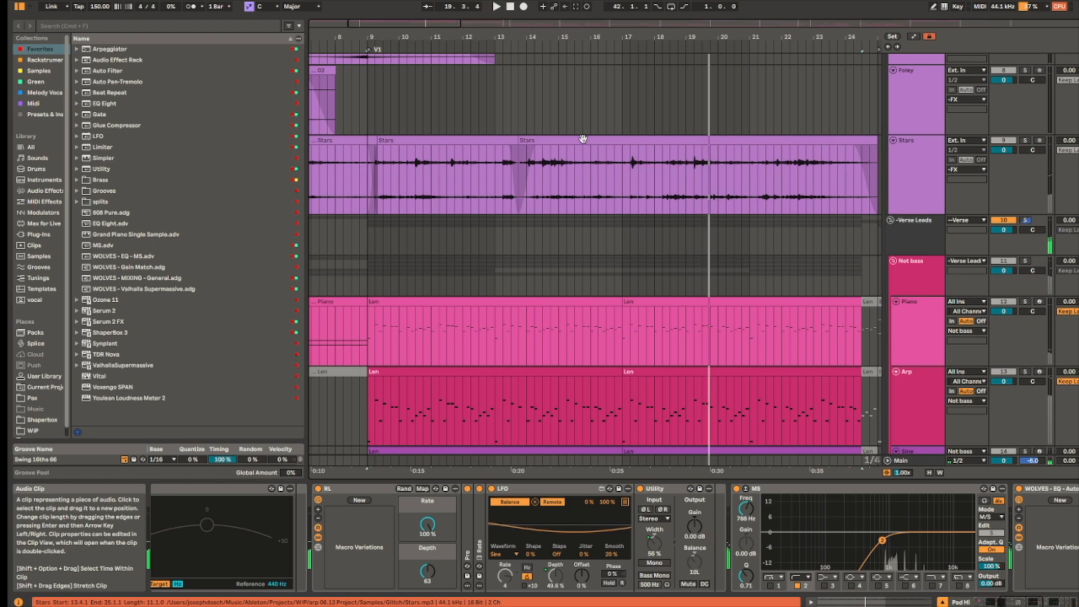
{"action": "left_click", "coordinate": [456, 150]}
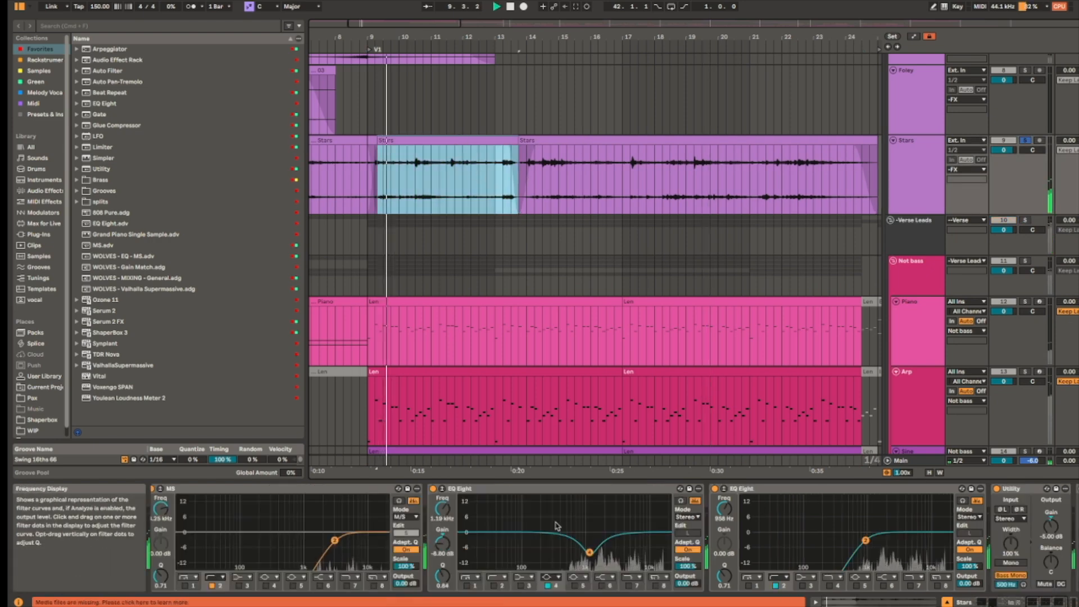
{"action": "scroll", "coordinate": [938, 507], "scroll_direction": "left", "scroll_amount": 5}
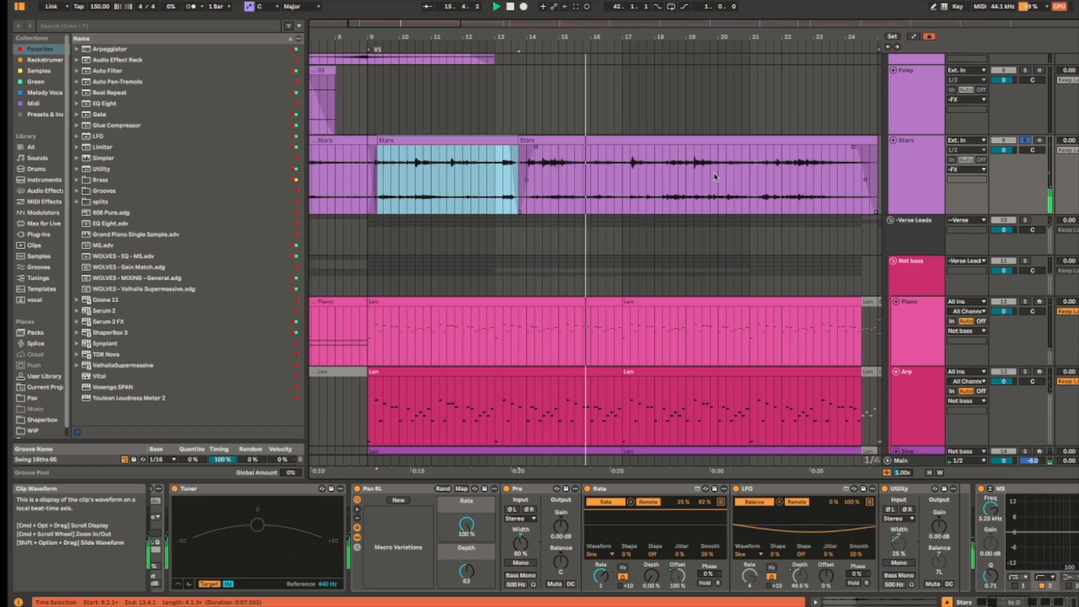
{"action": "scroll", "coordinate": [697, 189], "scroll_direction": "down", "scroll_amount": 1}
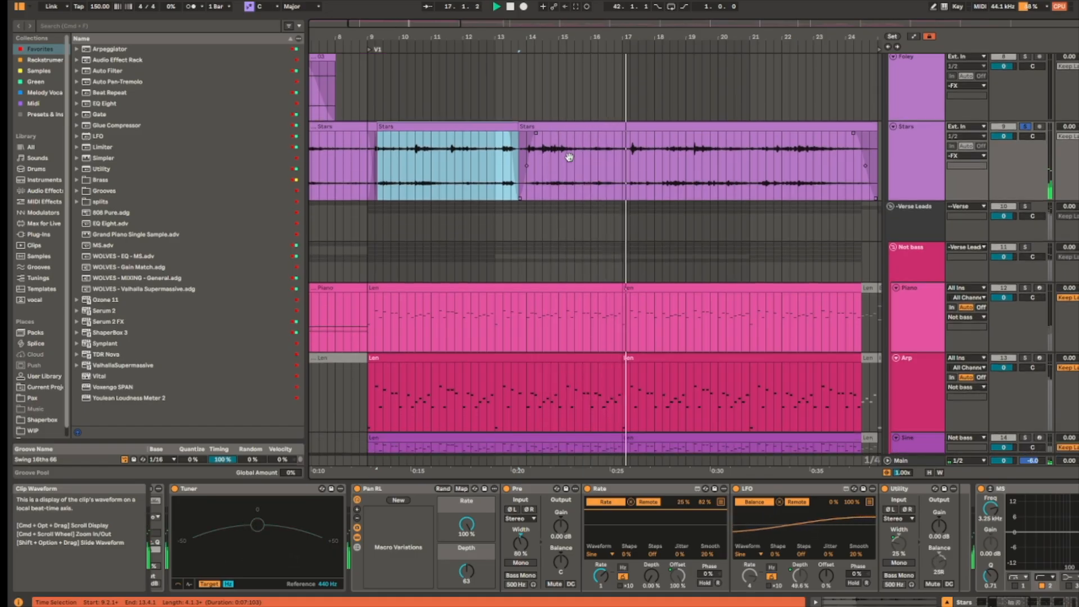
{"action": "left_click", "coordinate": [499, 151]}
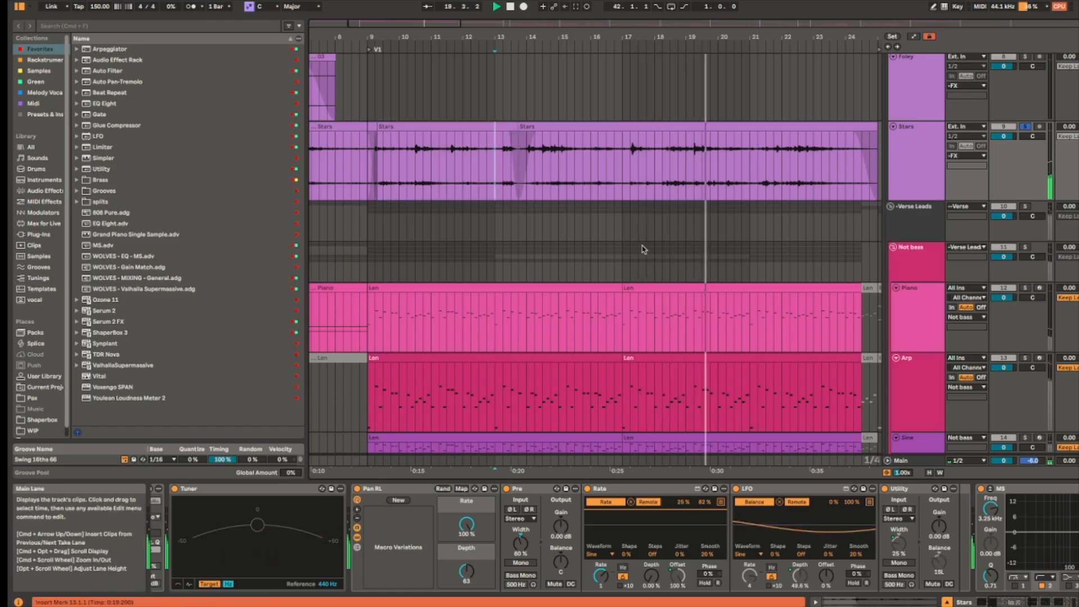
Step: Stop the Stars playback and play the Build Drums group soloed from bar 9
{"action": "scroll", "coordinate": [688, 272], "scroll_direction": "down", "scroll_amount": 8}
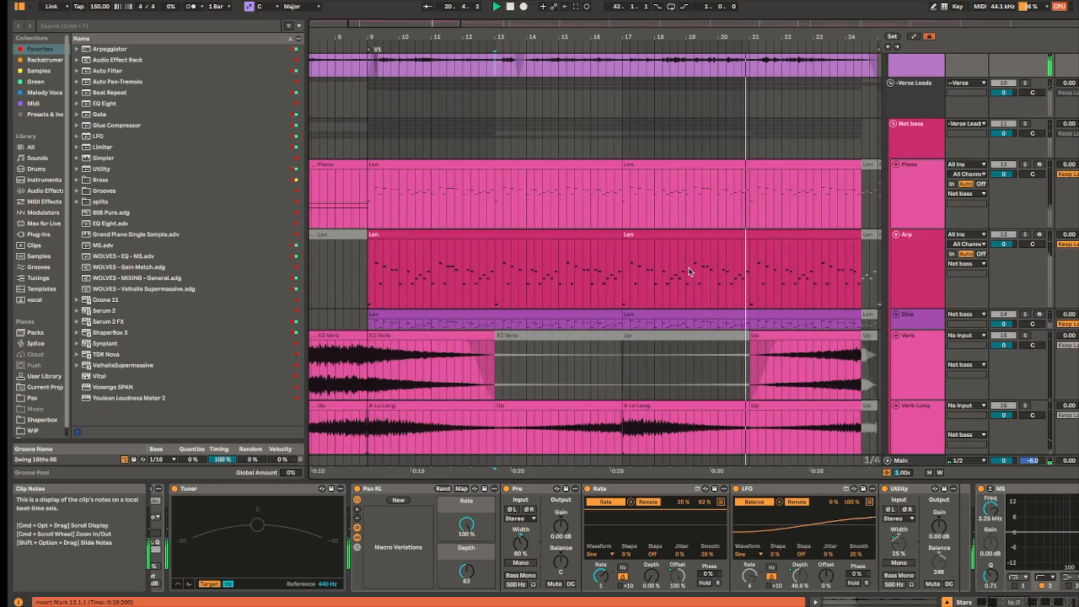
{"action": "scroll", "coordinate": [692, 272], "scroll_direction": "down", "scroll_amount": 20}
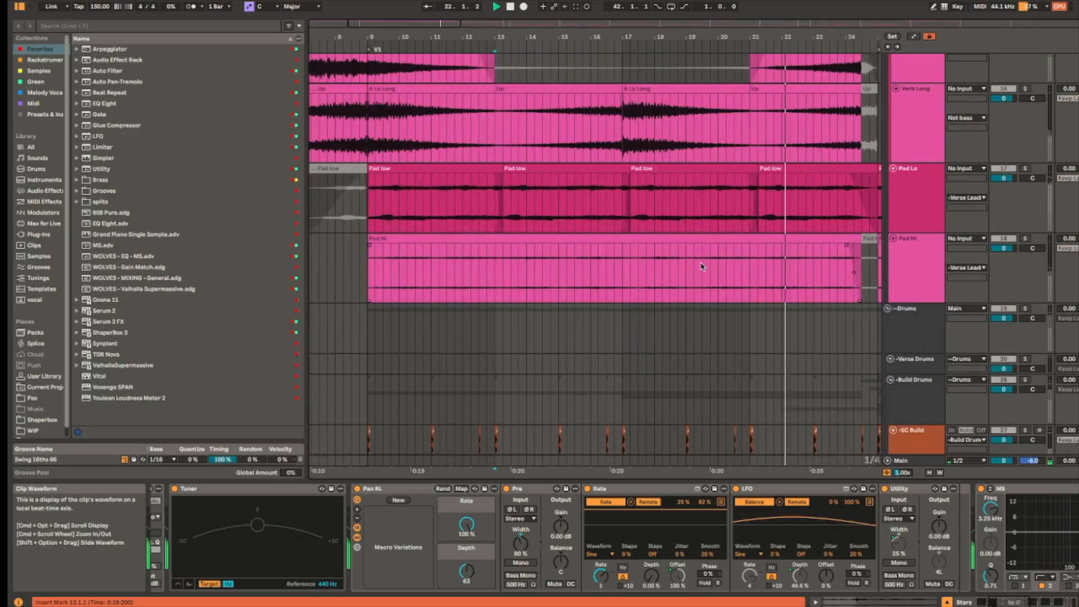
{"action": "scroll", "coordinate": [749, 266], "scroll_direction": "up", "scroll_amount": 12}
{"action": "key", "text": "space"}
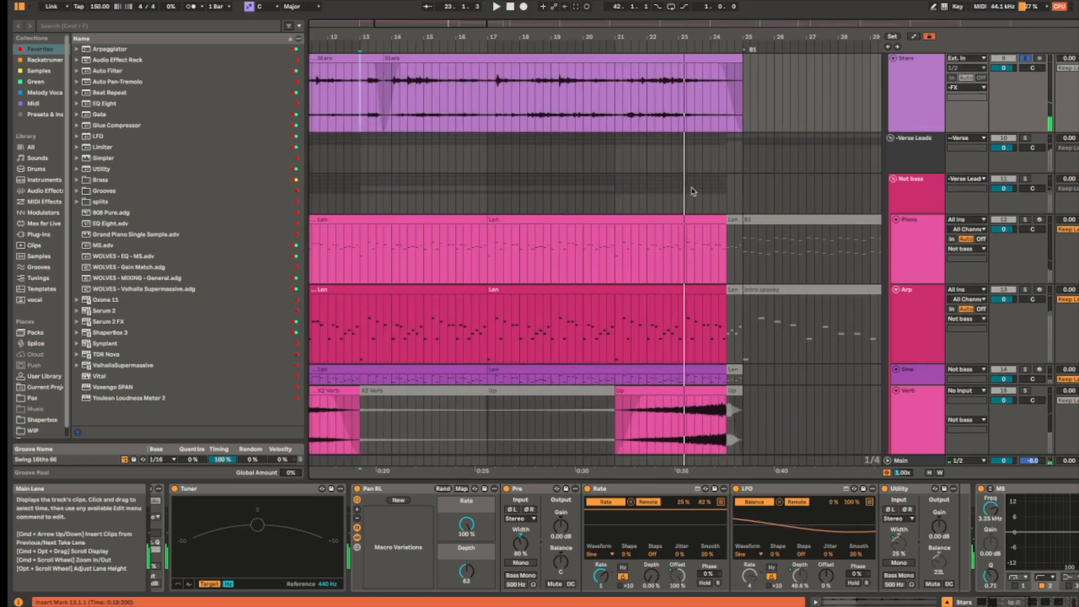
{"action": "scroll", "coordinate": [695, 238], "scroll_direction": "down", "scroll_amount": 20}
{"action": "scroll", "coordinate": [506, 231], "scroll_direction": "left", "scroll_amount": 10}
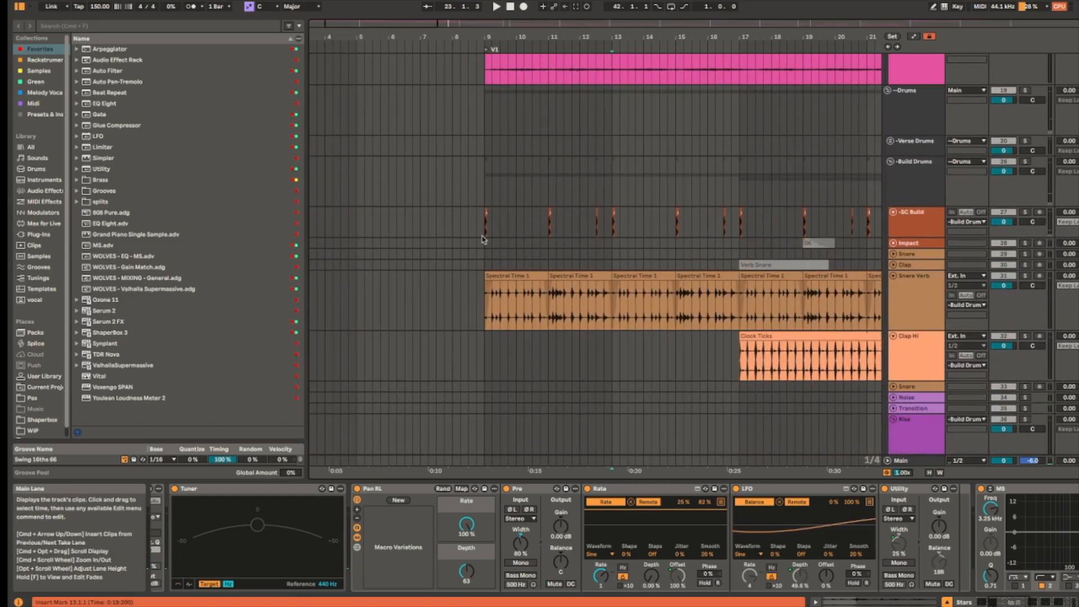
{"action": "left_click", "coordinate": [483, 236]}
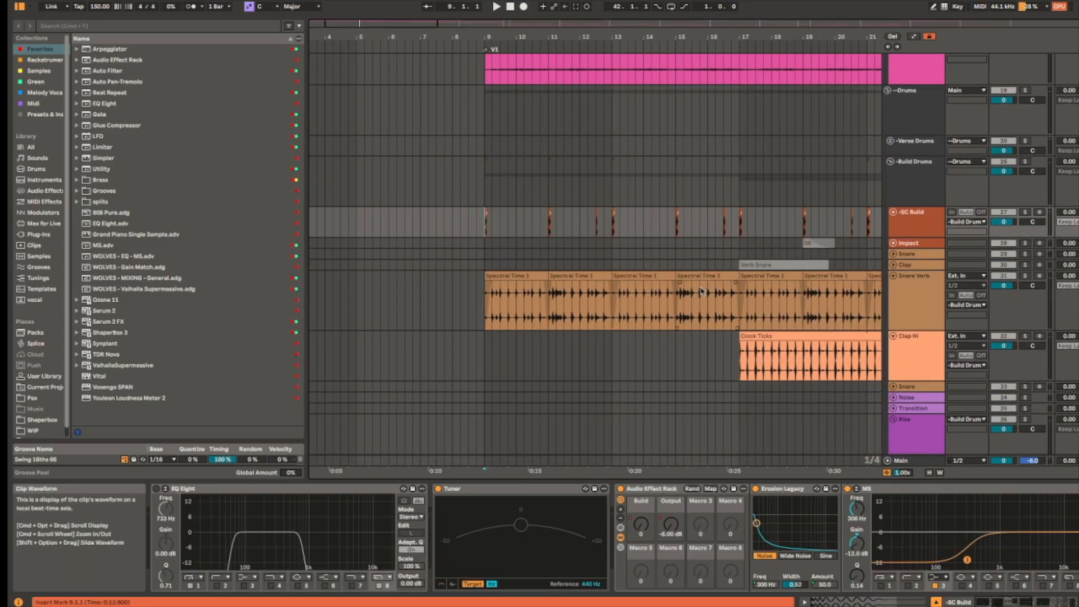
{"action": "left_click", "coordinate": [928, 184]}
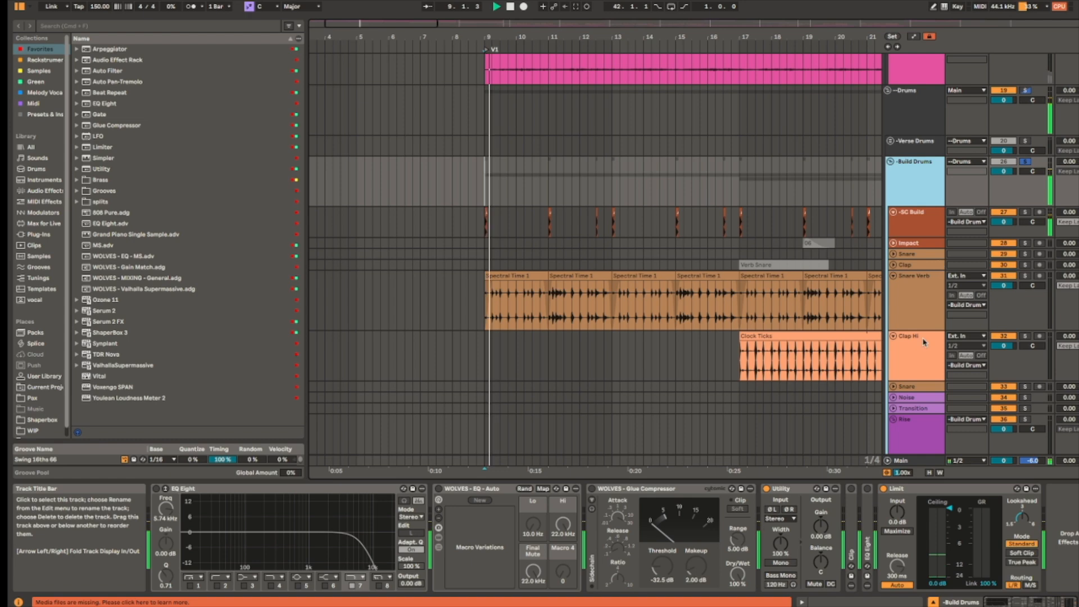
Step: Select the Snare Verb track's first Spectral Time 1 clip and view its LFO and Auto Filter during playback
{"action": "scroll", "coordinate": [534, 303], "scroll_direction": "up", "scroll_amount": 5}
{"action": "left_click", "coordinate": [536, 275]}
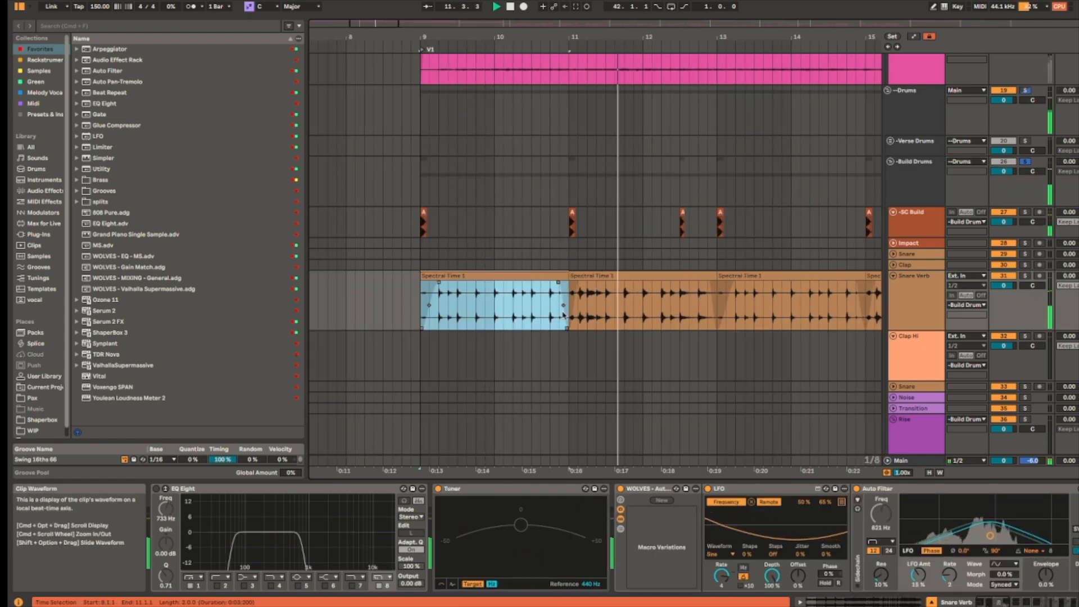
{"action": "scroll", "coordinate": [618, 306], "scroll_direction": "right", "scroll_amount": 3}
{"action": "scroll", "coordinate": [618, 307], "scroll_direction": "down", "scroll_amount": 1}
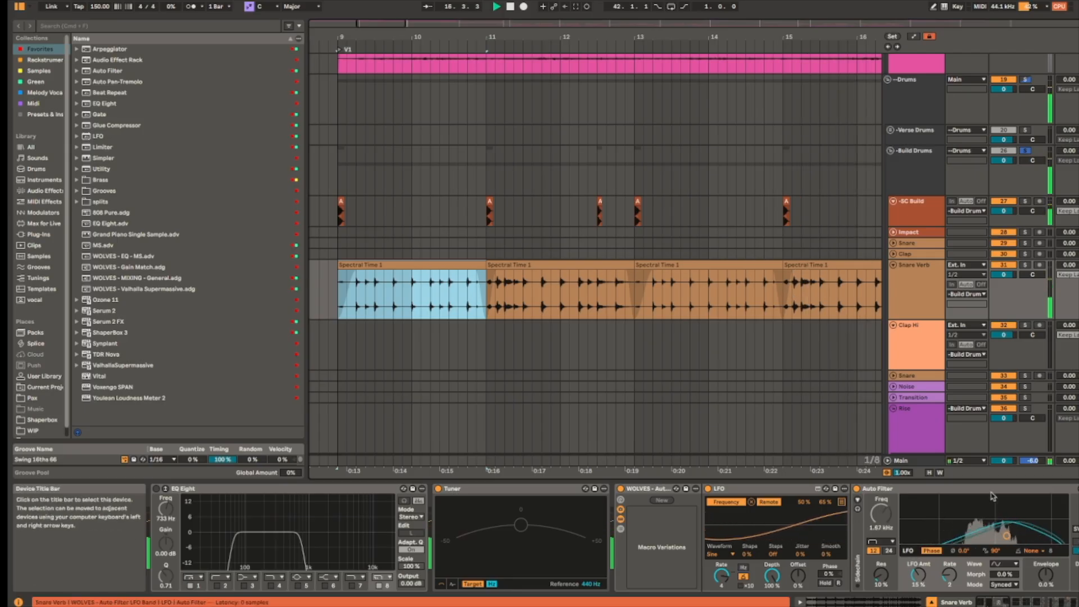
{"action": "scroll", "coordinate": [619, 490], "scroll_direction": "right", "scroll_amount": 5}
{"action": "scroll", "coordinate": [620, 490], "scroll_direction": "right", "scroll_amount": 1}
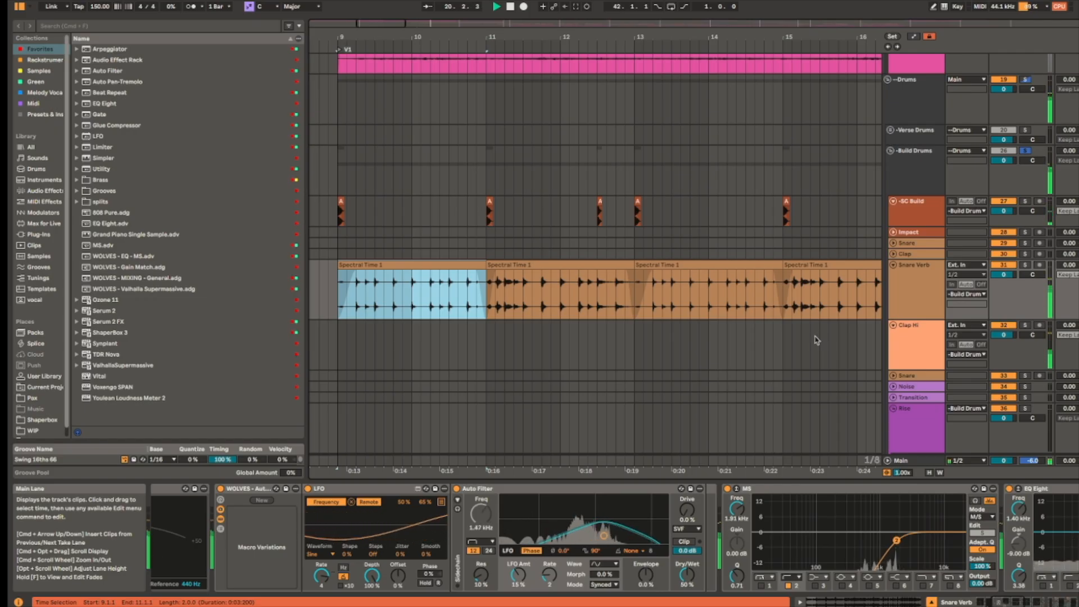
Step: Point out Snare Verb's LFO and Auto Filter, stop playback and examine the MS and EQ Eight devices that follow
{"action": "left_click", "coordinate": [352, 492]}
{"action": "left_click", "coordinate": [561, 491]}
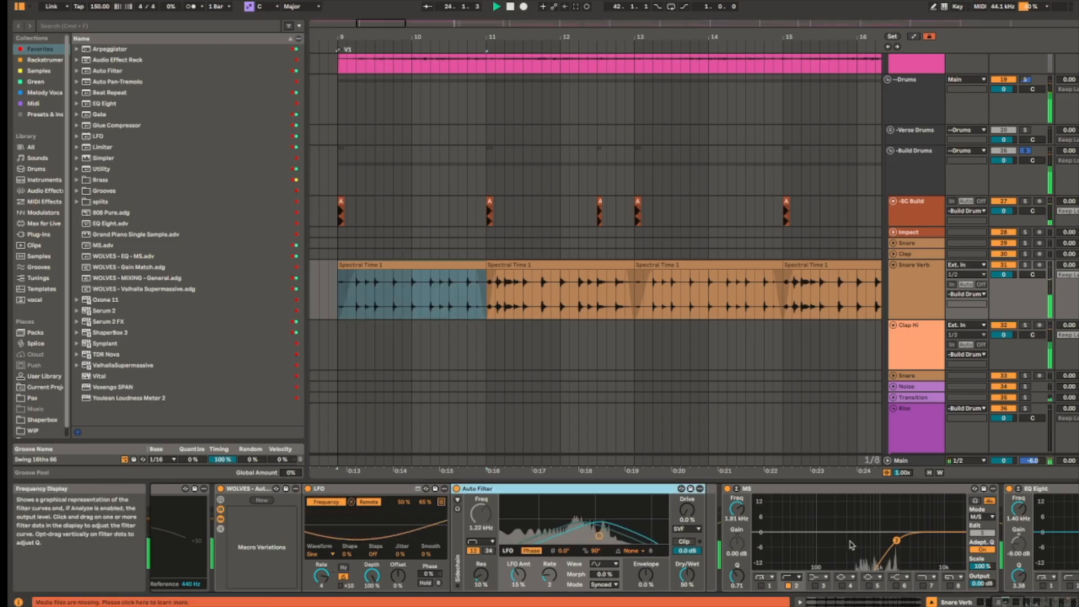
{"action": "scroll", "coordinate": [815, 543], "scroll_direction": "right", "scroll_amount": 3}
{"action": "key", "text": "space"}
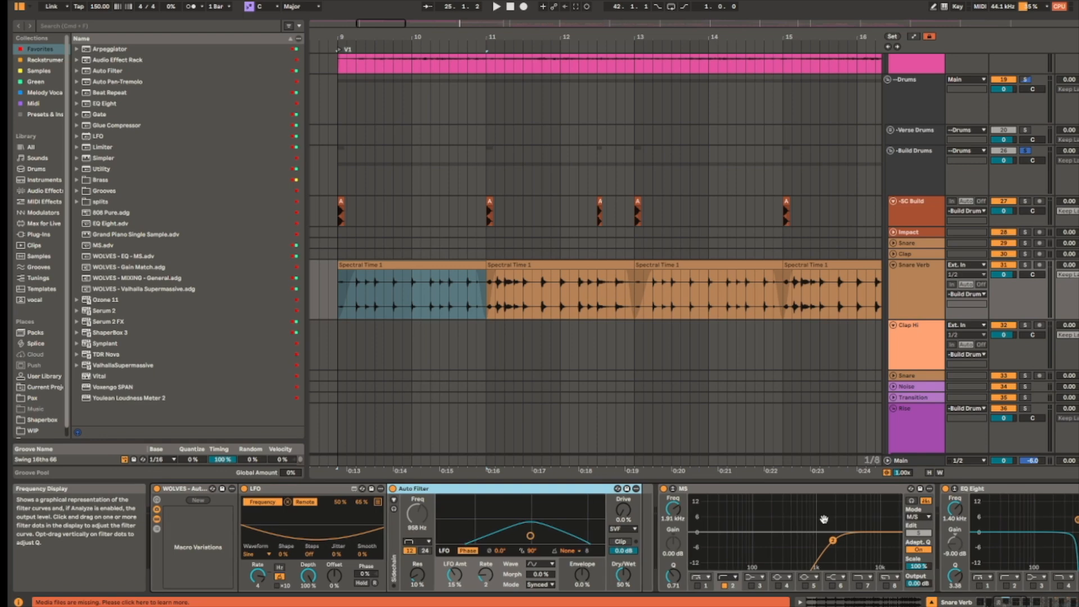
{"action": "scroll", "coordinate": [506, 534], "scroll_direction": "right", "scroll_amount": 8}
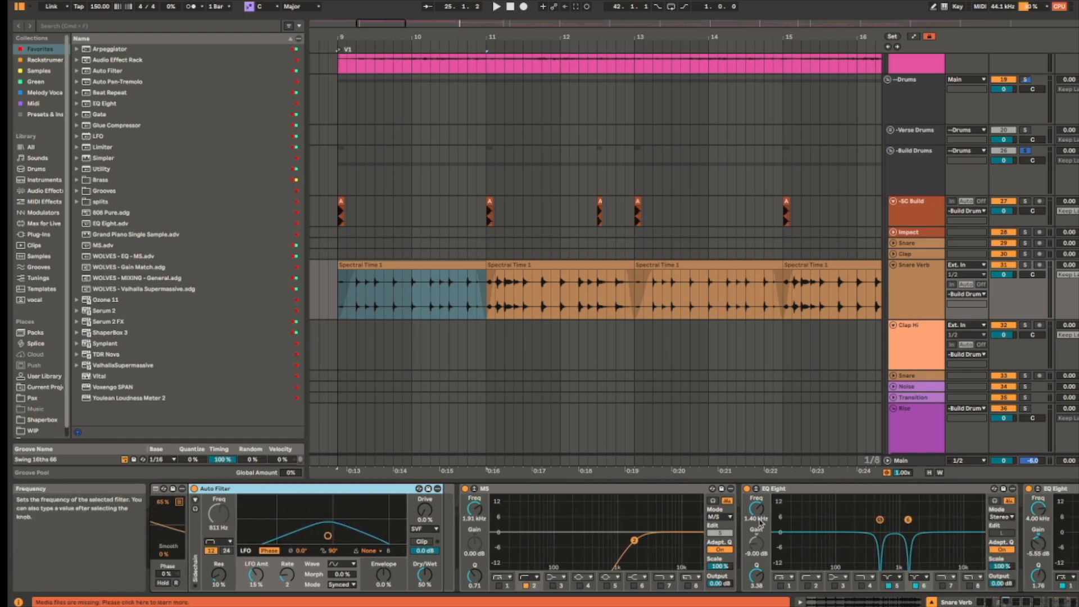
{"action": "scroll", "coordinate": [760, 522], "scroll_direction": "right", "scroll_amount": 8}
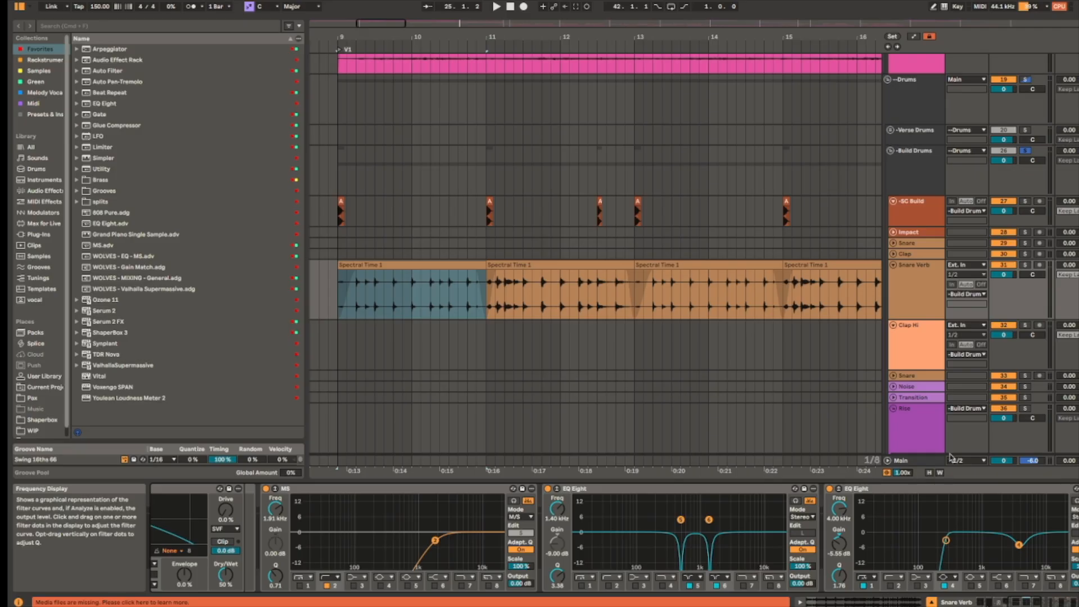
Step: Compare the Arp track with Snare Verb by playing each soloed from bar 9
{"action": "scroll", "coordinate": [711, 204], "scroll_direction": "up", "scroll_amount": 5}
{"action": "scroll", "coordinate": [711, 204], "scroll_direction": "up", "scroll_amount": 2}
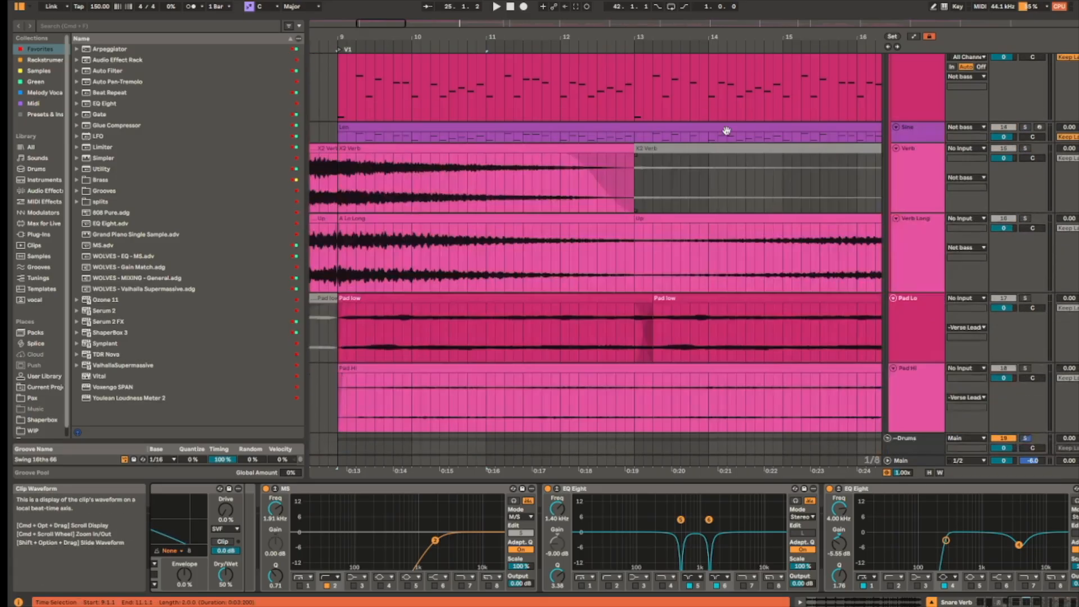
{"action": "left_click", "coordinate": [922, 95]}
{"action": "key", "text": "space"}
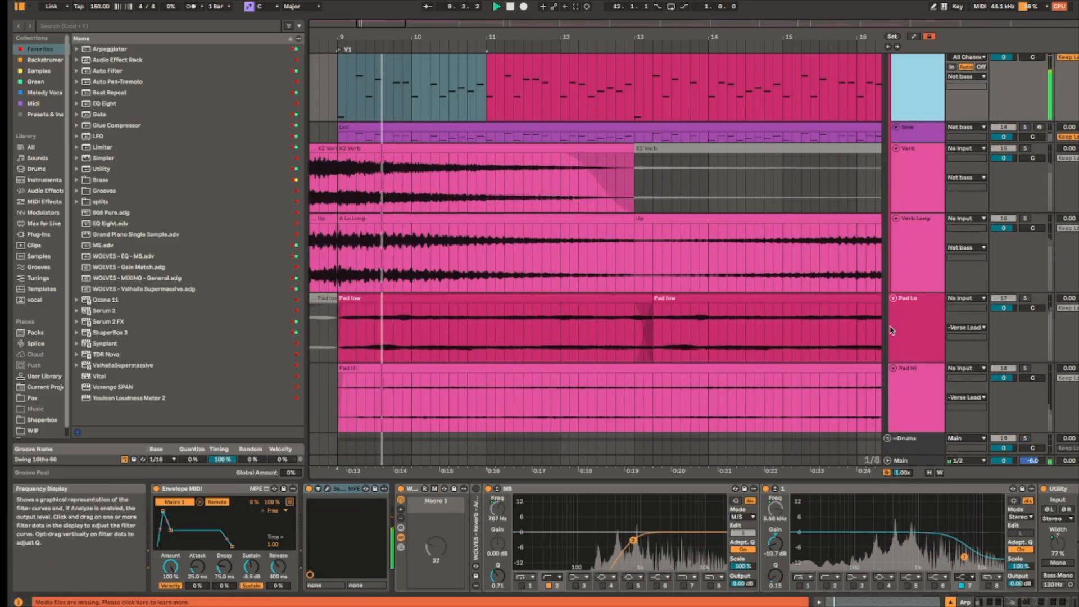
{"action": "scroll", "coordinate": [864, 303], "scroll_direction": "down", "scroll_amount": 3}
{"action": "scroll", "coordinate": [865, 303], "scroll_direction": "down", "scroll_amount": 3}
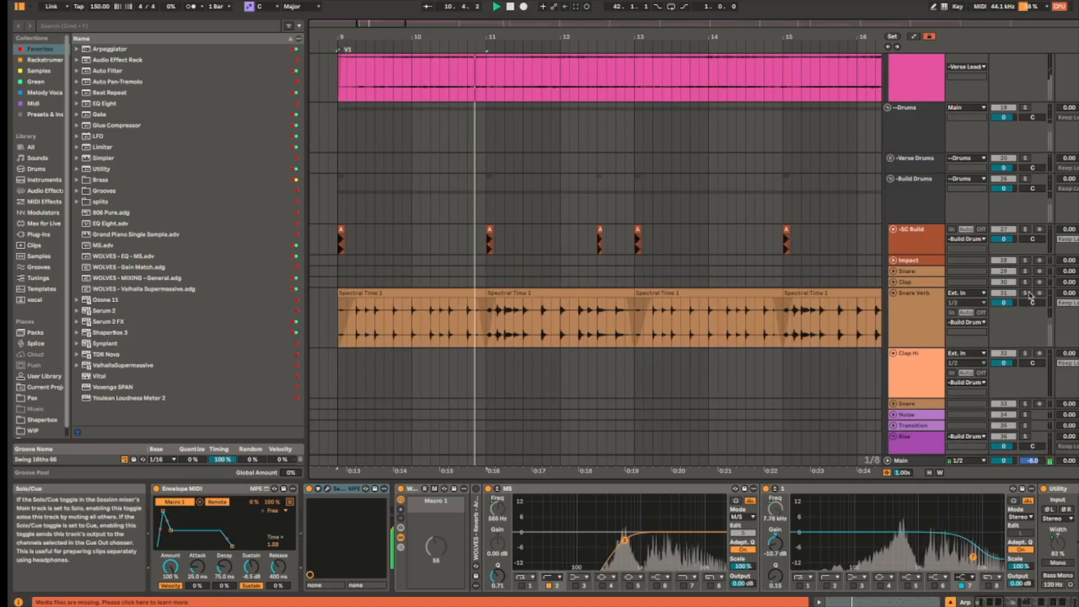
{"action": "left_click", "coordinate": [932, 322]}
{"action": "left_click", "coordinate": [932, 322]}
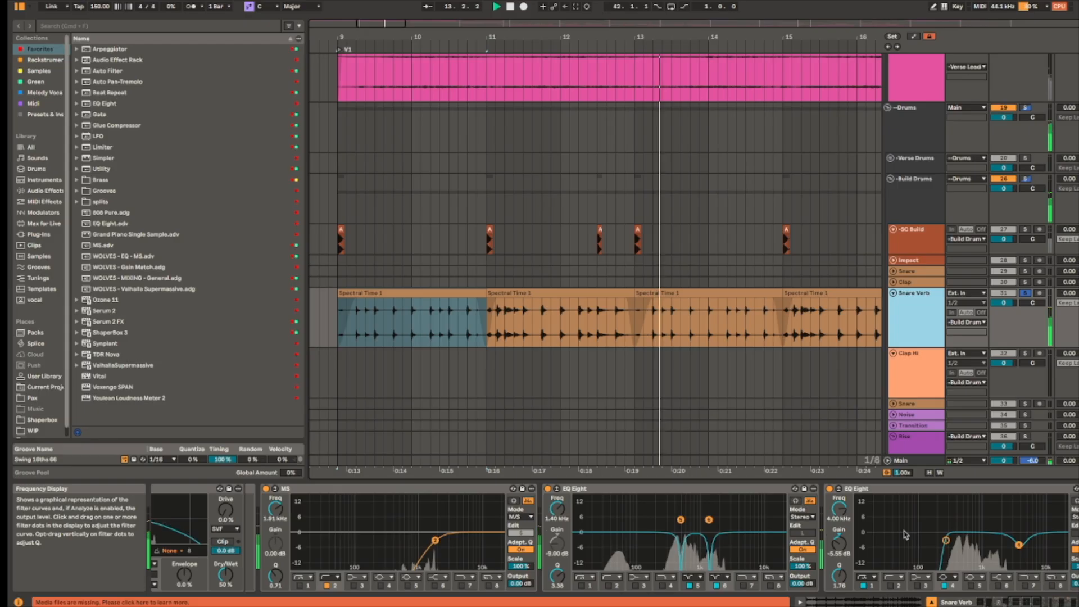
Step: Examine the Snare Verb chain from its EQs through Utility and Limit to the SC Build compressor, and stop playback
{"action": "scroll", "coordinate": [832, 544], "scroll_direction": "right", "scroll_amount": 3}
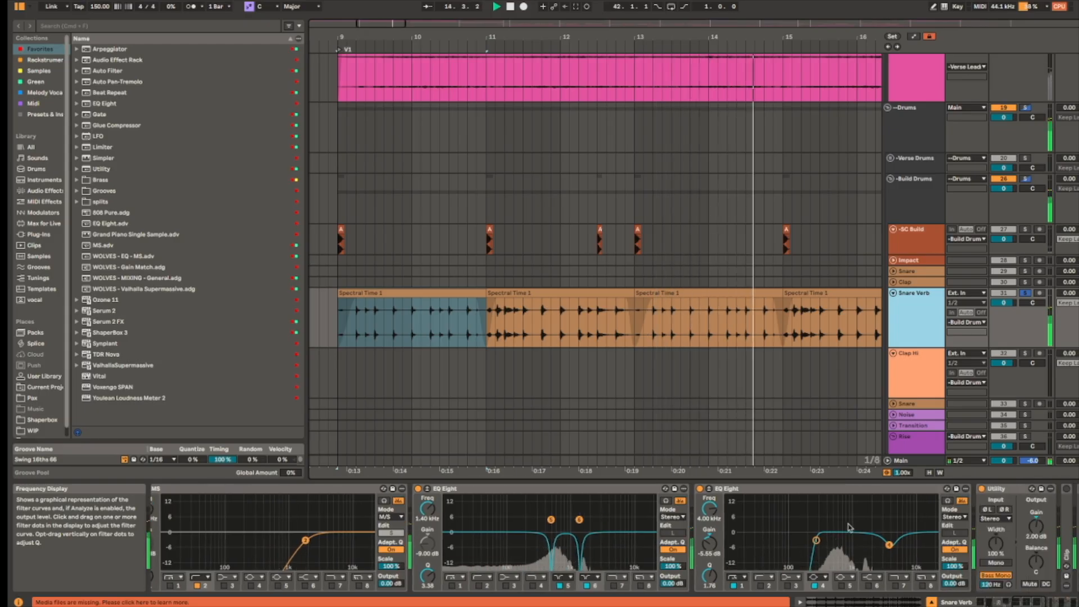
{"action": "scroll", "coordinate": [762, 553], "scroll_direction": "right", "scroll_amount": 6}
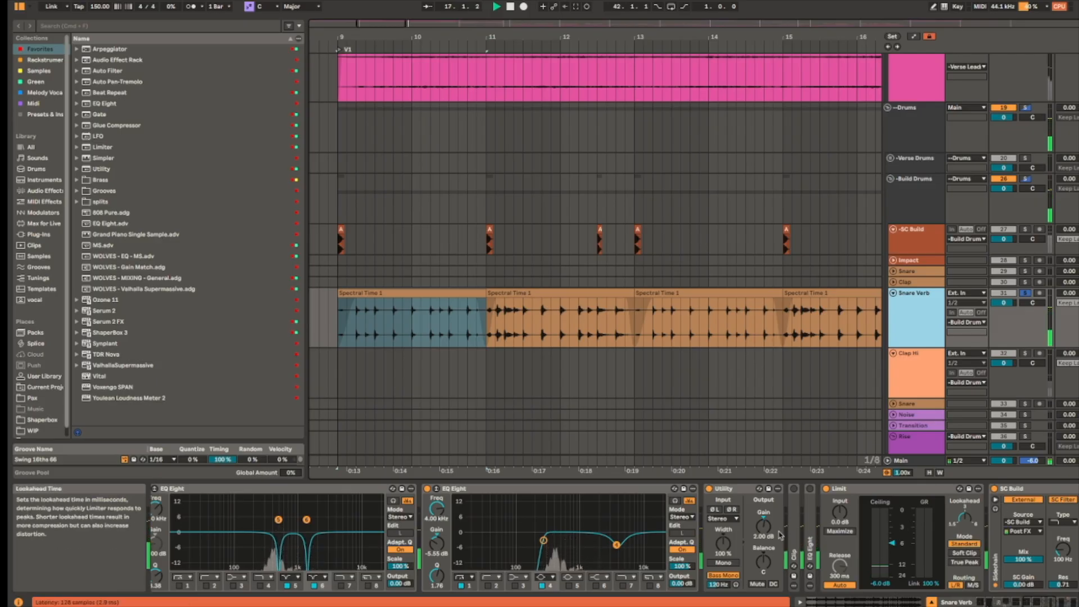
{"action": "scroll", "coordinate": [811, 536], "scroll_direction": "right", "scroll_amount": 6}
{"action": "left_click", "coordinate": [916, 489]}
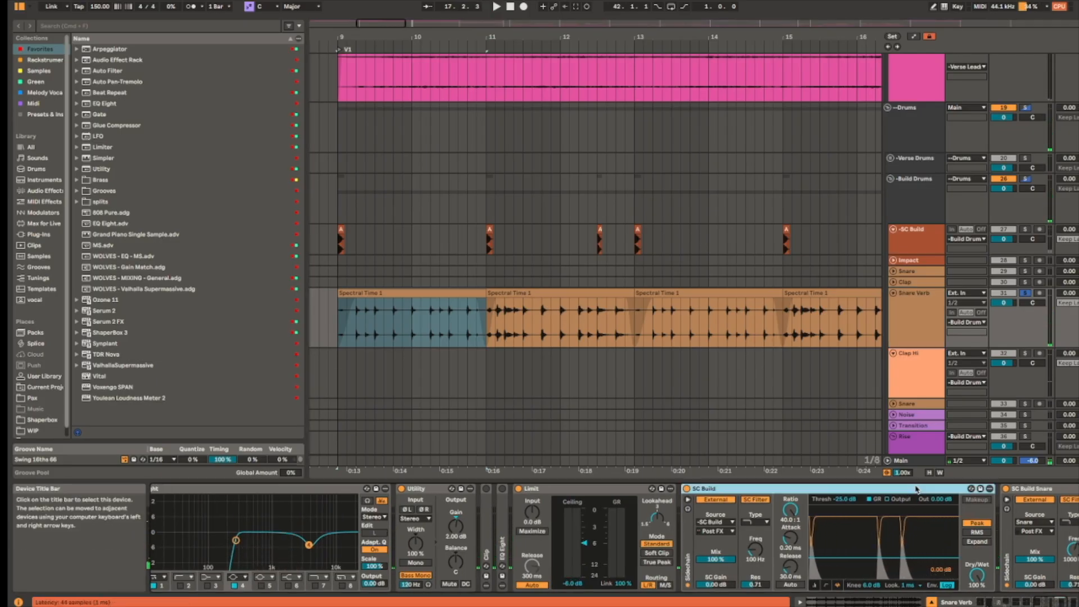
{"action": "scroll", "coordinate": [933, 496], "scroll_direction": "right", "scroll_amount": 3}
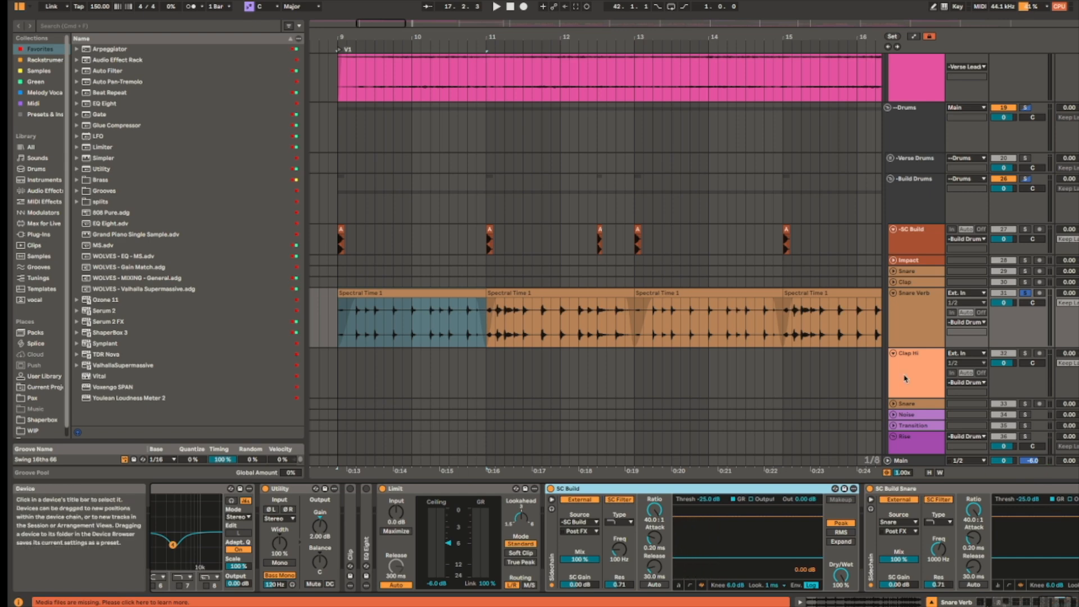
Step: Inspect the Spectral Time 1 clip's fade-in at bar 11 up close, and highlight the SC Build and SC Build Snare compressors
{"action": "scroll", "coordinate": [464, 326], "scroll_direction": "up", "scroll_amount": 3}
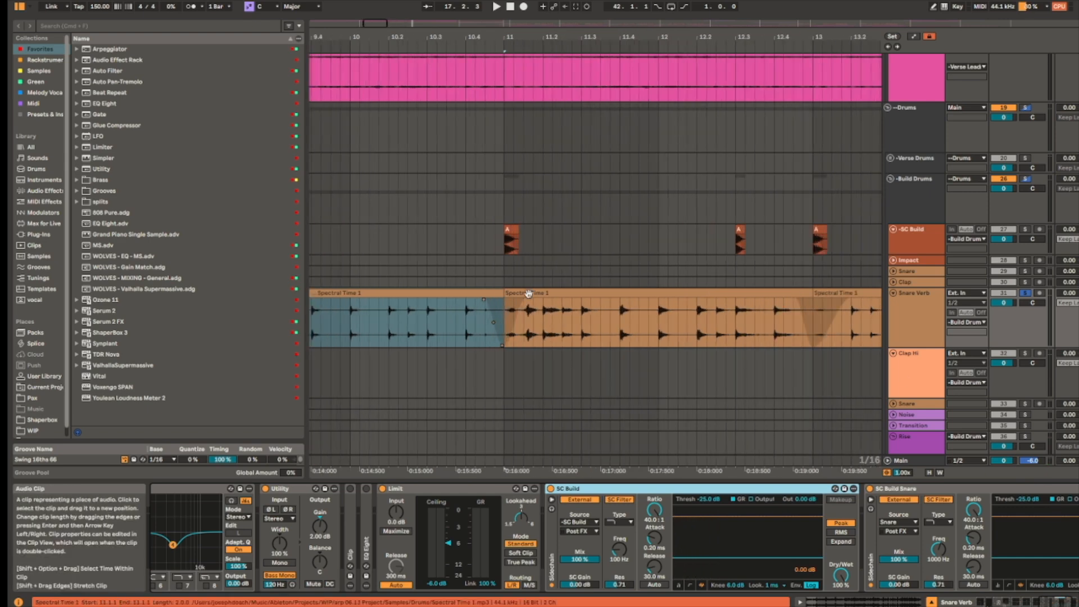
{"action": "left_click", "coordinate": [510, 316]}
{"action": "scroll", "coordinate": [511, 316], "scroll_direction": "up", "scroll_amount": 6}
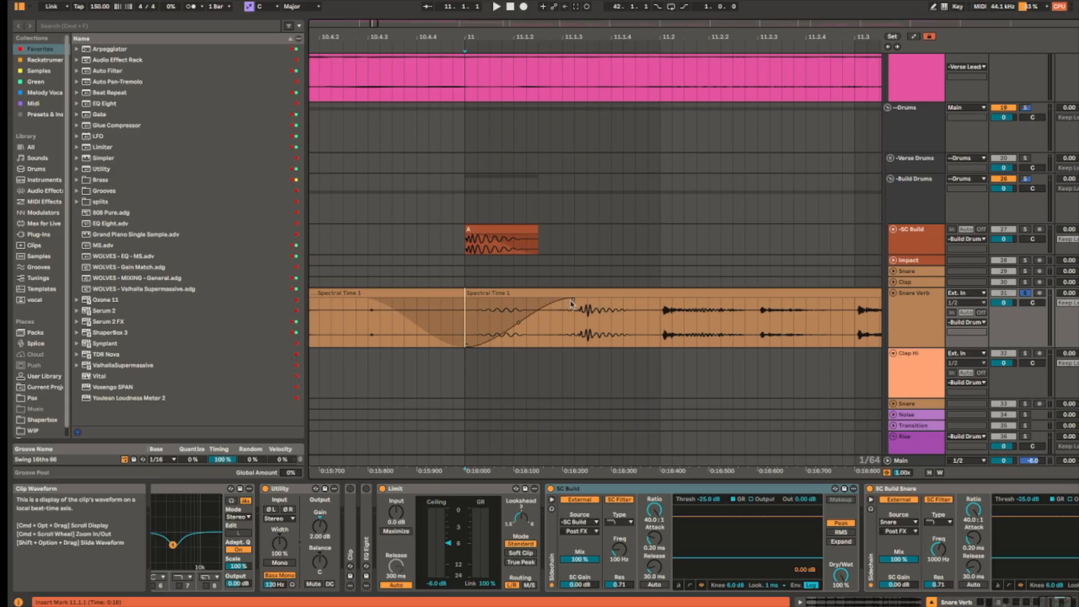
{"action": "scroll", "coordinate": [571, 303], "scroll_direction": "down", "scroll_amount": 9}
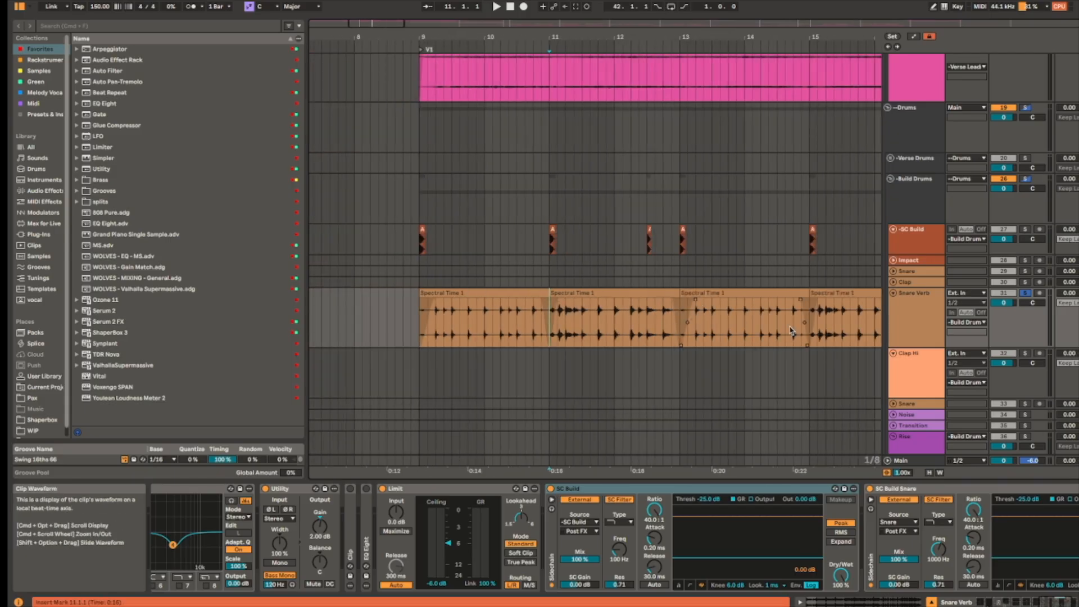
{"action": "left_click", "coordinate": [761, 490]}
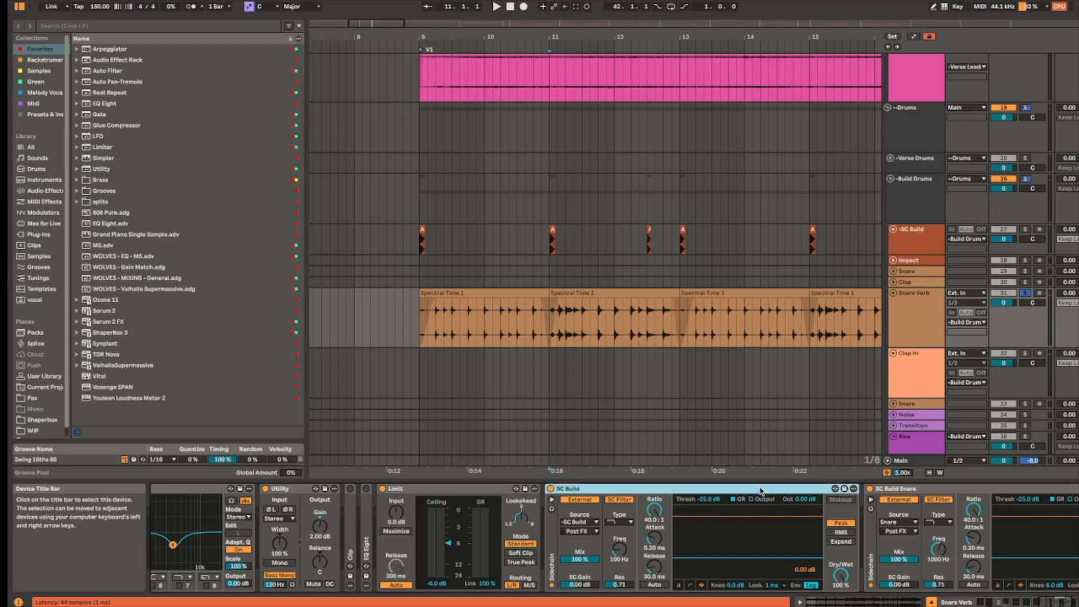
{"action": "left_click", "coordinate": [940, 489], "text": "shift"}
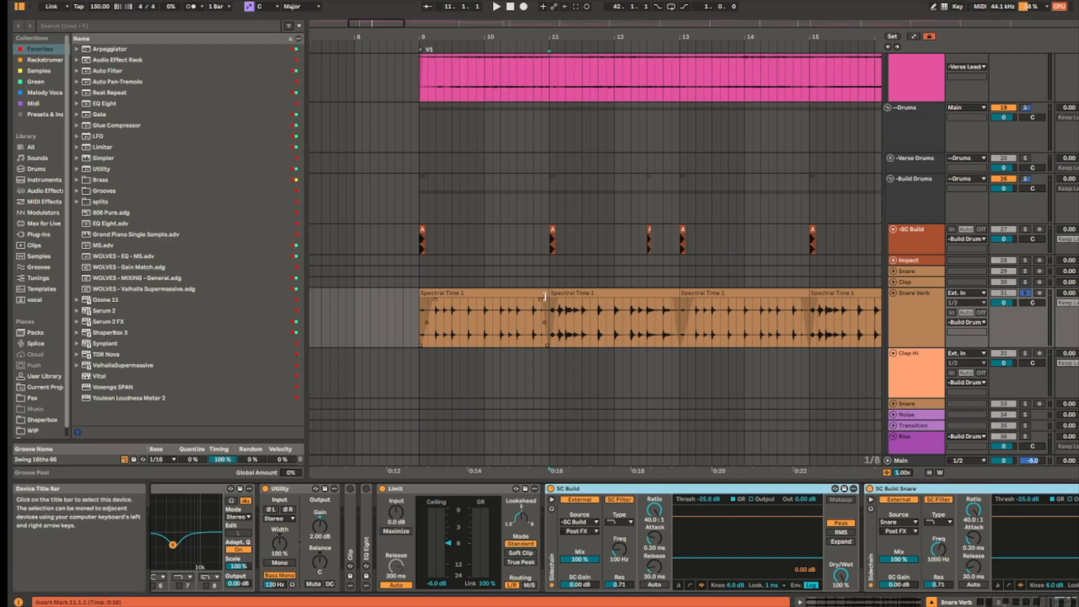
Step: Select the first Spectral Time 1 clip at bar 9 and examine its fades up close
{"action": "left_click", "coordinate": [476, 293]}
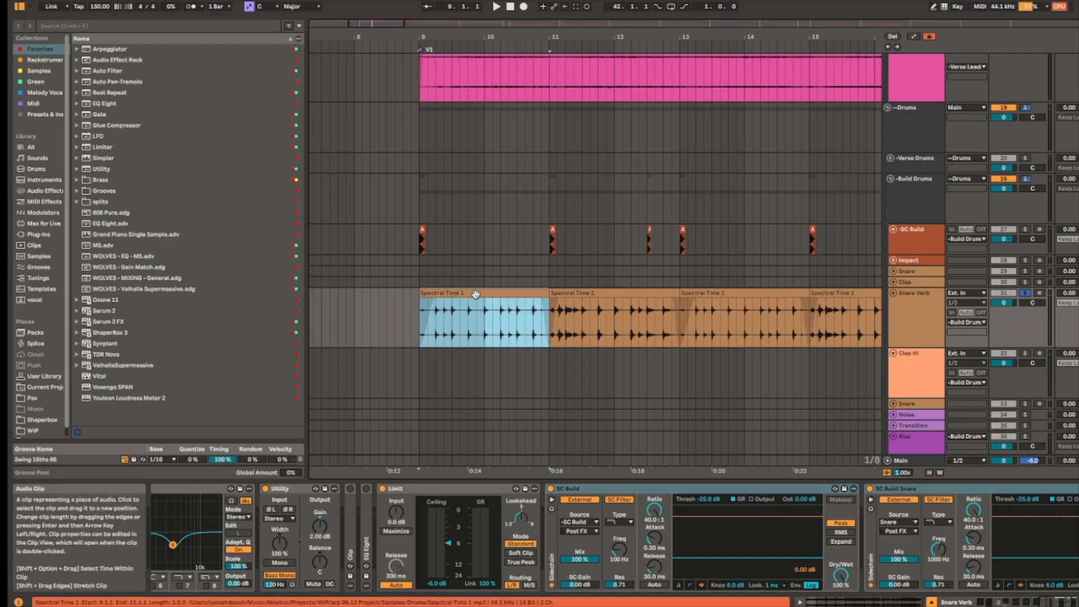
{"action": "scroll", "coordinate": [739, 304], "scroll_direction": "down", "scroll_amount": 3}
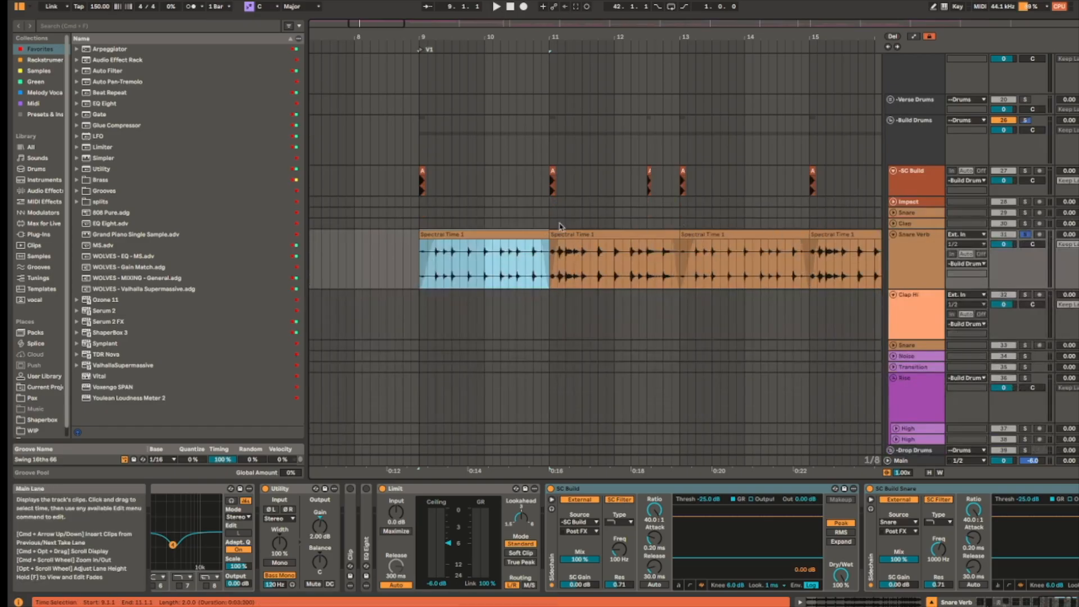
{"action": "scroll", "coordinate": [559, 233], "scroll_direction": "up", "scroll_amount": 3}
{"action": "scroll", "coordinate": [619, 240], "scroll_direction": "left", "scroll_amount": 3}
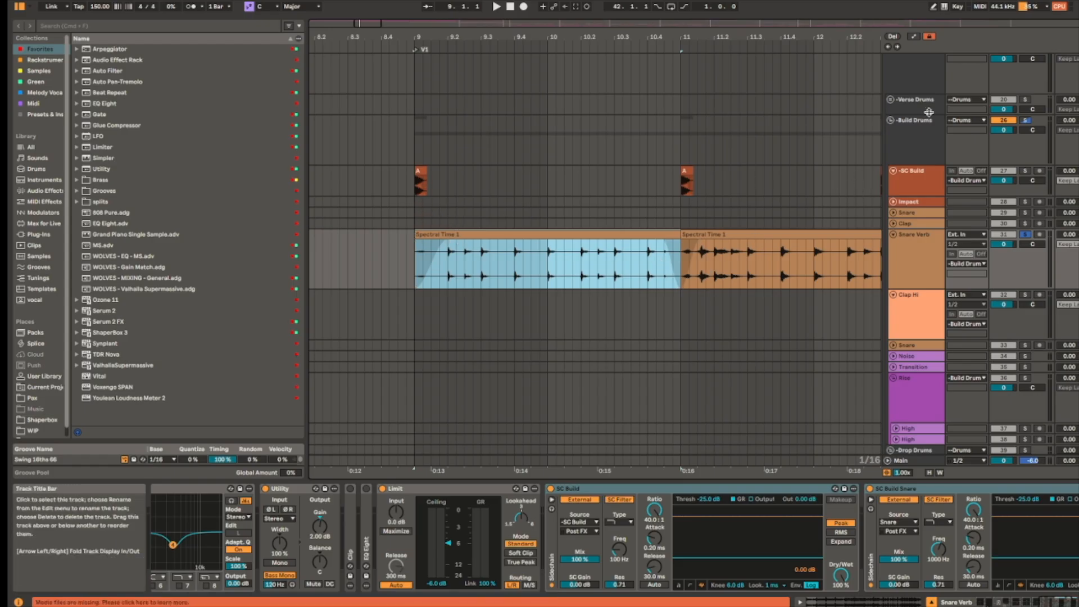
{"action": "scroll", "coordinate": [796, 230], "scroll_direction": "down", "scroll_amount": 3}
{"action": "scroll", "coordinate": [795, 230], "scroll_direction": "right", "scroll_amount": 5}
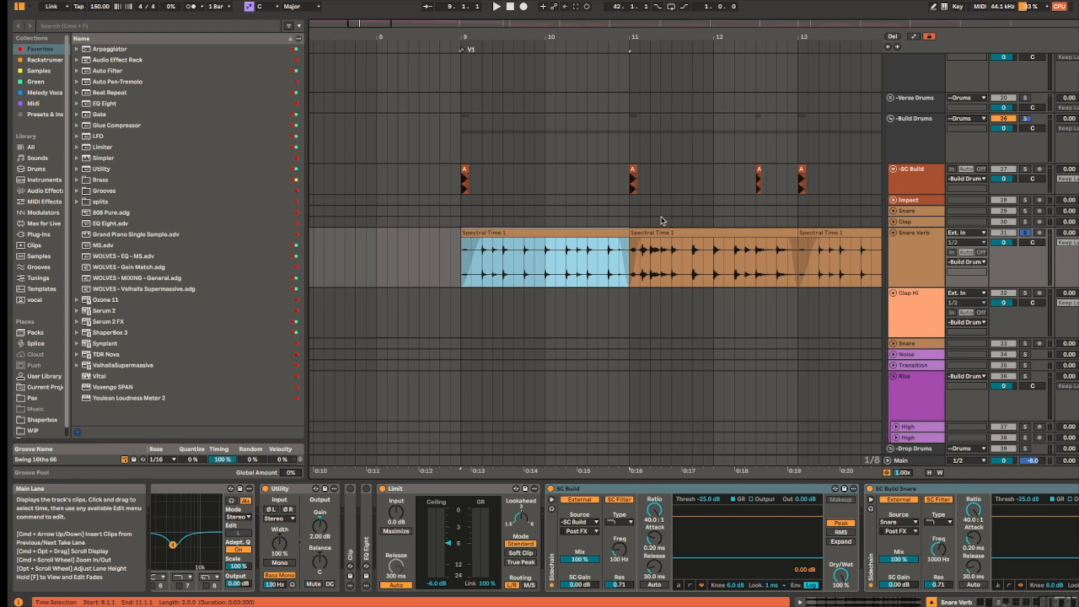
Step: Select the Clock Ticks clip at bar 17 on the Clap Hi track and solo that track
{"action": "key", "text": "minus"}
{"action": "key", "text": "minus"}
{"action": "key", "text": "minus"}
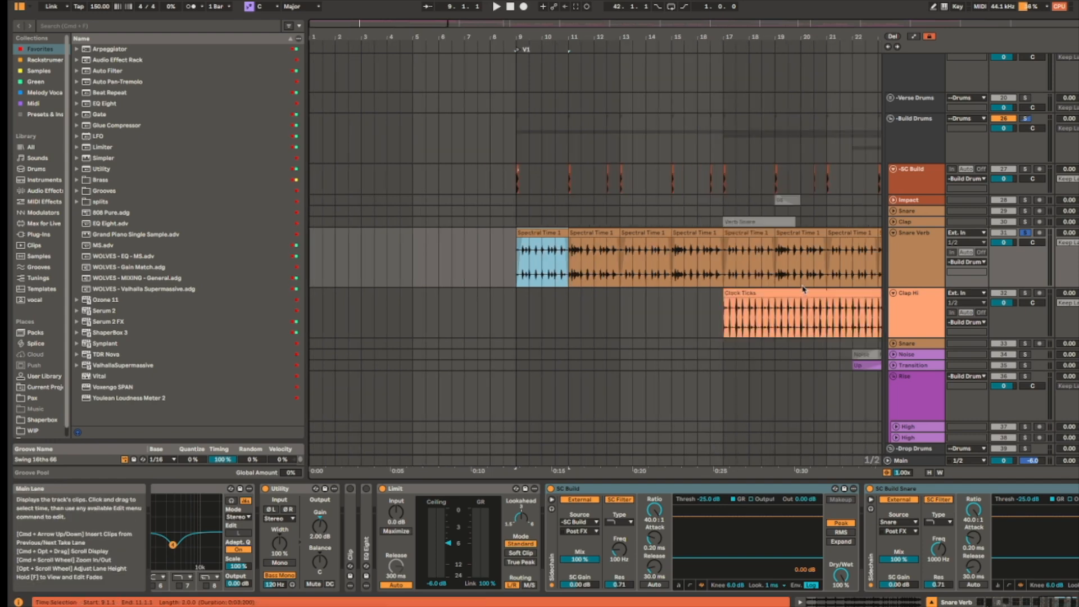
{"action": "left_click_drag", "start_coordinate": [812, 282], "coordinate": [603, 250]}
{"action": "left_click", "coordinate": [608, 257]}
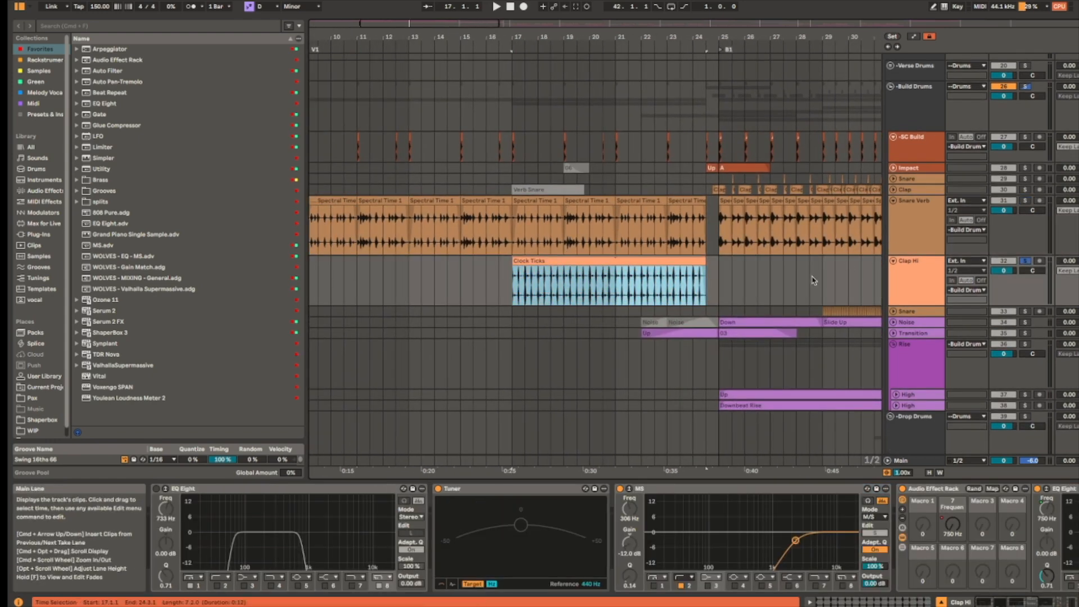
Step: Play the Clock Ticks clip while examining Clap Hi's chain from MS and the Audio Effect Rack to Limit, and stop playback
{"action": "scroll", "coordinate": [886, 550], "scroll_direction": "right", "scroll_amount": 5}
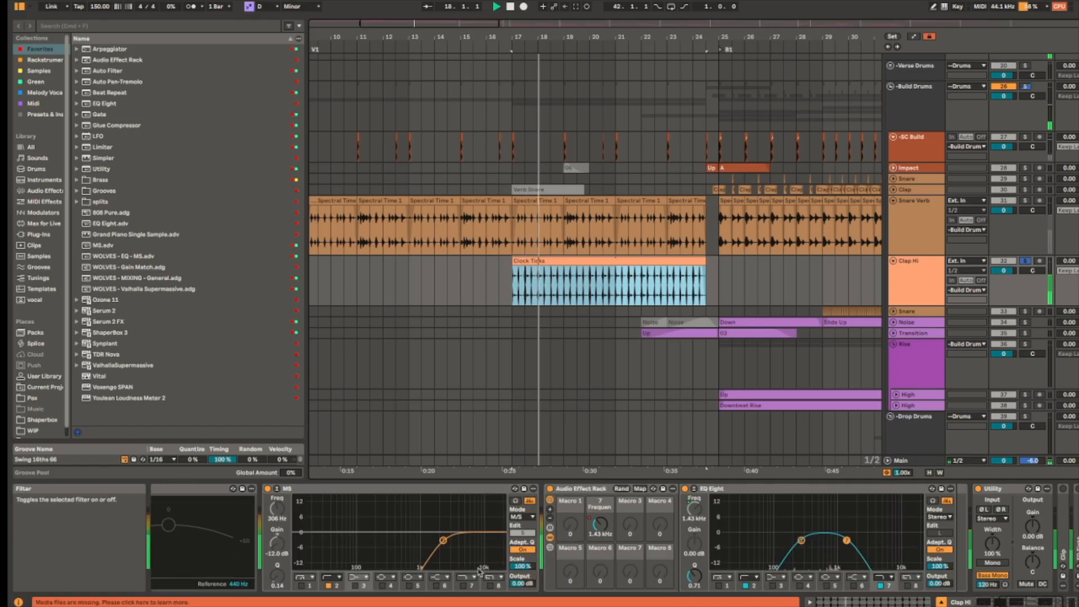
{"action": "scroll", "coordinate": [886, 551], "scroll_direction": "right", "scroll_amount": 5}
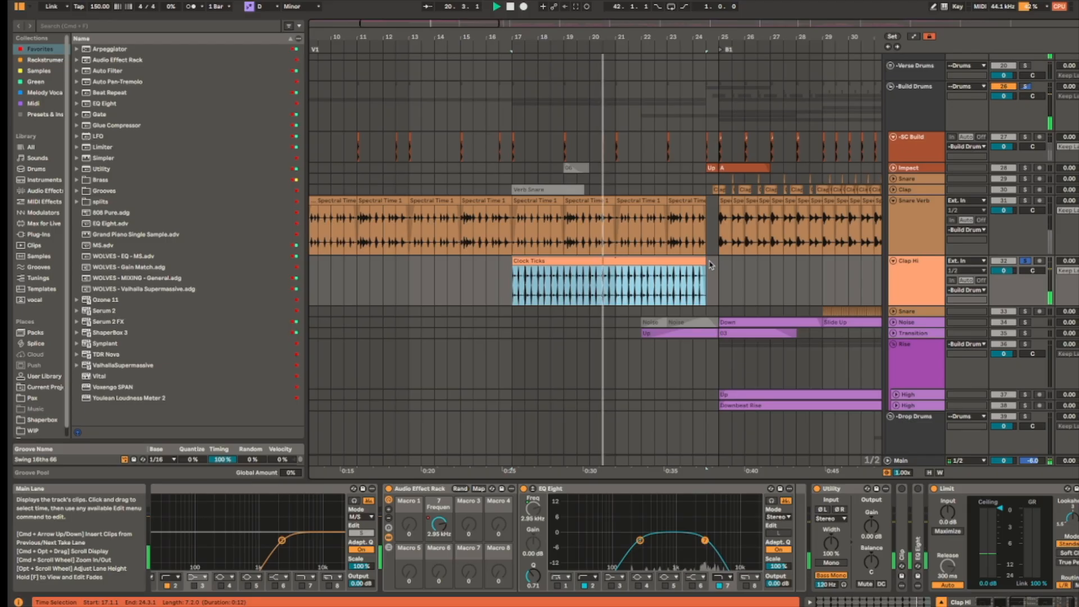
{"action": "left_click", "coordinate": [721, 286]}
{"action": "left_click", "coordinate": [677, 261]}
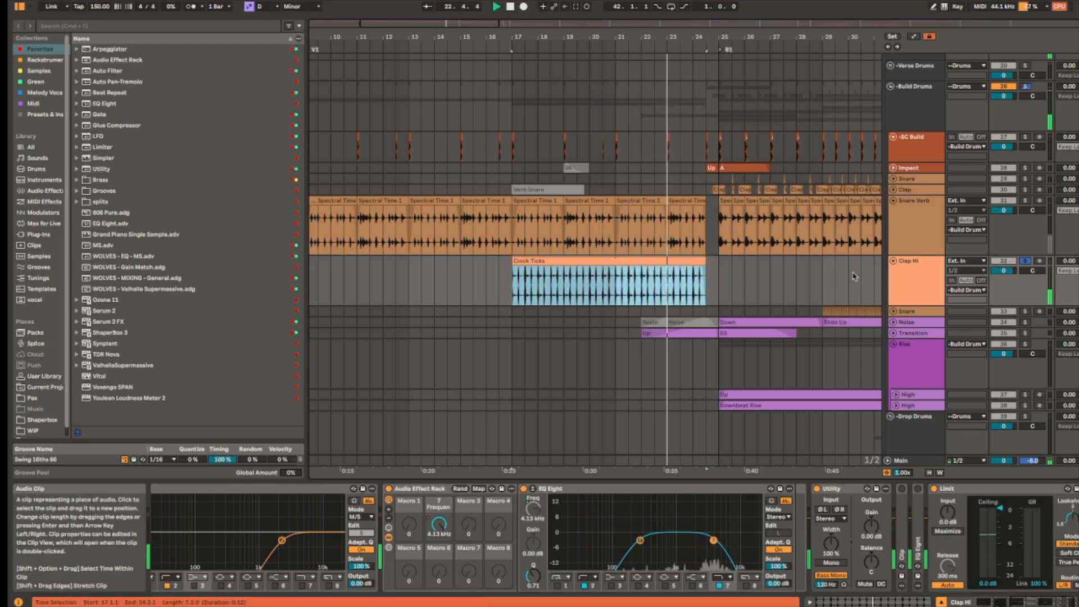
{"action": "key", "text": "space"}
Step: Unsolo Clap Hi, view the arrangement around the build, and play the full mix from bar 23
{"action": "left_click_drag", "start_coordinate": [799, 267], "coordinate": [684, 258]}
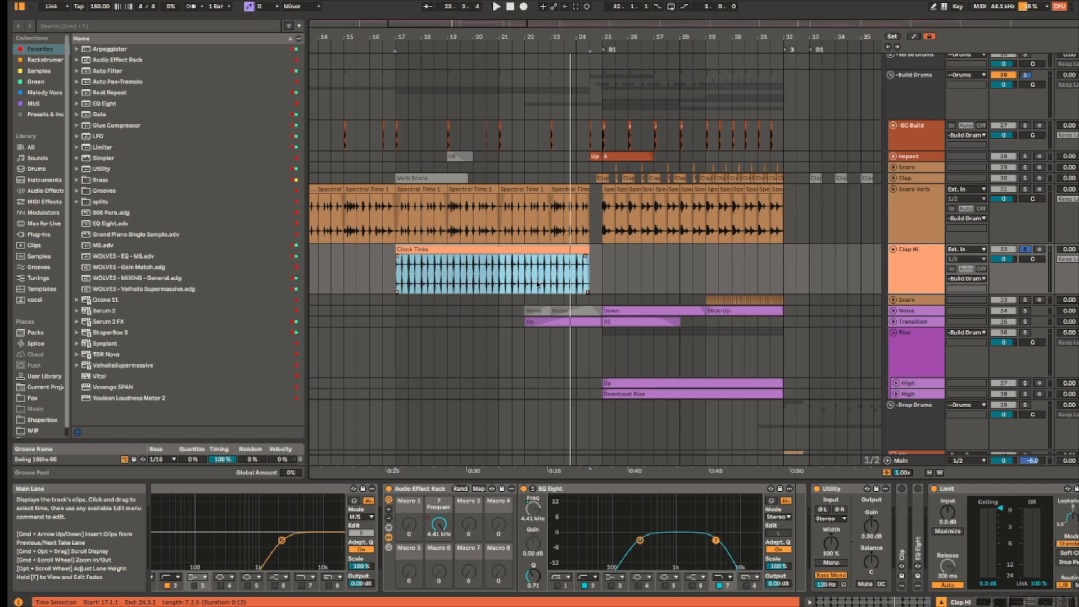
{"action": "scroll", "coordinate": [654, 281], "scroll_direction": "up", "scroll_amount": 2}
{"action": "scroll", "coordinate": [653, 280], "scroll_direction": "left", "scroll_amount": 4}
{"action": "scroll", "coordinate": [654, 280], "scroll_direction": "down", "scroll_amount": 4}
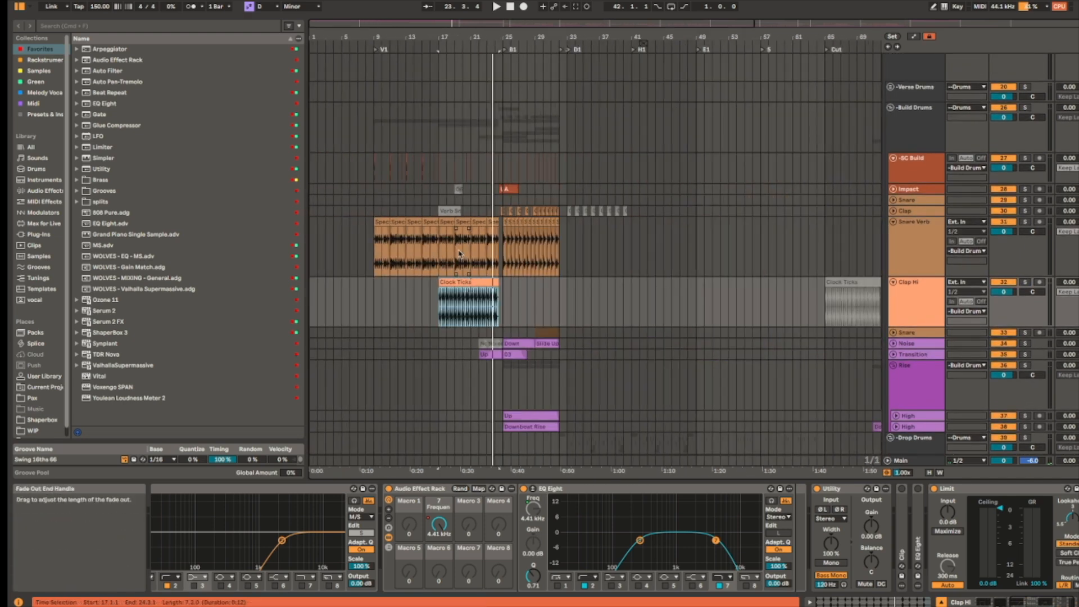
{"action": "scroll", "coordinate": [449, 259], "scroll_direction": "up", "scroll_amount": 2}
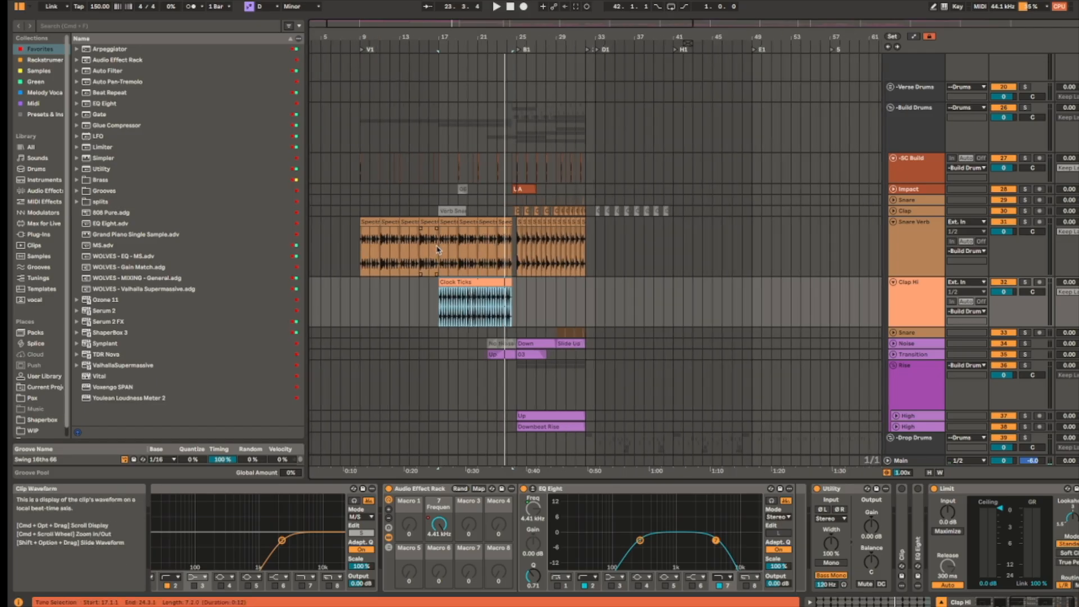
{"action": "scroll", "coordinate": [506, 312], "scroll_direction": "up", "scroll_amount": 2}
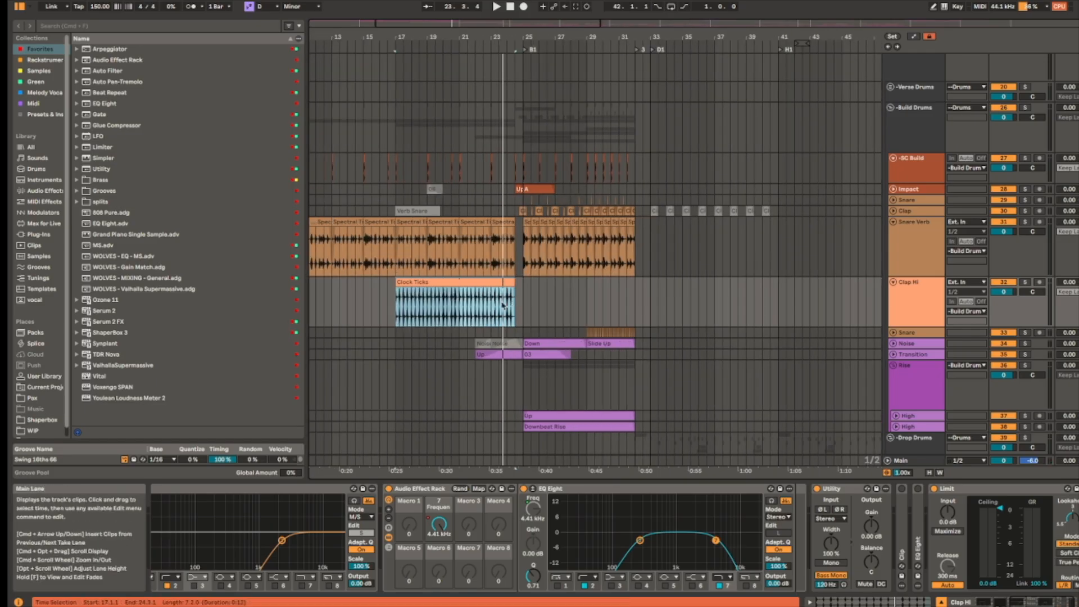
{"action": "left_click", "coordinate": [491, 311]}
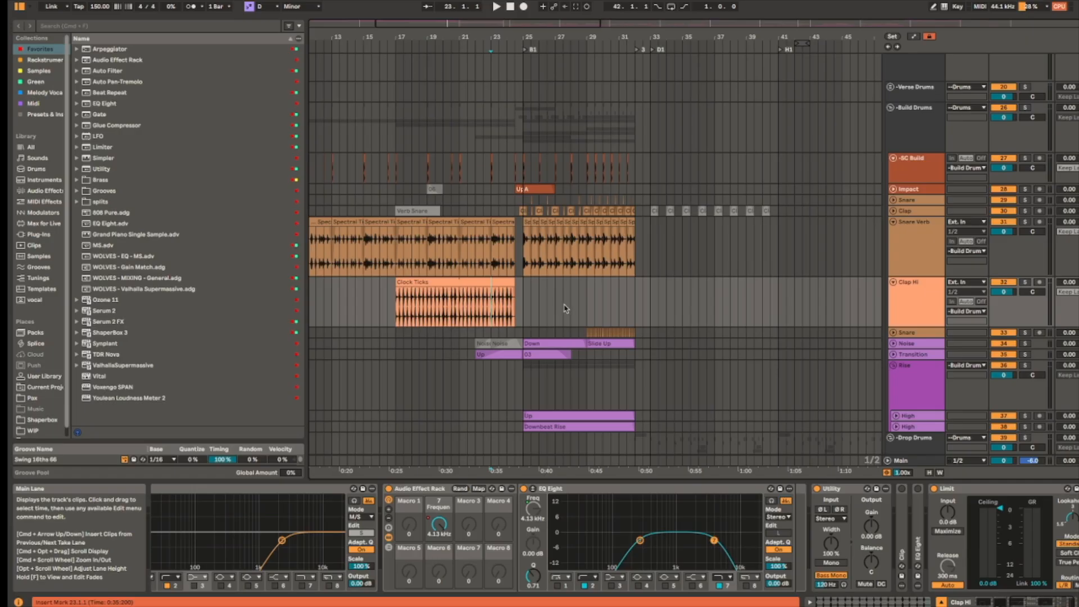
{"action": "key", "text": "space"}
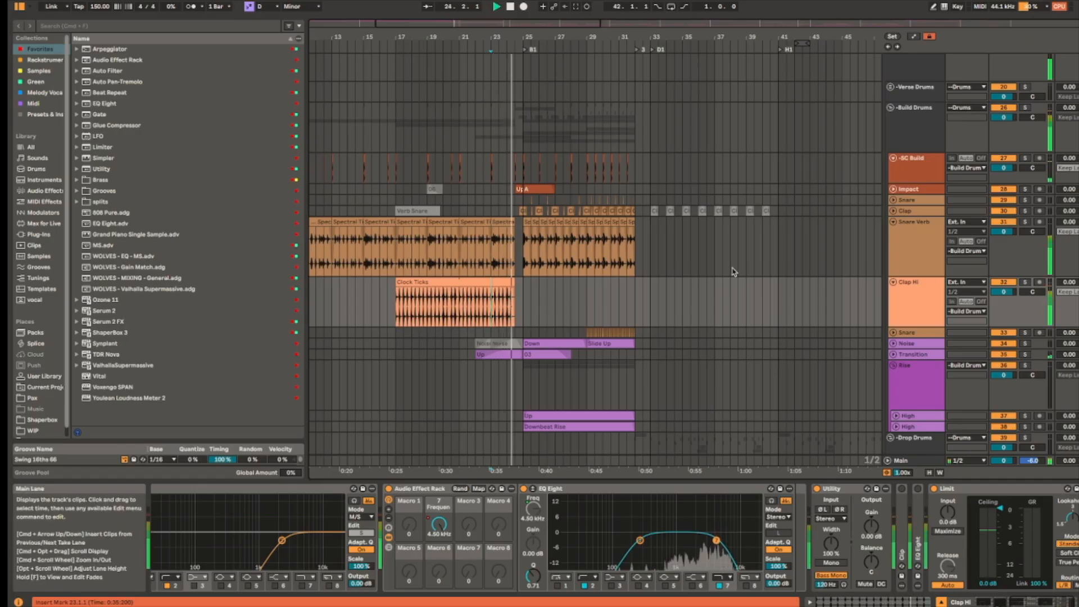
Step: Display the Not bass group's Echo and WOLVES - Reverb during playback, look over the build drum tracks, and stop playback
{"action": "scroll", "coordinate": [719, 264], "scroll_direction": "up", "scroll_amount": 10}
{"action": "scroll", "coordinate": [703, 267], "scroll_direction": "up", "scroll_amount": 12}
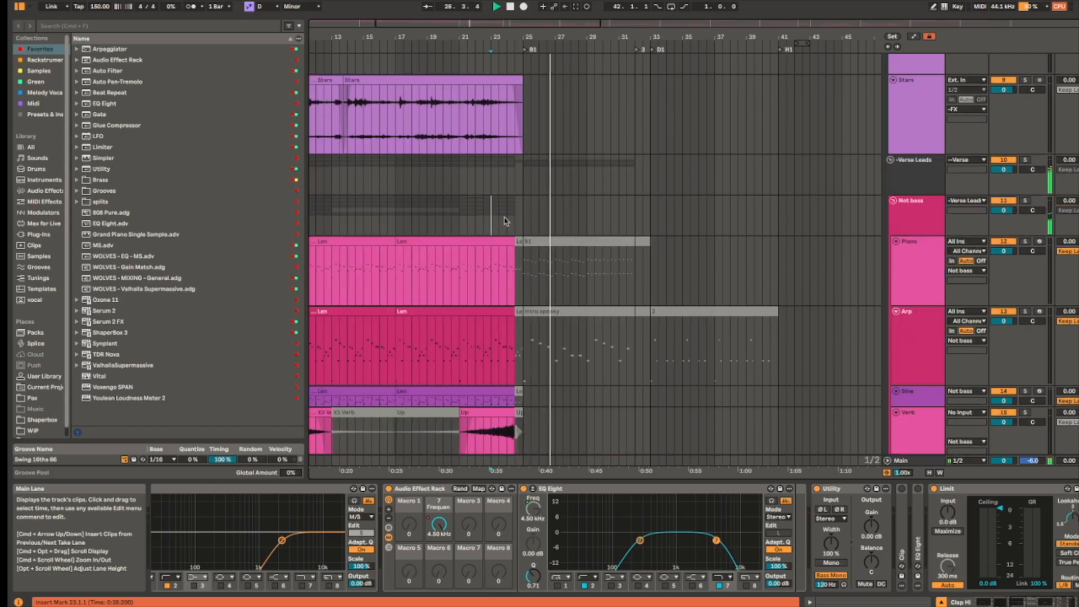
{"action": "left_click", "coordinate": [506, 221]}
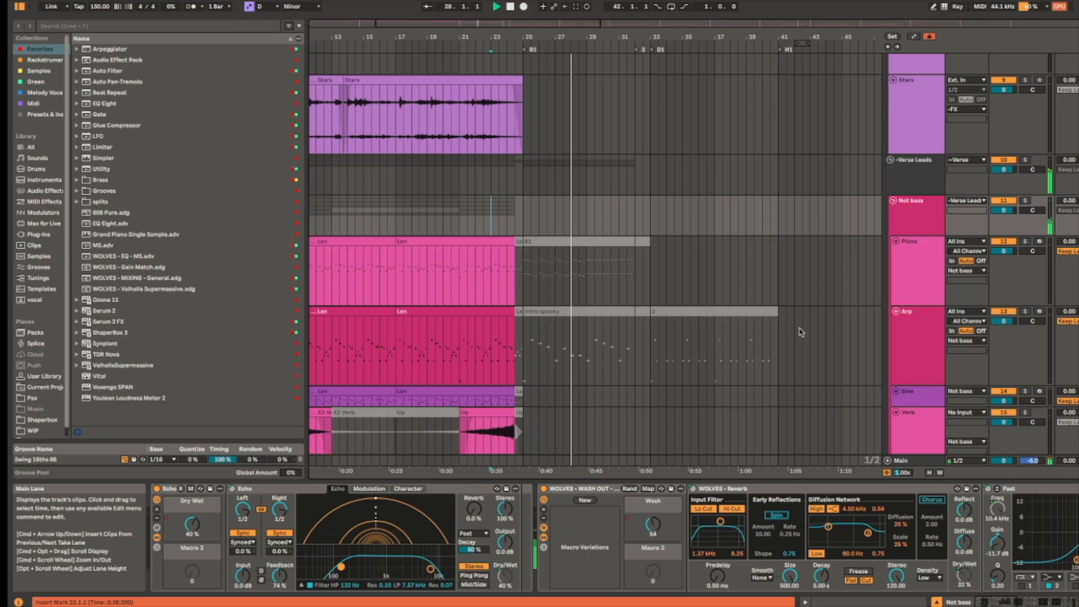
{"action": "scroll", "coordinate": [799, 332], "scroll_direction": "down", "scroll_amount": 4}
{"action": "scroll", "coordinate": [799, 336], "scroll_direction": "down", "scroll_amount": 20}
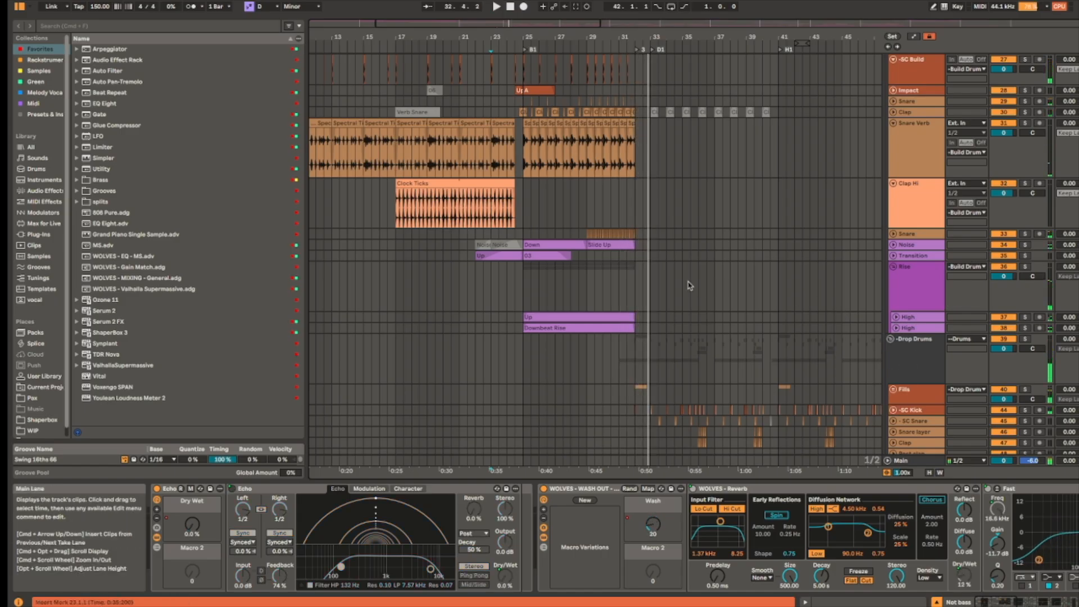
Step: Solo the Not bass group and play it from bar 23.3 into the build
{"action": "scroll", "coordinate": [691, 285], "scroll_direction": "up", "scroll_amount": 20}
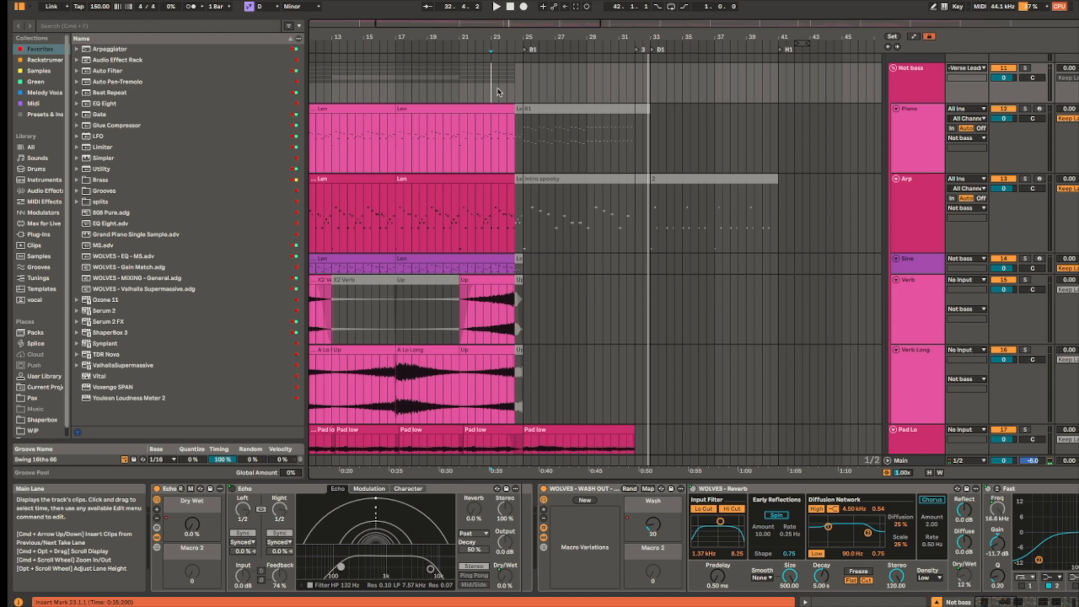
{"action": "left_click", "coordinate": [499, 85]}
{"action": "scroll", "coordinate": [756, 135], "scroll_direction": "up", "scroll_amount": 3}
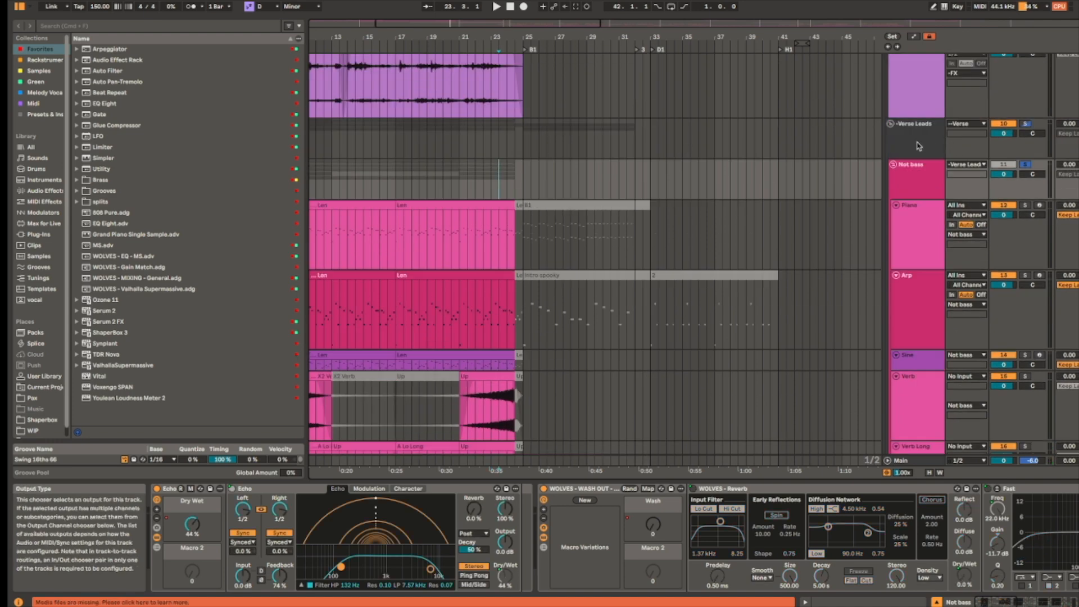
{"action": "left_click", "coordinate": [922, 151]}
{"action": "left_click", "coordinate": [921, 167]}
{"action": "key", "text": "space"}
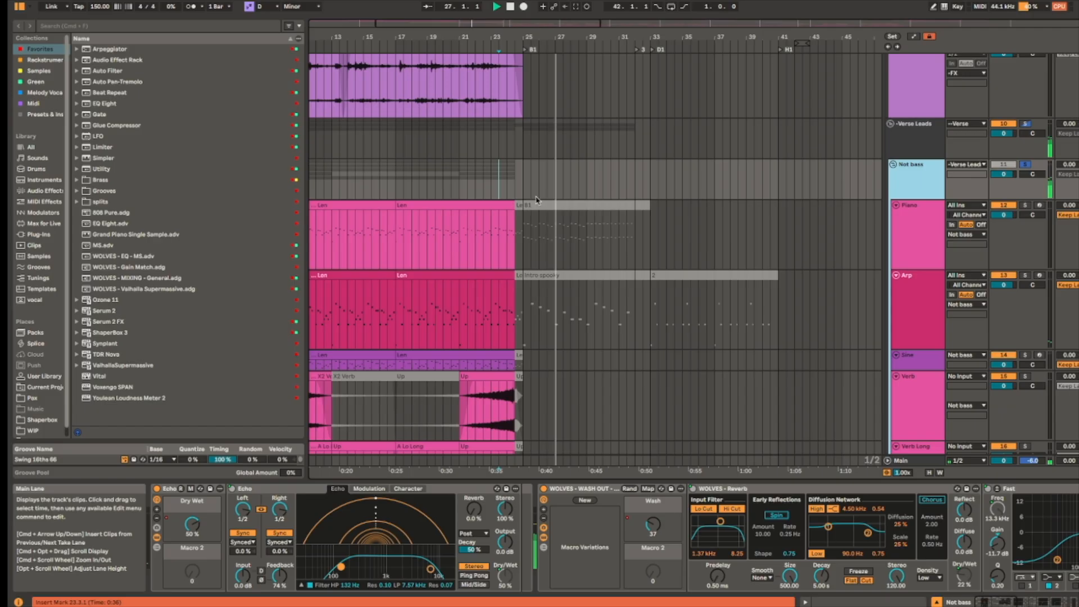
Step: Examine the Not bass group's effect chain from WOLVES - Reverb through the MS and Fast EQs to Limit
{"action": "scroll", "coordinate": [434, 540], "scroll_direction": "right", "scroll_amount": 3}
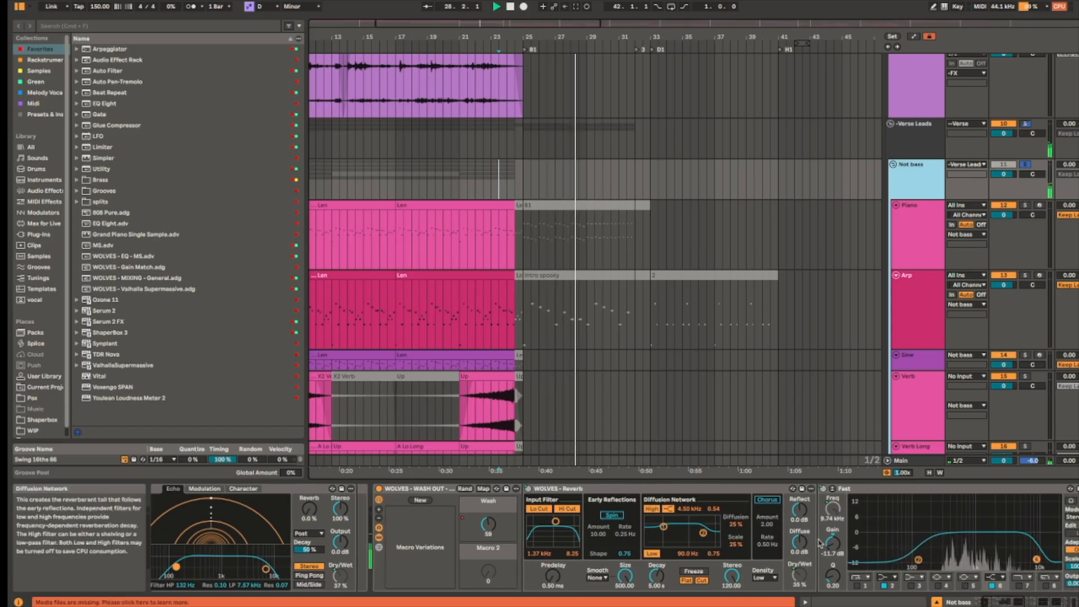
{"action": "scroll", "coordinate": [432, 538], "scroll_direction": "right", "scroll_amount": 9}
{"action": "scroll", "coordinate": [427, 536], "scroll_direction": "right", "scroll_amount": 10}
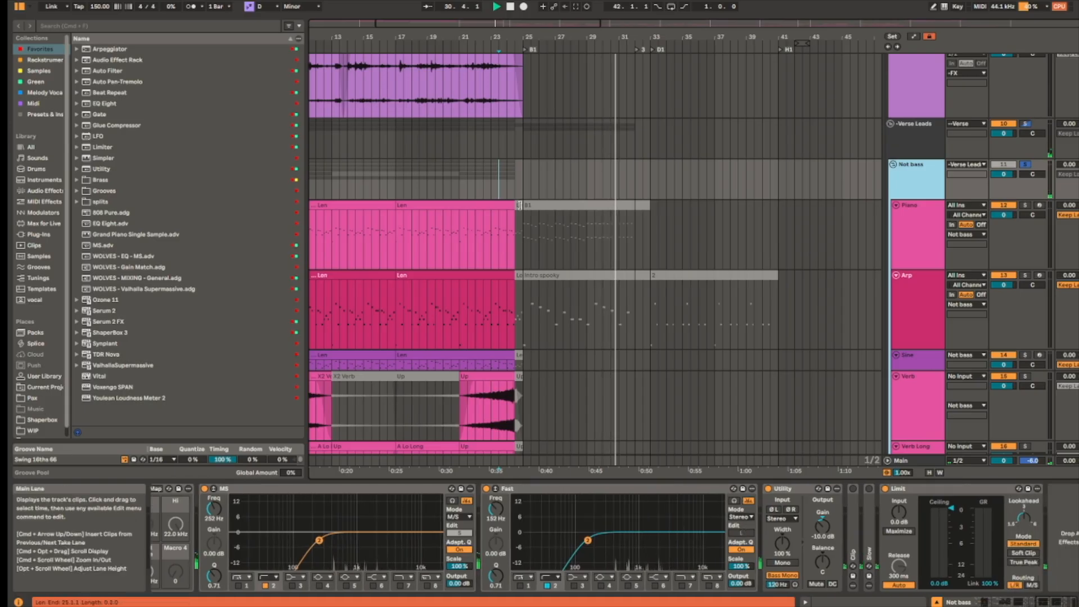
Step: Highlight the Not bass tracks from bar 24.3 to 39.3, mark bar 25 on Verb Long, and stop playback
{"action": "scroll", "coordinate": [554, 130], "scroll_direction": "down", "scroll_amount": 2}
{"action": "left_click_drag", "start_coordinate": [516, 111], "coordinate": [755, 142]}
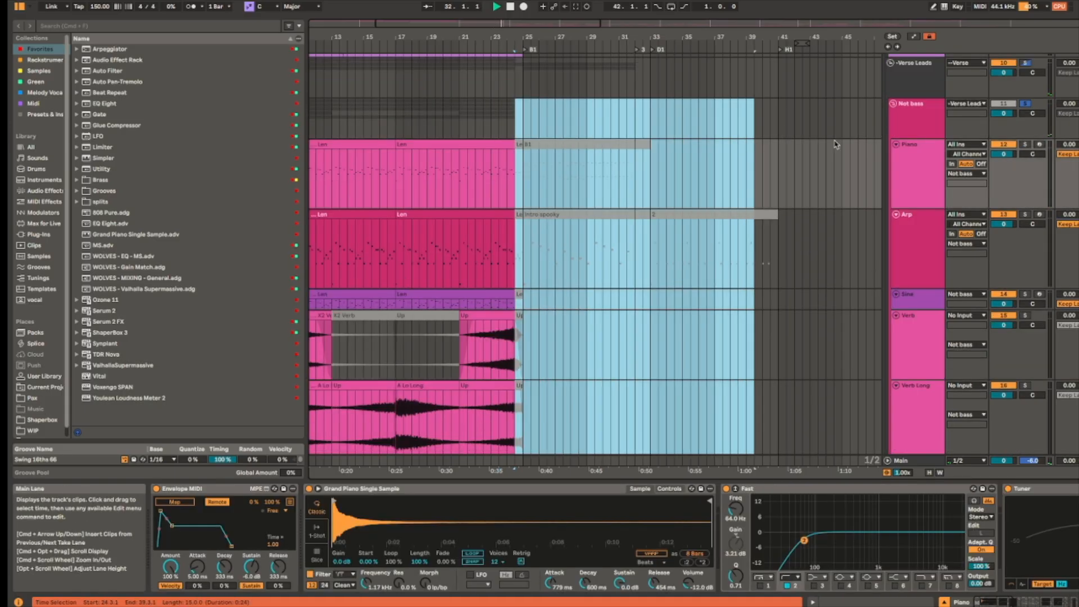
{"action": "scroll", "coordinate": [540, 152], "scroll_direction": "down", "scroll_amount": 6}
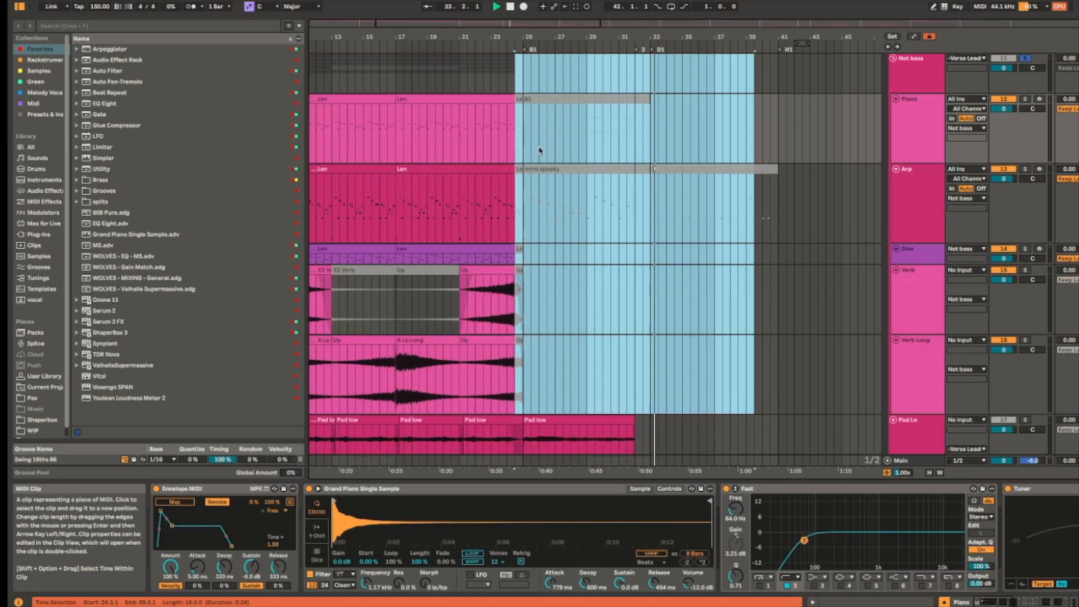
{"action": "left_click", "coordinate": [532, 245]}
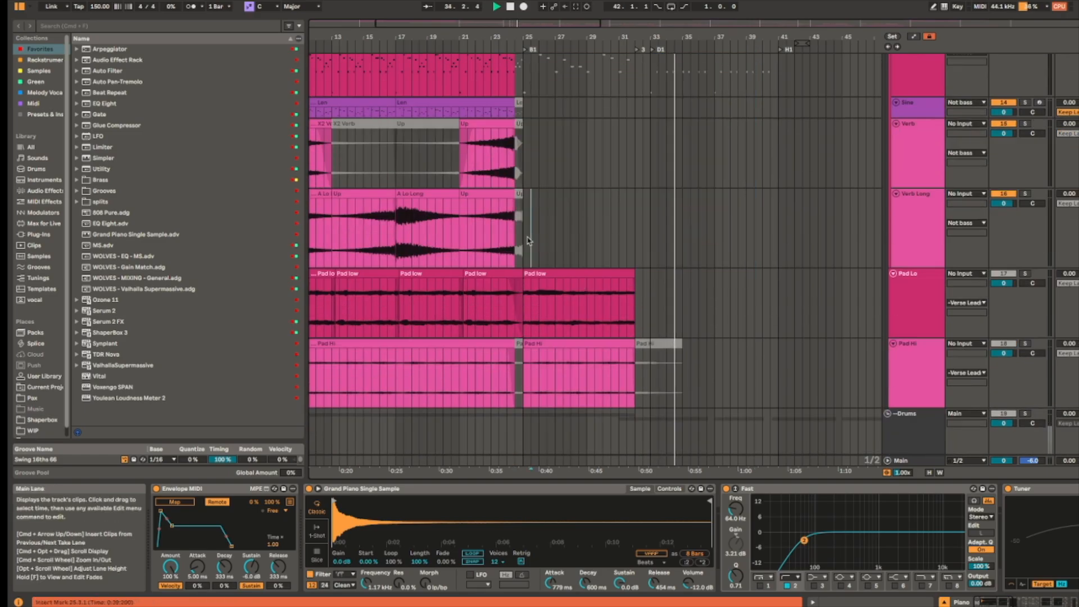
{"action": "left_click", "coordinate": [518, 208]}
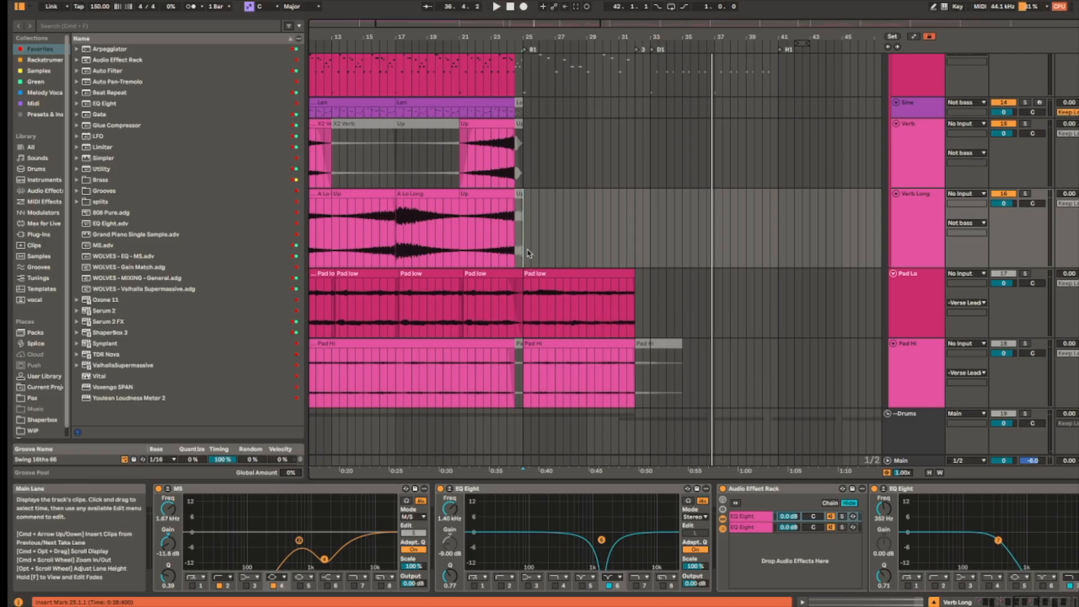
Step: Solo the Pad Lo track and play its Pad low clip from bar 25
{"action": "scroll", "coordinate": [527, 253], "scroll_direction": "up", "scroll_amount": 2}
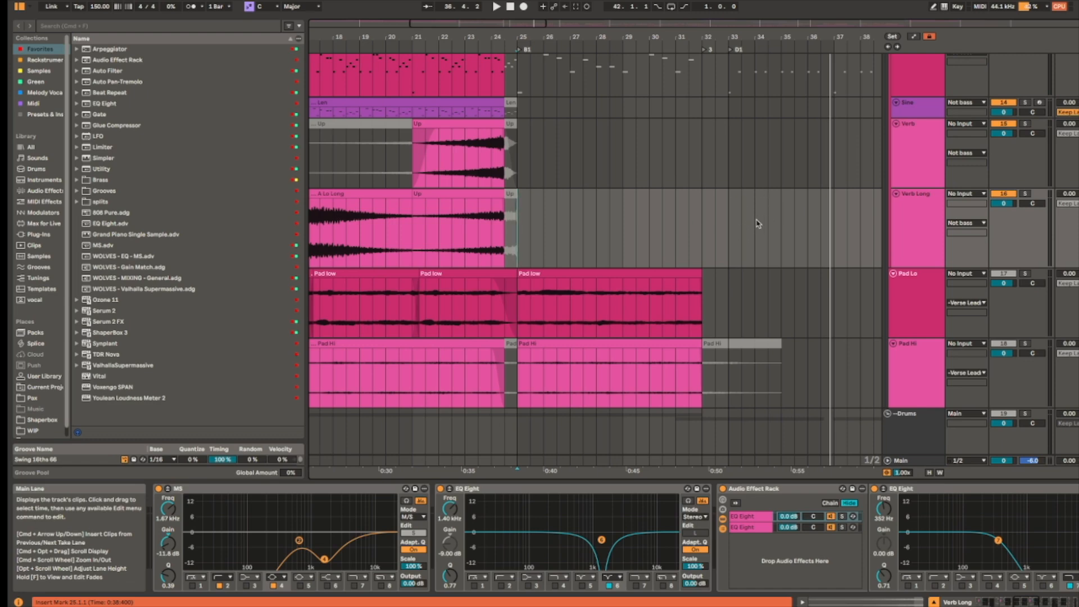
{"action": "scroll", "coordinate": [679, 254], "scroll_direction": "down", "scroll_amount": 5}
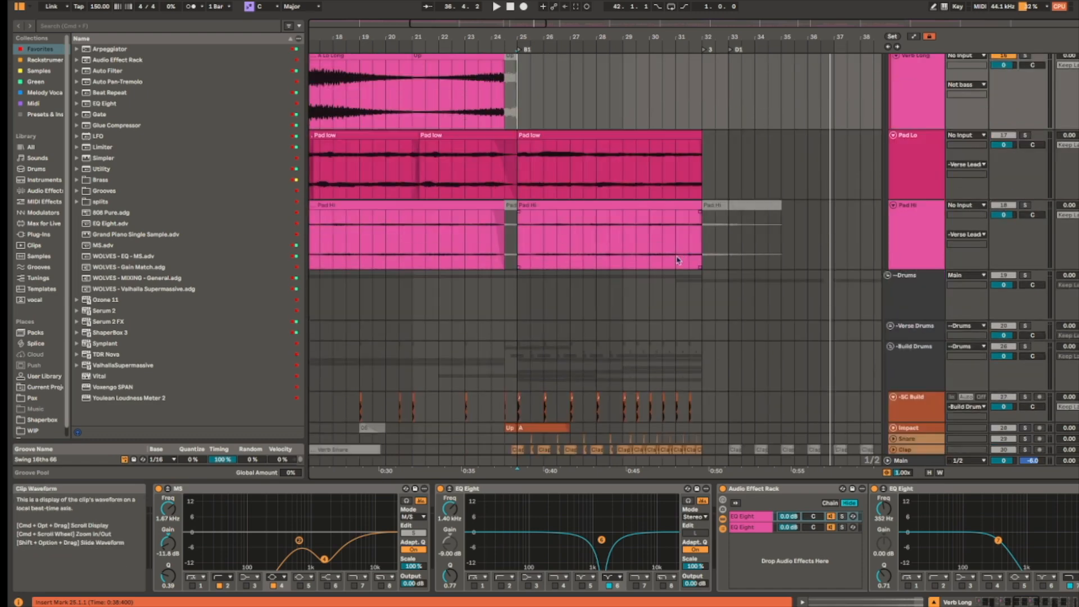
{"action": "scroll", "coordinate": [632, 212], "scroll_direction": "up", "scroll_amount": 4}
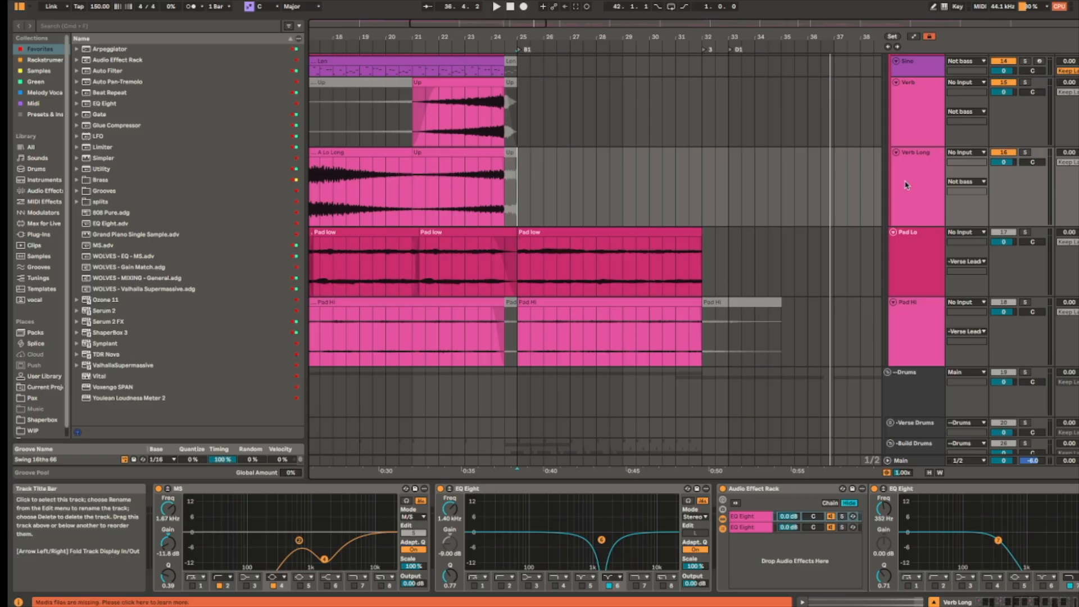
{"action": "left_click", "coordinate": [587, 231]}
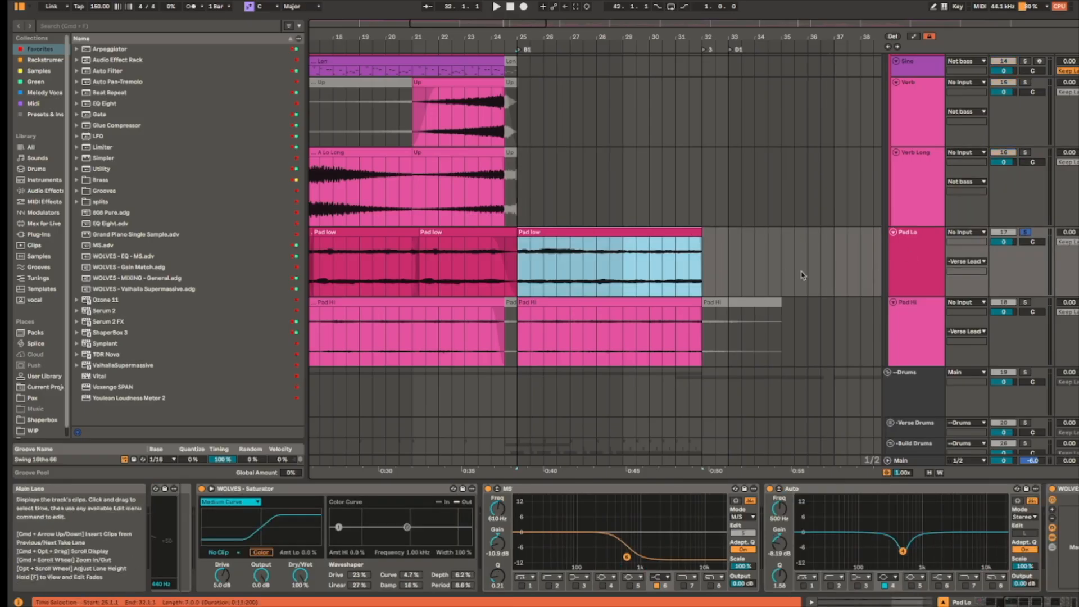
{"action": "key", "text": "space"}
Step: Solo Pad Hi, inspect the transposition envelope of its bar 25 clip during playback, and return to the track's devices
{"action": "left_click", "coordinate": [607, 307]}
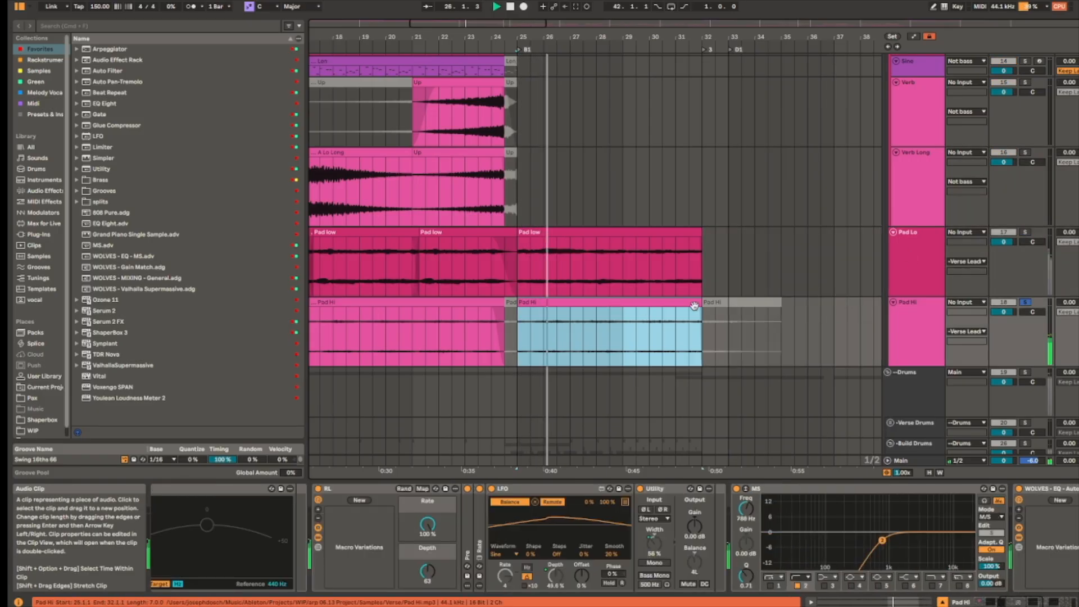
{"action": "double_click", "coordinate": [686, 333]}
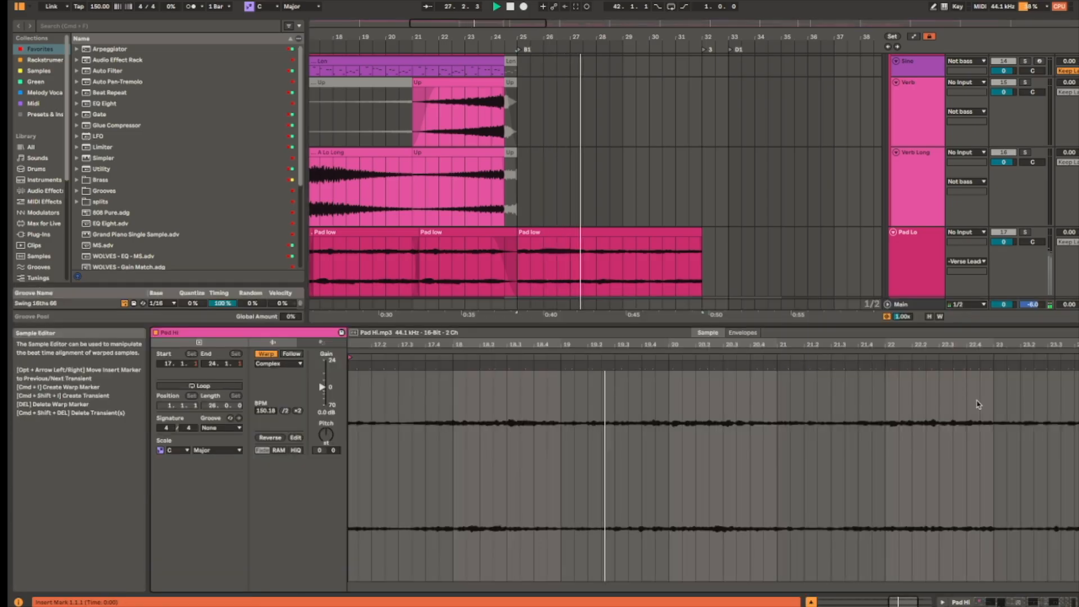
{"action": "left_click", "coordinate": [320, 450]}
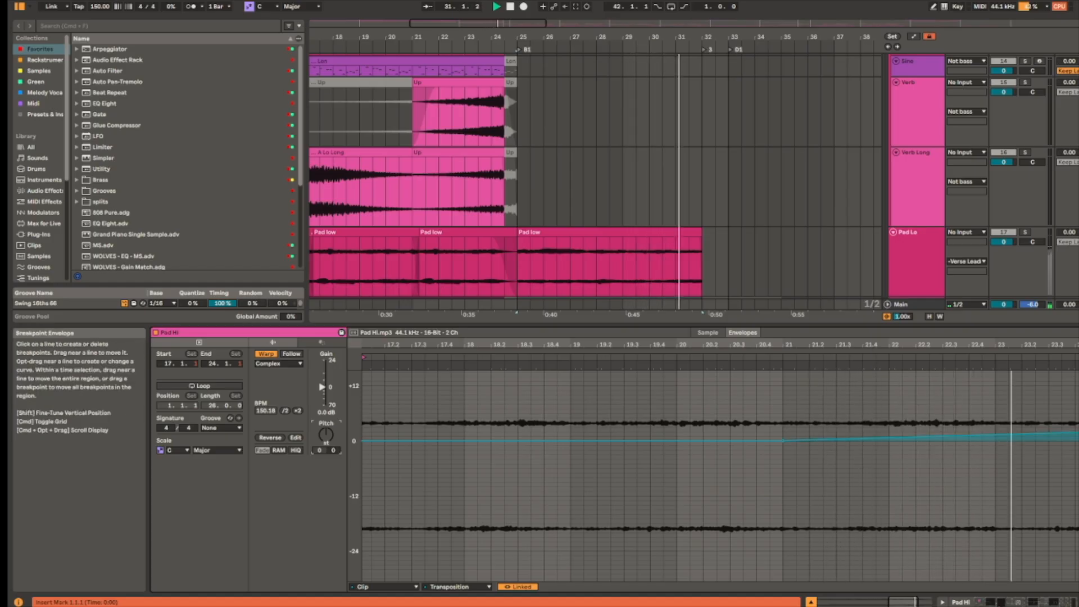
{"action": "key", "text": "shift+Tab"}
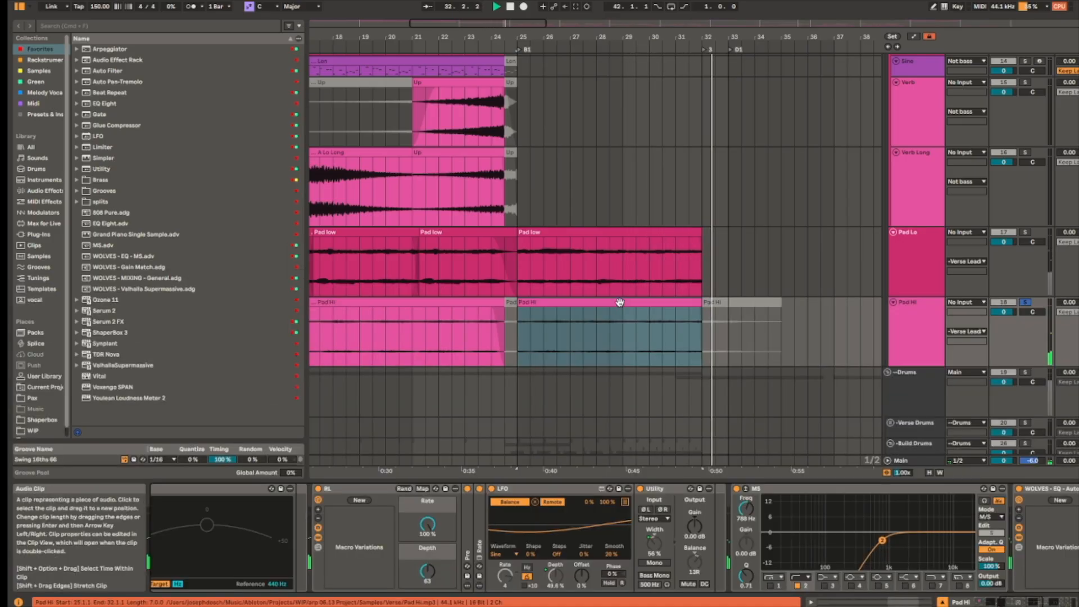
Step: Open the transposition envelope of the bar 25 Pad Hi clip and highlight the clip from bar 29 to 32
{"action": "double_click", "coordinate": [623, 304]}
{"action": "scroll", "coordinate": [647, 276], "scroll_direction": "down", "scroll_amount": 3}
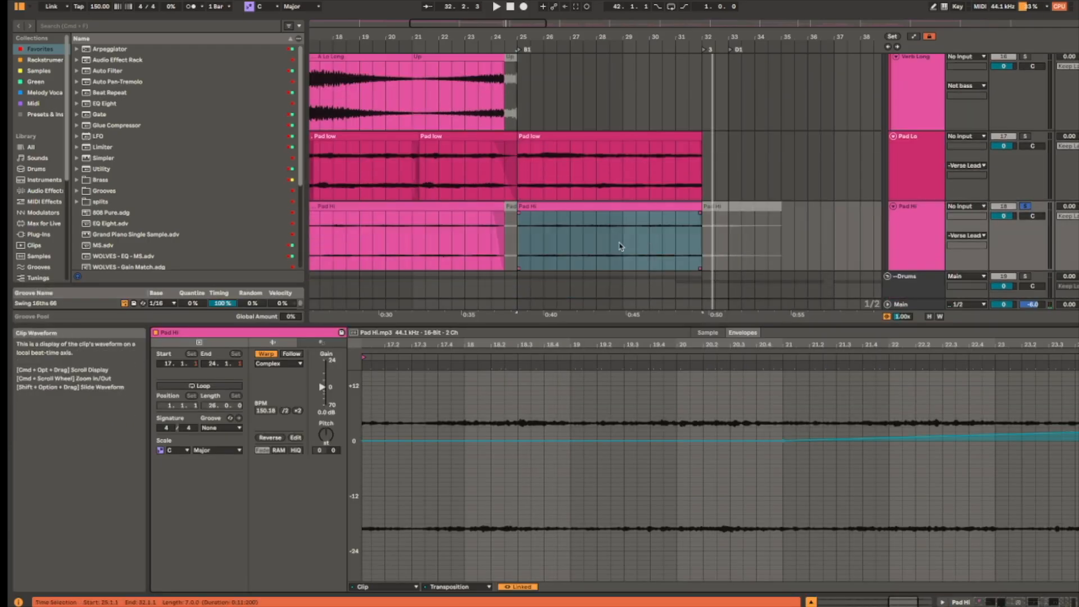
{"action": "left_click", "coordinate": [616, 240]}
{"action": "key", "text": "space"}
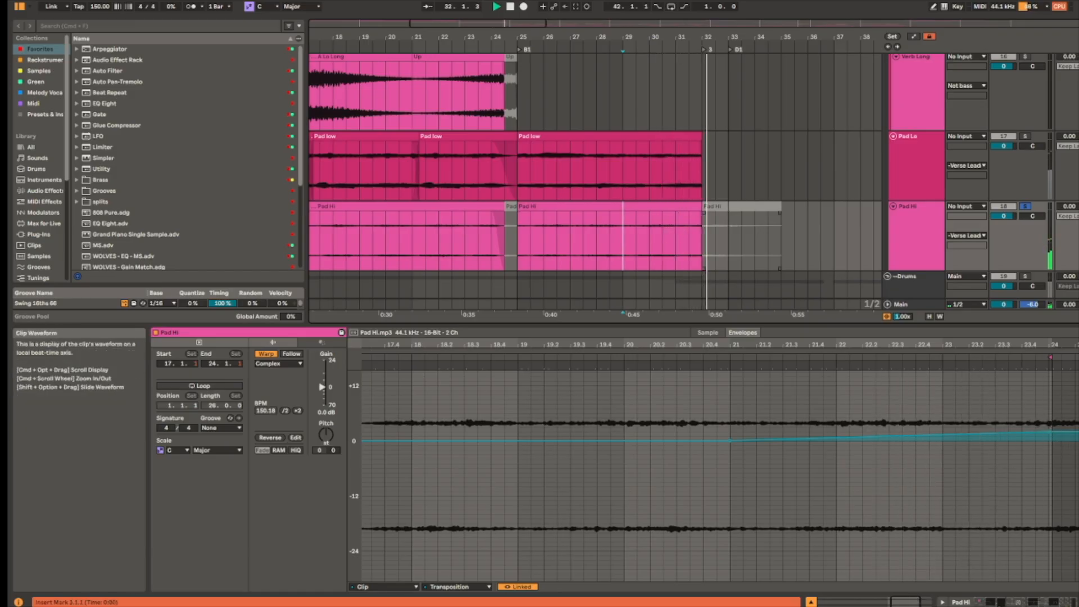
{"action": "left_click_drag", "start_coordinate": [619, 232], "coordinate": [707, 229]}
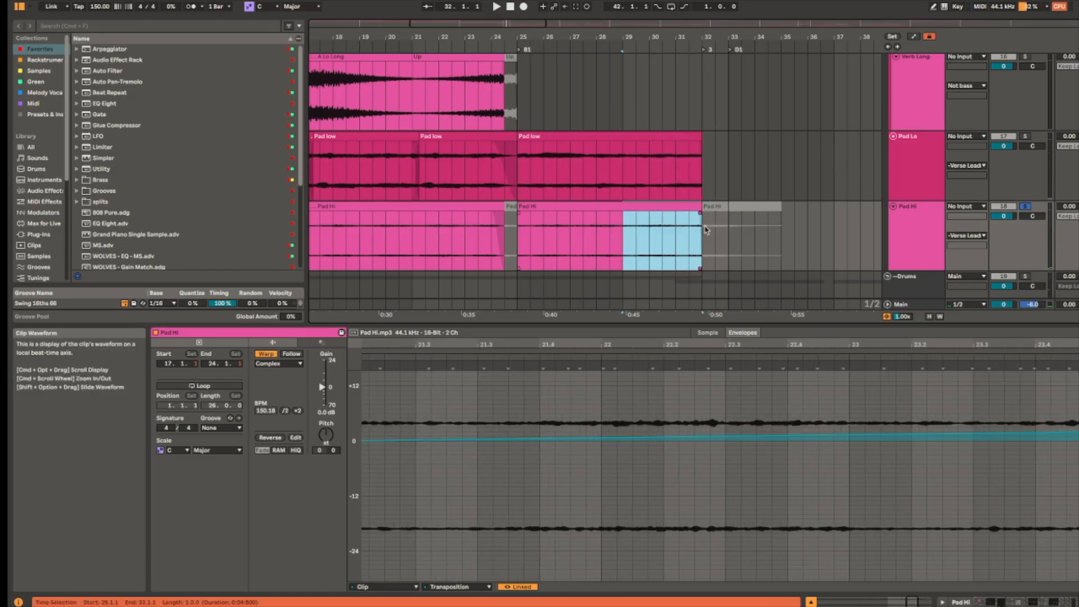
Step: Mark the start and end of the Pad Hi rise at bars 29 and 32, and return to the track's devices
{"action": "left_click", "coordinate": [625, 221]}
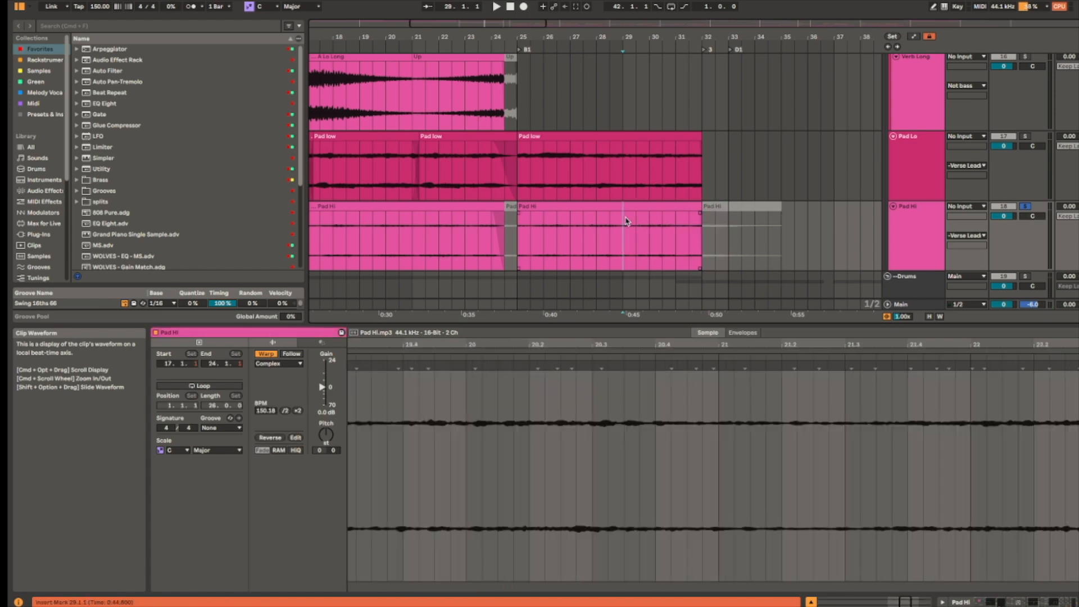
{"action": "left_click_drag", "start_coordinate": [627, 221], "coordinate": [702, 225]}
{"action": "left_click", "coordinate": [699, 226]}
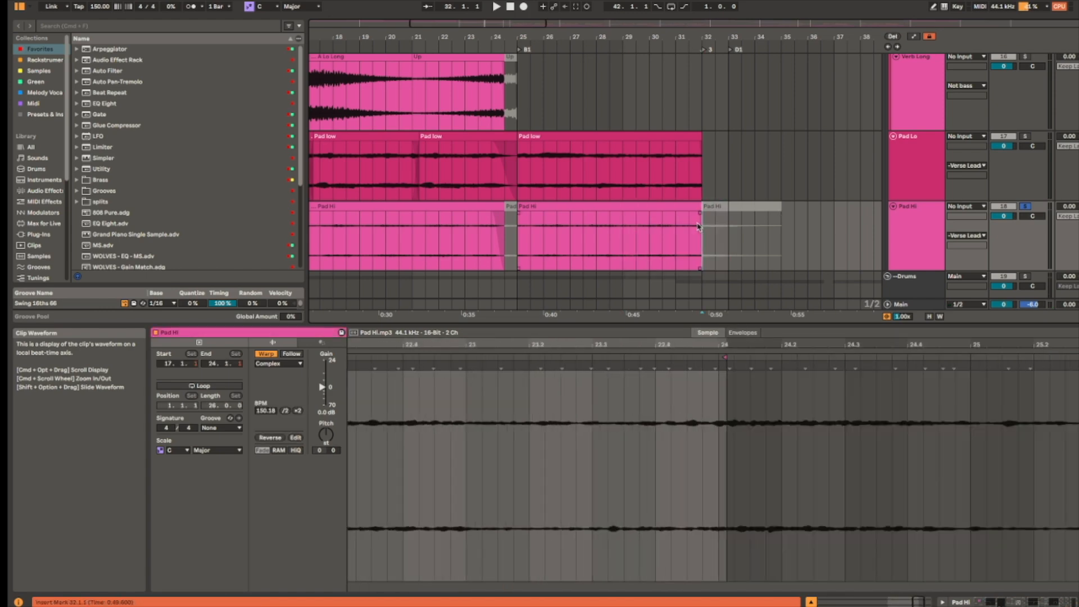
{"action": "left_click", "coordinate": [623, 232]}
{"action": "key", "text": "shift+Tab"}
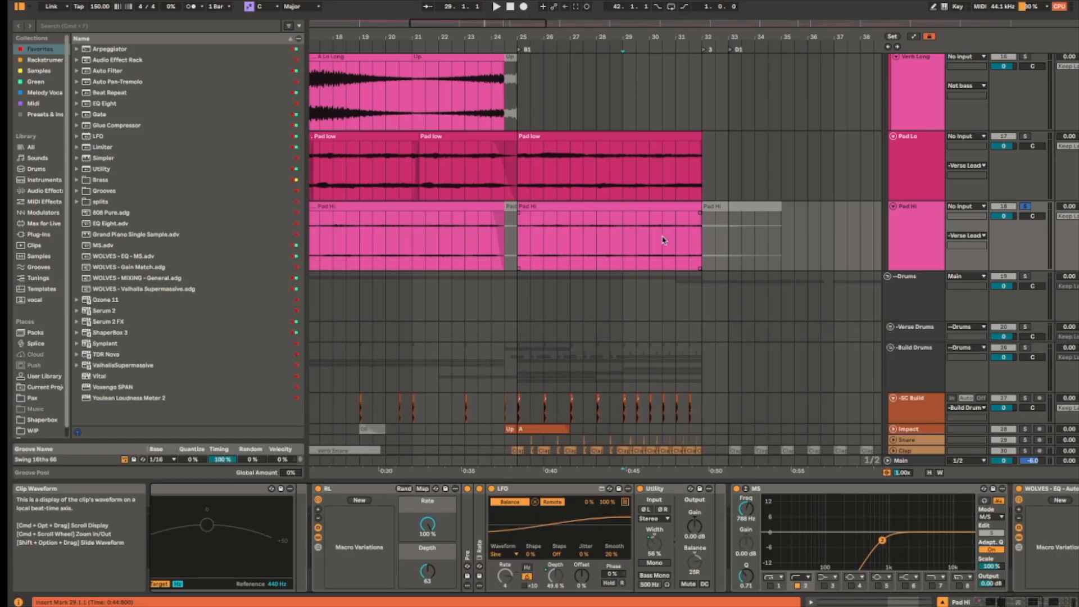
Step: Solo the Build Drums group and play it briefly from bar 25
{"action": "scroll", "coordinate": [664, 236], "scroll_direction": "down", "scroll_amount": 3}
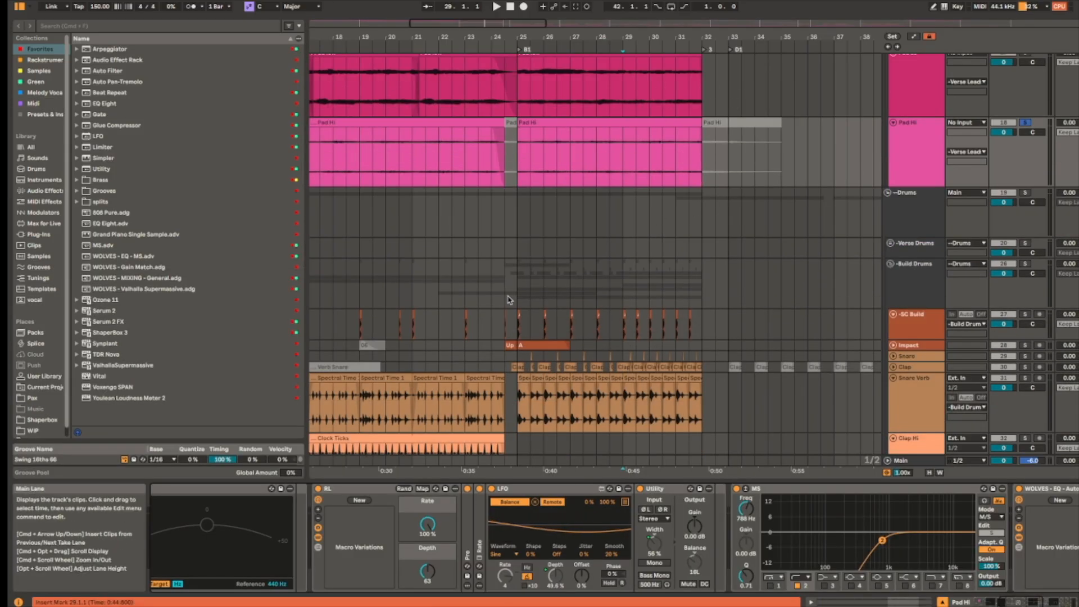
{"action": "scroll", "coordinate": [510, 300], "scroll_direction": "down", "scroll_amount": 3}
{"action": "left_click", "coordinate": [517, 193]}
{"action": "key", "text": "s"}
{"action": "key", "text": "space"}
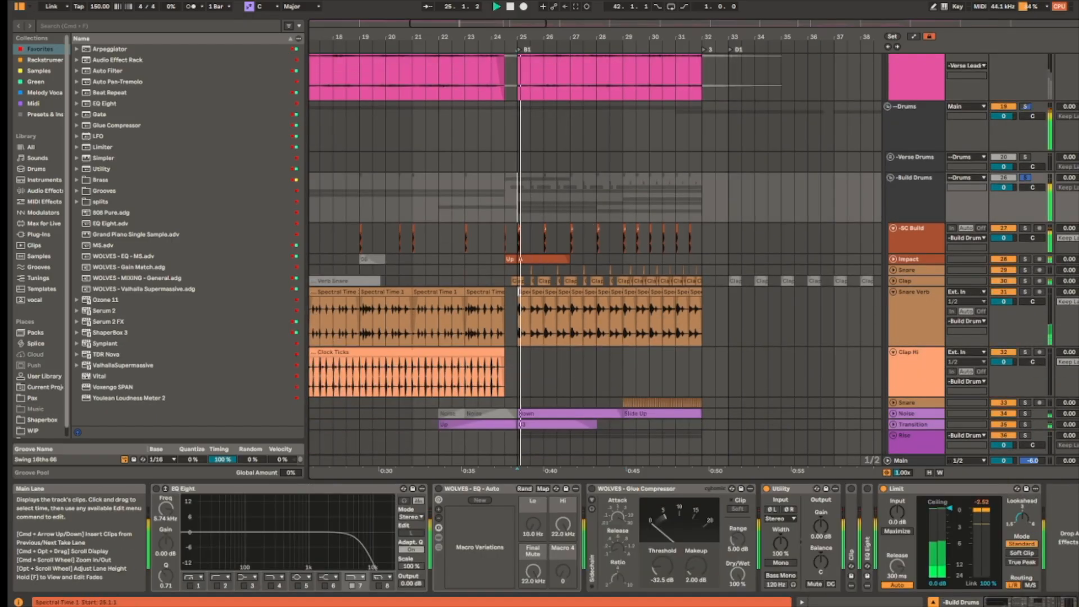
{"action": "scroll", "coordinate": [526, 296], "scroll_direction": "up", "scroll_amount": 5}
{"action": "key", "text": "space"}
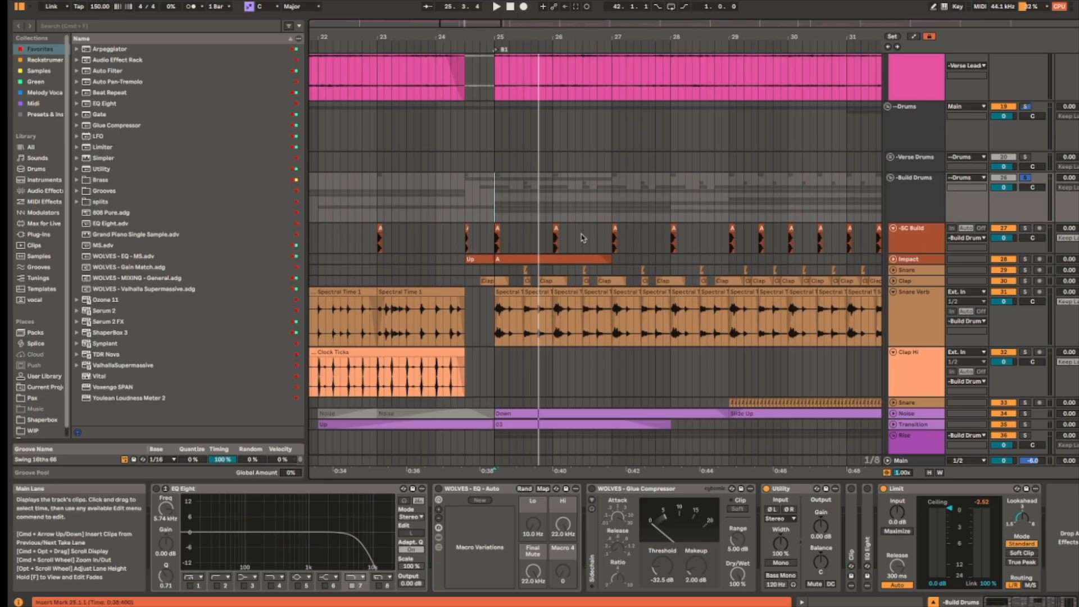
Step: Select the SC Build clip at bar 25
{"action": "scroll", "coordinate": [508, 244], "scroll_direction": "up", "scroll_amount": 5}
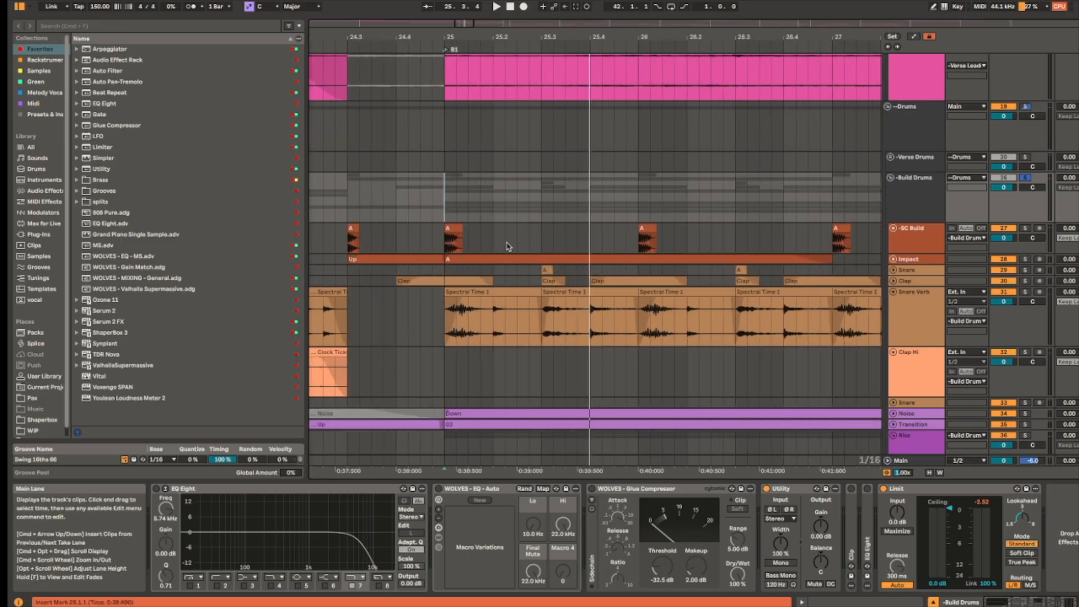
{"action": "scroll", "coordinate": [444, 234], "scroll_direction": "up", "scroll_amount": 3}
{"action": "left_click", "coordinate": [455, 239]}
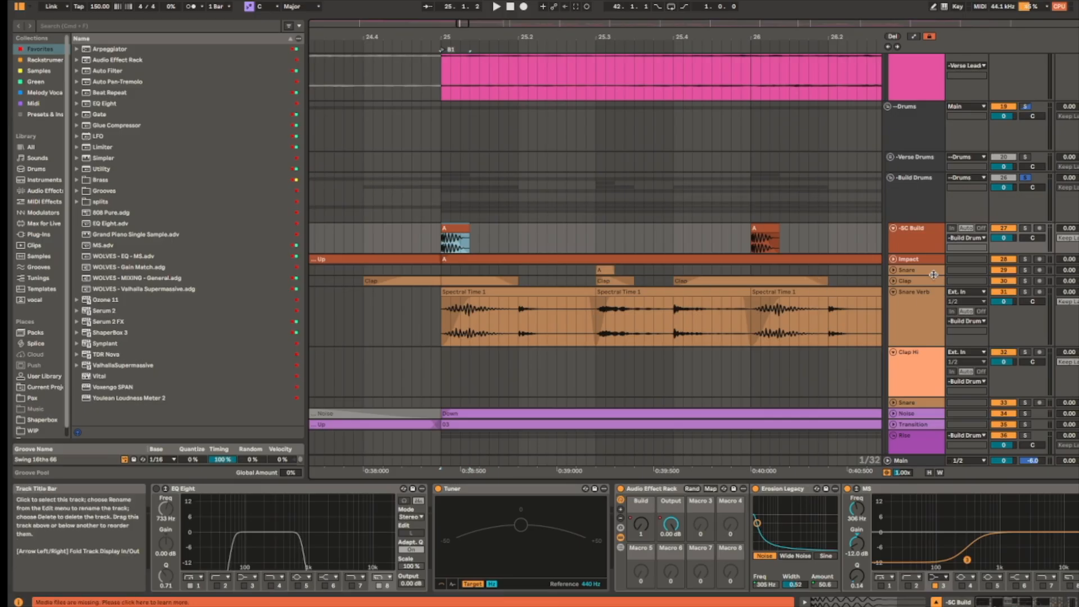
Step: Solo the Clap track, play it, and unfold its lane to show the waveforms
{"action": "left_click", "coordinate": [934, 275]}
{"action": "key", "text": "space"}
{"action": "scroll", "coordinate": [302, 544], "scroll_direction": "down", "scroll_amount": 3}
{"action": "scroll", "coordinate": [302, 544], "scroll_direction": "down", "scroll_amount": 5}
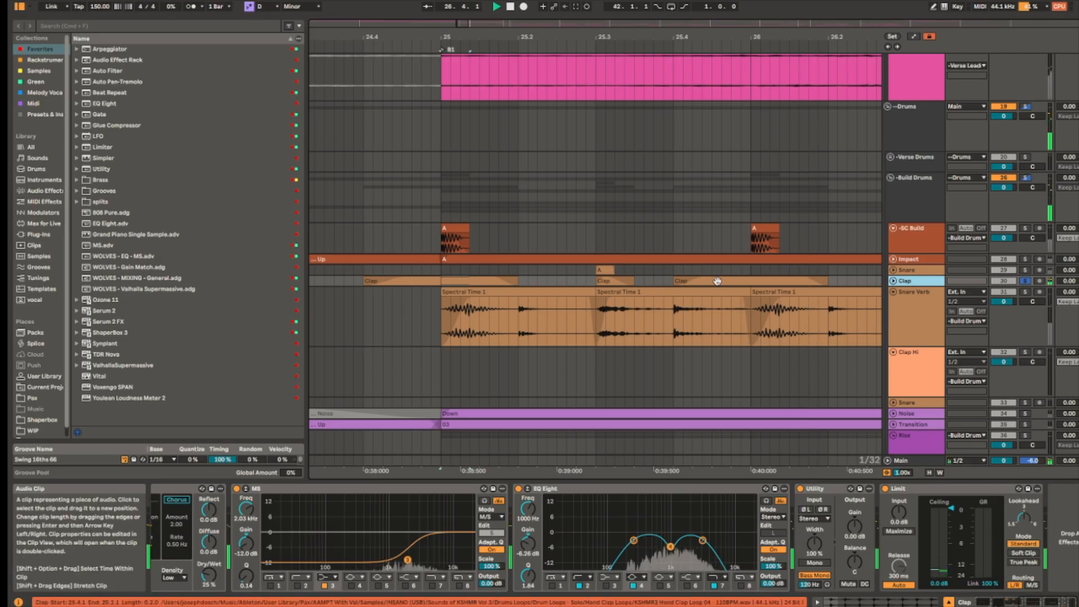
{"action": "key", "text": "u"}
{"action": "key", "text": "space"}
Step: Select the Clap clip spanning bar 25, mark its peak, and play the claps from just before bar 25
{"action": "left_click", "coordinate": [505, 280]}
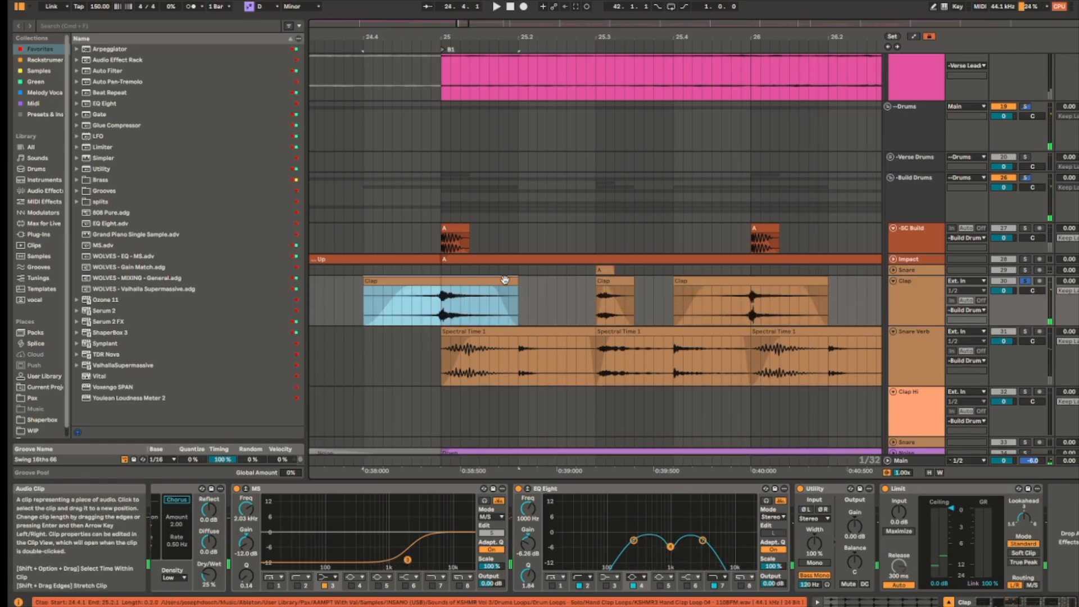
{"action": "left_click", "coordinate": [443, 308]}
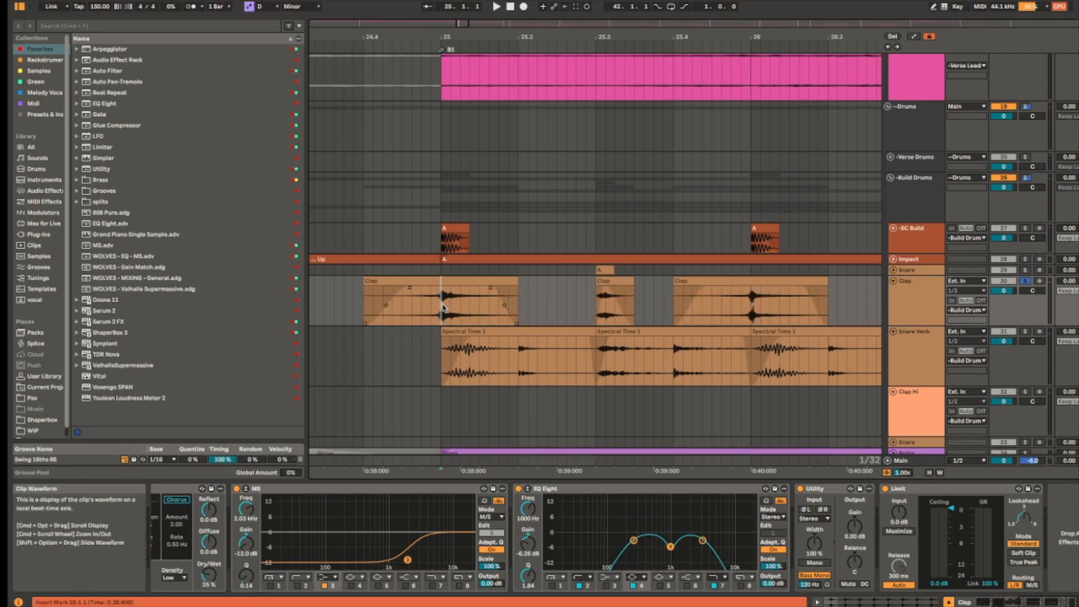
{"action": "left_click", "coordinate": [616, 281]}
{"action": "left_click", "coordinate": [437, 299]}
{"action": "key", "text": "space"}
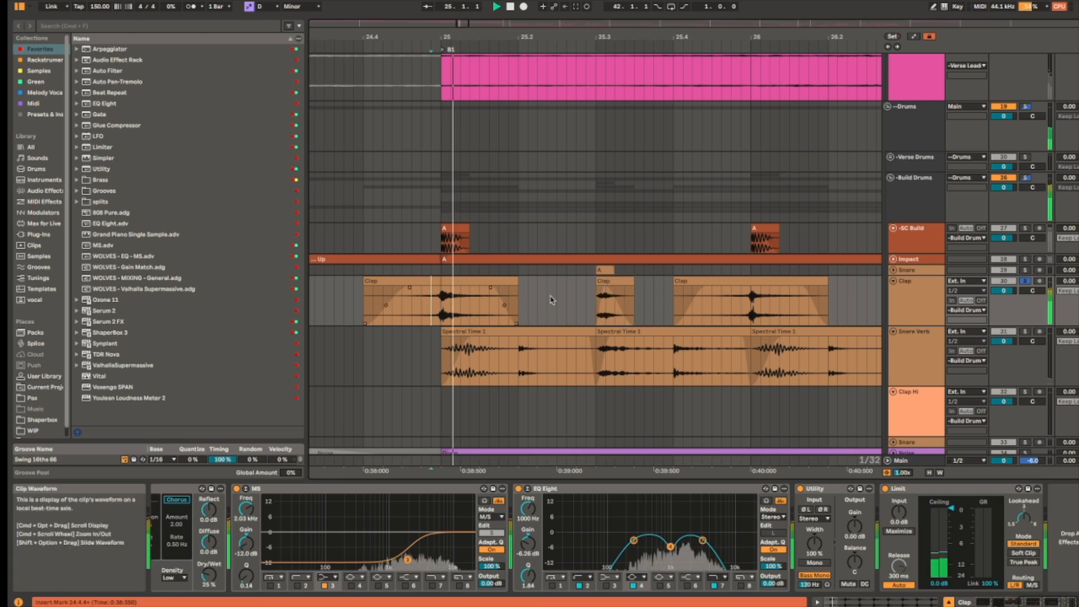
{"action": "key", "text": "space"}
Step: Play the faded Clap clip that starts at 25.4 and spans bar 26
{"action": "left_click", "coordinate": [753, 296]}
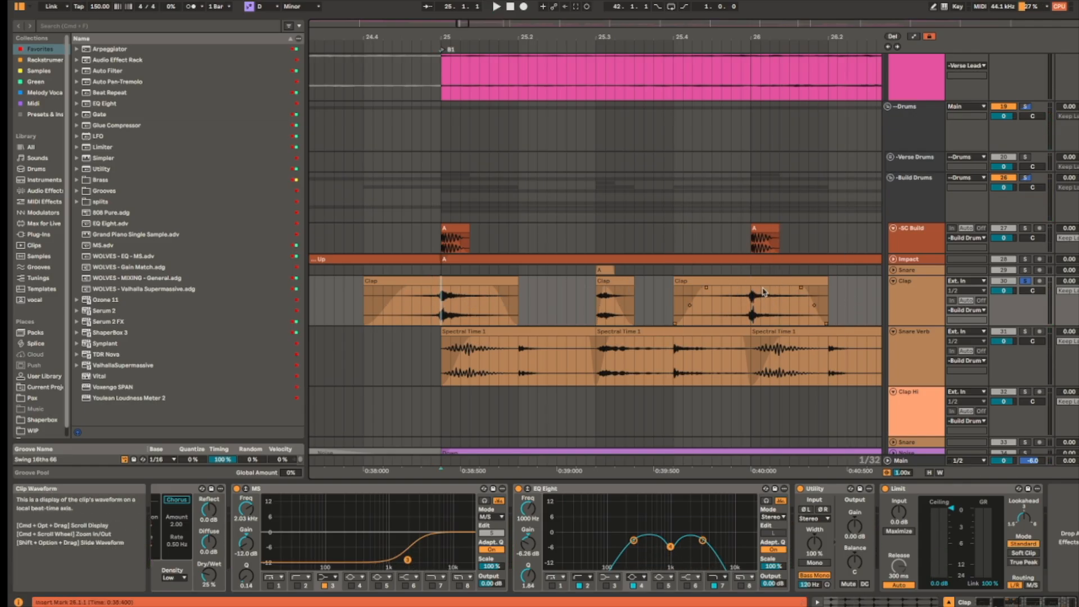
{"action": "left_click", "coordinate": [725, 303]}
{"action": "key", "text": "space"}
{"action": "scroll", "coordinate": [604, 272], "scroll_direction": "up", "scroll_amount": 1}
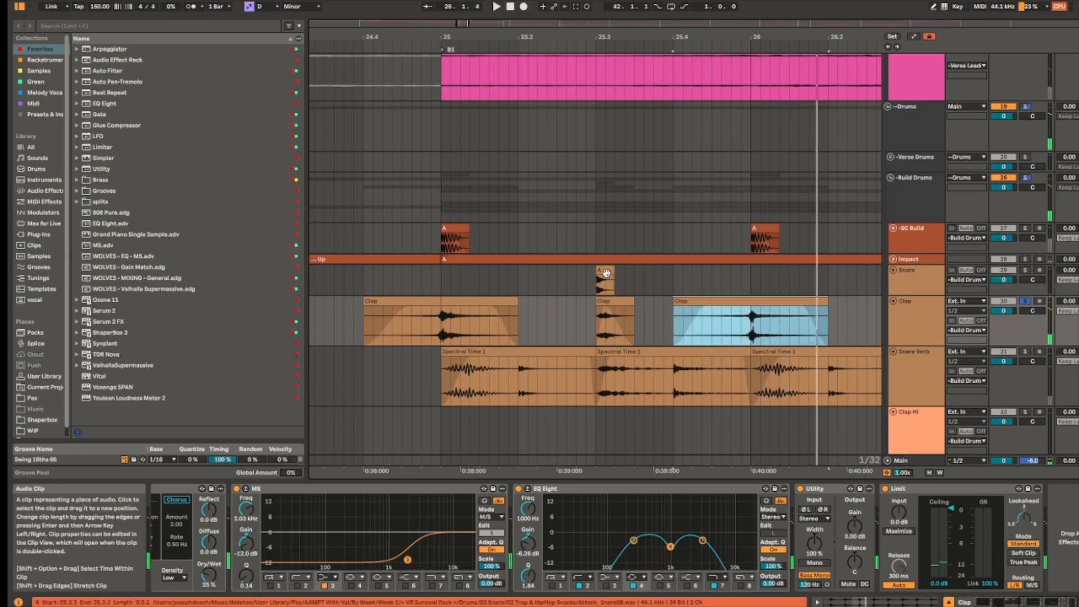
Step: Solo the Snare track and listen to it from its 25.3 clip
{"action": "left_click", "coordinate": [606, 271]}
{"action": "key", "text": "s"}
{"action": "scroll", "coordinate": [643, 275], "scroll_direction": "right", "scroll_amount": 3}
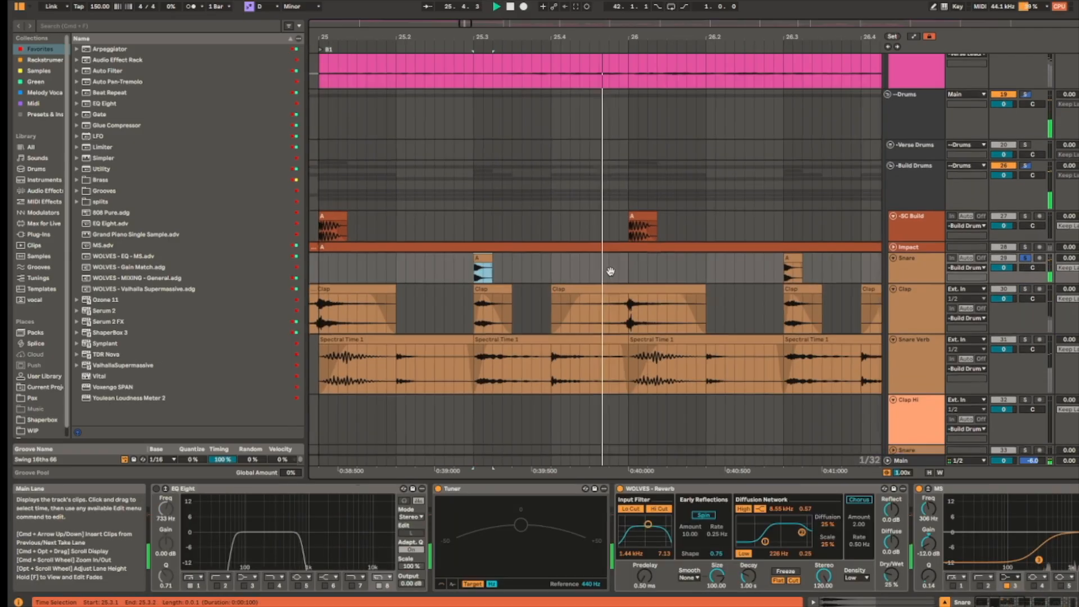
Step: Solo the Snare and Clap tracks together and follow their combined pattern through the build
{"action": "left_click", "coordinate": [926, 309], "text": "shift"}
{"action": "key", "text": "s"}
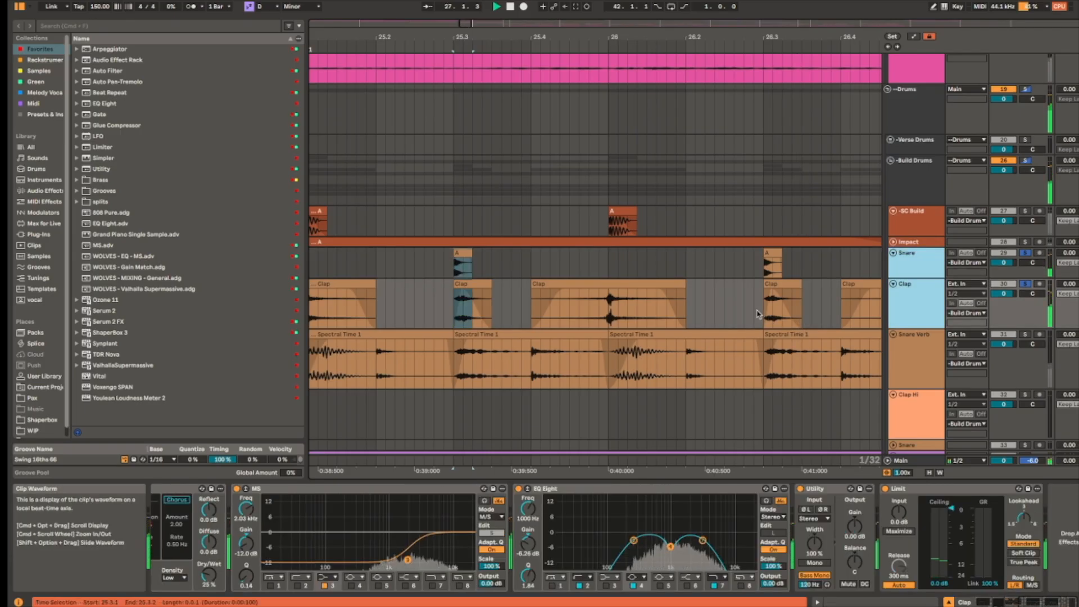
{"action": "scroll", "coordinate": [724, 283], "scroll_direction": "down", "scroll_amount": 4}
{"action": "scroll", "coordinate": [721, 280], "scroll_direction": "right", "scroll_amount": 5}
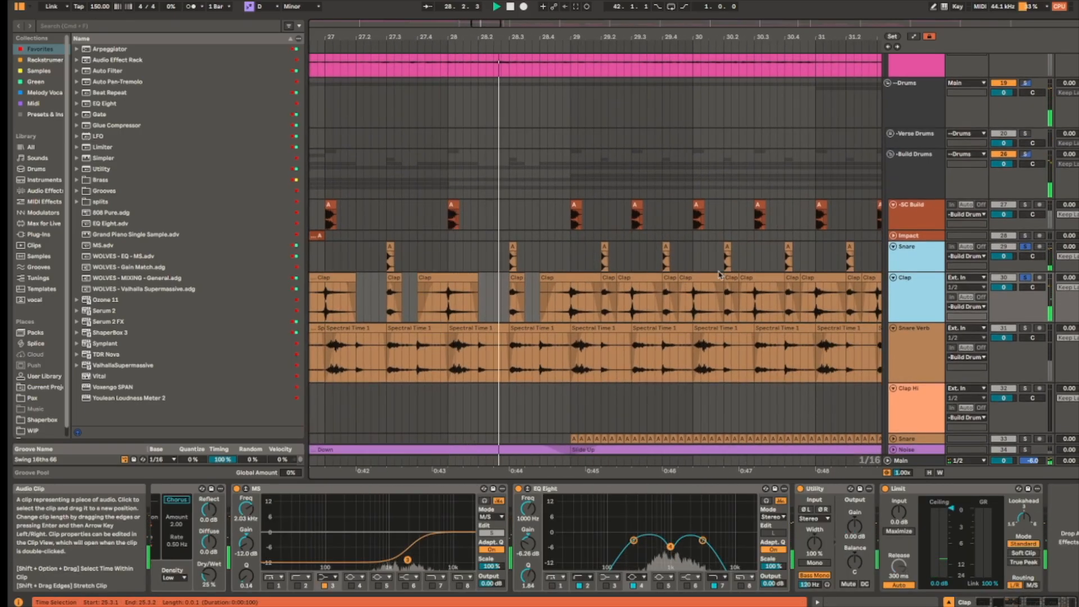
{"action": "scroll", "coordinate": [647, 264], "scroll_direction": "left", "scroll_amount": 4}
{"action": "scroll", "coordinate": [646, 264], "scroll_direction": "down", "scroll_amount": 1}
{"action": "scroll", "coordinate": [645, 283], "scroll_direction": "left", "scroll_amount": 4}
{"action": "scroll", "coordinate": [811, 274], "scroll_direction": "down", "scroll_amount": 1}
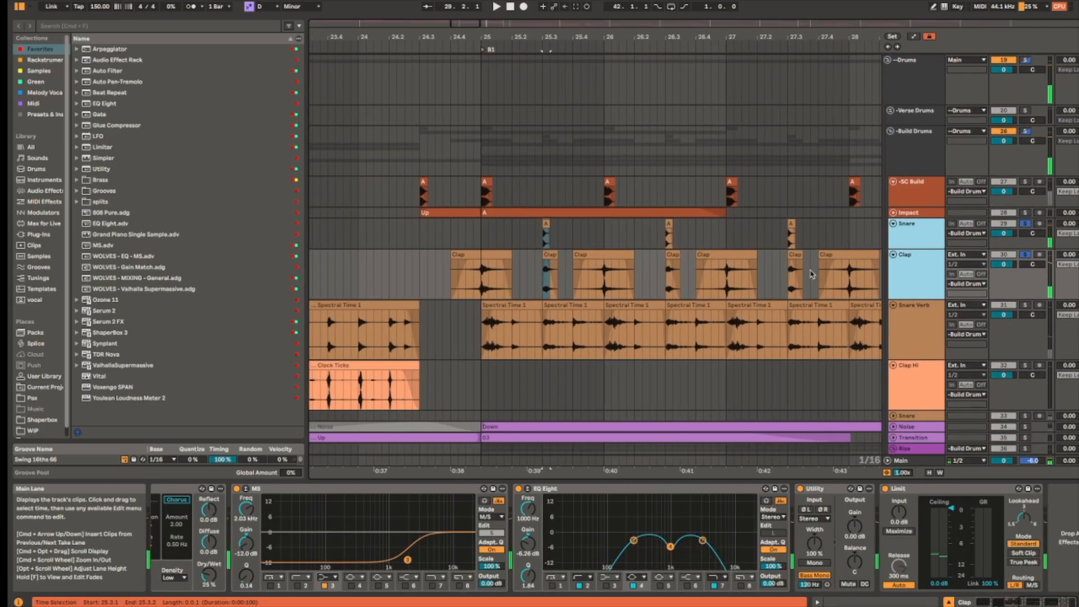
Step: Solo the Snare Verb track and play its Spectral Time clips from bar 25 through bar 29
{"action": "left_click", "coordinate": [524, 304]}
{"action": "key", "text": "space"}
{"action": "scroll", "coordinate": [684, 279], "scroll_direction": "down", "scroll_amount": 5}
{"action": "scroll", "coordinate": [685, 279], "scroll_direction": "right", "scroll_amount": 1}
{"action": "scroll", "coordinate": [685, 279], "scroll_direction": "down", "scroll_amount": 5}
{"action": "scroll", "coordinate": [797, 261], "scroll_direction": "right", "scroll_amount": 3}
{"action": "scroll", "coordinate": [797, 261], "scroll_direction": "up", "scroll_amount": 1}
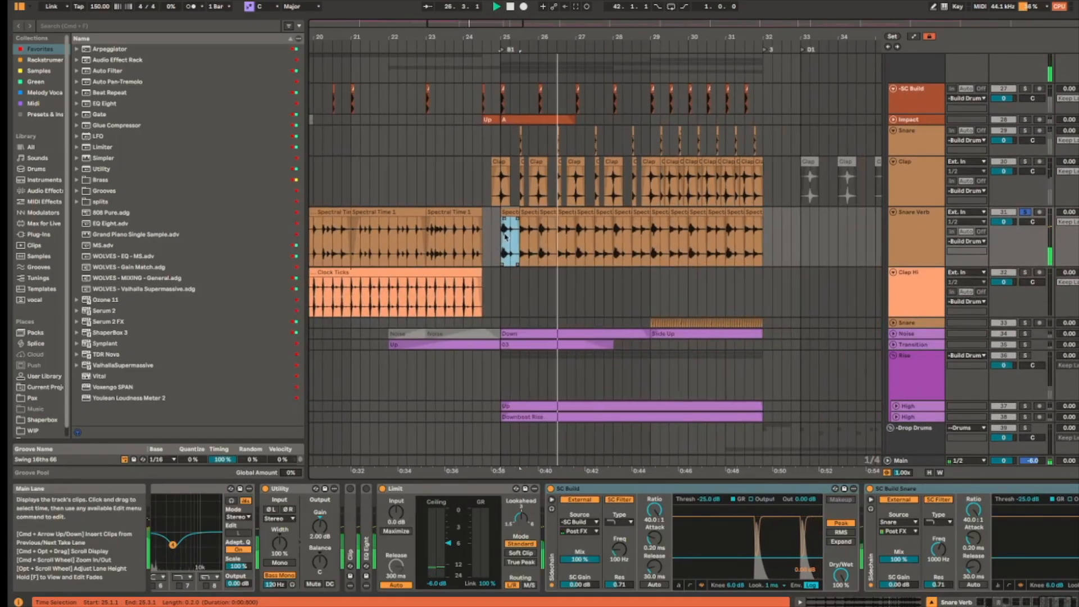
{"action": "scroll", "coordinate": [505, 222], "scroll_direction": "up", "scroll_amount": 3}
{"action": "scroll", "coordinate": [530, 219], "scroll_direction": "up", "scroll_amount": 3}
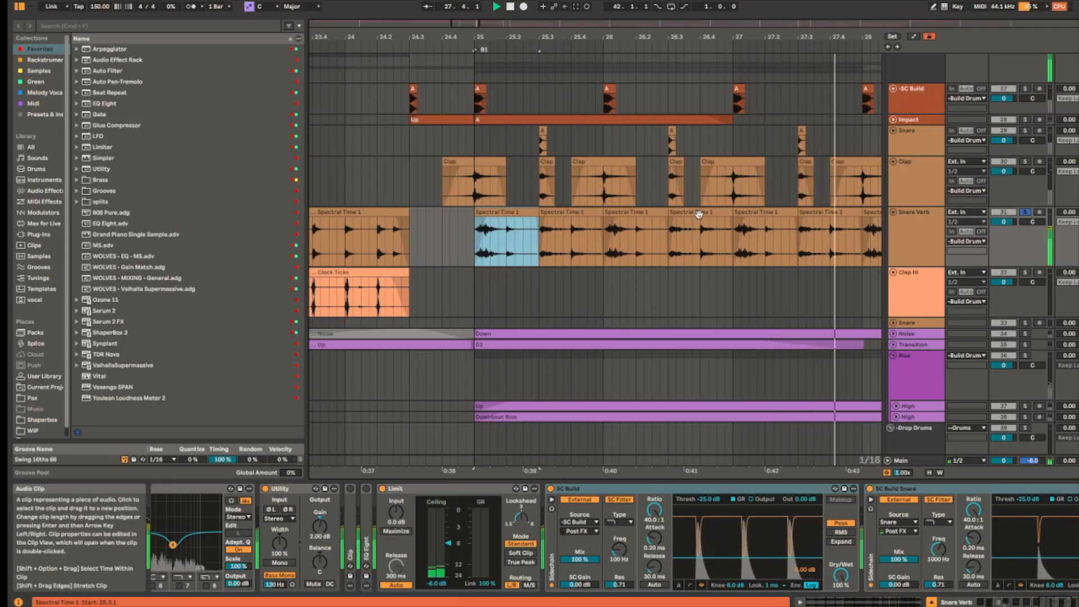
{"action": "scroll", "coordinate": [698, 253], "scroll_direction": "down", "scroll_amount": 3}
{"action": "scroll", "coordinate": [585, 291], "scroll_direction": "up", "scroll_amount": 2}
{"action": "scroll", "coordinate": [585, 292], "scroll_direction": "right", "scroll_amount": 4}
{"action": "scroll", "coordinate": [585, 291], "scroll_direction": "down", "scroll_amount": 3}
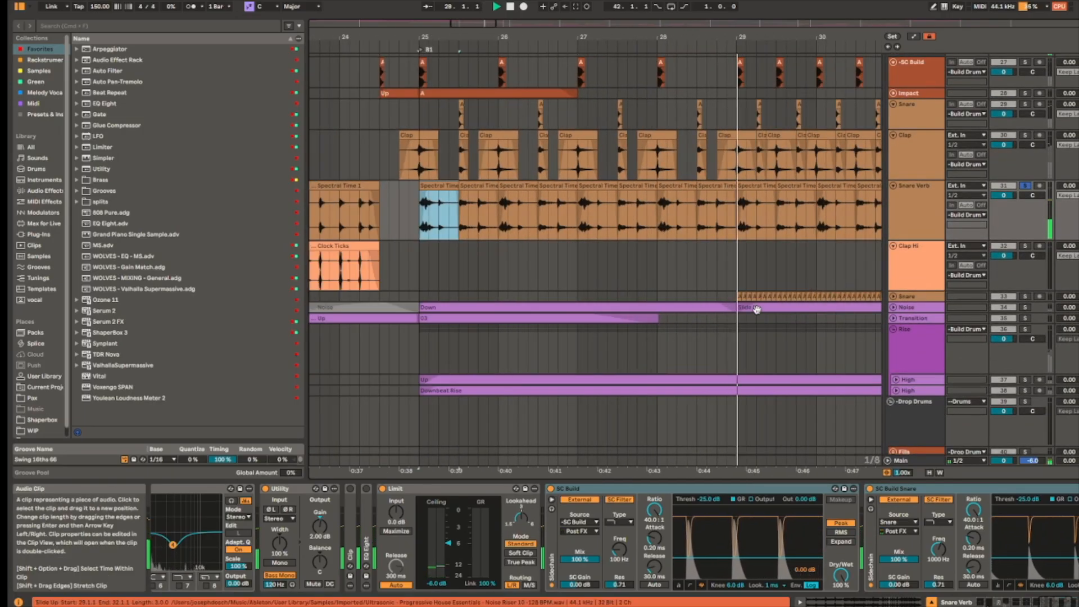
{"action": "scroll", "coordinate": [753, 304], "scroll_direction": "down", "scroll_amount": 3}
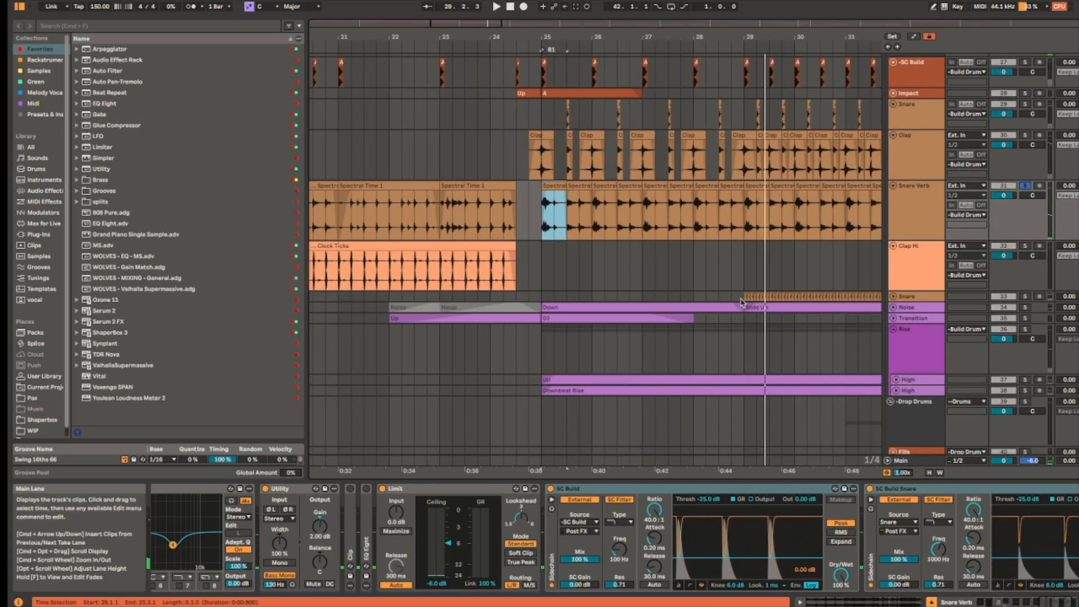
Step: Solo the Snare roll track below Clap Hi, mark bar 29, and unfold its lane
{"action": "left_click", "coordinate": [743, 300]}
{"action": "key", "text": "space"}
{"action": "left_click", "coordinate": [745, 300]}
{"action": "scroll", "coordinate": [642, 308], "scroll_direction": "right", "scroll_amount": 4}
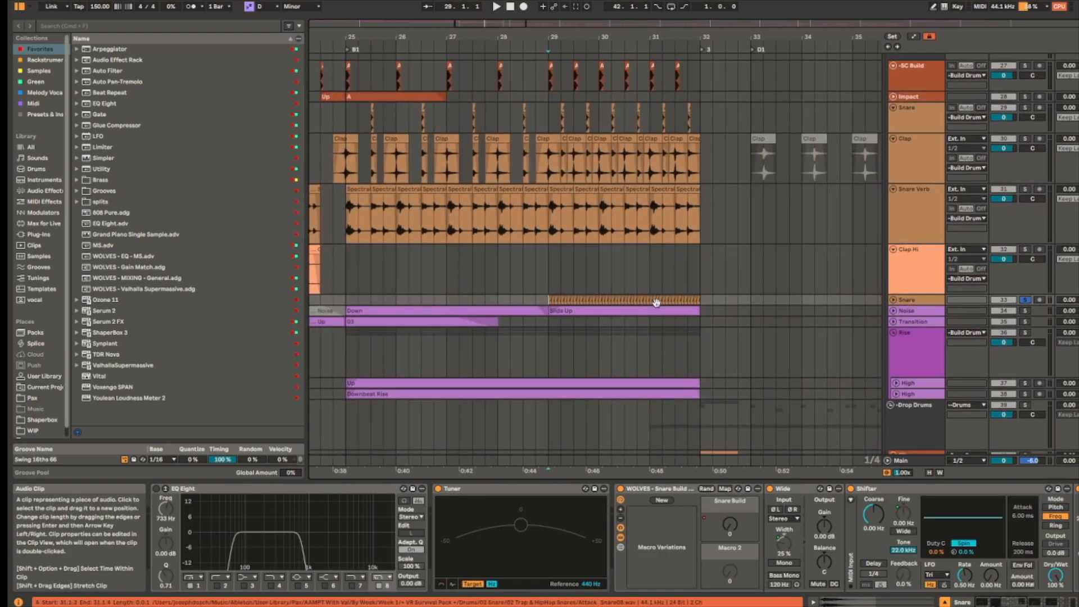
{"action": "key", "text": "u"}
{"action": "scroll", "coordinate": [549, 317], "scroll_direction": "up", "scroll_amount": 5}
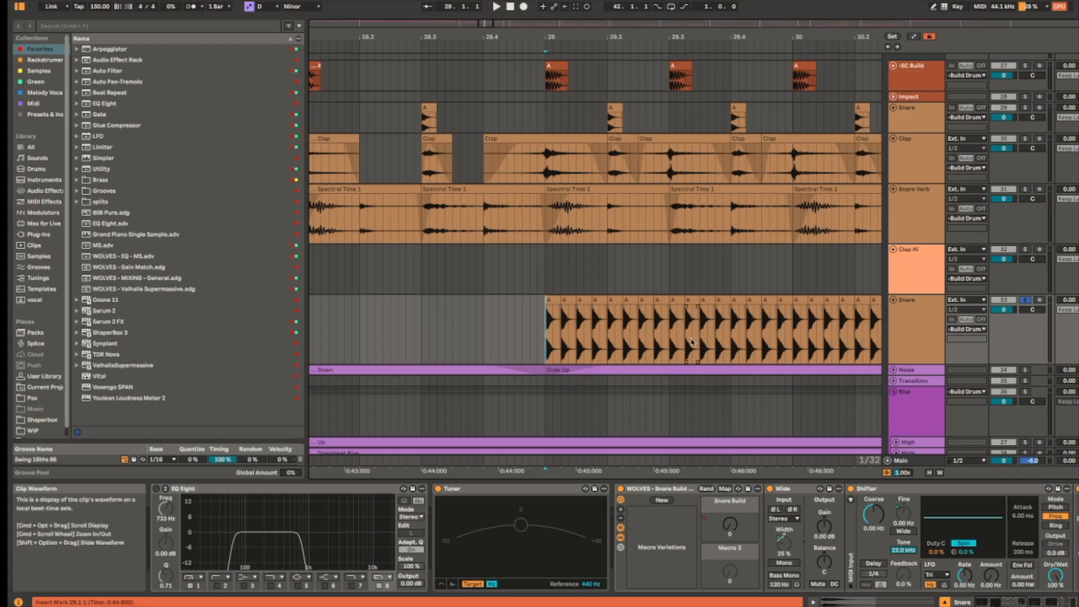
Step: Play the snare roll from bar 29 and examine its effect chain from WOLVES - Snare Build through Shifter to EQ Eight
{"action": "key", "text": "space"}
{"action": "scroll", "coordinate": [290, 539], "scroll_direction": "right", "scroll_amount": 5}
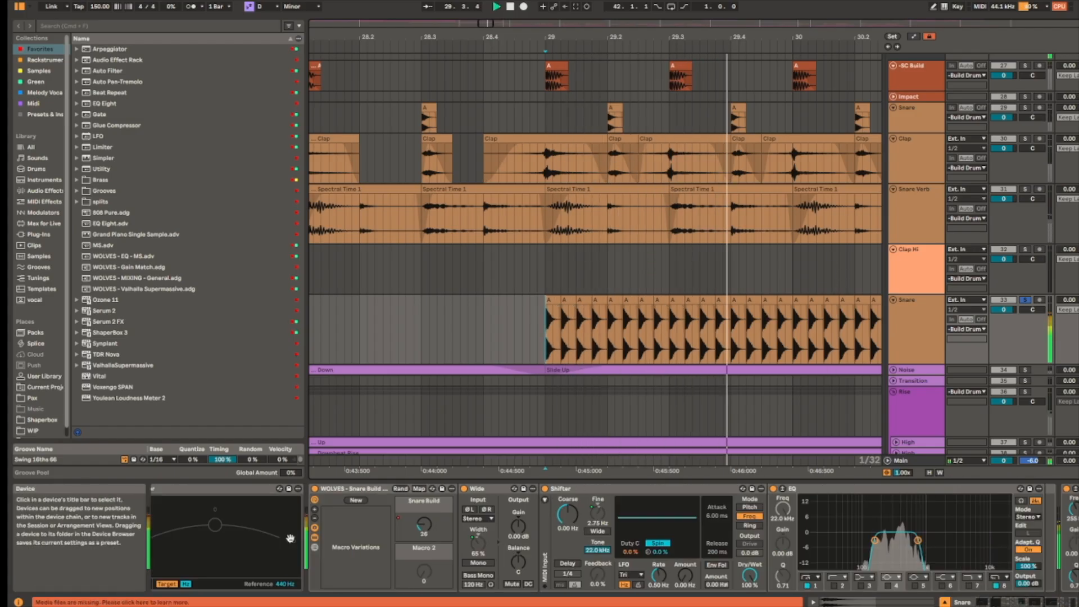
{"action": "scroll", "coordinate": [290, 538], "scroll_direction": "right", "scroll_amount": 3}
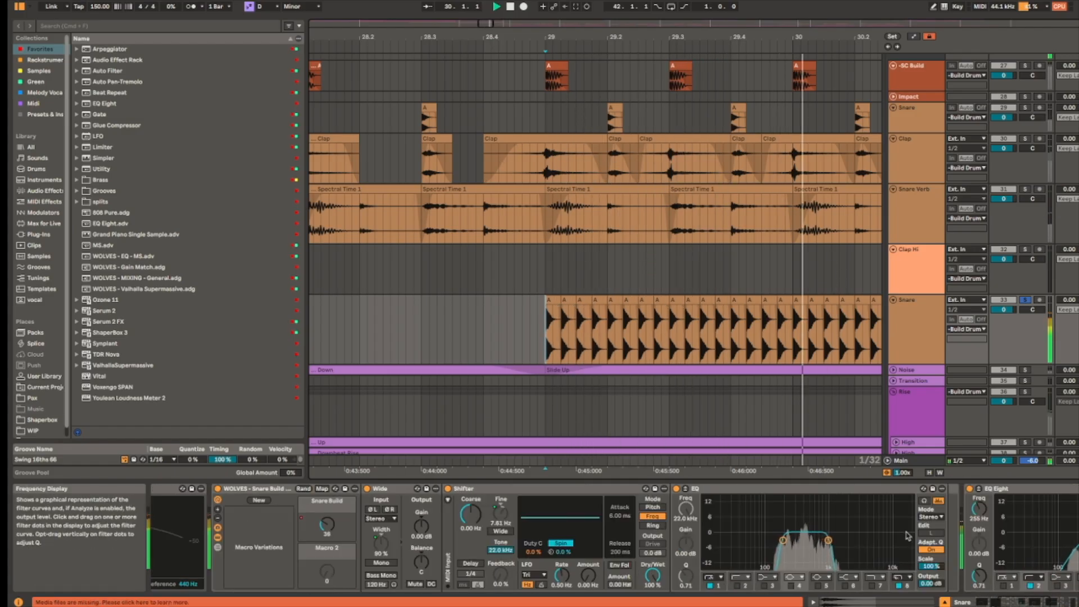
{"action": "left_click", "coordinate": [564, 491]}
{"action": "left_click_drag", "start_coordinate": [743, 532], "coordinate": [889, 562]}
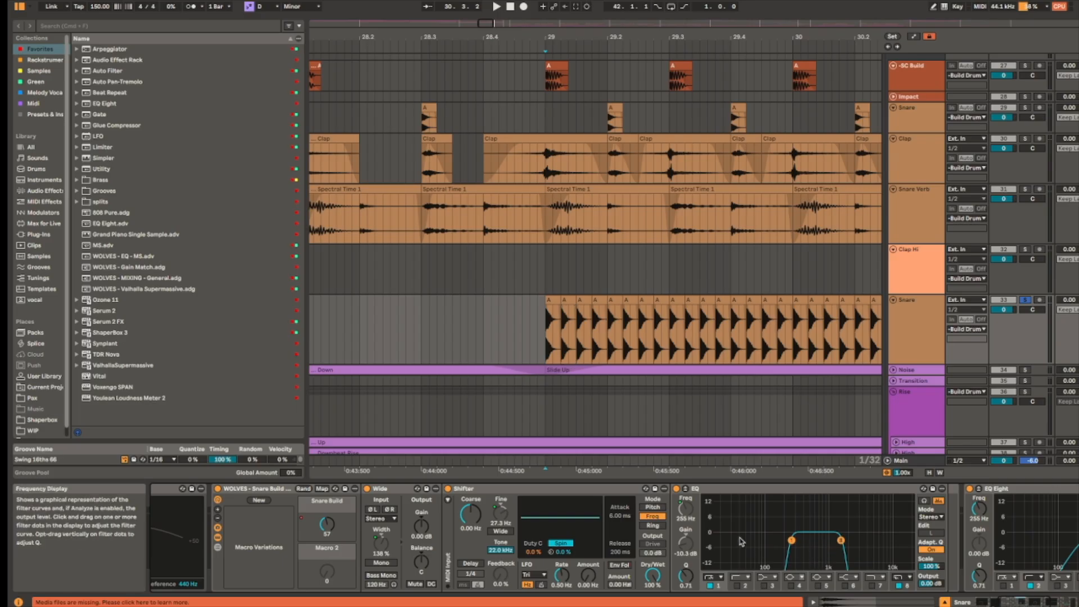
{"action": "scroll", "coordinate": [759, 548], "scroll_direction": "right", "scroll_amount": 5}
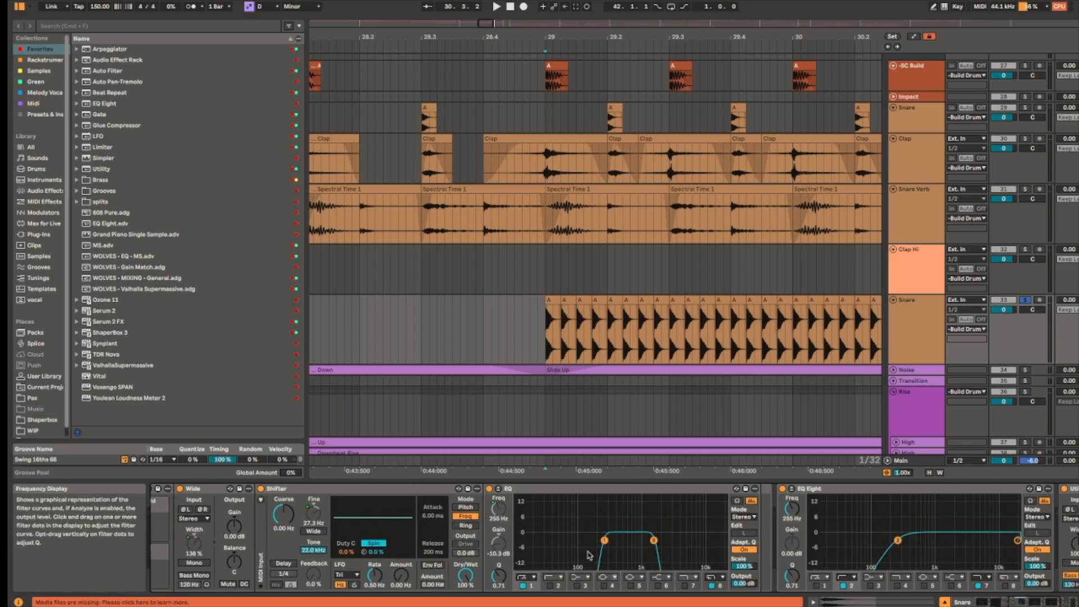
{"action": "scroll", "coordinate": [499, 544], "scroll_direction": "left", "scroll_amount": 3}
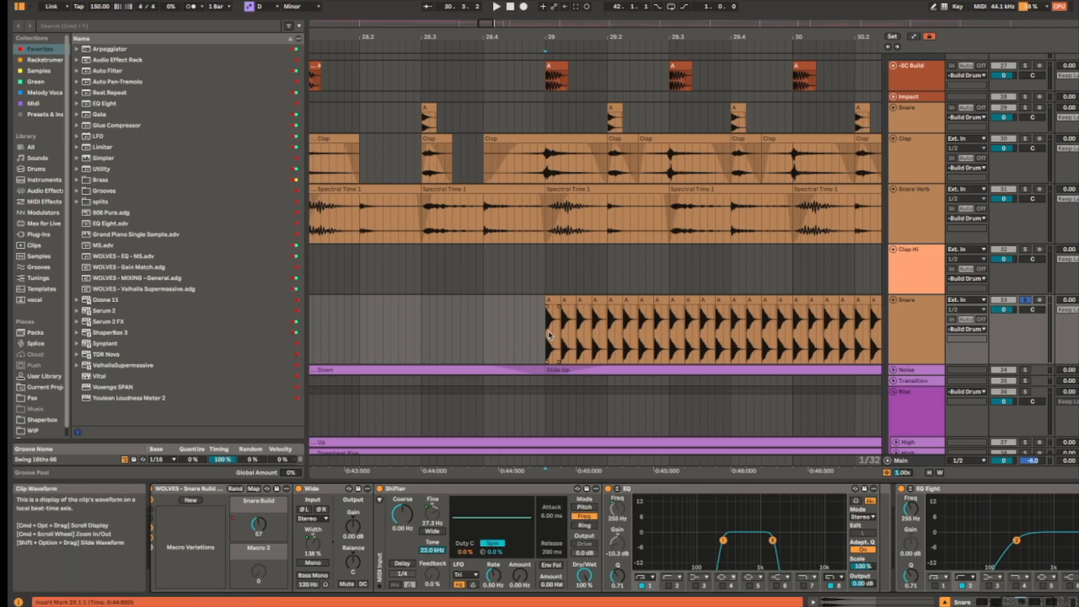
Step: Replay the snare roll from bar 29 while watching its Snare Build effects, and set the insert mark back at bar 29
{"action": "key", "text": "space"}
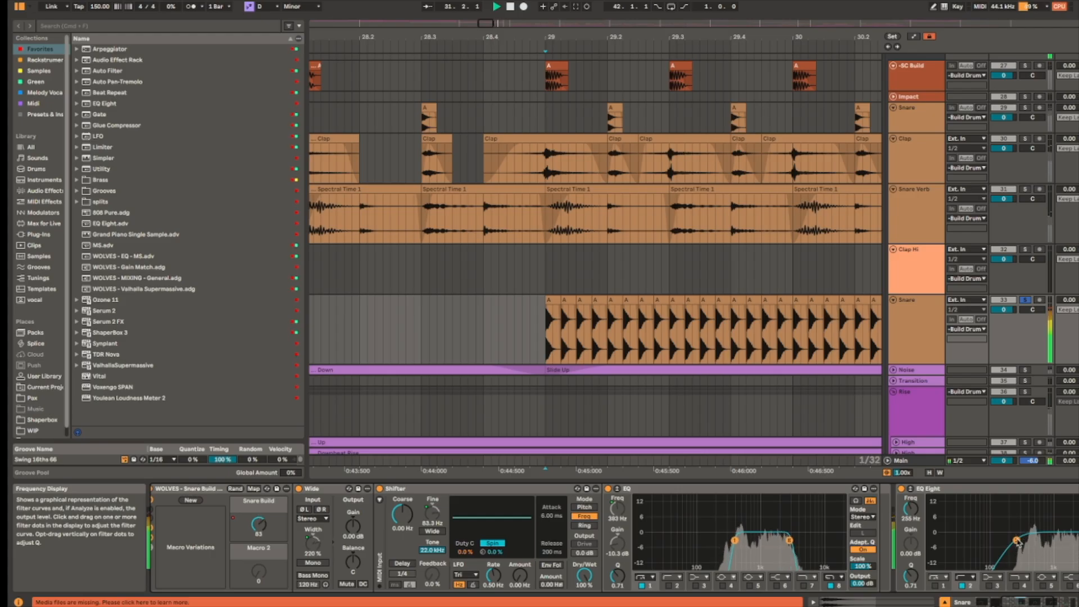
{"action": "key", "text": "space"}
{"action": "left_click", "coordinate": [540, 334]}
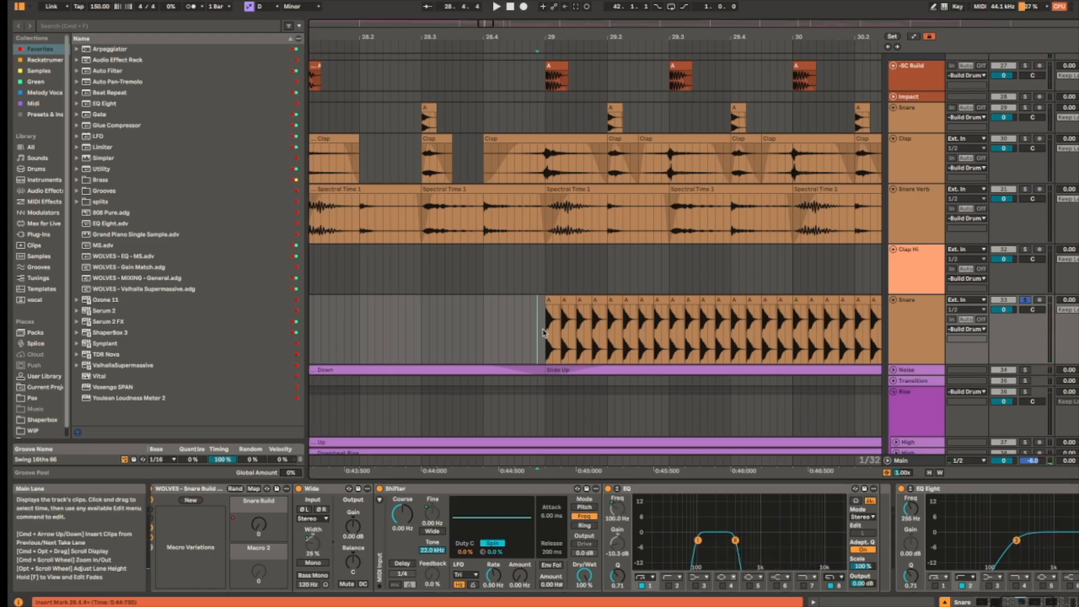
{"action": "left_click_drag", "start_coordinate": [723, 306], "coordinate": [643, 281]}
{"action": "scroll", "coordinate": [643, 281], "scroll_direction": "down", "scroll_amount": 5}
{"action": "left_click_drag", "start_coordinate": [761, 272], "coordinate": [661, 279]}
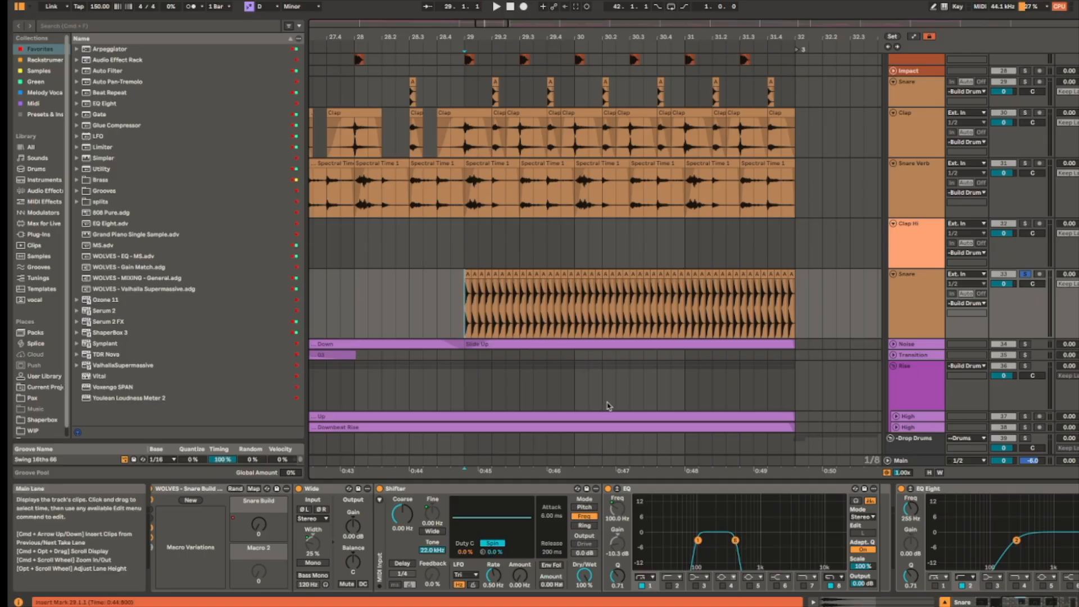
Step: Select the Build Drums group to show its effect chain, and solo the group in place of the snare roll
{"action": "scroll", "coordinate": [912, 122], "scroll_direction": "up", "scroll_amount": 5}
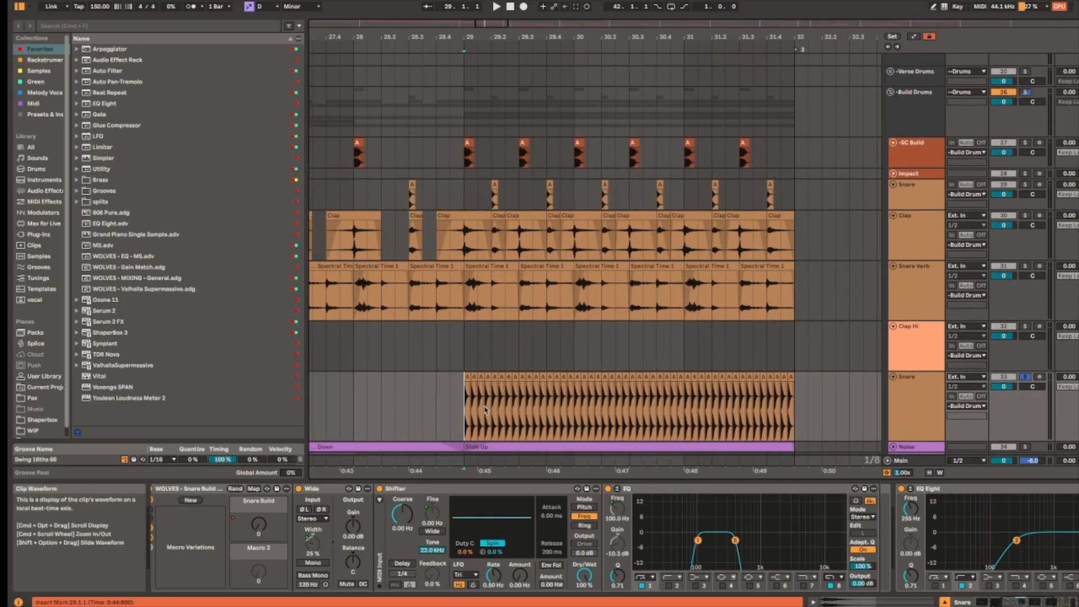
{"action": "left_click", "coordinate": [944, 107]}
{"action": "scroll", "coordinate": [597, 336], "scroll_direction": "down", "scroll_amount": 5}
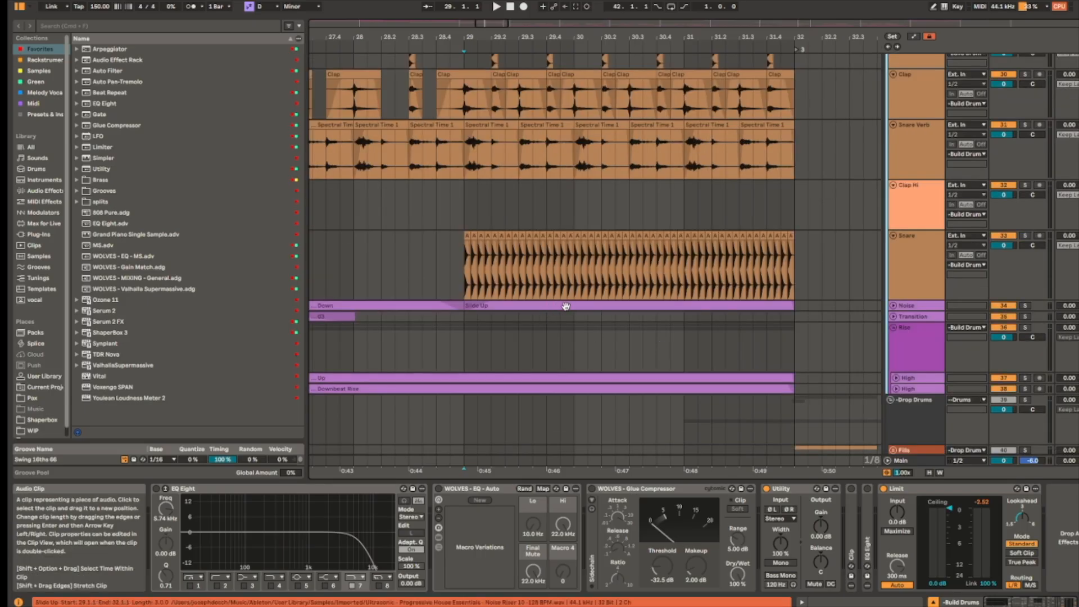
Step: Unfold and solo the Noise track, play its Down clip from bar 25, and unfold the Transition track below
{"action": "scroll", "coordinate": [566, 307], "scroll_direction": "up", "scroll_amount": 4}
{"action": "scroll", "coordinate": [565, 307], "scroll_direction": "left", "scroll_amount": 4}
{"action": "left_click", "coordinate": [553, 288]}
{"action": "scroll", "coordinate": [739, 281], "scroll_direction": "left", "scroll_amount": 5}
{"action": "scroll", "coordinate": [739, 281], "scroll_direction": "left", "scroll_amount": 2}
{"action": "left_click", "coordinate": [614, 312]}
{"action": "key", "text": "space"}
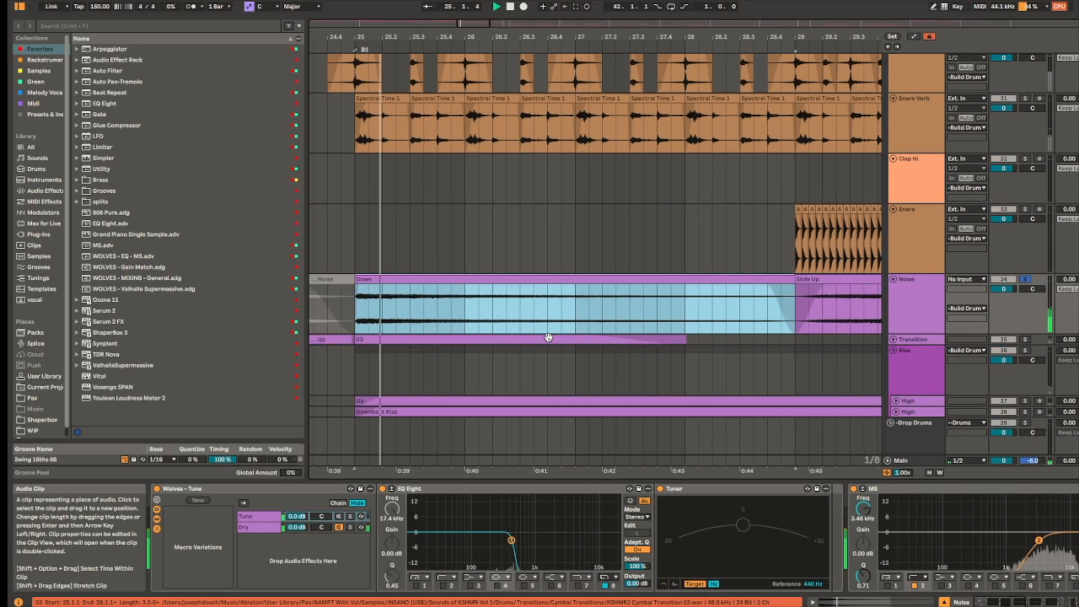
{"action": "scroll", "coordinate": [550, 337], "scroll_direction": "up", "scroll_amount": 4}
{"action": "scroll", "coordinate": [581, 309], "scroll_direction": "down", "scroll_amount": 1}
{"action": "scroll", "coordinate": [581, 309], "scroll_direction": "left", "scroll_amount": 5}
{"action": "key", "text": "space"}
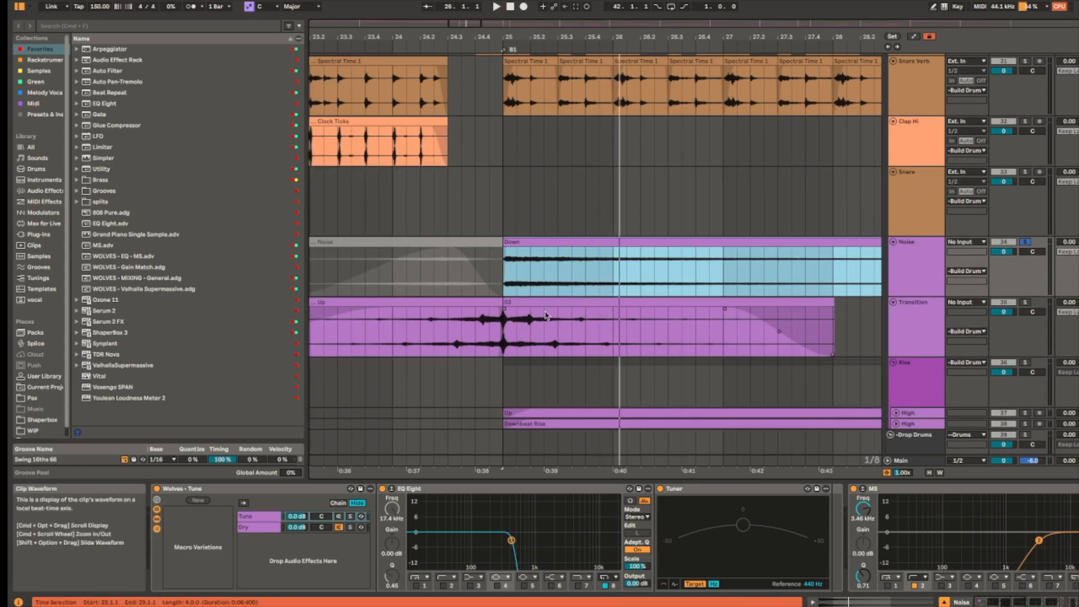
Step: Play the whole Build Drums group from 24.4.1 and unfold the upper High track under Rise
{"action": "left_click", "coordinate": [476, 265]}
{"action": "key", "text": "space"}
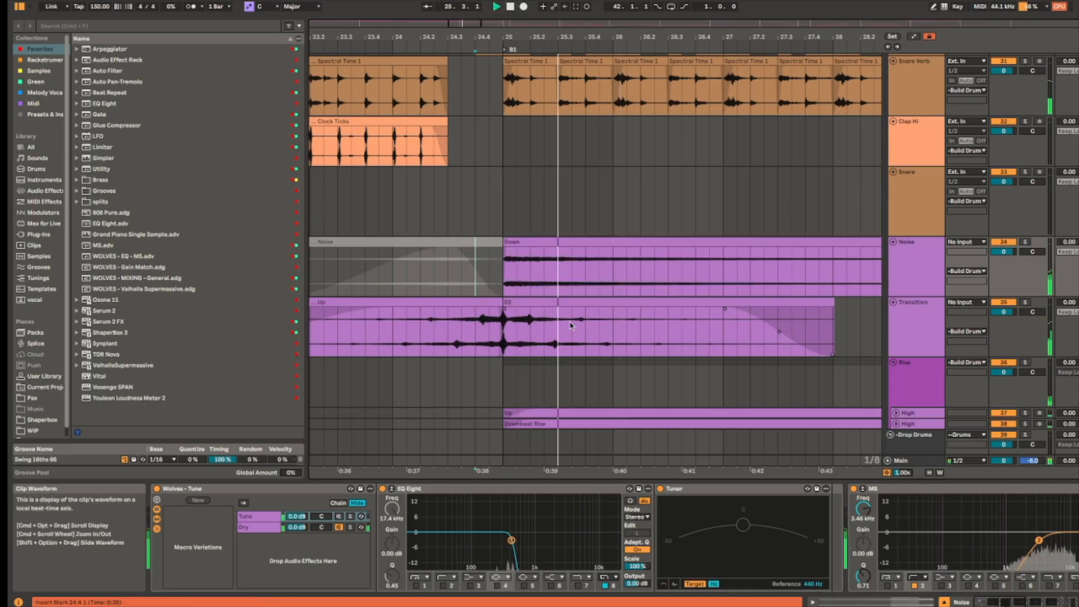
{"action": "scroll", "coordinate": [525, 272], "scroll_direction": "right", "scroll_amount": 5}
{"action": "scroll", "coordinate": [525, 272], "scroll_direction": "down", "scroll_amount": 1}
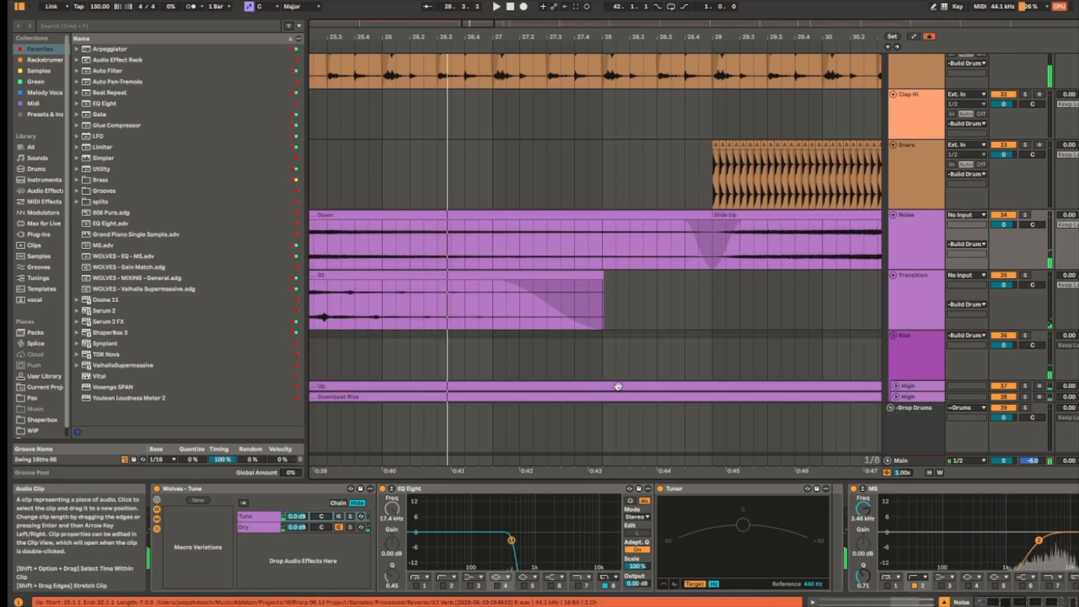
{"action": "scroll", "coordinate": [618, 386], "scroll_direction": "up", "scroll_amount": 1}
{"action": "scroll", "coordinate": [619, 386], "scroll_direction": "down", "scroll_amount": 3}
{"action": "scroll", "coordinate": [725, 281], "scroll_direction": "left", "scroll_amount": 5}
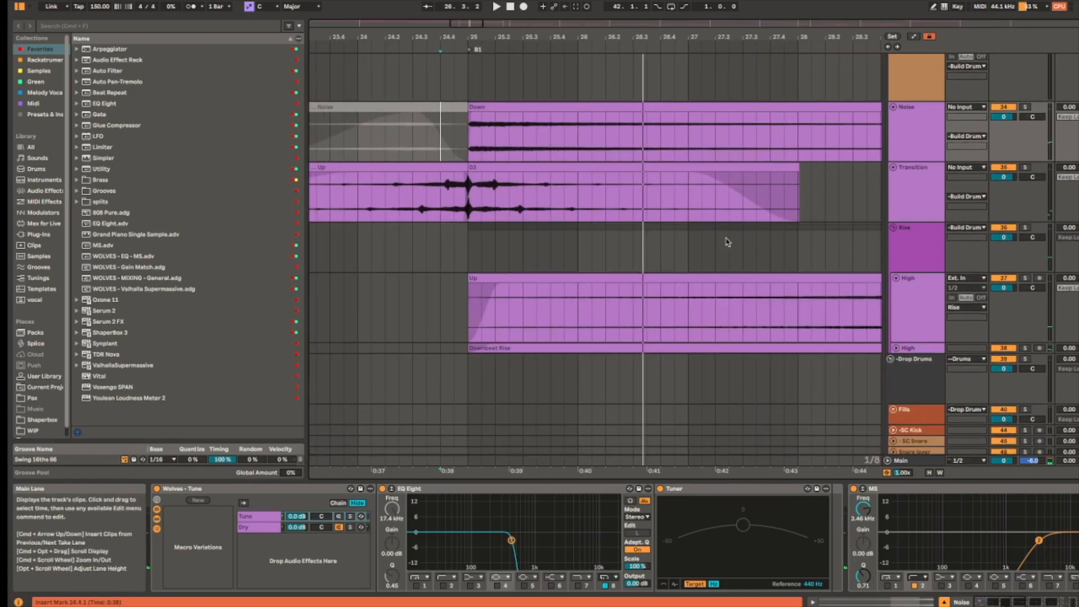
Step: Solo the Transition track and play its 03 clip from bar 25
{"action": "left_click", "coordinate": [494, 170]}
{"action": "key", "text": "space"}
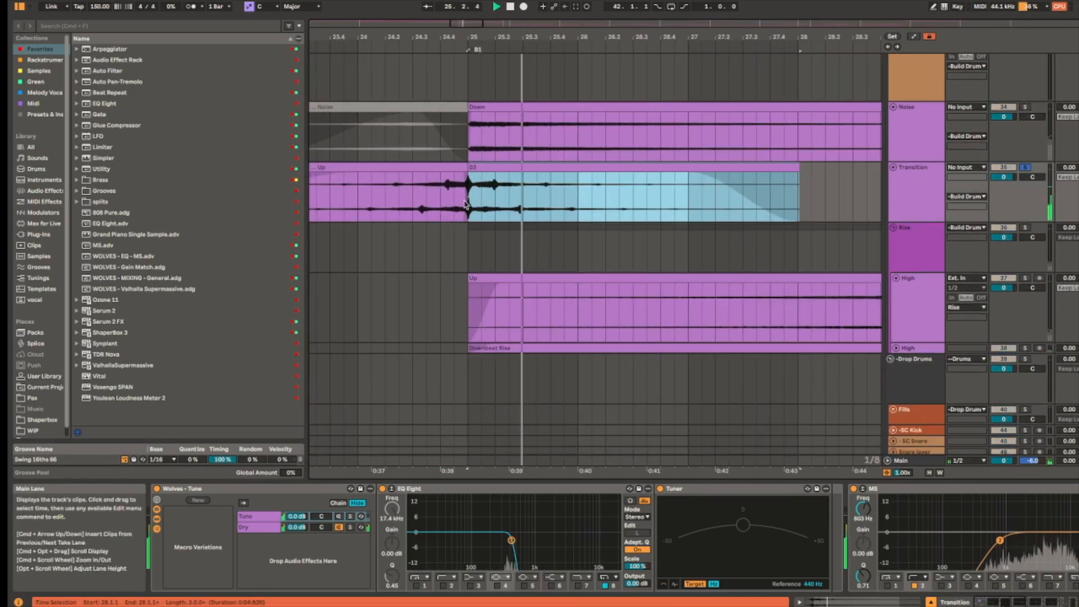
{"action": "left_click_drag", "start_coordinate": [427, 194], "coordinate": [467, 194]}
{"action": "left_click", "coordinate": [494, 168]}
{"action": "key", "text": "space"}
Step: Select the Up clip on the upper High track, solo the track and play it from 30.3.1
{"action": "left_click", "coordinate": [644, 280]}
{"action": "scroll", "coordinate": [615, 290], "scroll_direction": "right", "scroll_amount": 4}
{"action": "scroll", "coordinate": [727, 303], "scroll_direction": "down", "scroll_amount": 3}
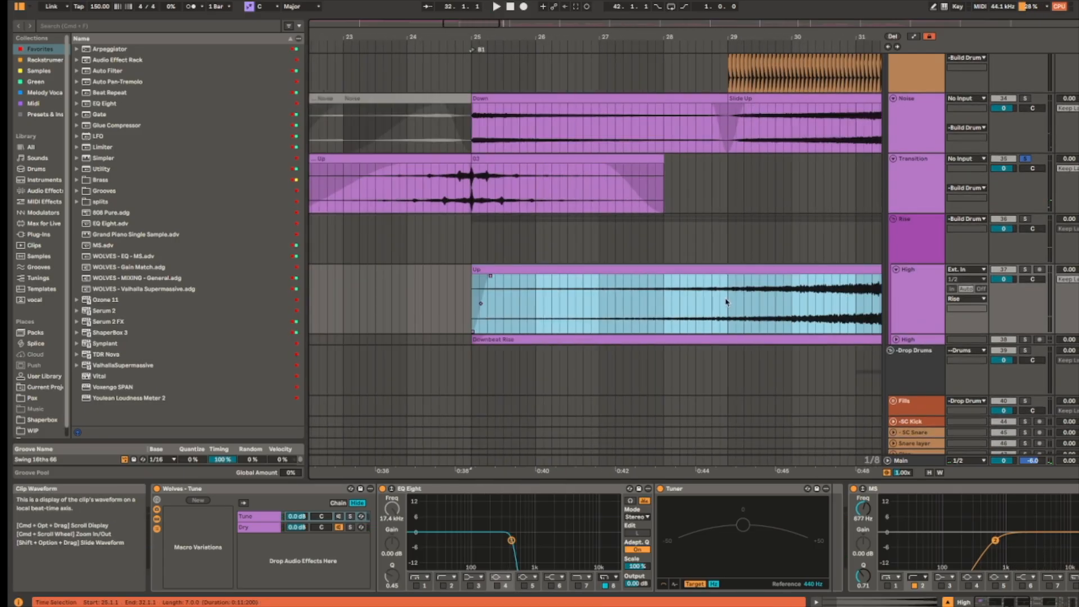
{"action": "scroll", "coordinate": [726, 303], "scroll_direction": "down", "scroll_amount": 5}
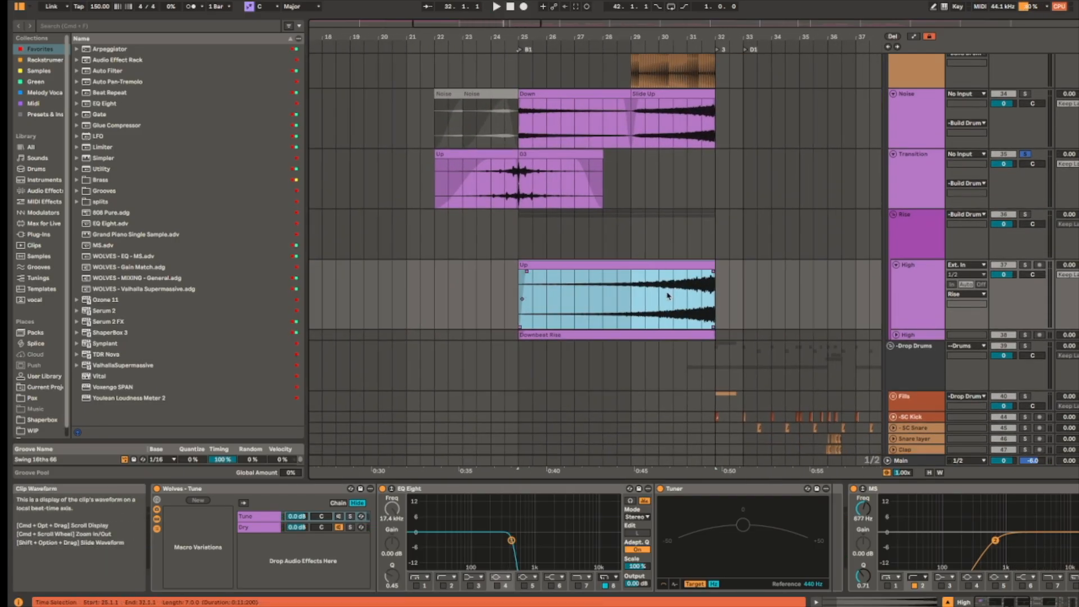
{"action": "left_click", "coordinate": [674, 295]}
{"action": "key", "text": "space"}
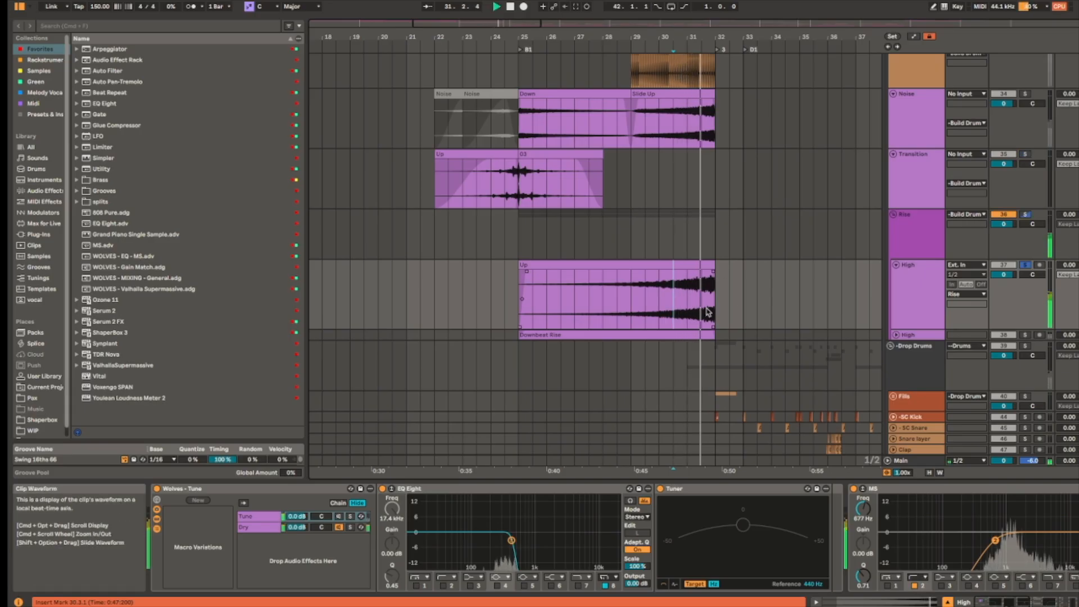
Step: Replay the Up riser from 30.1.1 and unfold the lower High track holding the Downbeat Rise clip
{"action": "left_click", "coordinate": [663, 295]}
{"action": "key", "text": "space"}
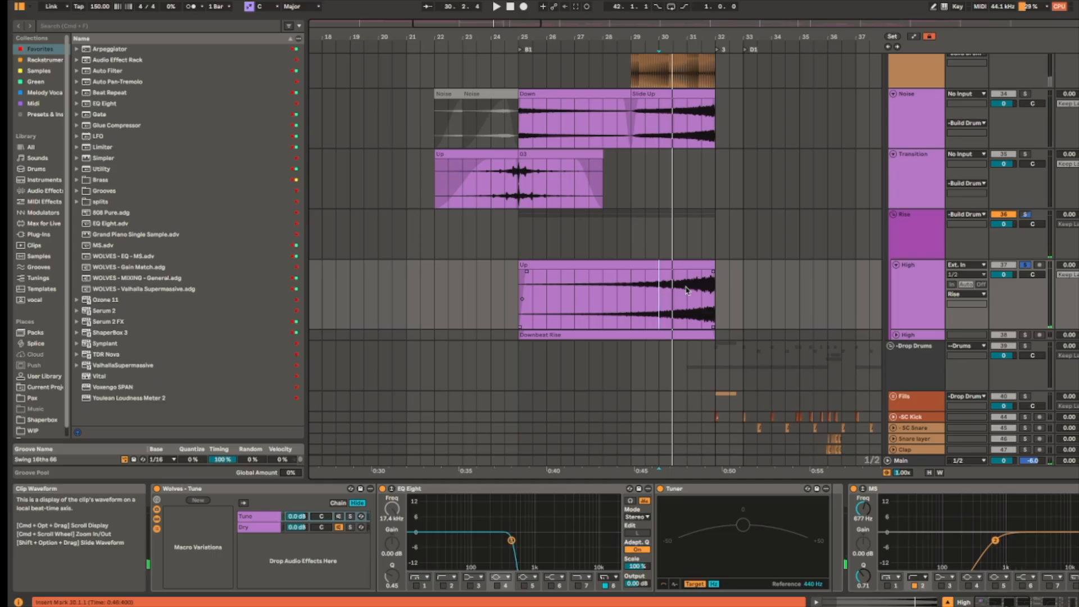
{"action": "scroll", "coordinate": [685, 290], "scroll_direction": "up", "scroll_amount": 3}
{"action": "key", "text": "space"}
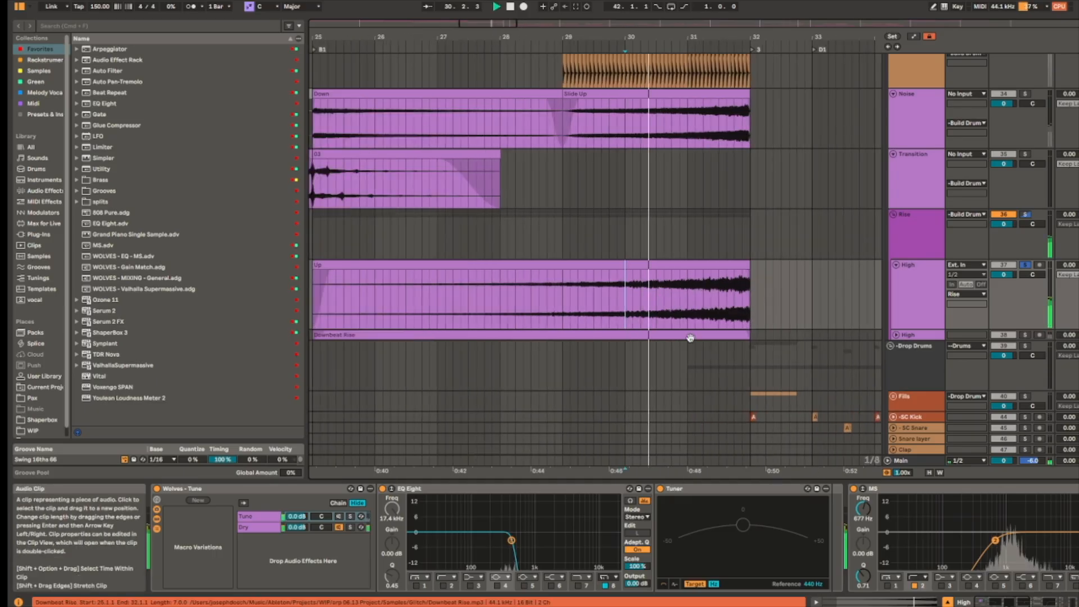
{"action": "scroll", "coordinate": [689, 337], "scroll_direction": "up", "scroll_amount": 3}
{"action": "left_click_drag", "start_coordinate": [710, 334], "coordinate": [848, 317]}
{"action": "key", "text": "space"}
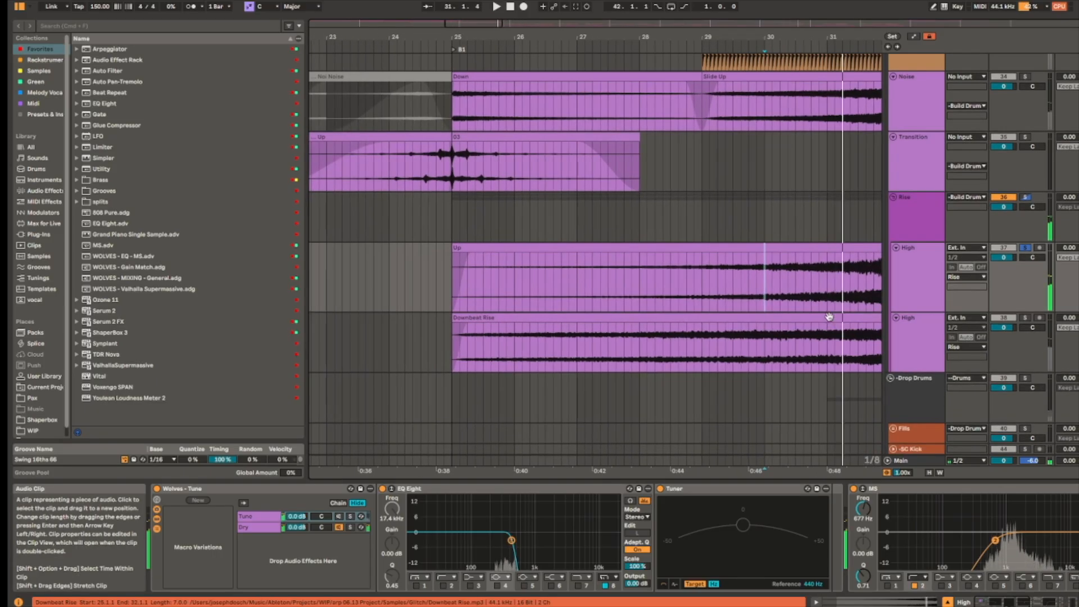
Step: Solo the lower High track and play its Downbeat Rise clip from bar 29
{"action": "left_click", "coordinate": [708, 337]}
{"action": "scroll", "coordinate": [701, 344], "scroll_direction": "right", "scroll_amount": 3}
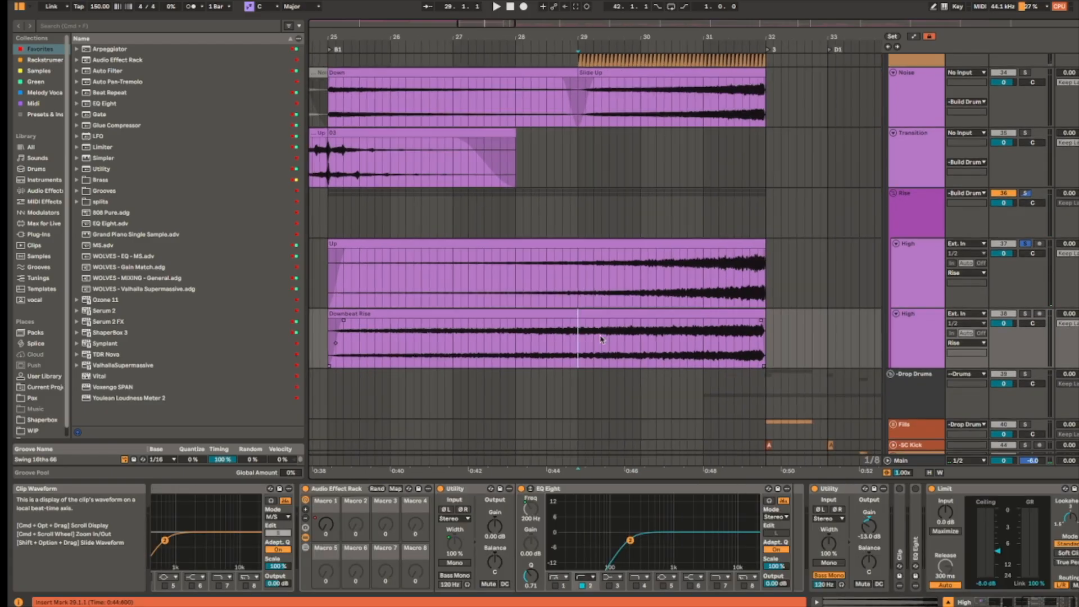
{"action": "key", "text": "space"}
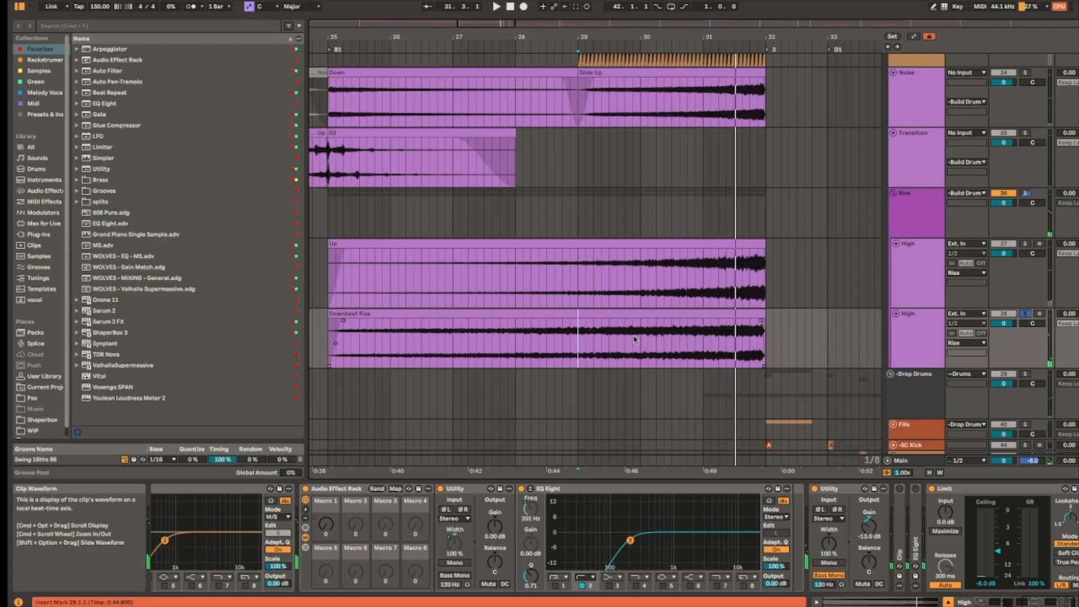
Step: Replay the Downbeat Rise clip from bar 29 while watching its Audio Effect Rack, Utility and EQ Eight
{"action": "left_click", "coordinate": [581, 315]}
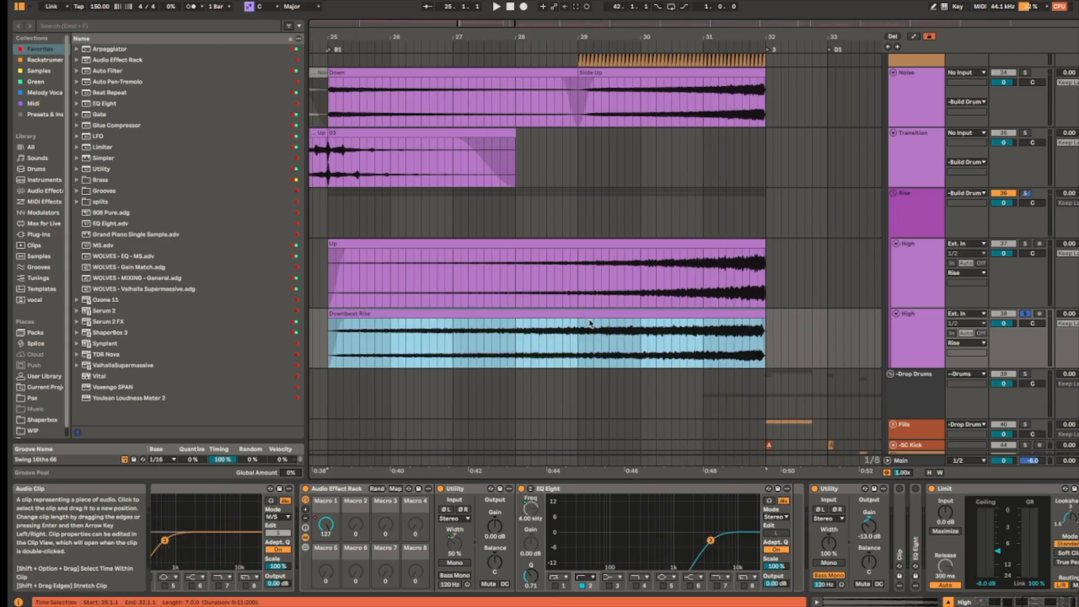
{"action": "left_click", "coordinate": [579, 351]}
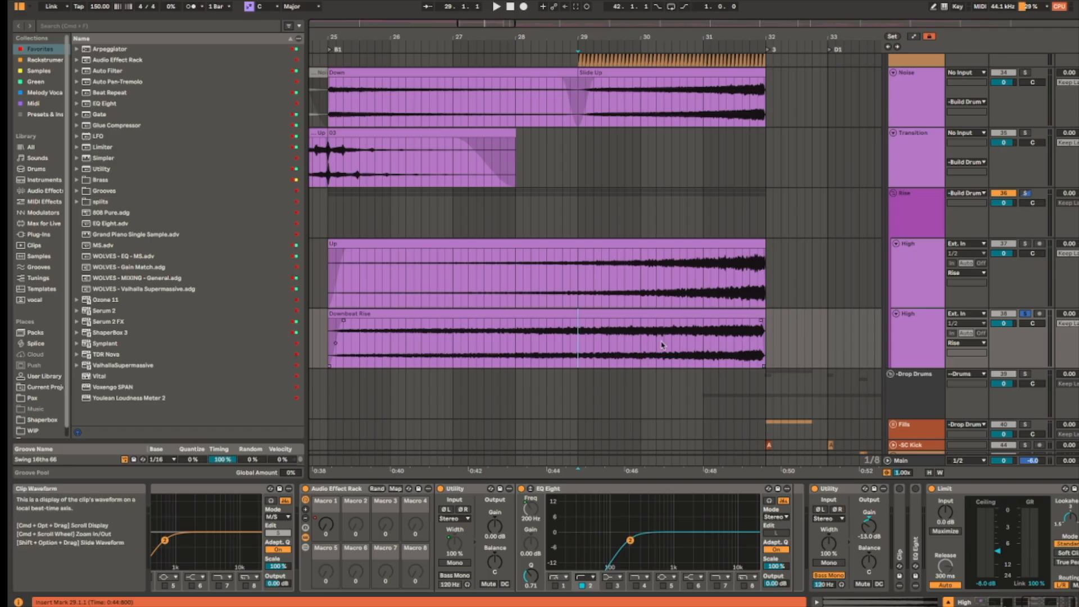
{"action": "key", "text": "space"}
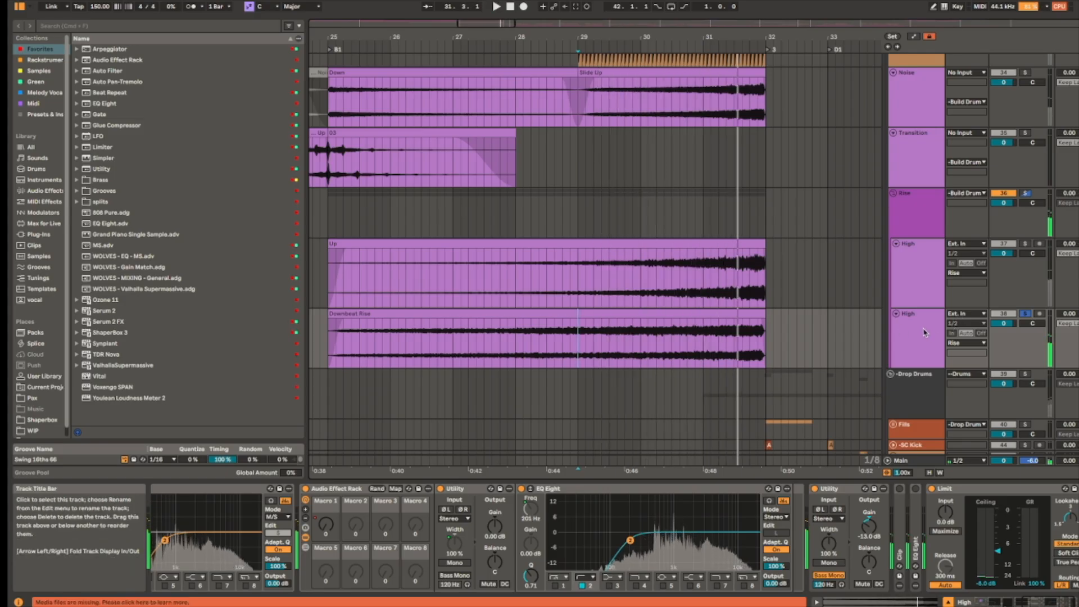
{"action": "key", "text": "space"}
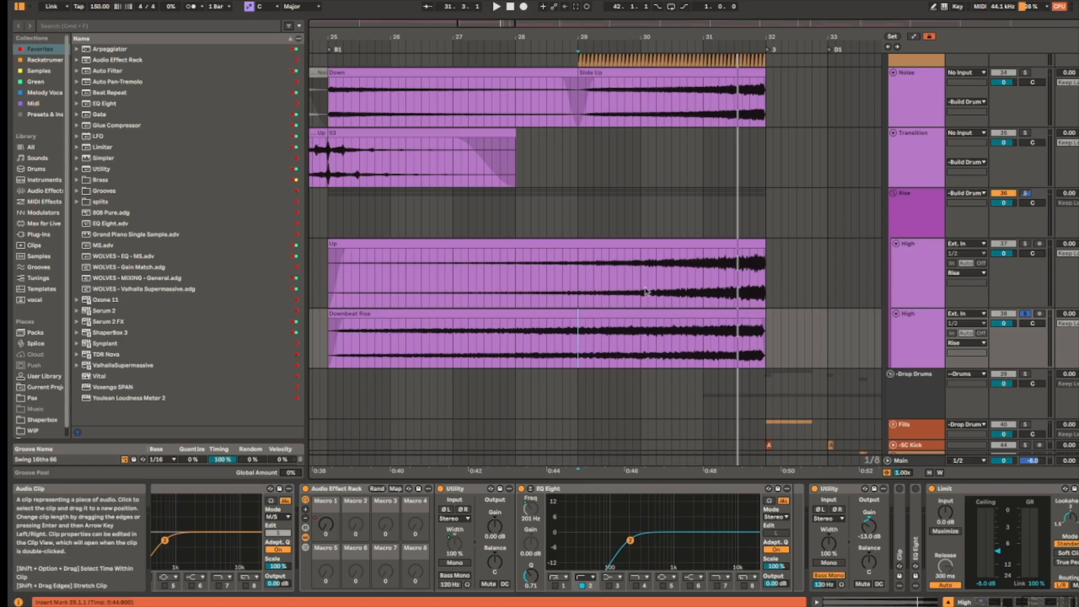
Step: Unfold the Verb track in the Samples group, solo it and play its Up clip from bar 29
{"action": "scroll", "coordinate": [650, 308], "scroll_direction": "right", "scroll_amount": 5}
{"action": "scroll", "coordinate": [658, 344], "scroll_direction": "down", "scroll_amount": 10}
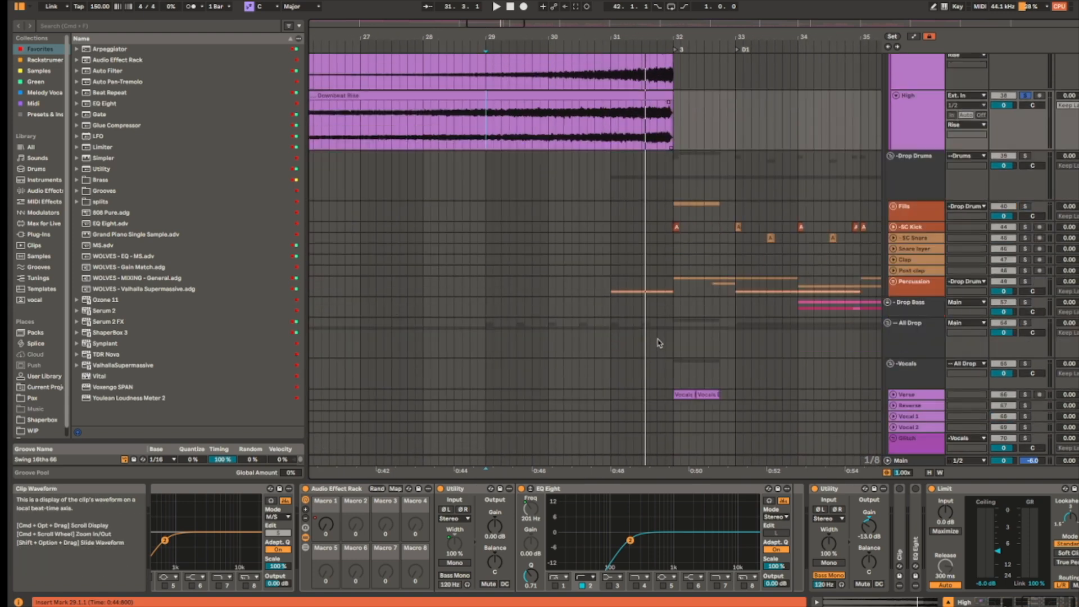
{"action": "key", "text": "u"}
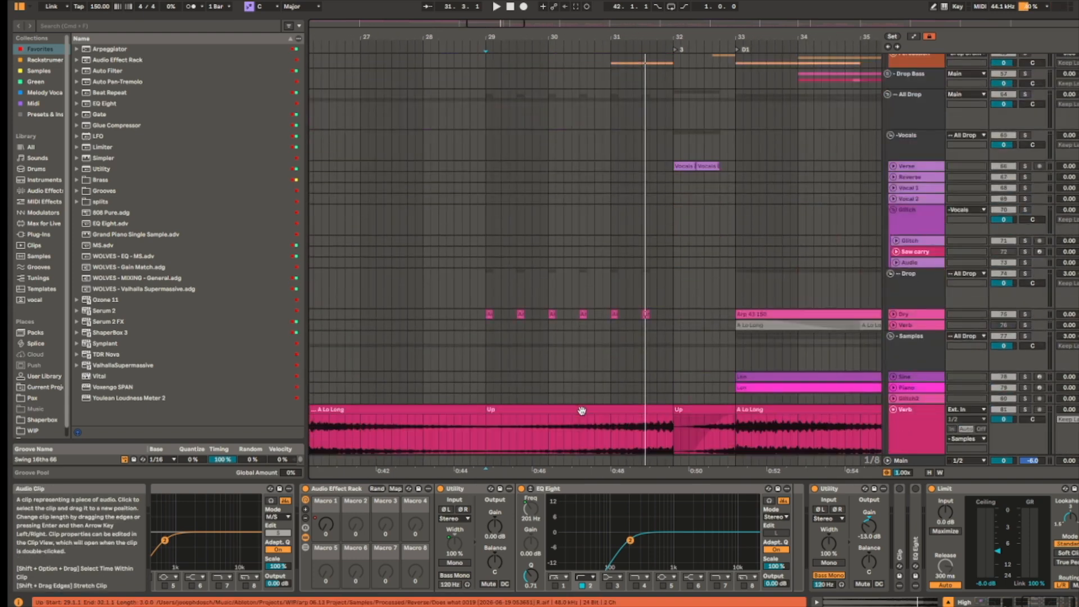
{"action": "left_click_drag", "start_coordinate": [581, 410], "coordinate": [592, 366]}
{"action": "left_click", "coordinate": [593, 367]}
{"action": "key", "text": "space"}
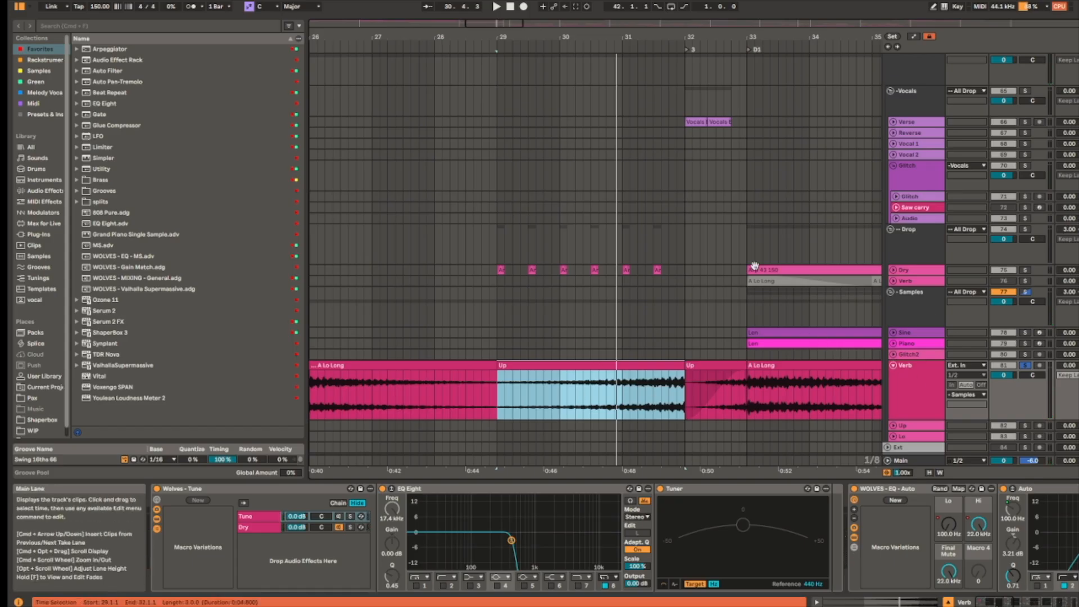
Step: Unfold and solo the Dry track in the Drop group, and play its short arp clips from bar 29
{"action": "scroll", "coordinate": [802, 271], "scroll_direction": "up", "scroll_amount": 3}
{"action": "left_click", "coordinate": [499, 286]}
{"action": "key", "text": "s"}
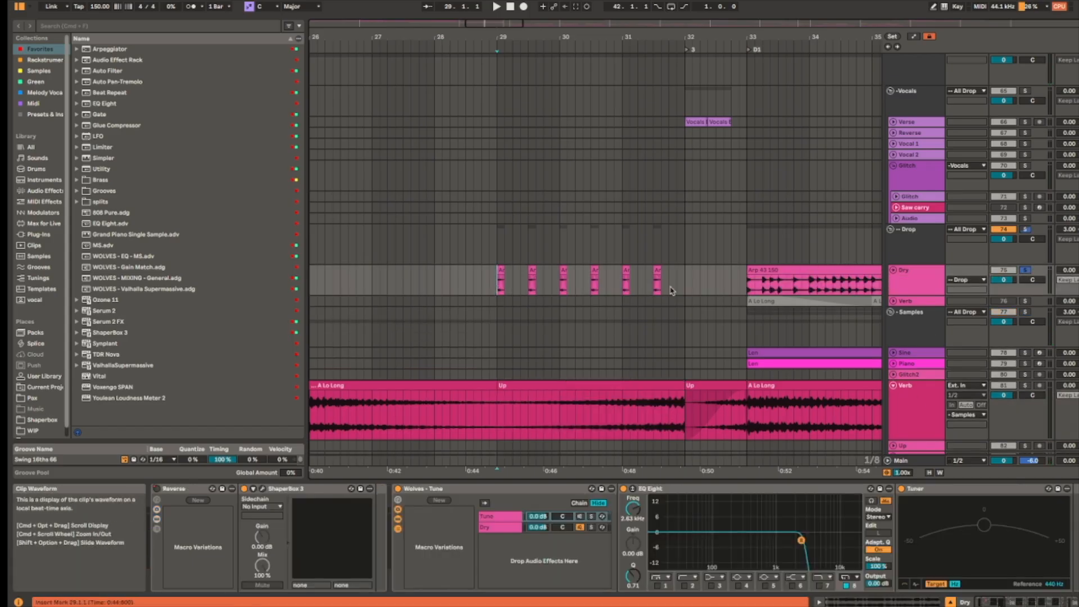
{"action": "key", "text": "space"}
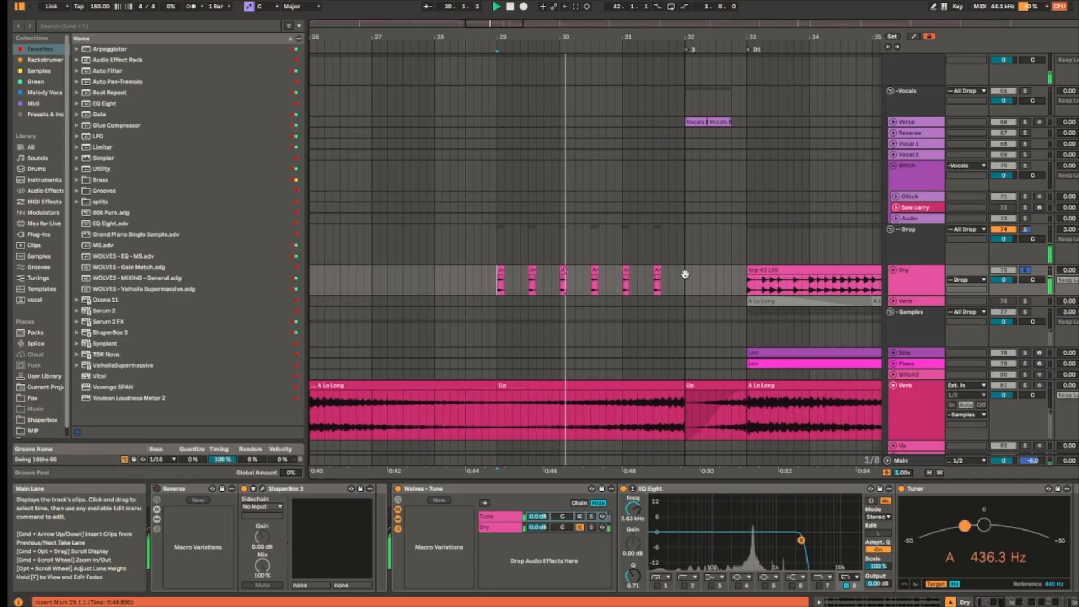
{"action": "scroll", "coordinate": [672, 276], "scroll_direction": "up", "scroll_amount": 5}
{"action": "scroll", "coordinate": [650, 282], "scroll_direction": "down", "scroll_amount": 5}
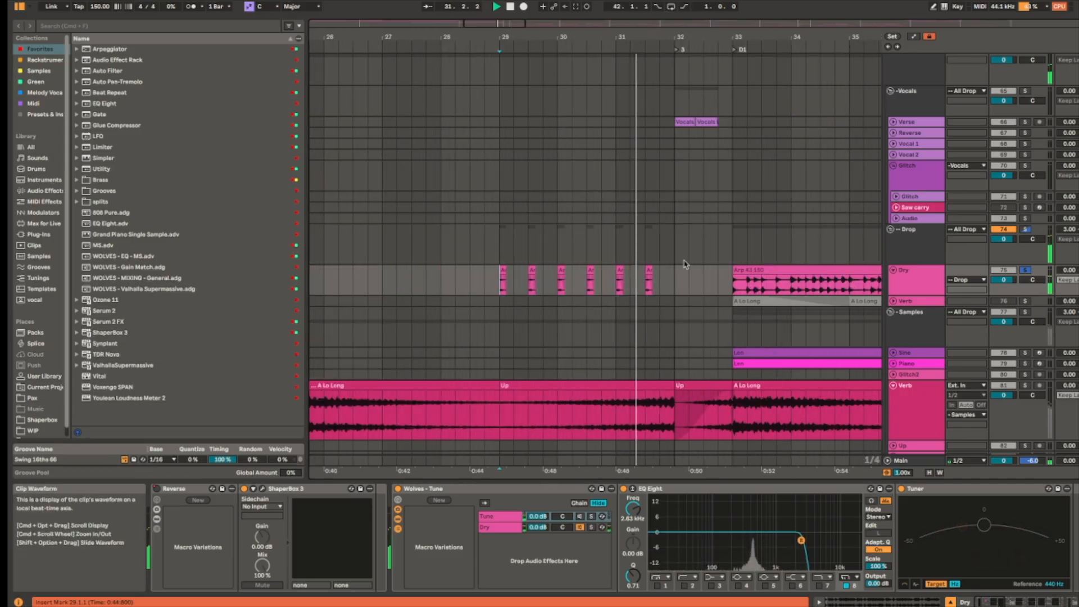
{"action": "scroll", "coordinate": [686, 263], "scroll_direction": "up", "scroll_amount": 2}
{"action": "scroll", "coordinate": [703, 256], "scroll_direction": "right", "scroll_amount": 3}
{"action": "key", "text": "space"}
Step: Unfold and solo the Verse vocal track, and play its first clip from bar 32
{"action": "scroll", "coordinate": [611, 157], "scroll_direction": "up", "scroll_amount": 4}
{"action": "left_click", "coordinate": [610, 158]}
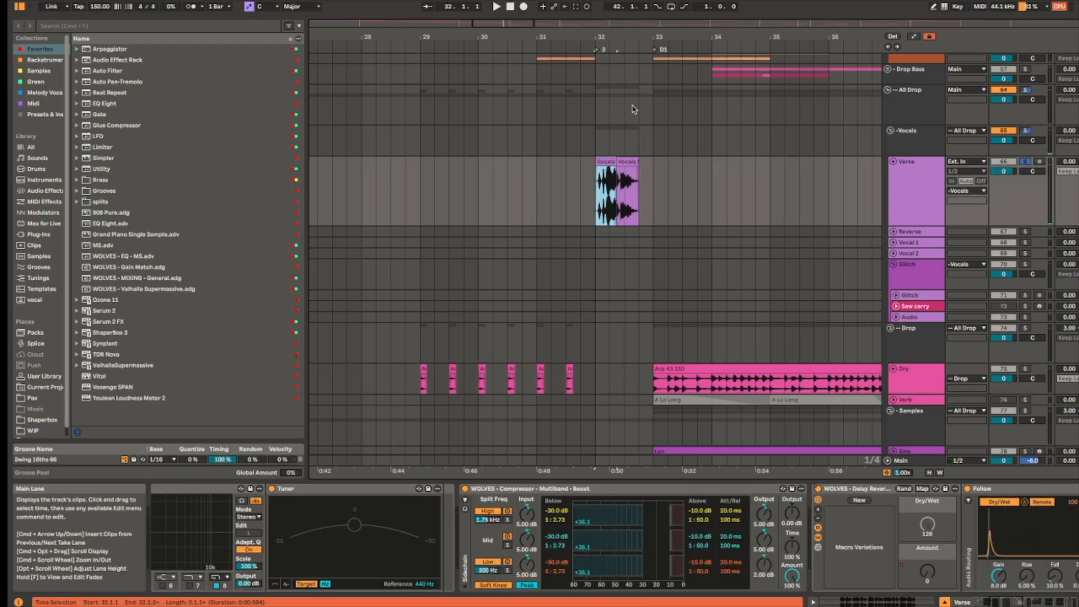
{"action": "key", "text": "space"}
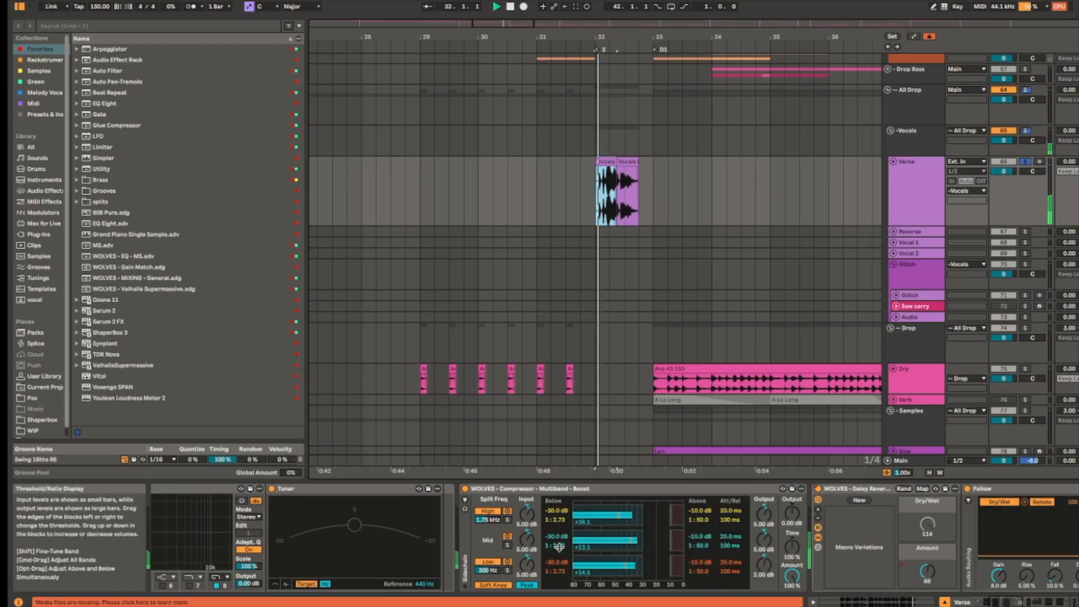
{"action": "key", "text": "space"}
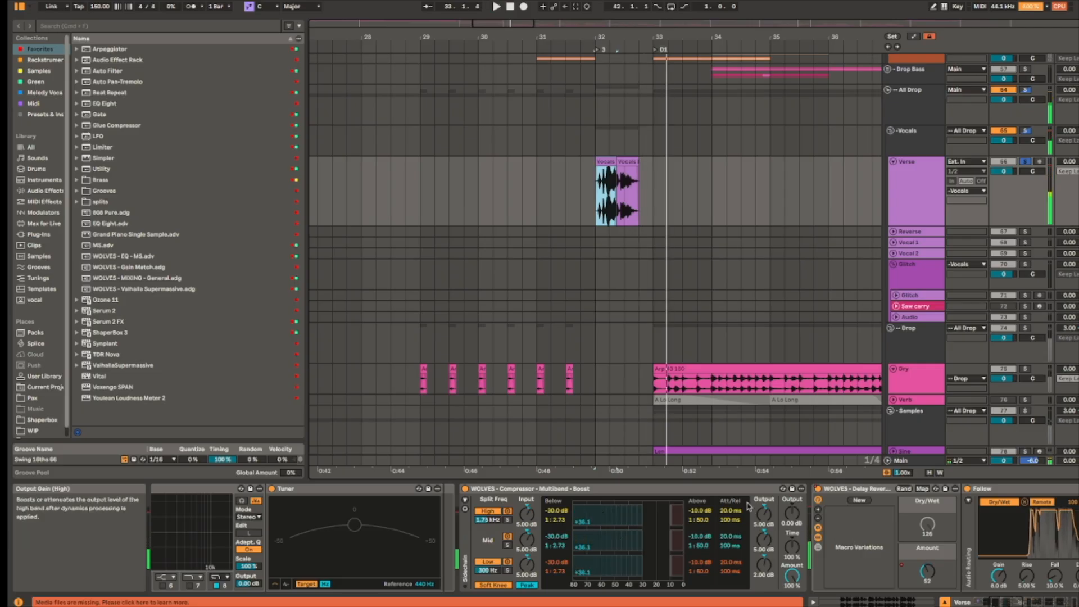
Step: Examine the Verse track's effect chain from the Multiband Boost compressor through Follow and Delay to WOLVES - Reverb
{"action": "left_click", "coordinate": [743, 493]}
{"action": "scroll", "coordinate": [731, 534], "scroll_direction": "right", "scroll_amount": 10}
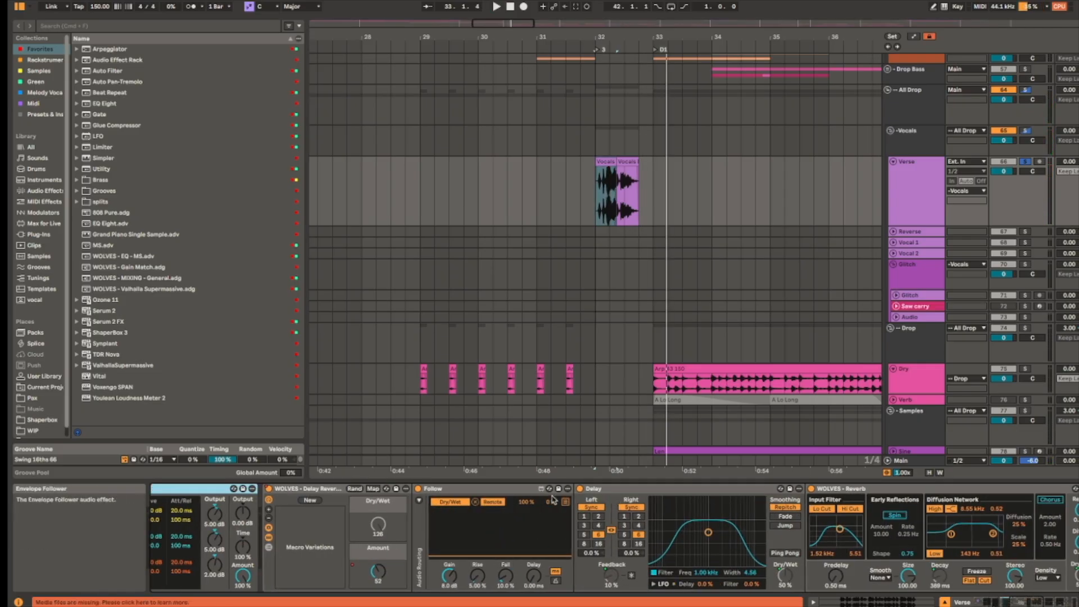
{"action": "left_click", "coordinate": [530, 492]}
{"action": "left_click", "coordinate": [708, 492]}
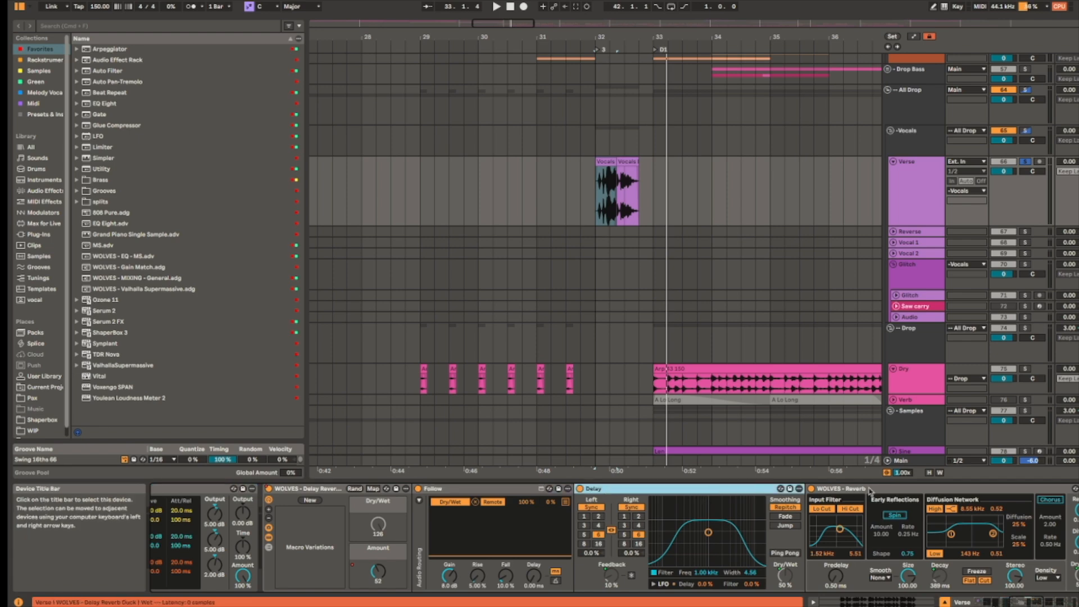
{"action": "left_click", "coordinate": [893, 492]}
Step: Select the first Vocals Ext 2 clip and replay it from bar 32 while watching the Follow, Delay and Reverb devices
{"action": "scroll", "coordinate": [610, 181], "scroll_direction": "up", "scroll_amount": 4}
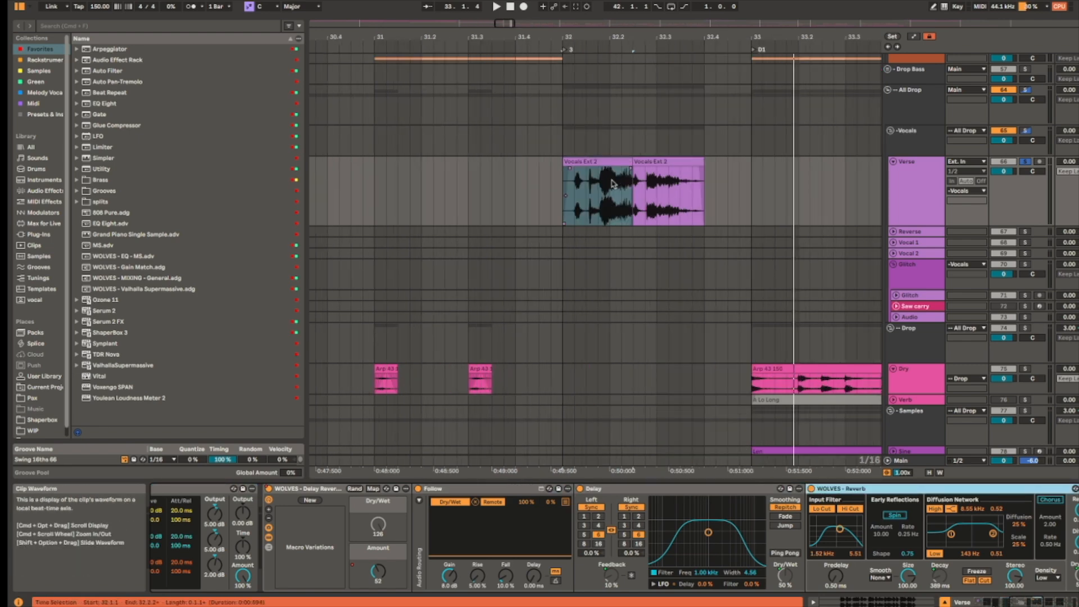
{"action": "left_click", "coordinate": [610, 162]}
{"action": "scroll", "coordinate": [615, 169], "scroll_direction": "up", "scroll_amount": 3}
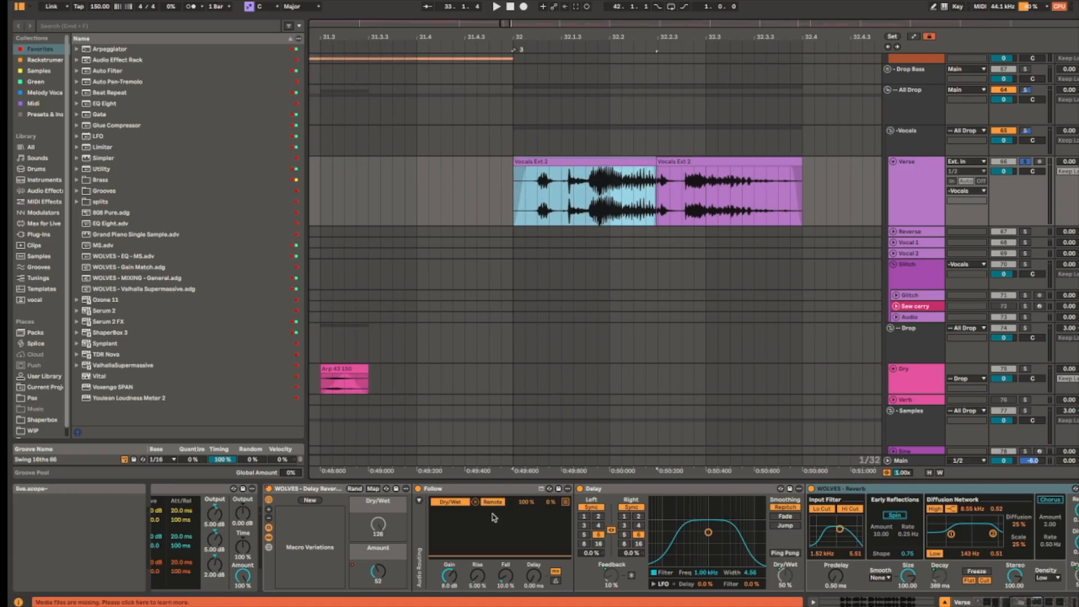
{"action": "left_click", "coordinate": [607, 216]}
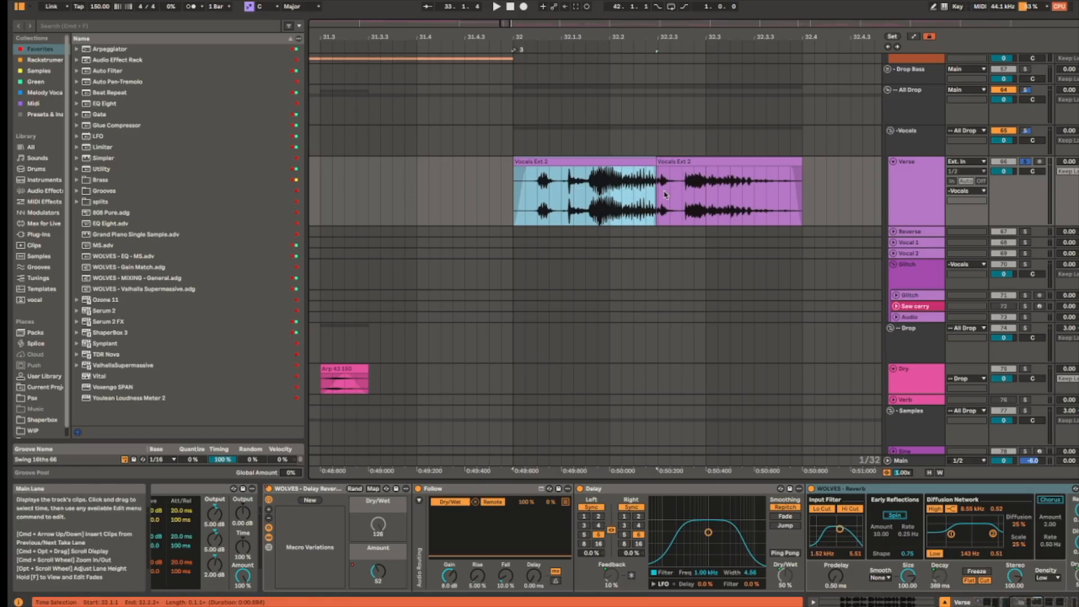
{"action": "key", "text": "space"}
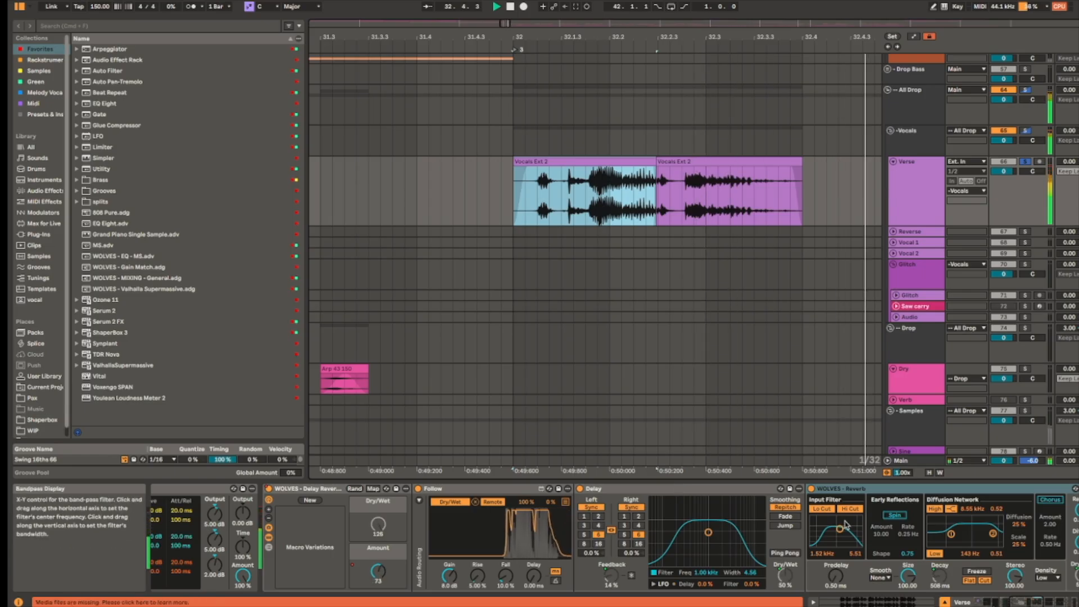
Step: Select the Verse track's Follow device and replay the first Vocals Ext 2 clip from bar 32 to watch its modulation
{"action": "key", "text": "space"}
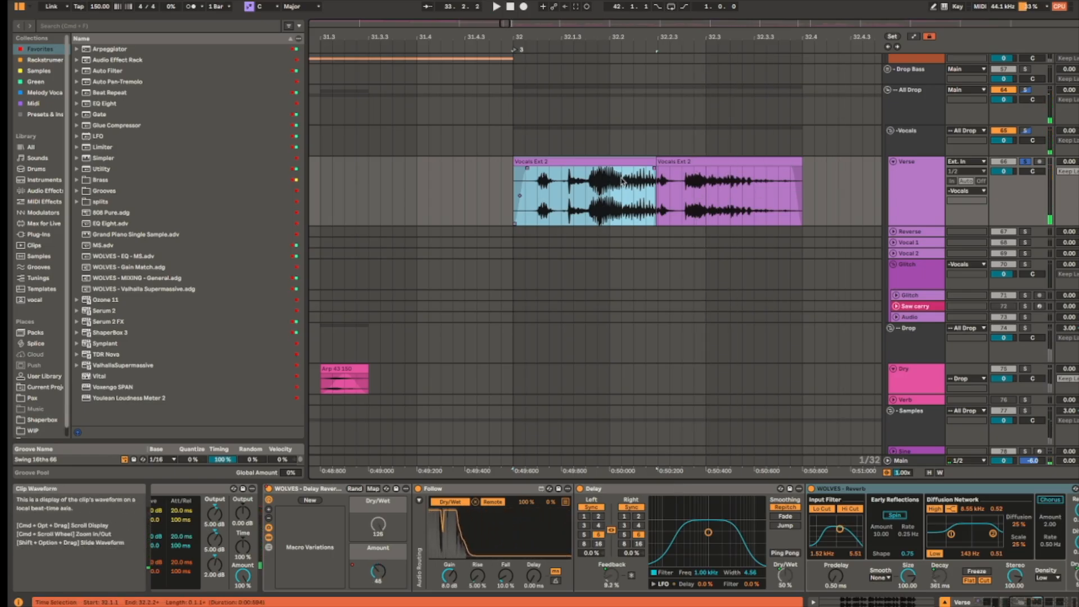
{"action": "scroll", "coordinate": [714, 236], "scroll_direction": "down", "scroll_amount": 3}
{"action": "scroll", "coordinate": [674, 281], "scroll_direction": "up", "scroll_amount": 5}
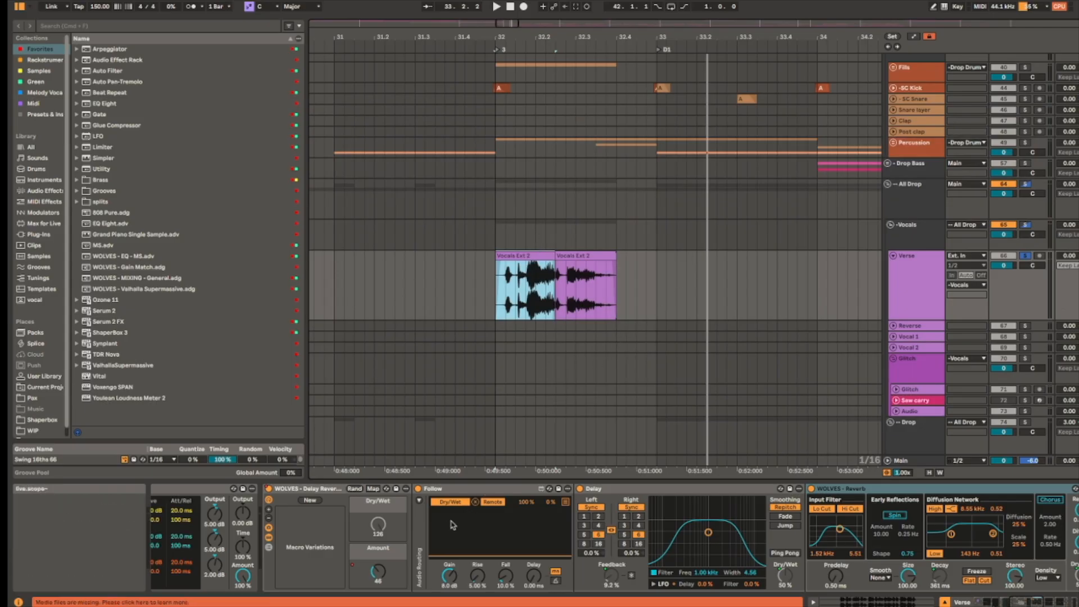
{"action": "left_click", "coordinate": [489, 490]}
{"action": "left_click", "coordinate": [589, 284]}
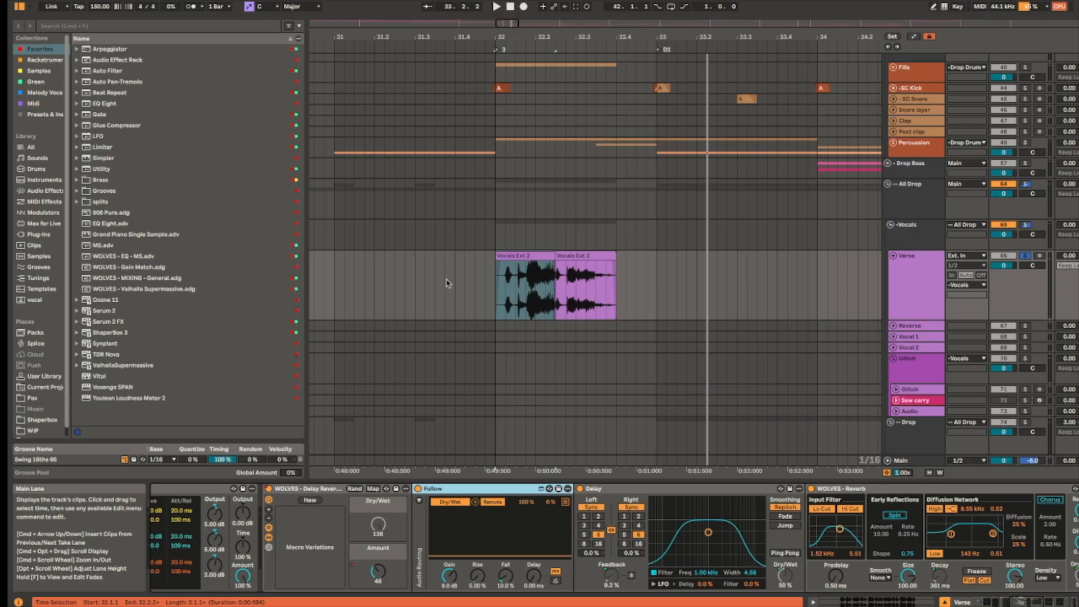
{"action": "left_click", "coordinate": [530, 264]}
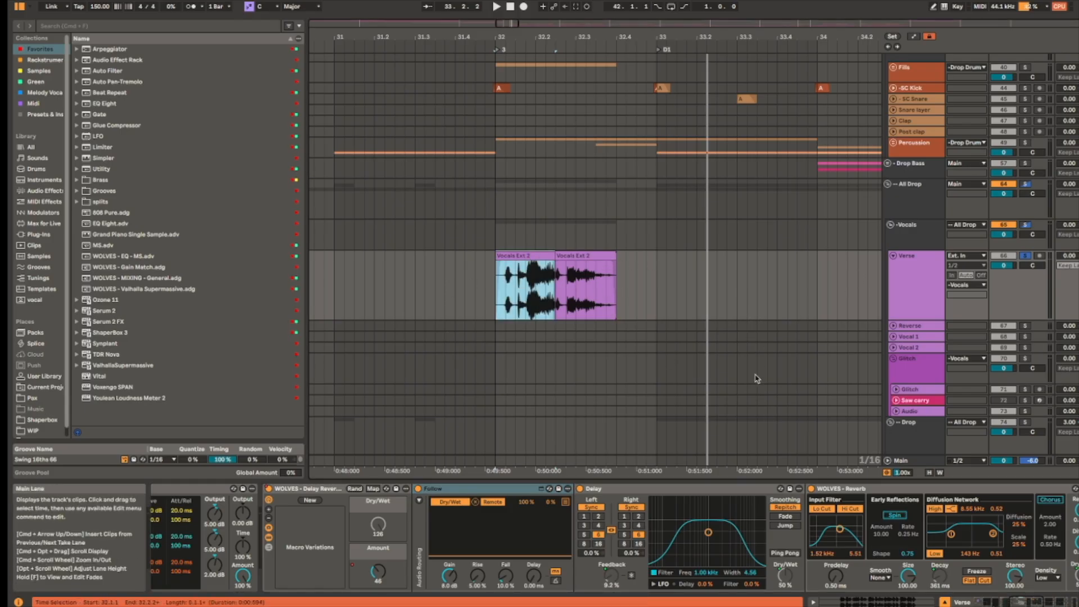
{"action": "key", "text": "space"}
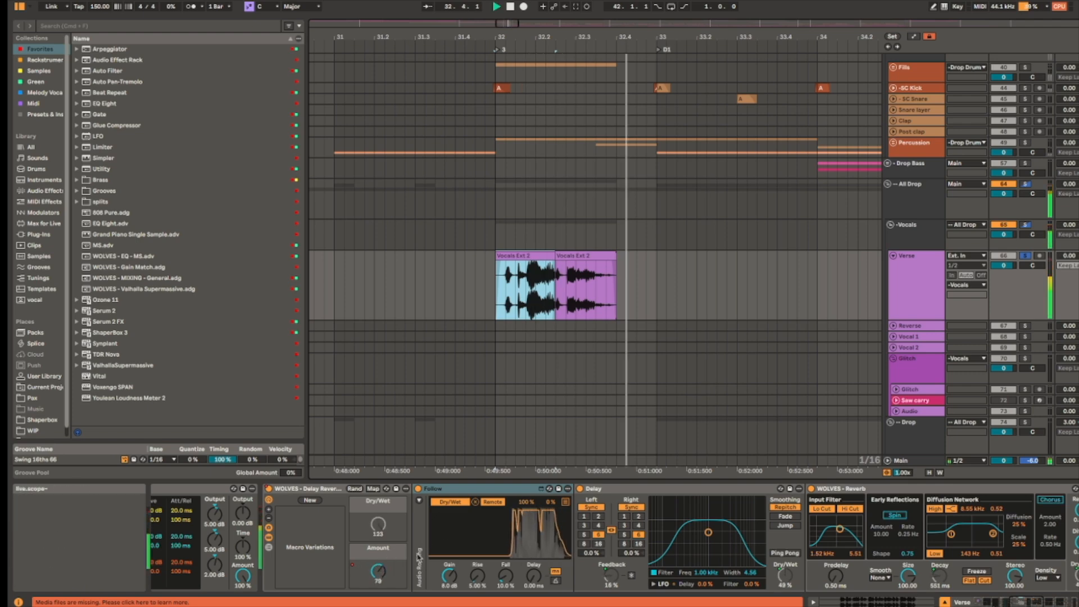
Step: Select the WOLVES - Reverb device on the Verse track and turn off the track's solo
{"action": "left_click_drag", "start_coordinate": [758, 238], "coordinate": [665, 216]}
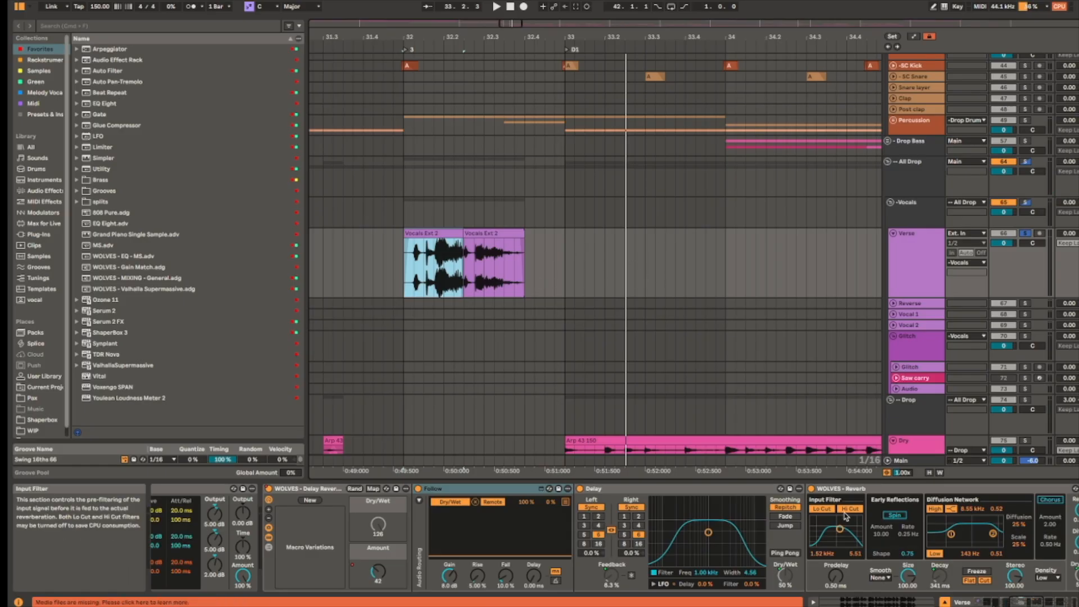
{"action": "left_click", "coordinate": [899, 488]}
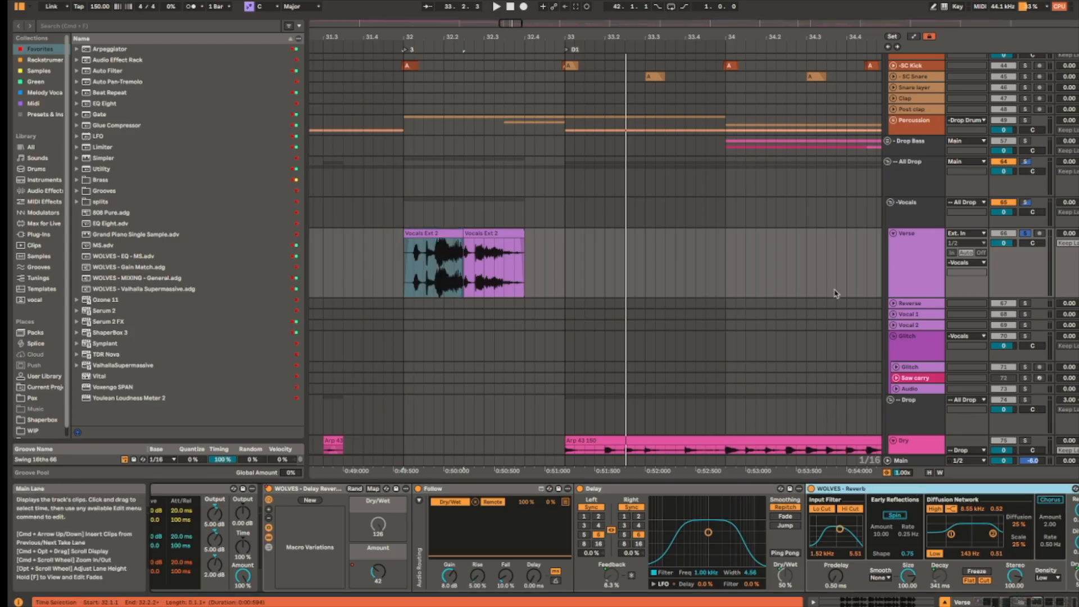
{"action": "left_click_drag", "start_coordinate": [611, 215], "coordinate": [575, 256]}
{"action": "left_click", "coordinate": [1025, 274]}
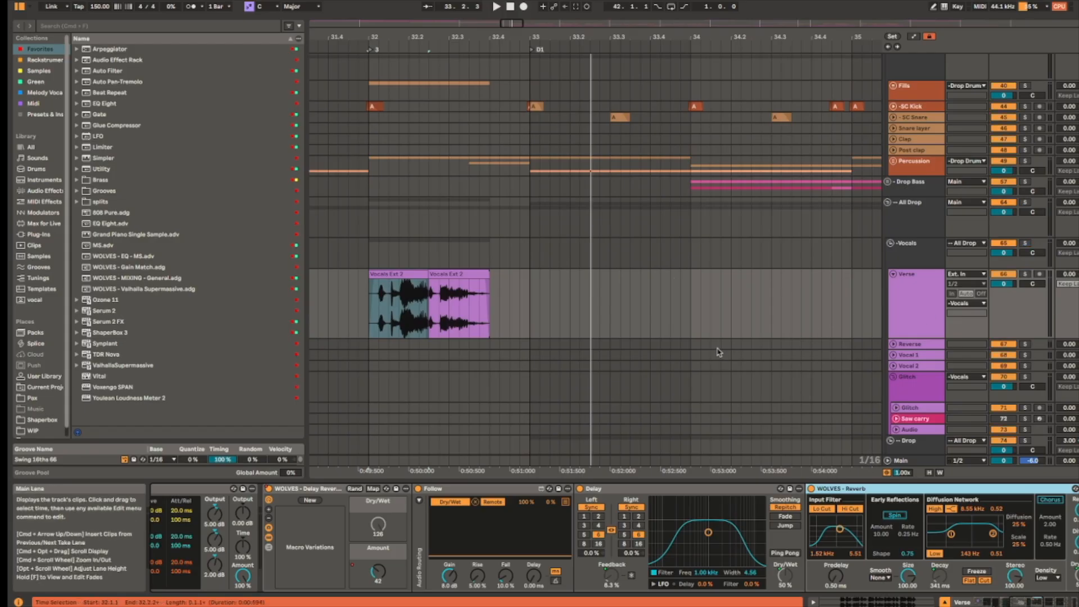
Step: Play the full arrangement from bar 32 into the D1 drop section
{"action": "scroll", "coordinate": [714, 356], "scroll_direction": "down", "scroll_amount": 5}
{"action": "scroll", "coordinate": [646, 281], "scroll_direction": "down", "scroll_amount": 5}
{"action": "left_click_drag", "start_coordinate": [719, 152], "coordinate": [506, 290]}
{"action": "scroll", "coordinate": [543, 262], "scroll_direction": "down", "scroll_amount": 4}
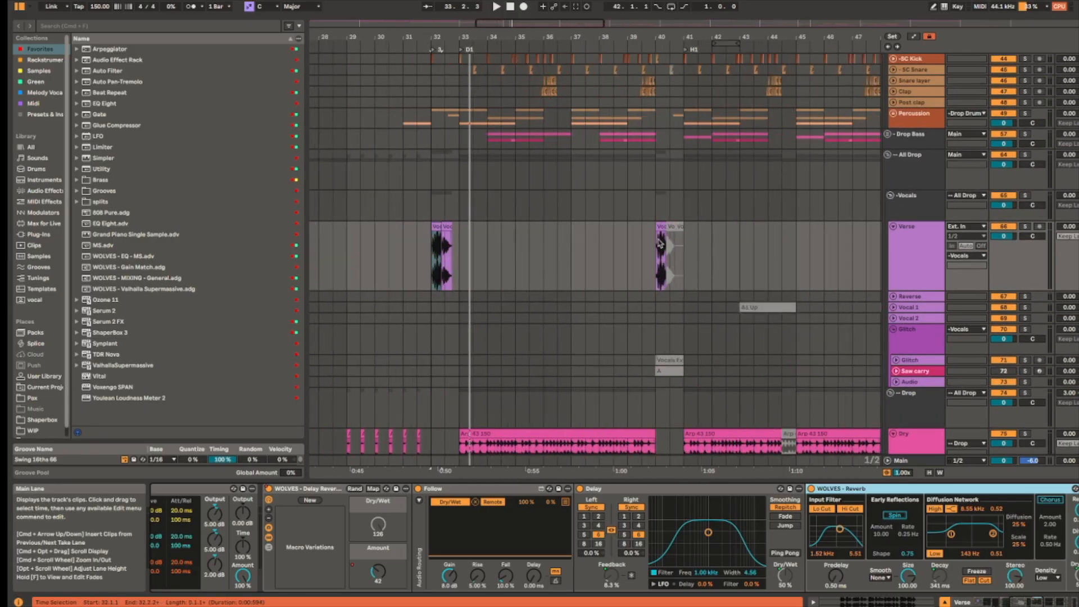
{"action": "key", "text": "space"}
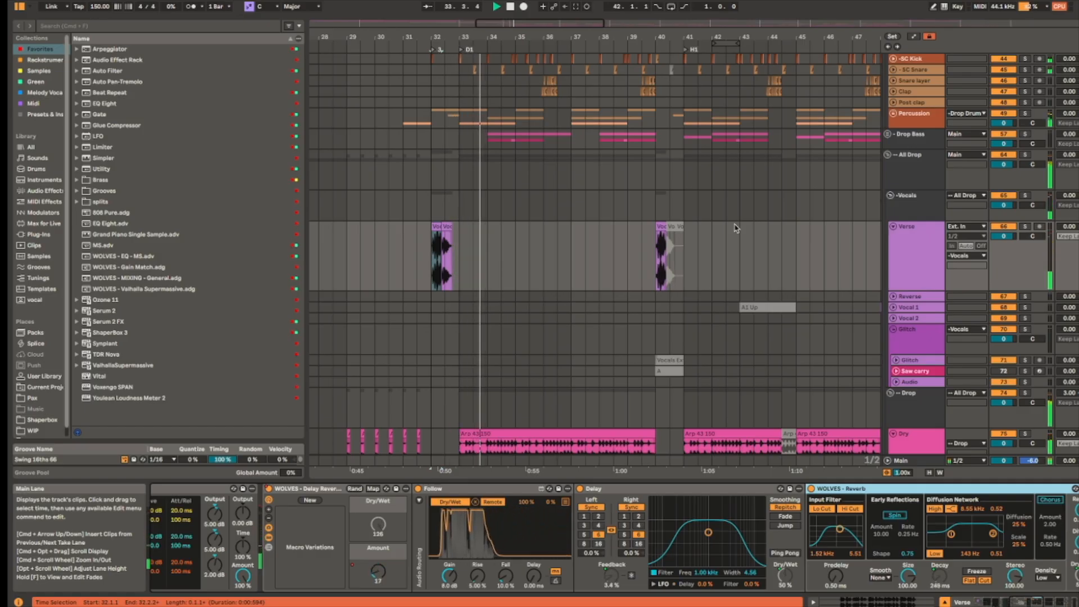
Step: Select the Dry track in the Drop group and examine its effect chain through to the Limit and Envelope Follower devices during playback
{"action": "scroll", "coordinate": [766, 306], "scroll_direction": "down", "scroll_amount": 5}
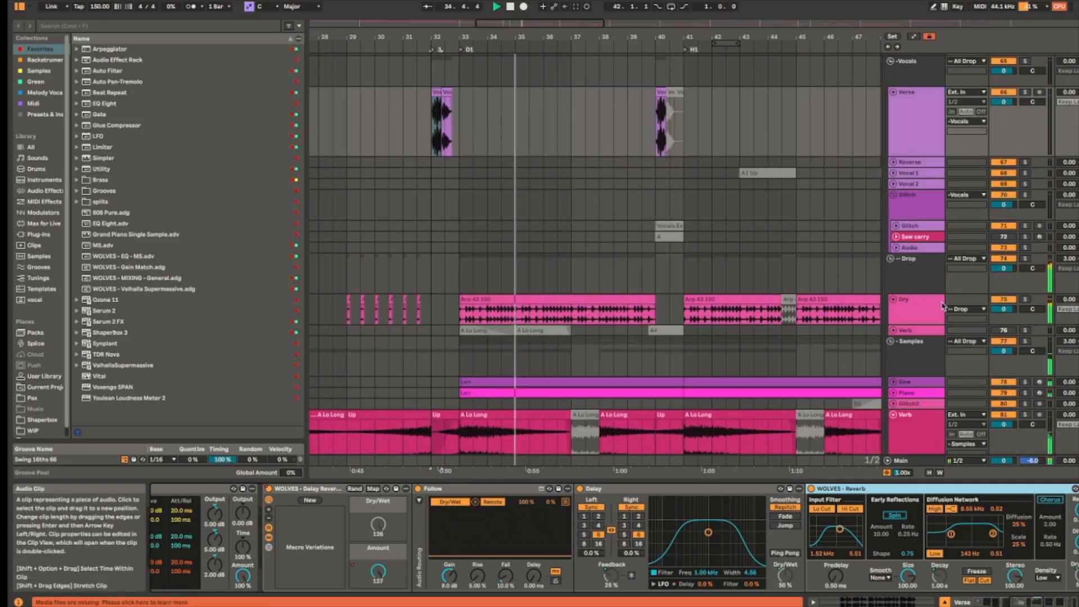
{"action": "left_click", "coordinate": [916, 307]}
{"action": "scroll", "coordinate": [541, 546], "scroll_direction": "right", "scroll_amount": 10}
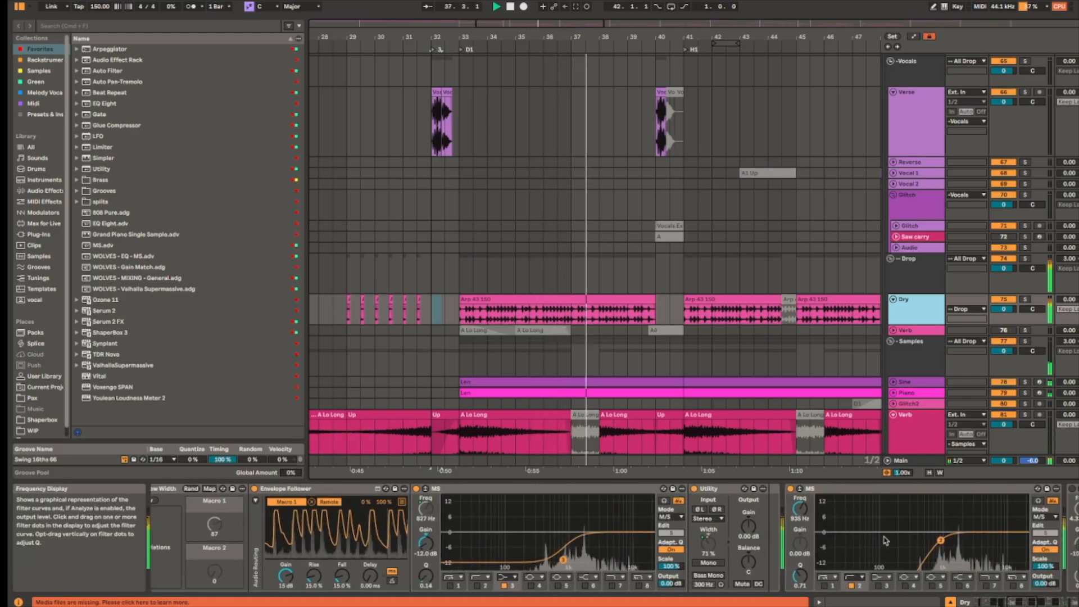
{"action": "scroll", "coordinate": [614, 547], "scroll_direction": "right", "scroll_amount": 5}
{"action": "scroll", "coordinate": [614, 548], "scroll_direction": "right", "scroll_amount": 4}
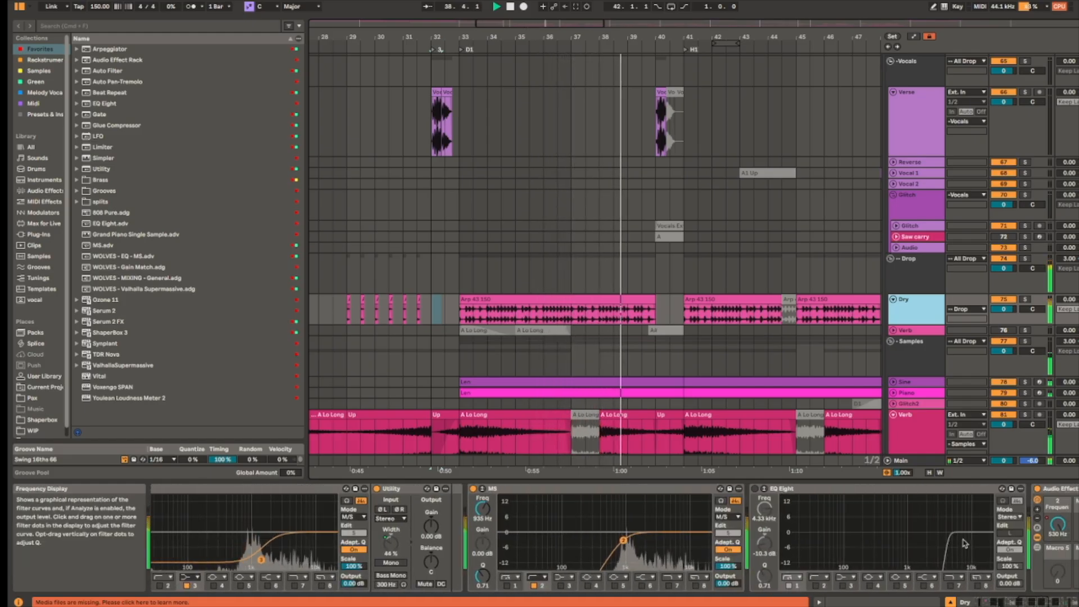
{"action": "scroll", "coordinate": [614, 548], "scroll_direction": "right", "scroll_amount": 6}
{"action": "scroll", "coordinate": [909, 544], "scroll_direction": "right", "scroll_amount": 5}
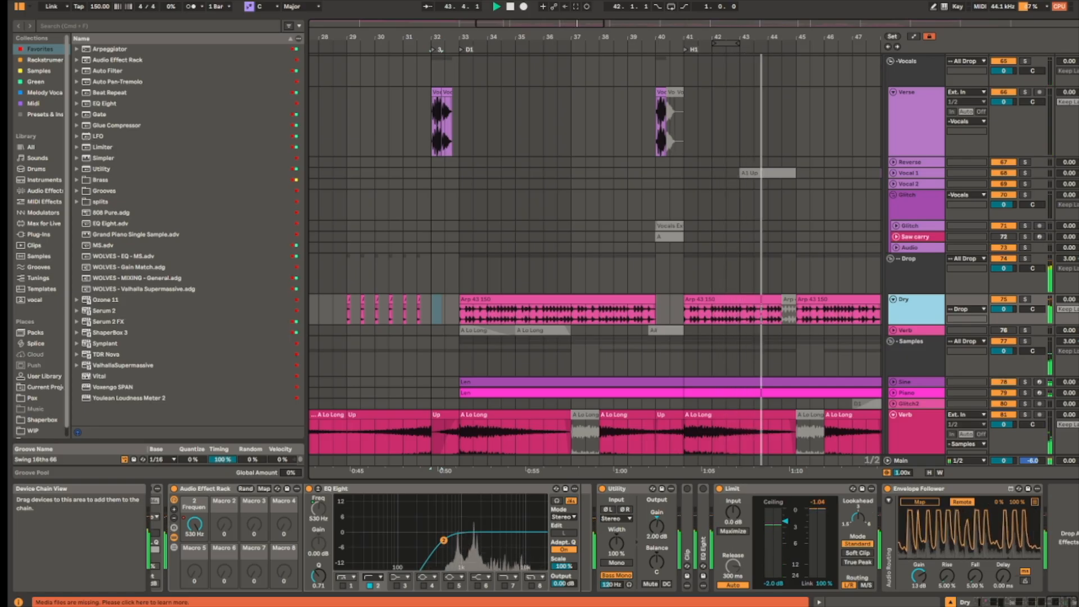
Step: Select the Drop group track and examine its effect chain from WOLVES - Saturator through the Delay Verb rack to WOLVES - Reverb
{"action": "scroll", "coordinate": [877, 367], "scroll_direction": "down", "scroll_amount": 4}
{"action": "scroll", "coordinate": [877, 367], "scroll_direction": "right", "scroll_amount": 5}
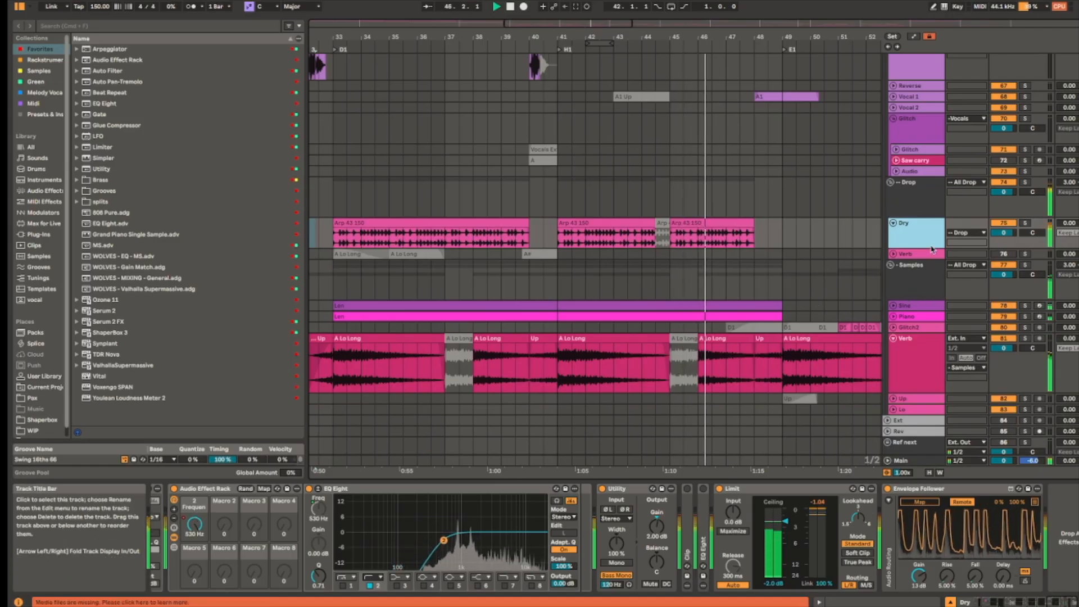
{"action": "left_click", "coordinate": [916, 194]}
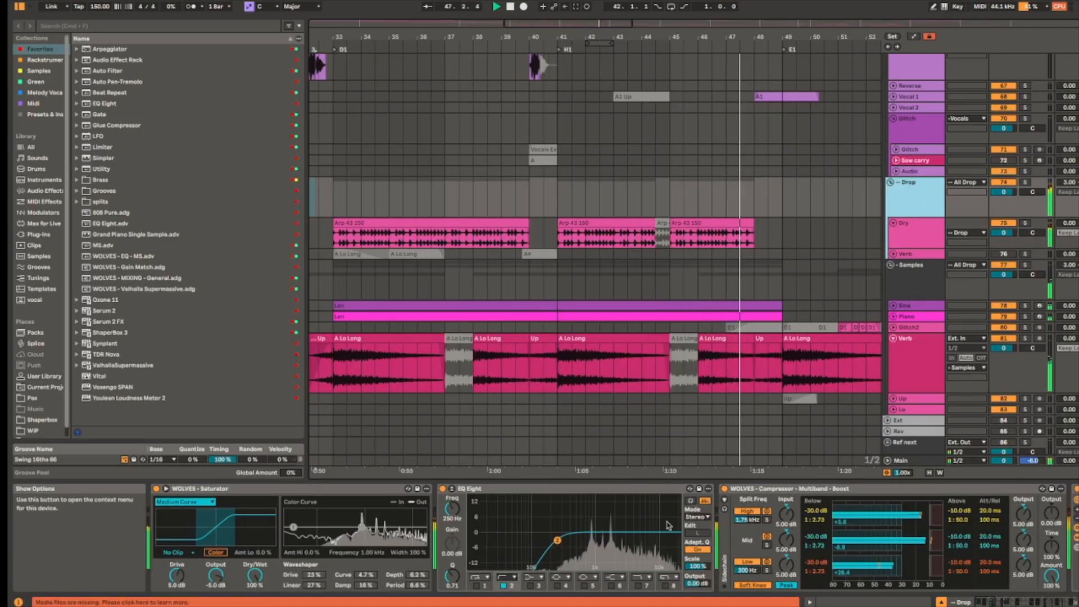
{"action": "scroll", "coordinate": [676, 524], "scroll_direction": "right", "scroll_amount": 6}
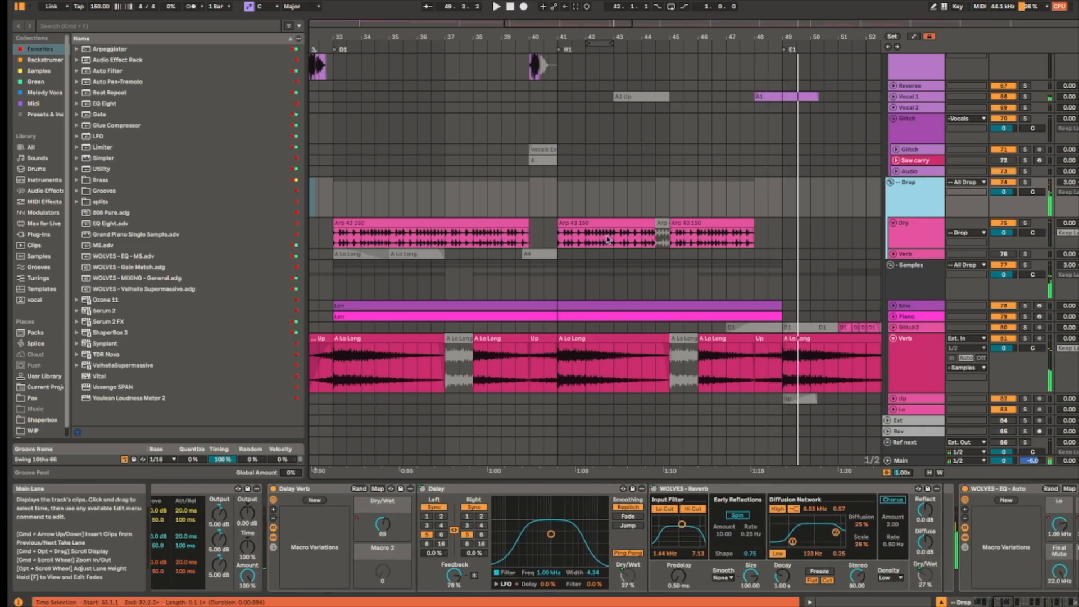
Step: Solo the Drop Drums group and play it from bar 33
{"action": "scroll", "coordinate": [607, 239], "scroll_direction": "left", "scroll_amount": 5}
{"action": "scroll", "coordinate": [607, 239], "scroll_direction": "up", "scroll_amount": 10}
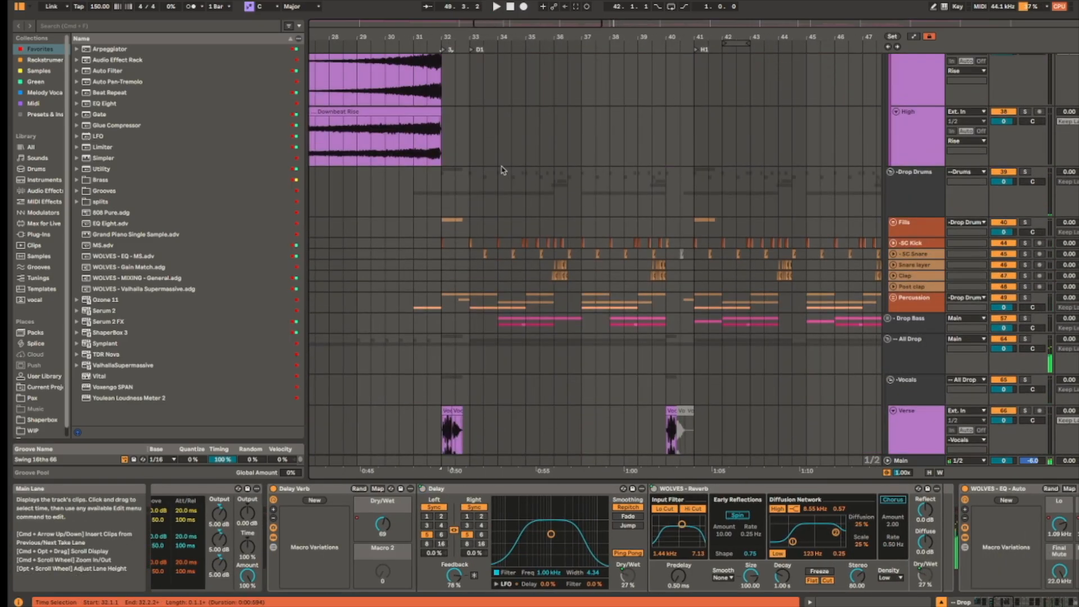
{"action": "left_click", "coordinate": [476, 180]}
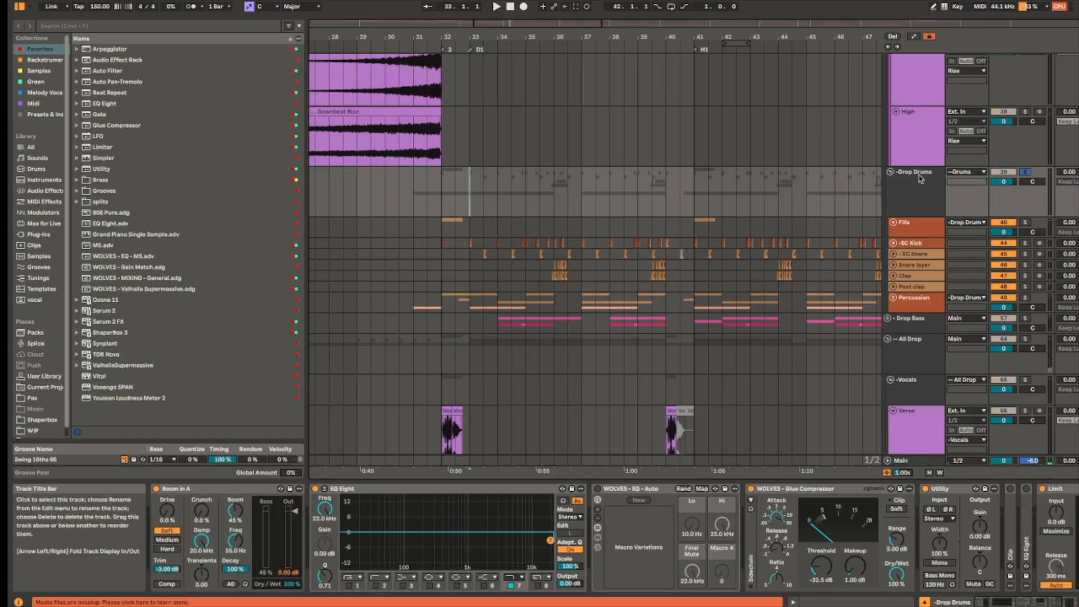
{"action": "key", "text": "space"}
{"action": "scroll", "coordinate": [921, 231], "scroll_direction": "down", "scroll_amount": 2}
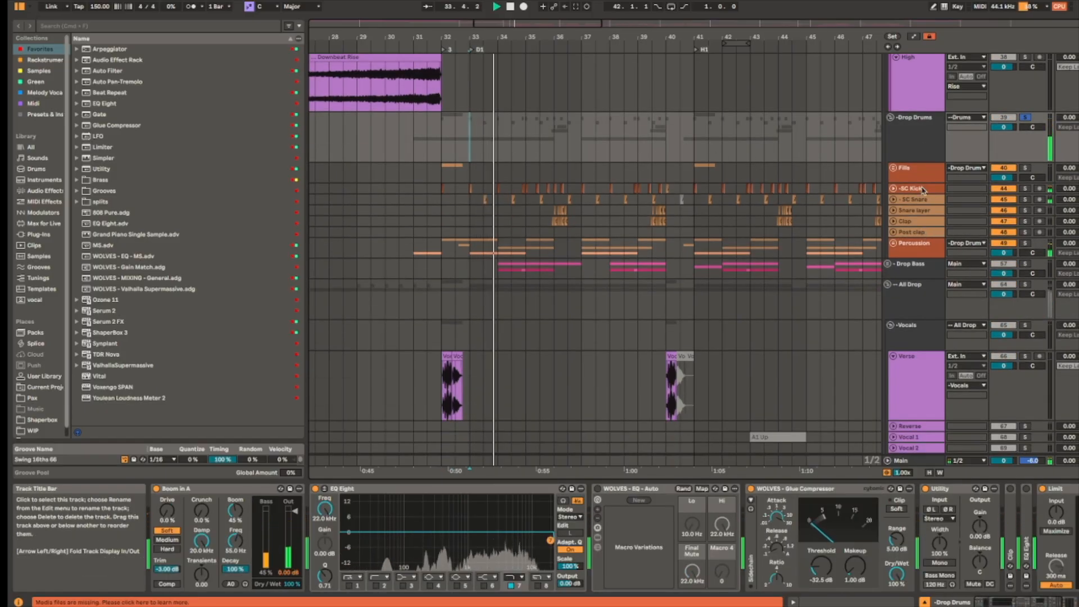
Step: Unfold the SC Kick track and the Fills group, and enlarge the Tom track within Fills
{"action": "left_click", "coordinate": [893, 188]}
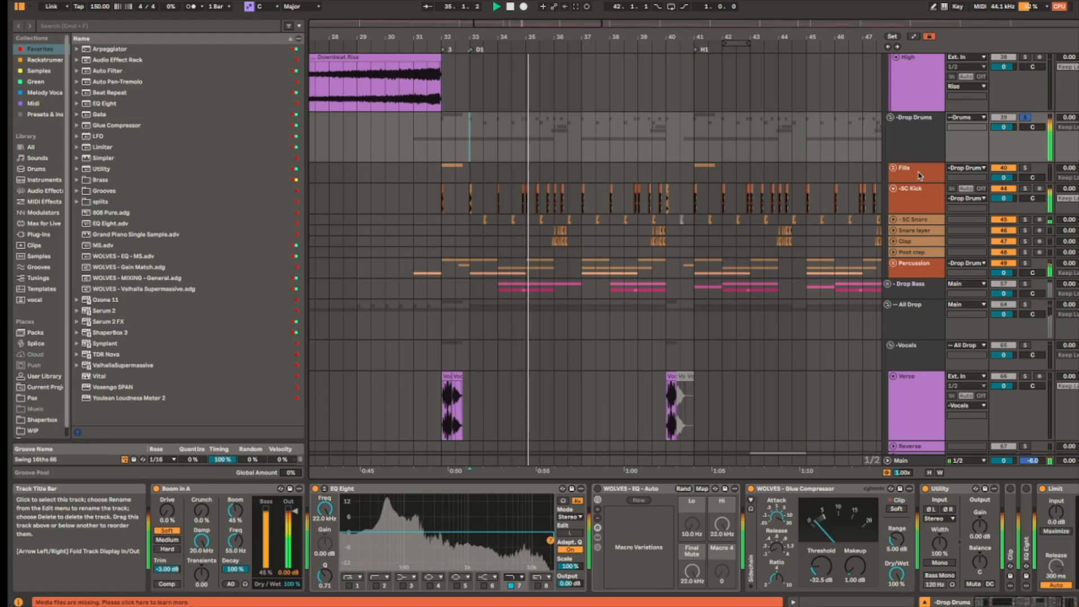
{"action": "left_click", "coordinate": [893, 168]}
{"action": "scroll", "coordinate": [681, 238], "scroll_direction": "up", "scroll_amount": 4}
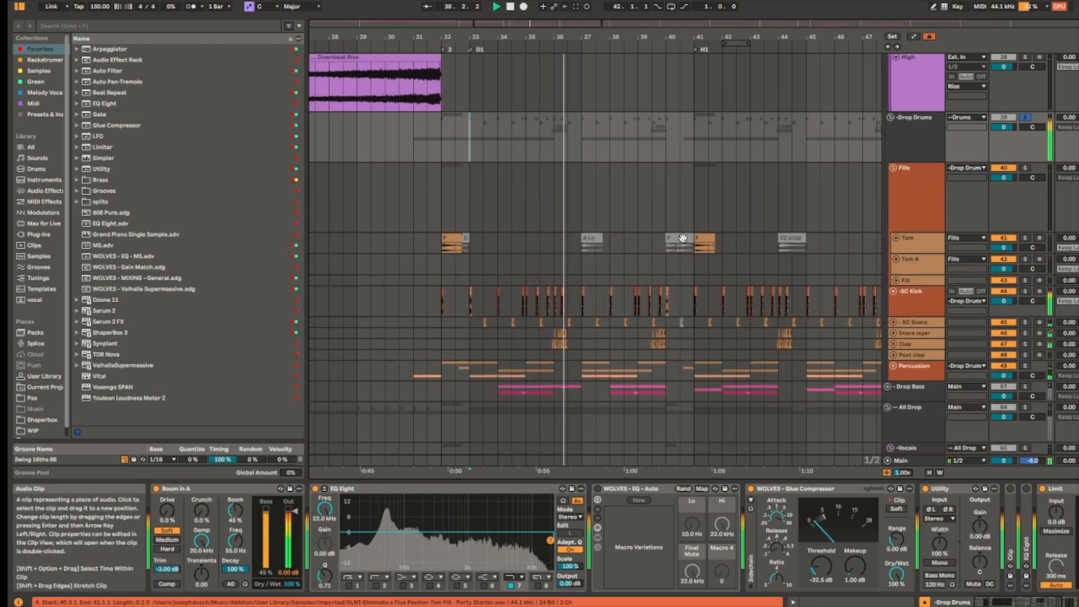
{"action": "scroll", "coordinate": [547, 285], "scroll_direction": "down", "scroll_amount": 4}
{"action": "scroll", "coordinate": [553, 289], "scroll_direction": "up", "scroll_amount": 5}
Step: Select the SC Kick track and play the soloed drop drums from its kick clip at bar 33
{"action": "left_click_drag", "start_coordinate": [552, 289], "coordinate": [717, 257]}
{"action": "key", "text": "space"}
{"action": "left_click", "coordinate": [919, 222]}
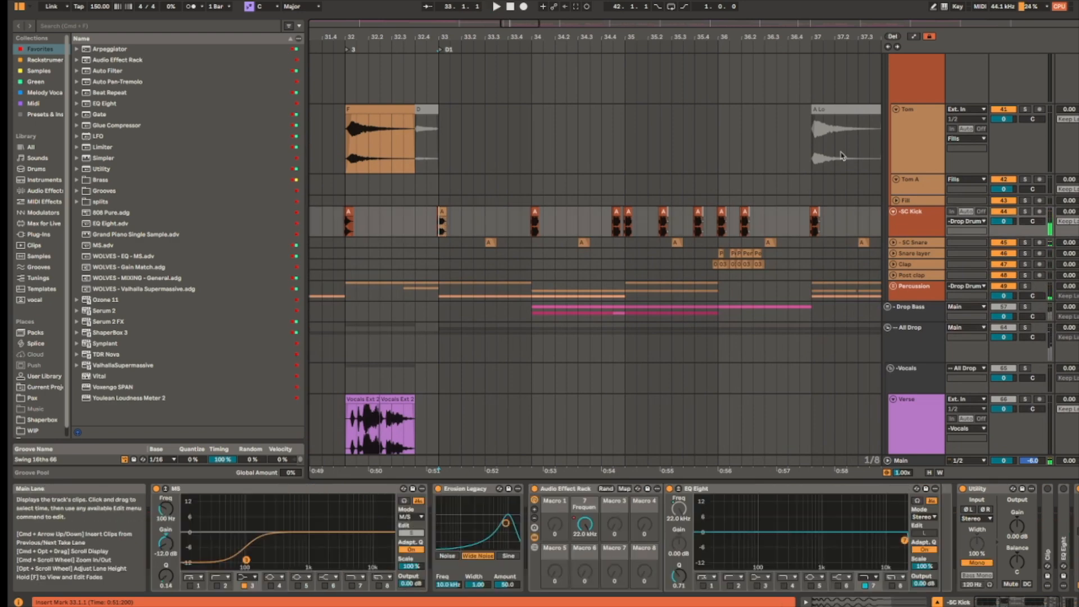
{"action": "key", "text": "space"}
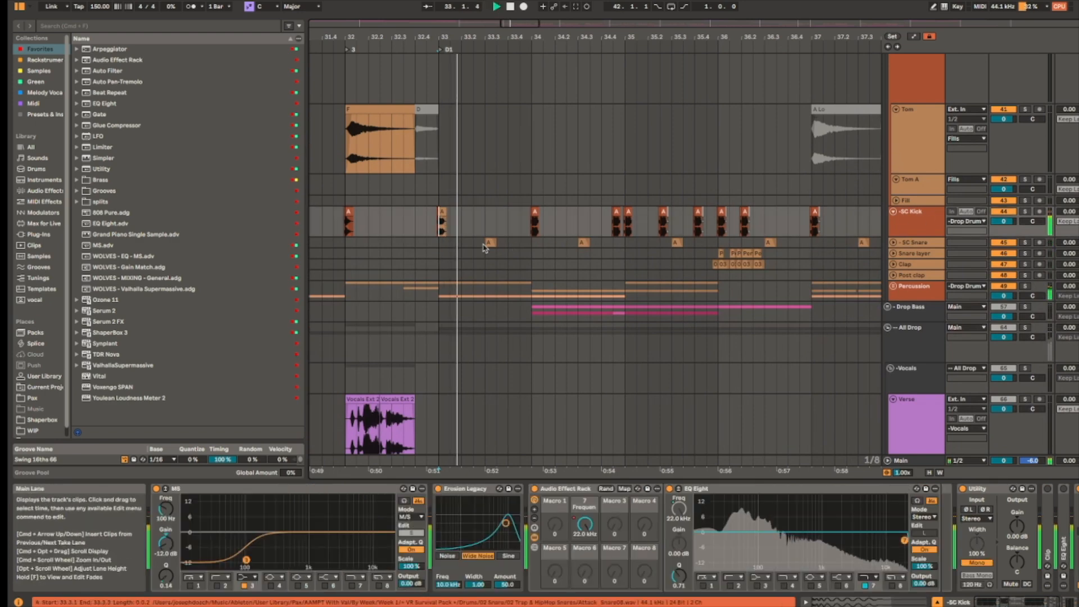
{"action": "scroll", "coordinate": [452, 222], "scroll_direction": "up", "scroll_amount": 5}
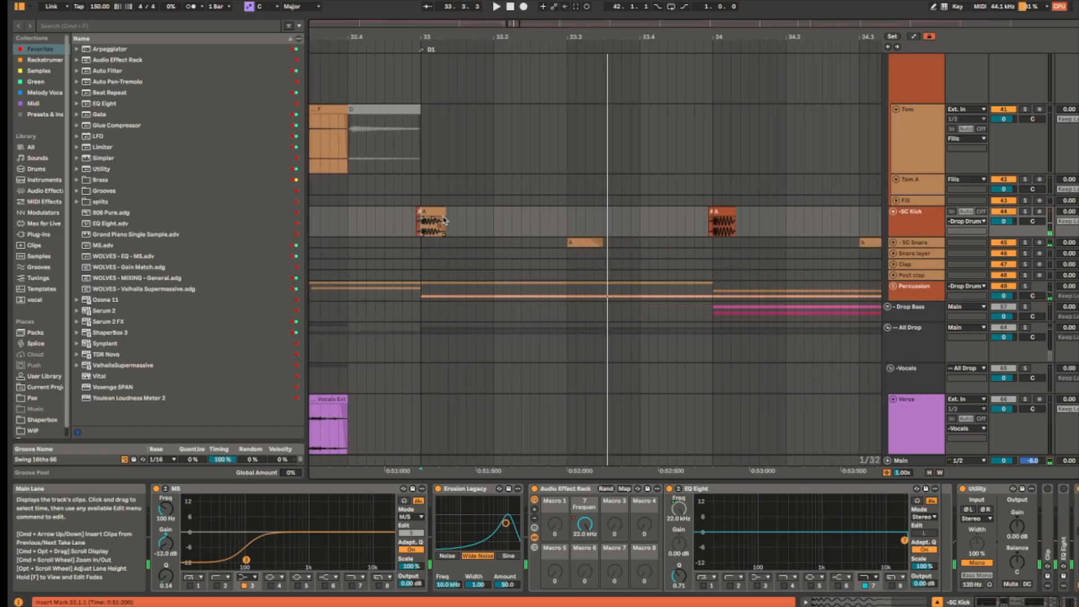
{"action": "key", "text": "space"}
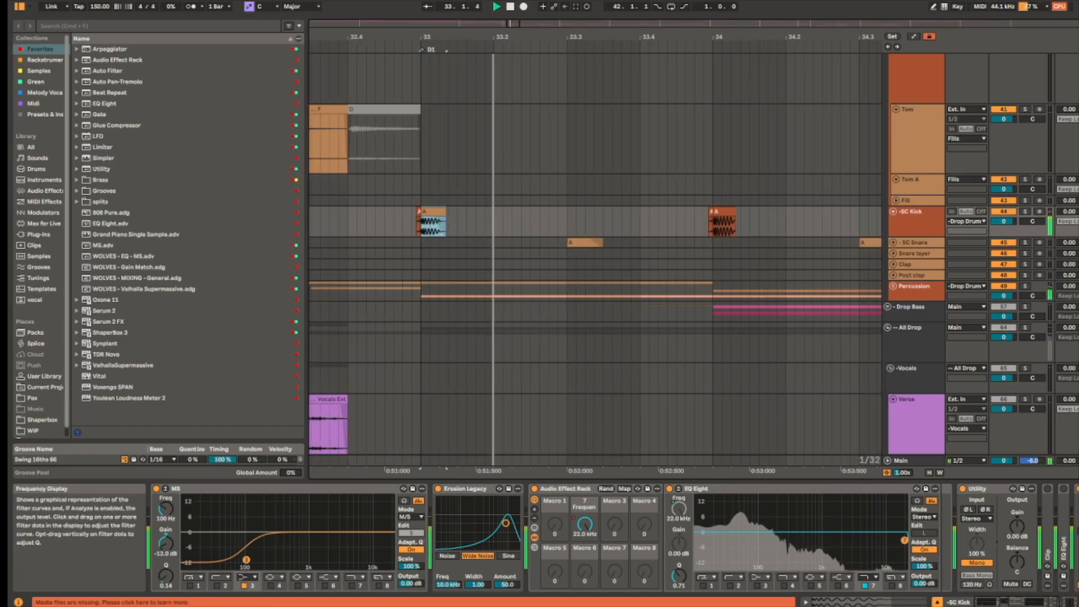
{"action": "key", "text": "space"}
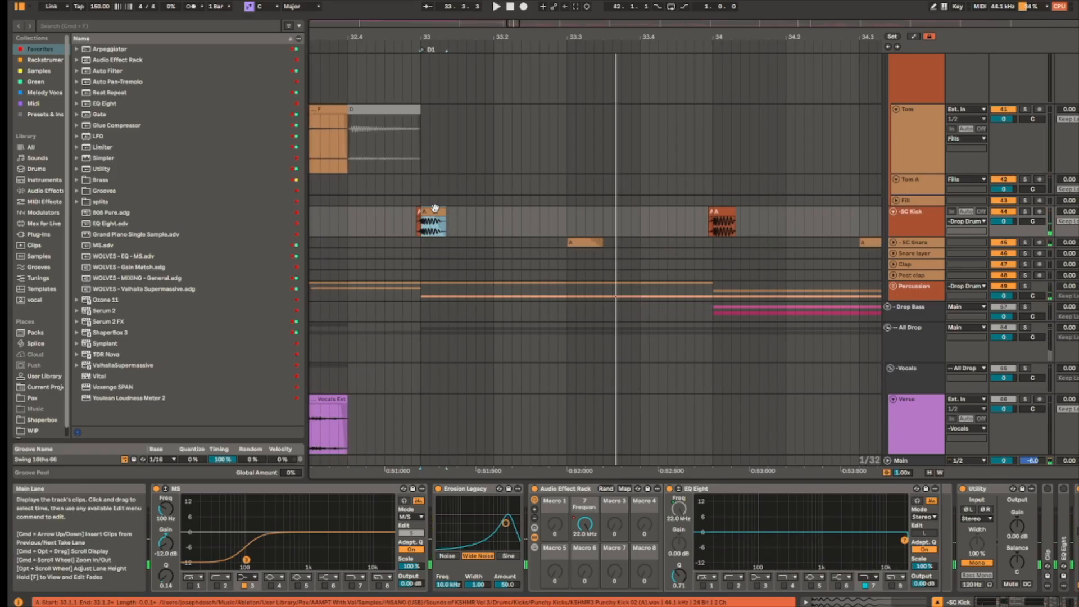
Step: Enlarge the SC Kick track and examine the waveform and fade of its kick clip at bar 33
{"action": "scroll", "coordinate": [434, 210], "scroll_direction": "up", "scroll_amount": 4}
{"action": "scroll", "coordinate": [434, 208], "scroll_direction": "up", "scroll_amount": 3}
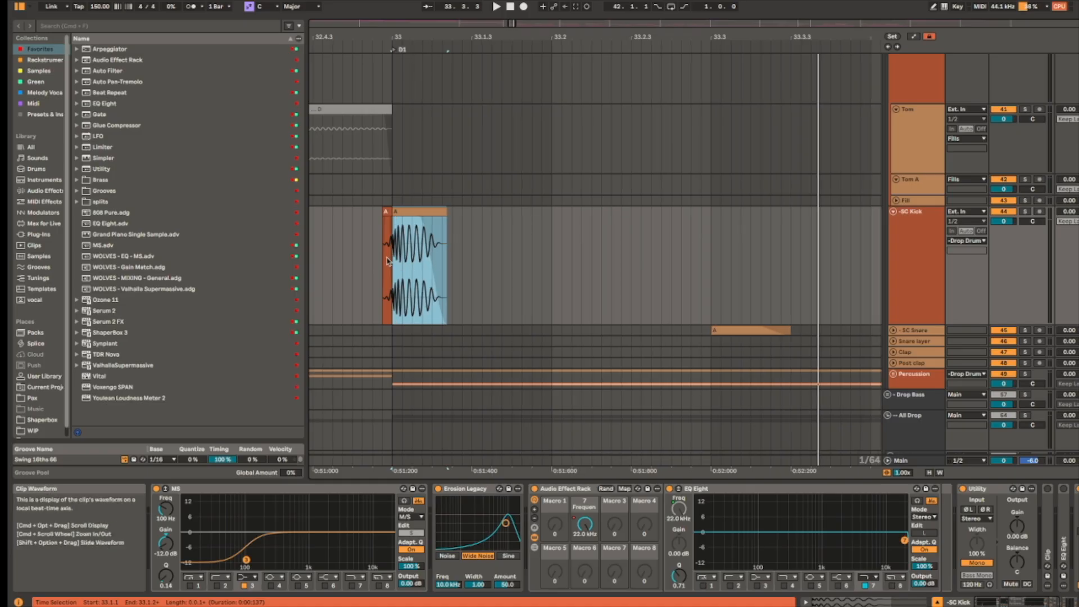
{"action": "scroll", "coordinate": [388, 258], "scroll_direction": "up", "scroll_amount": 3}
{"action": "scroll", "coordinate": [396, 242], "scroll_direction": "up", "scroll_amount": 3}
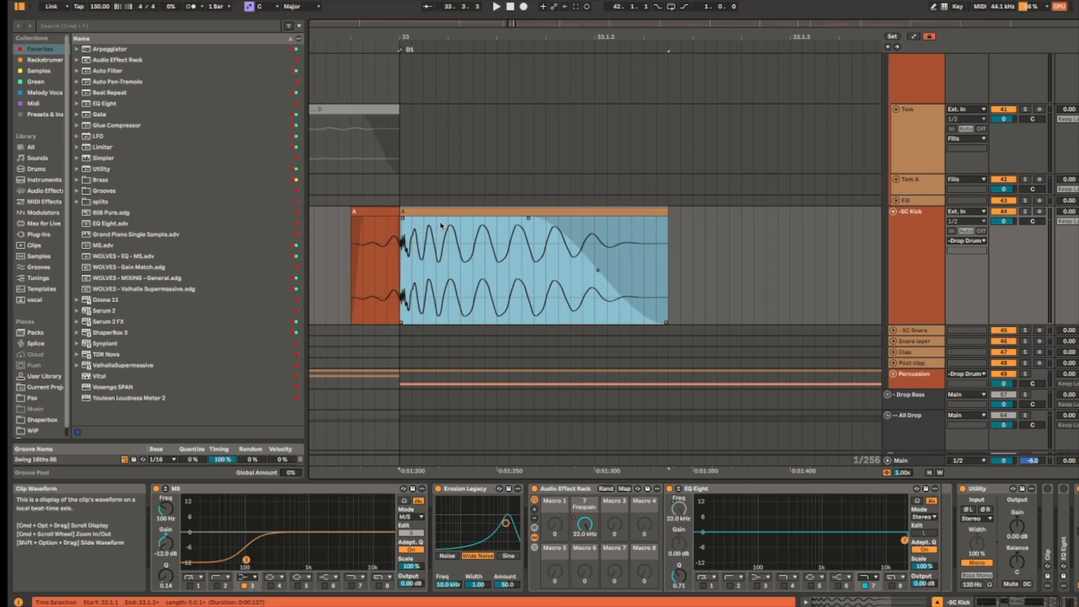
{"action": "scroll", "coordinate": [441, 225], "scroll_direction": "down", "scroll_amount": 3}
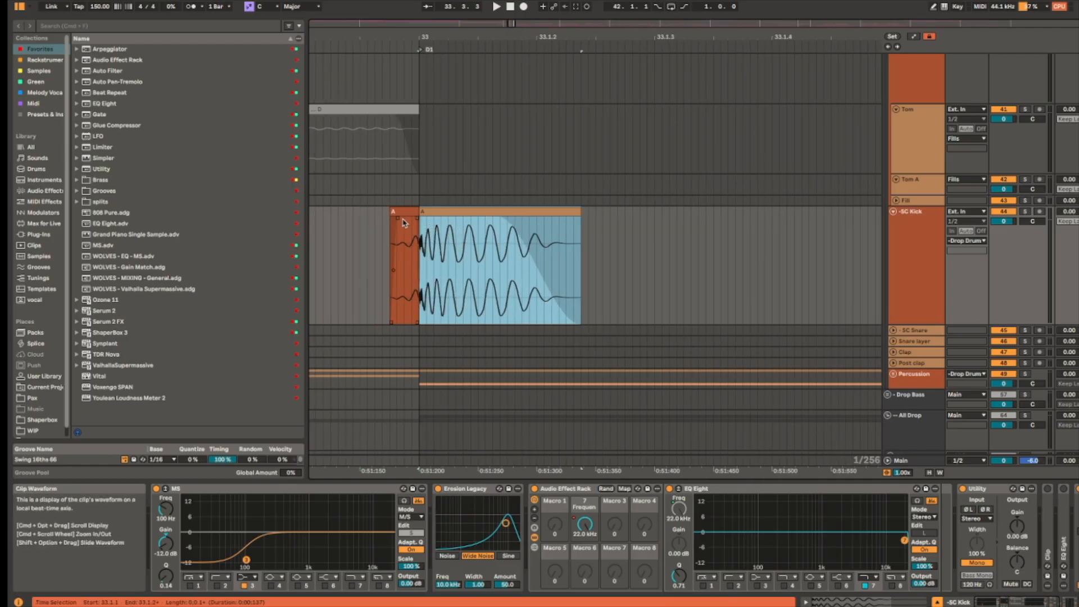
Step: Select the short lead-in clip just before bar 33 on the SC Kick track and examine how it joins the kick
{"action": "scroll", "coordinate": [404, 223], "scroll_direction": "up", "scroll_amount": 5}
{"action": "left_click", "coordinate": [410, 250]}
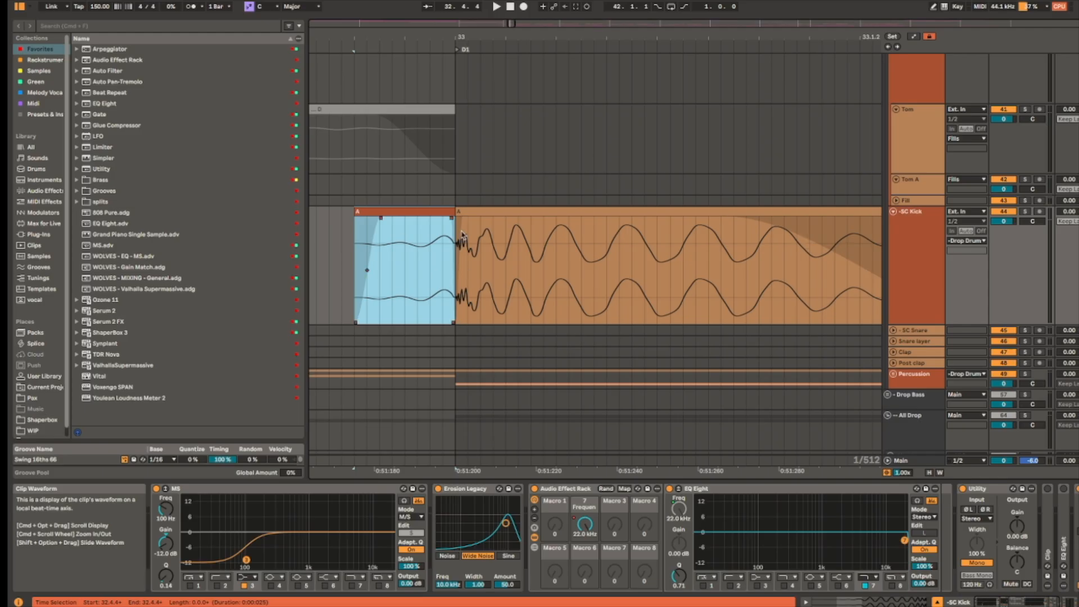
{"action": "scroll", "coordinate": [436, 270], "scroll_direction": "down", "scroll_amount": 5}
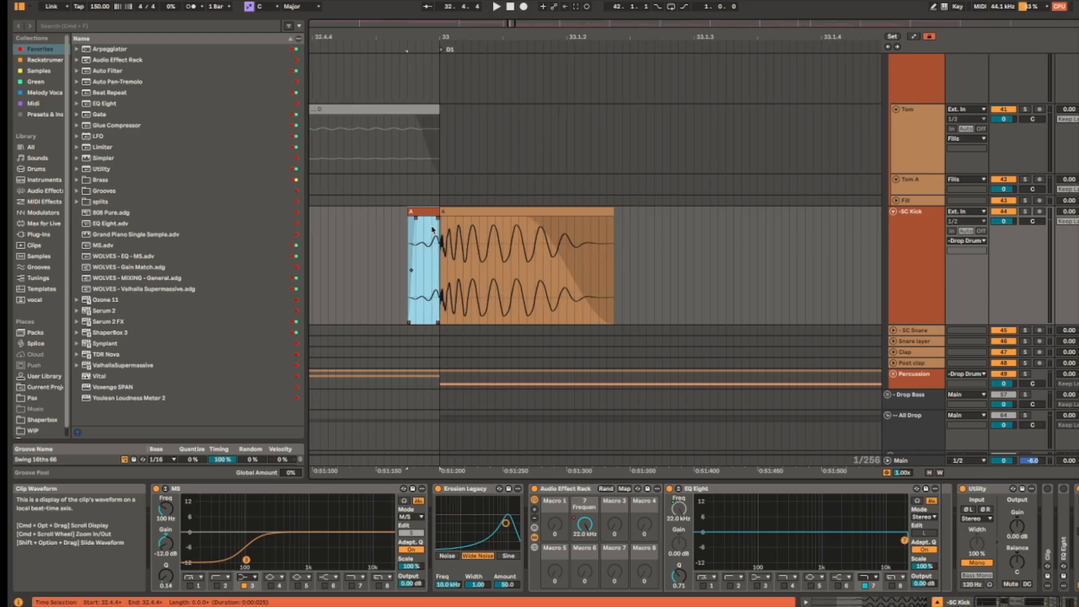
{"action": "left_click", "coordinate": [434, 254]}
{"action": "scroll", "coordinate": [476, 287], "scroll_direction": "down", "scroll_amount": 5}
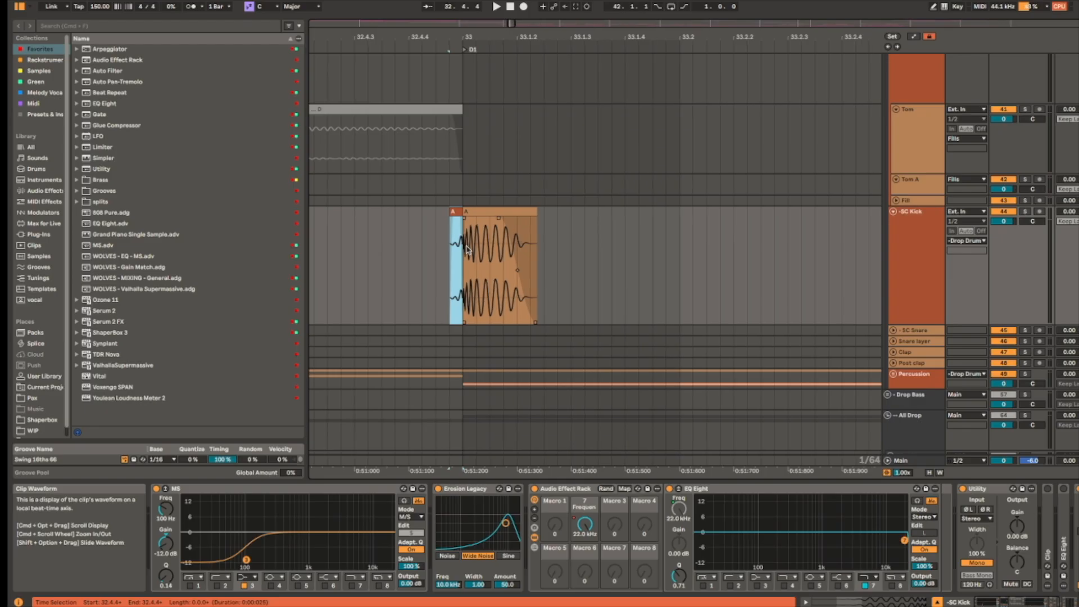
Step: Play the soloed drop drums from just before bar 33 and examine the All Drop group's SC Kick and SC Snare sidechain compressors
{"action": "scroll", "coordinate": [532, 253], "scroll_direction": "down", "scroll_amount": 4}
{"action": "scroll", "coordinate": [595, 272], "scroll_direction": "up", "scroll_amount": 3}
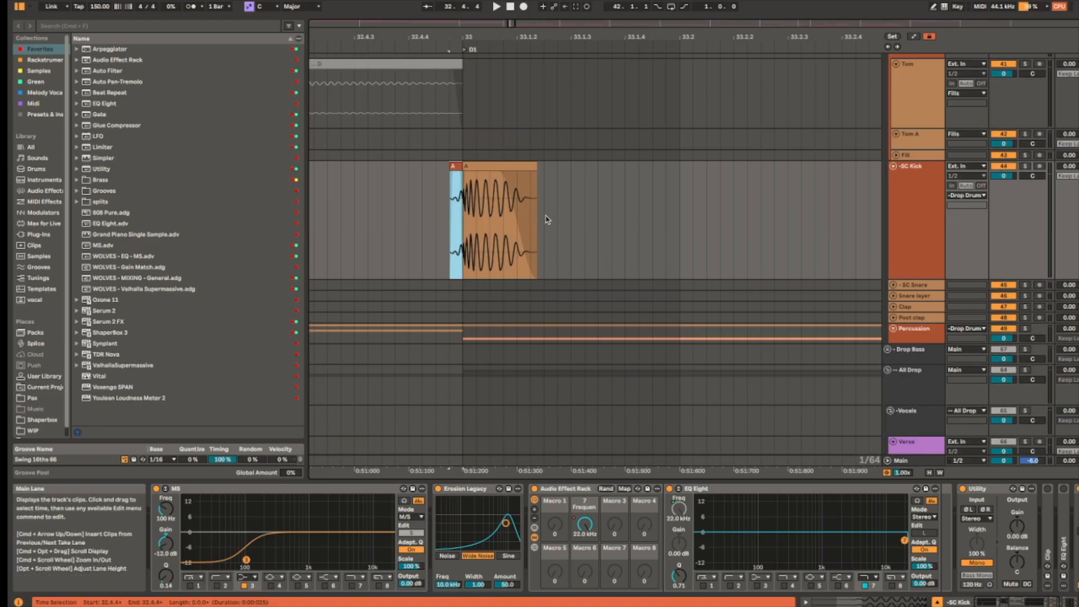
{"action": "scroll", "coordinate": [523, 284], "scroll_direction": "down", "scroll_amount": 10}
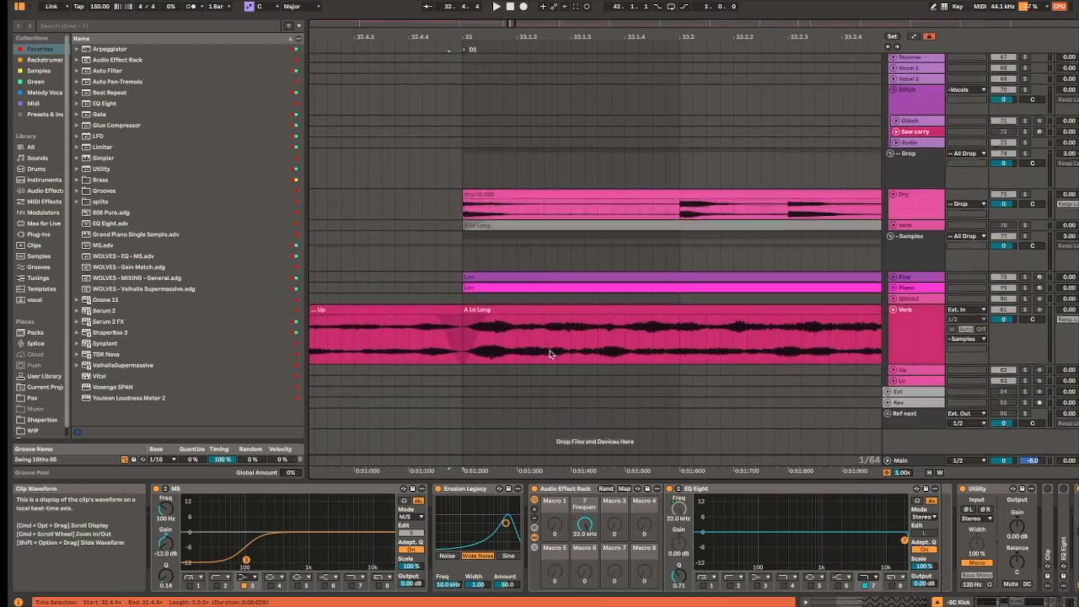
{"action": "scroll", "coordinate": [539, 272], "scroll_direction": "up", "scroll_amount": 5}
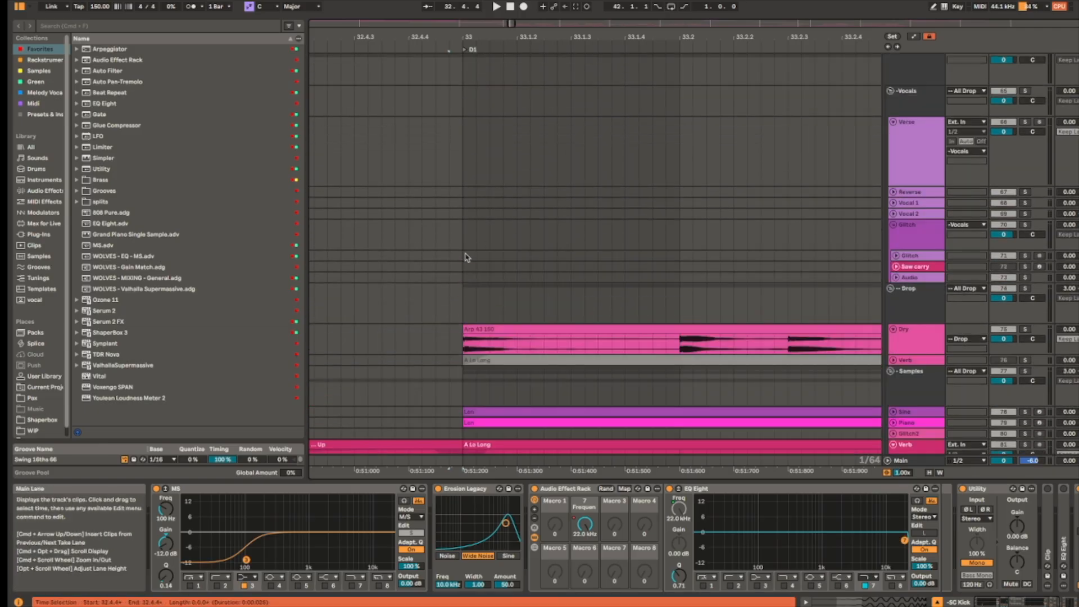
{"action": "left_click", "coordinate": [451, 306]}
{"action": "key", "text": "space"}
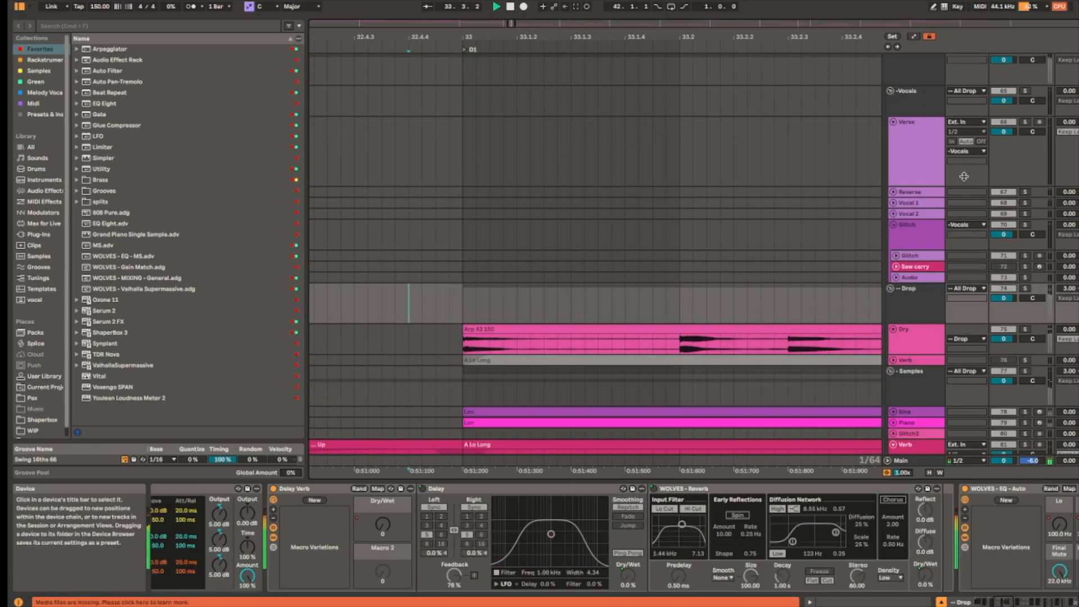
{"action": "scroll", "coordinate": [930, 128], "scroll_direction": "up", "scroll_amount": 5}
{"action": "left_click", "coordinate": [925, 175]}
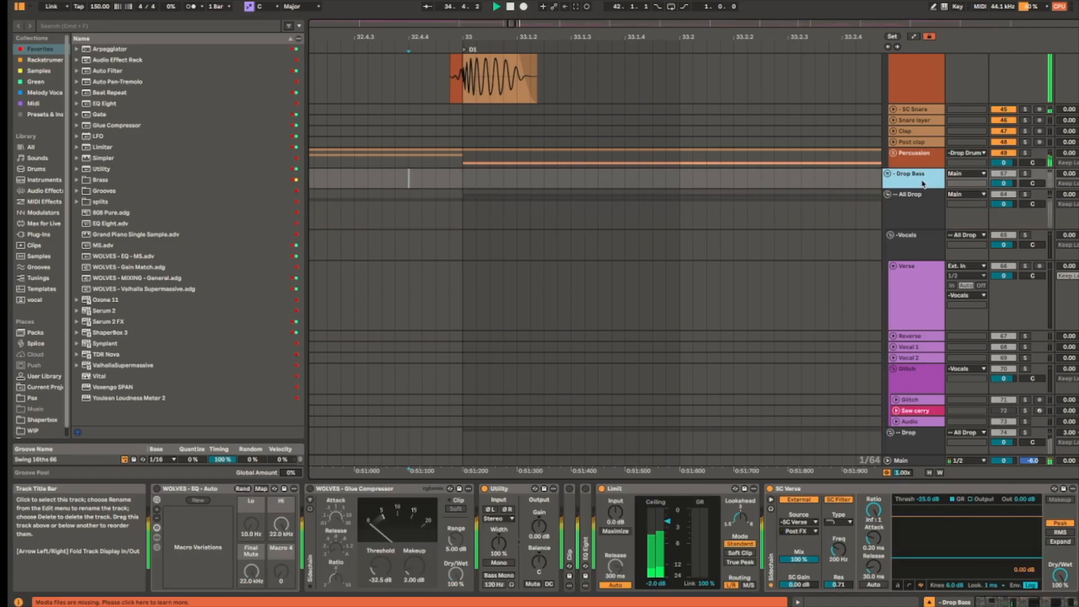
{"action": "left_click", "coordinate": [923, 210]}
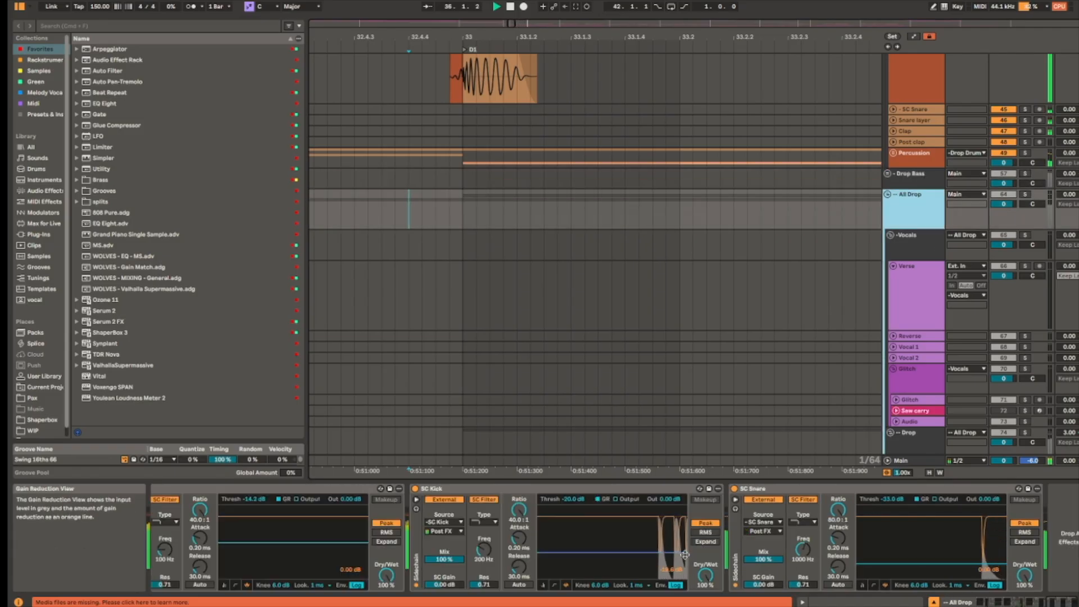
Step: Select the short lead-in clip before bar 33 on the SC Kick track and stop playback
{"action": "scroll", "coordinate": [503, 198], "scroll_direction": "up", "scroll_amount": 4}
{"action": "left_click", "coordinate": [456, 90]}
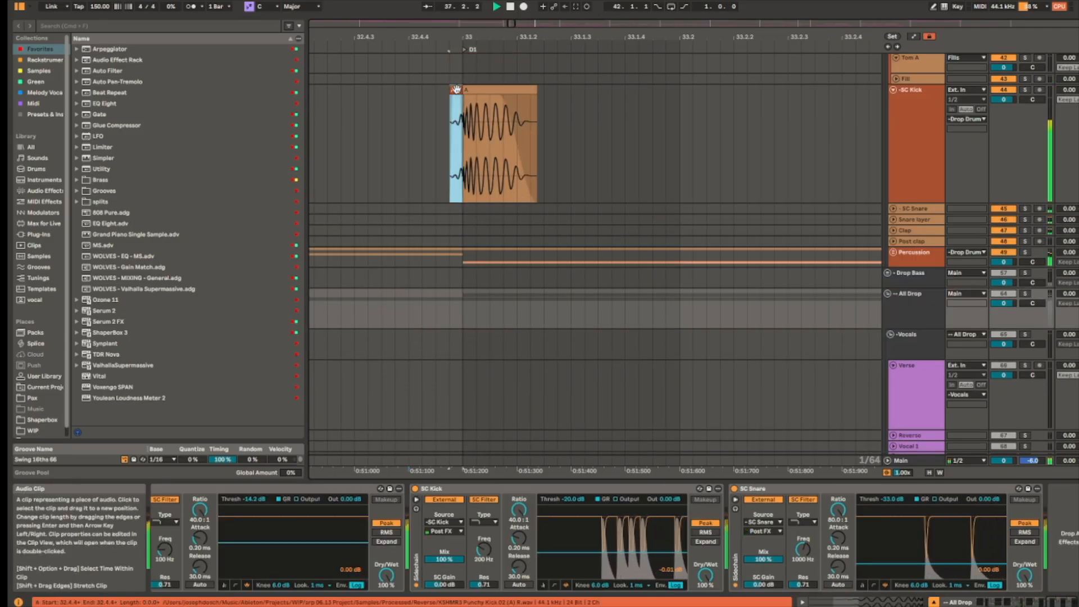
{"action": "key", "text": "space"}
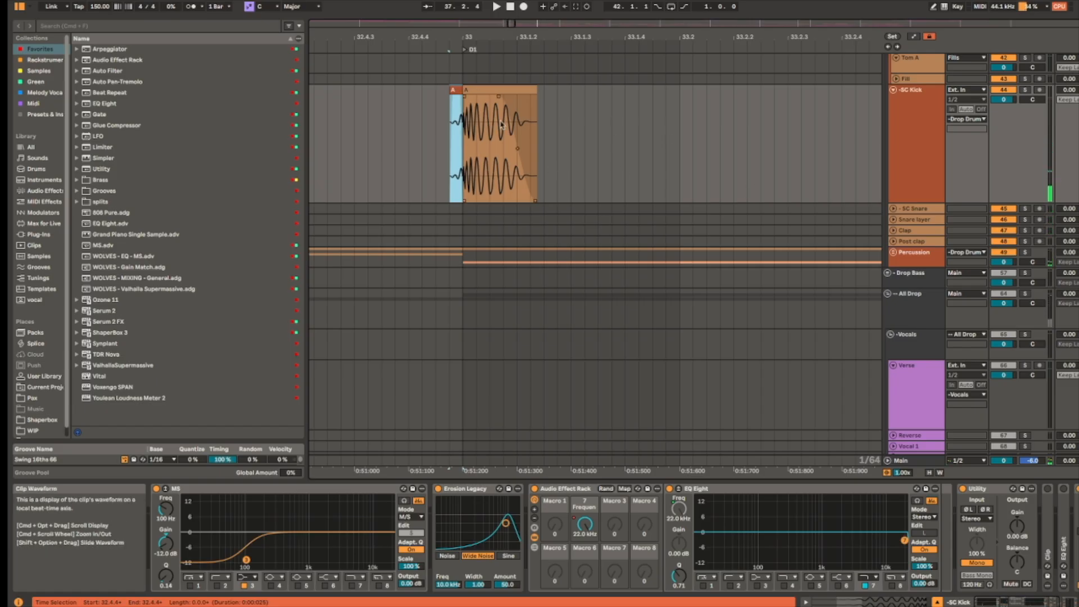
Step: Enlarge the SC Snare track and play the drop drums from its first snare clip at 33.3
{"action": "scroll", "coordinate": [579, 239], "scroll_direction": "up", "scroll_amount": 5}
{"action": "scroll", "coordinate": [579, 239], "scroll_direction": "down", "scroll_amount": 5}
{"action": "left_click", "coordinate": [710, 315]}
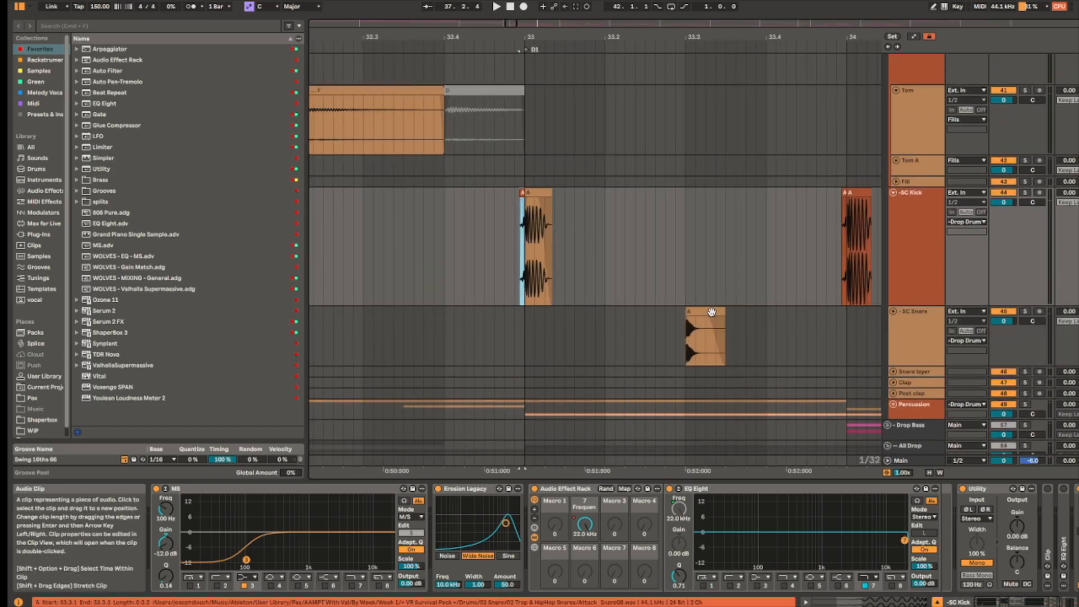
{"action": "key", "text": "space"}
{"action": "scroll", "coordinate": [935, 156], "scroll_direction": "up", "scroll_amount": 4}
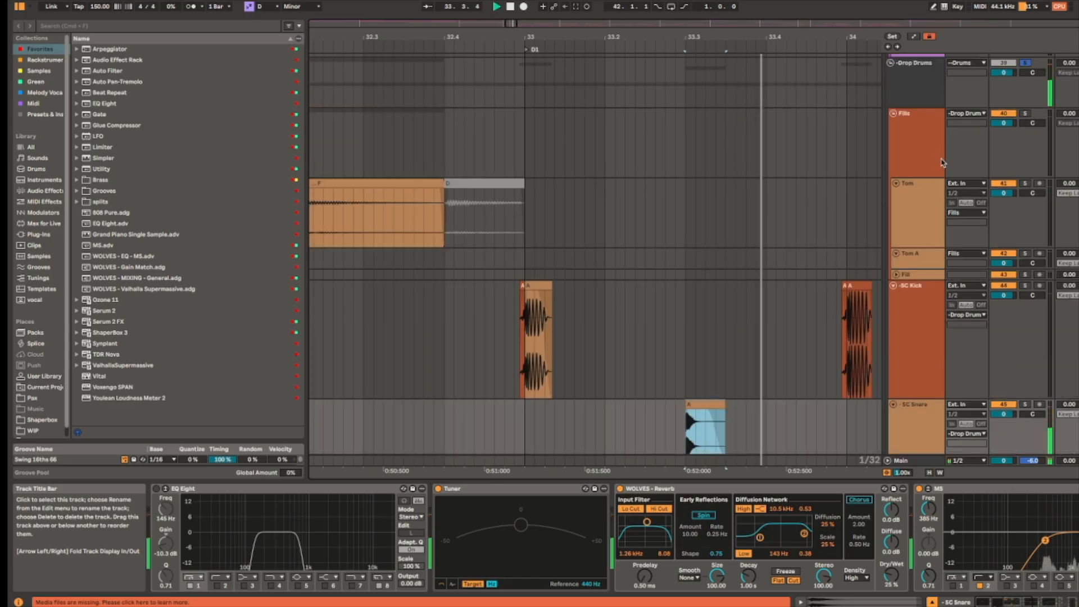
{"action": "scroll", "coordinate": [941, 163], "scroll_direction": "down", "scroll_amount": 6}
{"action": "key", "text": "space"}
Step: Examine the SC Snare track's effect chain from end to end while the drop drums play
{"action": "scroll", "coordinate": [647, 522], "scroll_direction": "right", "scroll_amount": 5}
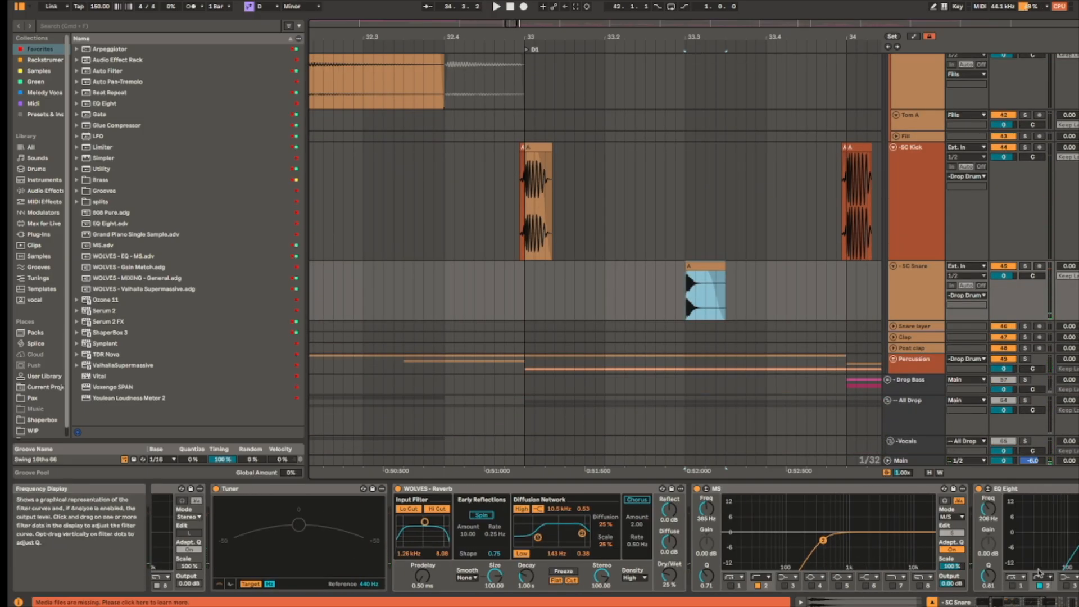
{"action": "scroll", "coordinate": [993, 553], "scroll_direction": "right", "scroll_amount": 9}
{"action": "key", "text": "space"}
{"action": "scroll", "coordinate": [738, 539], "scroll_direction": "left", "scroll_amount": 2}
{"action": "scroll", "coordinate": [737, 540], "scroll_direction": "left", "scroll_amount": 12}
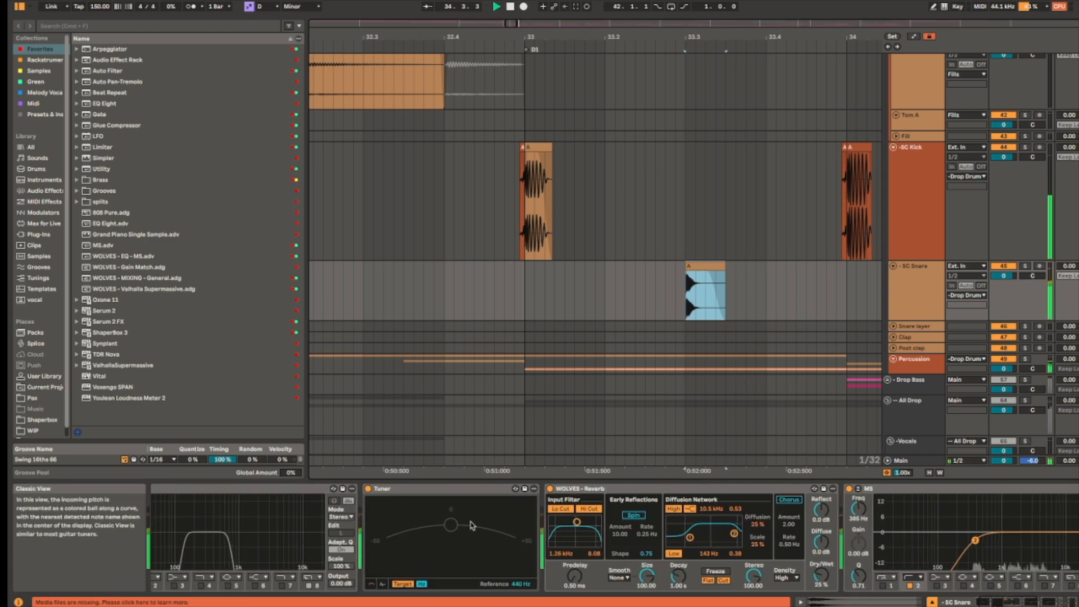
Step: Activate the first EQ Eight on the SC Snare track and shift its filters down, bringing the low filter's frequency to 61 Hz
{"action": "left_click", "coordinate": [393, 495]}
{"action": "key", "text": "0"}
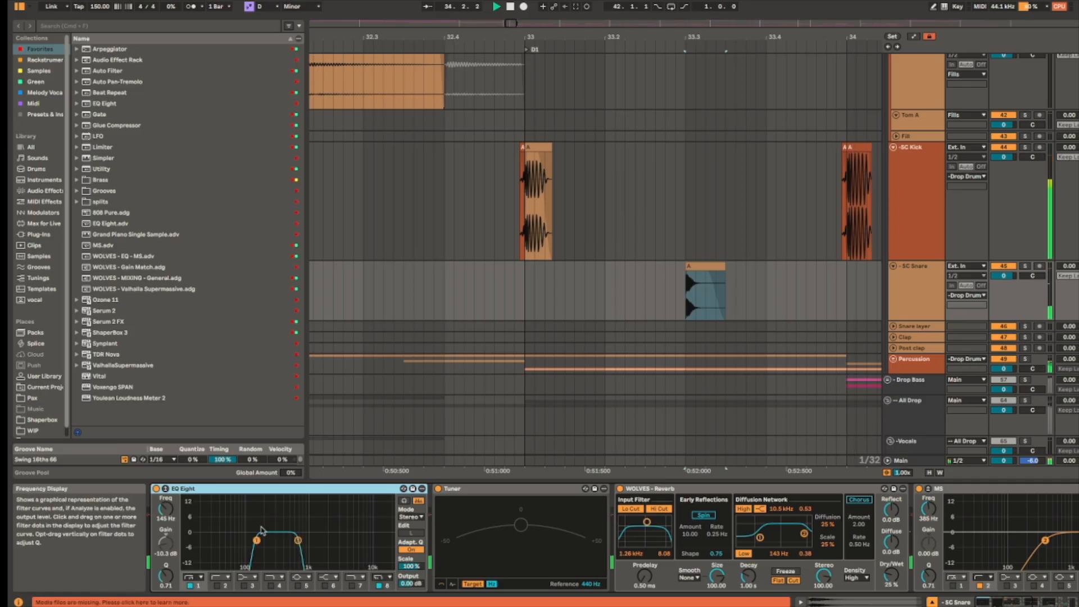
{"action": "left_click", "coordinate": [256, 540]}
{"action": "left_click_drag", "start_coordinate": [165, 509], "coordinate": [165, 523]}
{"action": "key", "text": "space"}
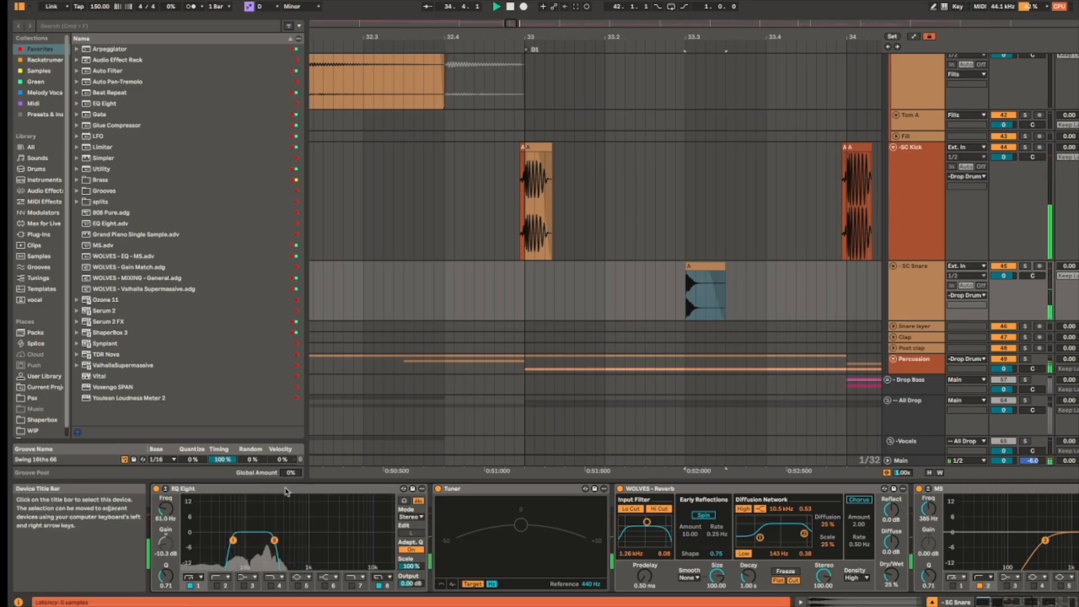
Step: Deactivate the SC Snare track's first EQ Eight and stop playback
{"action": "left_click", "coordinate": [285, 488]}
{"action": "key", "text": "0"}
{"action": "key", "text": "space"}
Step: Select the snare clip at 33.3 and examine the SC Snare effects and the kick and snare pattern through bar 37
{"action": "left_click", "coordinate": [710, 268]}
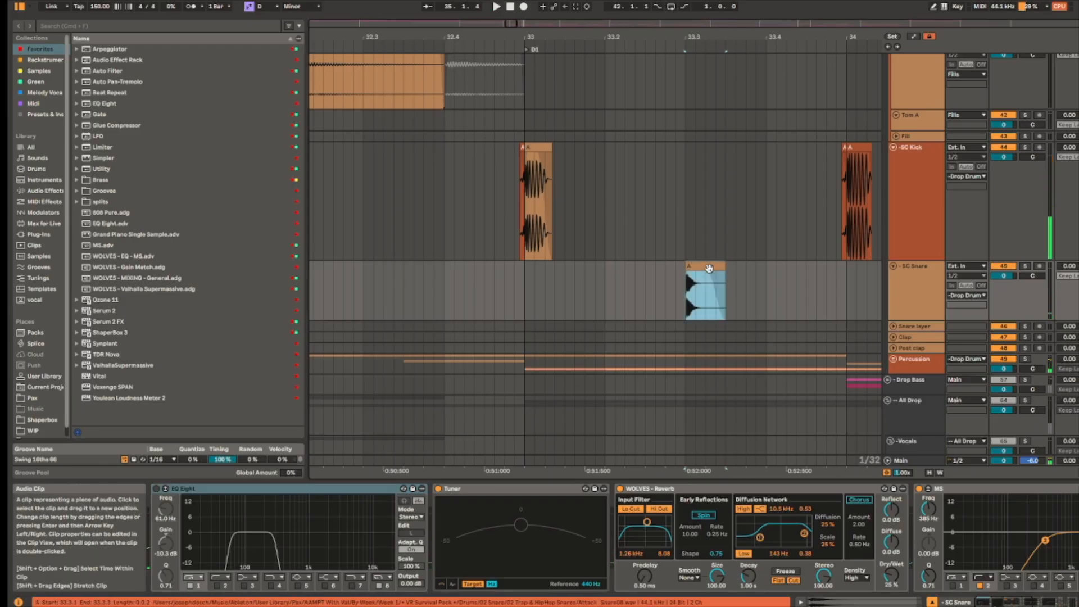
{"action": "scroll", "coordinate": [965, 575], "scroll_direction": "right", "scroll_amount": 5}
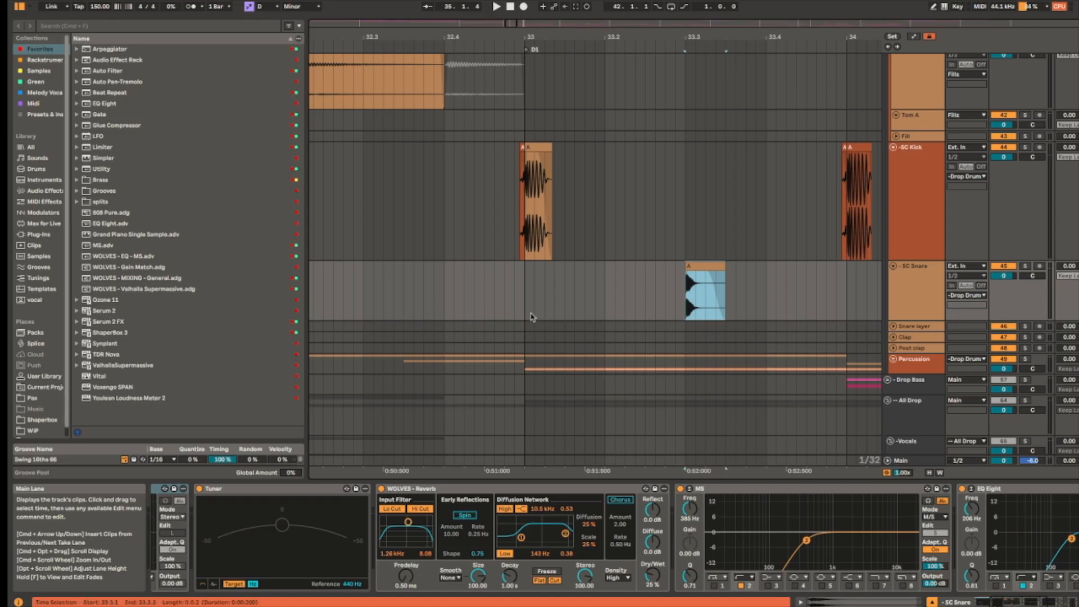
{"action": "scroll", "coordinate": [713, 282], "scroll_direction": "down", "scroll_amount": 2}
{"action": "scroll", "coordinate": [713, 282], "scroll_direction": "right", "scroll_amount": 3}
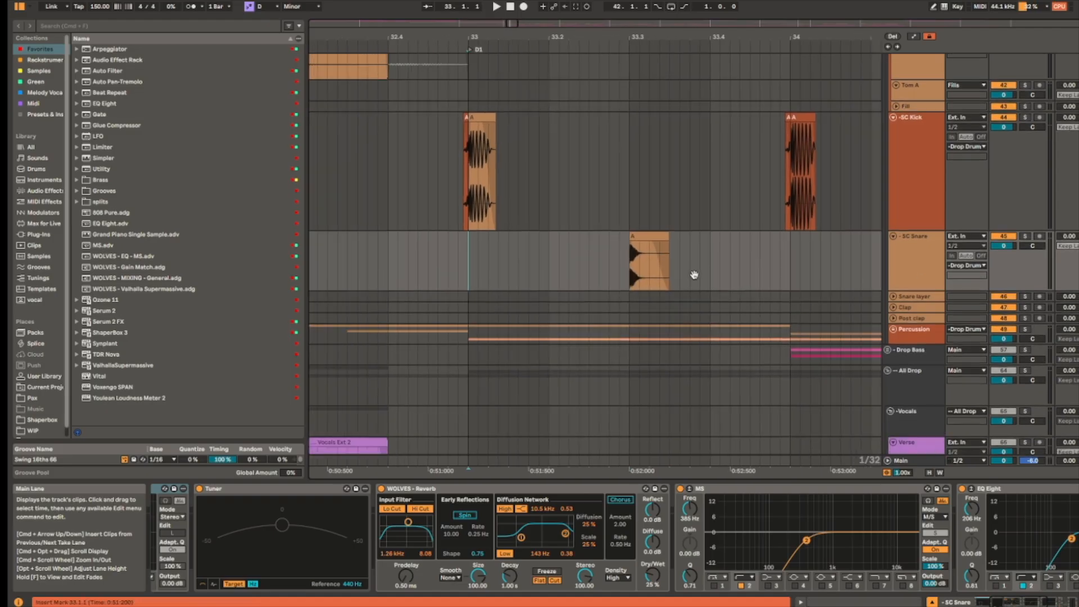
{"action": "scroll", "coordinate": [704, 328], "scroll_direction": "down", "scroll_amount": 5}
{"action": "left_click_drag", "start_coordinate": [787, 278], "coordinate": [638, 274]}
{"action": "scroll", "coordinate": [730, 230], "scroll_direction": "right", "scroll_amount": 3}
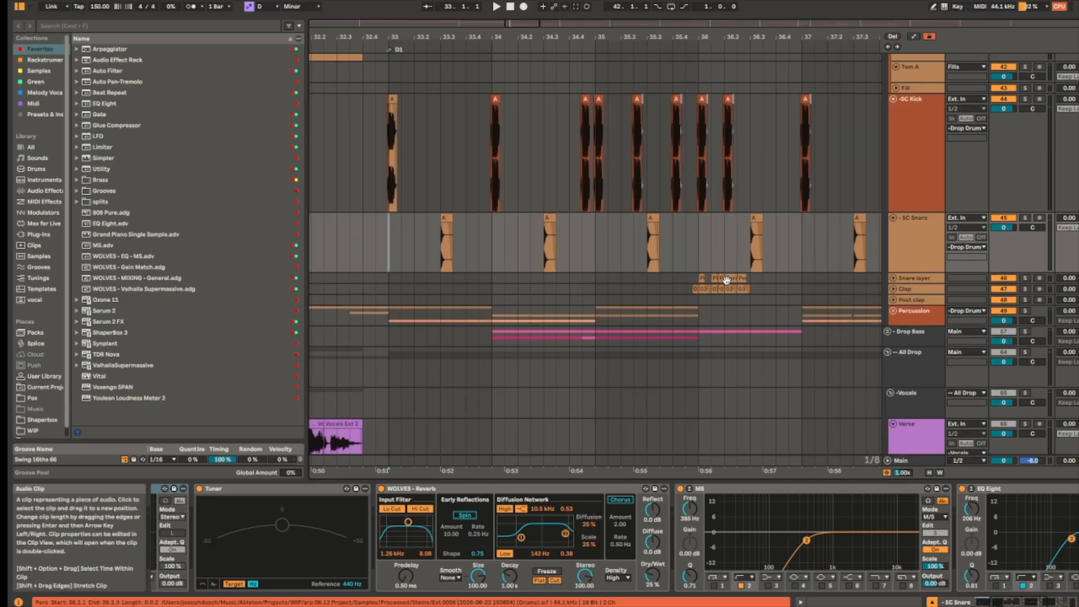
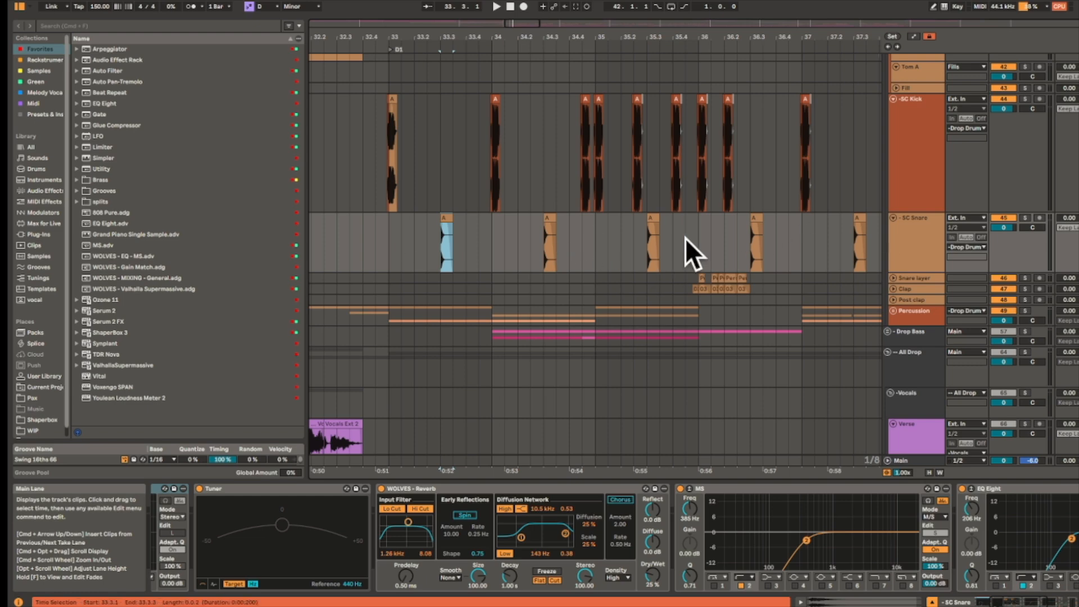
Step: Enlarge the Snare layer and Clap tracks, and play the fill from bar 36 before selecting its clap clip
{"action": "scroll", "coordinate": [762, 283], "scroll_direction": "up", "scroll_amount": 3}
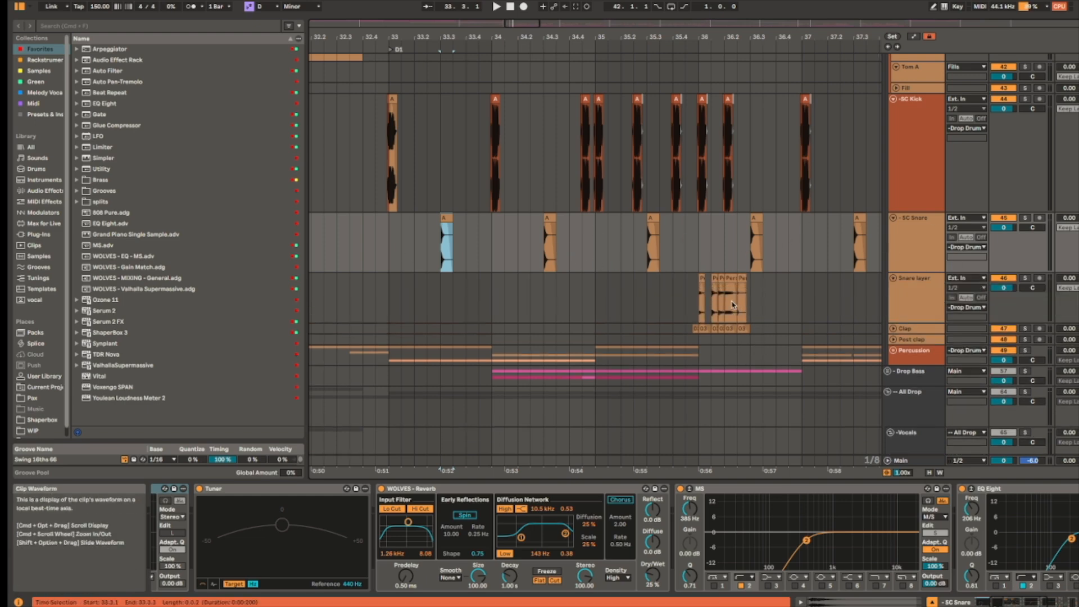
{"action": "scroll", "coordinate": [756, 328], "scroll_direction": "up", "scroll_amount": 5}
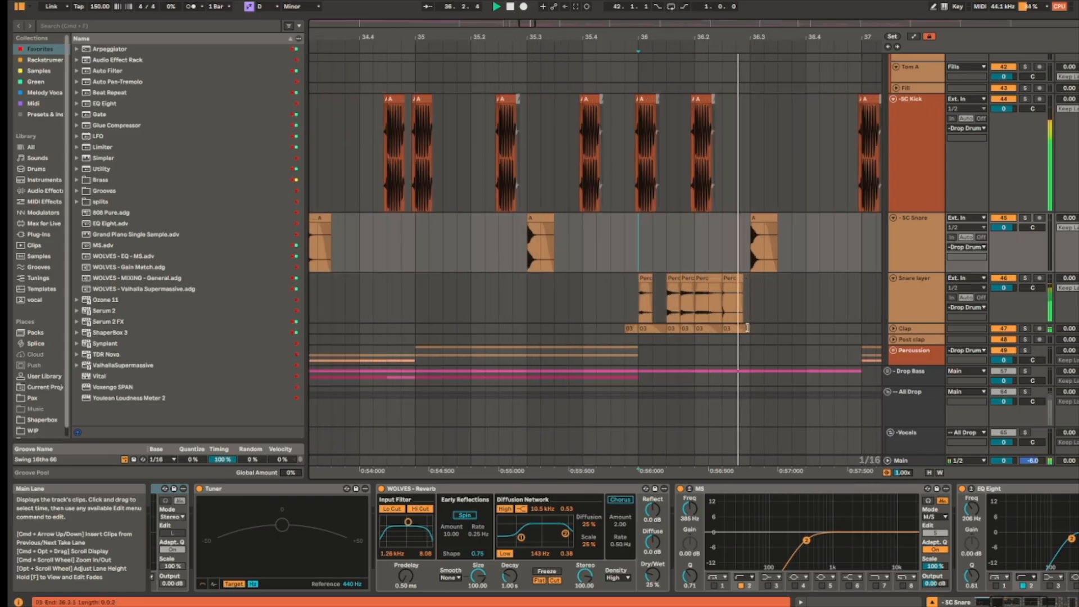
{"action": "scroll", "coordinate": [732, 325], "scroll_direction": "up", "scroll_amount": 3}
{"action": "scroll", "coordinate": [732, 326], "scroll_direction": "up", "scroll_amount": 5}
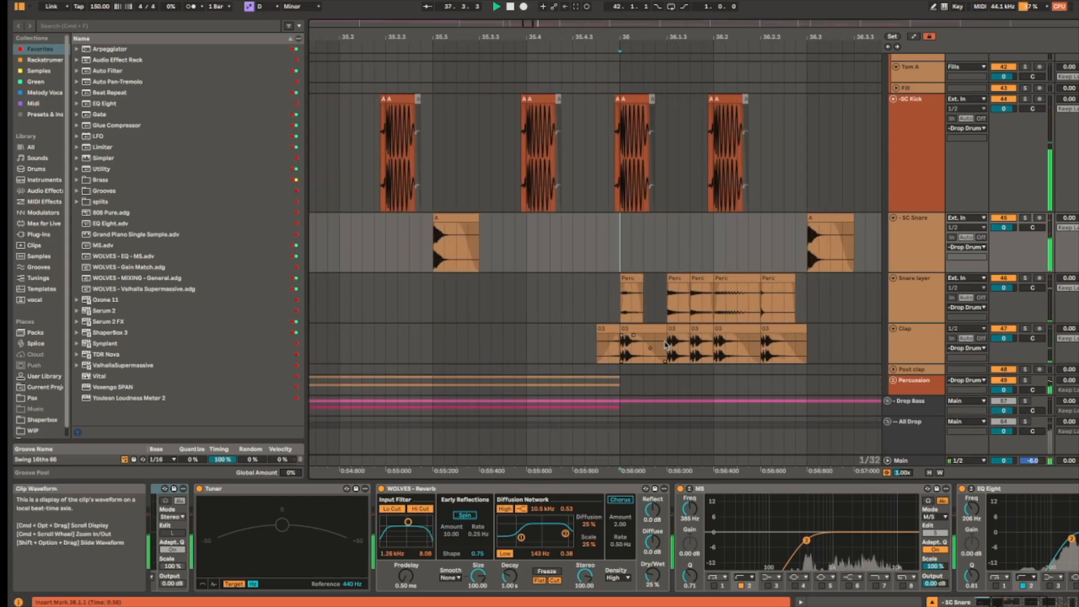
{"action": "left_click", "coordinate": [646, 329]}
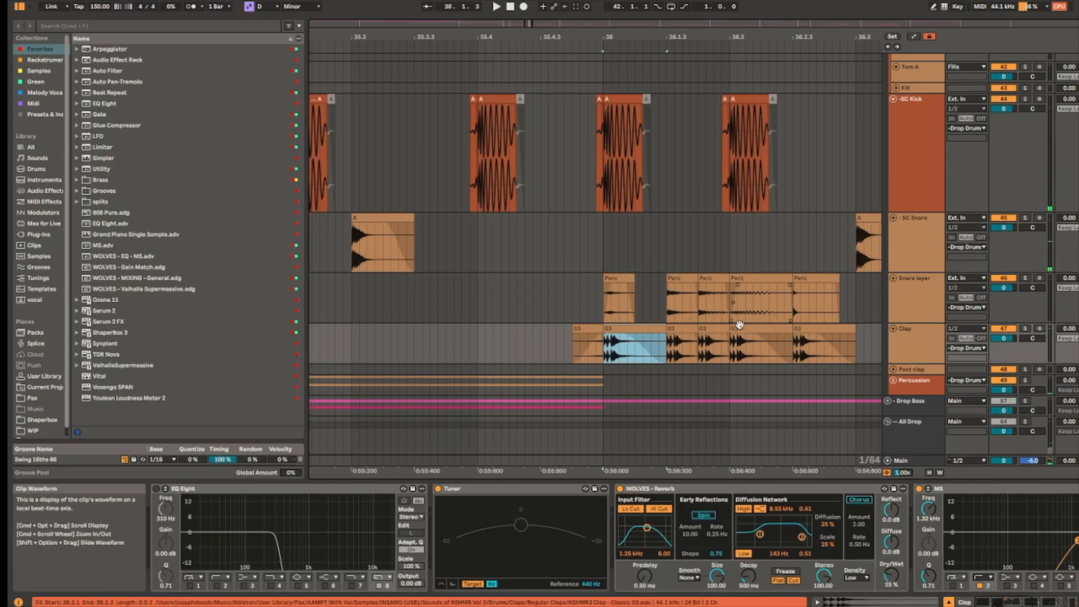
Step: Play the bar 36 fill with the Snare layer and Clap tracks soloed in turn
{"action": "scroll", "coordinate": [731, 314], "scroll_direction": "right", "scroll_amount": 2}
{"action": "scroll", "coordinate": [731, 314], "scroll_direction": "down", "scroll_amount": 1}
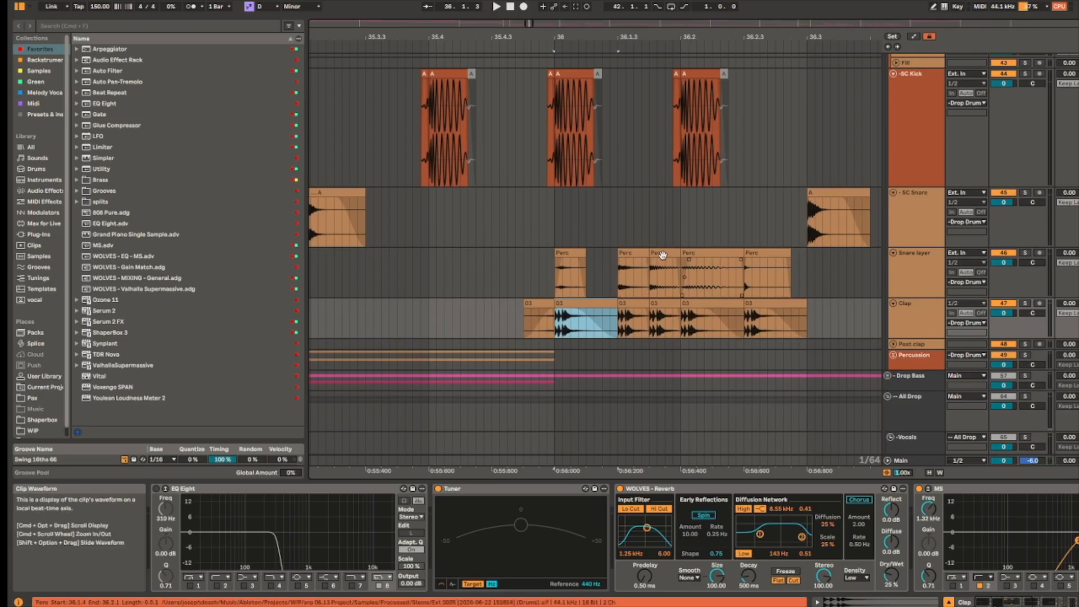
{"action": "left_click", "coordinate": [900, 264]}
{"action": "key", "text": "space"}
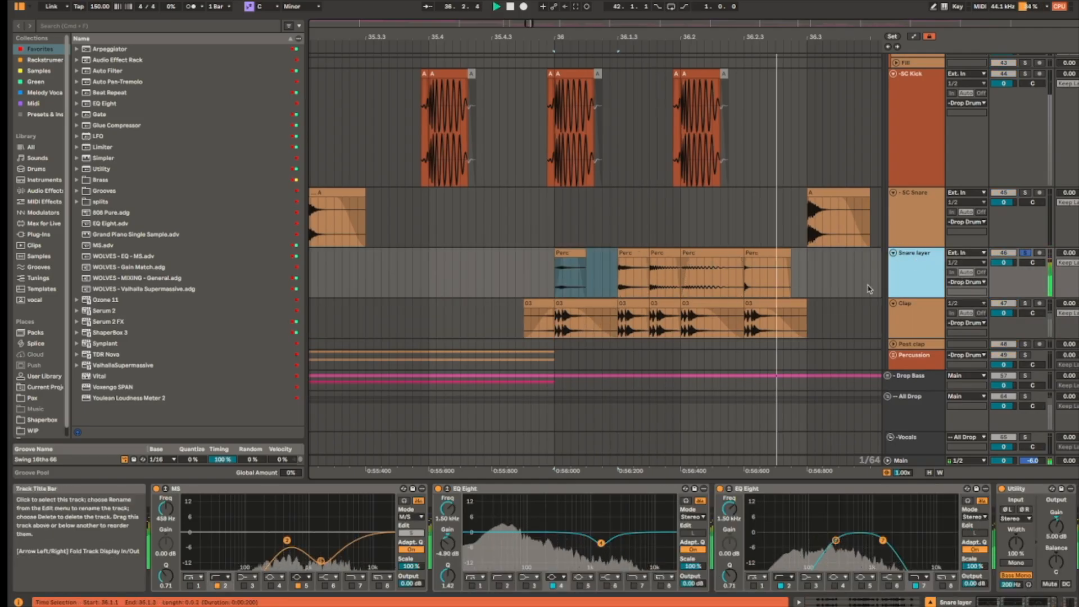
{"action": "left_click", "coordinate": [934, 313]}
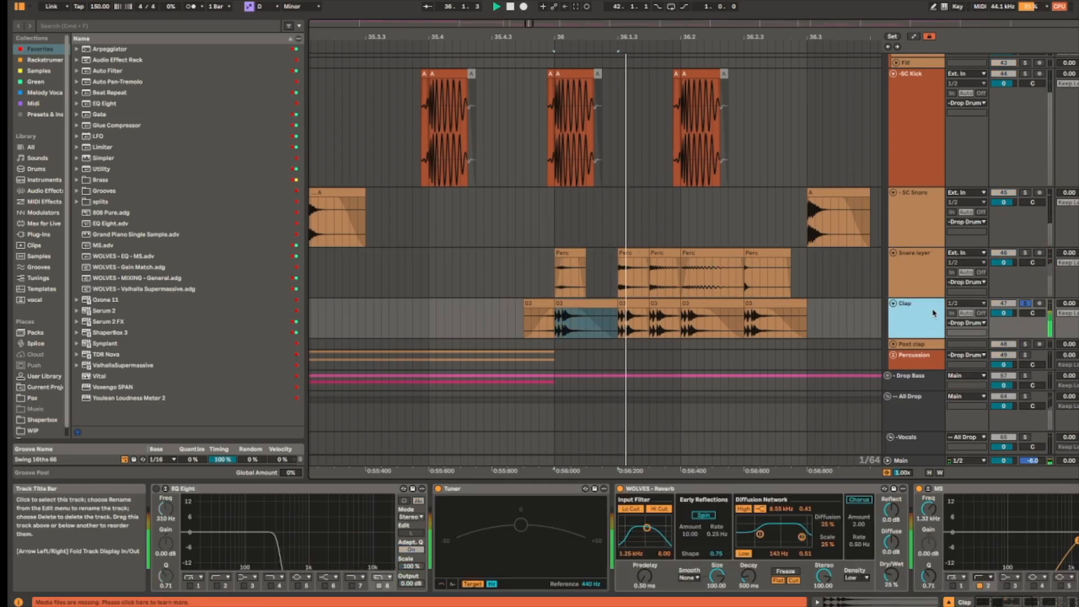
{"action": "left_click", "coordinate": [922, 283], "text": "shift"}
Step: Unfold the Percussion group, solo it and play it from bar 33
{"action": "scroll", "coordinate": [715, 284], "scroll_direction": "down", "scroll_amount": 8}
{"action": "left_click", "coordinate": [769, 266]}
{"action": "key", "text": "u"}
{"action": "scroll", "coordinate": [755, 276], "scroll_direction": "down", "scroll_amount": 5}
{"action": "scroll", "coordinate": [754, 276], "scroll_direction": "down", "scroll_amount": 3}
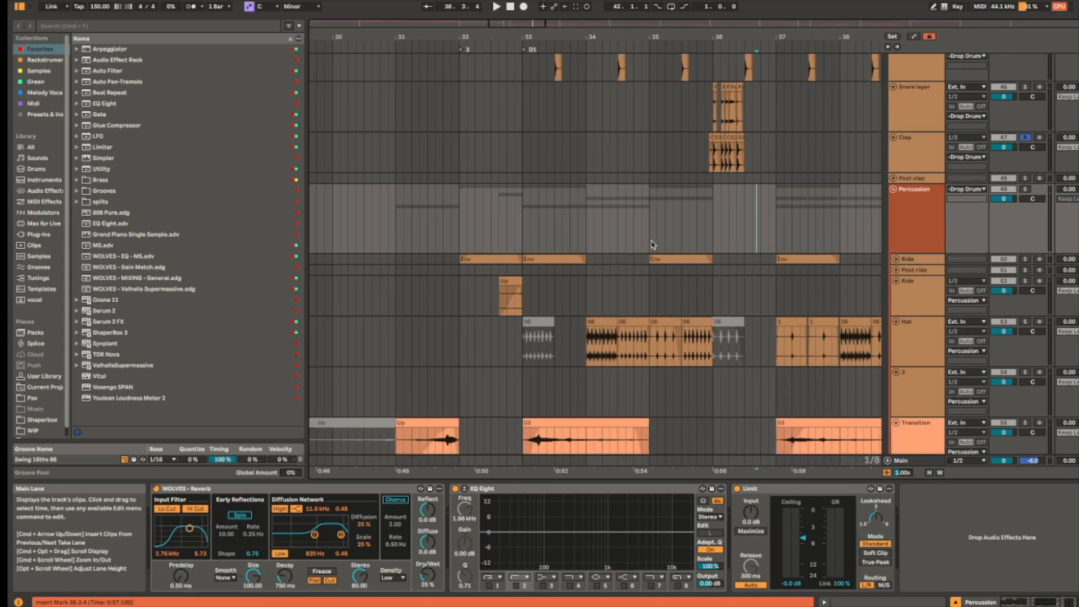
{"action": "key", "text": "s"}
{"action": "key", "text": "space"}
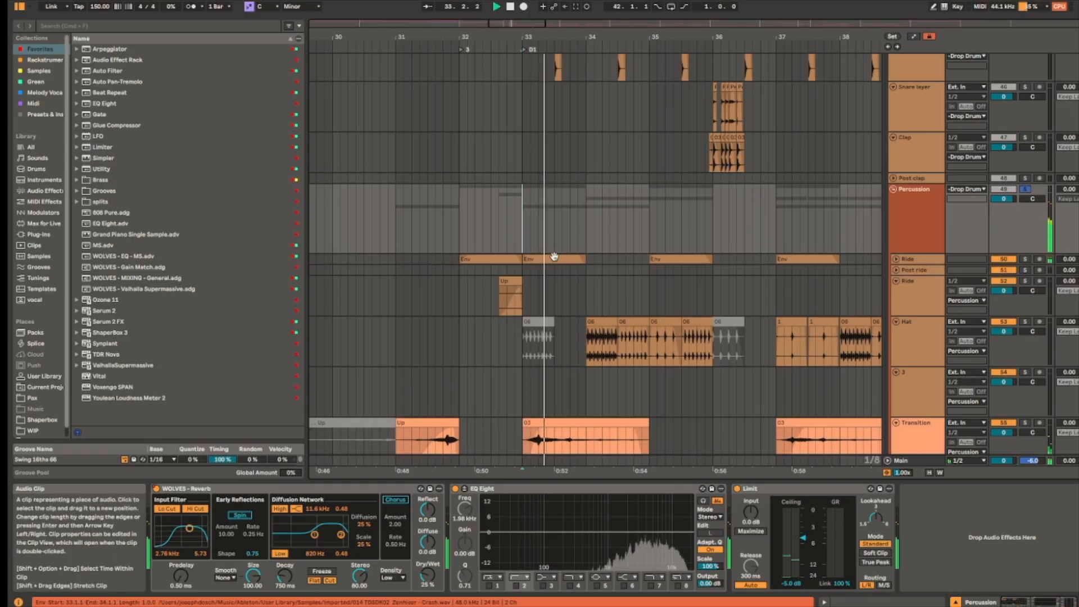
Step: Enlarge the first Ride track, select its clip at bar 33 and listen on through the percussion layers
{"action": "scroll", "coordinate": [553, 259], "scroll_direction": "up", "scroll_amount": 3}
{"action": "left_click", "coordinate": [551, 260]}
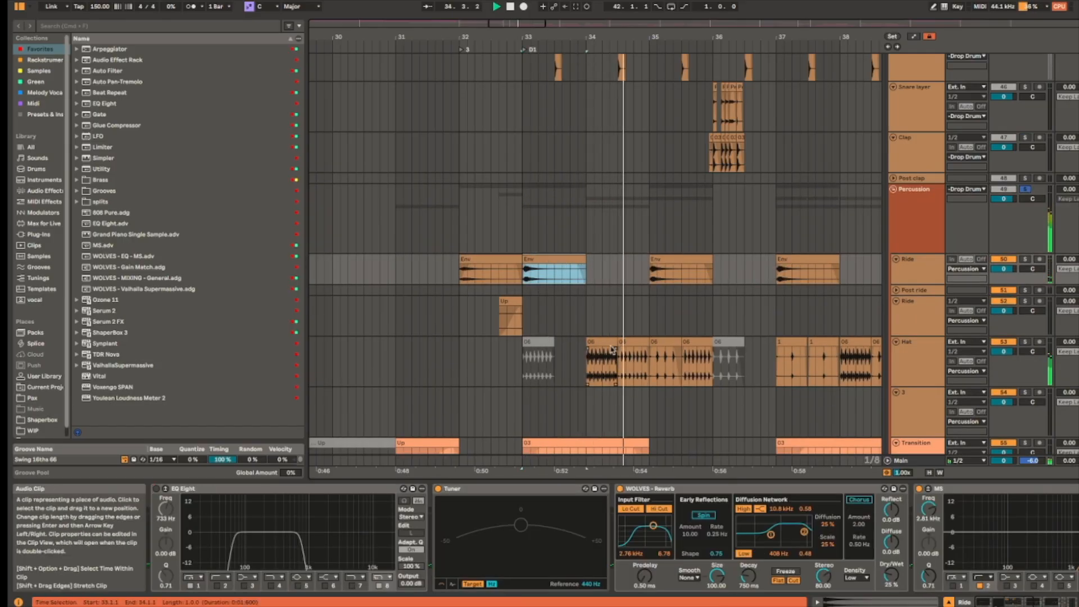
{"action": "scroll", "coordinate": [681, 346], "scroll_direction": "down", "scroll_amount": 1}
{"action": "scroll", "coordinate": [682, 350], "scroll_direction": "down", "scroll_amount": 3}
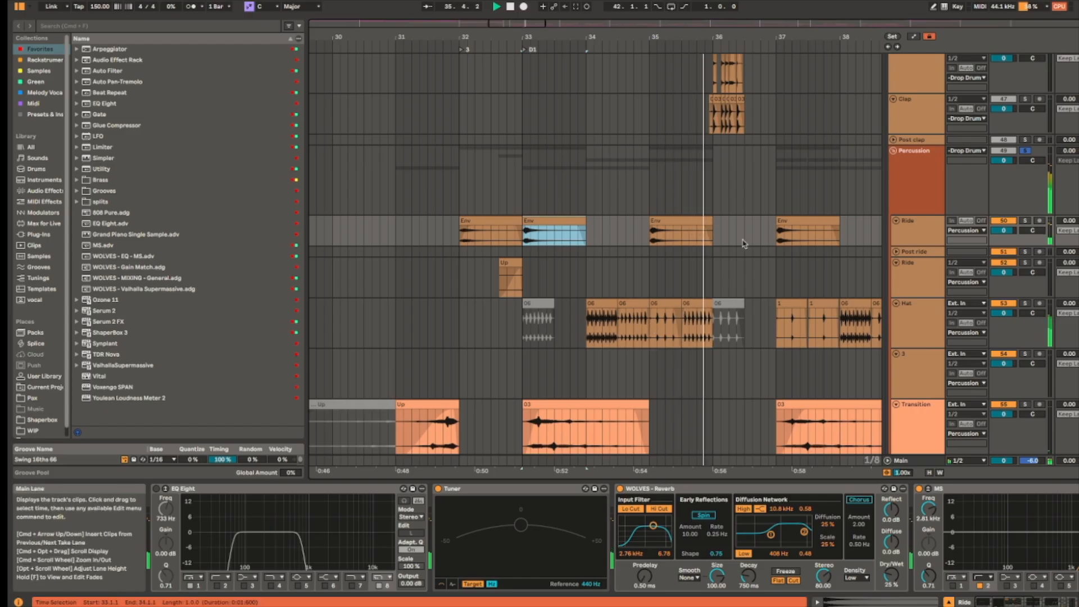
{"action": "scroll", "coordinate": [679, 379], "scroll_direction": "down", "scroll_amount": 1}
{"action": "key", "text": "space"}
Step: Solo the Transition track in the Percussion group and play its cymbal clip from bar 33
{"action": "left_click", "coordinate": [617, 390]}
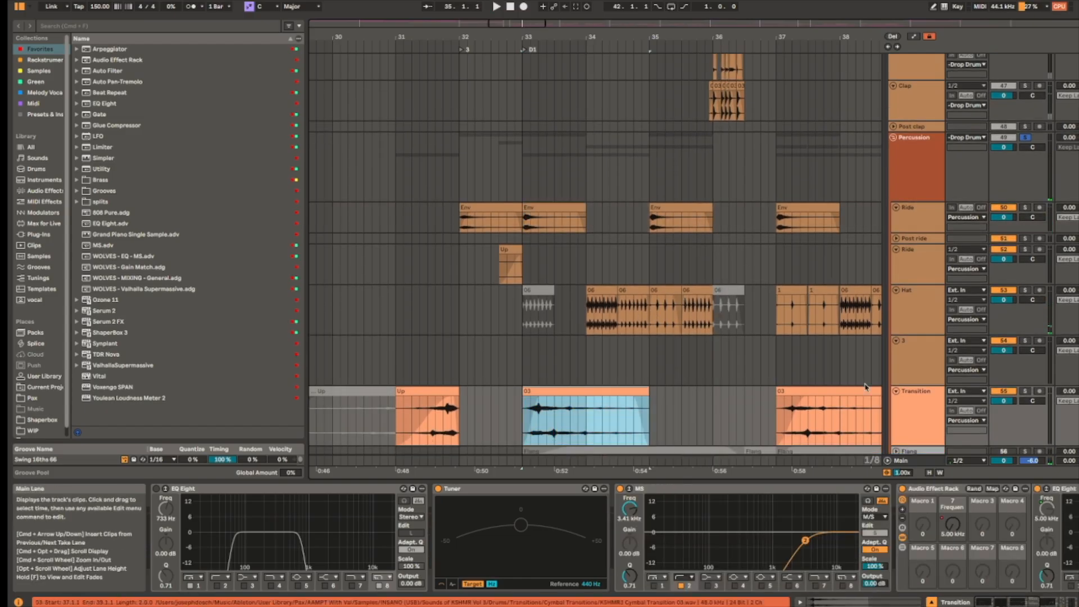
{"action": "scroll", "coordinate": [681, 372], "scroll_direction": "down", "scroll_amount": 3}
{"action": "key", "text": "space"}
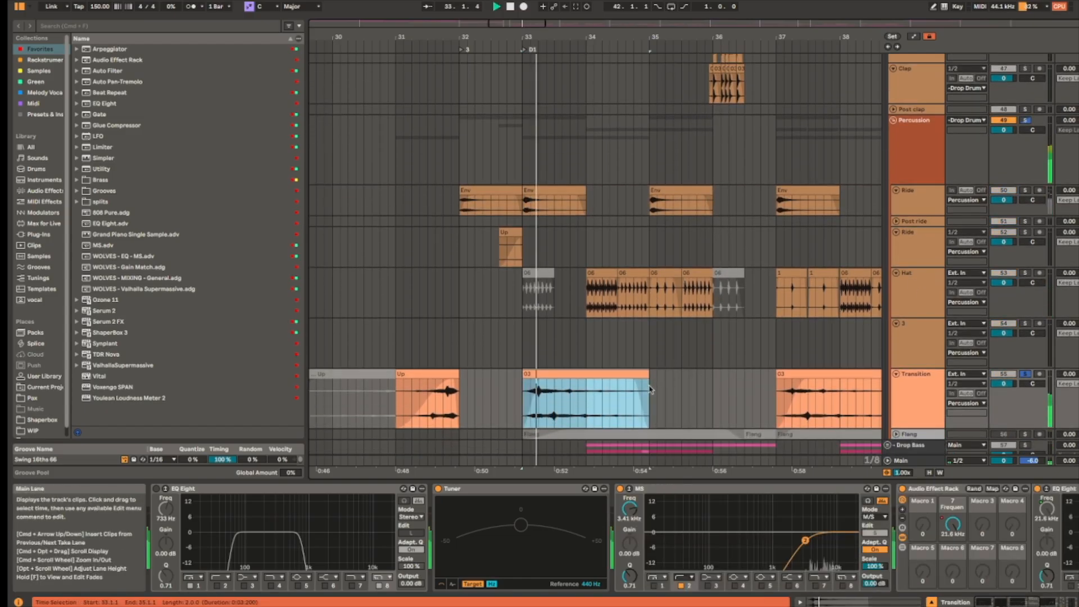
{"action": "key", "text": "space"}
Step: Select the hat loop clip at bar 34, solo the Hat track and enlarge it to show the waveform
{"action": "left_click", "coordinate": [615, 304]}
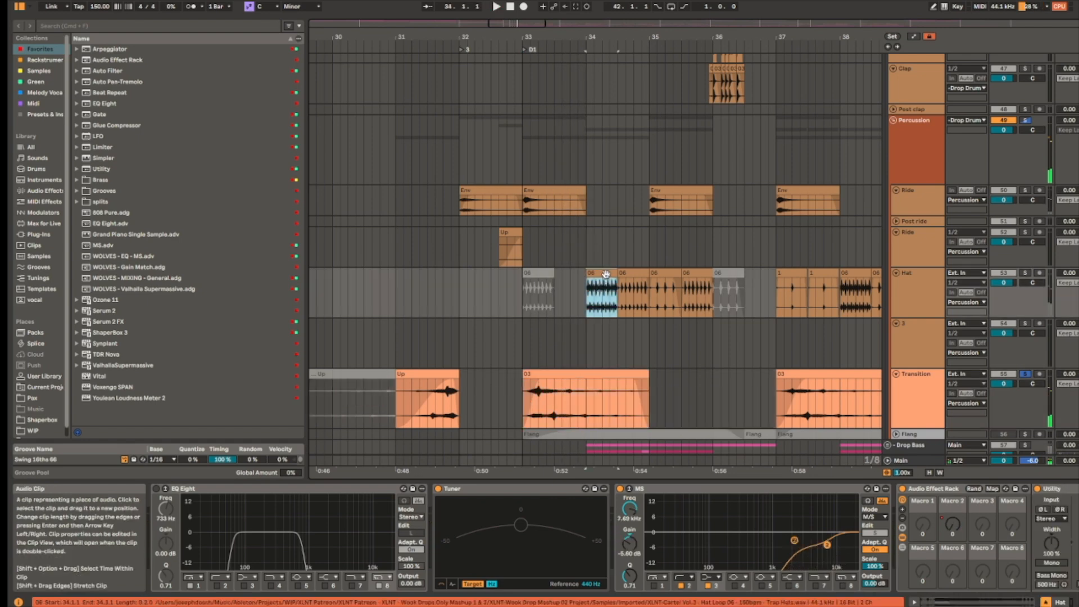
{"action": "scroll", "coordinate": [617, 306], "scroll_direction": "up", "scroll_amount": 3}
{"action": "scroll", "coordinate": [652, 301], "scroll_direction": "right", "scroll_amount": 3}
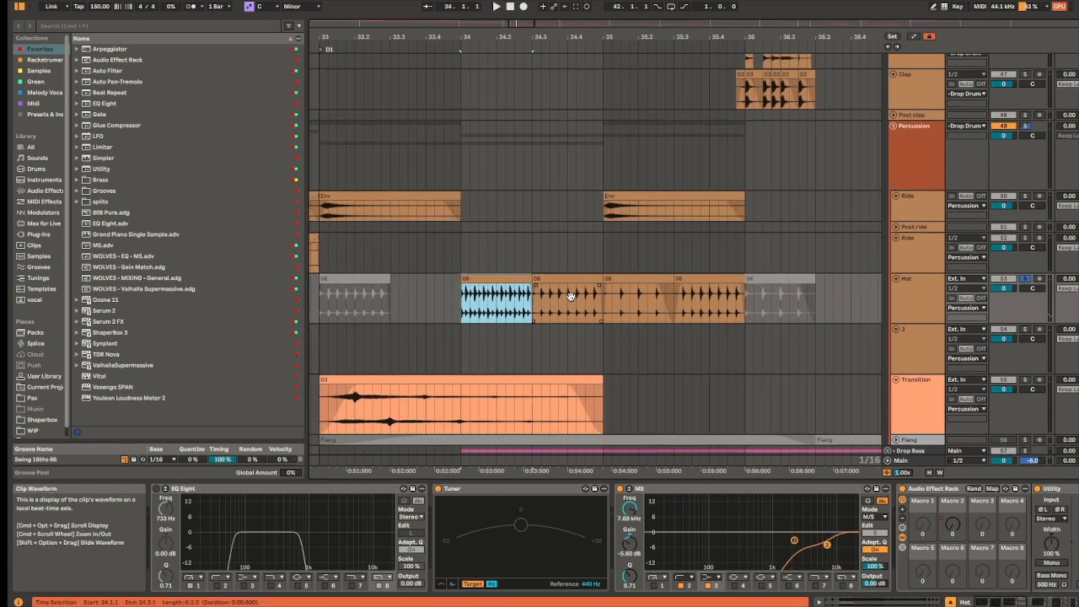
{"action": "scroll", "coordinate": [499, 278], "scroll_direction": "up", "scroll_amount": 2}
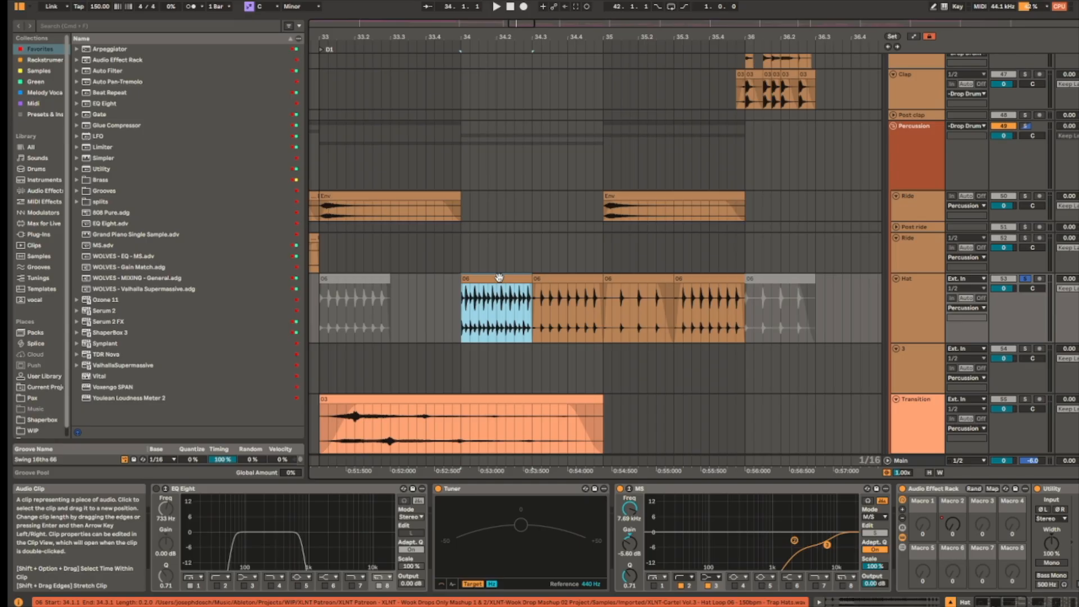
Step: Select the Hat track's loop clips between bars 34 and 35 one after another to compare their rhythms
{"action": "left_click", "coordinate": [572, 281]}
{"action": "left_click", "coordinate": [631, 279]}
{"action": "scroll", "coordinate": [514, 295], "scroll_direction": "up", "scroll_amount": 4}
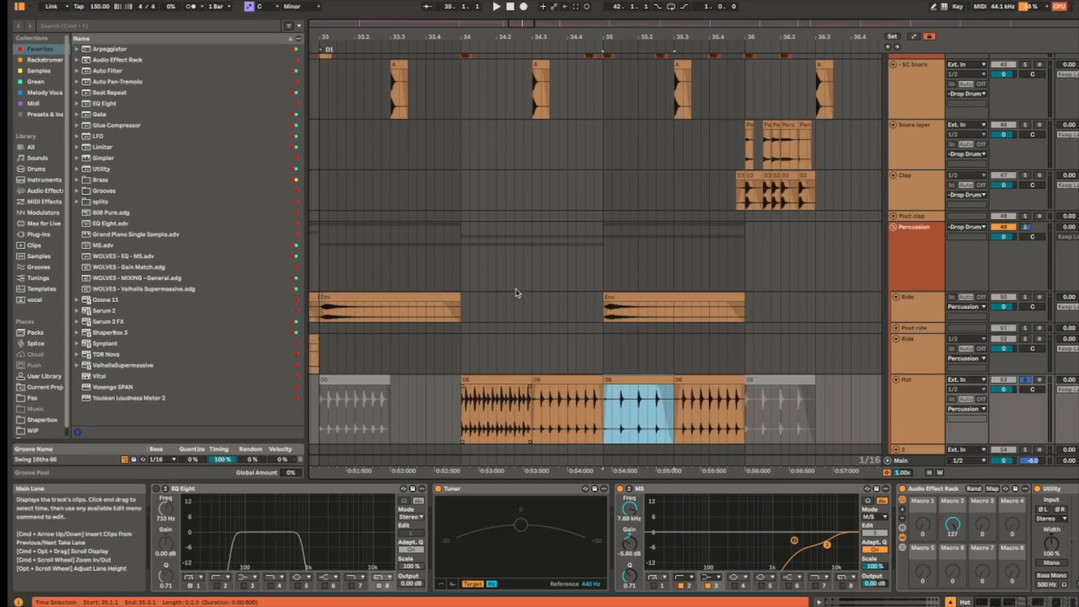
{"action": "left_click", "coordinate": [518, 379]}
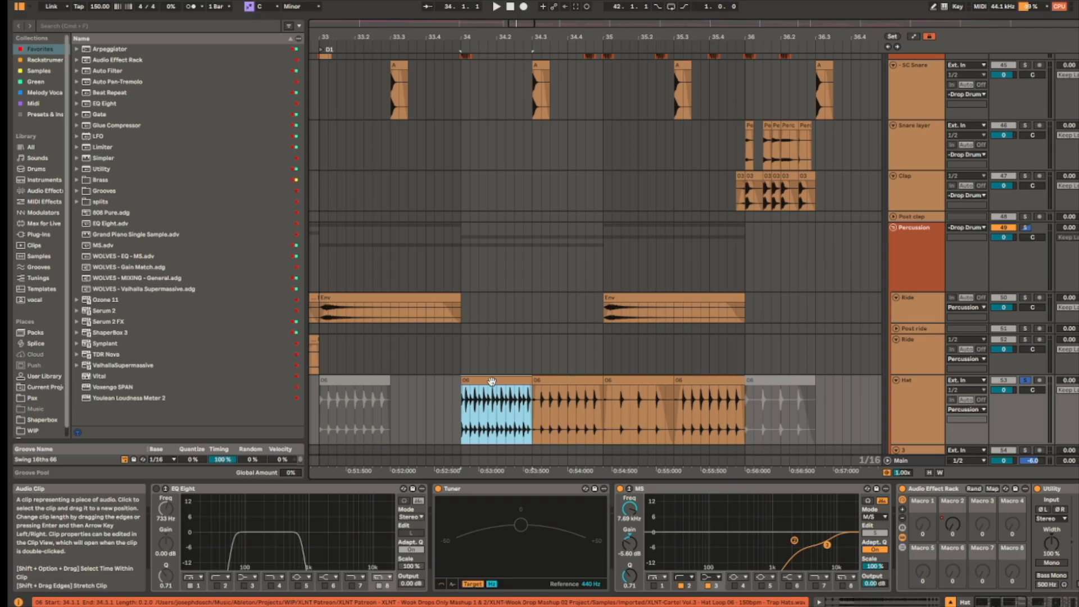
{"action": "left_click", "coordinate": [555, 381]}
{"action": "left_click", "coordinate": [509, 378]}
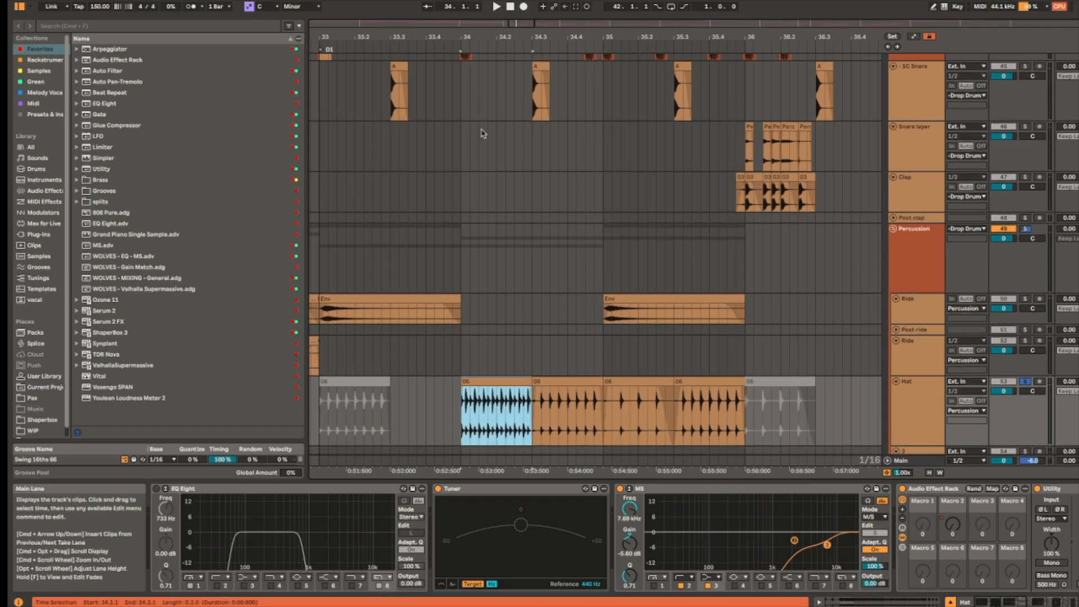
Step: Compare the hat clips in bars 34 and 35 with the kick and snare hits, selecting the hat clip at bar 35
{"action": "scroll", "coordinate": [482, 134], "scroll_direction": "up", "scroll_amount": 4}
{"action": "scroll", "coordinate": [481, 133], "scroll_direction": "up", "scroll_amount": 3}
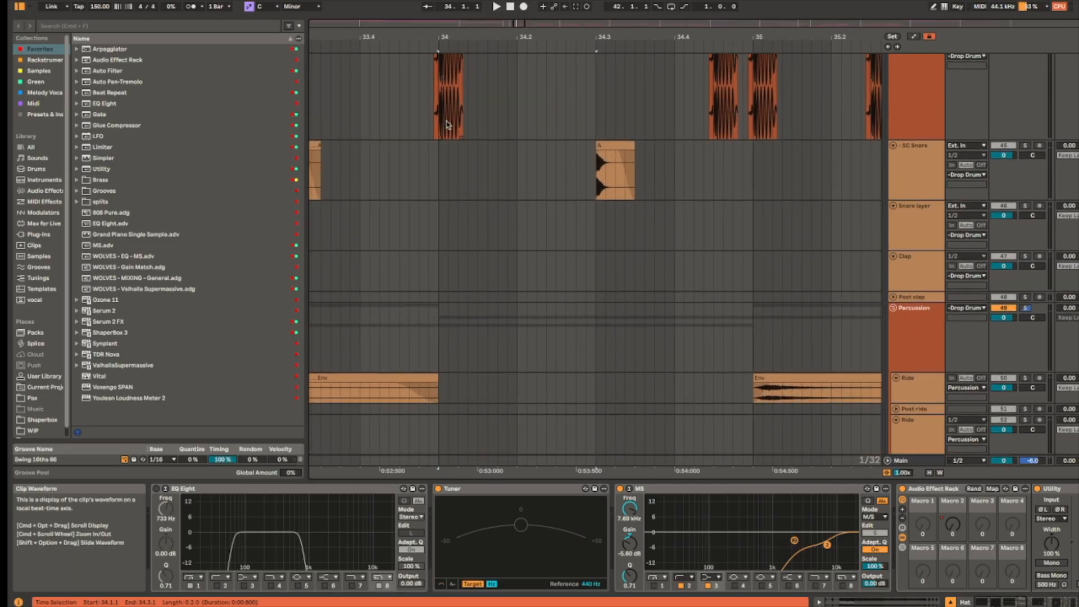
{"action": "scroll", "coordinate": [535, 313], "scroll_direction": "down", "scroll_amount": 2}
{"action": "scroll", "coordinate": [534, 313], "scroll_direction": "down", "scroll_amount": 2}
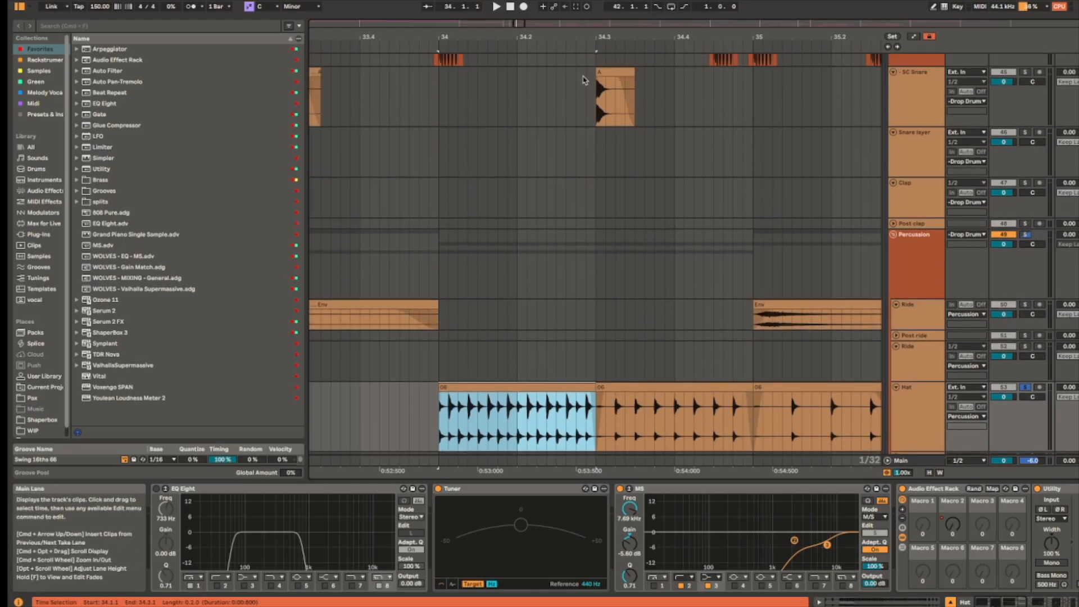
{"action": "left_click_drag", "start_coordinate": [700, 401], "coordinate": [526, 437]}
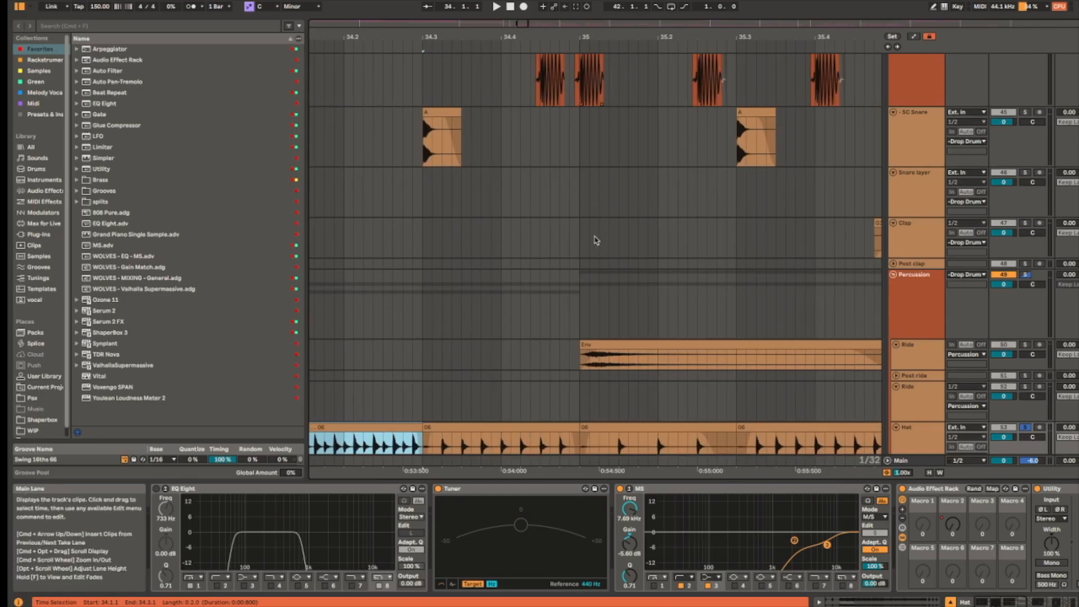
{"action": "left_click_drag", "start_coordinate": [607, 403], "coordinate": [595, 310]}
{"action": "left_click", "coordinate": [633, 342]}
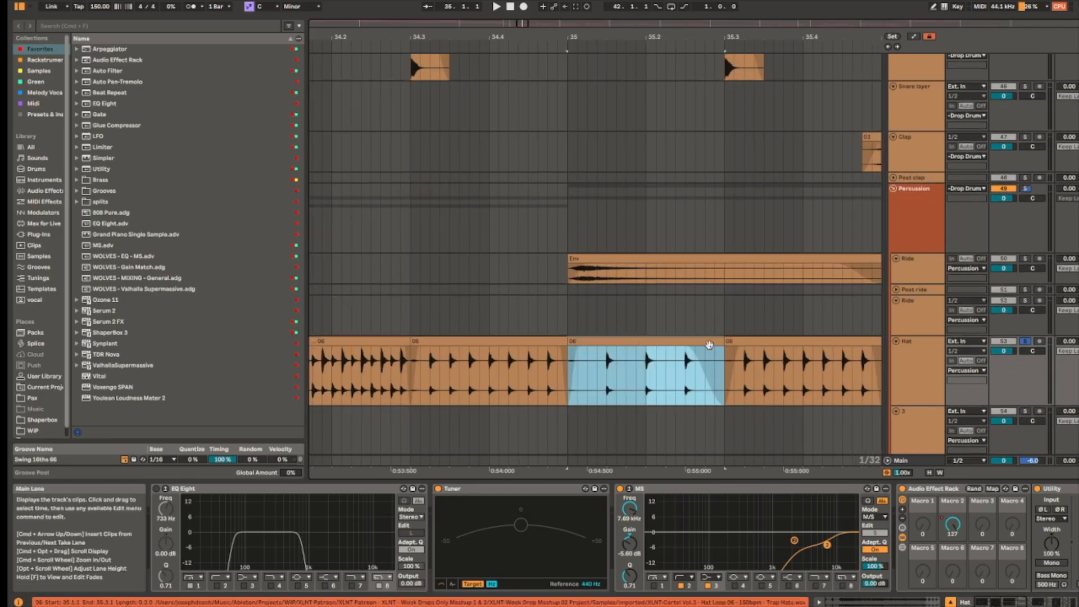
{"action": "scroll", "coordinate": [691, 256], "scroll_direction": "down", "scroll_amount": 5}
{"action": "left_click_drag", "start_coordinate": [692, 255], "coordinate": [625, 285]}
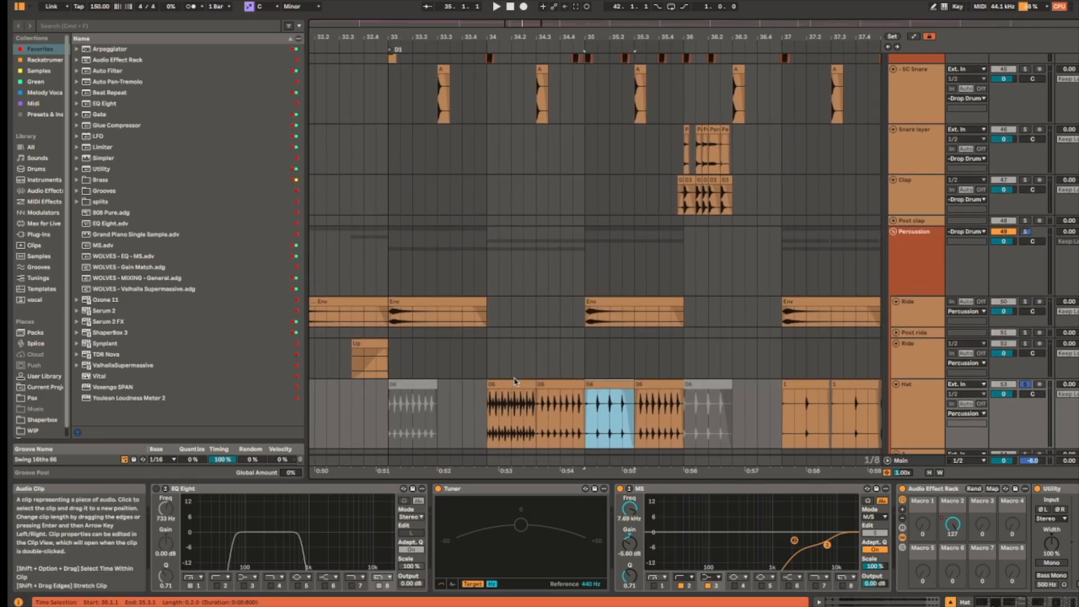
{"action": "scroll", "coordinate": [614, 258], "scroll_direction": "up", "scroll_amount": 3}
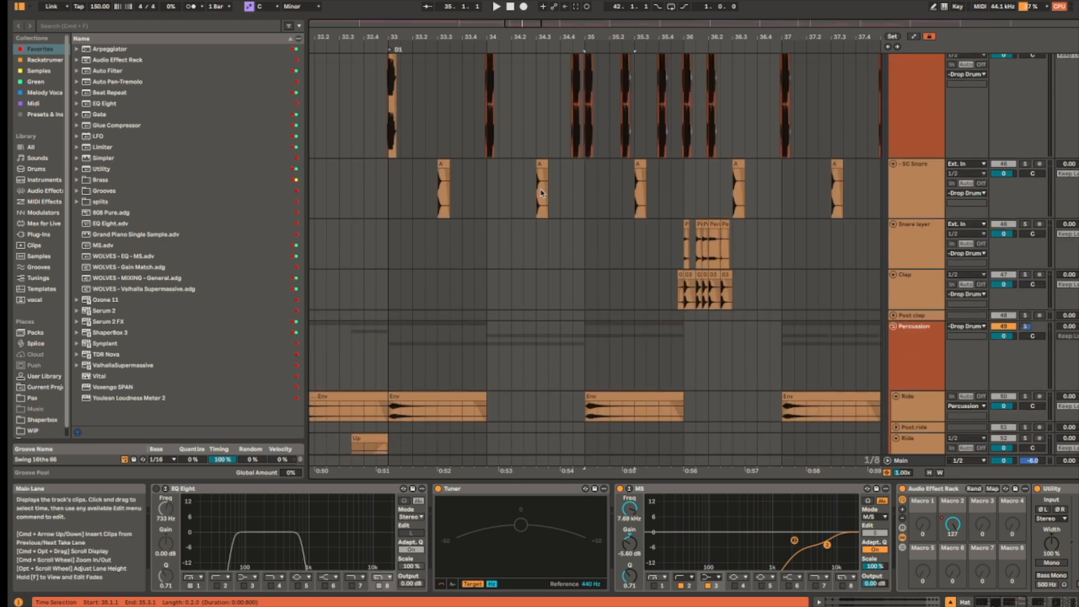
{"action": "scroll", "coordinate": [571, 254], "scroll_direction": "down", "scroll_amount": 2}
{"action": "scroll", "coordinate": [501, 286], "scroll_direction": "down", "scroll_amount": 2}
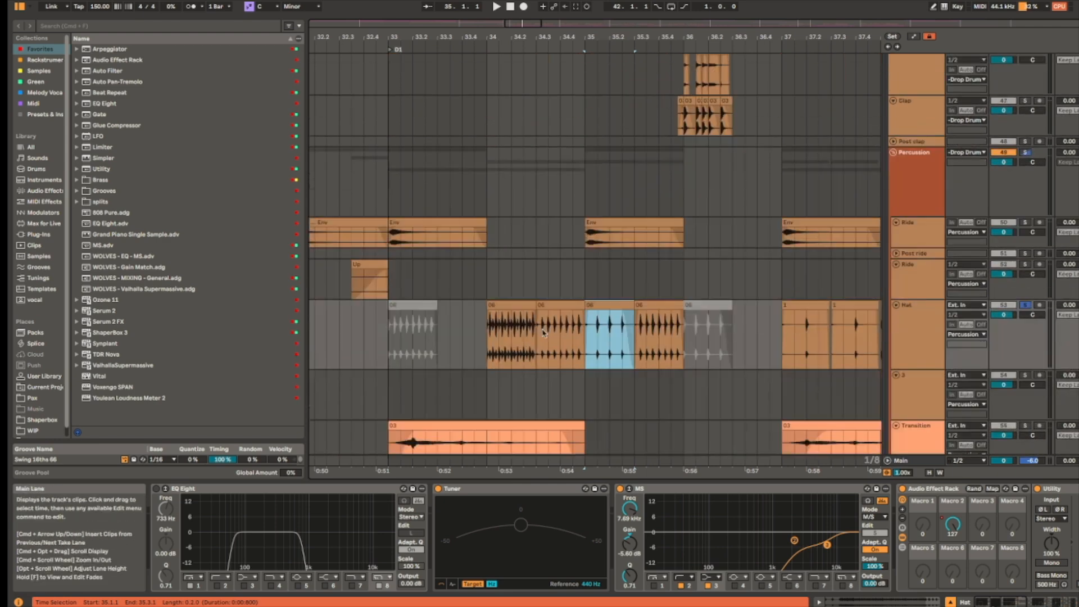
Step: Highlight bar 34 on the SC Snare track and select the kick hit at bar 34
{"action": "left_click", "coordinate": [487, 133]}
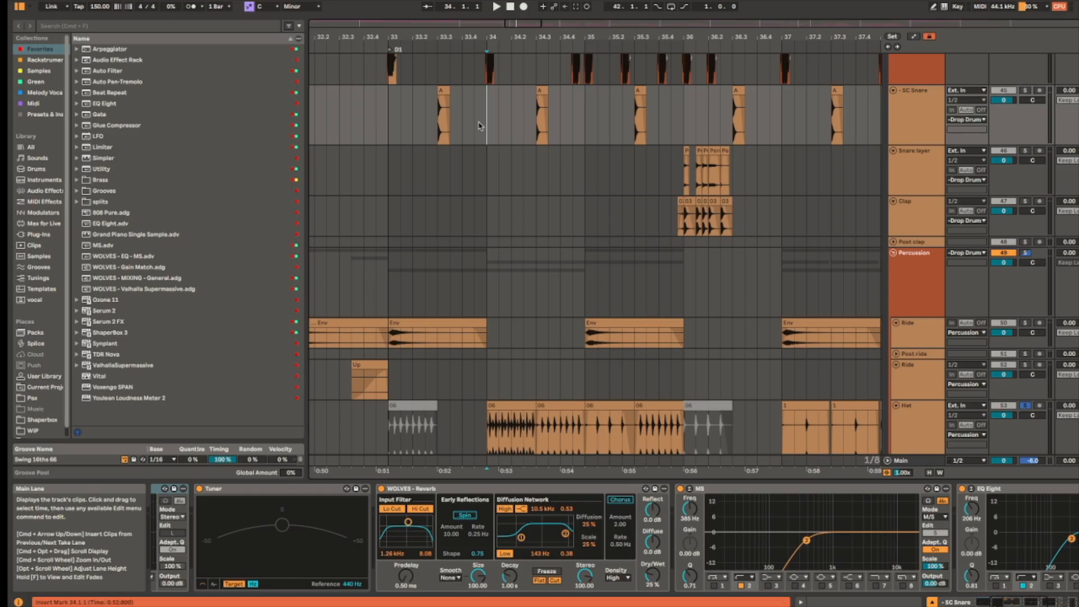
{"action": "left_click_drag", "start_coordinate": [387, 110], "coordinate": [588, 108]}
{"action": "scroll", "coordinate": [501, 97], "scroll_direction": "up", "scroll_amount": 3}
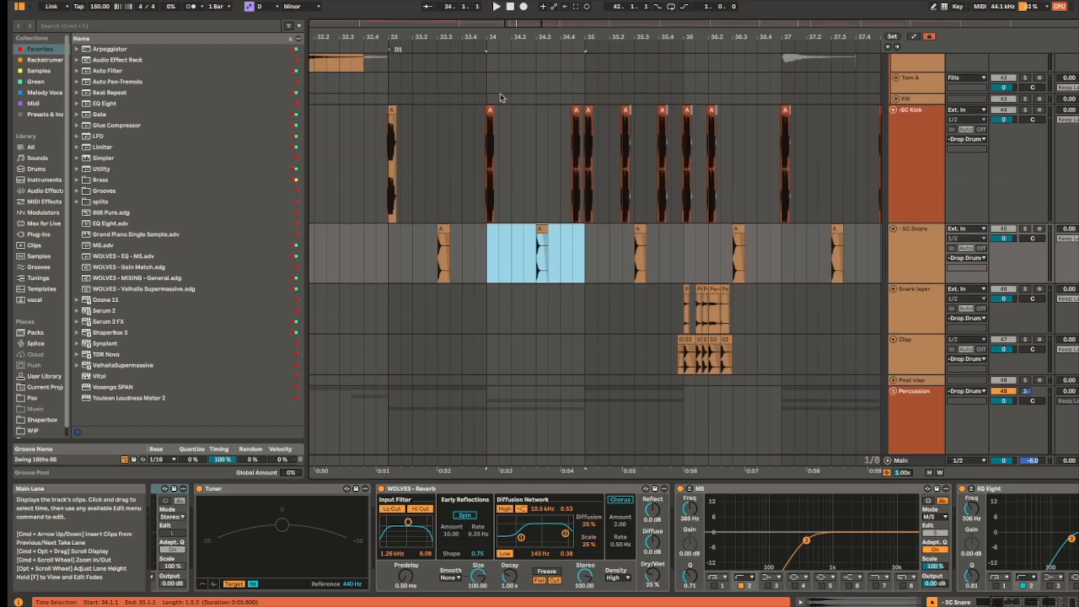
{"action": "left_click", "coordinate": [489, 167]}
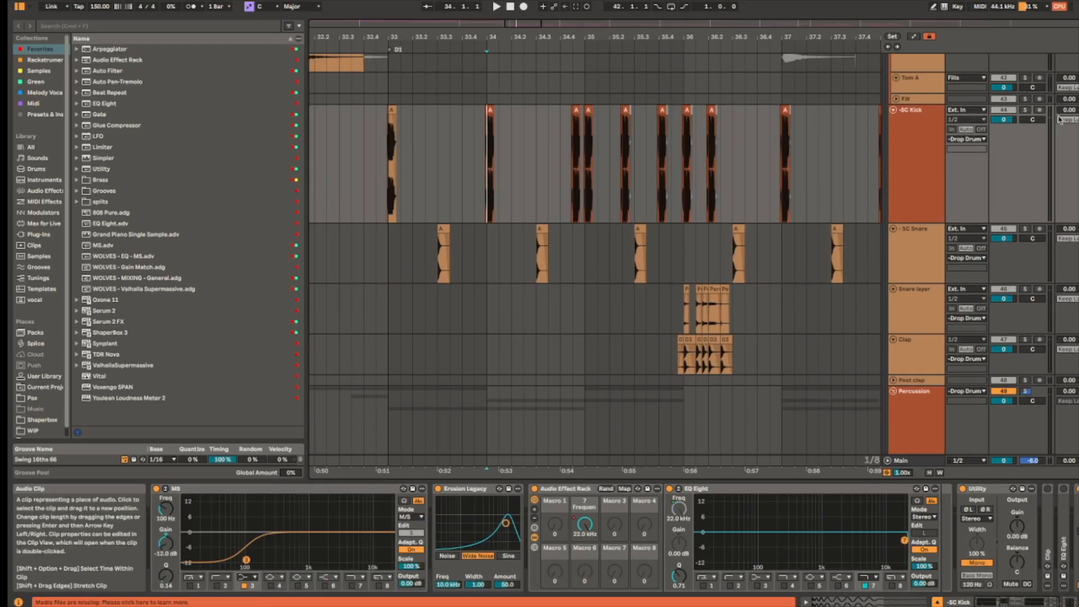
Step: Solo the Drop Drums group and play it from bar 34, following the kick, snare and percussion tracks before stopping
{"action": "scroll", "coordinate": [945, 163], "scroll_direction": "up", "scroll_amount": 3}
{"action": "left_click", "coordinate": [915, 74]}
{"action": "key", "text": "s"}
{"action": "key", "text": "space"}
{"action": "scroll", "coordinate": [777, 296], "scroll_direction": "down", "scroll_amount": 4}
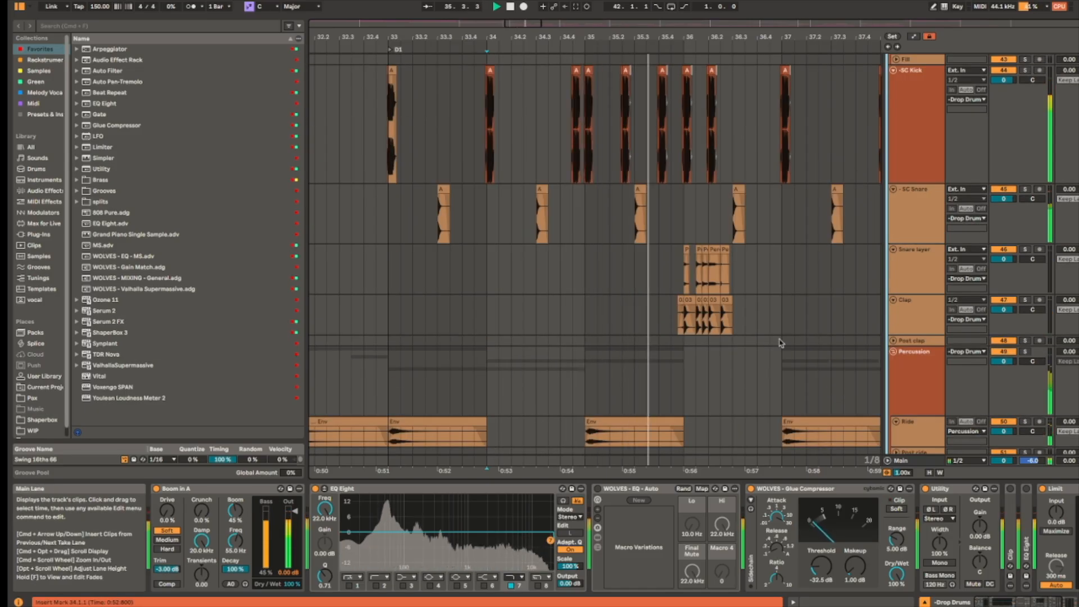
{"action": "scroll", "coordinate": [776, 337], "scroll_direction": "down", "scroll_amount": 3}
{"action": "left_click_drag", "start_coordinate": [763, 270], "coordinate": [651, 255]}
{"action": "scroll", "coordinate": [750, 375], "scroll_direction": "down", "scroll_amount": 3}
{"action": "key", "text": "space"}
Step: Look over the whole Drop Drums group, from the percussion tracks to the fills and down to Drop Bass
{"action": "left_click_drag", "start_coordinate": [795, 378], "coordinate": [665, 235]}
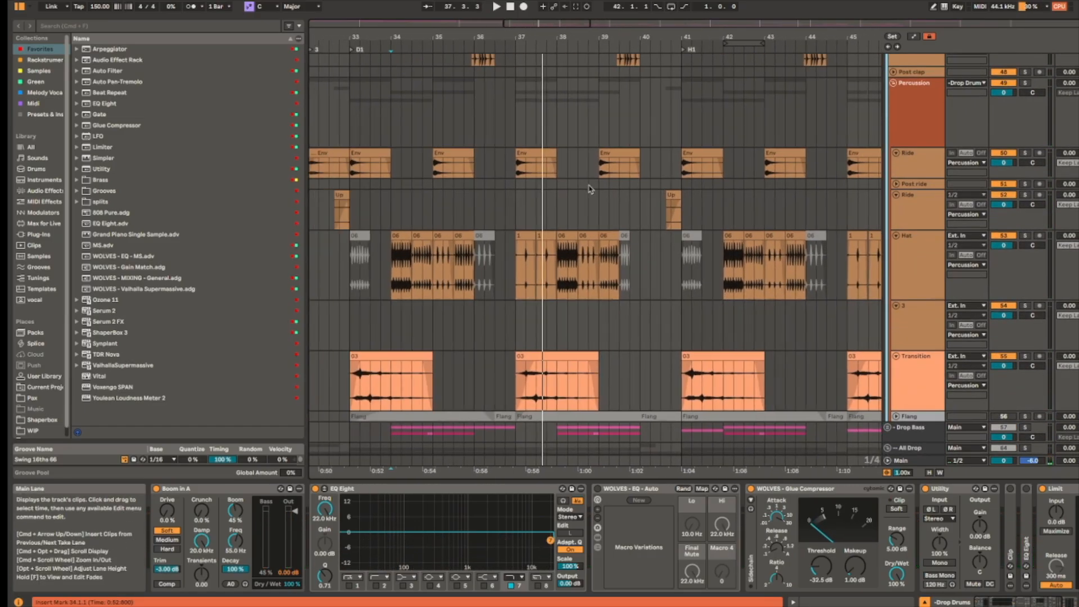
{"action": "left_click_drag", "start_coordinate": [584, 181], "coordinate": [658, 353]}
{"action": "scroll", "coordinate": [653, 226], "scroll_direction": "up", "scroll_amount": 3}
{"action": "left_click_drag", "start_coordinate": [771, 177], "coordinate": [763, 354]}
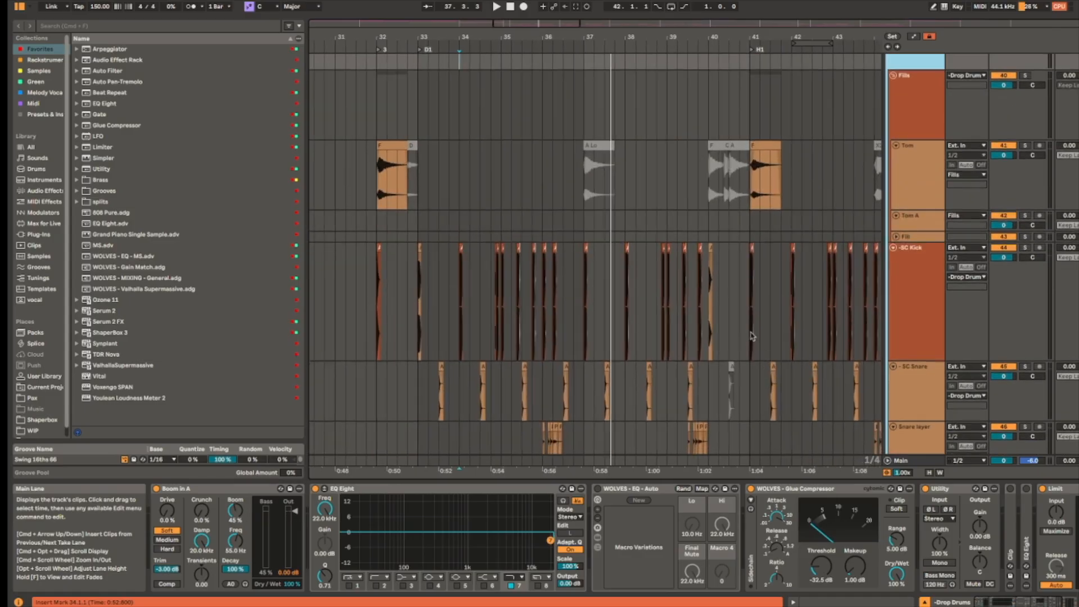
{"action": "left_click_drag", "start_coordinate": [790, 198], "coordinate": [749, 219]}
{"action": "scroll", "coordinate": [655, 339], "scroll_direction": "down", "scroll_amount": 15}
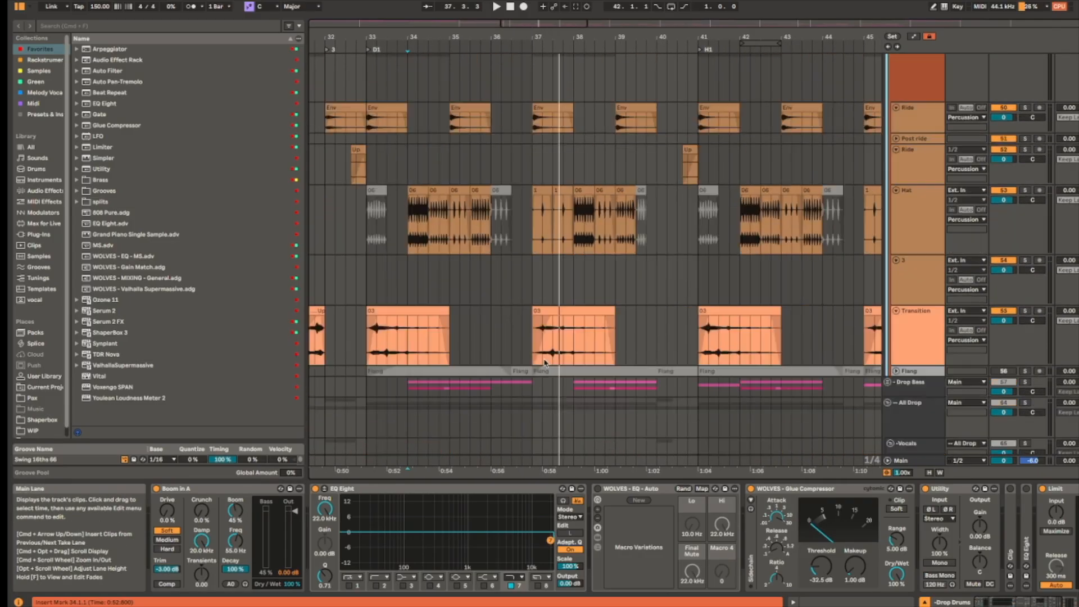
Step: Unfold the Drop Bass group and play the soloed 1 mono track from its first clip at bar 34
{"action": "left_click", "coordinate": [888, 92]}
{"action": "left_click_drag", "start_coordinate": [409, 180], "coordinate": [444, 181]}
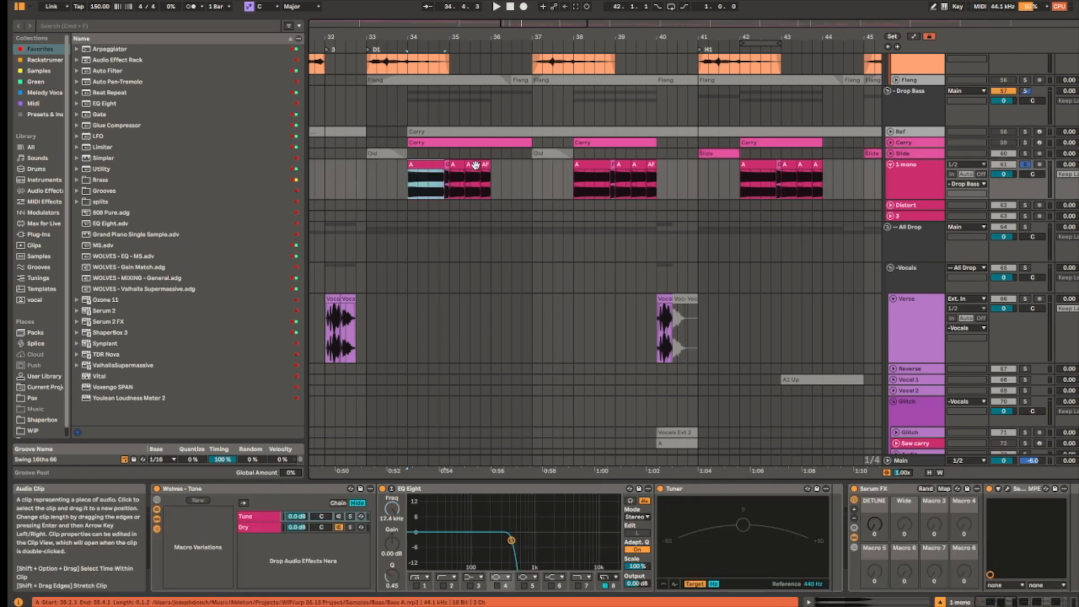
{"action": "key", "text": "space"}
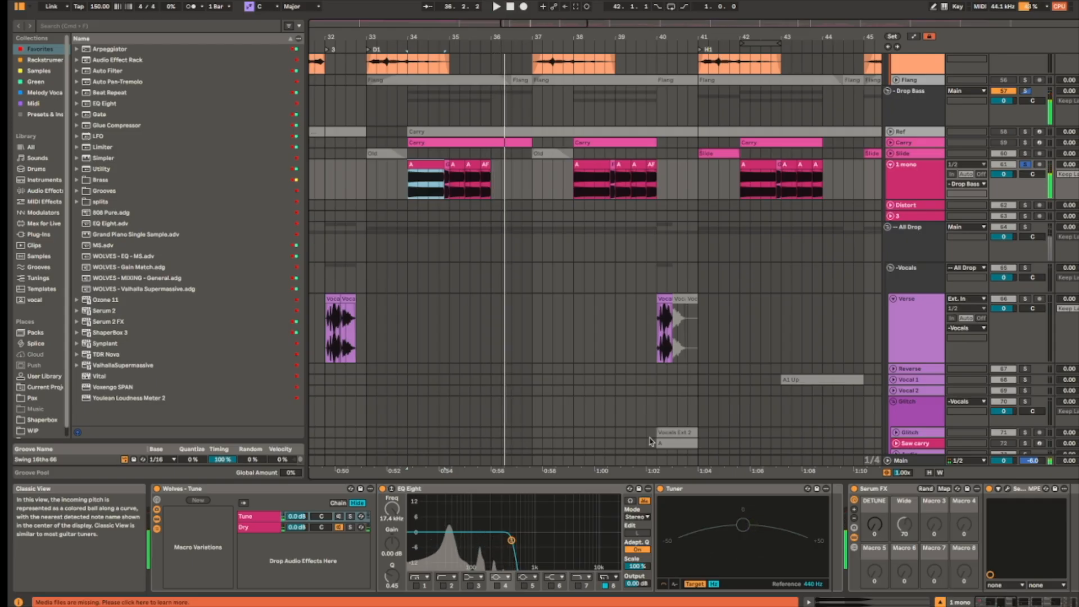
Step: Enlarge the 1 mono track, open the Carry MIDI clip at bar 34 and select its first A0 note
{"action": "scroll", "coordinate": [701, 193], "scroll_direction": "left", "scroll_amount": 3}
{"action": "scroll", "coordinate": [702, 193], "scroll_direction": "up", "scroll_amount": 1}
{"action": "left_click_drag", "start_coordinate": [701, 193], "coordinate": [699, 198]}
{"action": "key", "text": "alt+plus"}
{"action": "scroll", "coordinate": [501, 206], "scroll_direction": "up", "scroll_amount": 4}
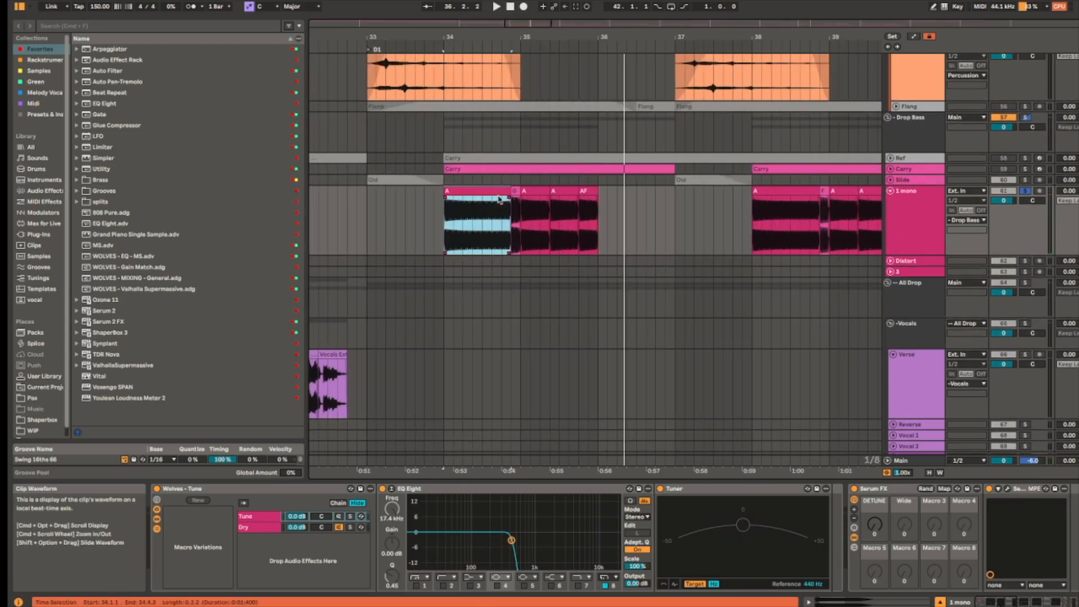
{"action": "scroll", "coordinate": [522, 170], "scroll_direction": "up", "scroll_amount": 1}
{"action": "double_click", "coordinate": [522, 169]}
{"action": "left_click", "coordinate": [511, 450]}
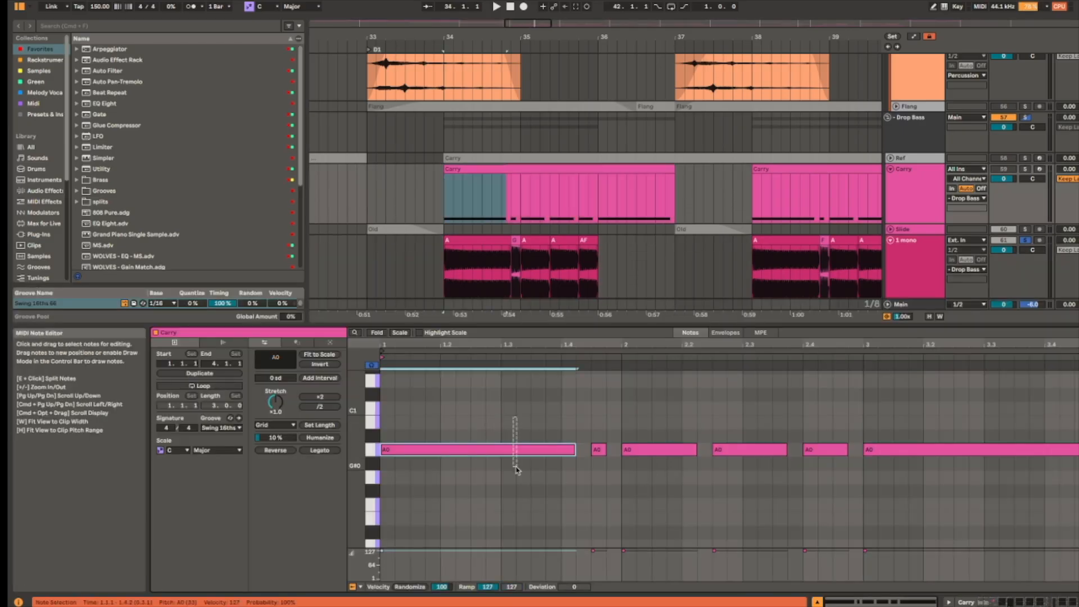
Step: Try drawing a long F0 note from the start of the Carry clip beneath its A0 notes
{"action": "scroll", "coordinate": [517, 464], "scroll_direction": "down", "scroll_amount": 2}
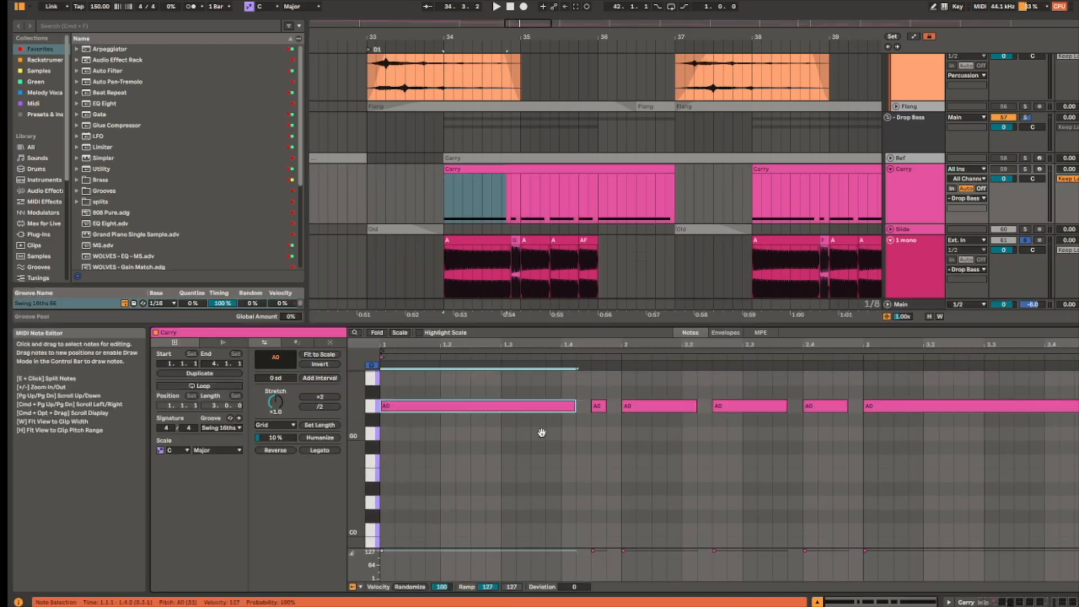
{"action": "double_click", "coordinate": [387, 459]}
{"action": "left_click_drag", "start_coordinate": [393, 460], "coordinate": [783, 458]}
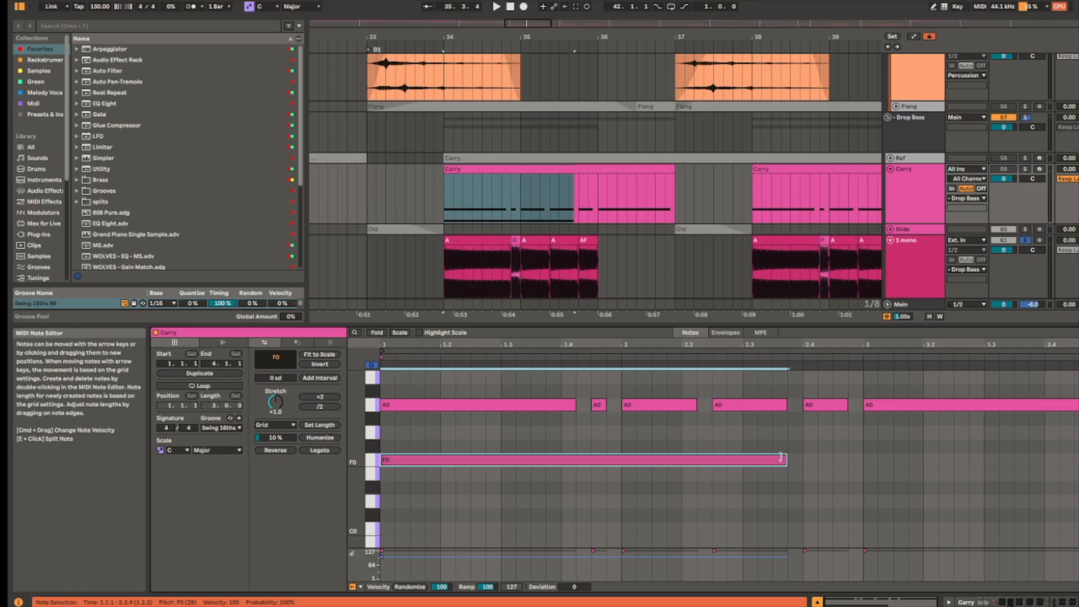
{"action": "key", "text": "Delete"}
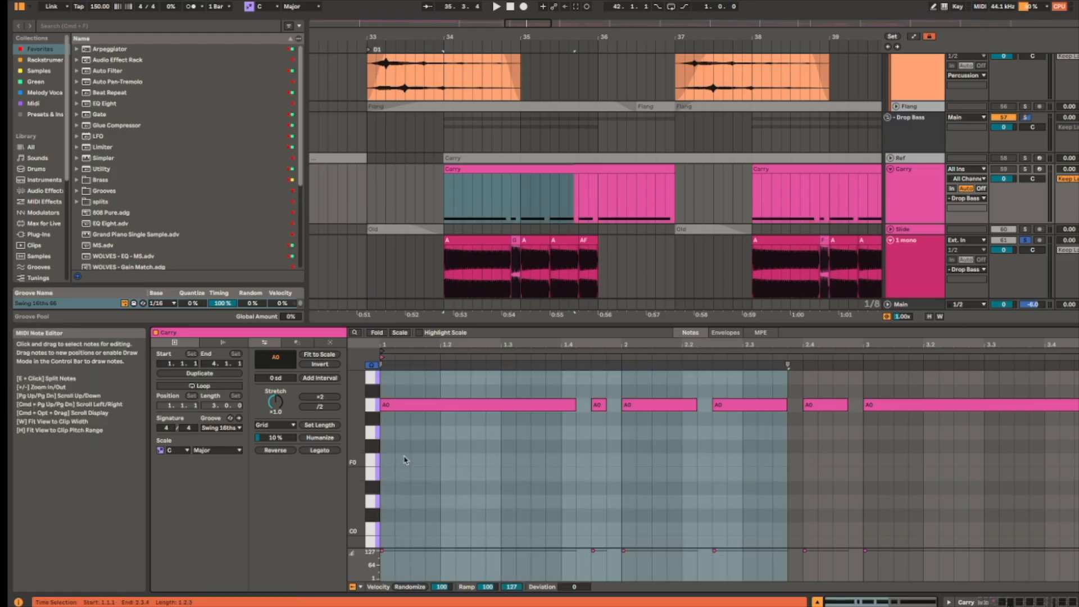
{"action": "left_click", "coordinate": [386, 460]}
{"action": "double_click", "coordinate": [386, 461]}
{"action": "left_click_drag", "start_coordinate": [392, 459], "coordinate": [715, 449]}
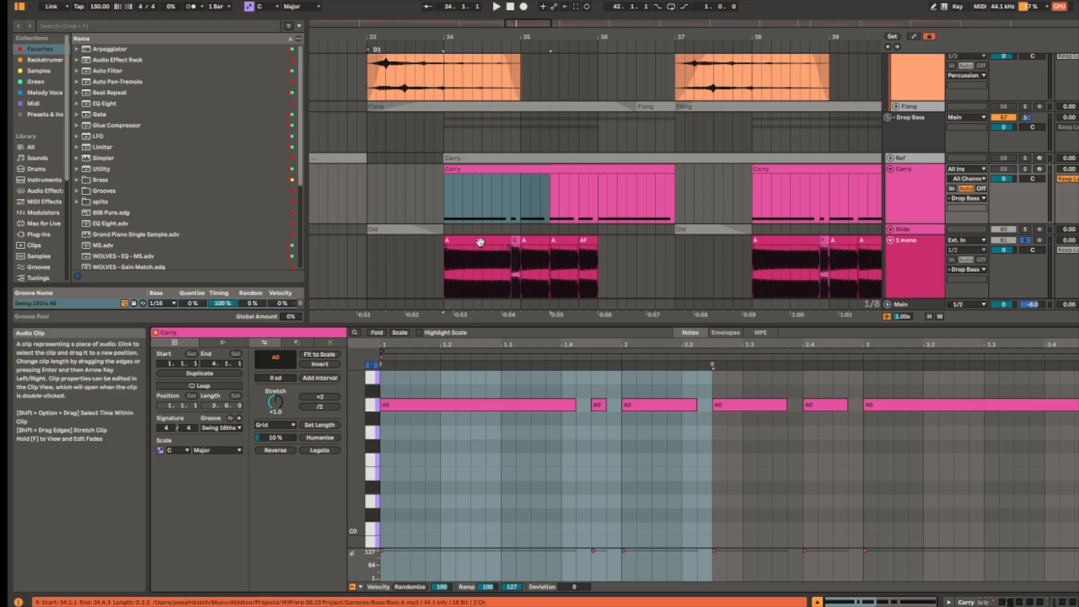
Step: Select the first 1 mono clip at bar 34, show the track's devices and play it with the Tuner in view
{"action": "left_click", "coordinate": [504, 253]}
{"action": "key", "text": "shift+Tab"}
{"action": "key", "text": "space"}
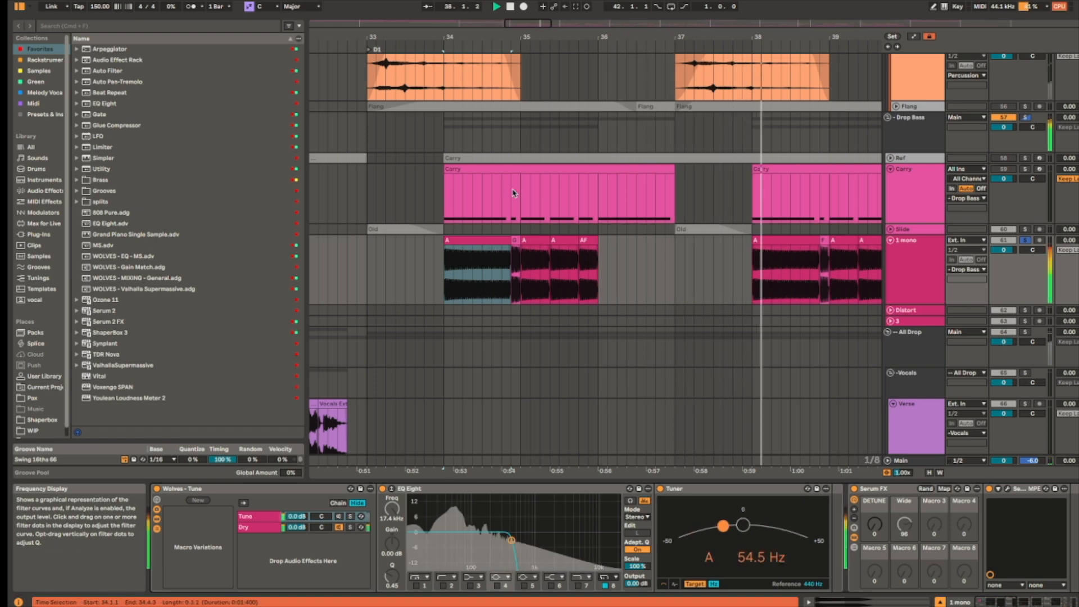
{"action": "left_click", "coordinate": [487, 240]}
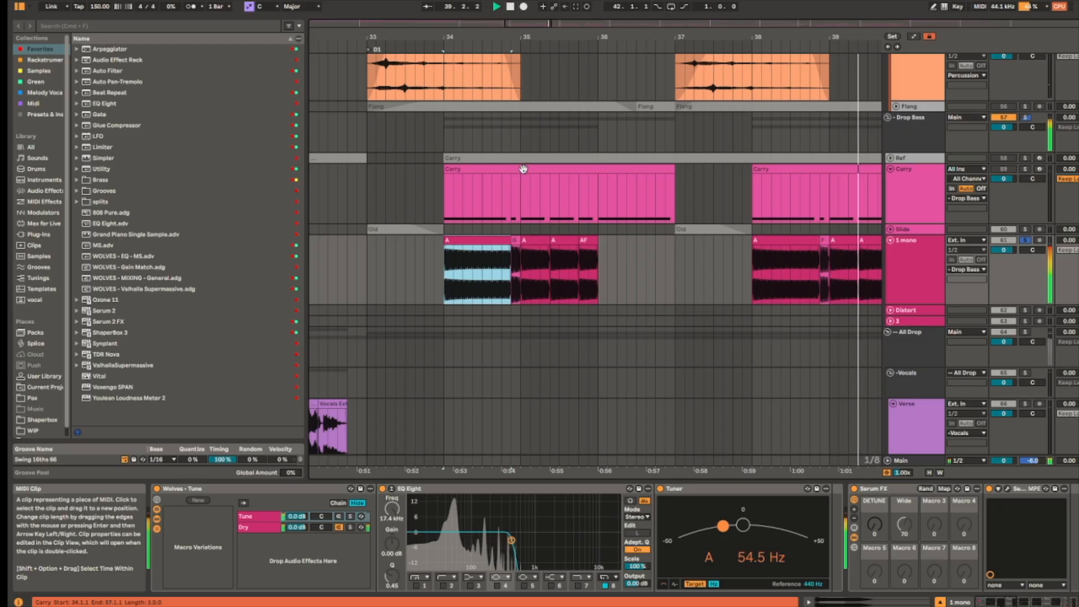
Step: Inspect the first A0 note of the Carry clip at bar 34 during playback, then return to the device view
{"action": "left_click", "coordinate": [523, 168]}
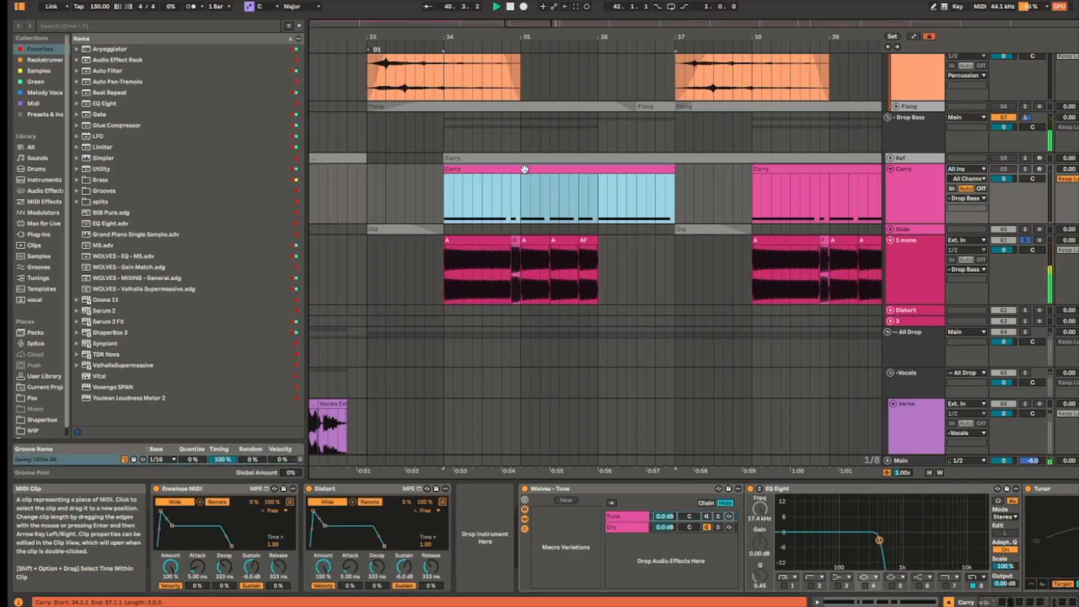
{"action": "double_click", "coordinate": [524, 169]}
{"action": "left_click", "coordinate": [412, 404]}
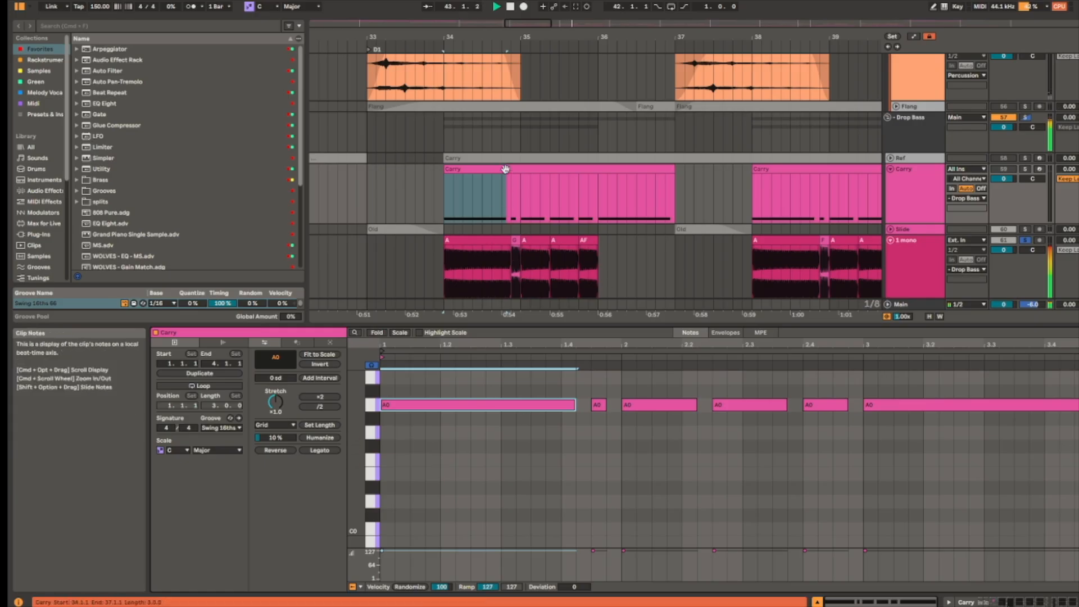
{"action": "left_click", "coordinate": [561, 220]}
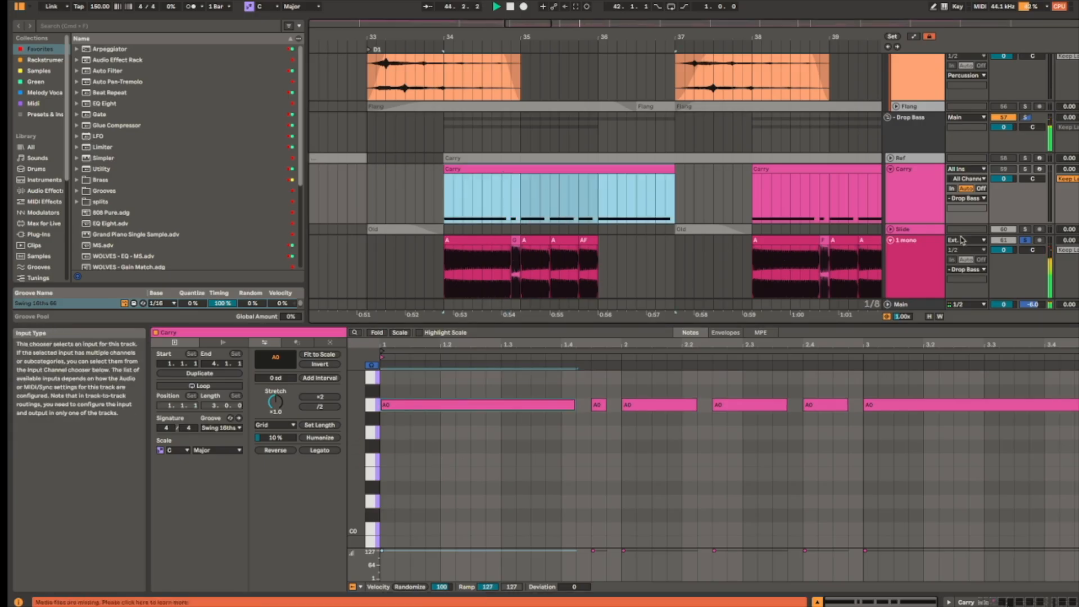
{"action": "key", "text": "shift+Tab"}
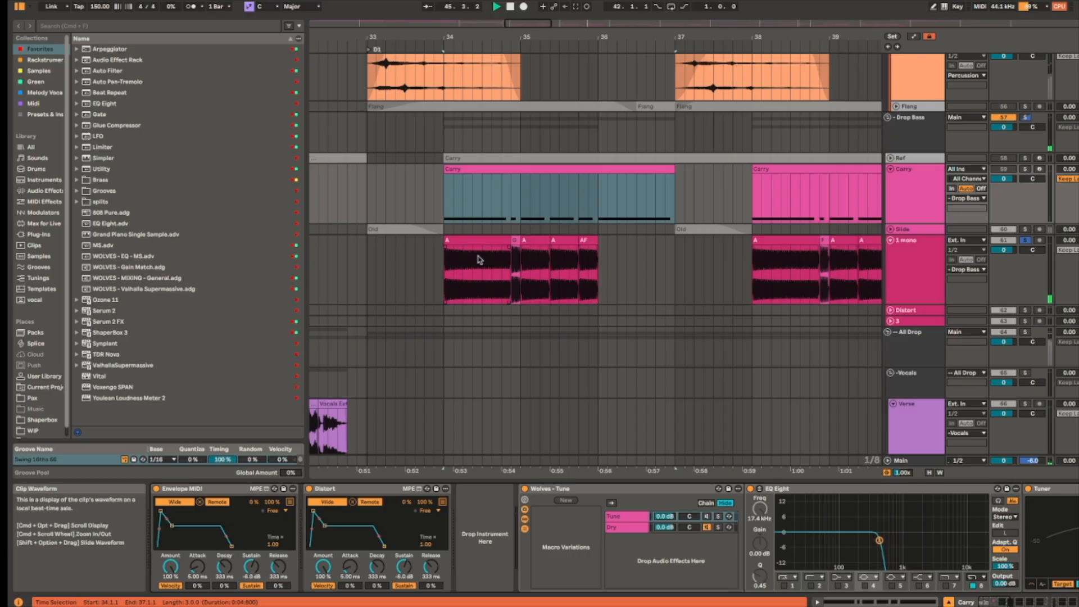
Step: Stop playback, select the first 1 mono bass clip at bar 34 and enlarge its waveform
{"action": "left_click", "coordinate": [476, 242]}
{"action": "key", "text": "space"}
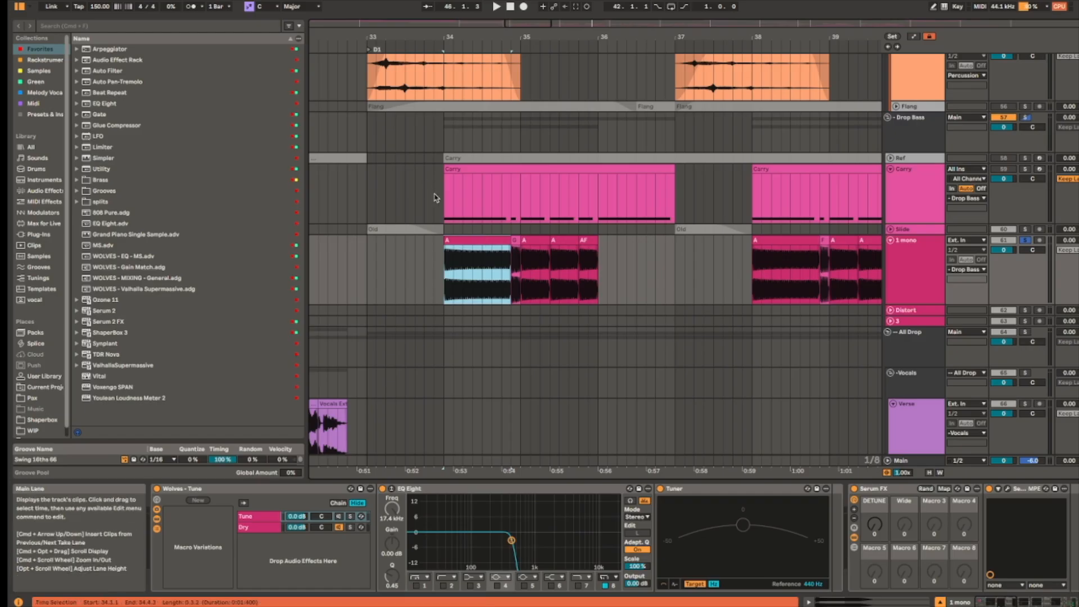
{"action": "left_click", "coordinate": [375, 190]}
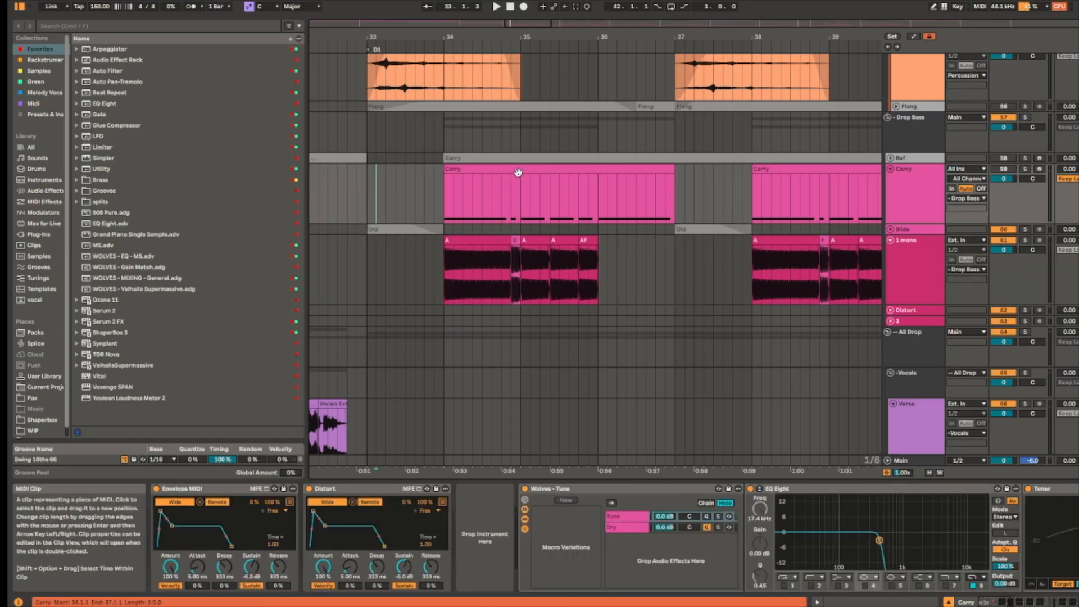
{"action": "left_click", "coordinate": [491, 247]}
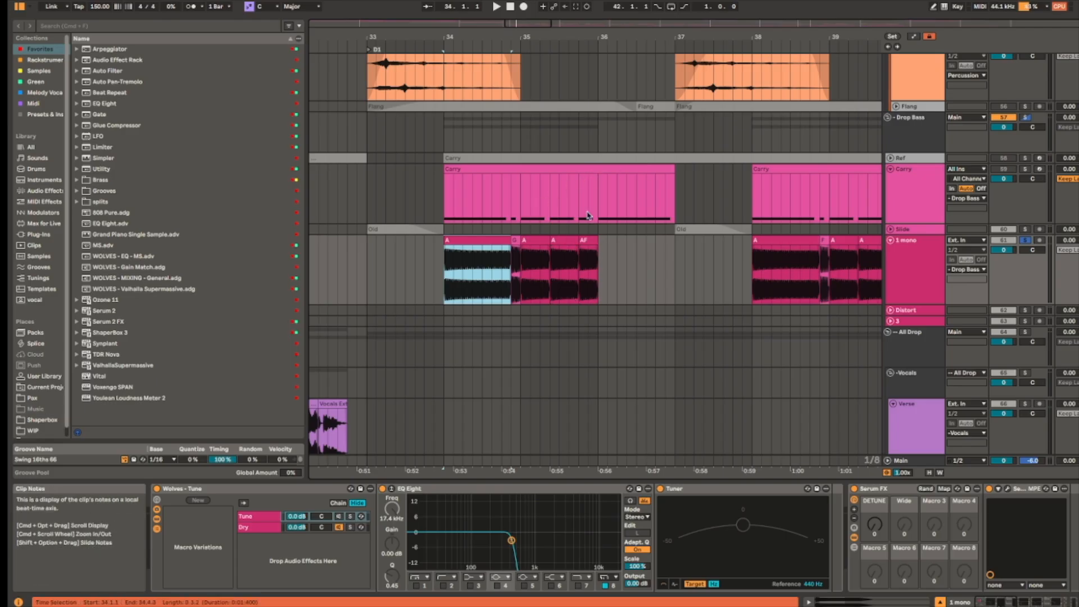
{"action": "scroll", "coordinate": [534, 253], "scroll_direction": "up", "scroll_amount": 5}
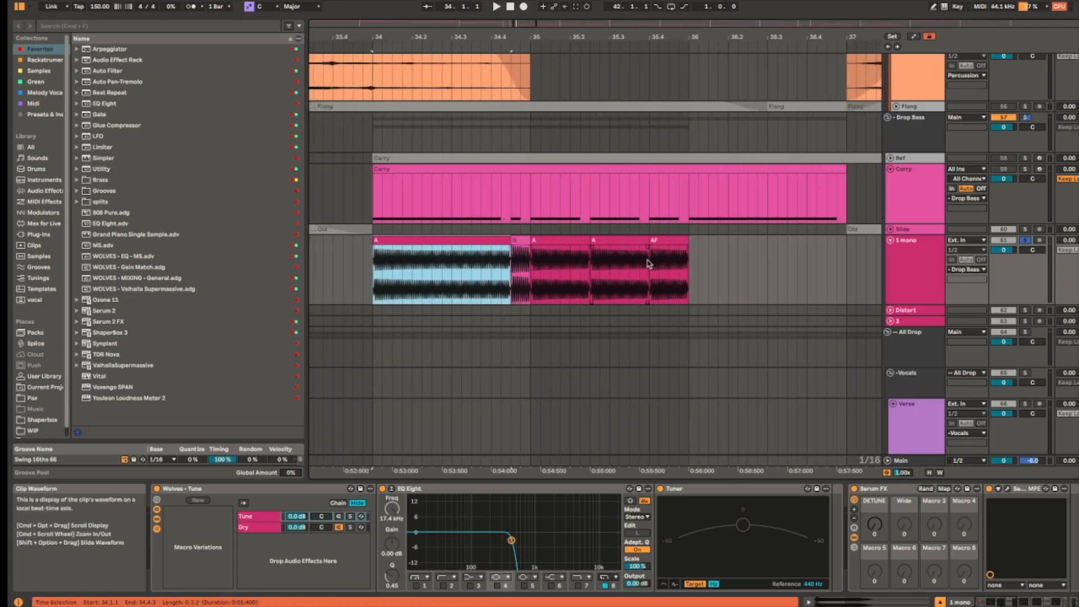
Step: Select the AF clip ending the first 1 mono bass phrase, play it and show its Transposition envelope
{"action": "left_click", "coordinate": [518, 240]}
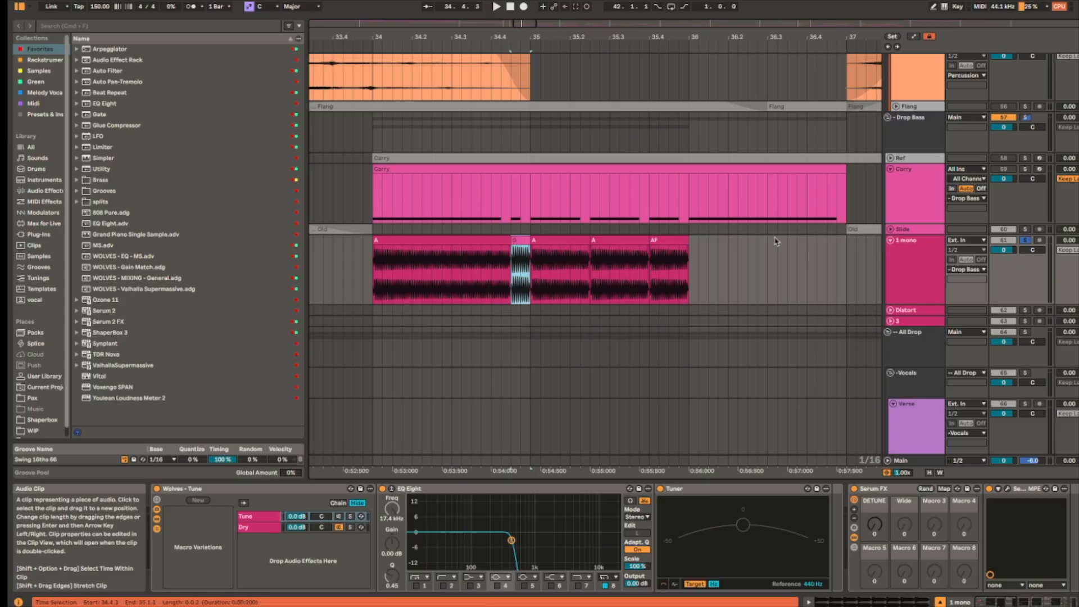
{"action": "left_click", "coordinate": [490, 249]}
{"action": "left_click", "coordinate": [674, 247]}
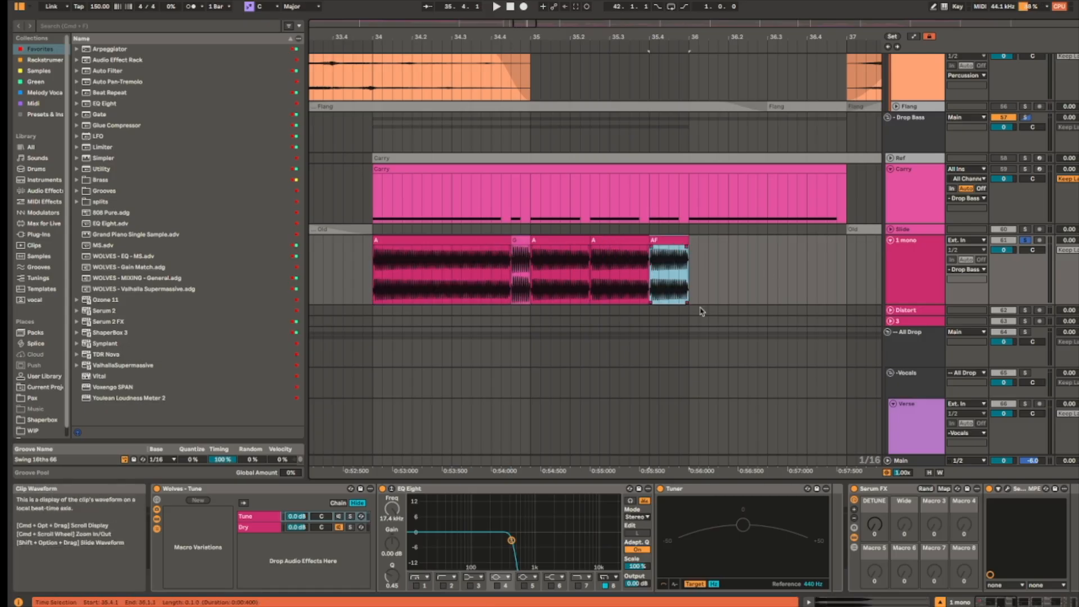
{"action": "key", "text": "shift+Tab"}
{"action": "key", "text": "space"}
{"action": "key", "text": "space"}
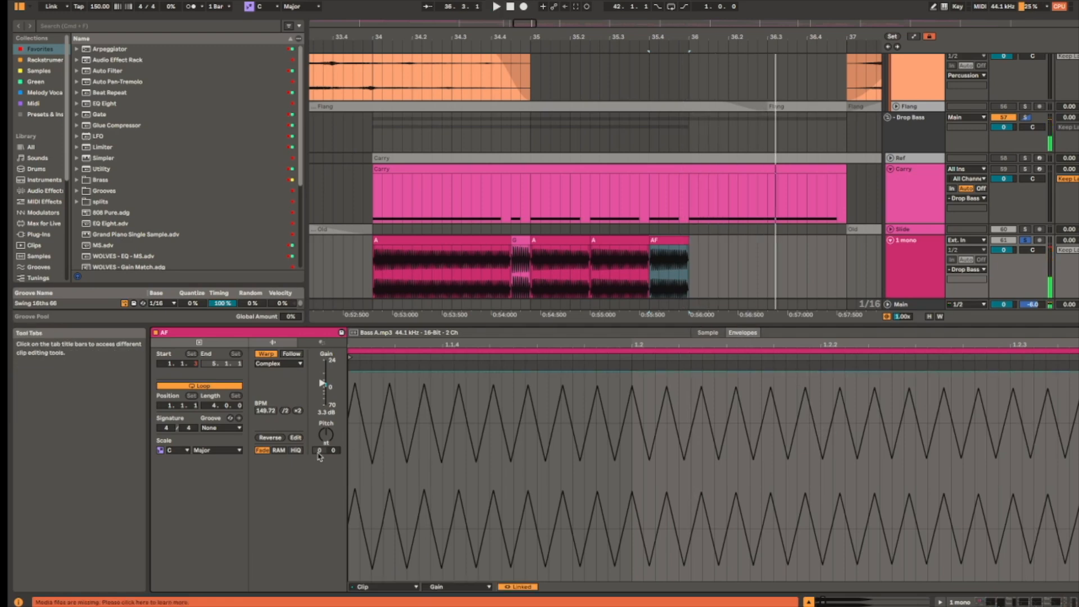
{"action": "left_click", "coordinate": [325, 451]}
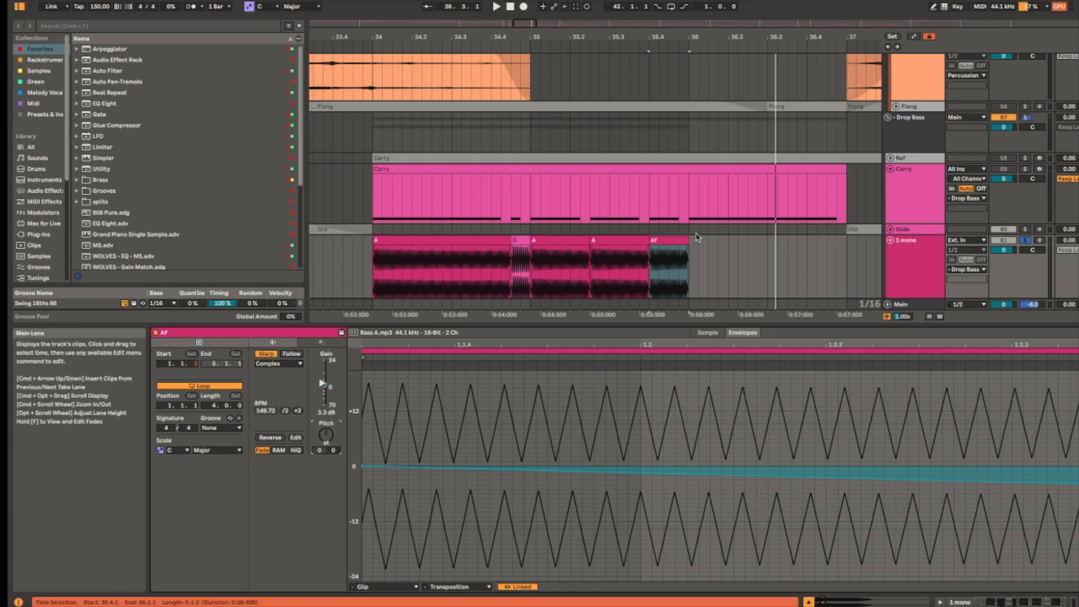
Step: Select the A clip at bar 38 on the 1 mono track, then the time range from bar 33 to bar 37
{"action": "scroll", "coordinate": [505, 219], "scroll_direction": "down", "scroll_amount": 2}
{"action": "scroll", "coordinate": [505, 219], "scroll_direction": "right", "scroll_amount": 2}
{"action": "scroll", "coordinate": [522, 221], "scroll_direction": "down", "scroll_amount": 5}
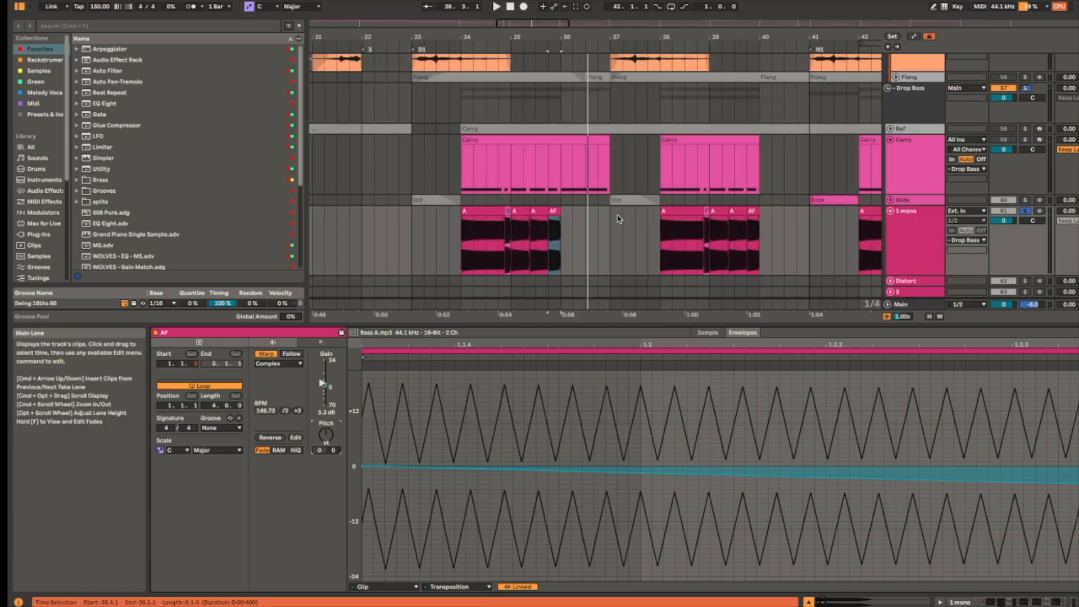
{"action": "scroll", "coordinate": [654, 205], "scroll_direction": "right", "scroll_amount": 2}
{"action": "scroll", "coordinate": [654, 205], "scroll_direction": "down", "scroll_amount": 1}
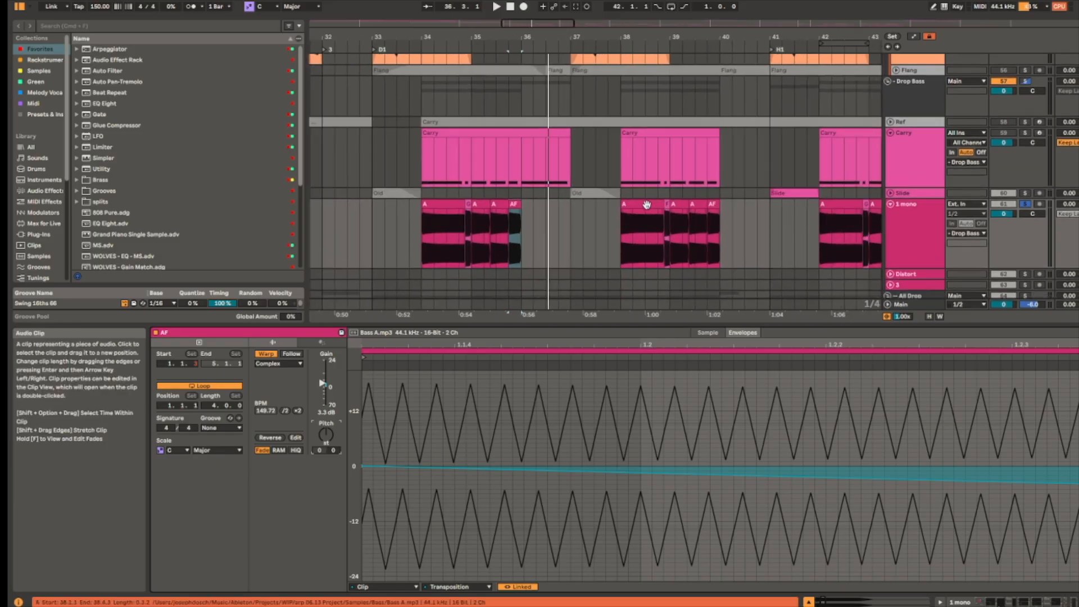
{"action": "left_click", "coordinate": [647, 205]}
{"action": "left_click_drag", "start_coordinate": [373, 241], "coordinate": [573, 241]}
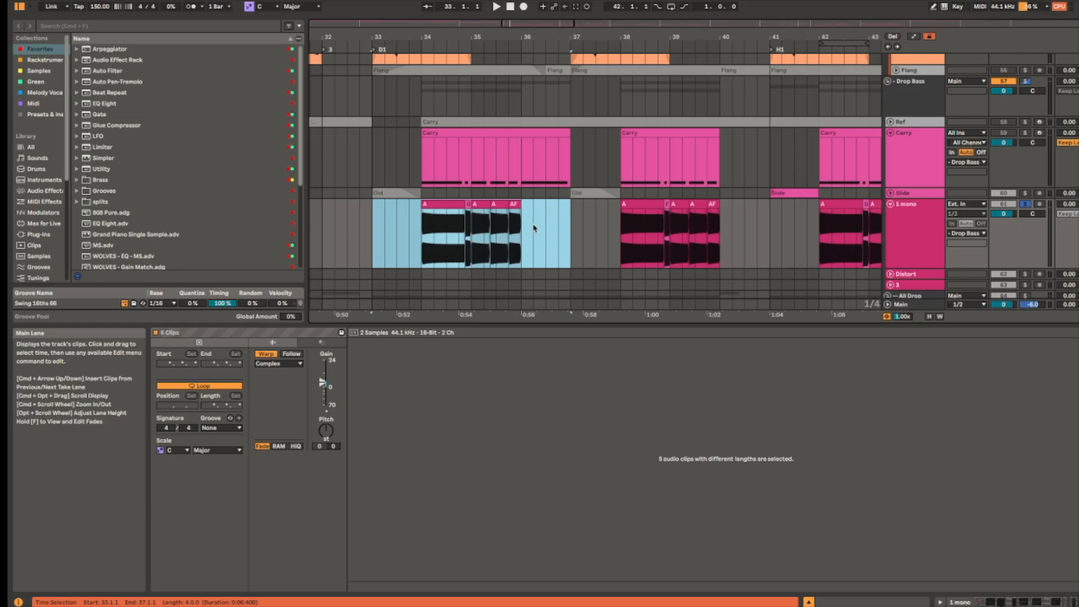
Step: Play the 1 mono A clip at bar 34, then the one at bar 38, to compare the two phrases
{"action": "scroll", "coordinate": [534, 227], "scroll_direction": "up", "scroll_amount": 3}
{"action": "left_click", "coordinate": [417, 203]}
{"action": "key", "text": "space"}
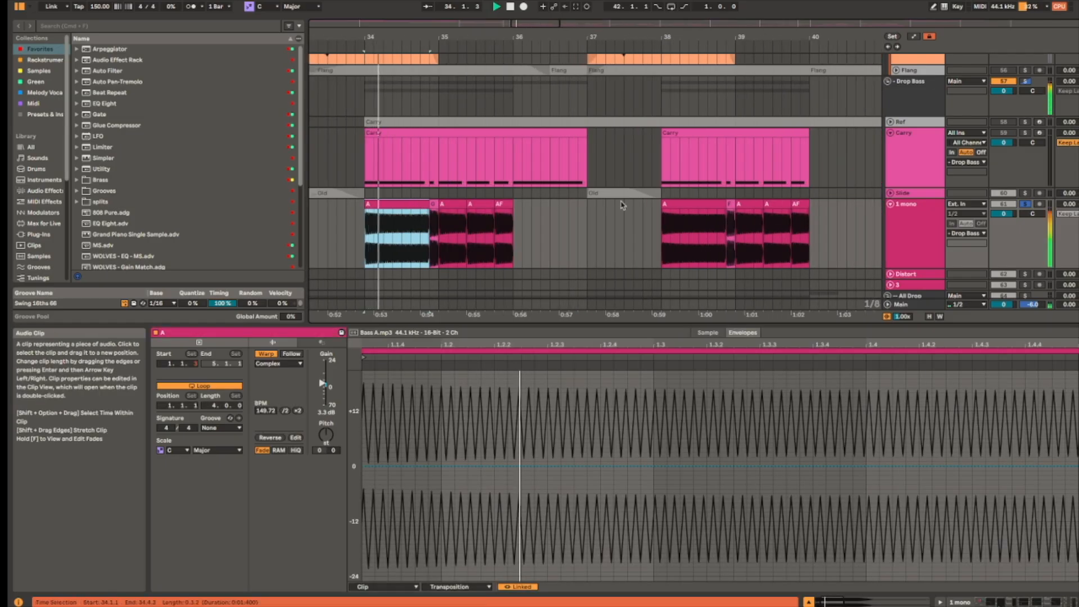
{"action": "left_click", "coordinate": [718, 207]}
{"action": "key", "text": "space"}
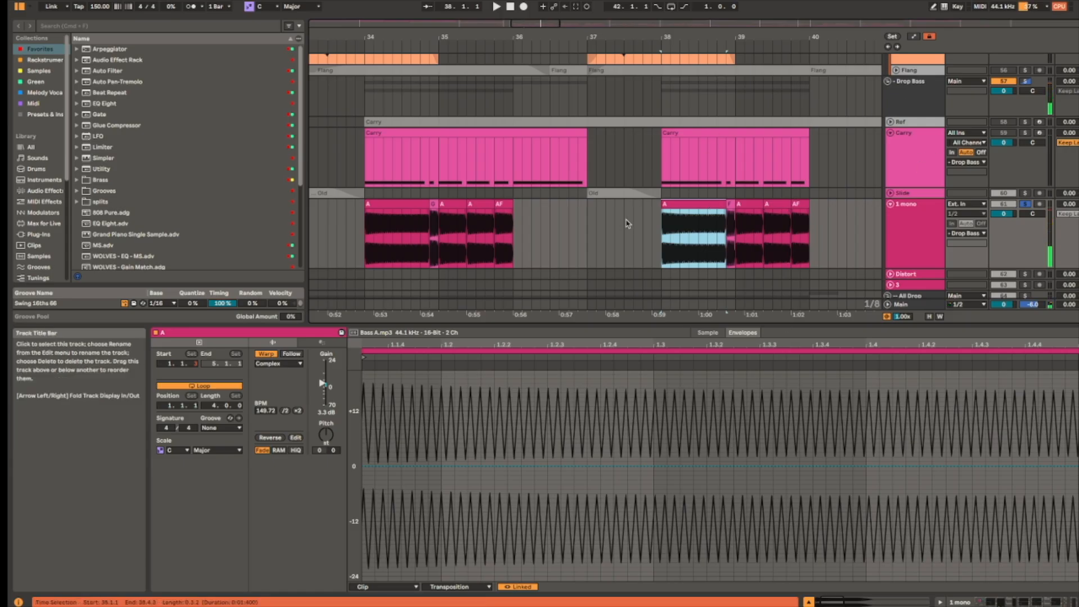
{"action": "scroll", "coordinate": [710, 229], "scroll_direction": "right", "scroll_amount": 3}
{"action": "key", "text": "space"}
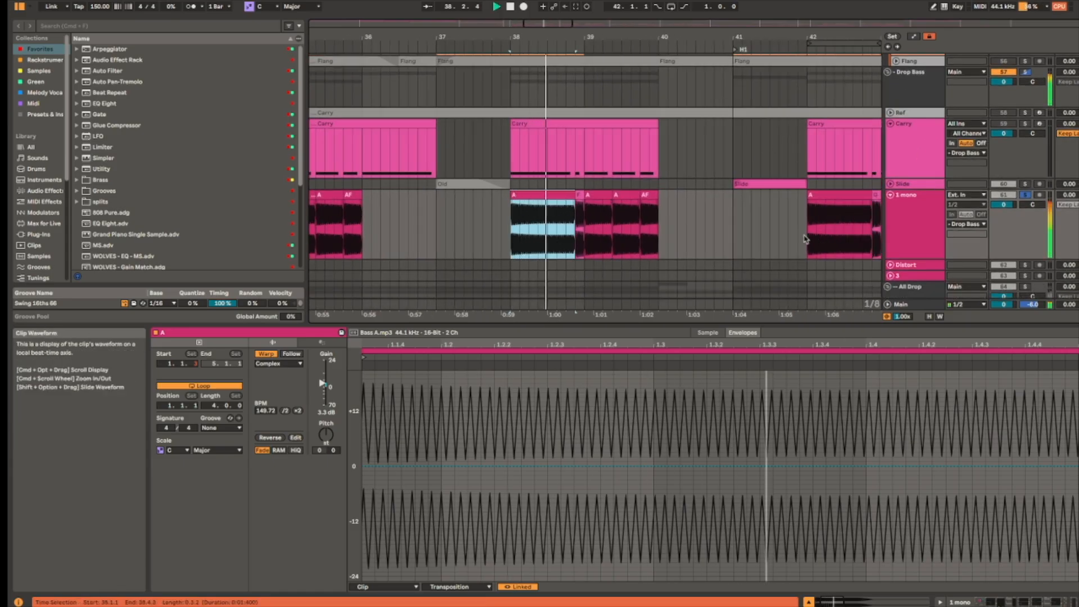
{"action": "scroll", "coordinate": [805, 239], "scroll_direction": "right", "scroll_amount": 3}
{"action": "key", "text": "space"}
Step: Compare the short Bass 2.mp3 clips just before bars 35 and 39 on the 1 mono track by selecting them alternately
{"action": "left_click_drag", "start_coordinate": [812, 190], "coordinate": [704, 185]}
{"action": "scroll", "coordinate": [550, 204], "scroll_direction": "down", "scroll_amount": 3}
{"action": "scroll", "coordinate": [703, 184], "scroll_direction": "left", "scroll_amount": 3}
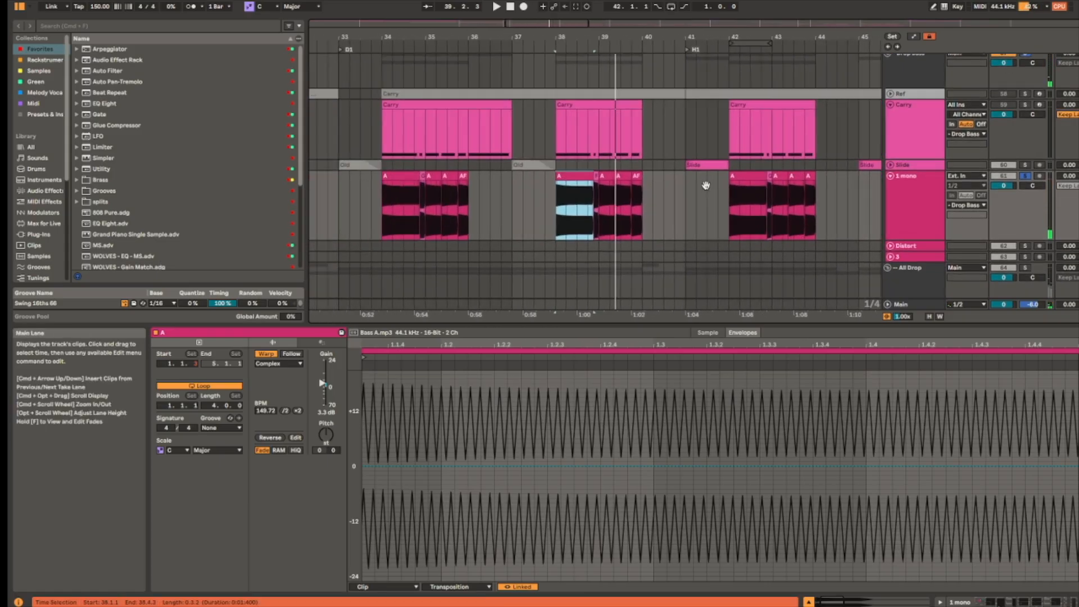
{"action": "scroll", "coordinate": [433, 182], "scroll_direction": "up", "scroll_amount": 2}
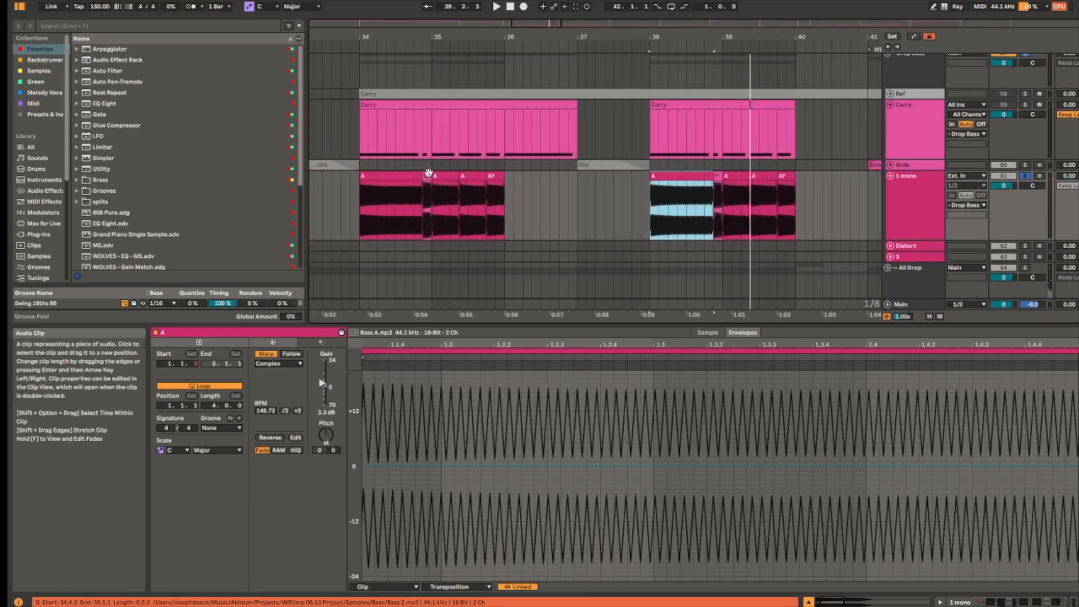
{"action": "left_click", "coordinate": [428, 173]}
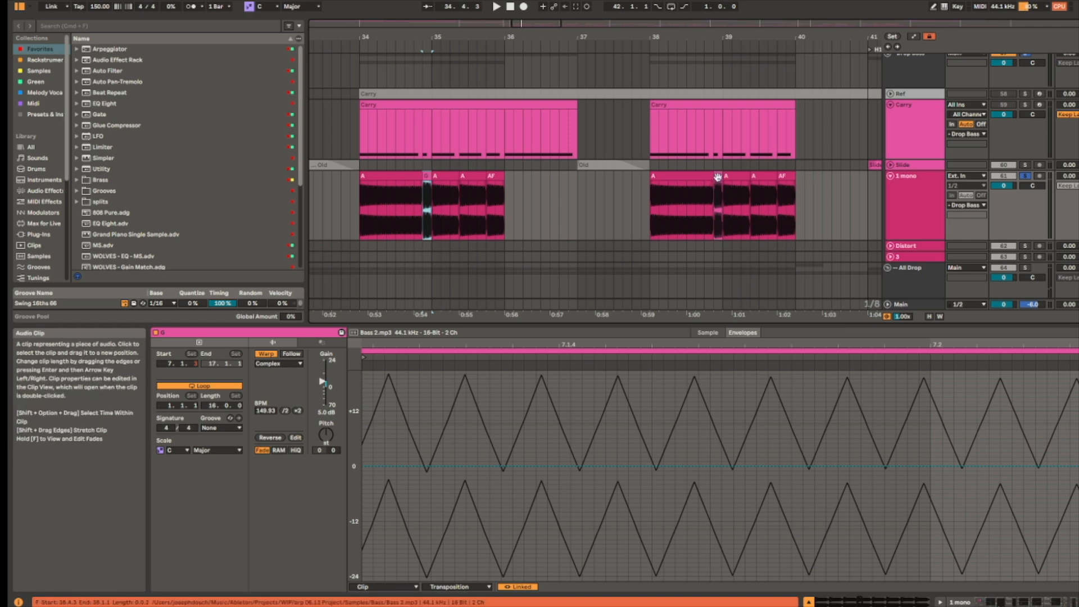
{"action": "left_click", "coordinate": [717, 178]}
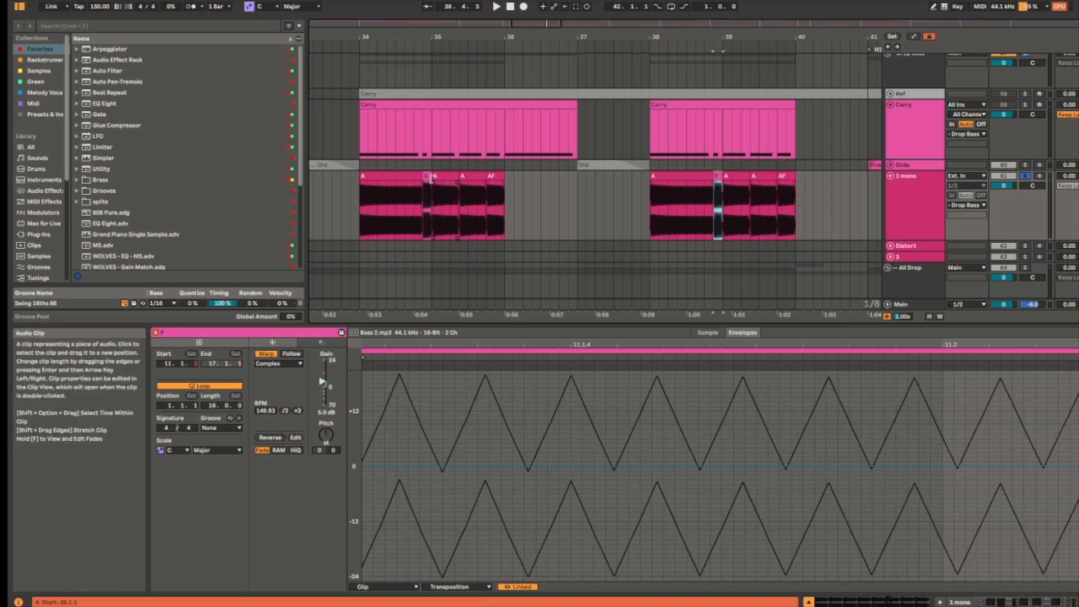
{"action": "left_click", "coordinate": [427, 179]}
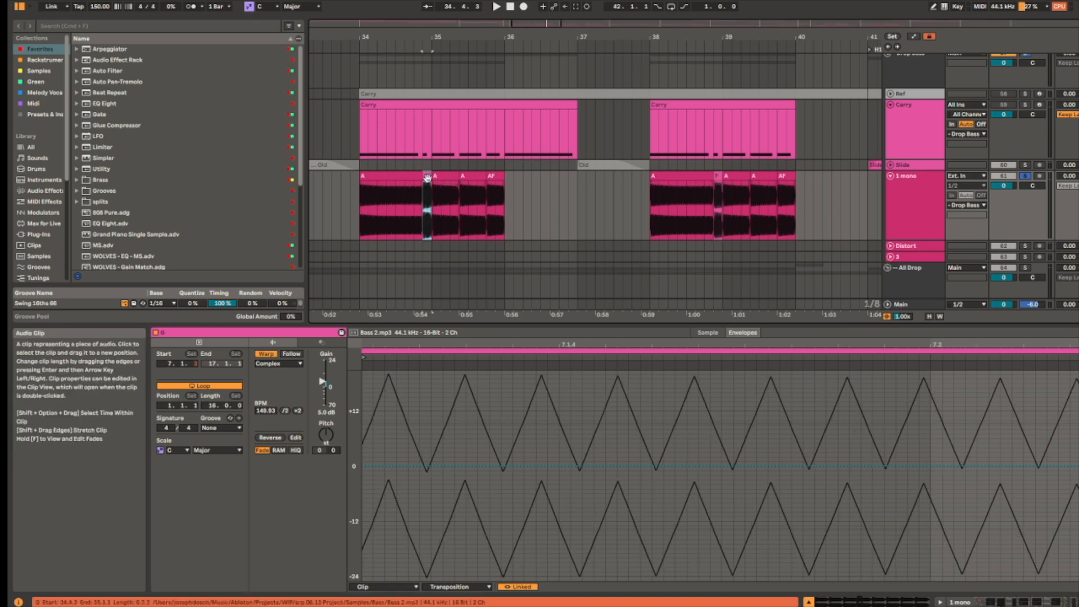
{"action": "left_click", "coordinate": [719, 175]}
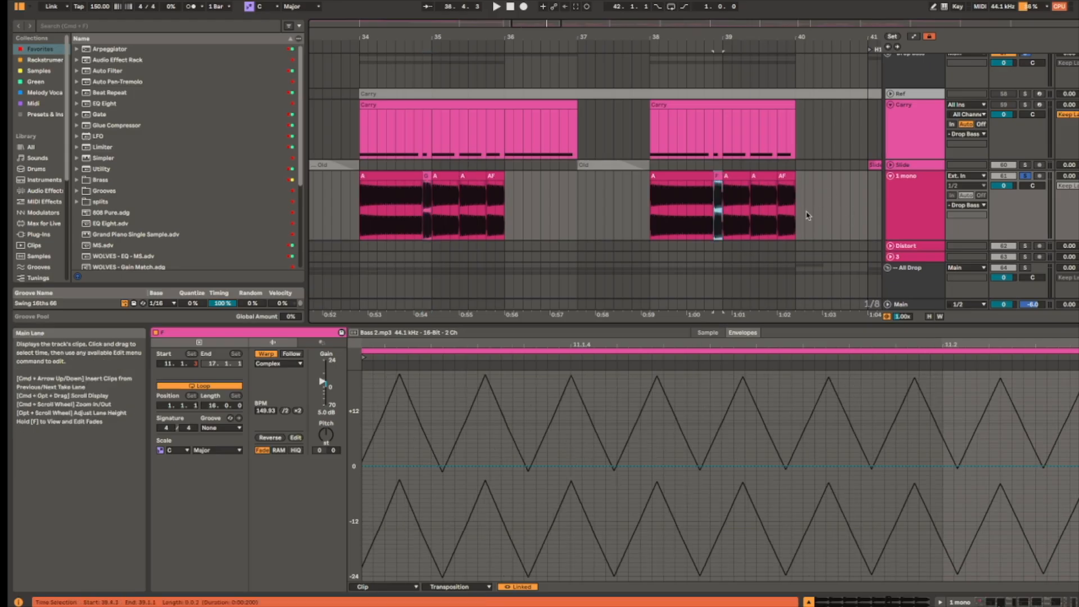
Step: Return to the device view and place the insert marker at bar 33 on the 1 mono track
{"action": "key", "text": "shift+Tab"}
{"action": "scroll", "coordinate": [676, 246], "scroll_direction": "down", "scroll_amount": 5}
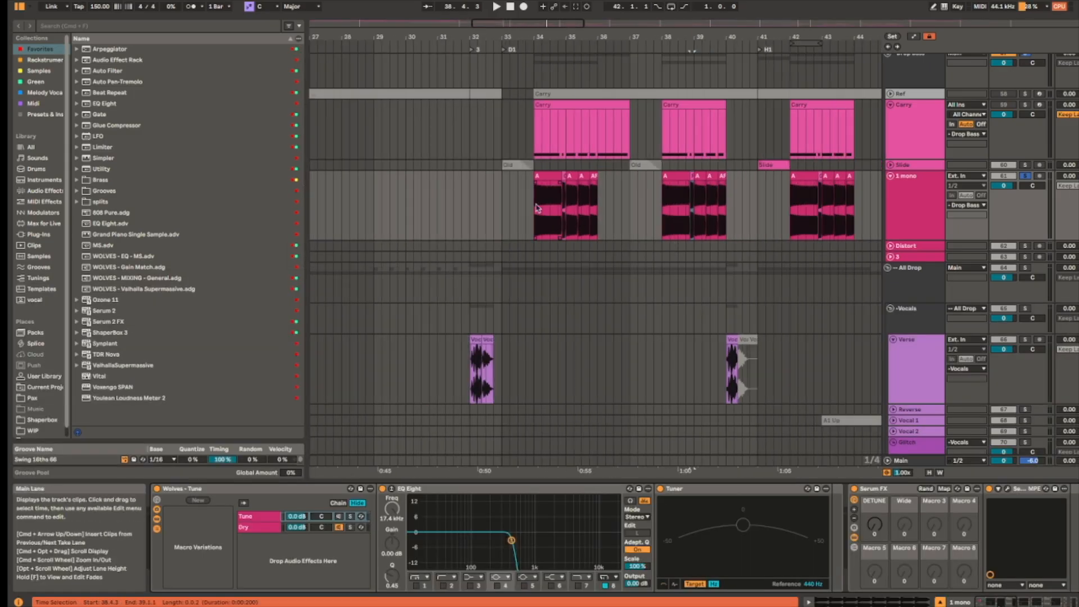
{"action": "scroll", "coordinate": [619, 225], "scroll_direction": "right", "scroll_amount": 3}
{"action": "scroll", "coordinate": [618, 225], "scroll_direction": "down", "scroll_amount": 1}
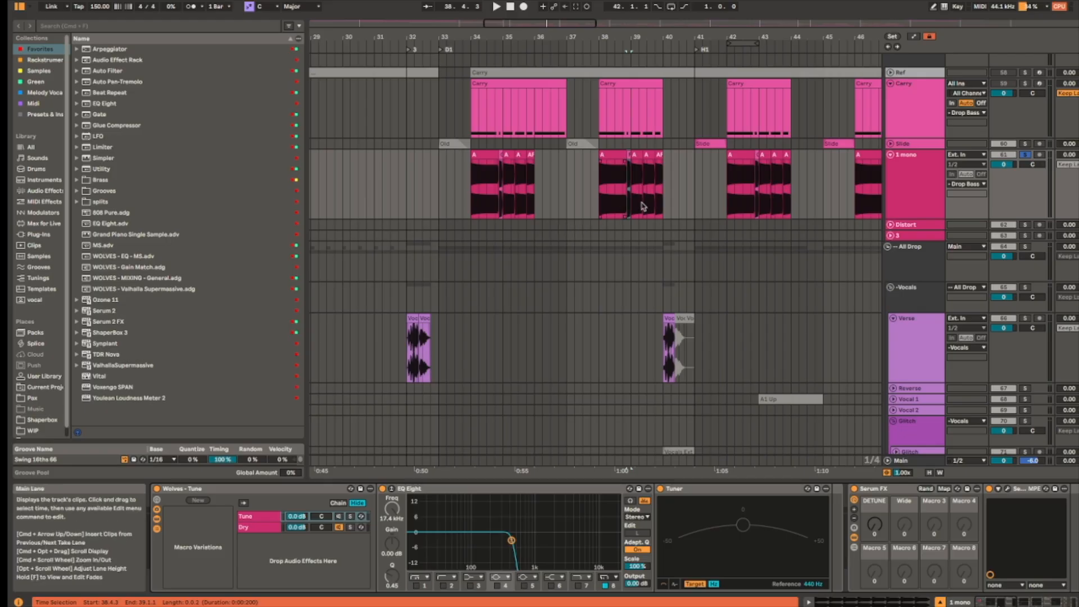
{"action": "left_click", "coordinate": [439, 183]}
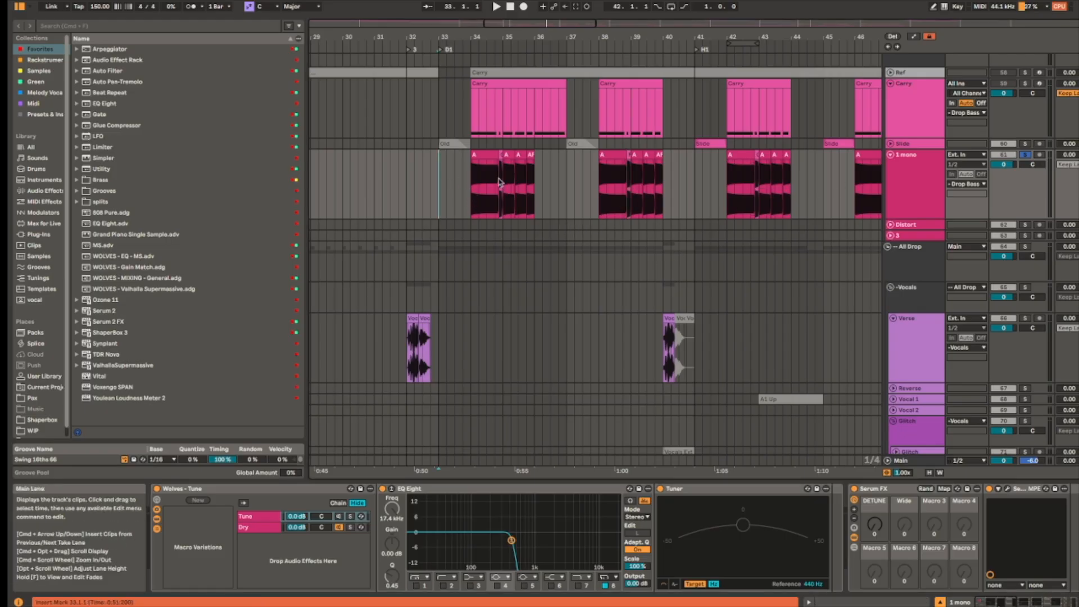
Step: Select the Arp 43 150 clip at bar 33 on the Dry track, solo the track and play it with its lane enlarged
{"action": "scroll", "coordinate": [739, 245], "scroll_direction": "down", "scroll_amount": 10}
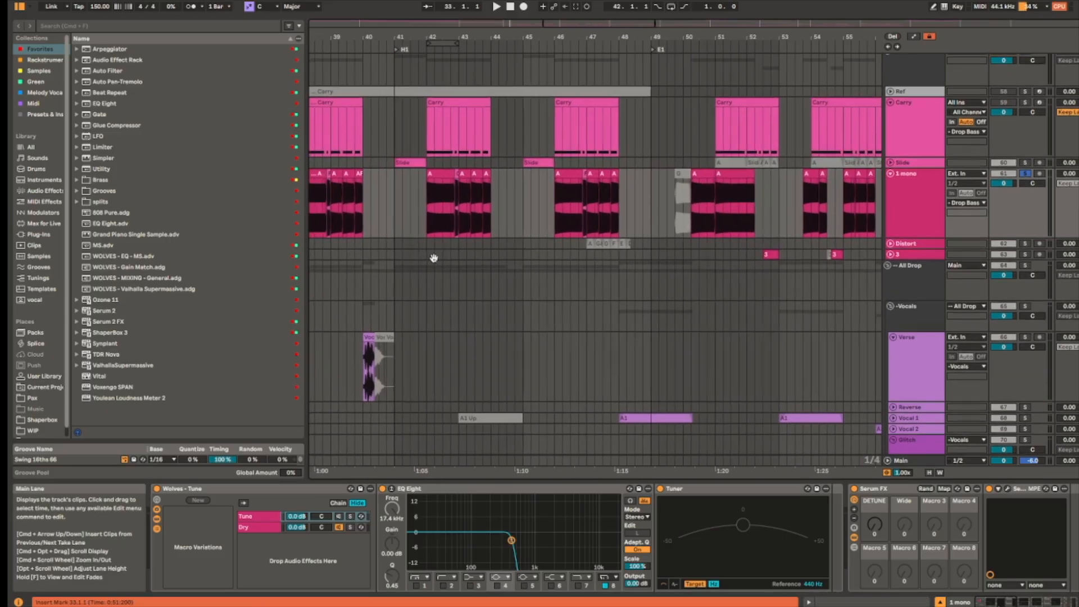
{"action": "left_click", "coordinate": [491, 213]}
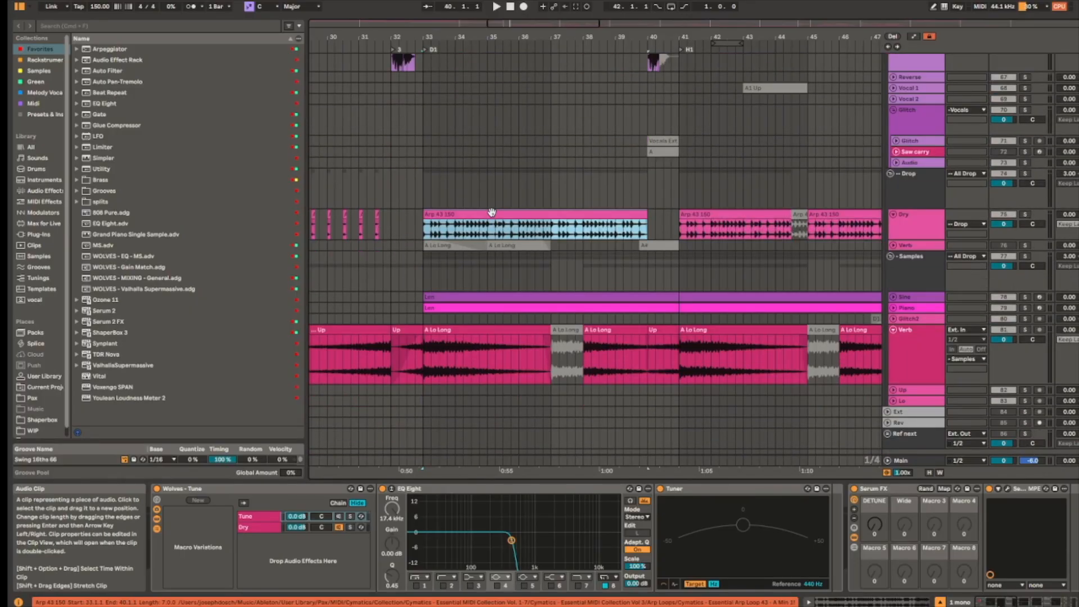
{"action": "key", "text": "s"}
{"action": "key", "text": "space"}
{"action": "scroll", "coordinate": [649, 266], "scroll_direction": "up", "scroll_amount": 5}
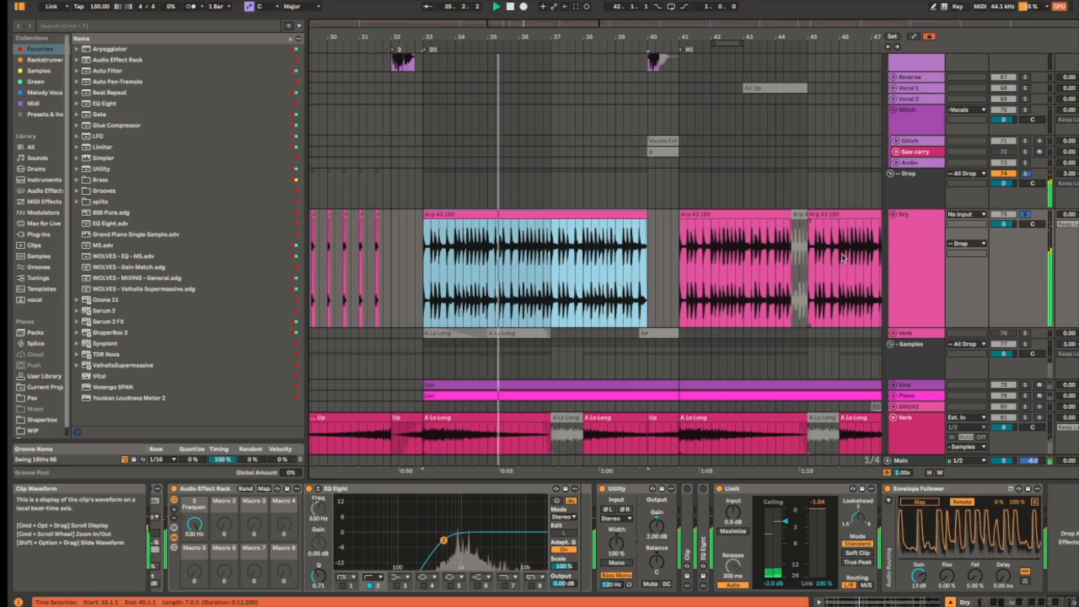
{"action": "key", "text": "space"}
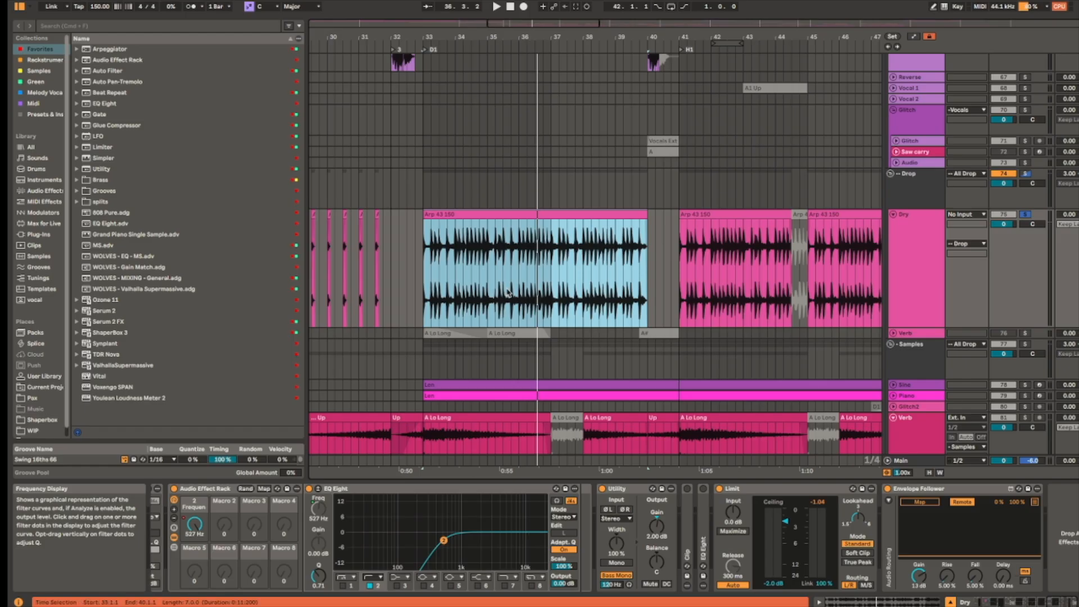
Step: Bring the Dry track's WOLVES - Follow Width rack into view, play the arp from bar 33 and select the rack's neighbouring MS EQ
{"action": "scroll", "coordinate": [713, 542], "scroll_direction": "left", "scroll_amount": 5}
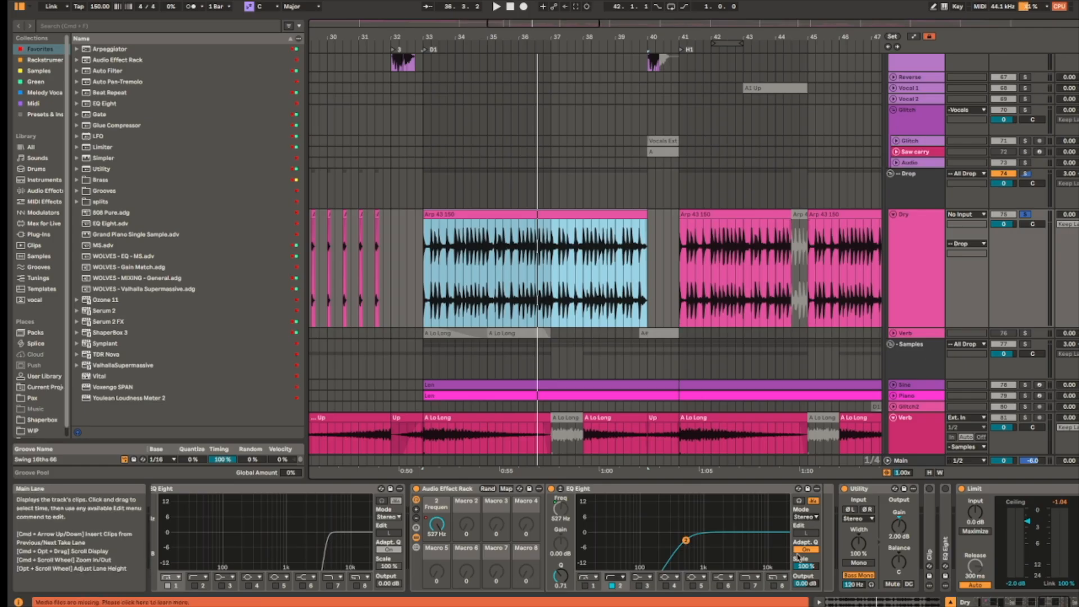
{"action": "scroll", "coordinate": [852, 528], "scroll_direction": "left", "scroll_amount": 5}
{"action": "scroll", "coordinate": [852, 528], "scroll_direction": "left", "scroll_amount": 5}
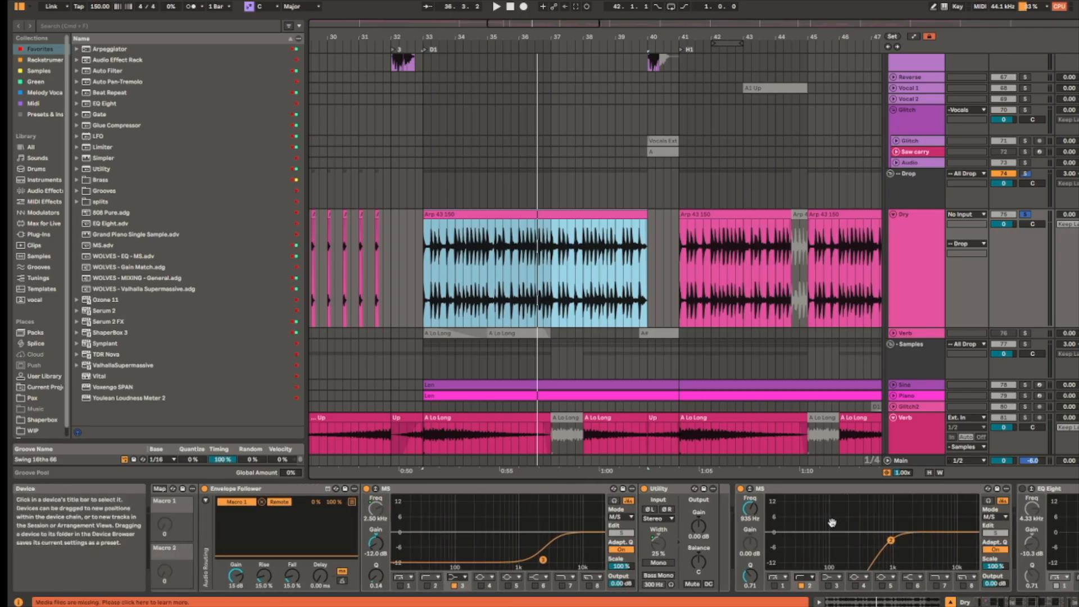
{"action": "left_click", "coordinate": [649, 525]}
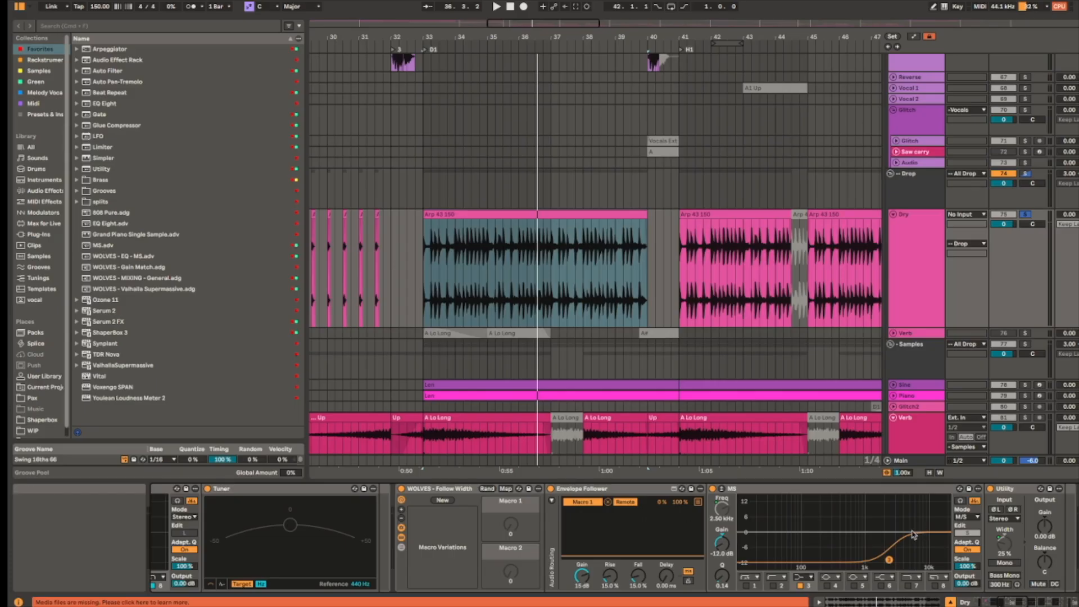
{"action": "scroll", "coordinate": [920, 535], "scroll_direction": "right", "scroll_amount": 2}
{"action": "key", "text": "space"}
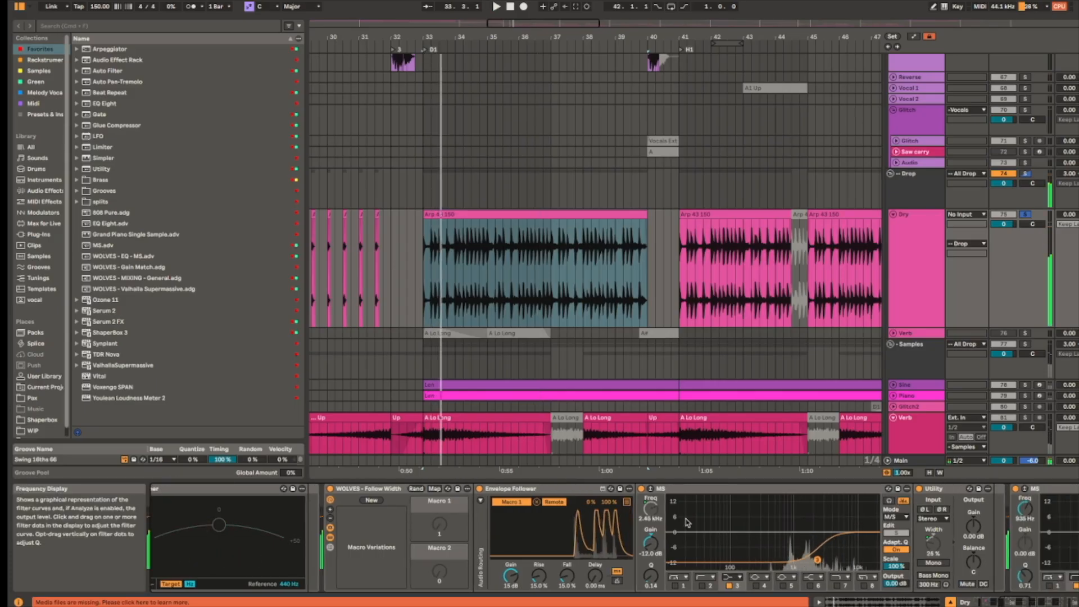
{"action": "left_click", "coordinate": [702, 489]}
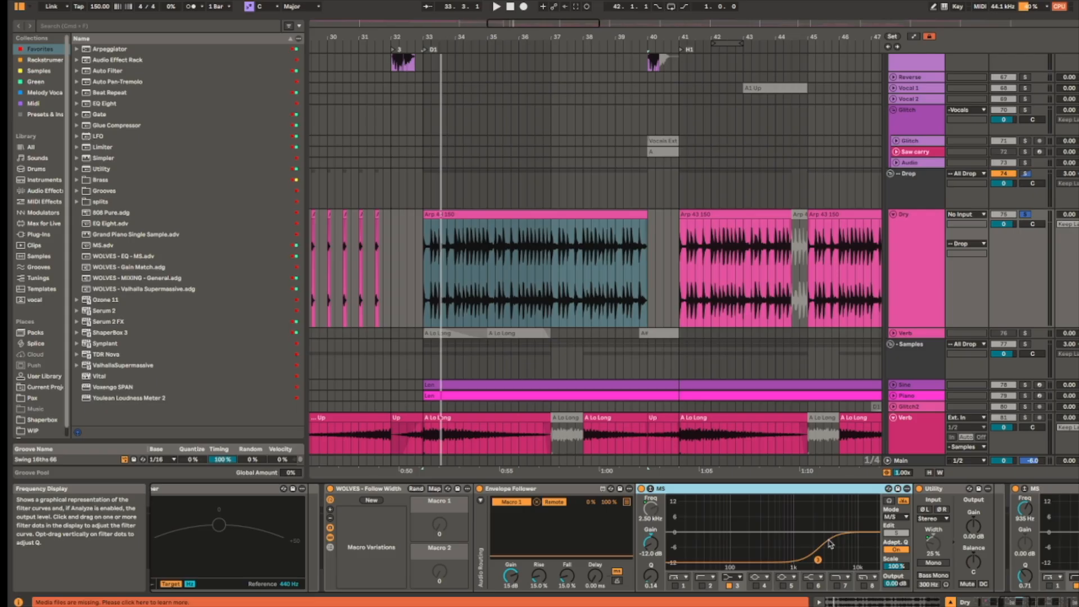
Step: Select the first arp hit at bar 33 and play from there to watch the Envelope Follower move the EQ and width
{"action": "scroll", "coordinate": [427, 246], "scroll_direction": "up", "scroll_amount": 8}
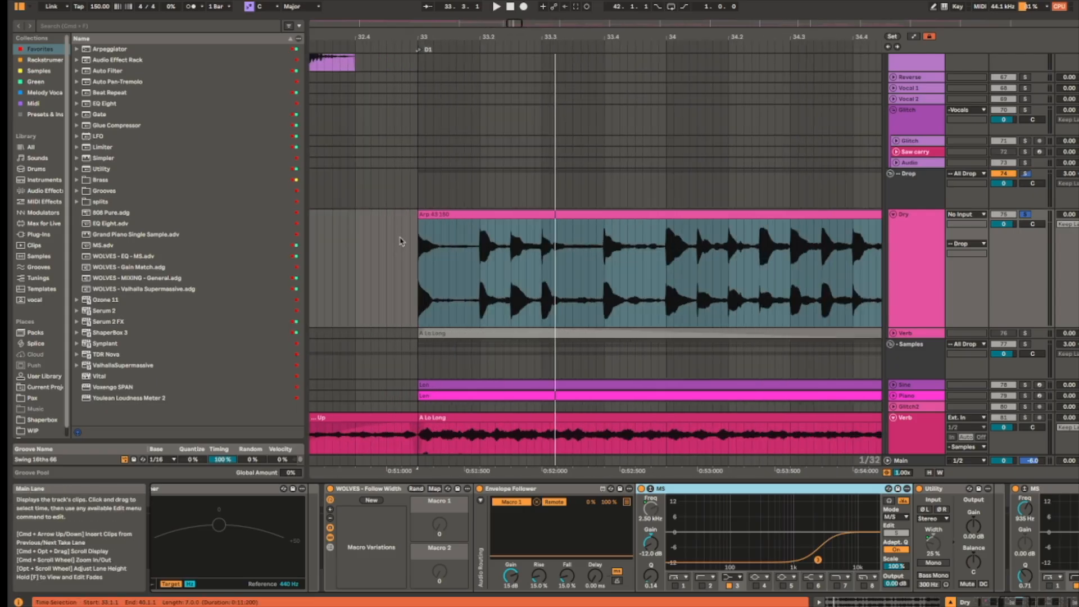
{"action": "left_click", "coordinate": [423, 250]}
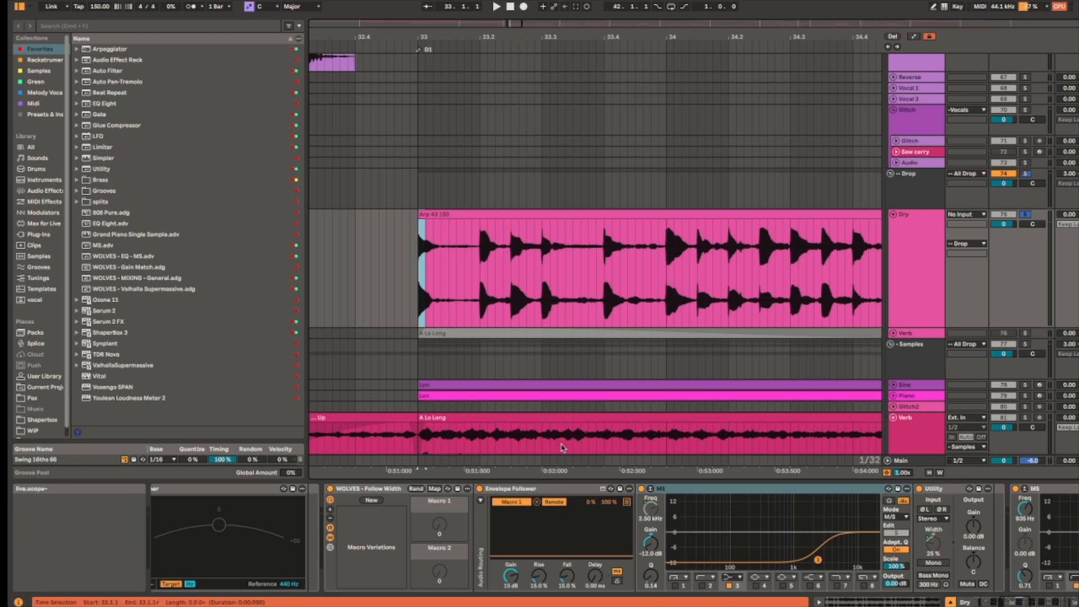
{"action": "key", "text": "space"}
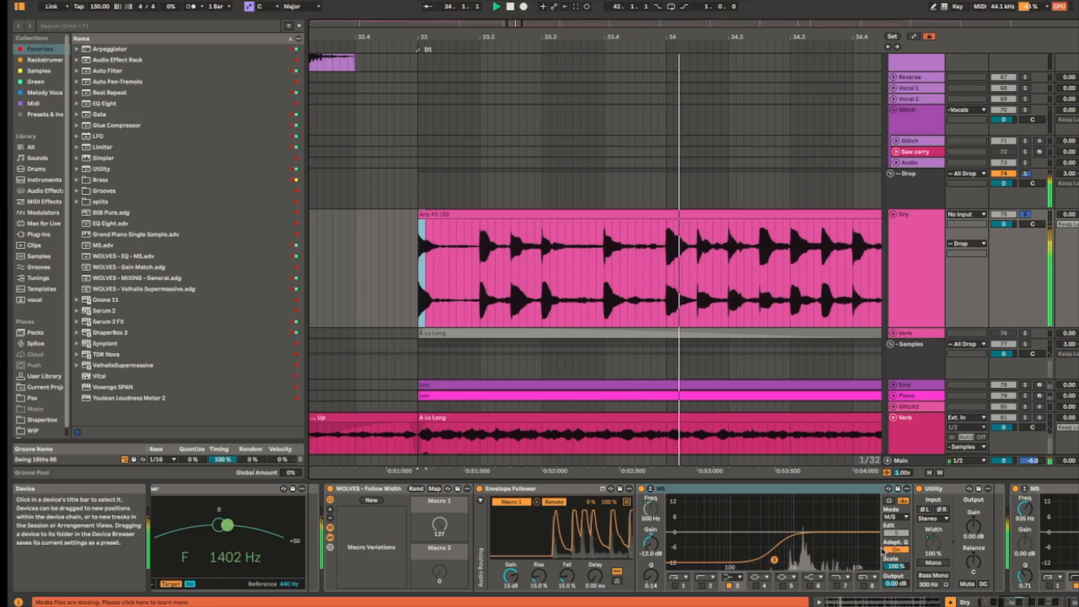
{"action": "key", "text": "space"}
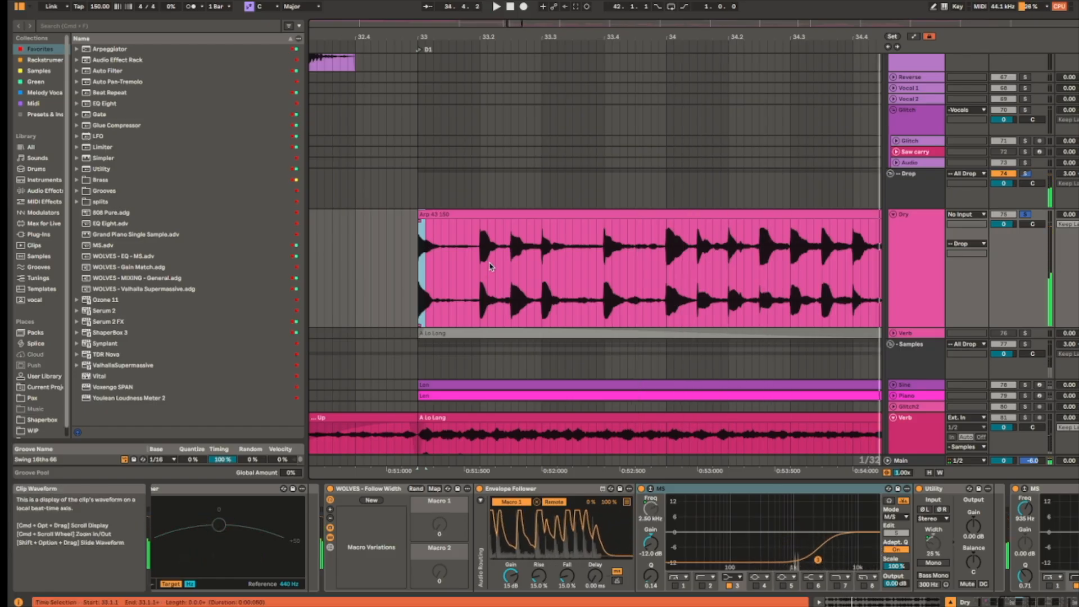
Step: Highlight the quiet gap between the first two arp hits, from about 33.1.3 to 33.2.1, on the Dry track
{"action": "mouse_move", "coordinate": [446, 256]}
{"action": "left_mouse_down"}
{"action": "mouse_move", "coordinate": [477, 248]}
{"action": "mouse_move", "coordinate": [442, 246]}
{"action": "left_mouse_up"}
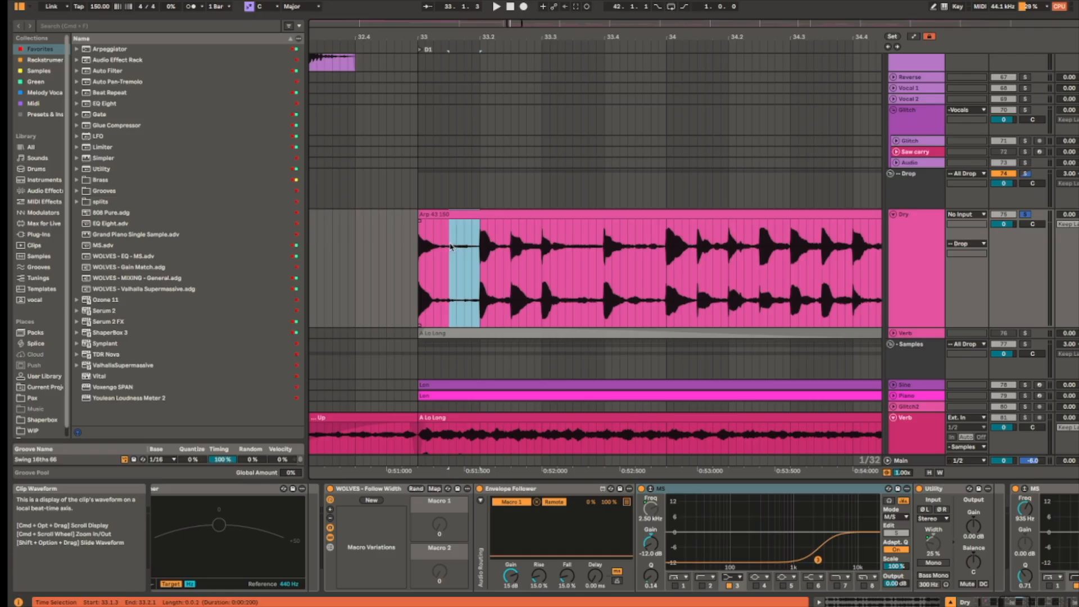
{"action": "left_click", "coordinate": [481, 241]}
{"action": "left_click", "coordinate": [504, 213]}
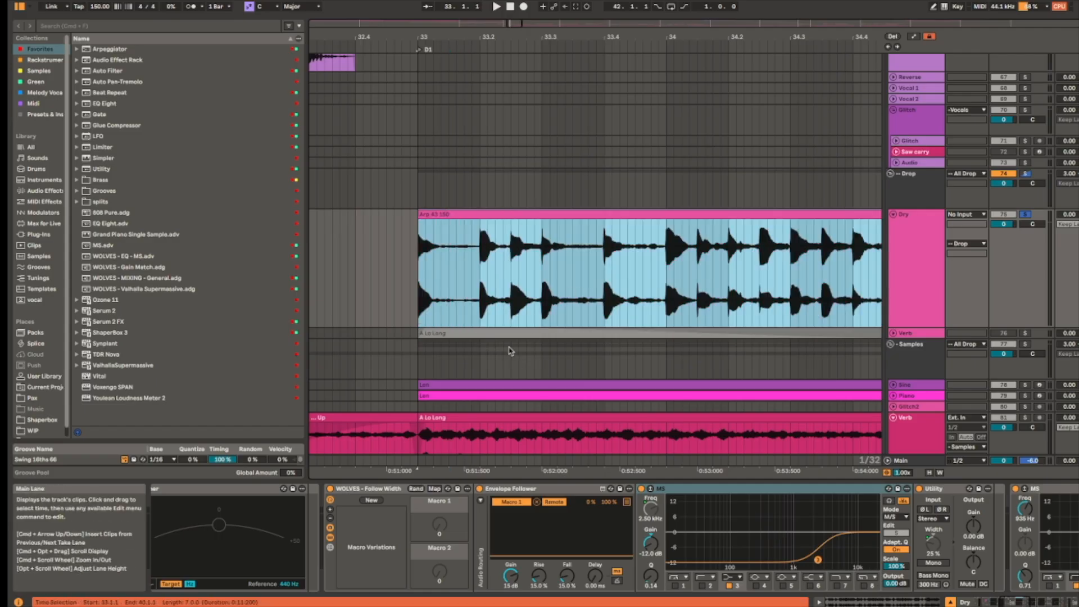
{"action": "left_click_drag", "start_coordinate": [457, 247], "coordinate": [474, 247]}
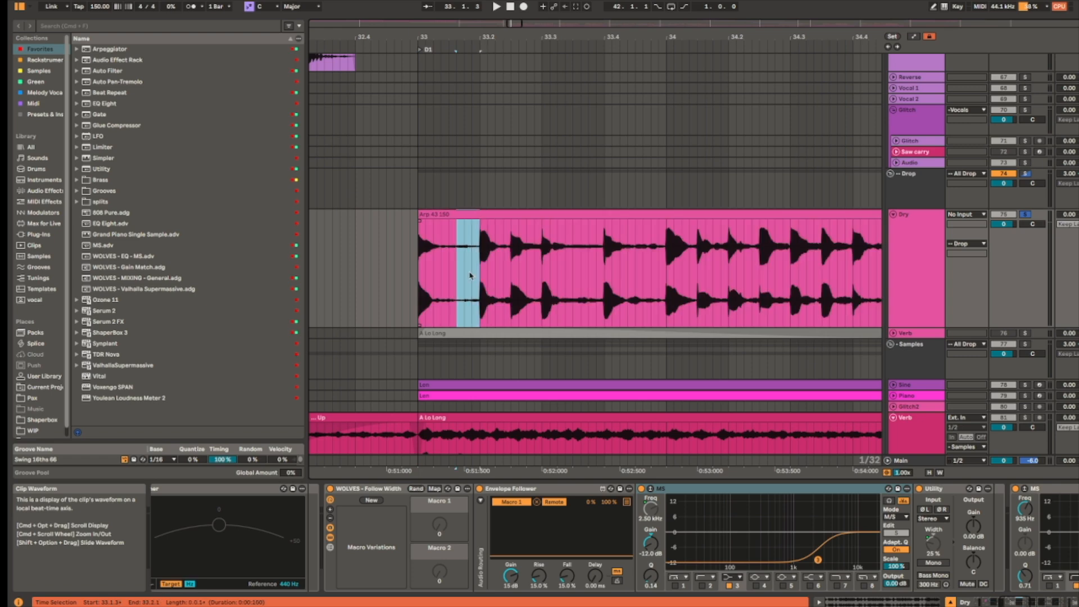
Step: Highlight the Verb clip beneath the first arp gap, and play the Dry track's Arp 43 150 clip from bar 33 to examine its effects
{"action": "scroll", "coordinate": [470, 276], "scroll_direction": "down", "scroll_amount": 3}
{"action": "left_click_drag", "start_coordinate": [449, 337], "coordinate": [482, 336]}
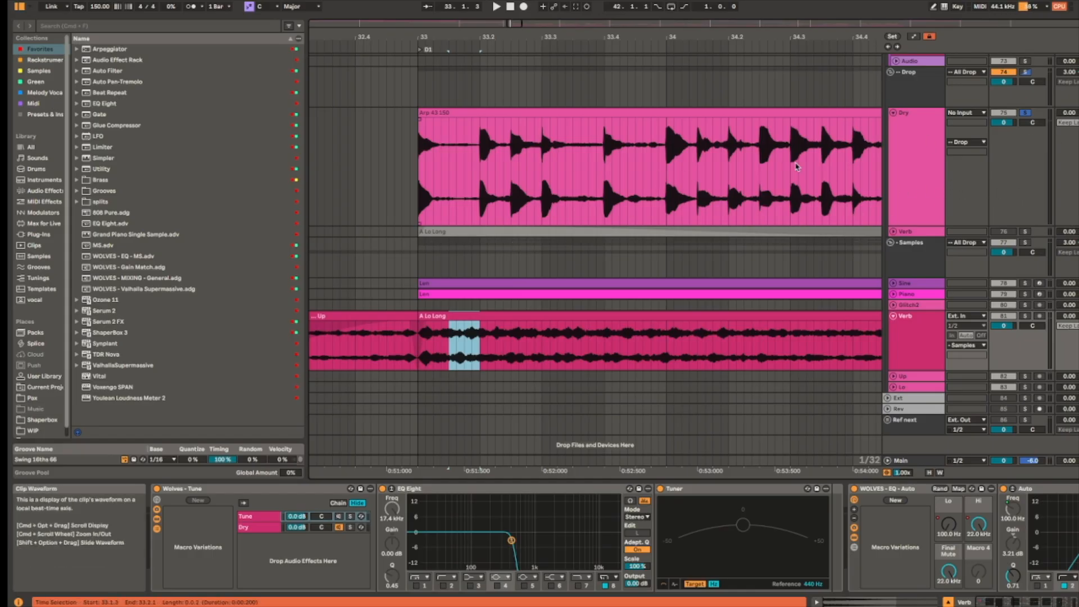
{"action": "left_click", "coordinate": [599, 111]}
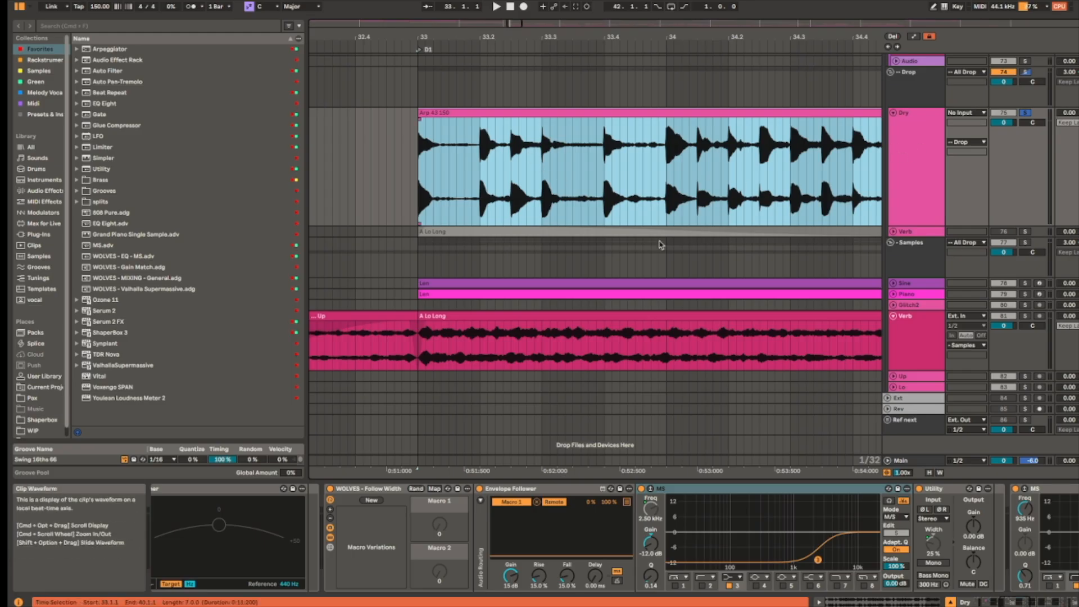
{"action": "key", "text": "space"}
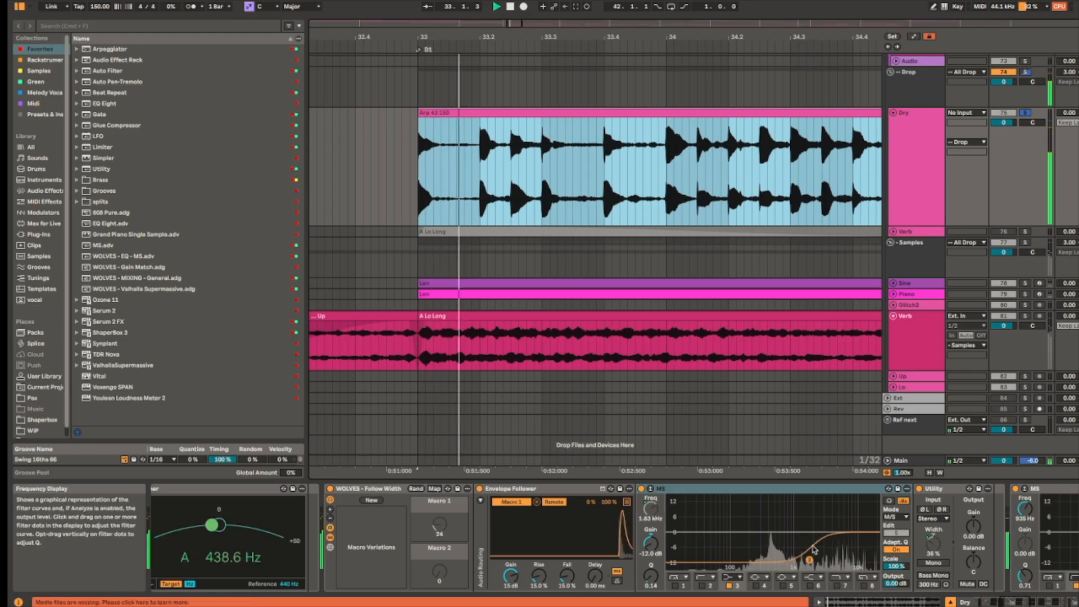
{"action": "scroll", "coordinate": [787, 539], "scroll_direction": "right", "scroll_amount": 5}
{"action": "scroll", "coordinate": [765, 541], "scroll_direction": "right", "scroll_amount": 5}
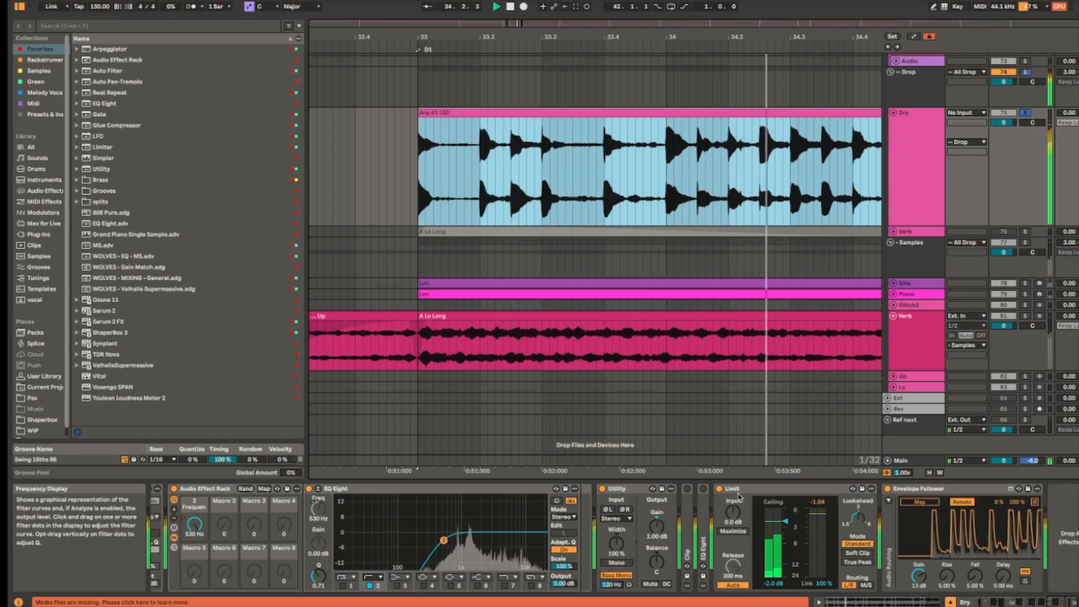
Step: Stop playback and inspect the Drop group's effects, selecting WOLVES - Saturator and WOLVES - Compressor - Multiband - Boost and continuing to the Delay Verb rack
{"action": "left_click", "coordinate": [914, 84]}
{"action": "key", "text": "space"}
{"action": "scroll", "coordinate": [798, 506], "scroll_direction": "left", "scroll_amount": 8}
{"action": "scroll", "coordinate": [422, 512], "scroll_direction": "left", "scroll_amount": 3}
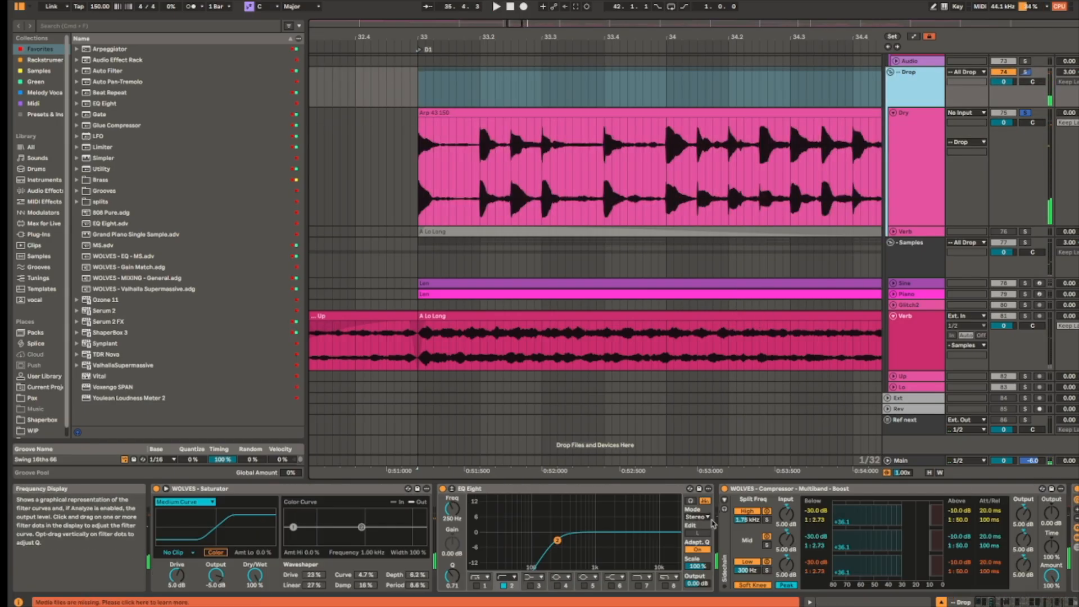
{"action": "left_click", "coordinate": [281, 488]}
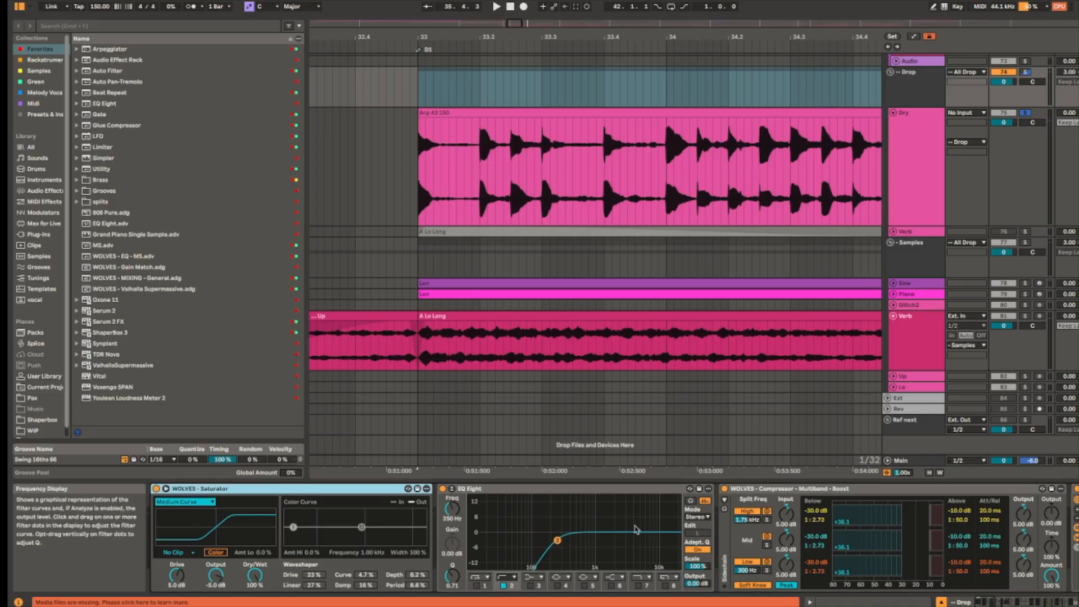
{"action": "scroll", "coordinate": [629, 529], "scroll_direction": "right", "scroll_amount": 5}
{"action": "left_click", "coordinate": [702, 488]}
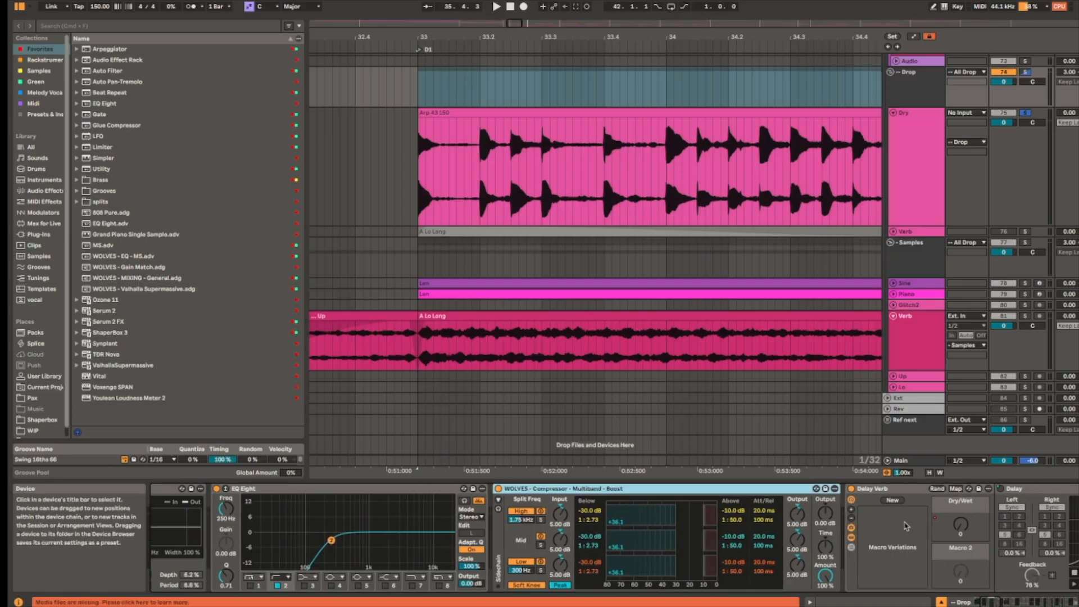
{"action": "scroll", "coordinate": [905, 524], "scroll_direction": "right", "scroll_amount": 5}
{"action": "scroll", "coordinate": [506, 506], "scroll_direction": "right", "scroll_amount": 9}
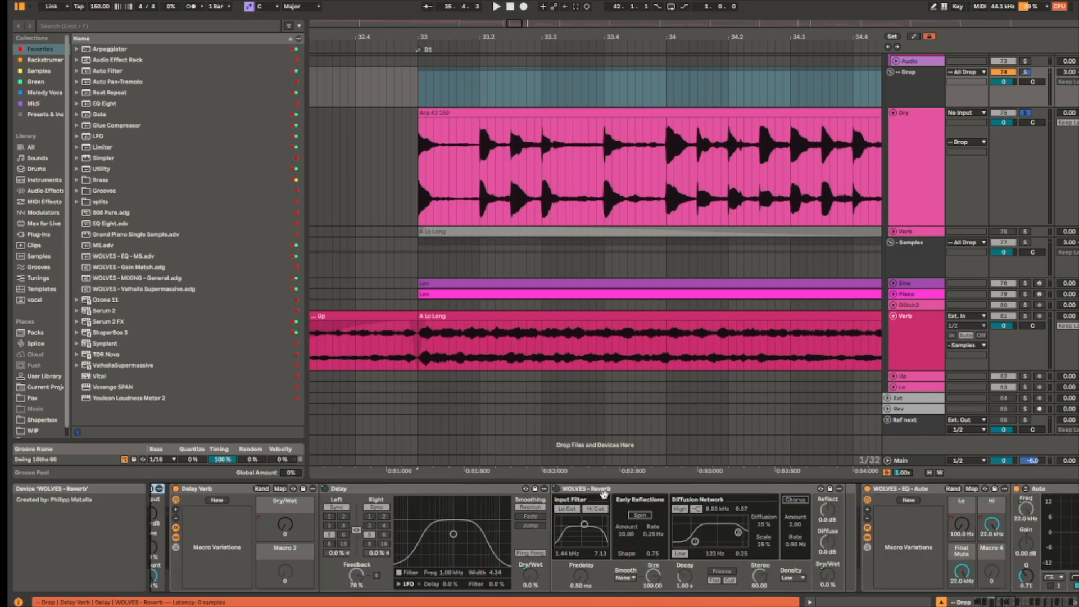
Step: Bring the arp around bar 41 and the Drop group's Cut rack with its EQ Eight devices into view
{"action": "scroll", "coordinate": [759, 242], "scroll_direction": "down", "scroll_amount": 5}
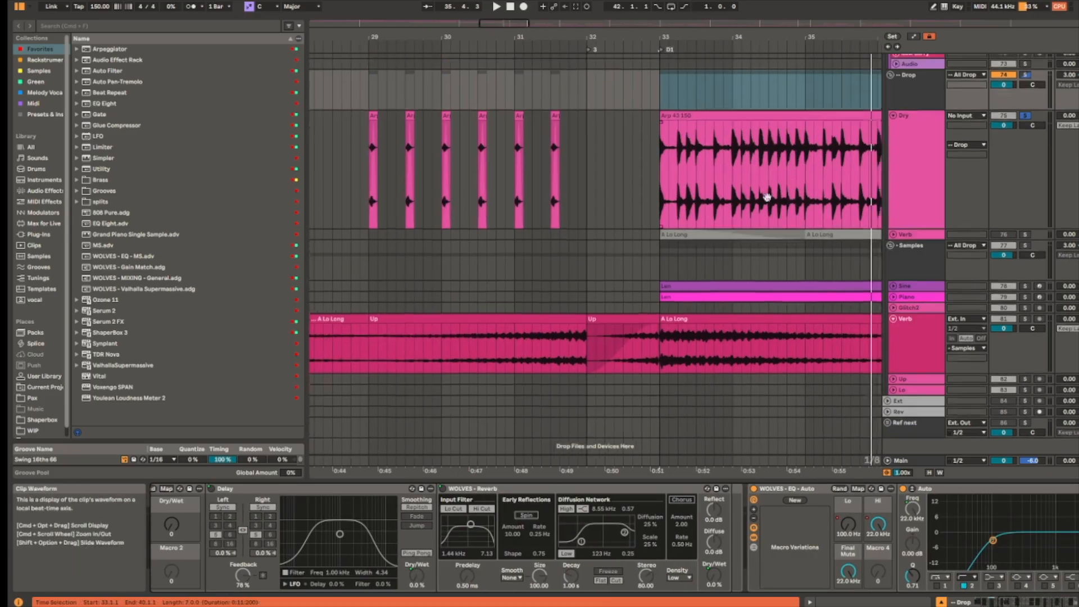
{"action": "left_click_drag", "start_coordinate": [808, 167], "coordinate": [425, 248]}
{"action": "scroll", "coordinate": [782, 167], "scroll_direction": "right", "scroll_amount": 7}
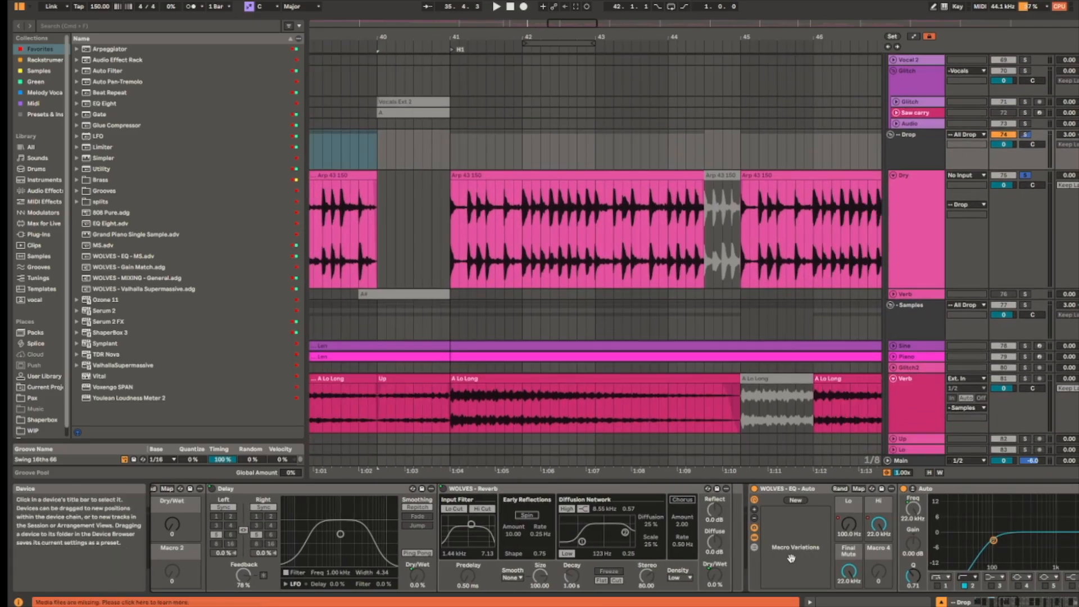
{"action": "scroll", "coordinate": [733, 563], "scroll_direction": "right", "scroll_amount": 9}
{"action": "left_click", "coordinate": [688, 541]}
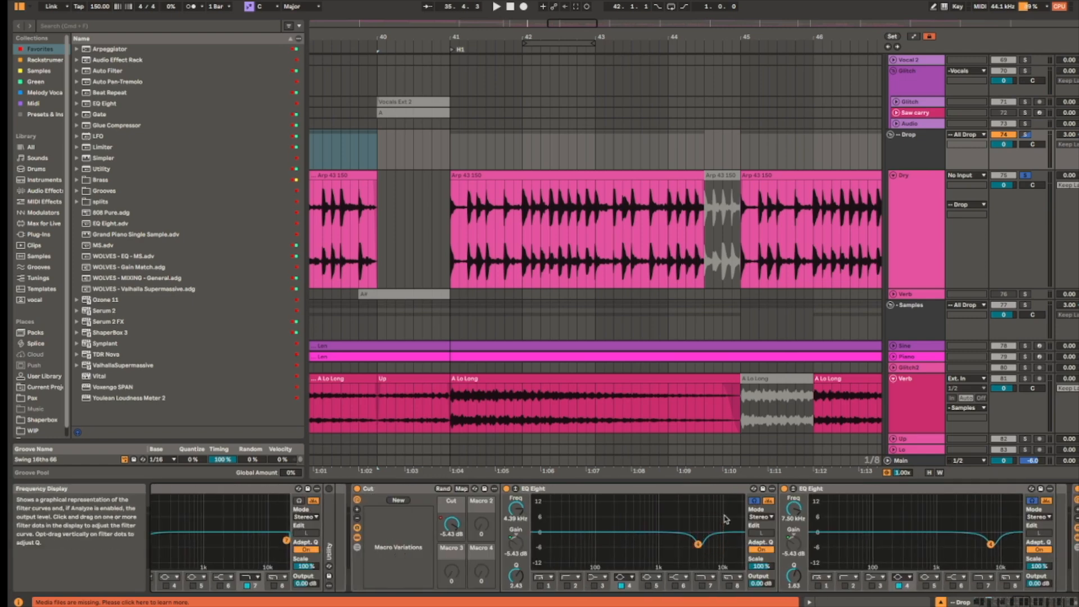
Step: Play the Drop group from bar 41 with its automation shown, and select the Cut automation lane
{"action": "left_click", "coordinate": [497, 203]}
{"action": "left_click", "coordinate": [455, 145]}
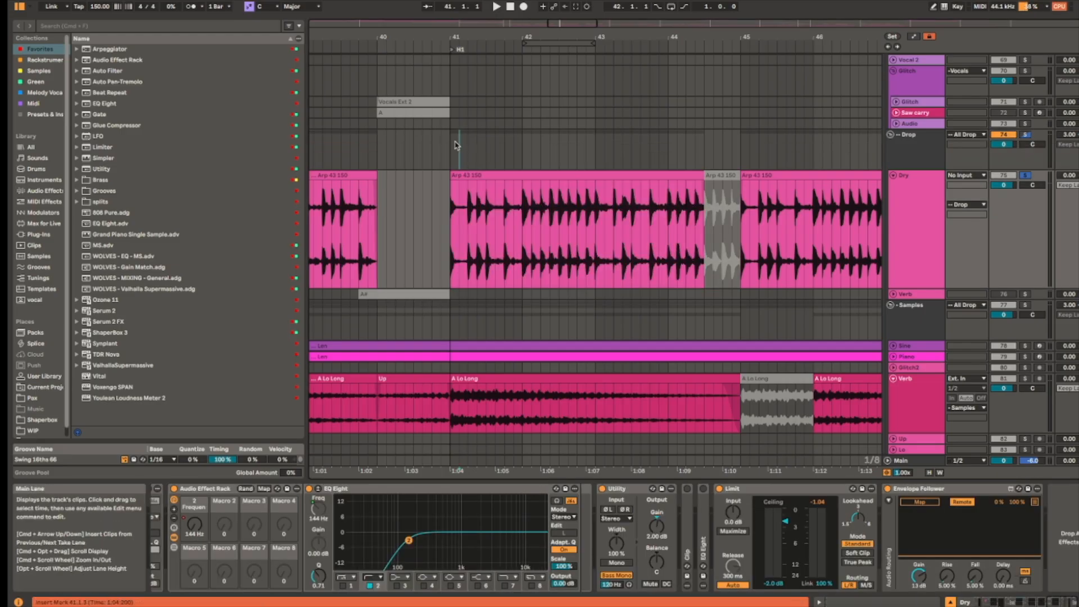
{"action": "key", "text": "space"}
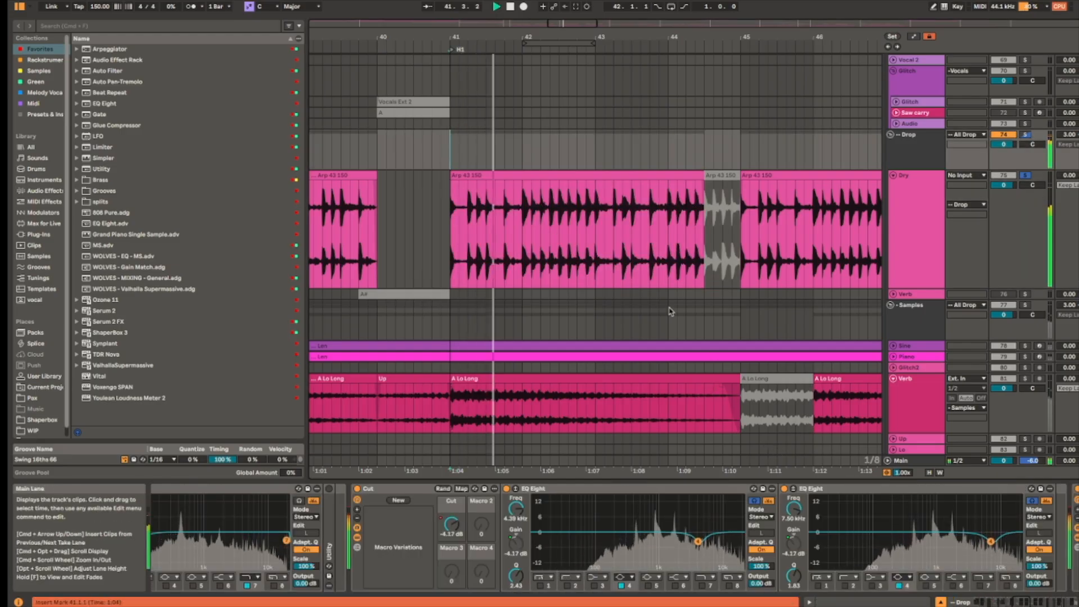
{"action": "key", "text": "a"}
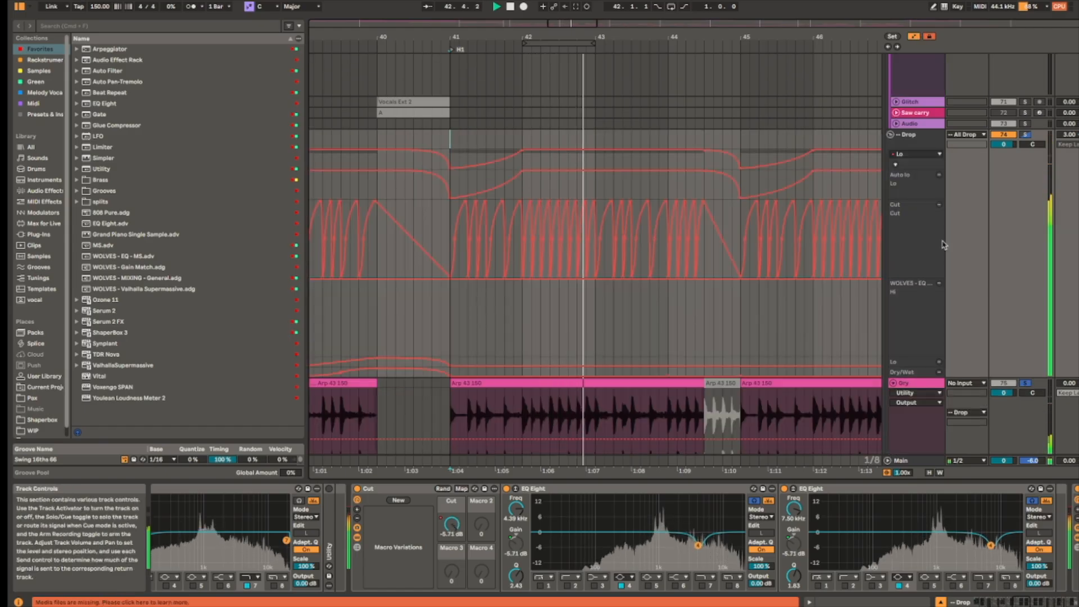
{"action": "left_click", "coordinate": [944, 245]}
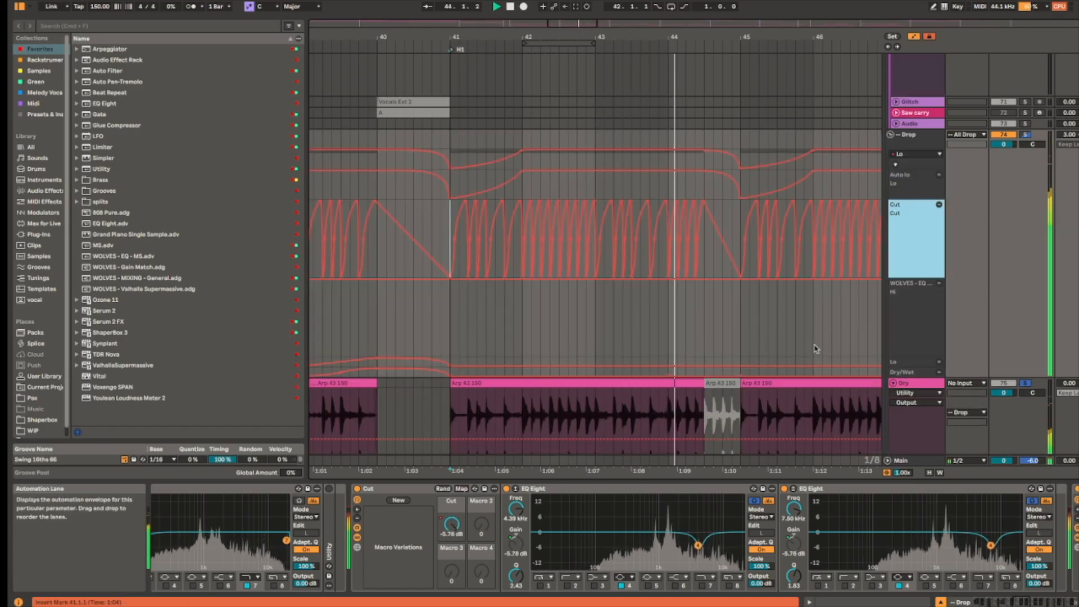
{"action": "scroll", "coordinate": [848, 534], "scroll_direction": "right", "scroll_amount": 5}
{"action": "key", "text": "space"}
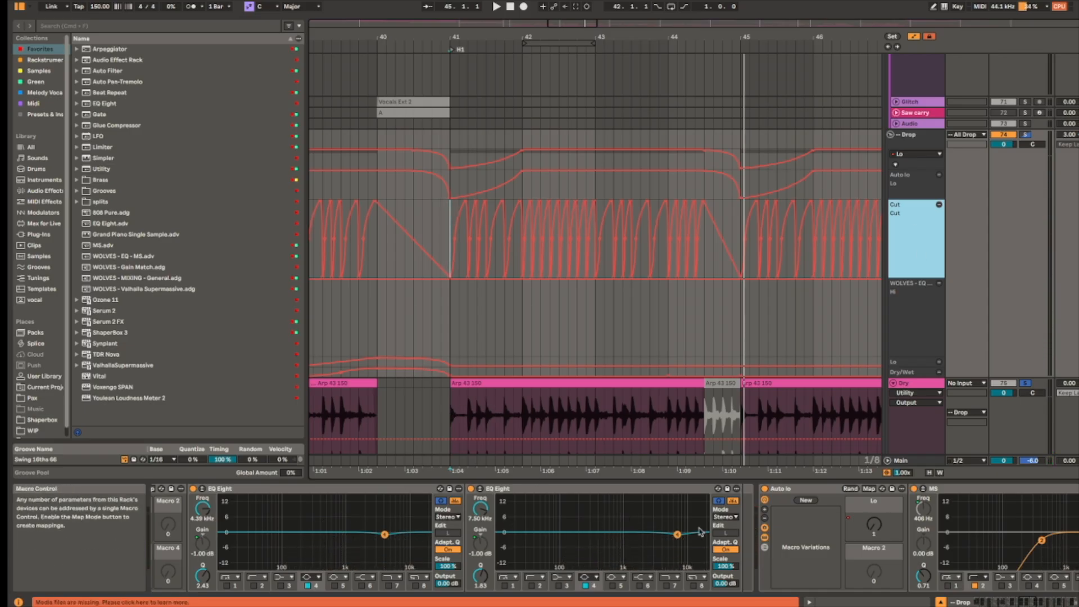
Step: Return to bar 41 in the Cut lane and inspect the Drop group's Auto lo rack, selecting the EQ Eight beside its MS device
{"action": "scroll", "coordinate": [445, 237], "scroll_direction": "up", "scroll_amount": 2}
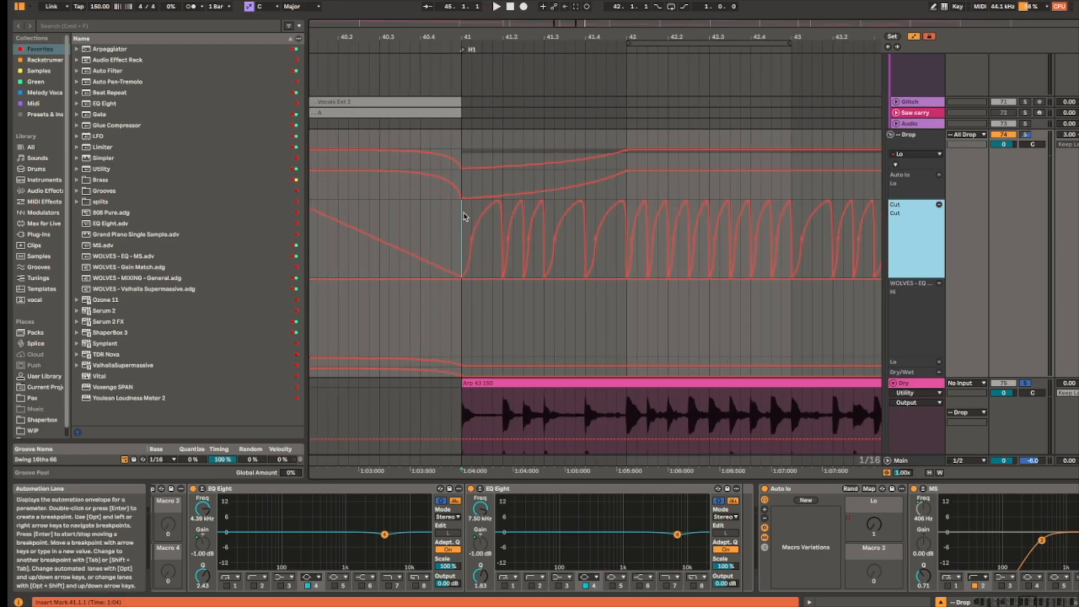
{"action": "left_click", "coordinate": [464, 216]}
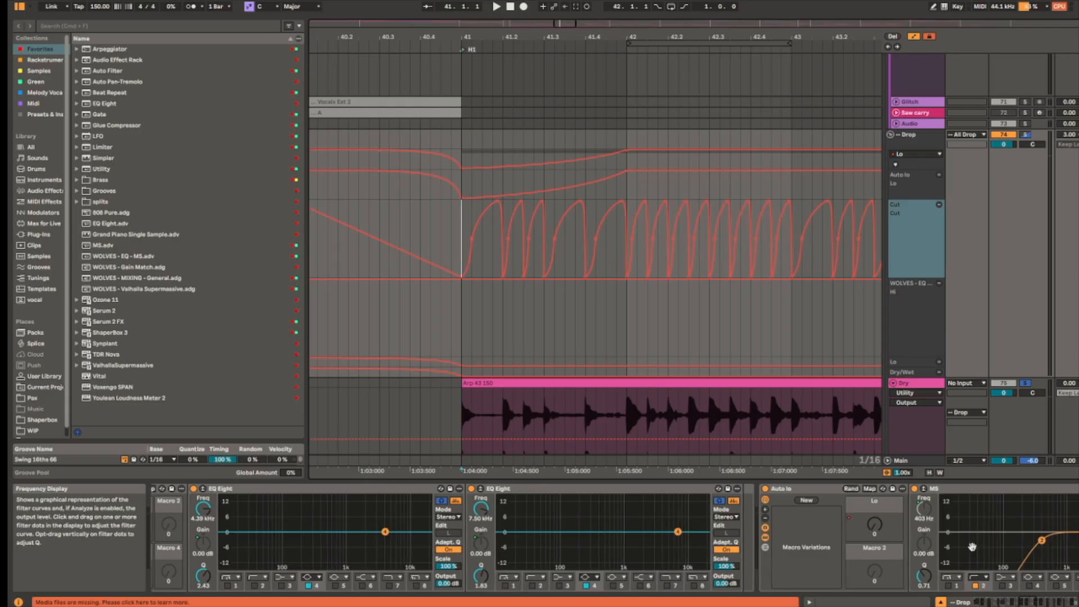
{"action": "scroll", "coordinate": [974, 551], "scroll_direction": "right", "scroll_amount": 5}
{"action": "left_click", "coordinate": [404, 489]}
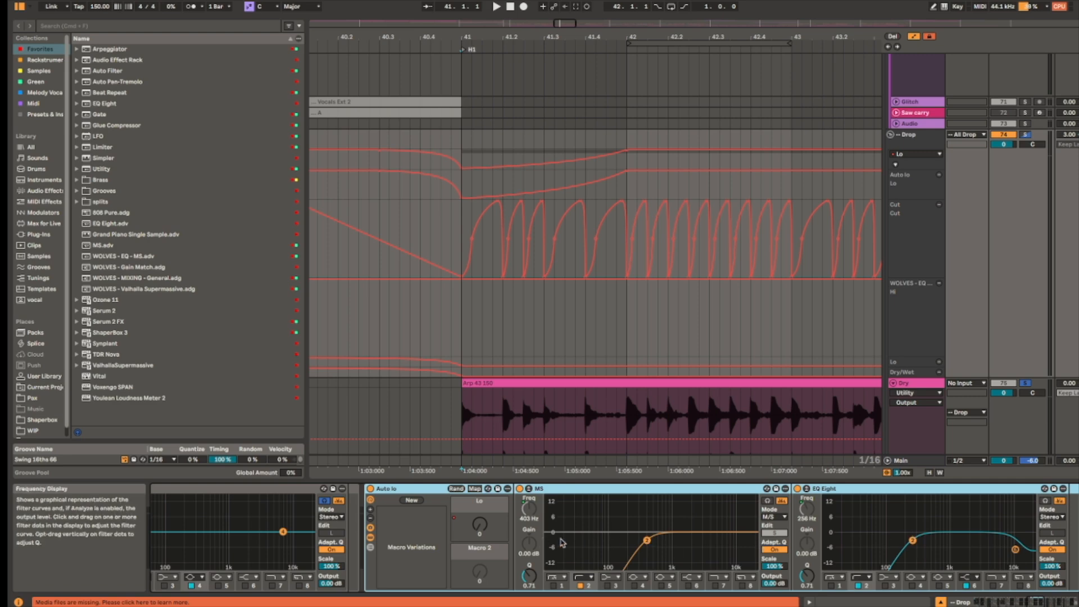
{"action": "scroll", "coordinate": [674, 534], "scroll_direction": "right", "scroll_amount": 2}
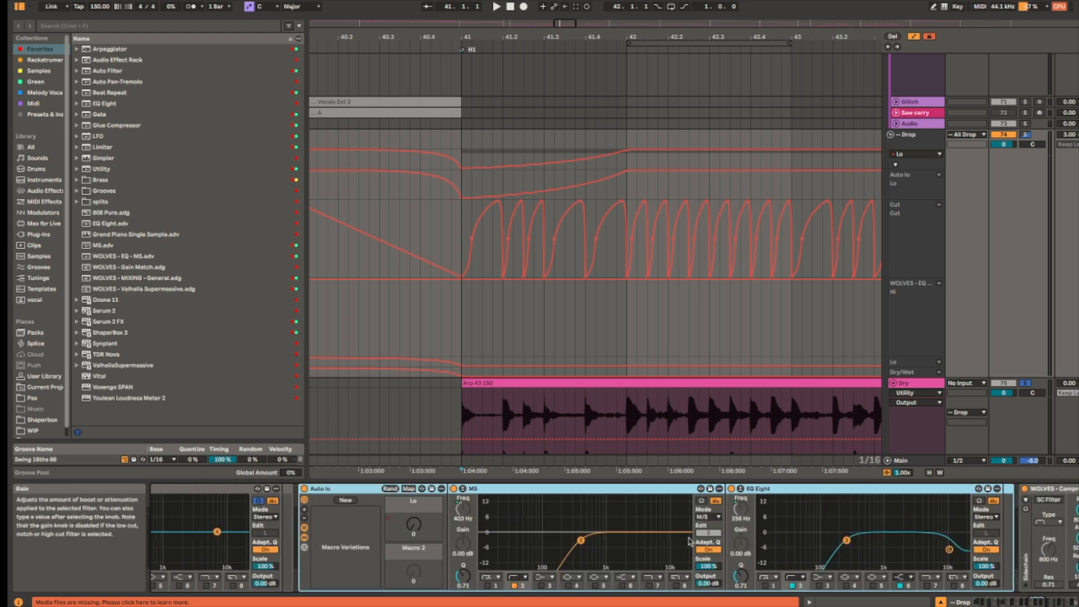
{"action": "left_click", "coordinate": [875, 490]}
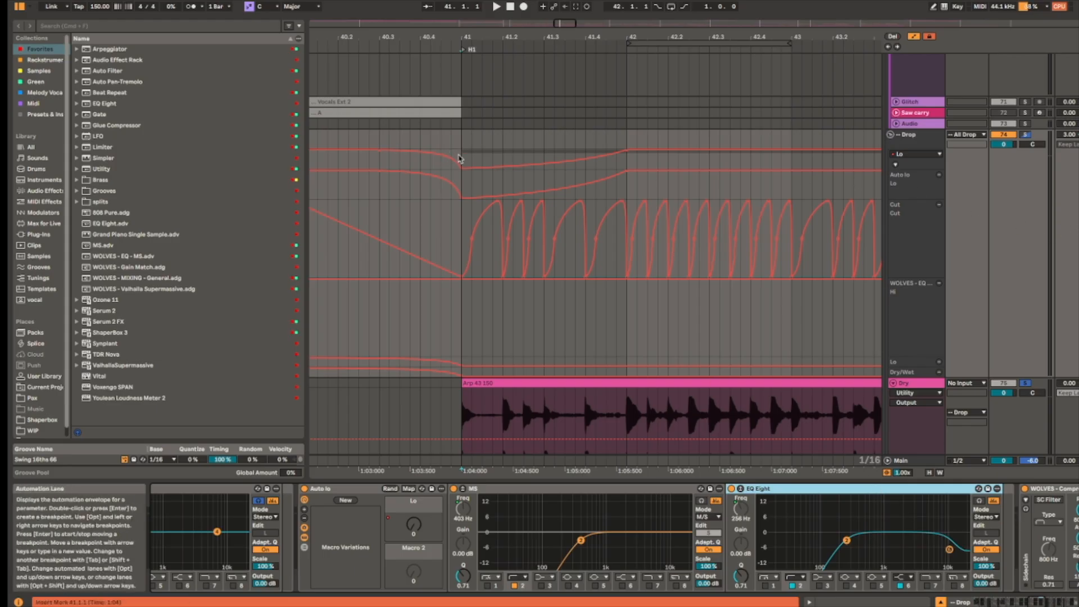
Step: Play from bar 41 to watch the Auto lo automation move the MS and EQ Eight filters, and stop playback
{"action": "key", "text": "space"}
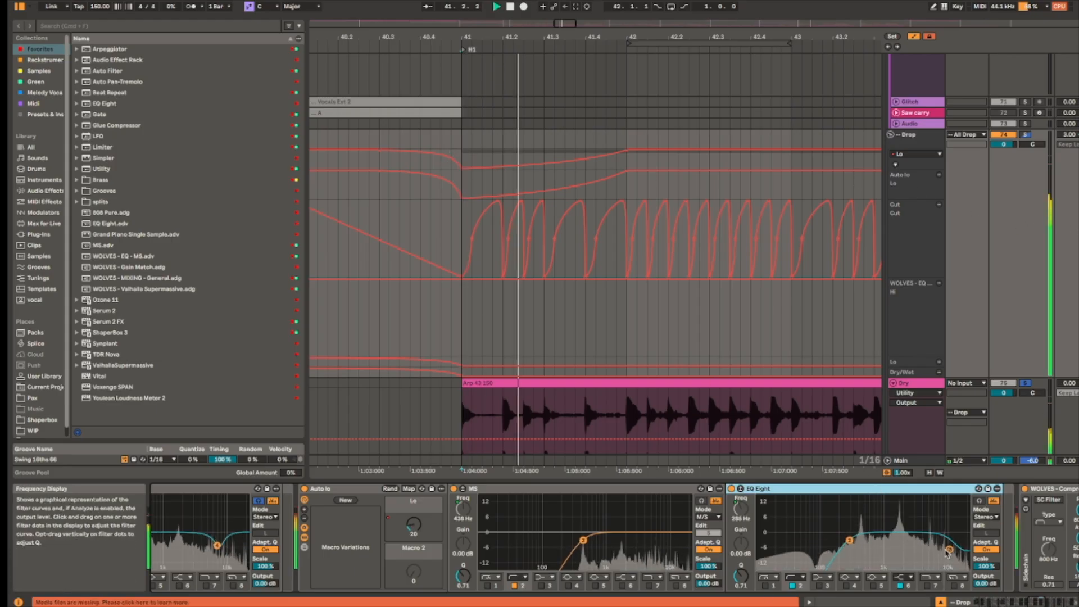
{"action": "scroll", "coordinate": [521, 547], "scroll_direction": "right", "scroll_amount": 10}
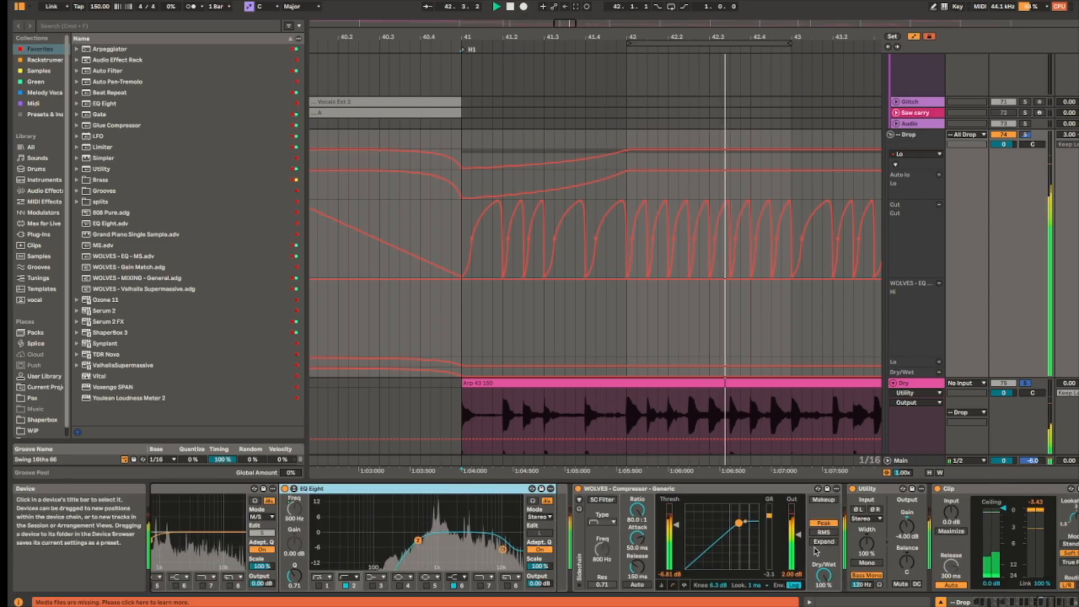
{"action": "scroll", "coordinate": [521, 546], "scroll_direction": "left", "scroll_amount": 10}
{"action": "key", "text": "space"}
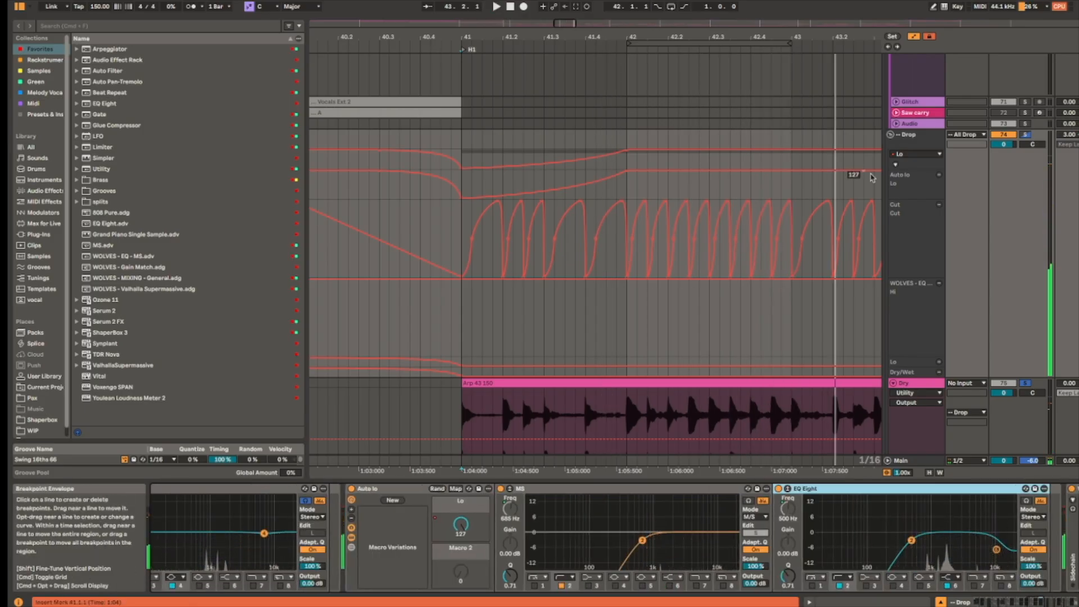
Step: Return to bar 41, select the Dry track's Arp 43 150 clip there and hide the automation lanes
{"action": "left_click", "coordinate": [912, 182]}
{"action": "left_click", "coordinate": [464, 150]}
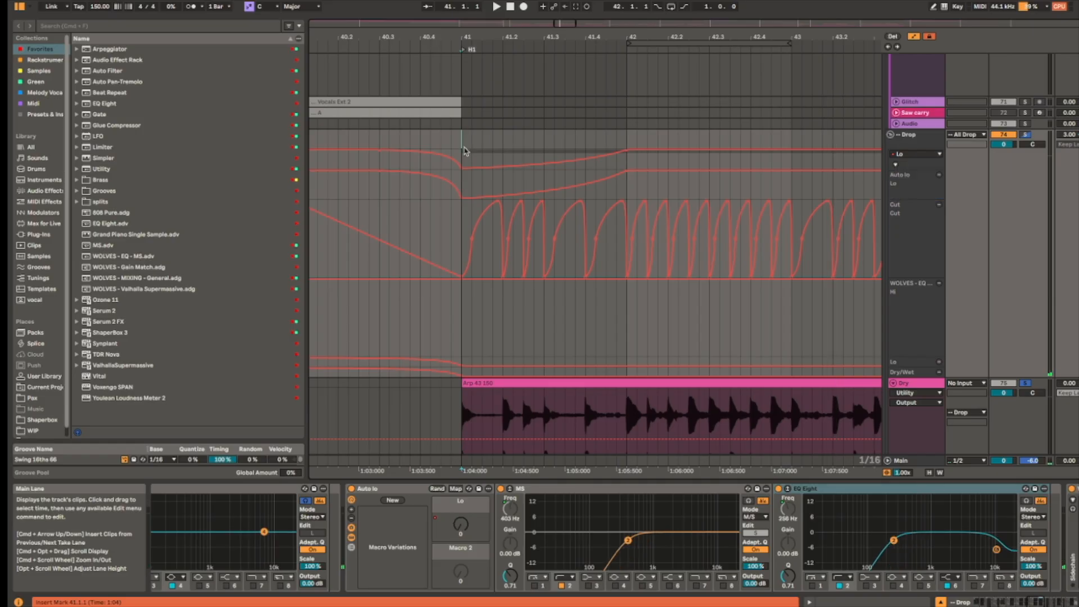
{"action": "left_click", "coordinate": [497, 382]}
{"action": "key", "text": "a"}
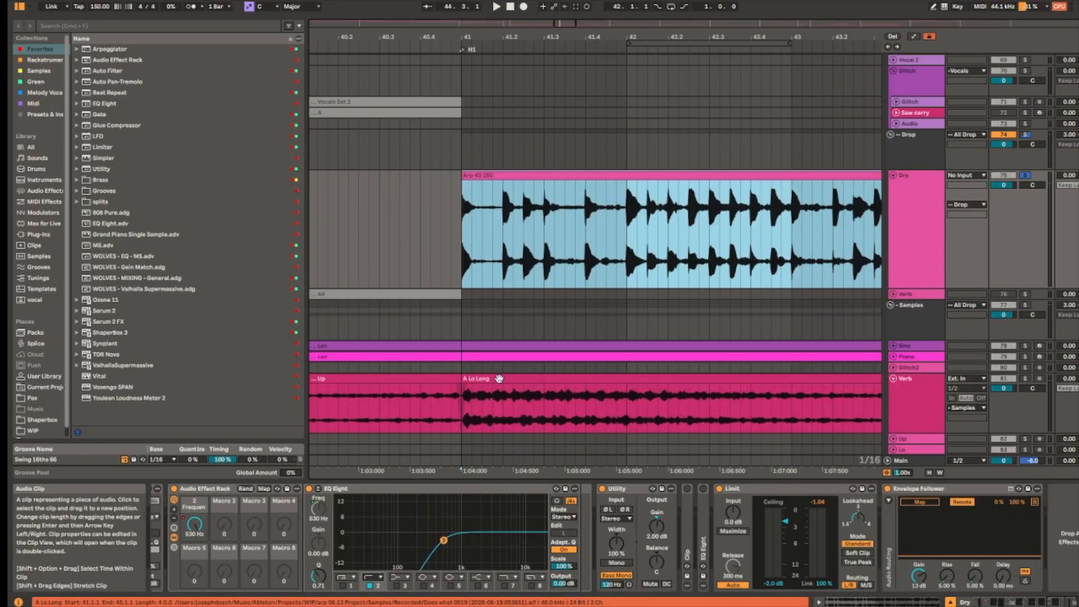
Step: Play the Dry track's arp from bar 41 to watch its Envelope Follower and low cut, stop playback and select the EQ Eight
{"action": "scroll", "coordinate": [505, 373], "scroll_direction": "down", "scroll_amount": 3}
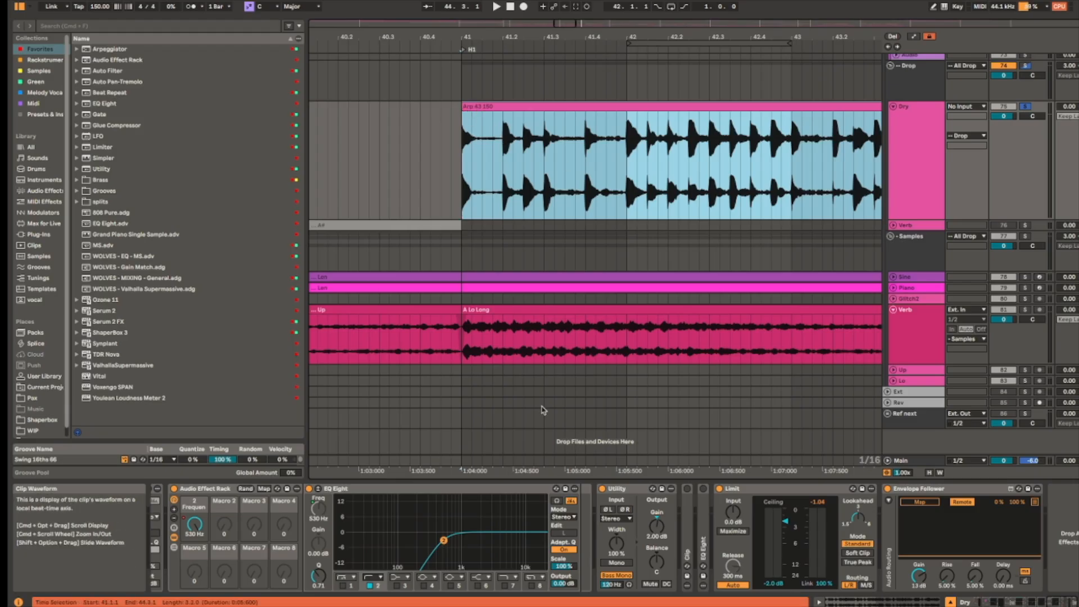
{"action": "key", "text": "space"}
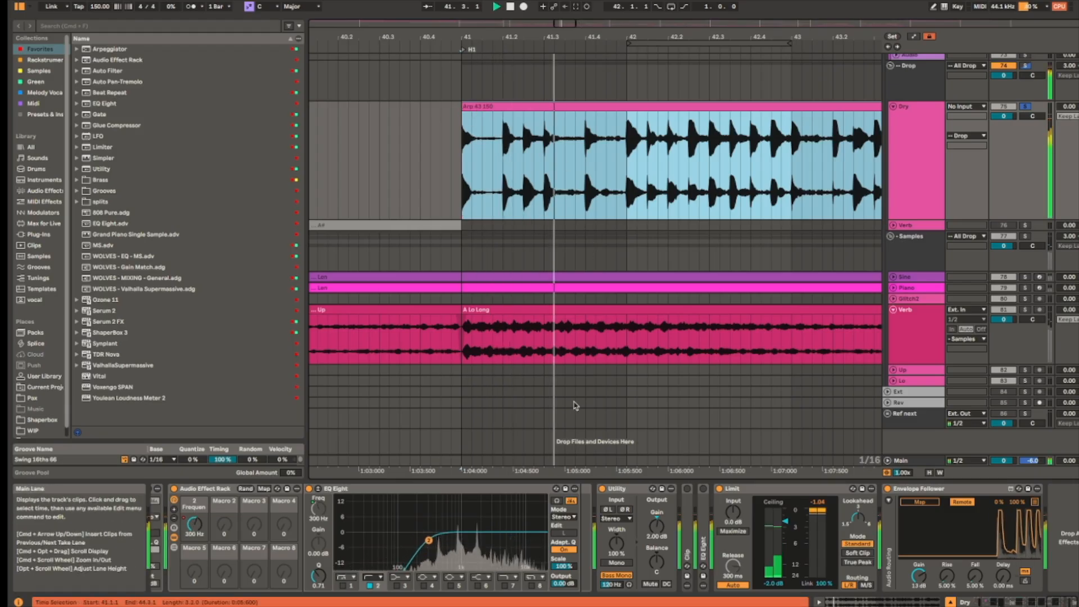
{"action": "key", "text": "space"}
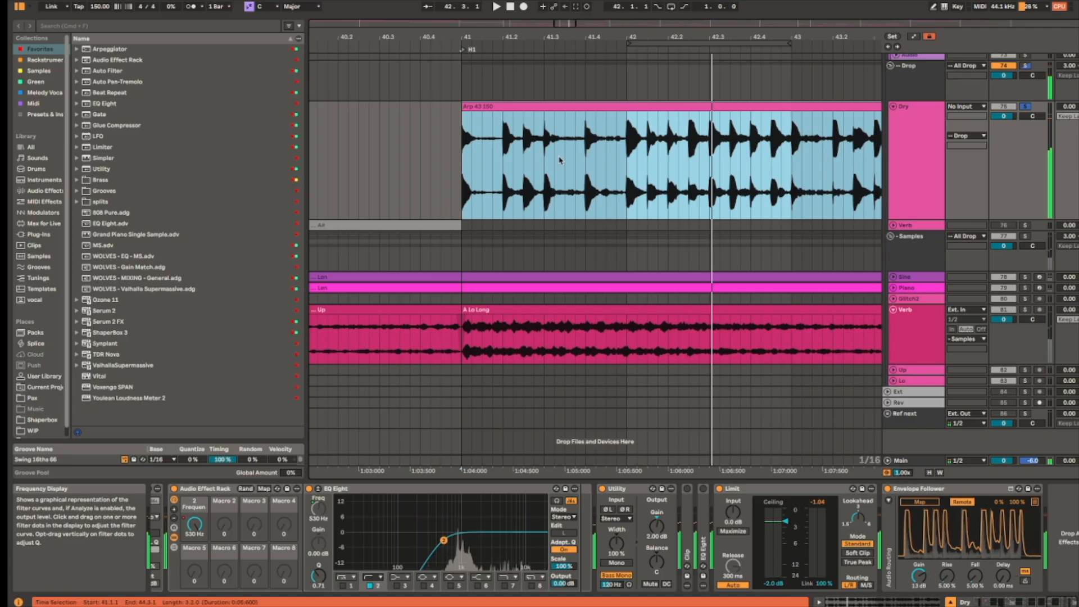
{"action": "left_click", "coordinate": [402, 530]}
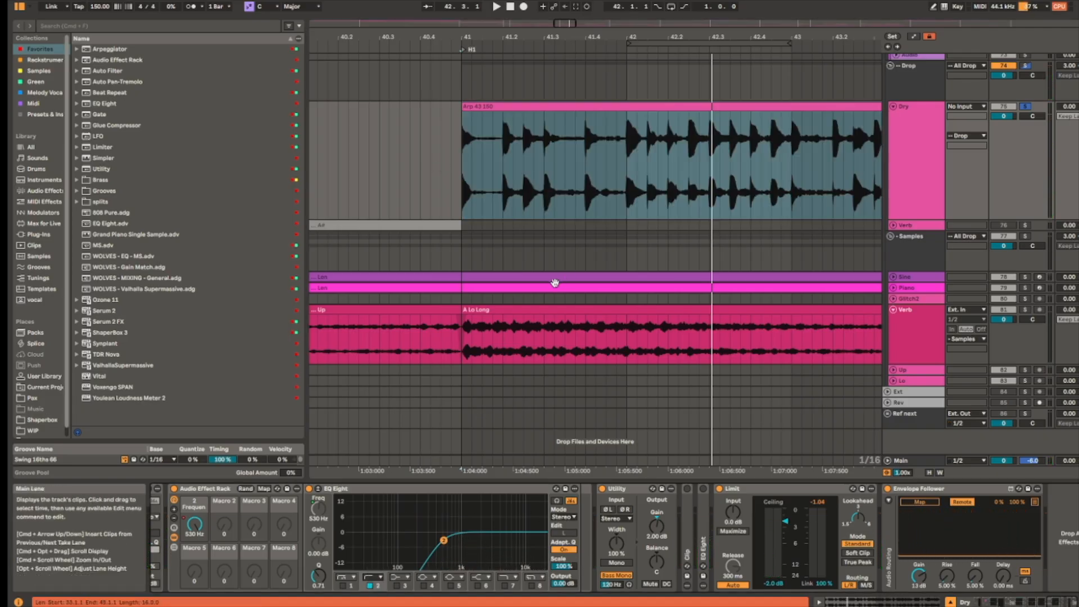
Step: Enlarge the Sine track's lane in the Samples group to show the notes of its Len clip
{"action": "scroll", "coordinate": [619, 186], "scroll_direction": "up", "scroll_amount": 5}
{"action": "scroll", "coordinate": [576, 334], "scroll_direction": "down", "scroll_amount": 2}
{"action": "scroll", "coordinate": [585, 326], "scroll_direction": "up", "scroll_amount": 10}
{"action": "scroll", "coordinate": [584, 331], "scroll_direction": "down", "scroll_amount": 6}
{"action": "scroll", "coordinate": [590, 338], "scroll_direction": "down", "scroll_amount": 6}
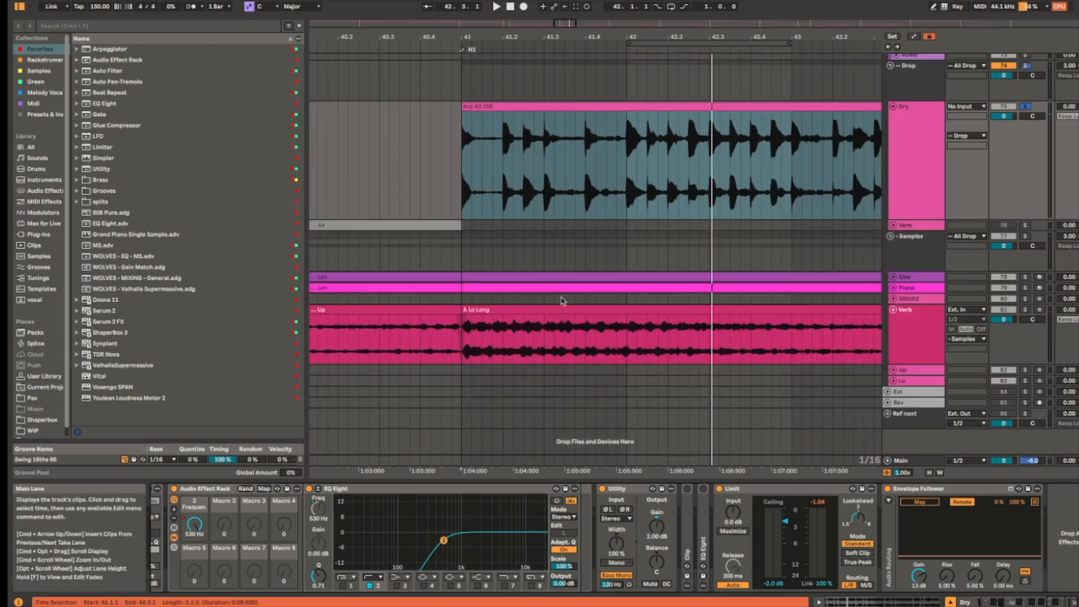
{"action": "scroll", "coordinate": [836, 280], "scroll_direction": "up", "scroll_amount": 2}
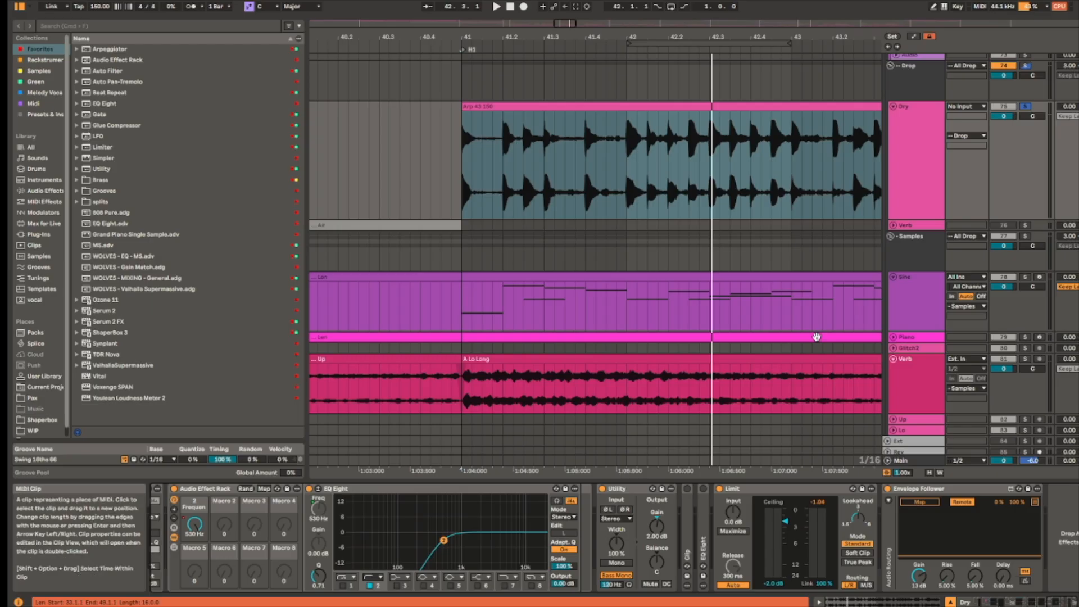
Step: Solo the Sine track, play it from bar 41 and examine its device chain through to the limiter
{"action": "scroll", "coordinate": [817, 337], "scroll_direction": "up", "scroll_amount": 3}
{"action": "left_click", "coordinate": [464, 307]}
{"action": "key", "text": "s"}
{"action": "key", "text": "space"}
{"action": "left_click_drag", "start_coordinate": [924, 561], "coordinate": [527, 561]}
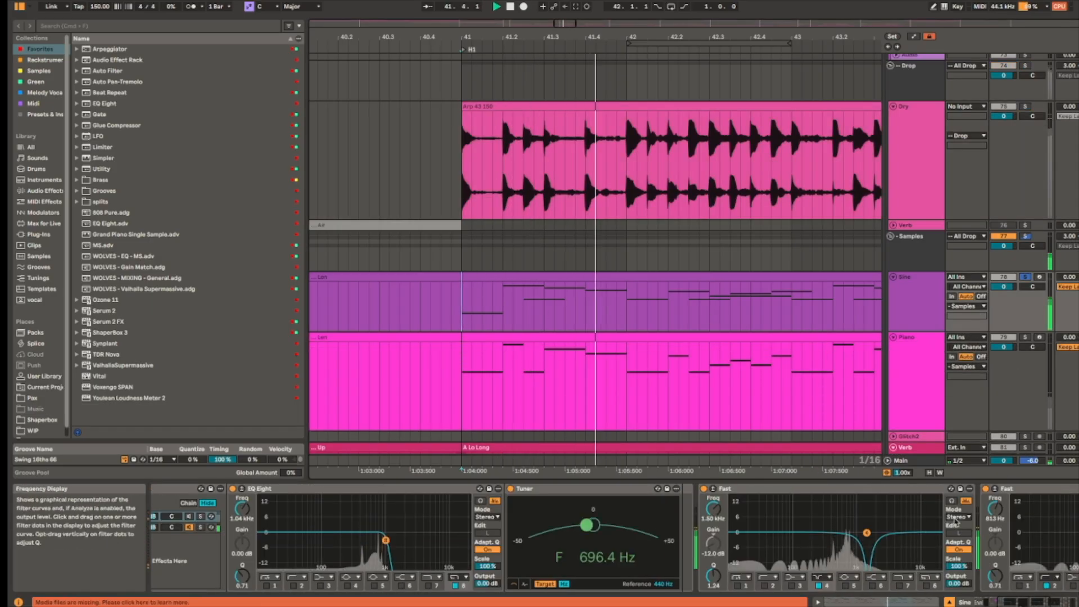
{"action": "left_click_drag", "start_coordinate": [962, 540], "coordinate": [554, 546]}
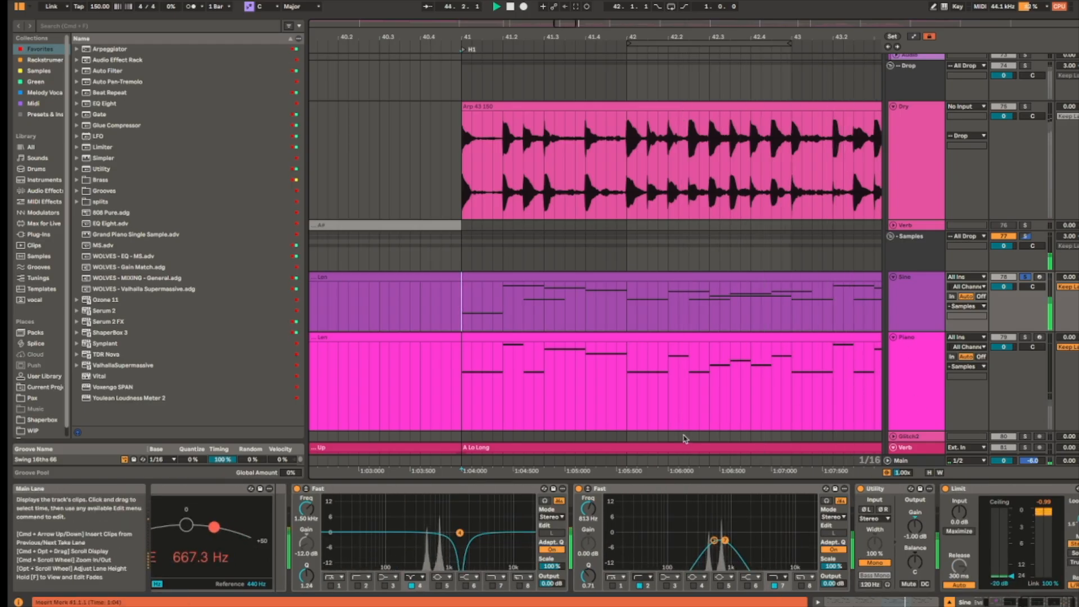
Step: Solo the Piano track during playback and examine its device chain from Simpler to the limiter
{"action": "left_click", "coordinate": [915, 375]}
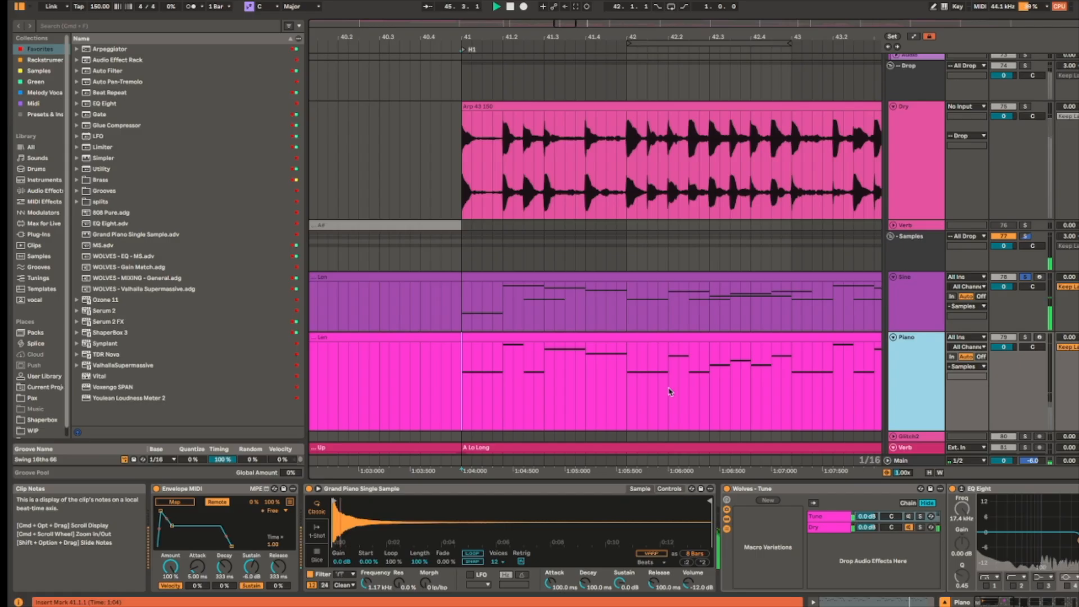
{"action": "scroll", "coordinate": [982, 549], "scroll_direction": "right", "scroll_amount": 10}
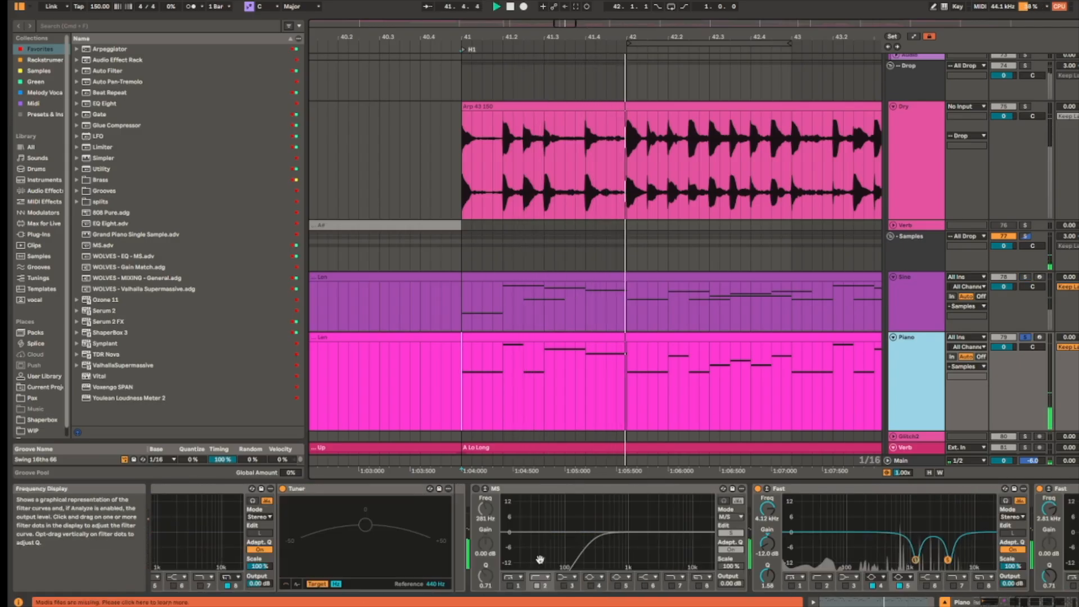
{"action": "scroll", "coordinate": [983, 549], "scroll_direction": "right", "scroll_amount": 4}
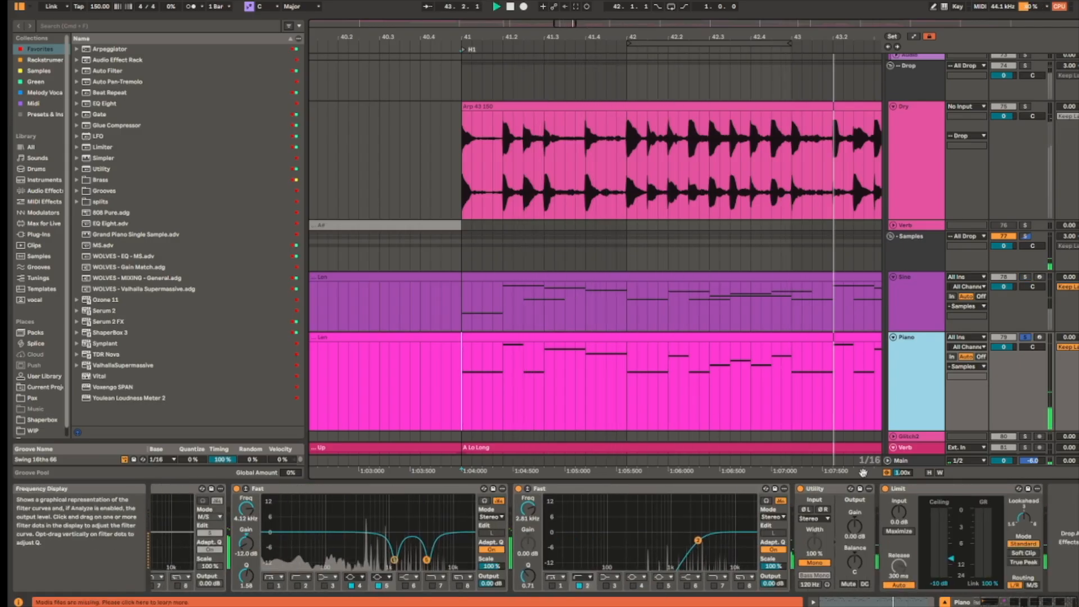
{"action": "left_click", "coordinate": [371, 551]}
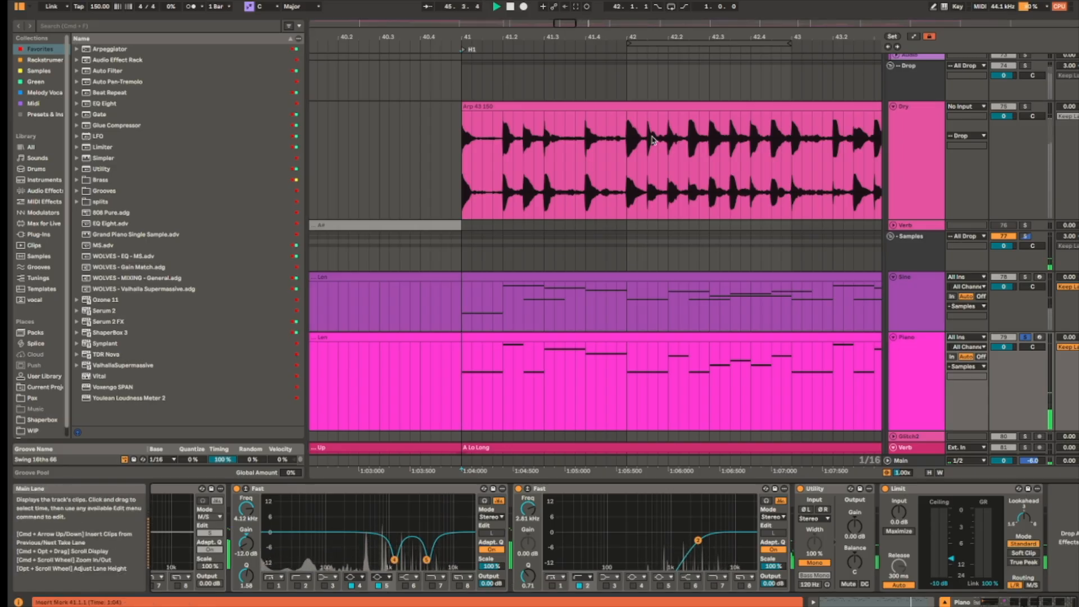
Step: Listen to the Verb track's A Lo Long clip from bar 41 in solo and examine its tuning and EQ devices
{"action": "scroll", "coordinate": [725, 326], "scroll_direction": "down", "scroll_amount": 5}
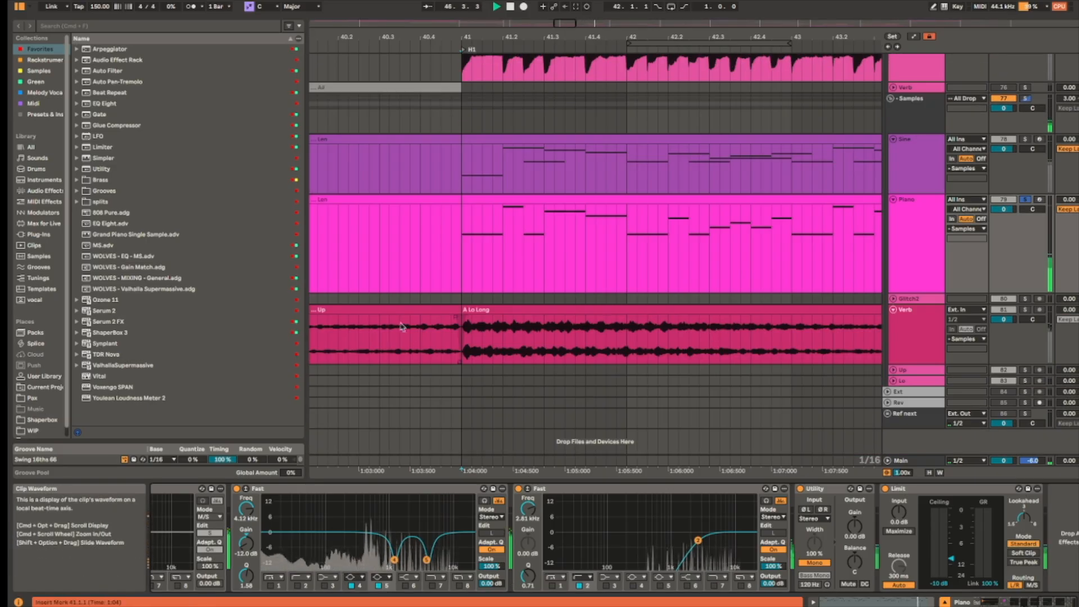
{"action": "left_click", "coordinate": [585, 311]}
{"action": "key", "text": "space"}
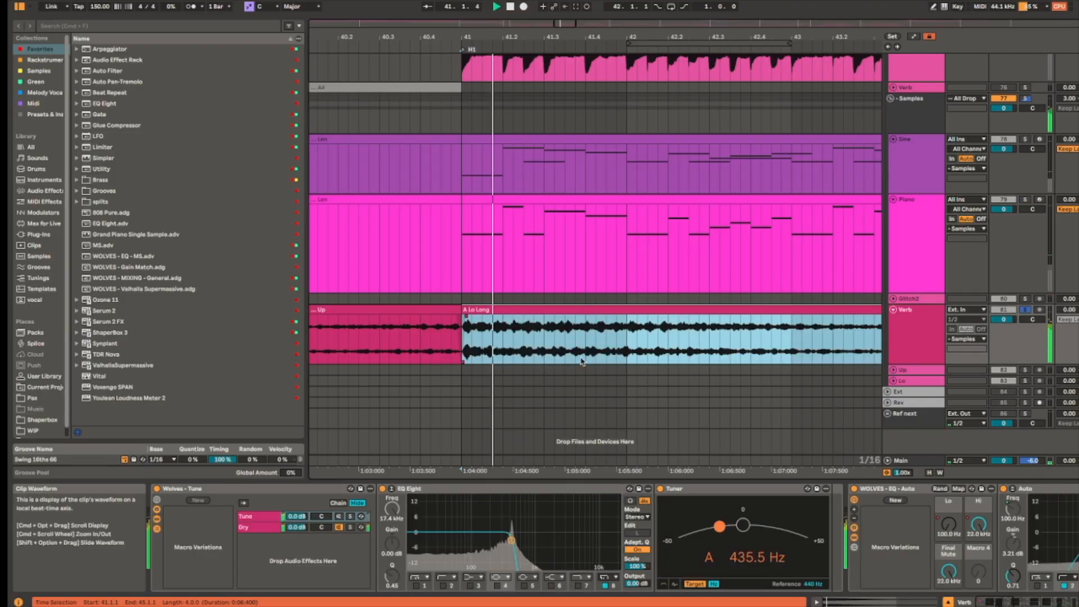
{"action": "scroll", "coordinate": [562, 539], "scroll_direction": "down", "scroll_amount": 5}
{"action": "scroll", "coordinate": [569, 276], "scroll_direction": "up", "scroll_amount": 5}
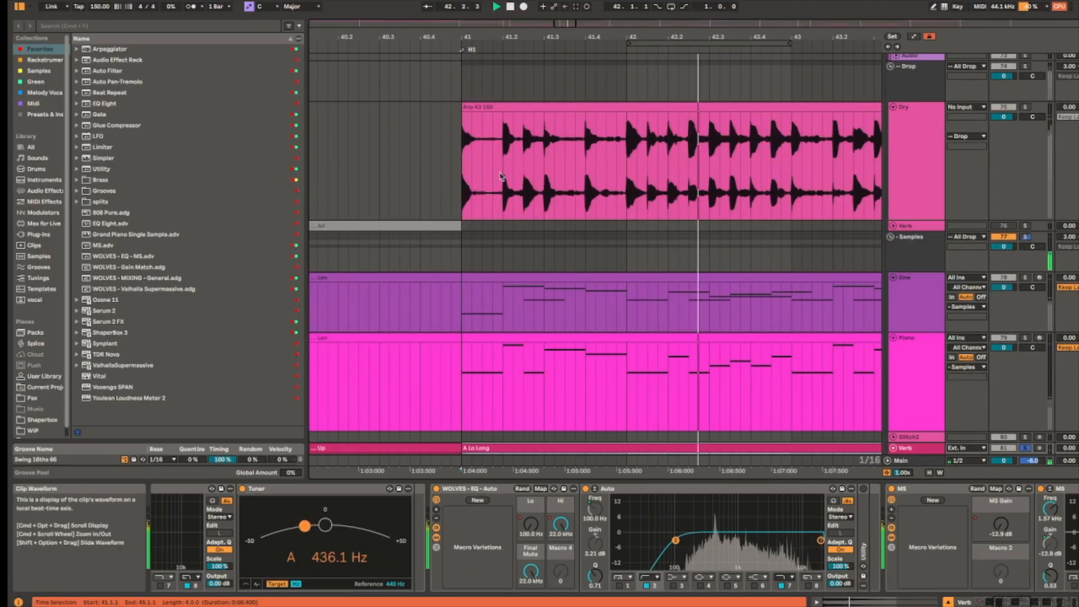
Step: Listen to the Dry track's Arp 43 150 clip from bar 41 in solo
{"action": "key", "text": "space"}
{"action": "left_click", "coordinate": [492, 105]}
{"action": "key", "text": "space"}
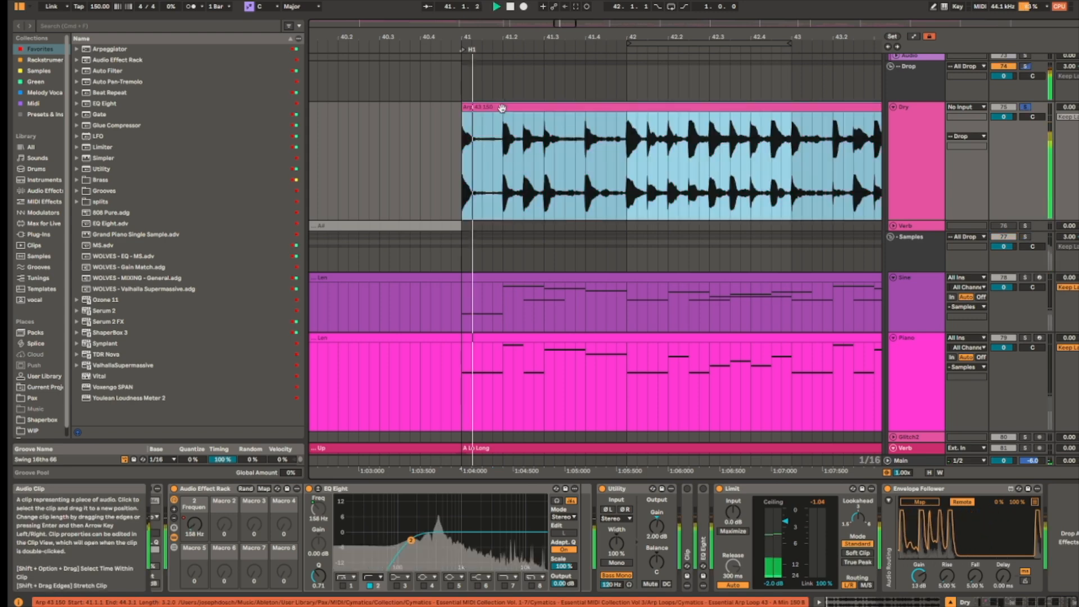
Step: Return to the soloed Verb track and play its A Lo Long clip again from bar 41
{"action": "scroll", "coordinate": [576, 269], "scroll_direction": "down", "scroll_amount": 5}
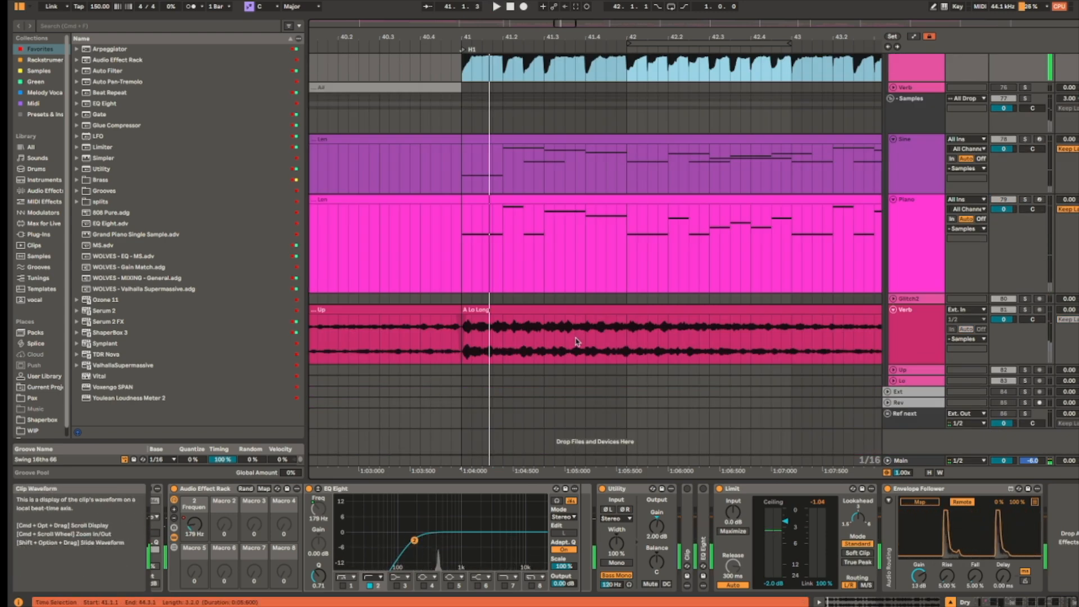
{"action": "left_click", "coordinate": [703, 348]}
{"action": "scroll", "coordinate": [702, 349], "scroll_direction": "down", "scroll_amount": 5}
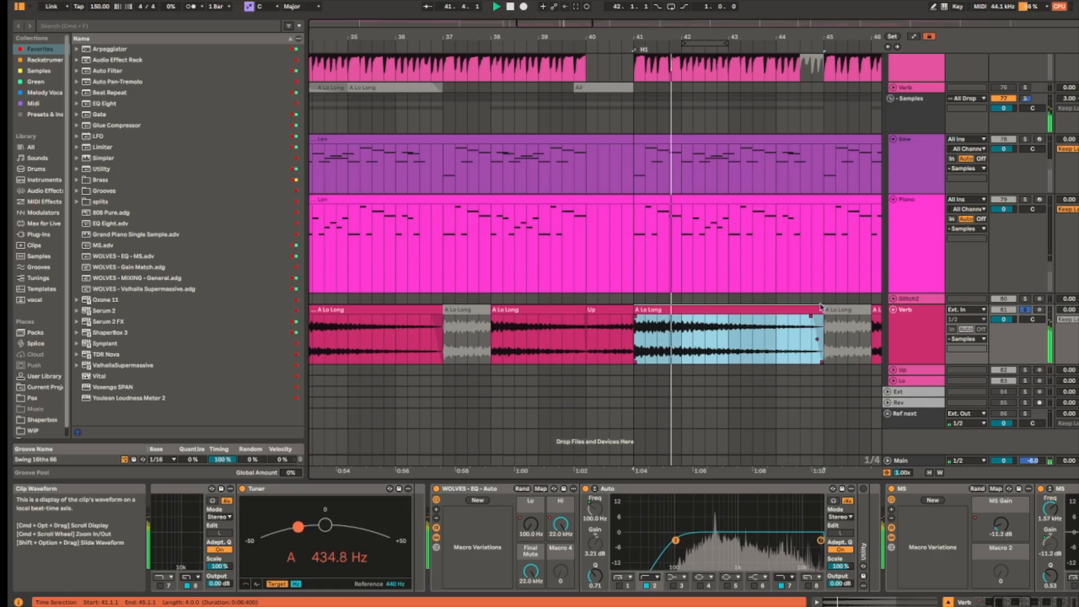
{"action": "left_click", "coordinate": [610, 310]}
{"action": "scroll", "coordinate": [556, 299], "scroll_direction": "right", "scroll_amount": 6}
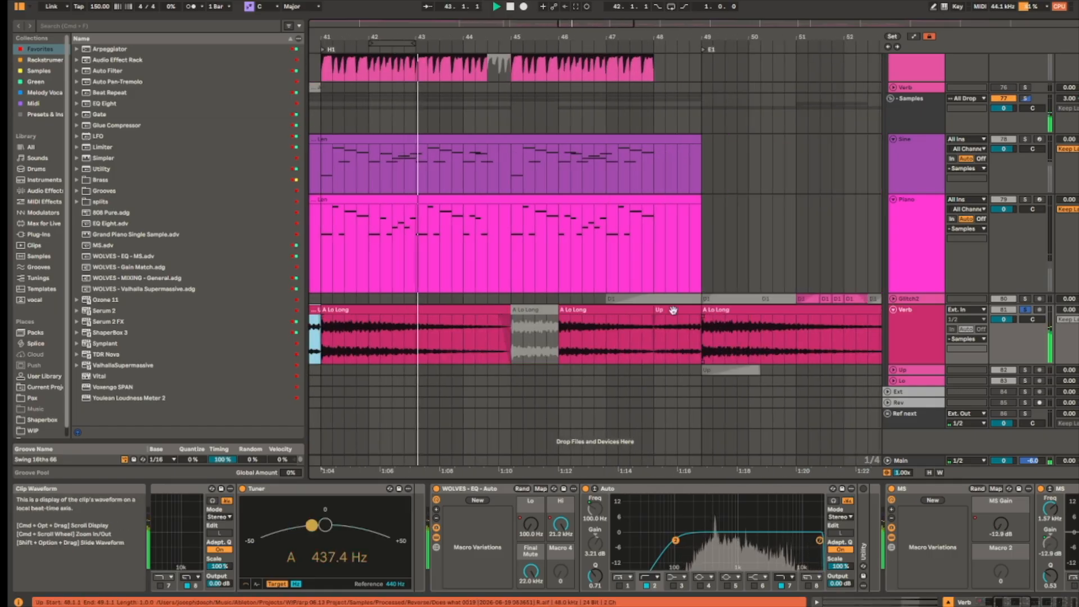
Step: Play the Verb track from 47.4.1 to hear the transition into the Up clip at bar 48
{"action": "key", "text": "space"}
{"action": "left_click", "coordinate": [636, 309]}
{"action": "left_click", "coordinate": [642, 339]}
{"action": "key", "text": "space"}
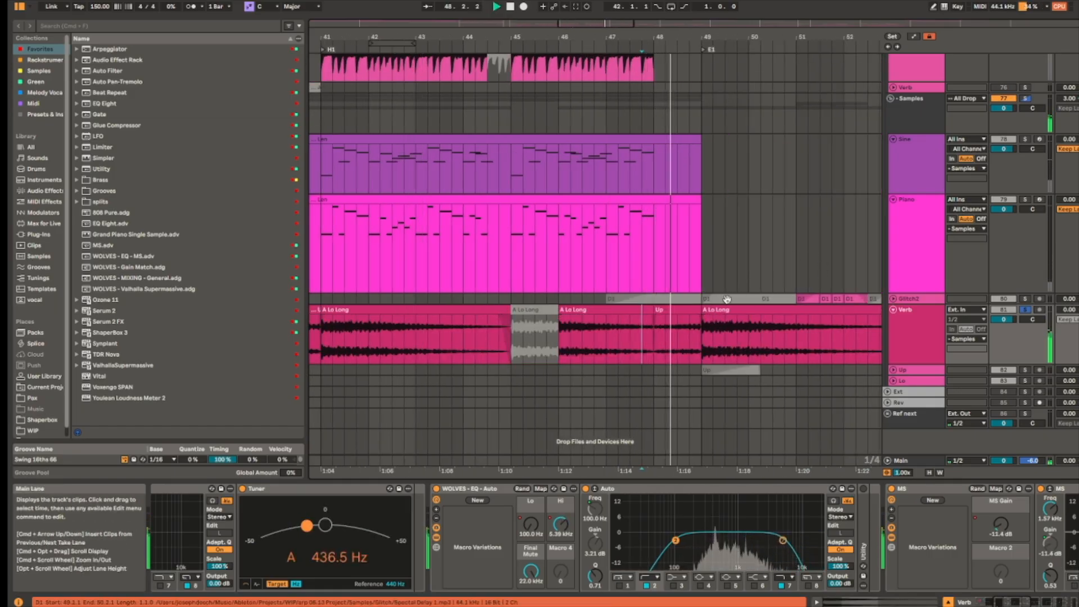
{"action": "key", "text": "space"}
Step: Compare the Verb track's automated EQ at the Up clip in bar 40 and the A Lo Long clip at bar 41
{"action": "scroll", "coordinate": [611, 320], "scroll_direction": "left", "scroll_amount": 4}
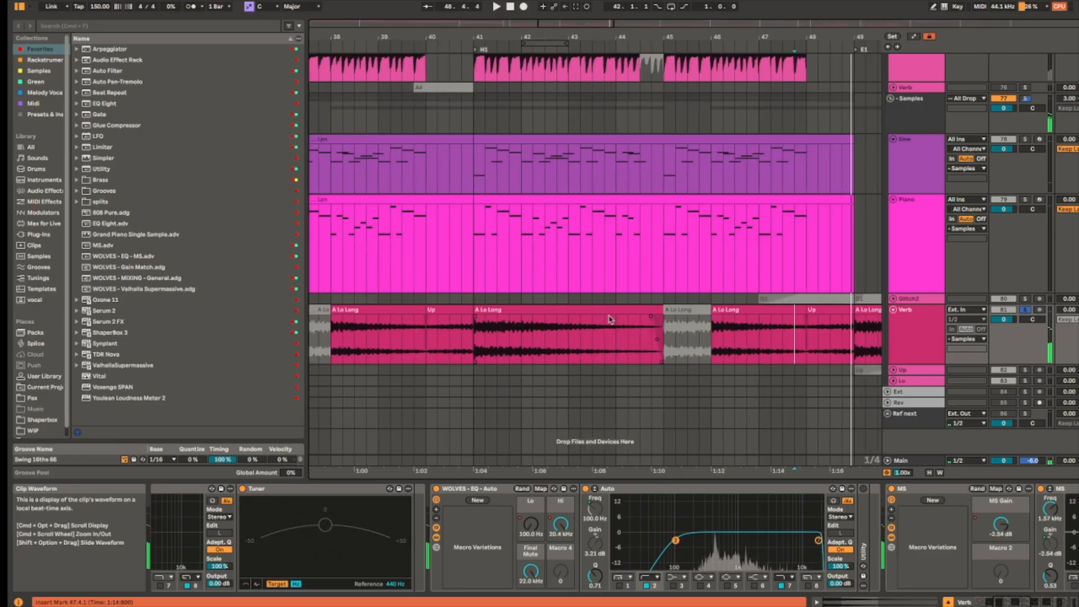
{"action": "left_click", "coordinate": [443, 313]}
{"action": "scroll", "coordinate": [646, 229], "scroll_direction": "left", "scroll_amount": 4}
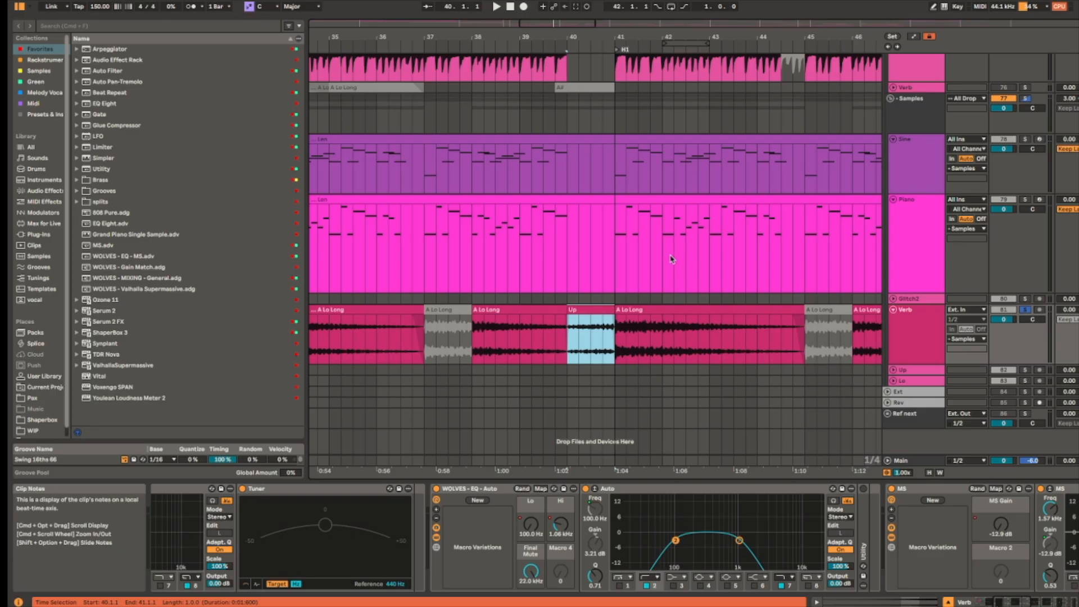
{"action": "scroll", "coordinate": [696, 338], "scroll_direction": "right", "scroll_amount": 5}
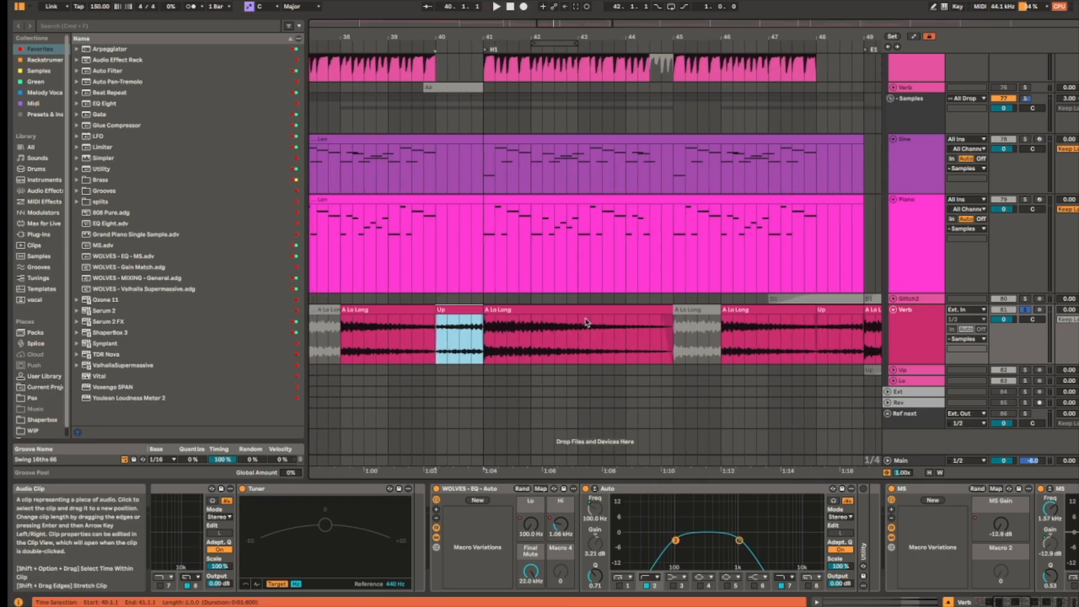
{"action": "left_click", "coordinate": [485, 318]}
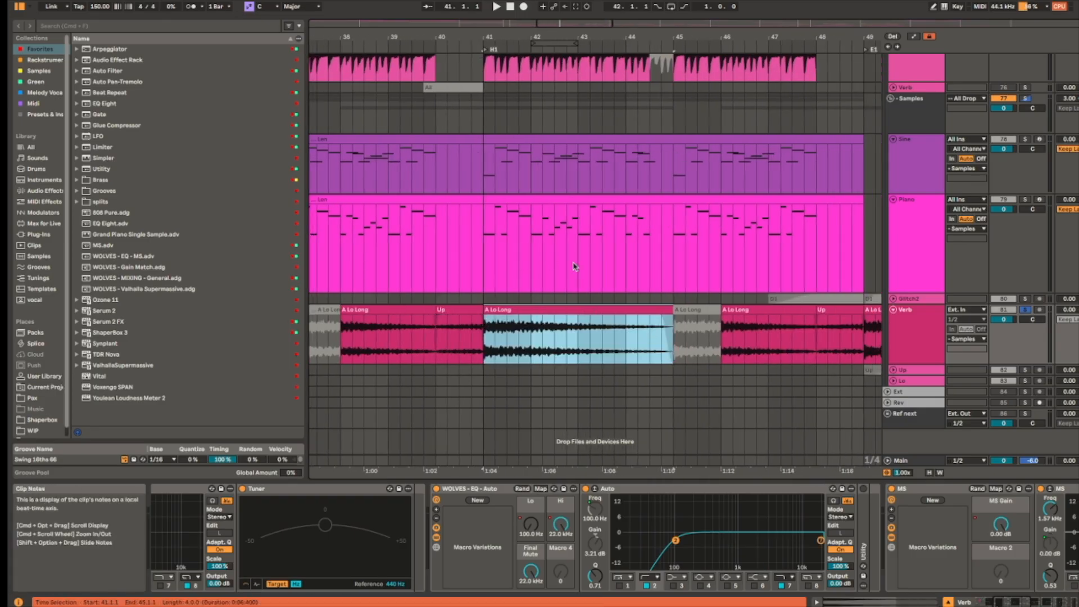
Step: Play the soloed Verb track from bar 41 and look over the surrounding A Lo Long clips
{"action": "scroll", "coordinate": [489, 108], "scroll_direction": "up", "scroll_amount": 5}
{"action": "scroll", "coordinate": [487, 102], "scroll_direction": "up", "scroll_amount": 3}
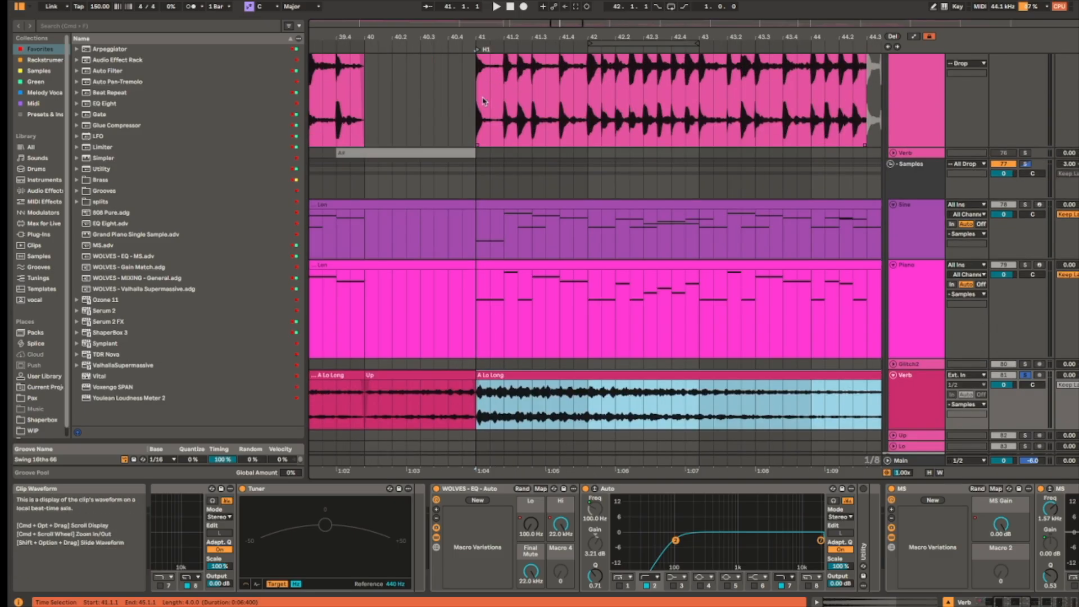
{"action": "key", "text": "space"}
{"action": "scroll", "coordinate": [716, 326], "scroll_direction": "down", "scroll_amount": 8}
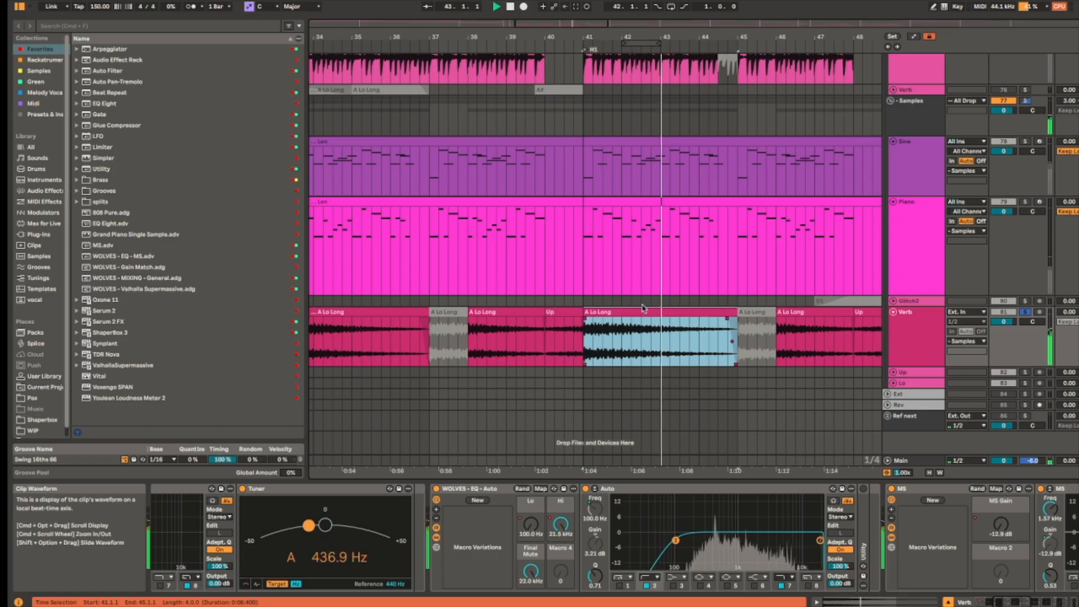
Step: Select the Verb track's A Lo Long clip at bar 33 and keep listening through to the clips after bar 49
{"action": "scroll", "coordinate": [585, 325], "scroll_direction": "left", "scroll_amount": 5}
{"action": "left_click", "coordinate": [584, 315]}
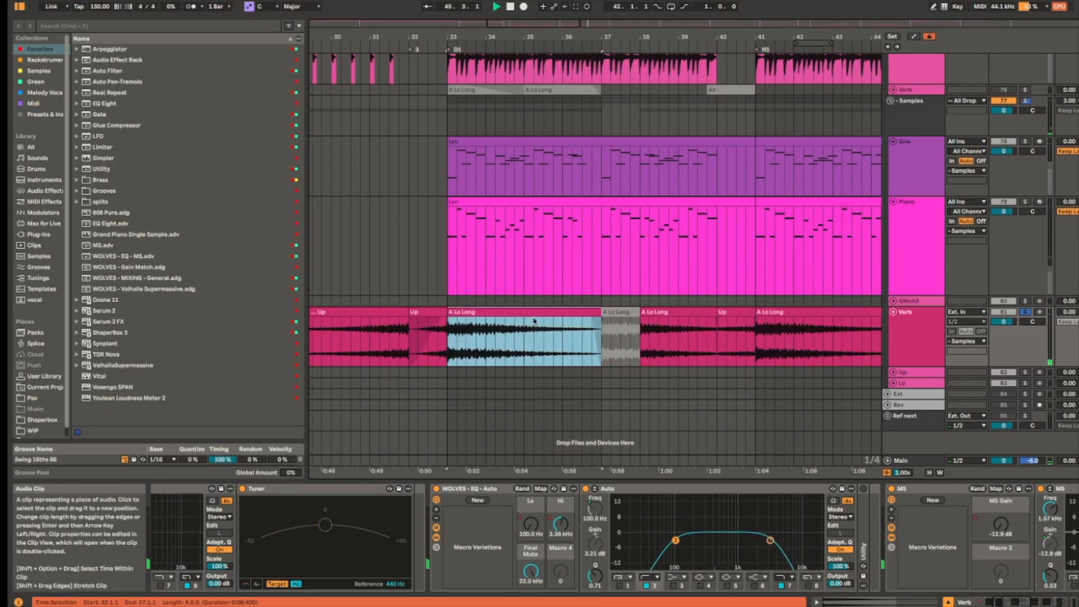
{"action": "left_click_drag", "start_coordinate": [466, 342], "coordinate": [731, 332]}
{"action": "left_click", "coordinate": [496, 313]}
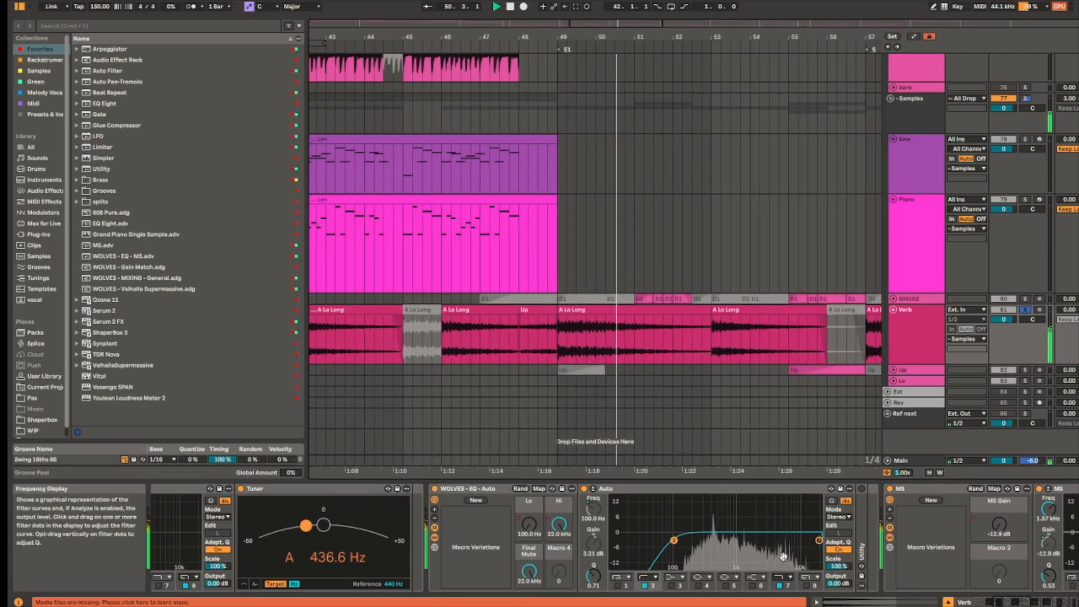
Step: Examine the Verb track's MS, EQ Eight and compressor devices with the A Lo Long clip at bar 49 selected
{"action": "scroll", "coordinate": [808, 525], "scroll_direction": "right", "scroll_amount": 8}
{"action": "scroll", "coordinate": [808, 525], "scroll_direction": "left", "scroll_amount": 2}
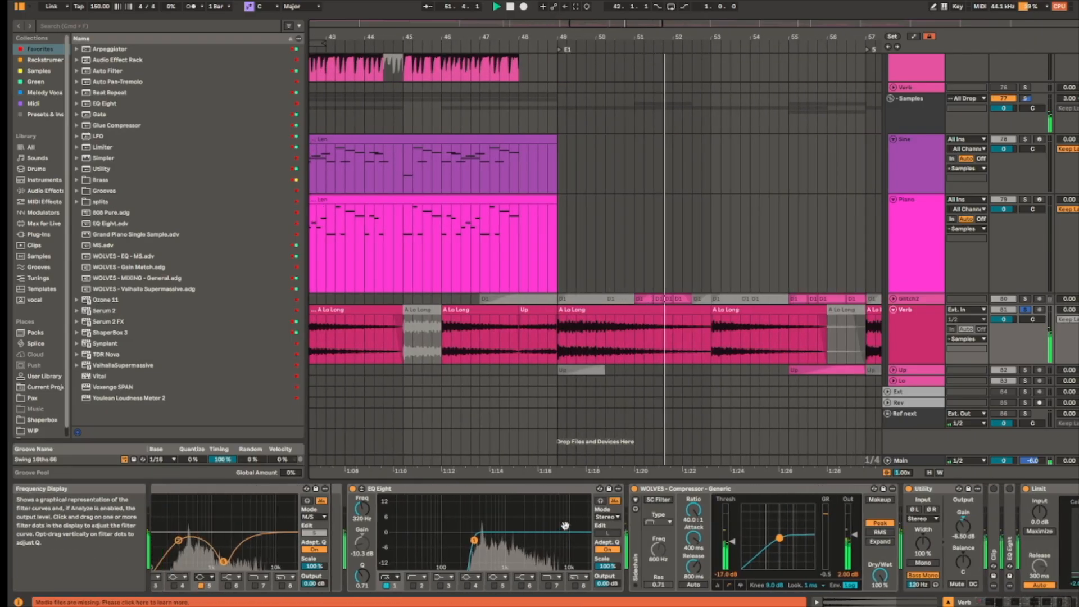
{"action": "left_click", "coordinate": [638, 307]}
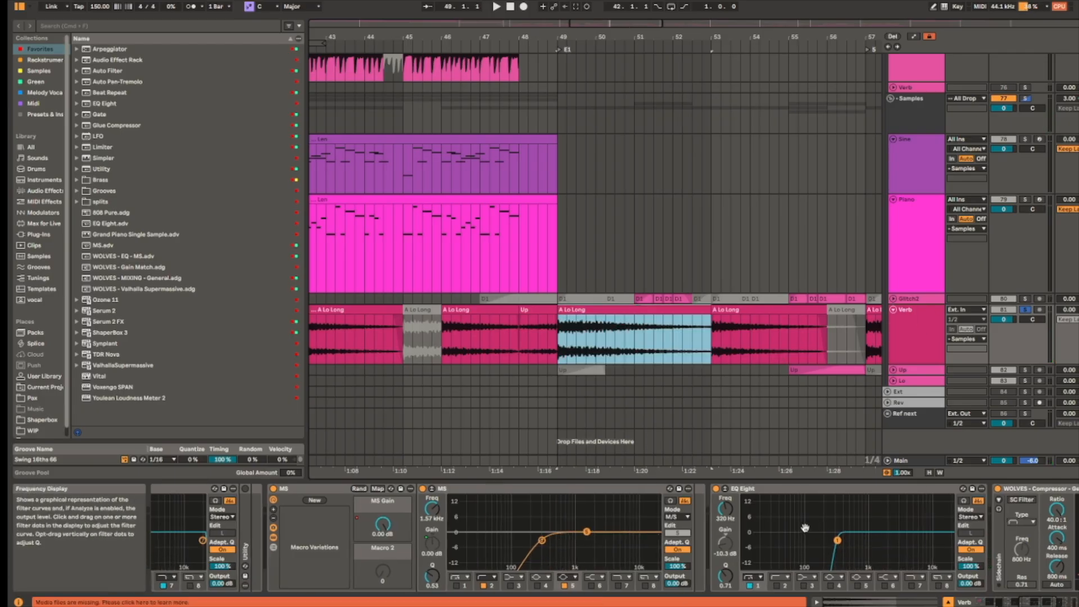
{"action": "scroll", "coordinate": [593, 534], "scroll_direction": "right", "scroll_amount": 3}
Step: Examine the device chains of the Sine, Verb and Glitch2 tracks in turn
{"action": "left_click", "coordinate": [917, 167]}
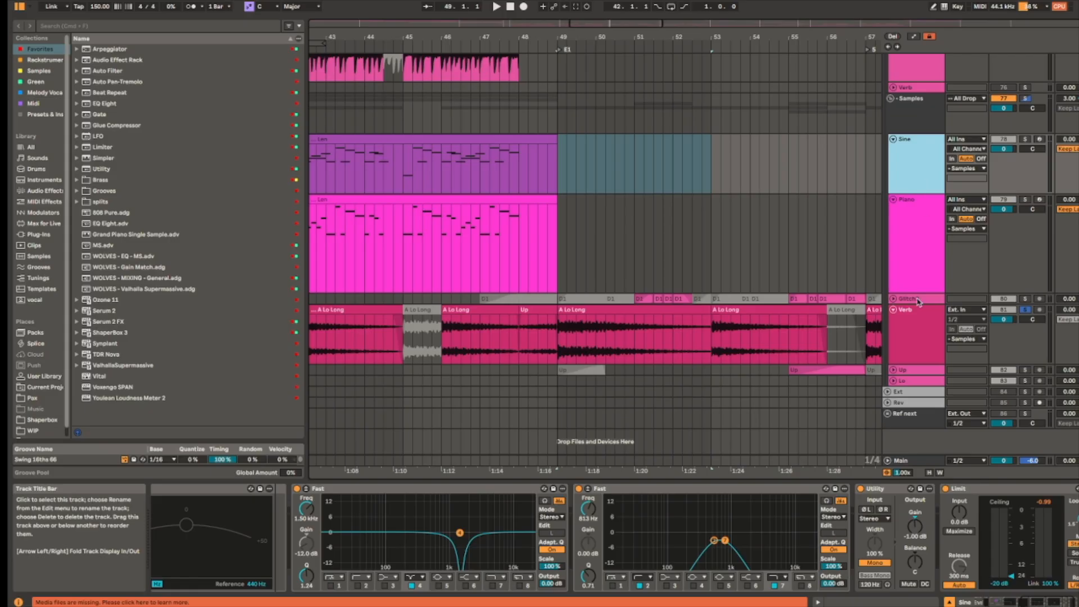
{"action": "left_click", "coordinate": [439, 521]}
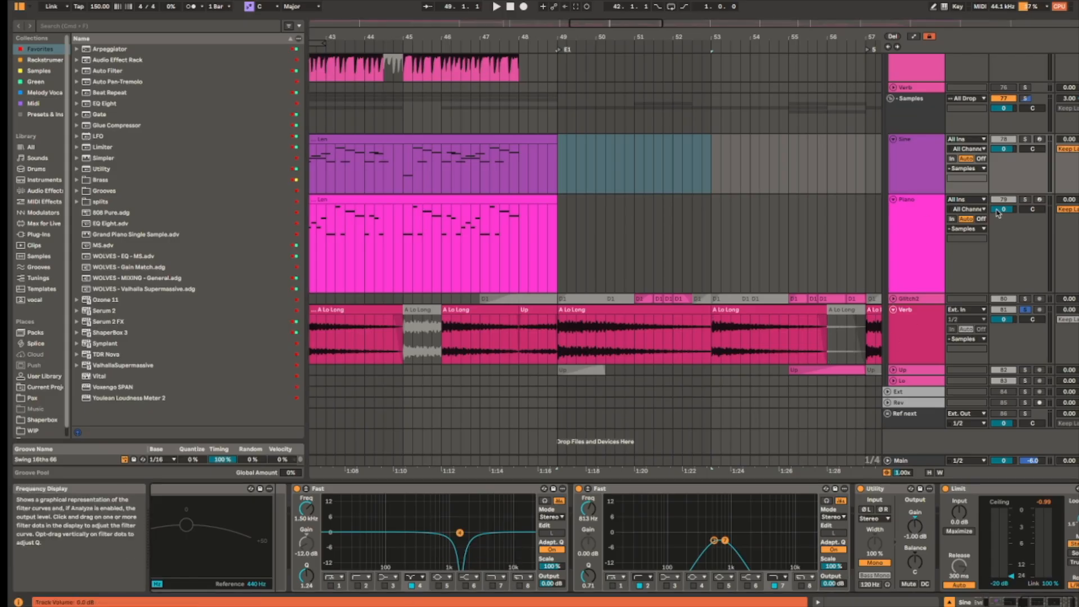
{"action": "left_click", "coordinate": [911, 330]}
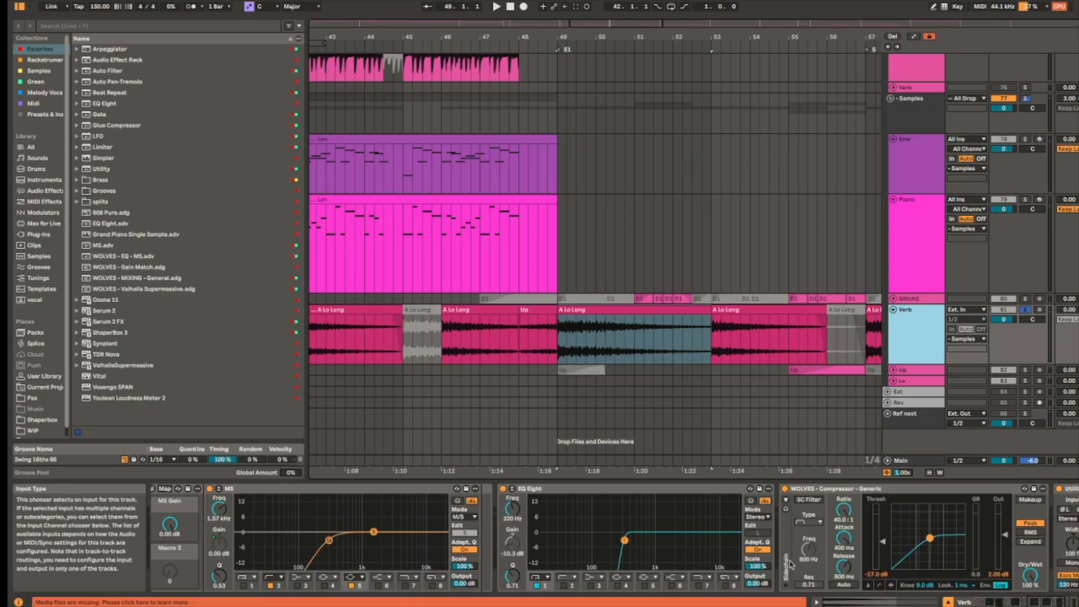
{"action": "scroll", "coordinate": [553, 552], "scroll_direction": "left", "scroll_amount": 10}
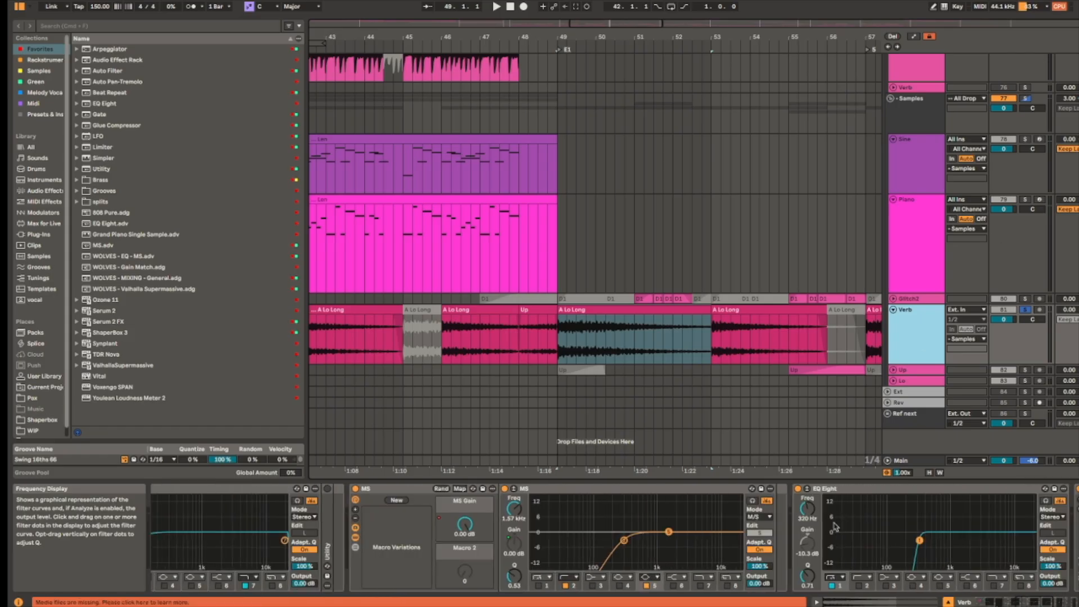
{"action": "left_click", "coordinate": [929, 297]}
Step: Play the full unsoloed mix from bar 47 and review the percussion, bass, vocal and sample tracks
{"action": "scroll", "coordinate": [779, 340], "scroll_direction": "down", "scroll_amount": 5}
{"action": "left_click_drag", "start_coordinate": [593, 211], "coordinate": [698, 465]}
{"action": "scroll", "coordinate": [678, 140], "scroll_direction": "up", "scroll_amount": 15}
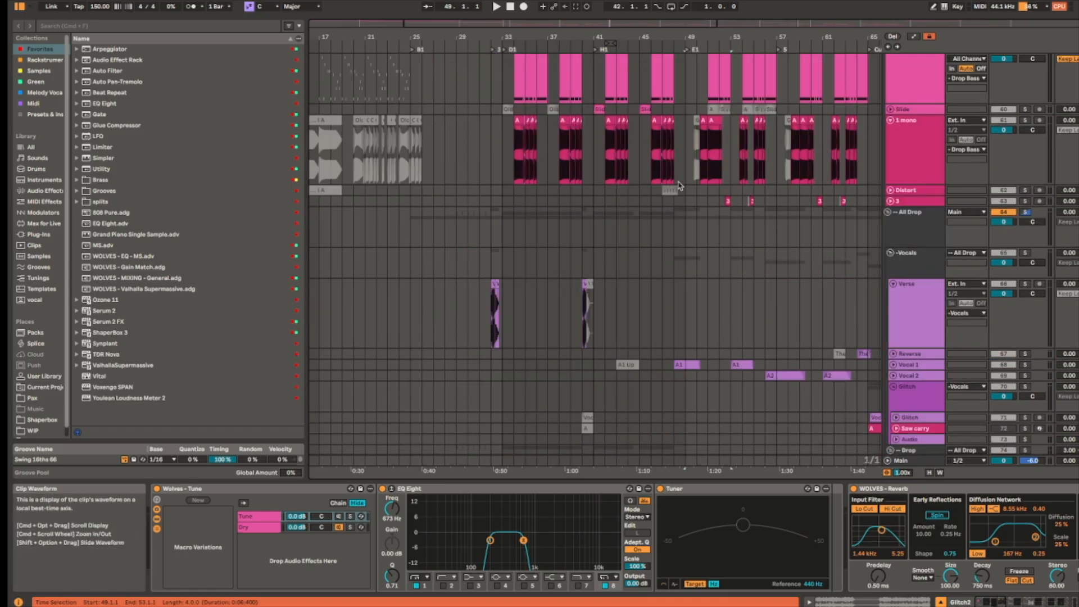
{"action": "left_click", "coordinate": [663, 178]}
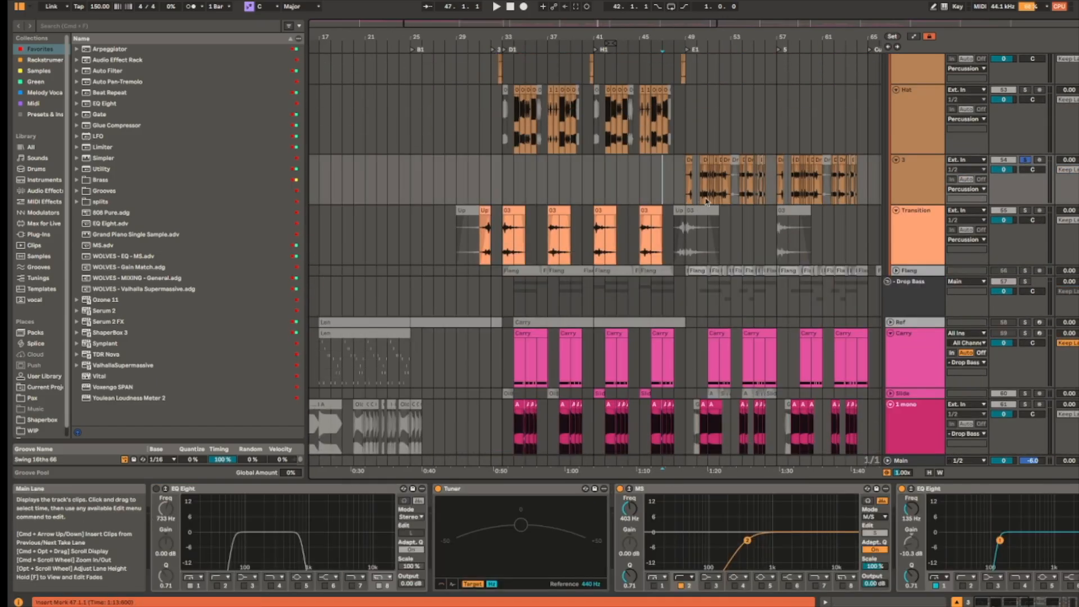
{"action": "left_click_drag", "start_coordinate": [750, 240], "coordinate": [634, 368]}
{"action": "scroll", "coordinate": [635, 356], "scroll_direction": "up", "scroll_amount": 5}
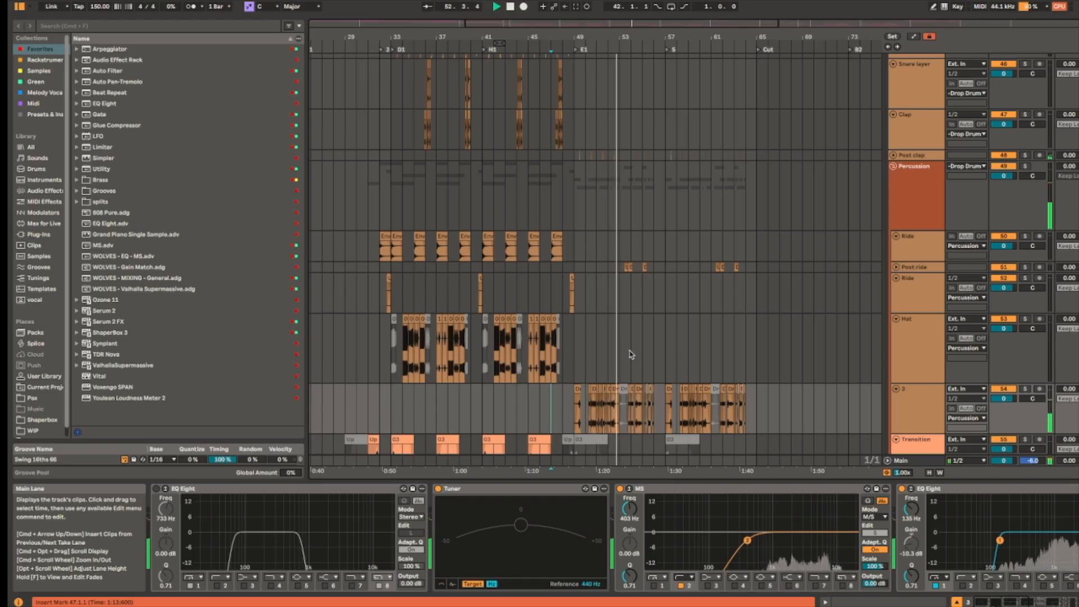
{"action": "scroll", "coordinate": [631, 354], "scroll_direction": "down", "scroll_amount": 10}
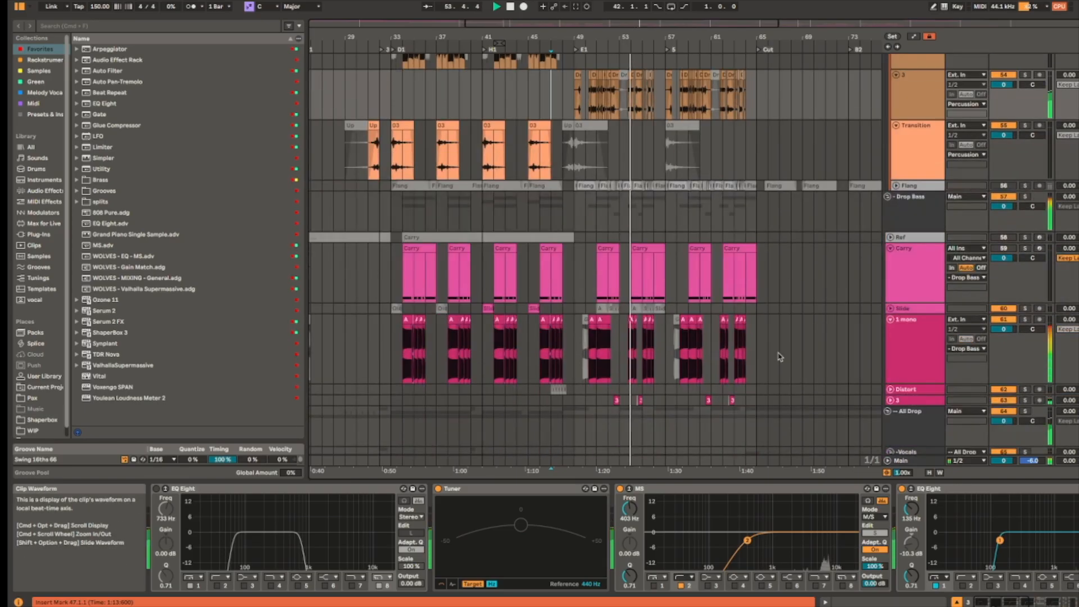
{"action": "scroll", "coordinate": [819, 354], "scroll_direction": "down", "scroll_amount": 15}
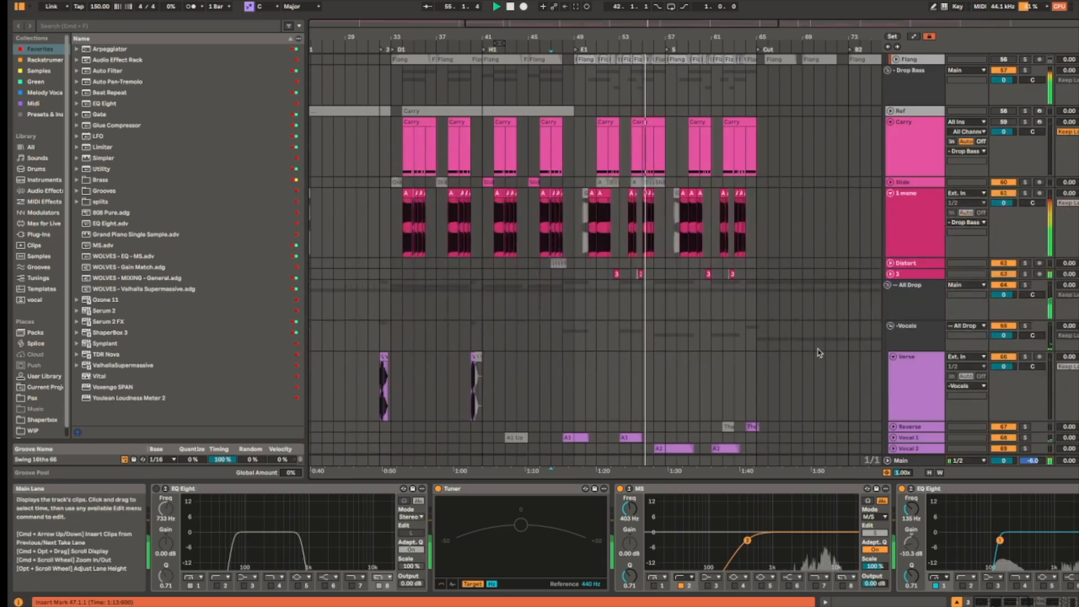
{"action": "scroll", "coordinate": [817, 351], "scroll_direction": "down", "scroll_amount": 8}
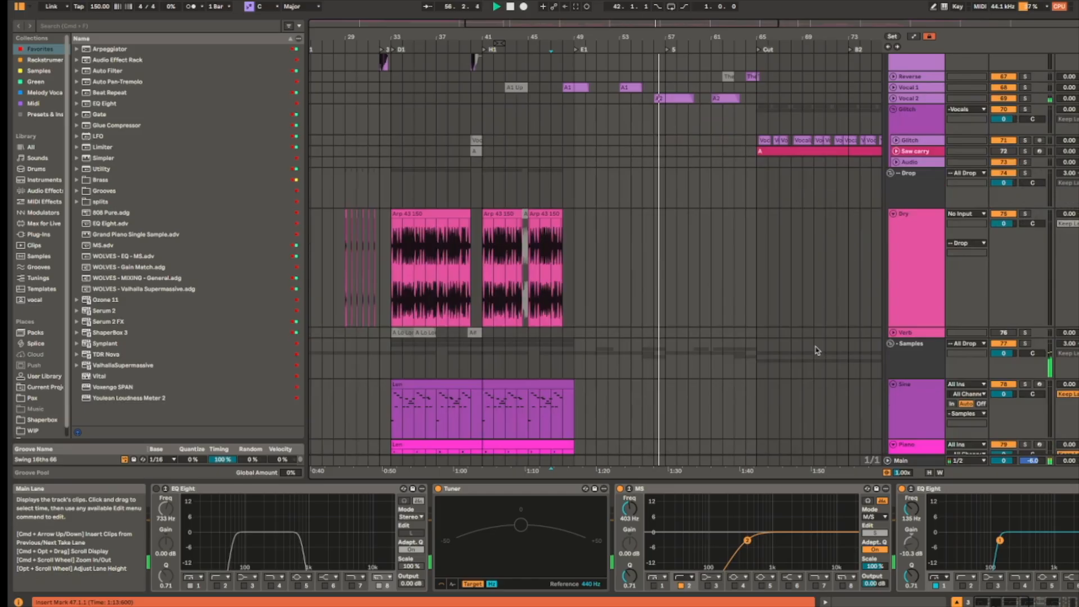
{"action": "scroll", "coordinate": [817, 349], "scroll_direction": "down", "scroll_amount": 5}
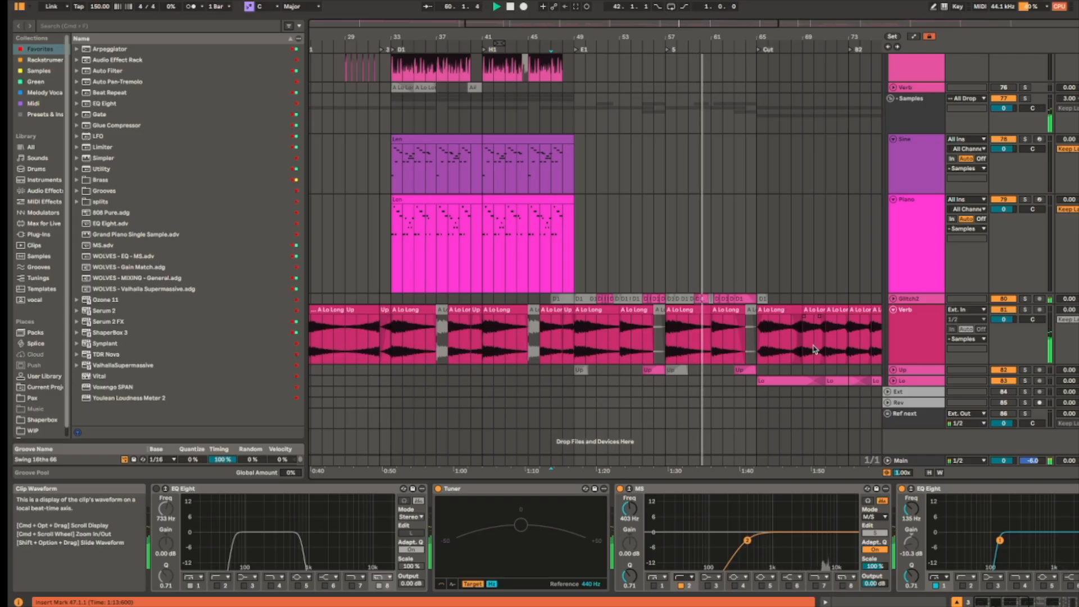
Step: Return to the SC Kick track, place the insert marker at bar 49 and examine the kick clips there
{"action": "scroll", "coordinate": [813, 348], "scroll_direction": "up", "scroll_amount": 10}
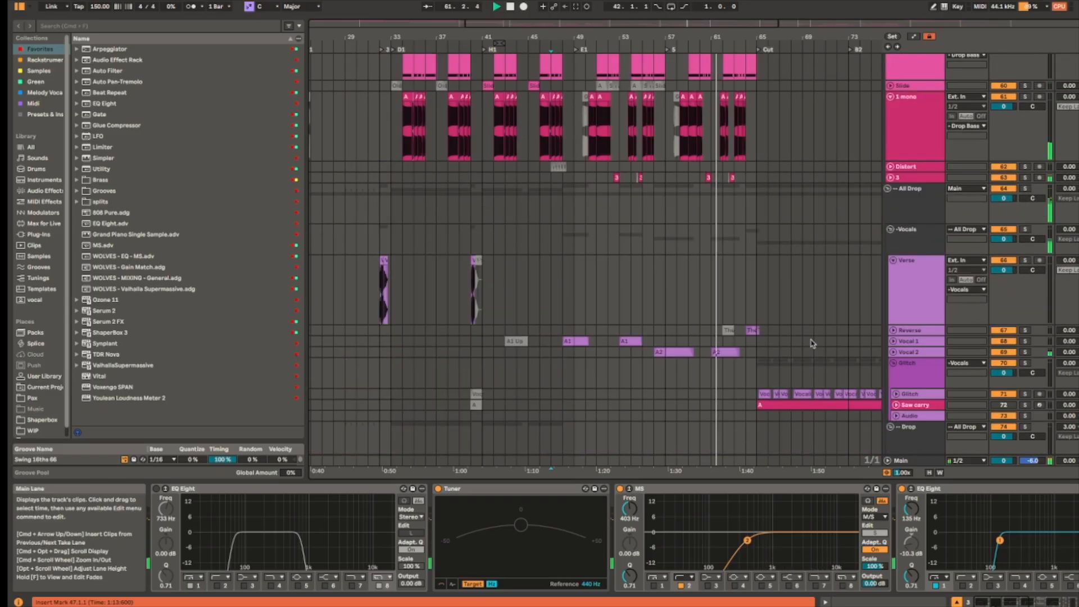
{"action": "scroll", "coordinate": [811, 343], "scroll_direction": "up", "scroll_amount": 5}
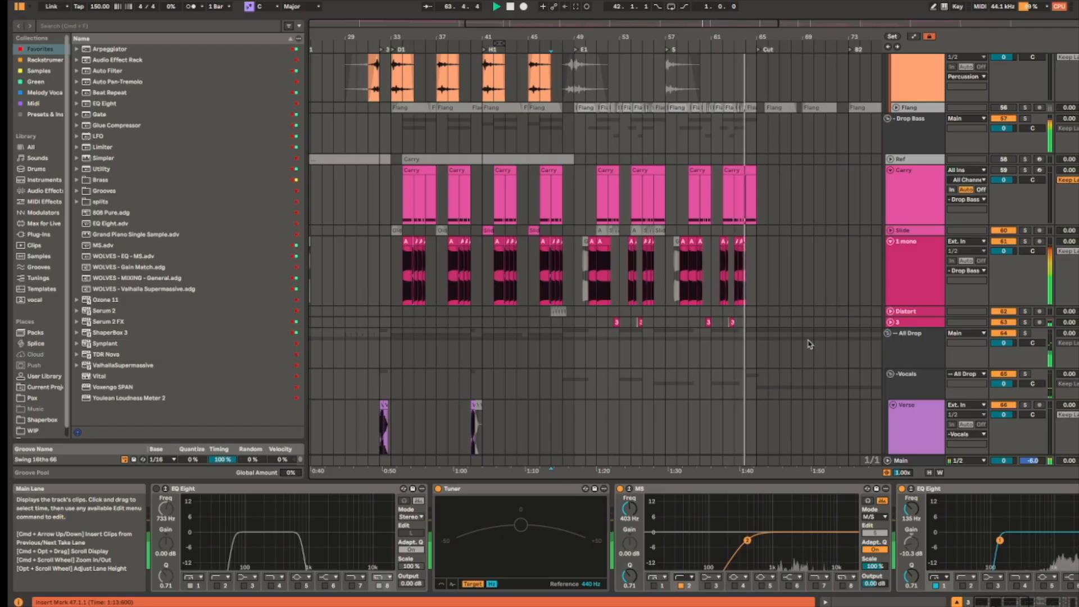
{"action": "scroll", "coordinate": [691, 225], "scroll_direction": "up", "scroll_amount": 11}
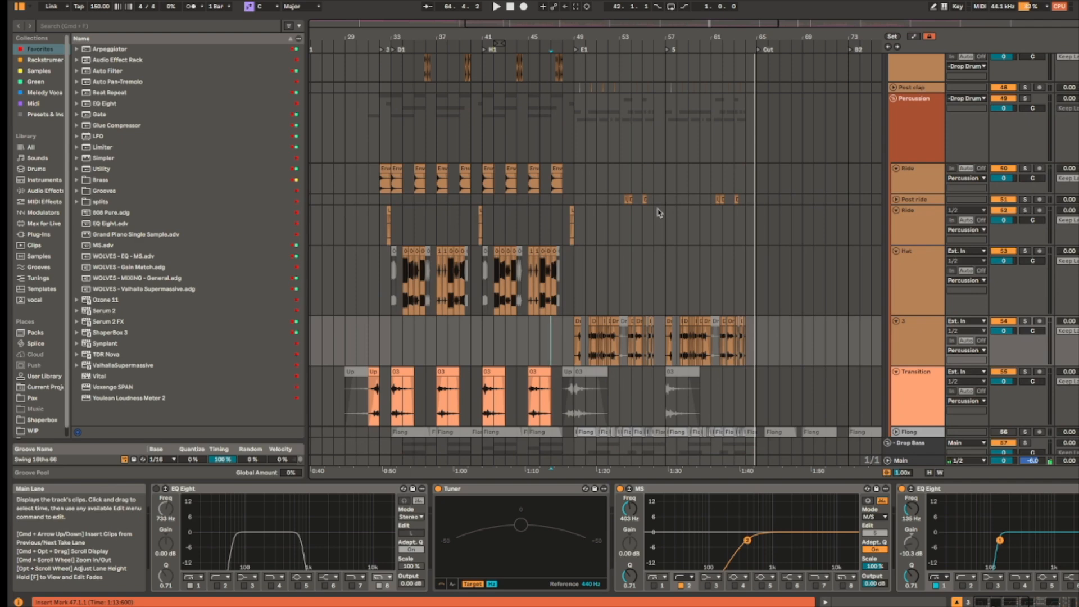
{"action": "scroll", "coordinate": [658, 212], "scroll_direction": "up", "scroll_amount": 12}
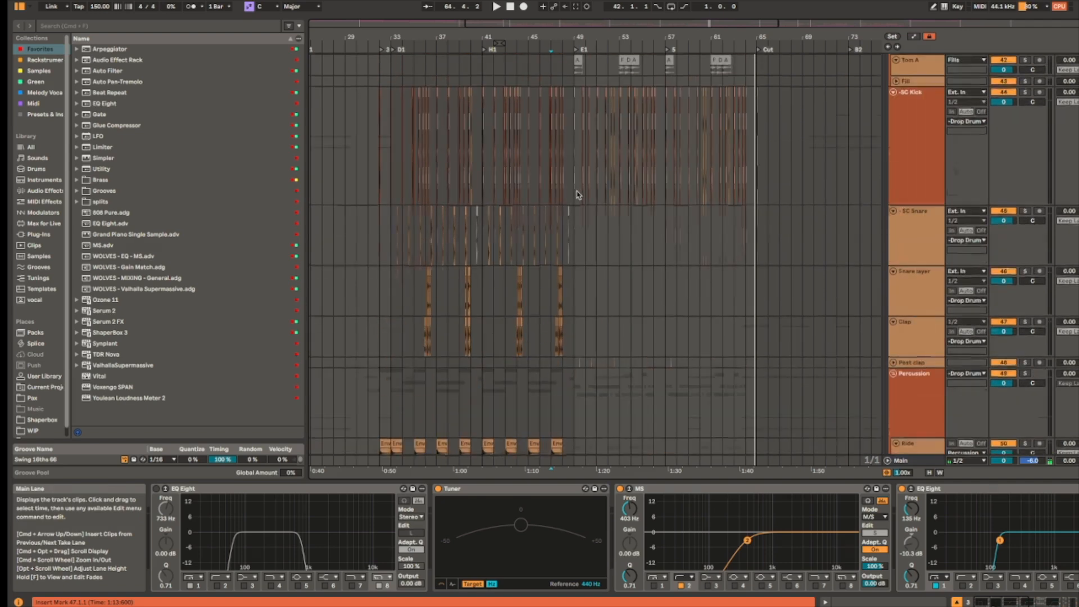
{"action": "scroll", "coordinate": [569, 207], "scroll_direction": "up", "scroll_amount": 5}
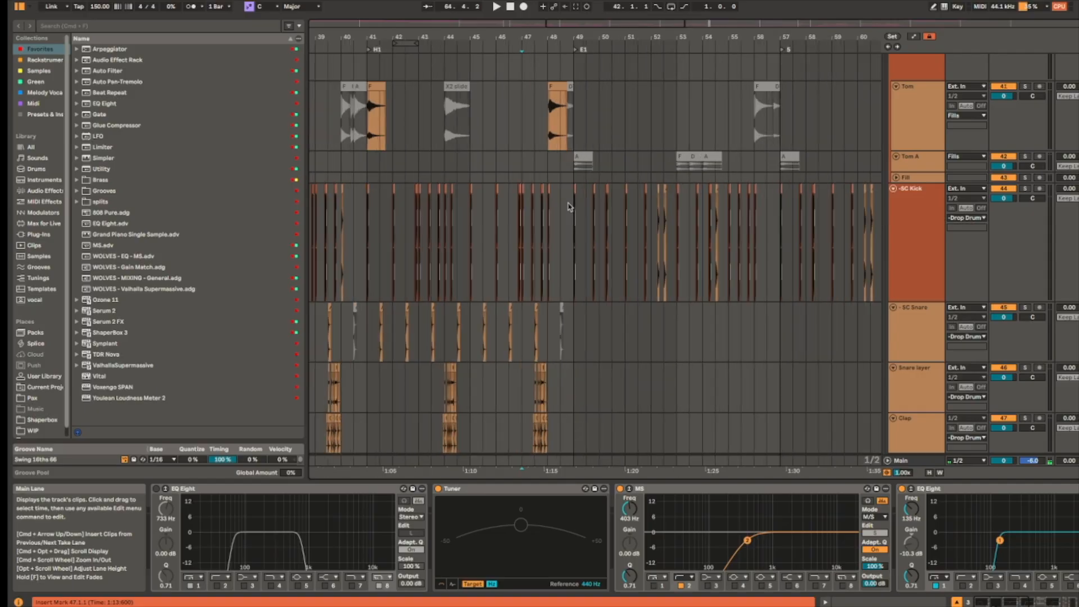
{"action": "left_click", "coordinate": [573, 209]}
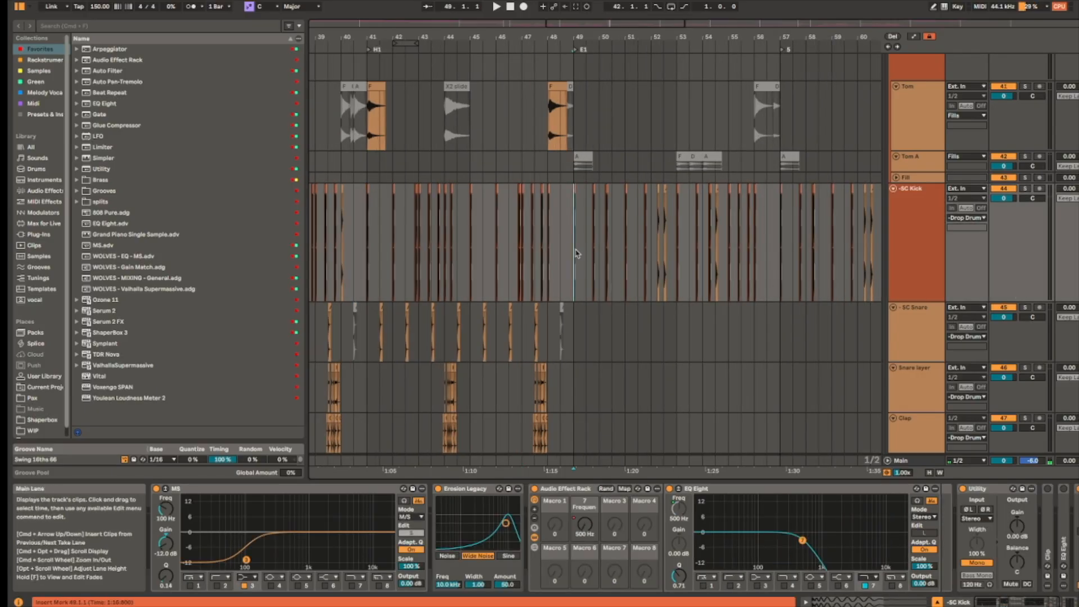
{"action": "scroll", "coordinate": [685, 254], "scroll_direction": "up", "scroll_amount": 4}
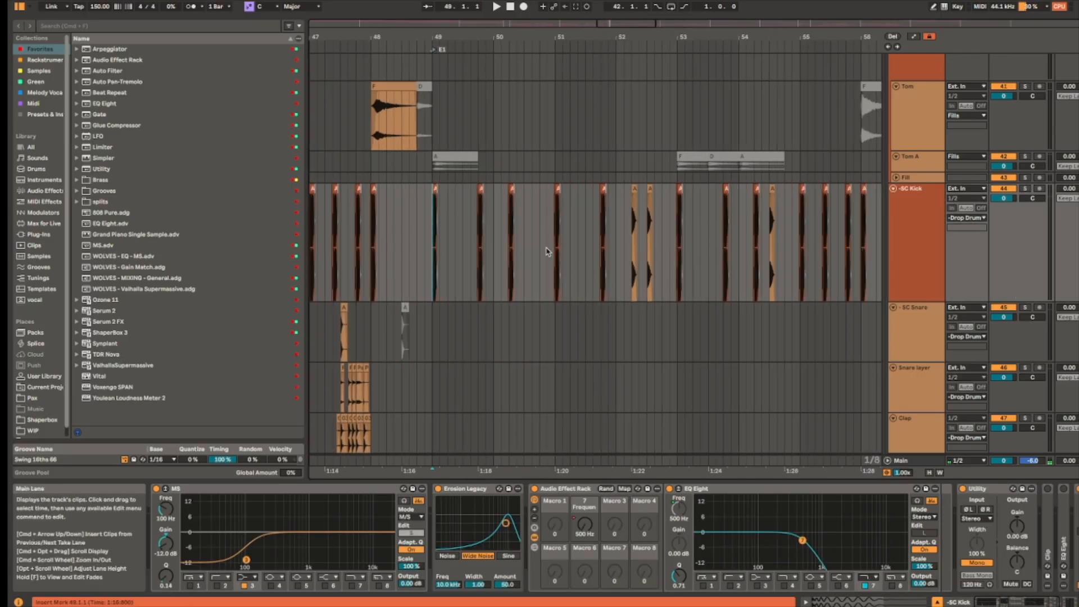
Step: Enlarge the Post clap track and play it soloed from its clip in bar 50
{"action": "scroll", "coordinate": [544, 252], "scroll_direction": "down", "scroll_amount": 5}
{"action": "scroll", "coordinate": [646, 292], "scroll_direction": "down", "scroll_amount": 1}
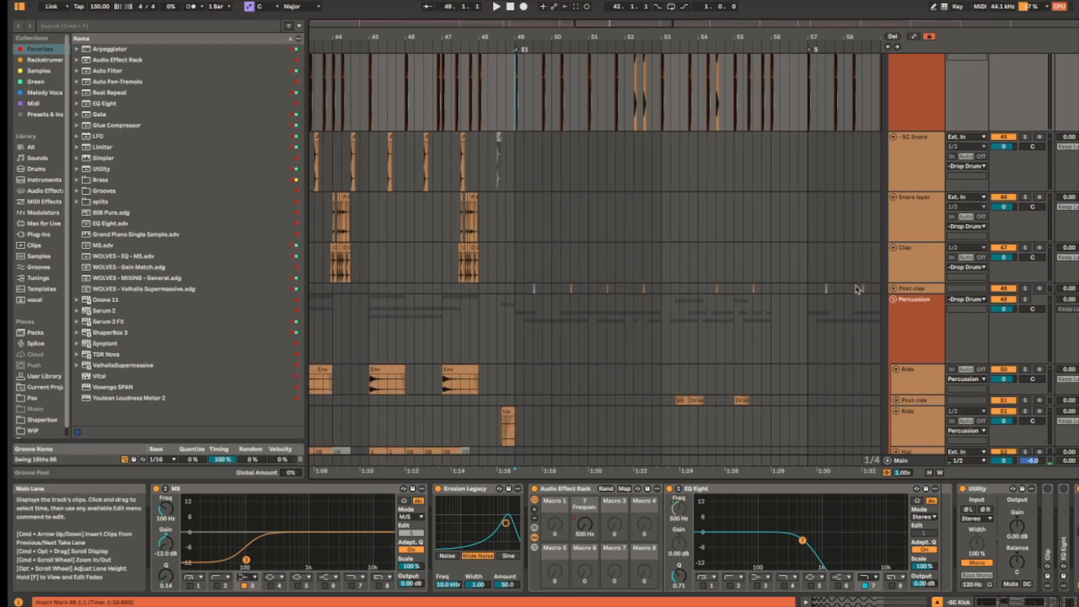
{"action": "scroll", "coordinate": [854, 290], "scroll_direction": "up", "scroll_amount": 1}
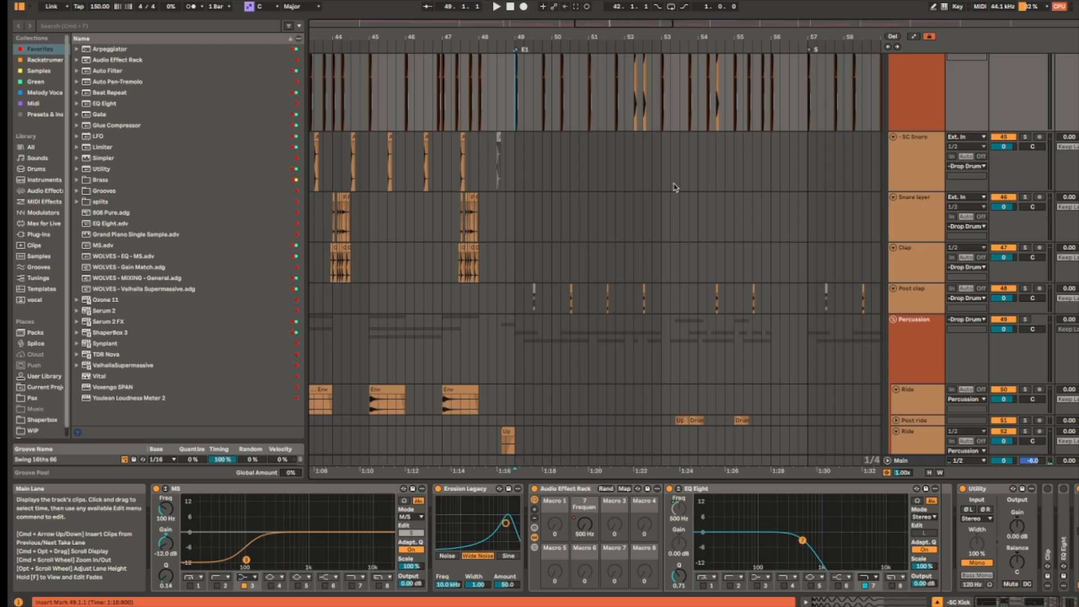
{"action": "scroll", "coordinate": [554, 271], "scroll_direction": "up", "scroll_amount": 5}
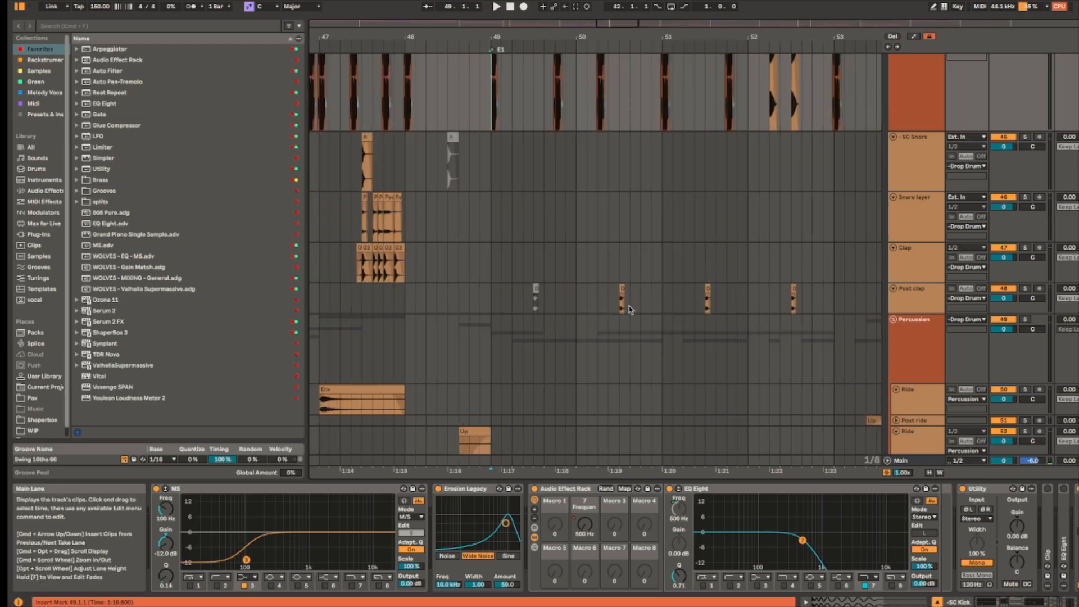
{"action": "left_click", "coordinate": [621, 306]}
{"action": "key", "text": "space"}
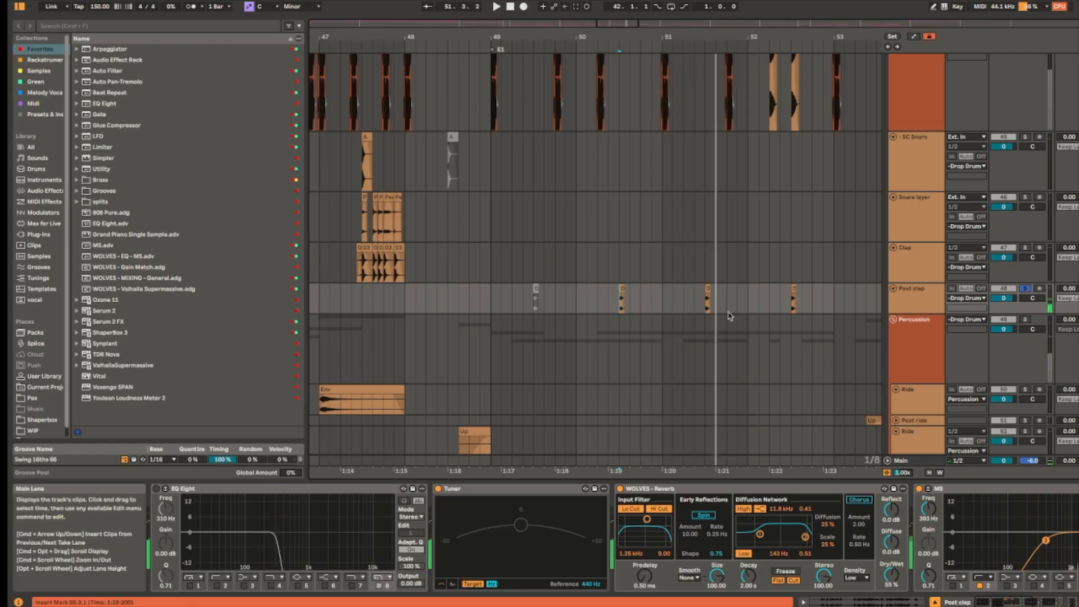
Step: Revisit the SC Kick track at bar 49, then select the Drums Ext clip at bar 49 on percussion track 3
{"action": "scroll", "coordinate": [675, 360], "scroll_direction": "down", "scroll_amount": 2}
{"action": "scroll", "coordinate": [652, 326], "scroll_direction": "up", "scroll_amount": 5}
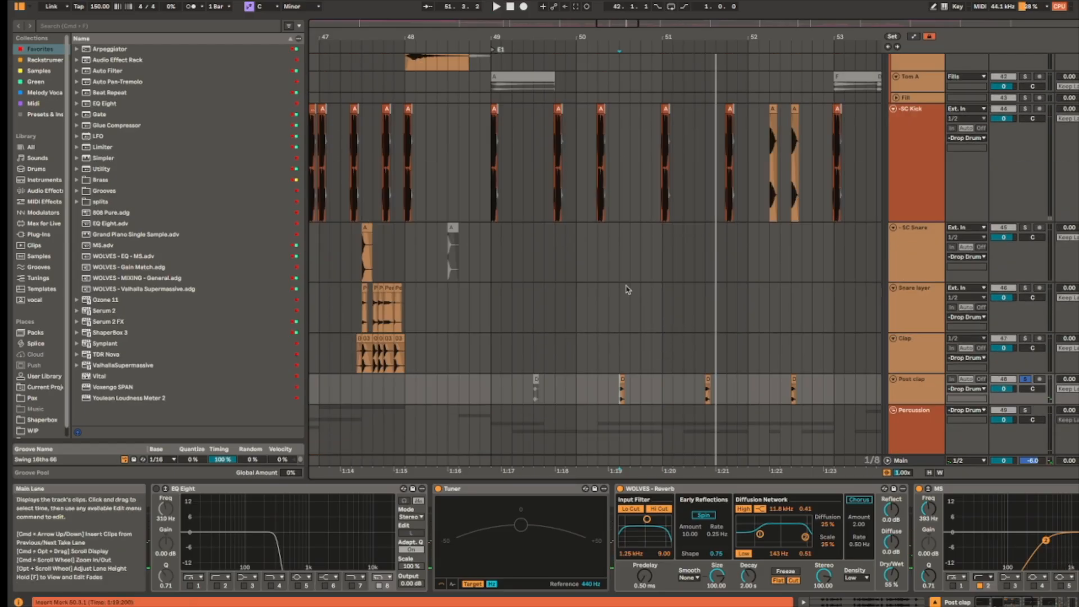
{"action": "key", "text": "space"}
{"action": "left_click", "coordinate": [497, 159]}
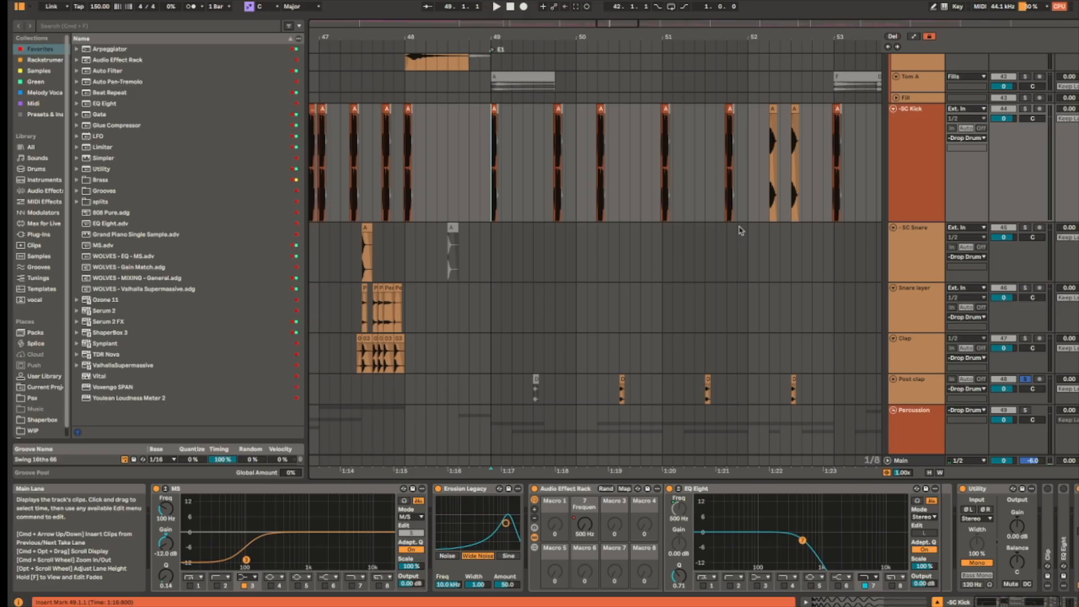
{"action": "scroll", "coordinate": [731, 242], "scroll_direction": "down", "scroll_amount": 10}
{"action": "scroll", "coordinate": [492, 272], "scroll_direction": "down", "scroll_amount": 4}
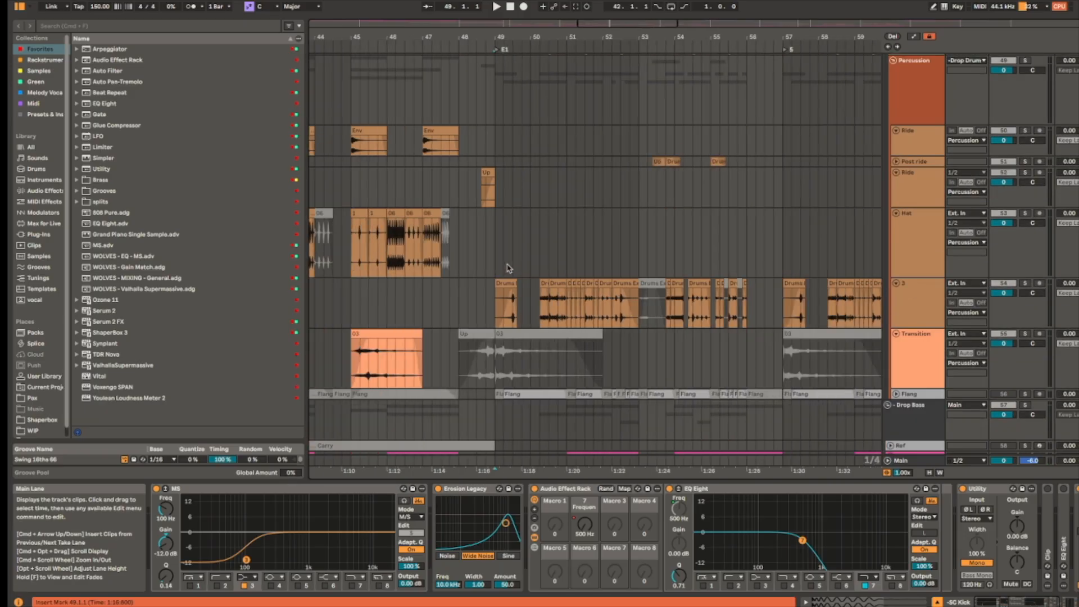
{"action": "left_click", "coordinate": [565, 264]}
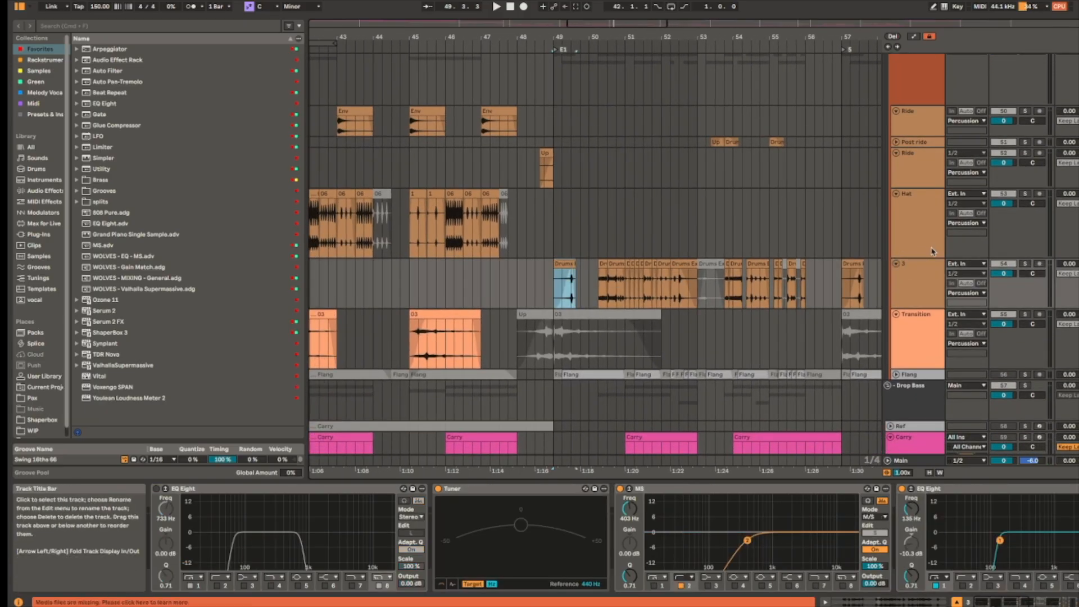
Step: Play the soloed Drop Drums group from bar 49 and fold its Fills group
{"action": "scroll", "coordinate": [914, 79], "scroll_direction": "down", "scroll_amount": 15}
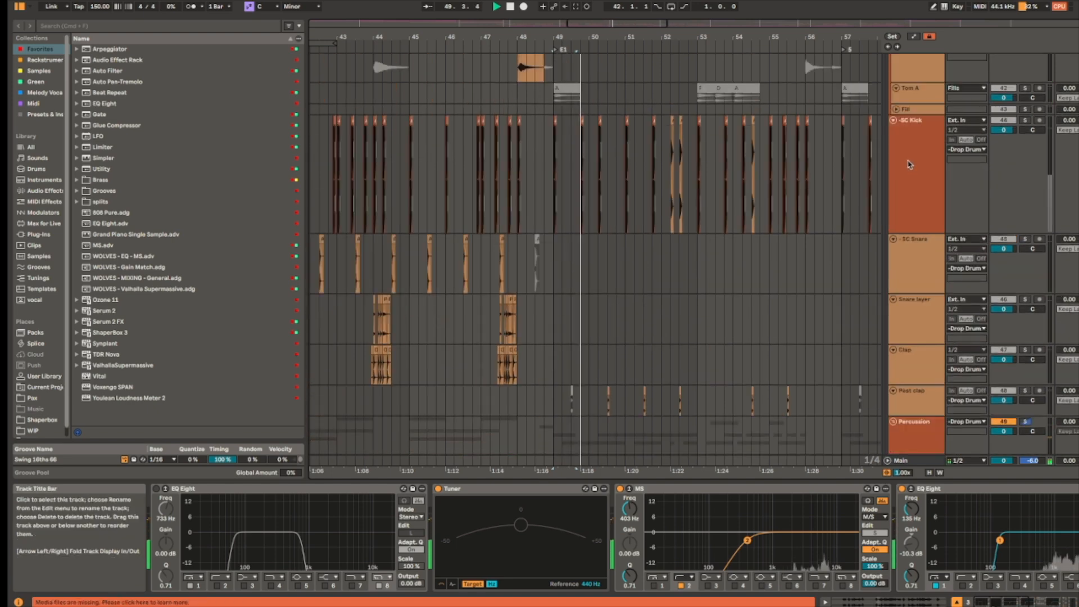
{"action": "left_click", "coordinate": [915, 98]}
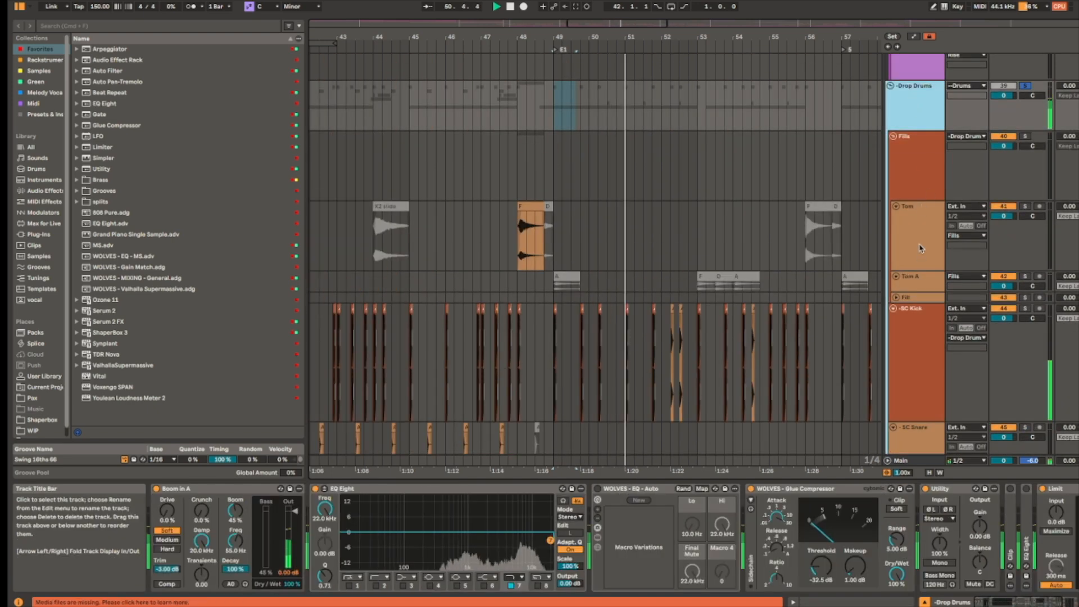
{"action": "left_click", "coordinate": [893, 136]}
{"action": "scroll", "coordinate": [913, 287], "scroll_direction": "down", "scroll_amount": 10}
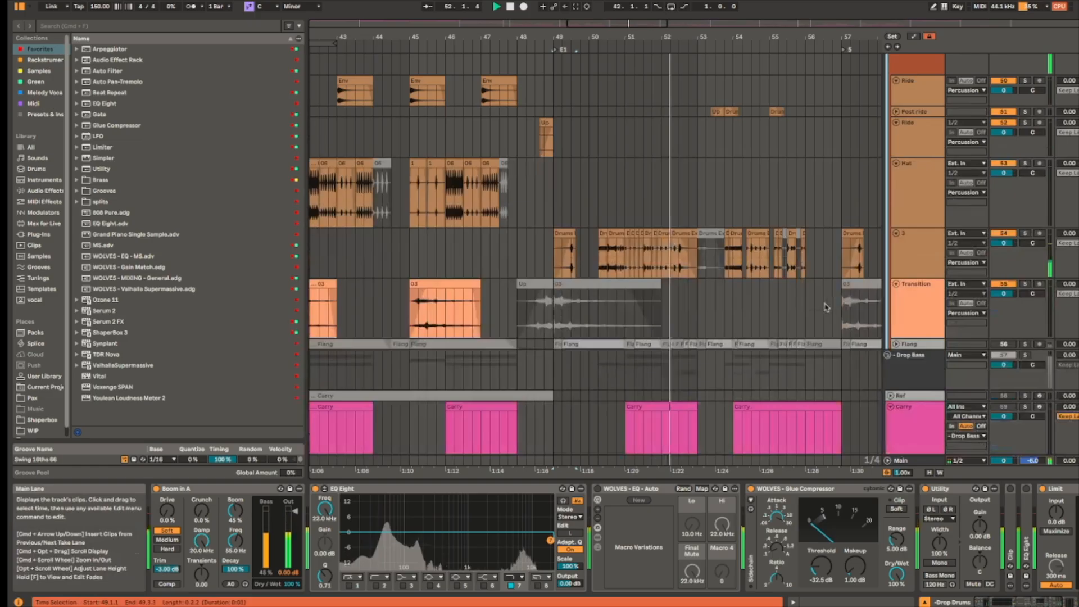
Step: Select percussion track 3 and examine its EQ Eight, effect rack, Utility and limiter devices and its Drums Ext clip at bar 49
{"action": "left_click", "coordinate": [915, 256]}
{"action": "scroll", "coordinate": [843, 534], "scroll_direction": "right", "scroll_amount": 10}
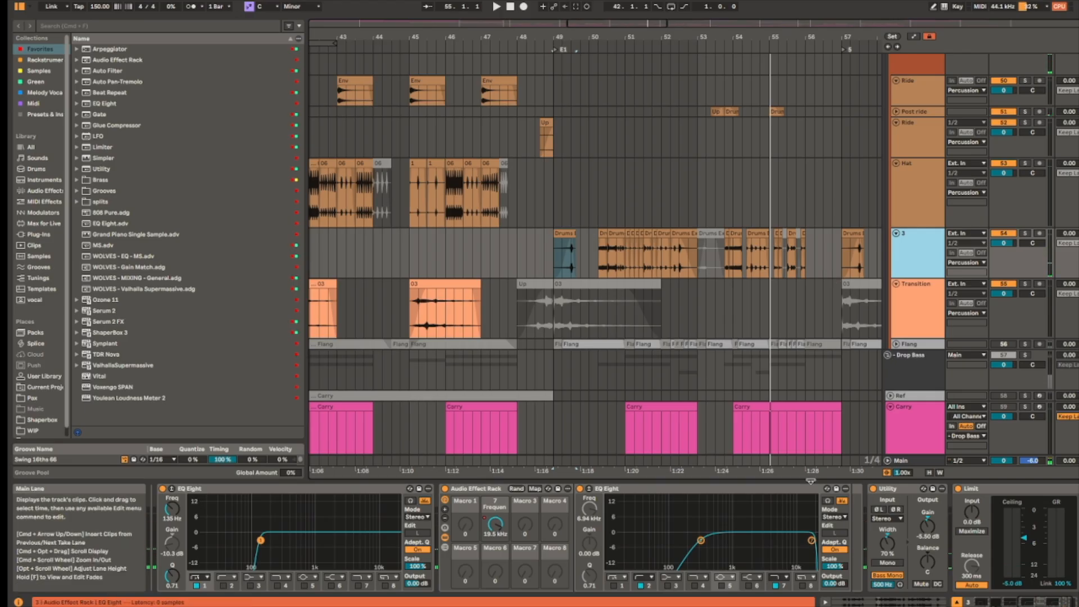
{"action": "scroll", "coordinate": [599, 231], "scroll_direction": "up", "scroll_amount": 5}
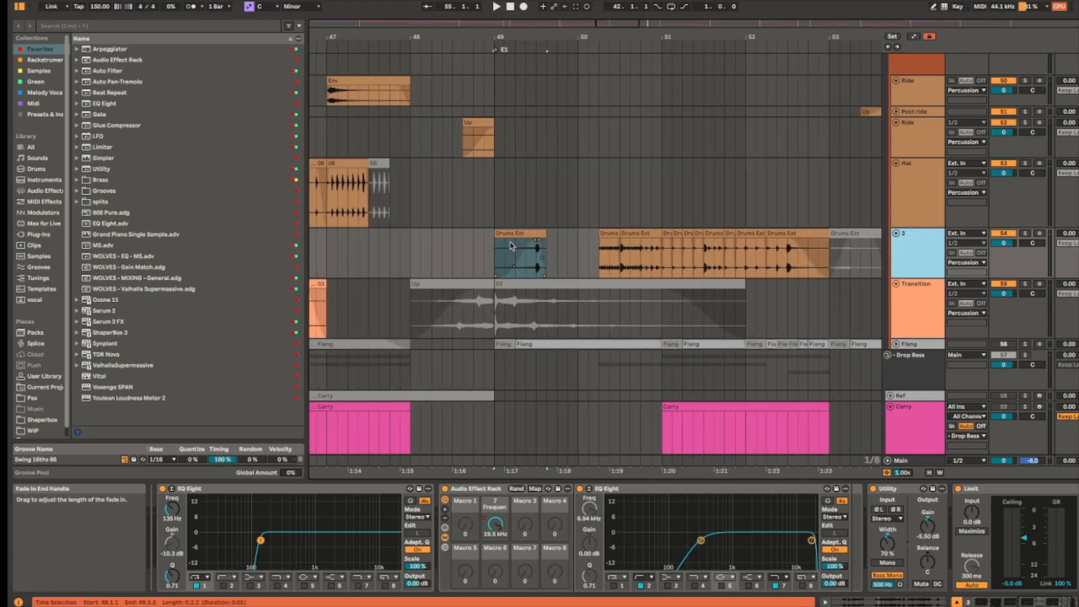
{"action": "scroll", "coordinate": [729, 231], "scroll_direction": "left", "scroll_amount": 3}
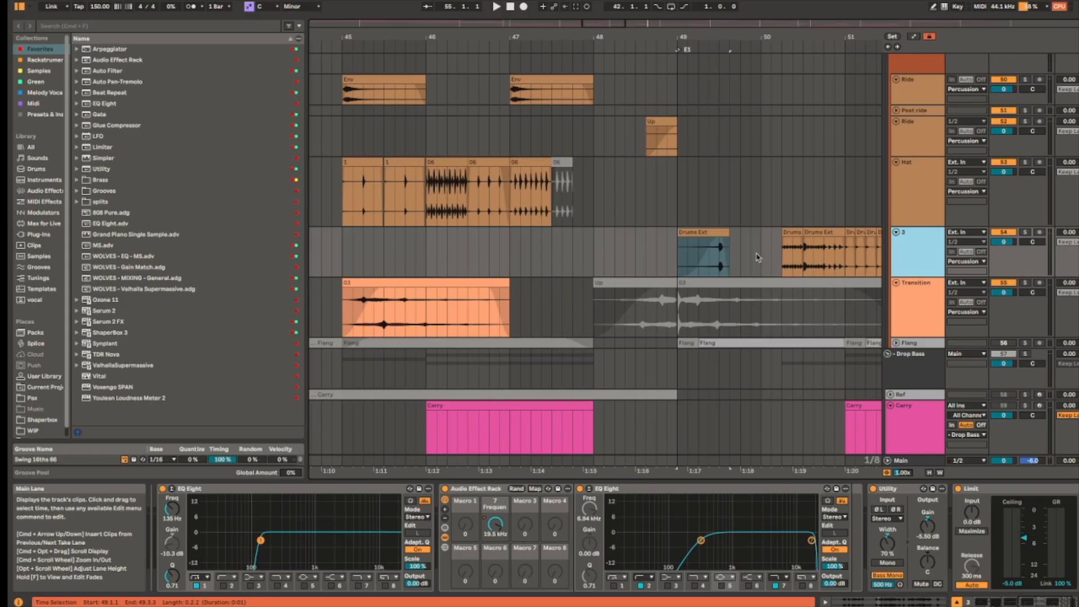
{"action": "scroll", "coordinate": [760, 261], "scroll_direction": "right", "scroll_amount": 2}
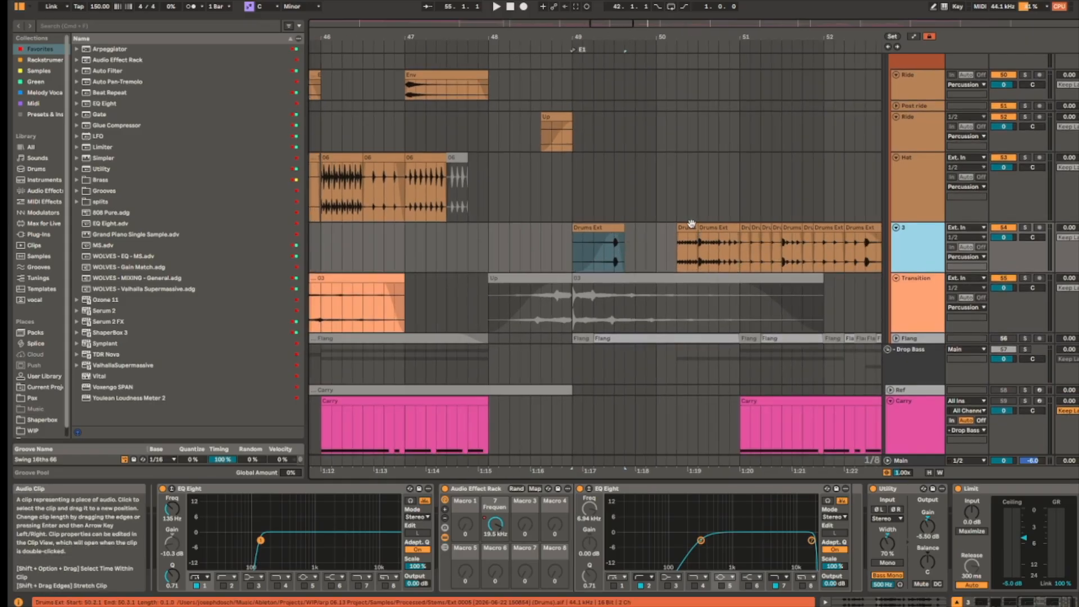
Step: Select the short Drums Ext clip at 50.2 on track 3 and enlarge the track to examine the sliced clips
{"action": "left_click", "coordinate": [691, 225]}
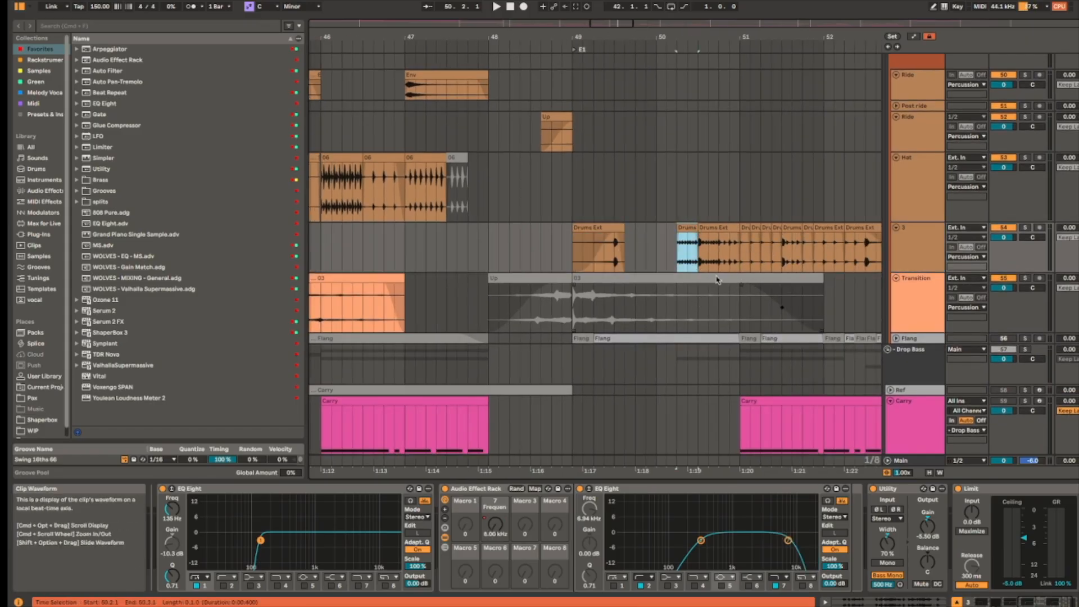
{"action": "scroll", "coordinate": [782, 259], "scroll_direction": "up", "scroll_amount": 5}
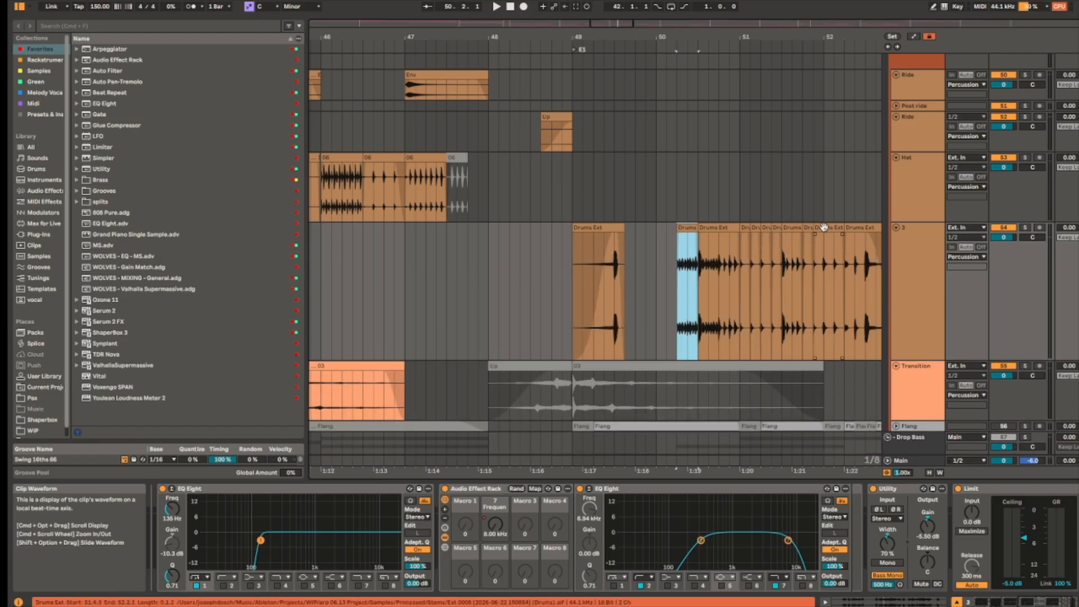
{"action": "left_click_drag", "start_coordinate": [824, 227], "coordinate": [734, 224]}
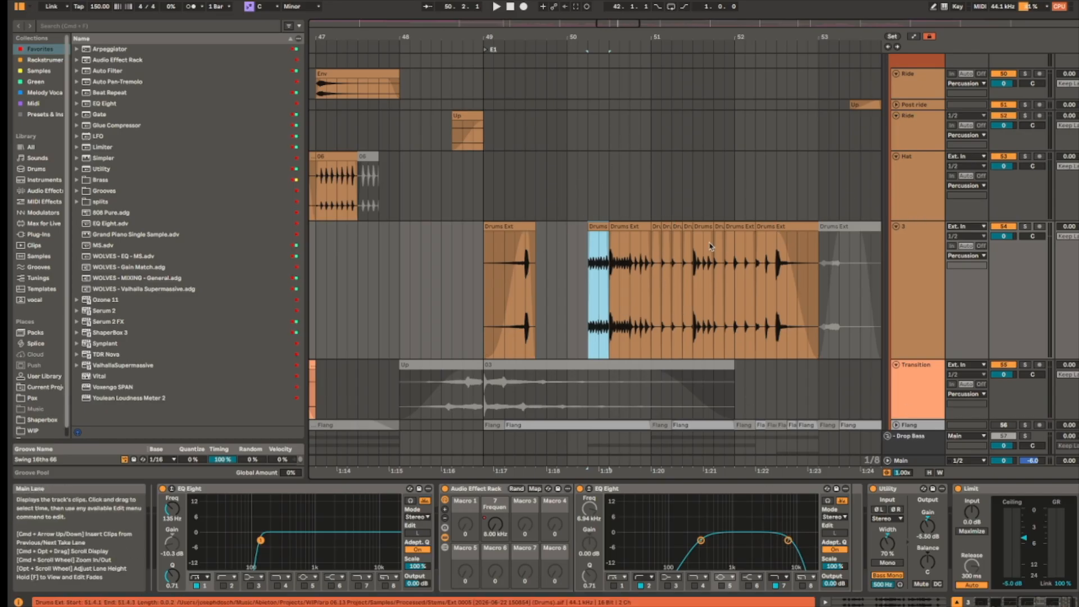
Step: Play the soloed drums from 50.2 and review the Post clap, Percussion and track 3 clips together
{"action": "scroll", "coordinate": [612, 228], "scroll_direction": "up", "scroll_amount": 5}
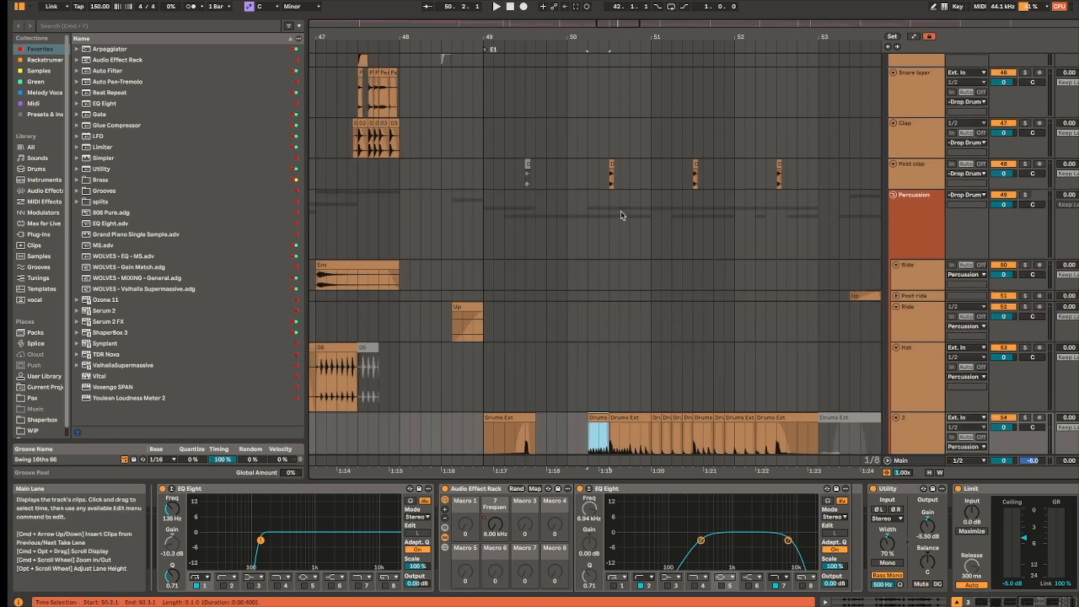
{"action": "key", "text": "space"}
{"action": "scroll", "coordinate": [691, 247], "scroll_direction": "down", "scroll_amount": 3}
{"action": "scroll", "coordinate": [663, 281], "scroll_direction": "down", "scroll_amount": 1}
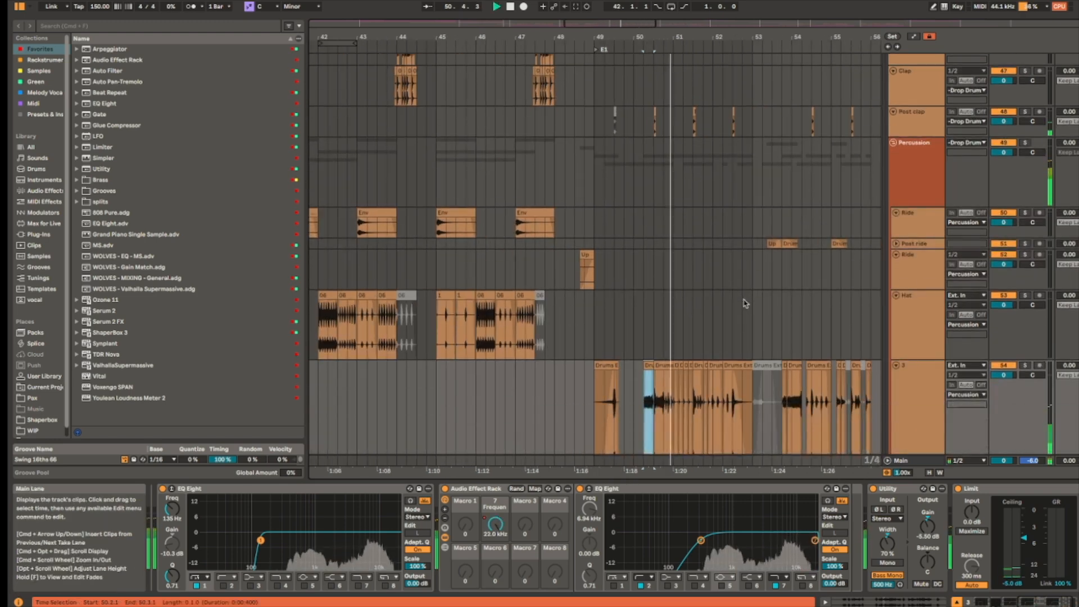
{"action": "scroll", "coordinate": [634, 304], "scroll_direction": "up", "scroll_amount": 4}
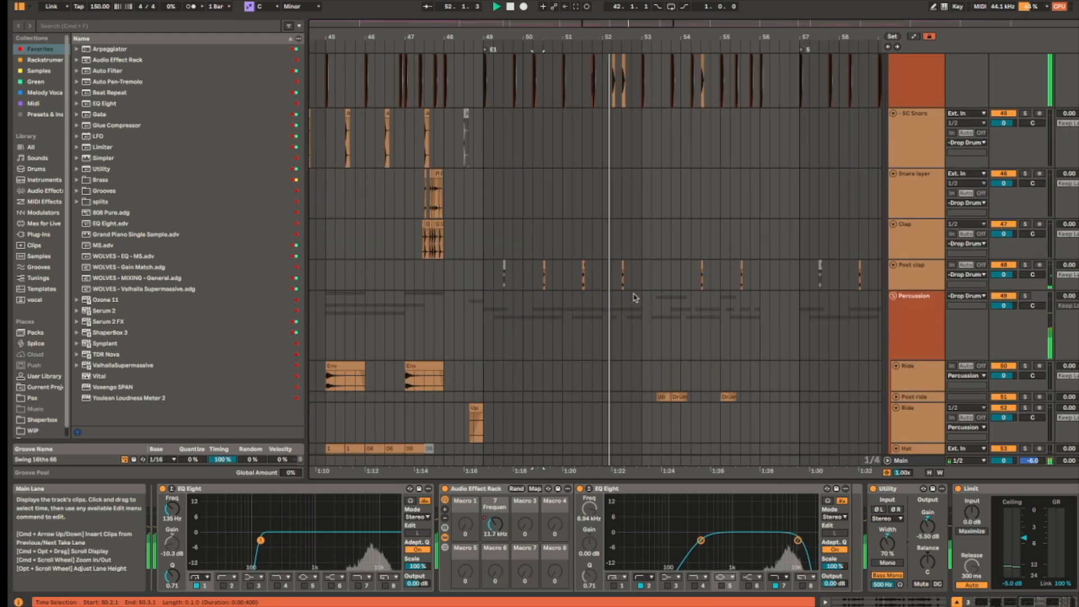
{"action": "scroll", "coordinate": [675, 264], "scroll_direction": "down", "scroll_amount": 4}
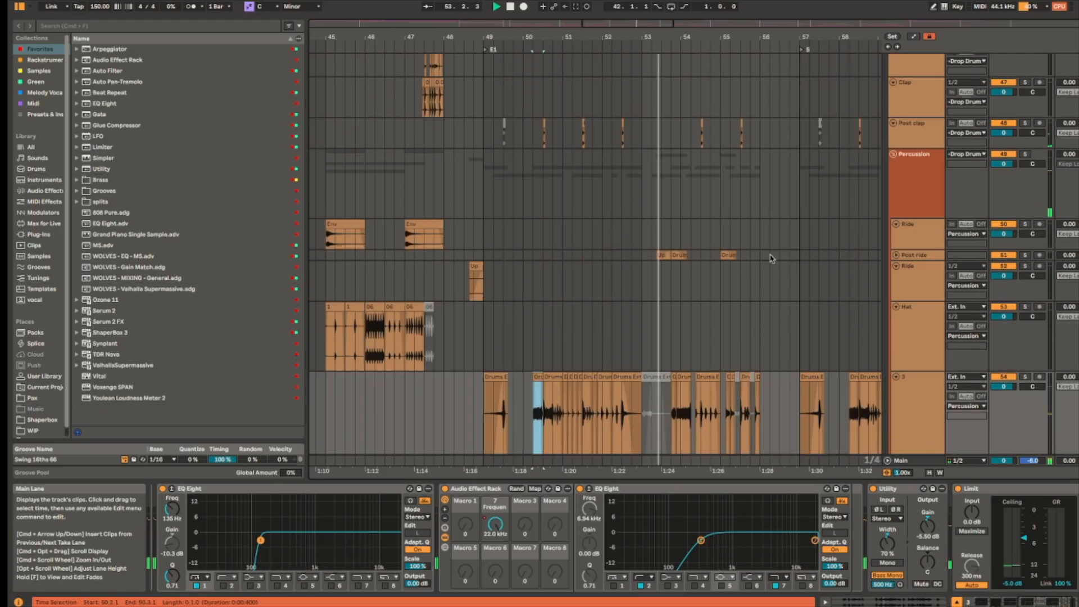
Step: Enlarge the Post ride track, select its Drums Ext clip at 53.4 and play the track soloed
{"action": "scroll", "coordinate": [737, 256], "scroll_direction": "up", "scroll_amount": 4}
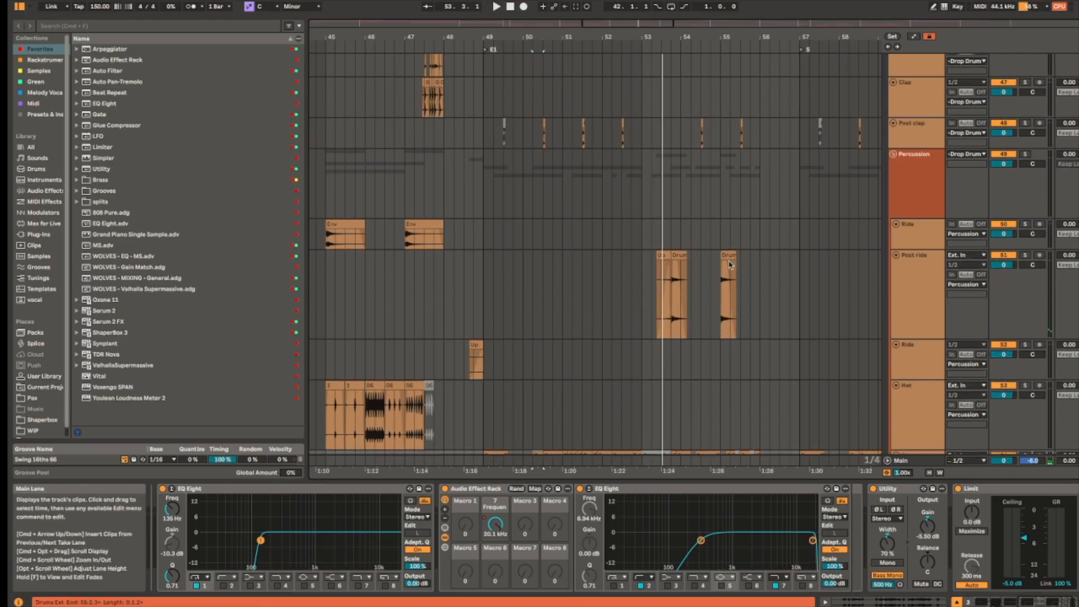
{"action": "scroll", "coordinate": [662, 281], "scroll_direction": "up", "scroll_amount": 3}
{"action": "scroll", "coordinate": [661, 281], "scroll_direction": "up", "scroll_amount": 2}
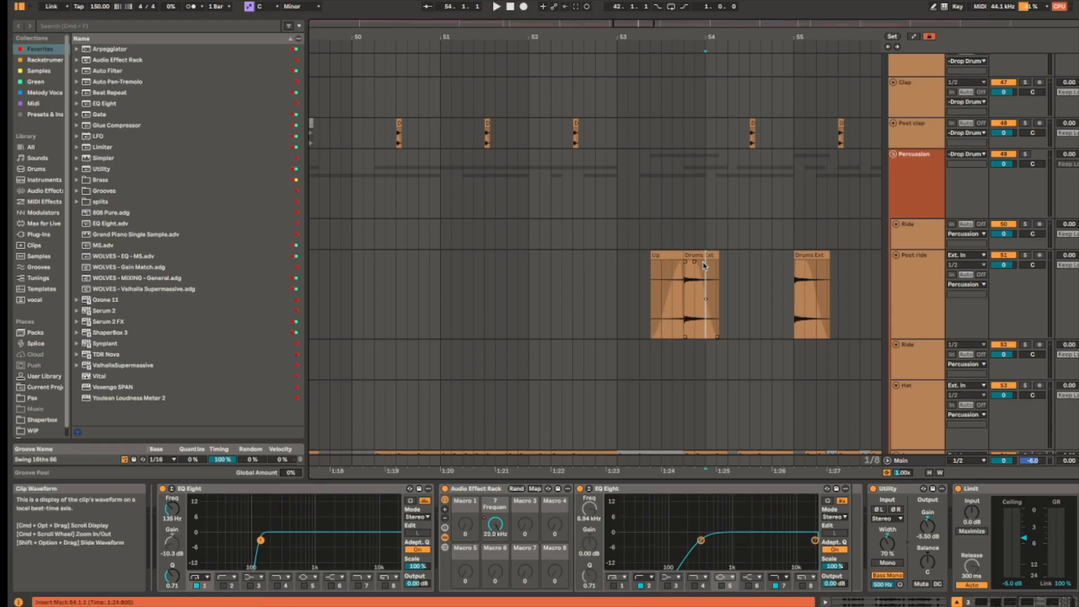
{"action": "left_click", "coordinate": [705, 266]}
{"action": "left_click_drag", "start_coordinate": [751, 298], "coordinate": [717, 267]}
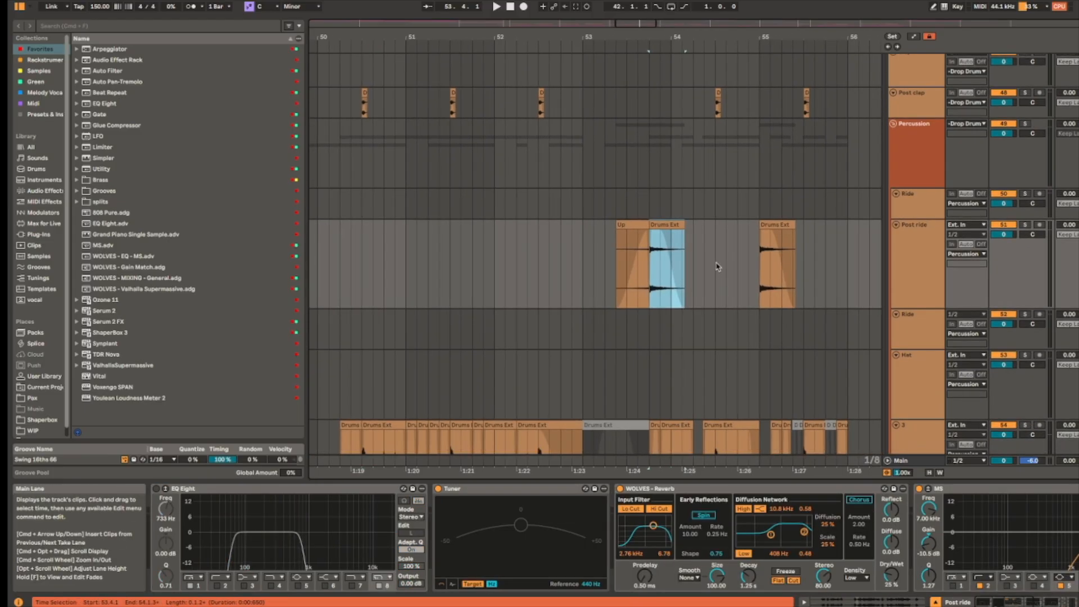
{"action": "key", "text": "space"}
{"action": "scroll", "coordinate": [719, 273], "scroll_direction": "down", "scroll_amount": 5}
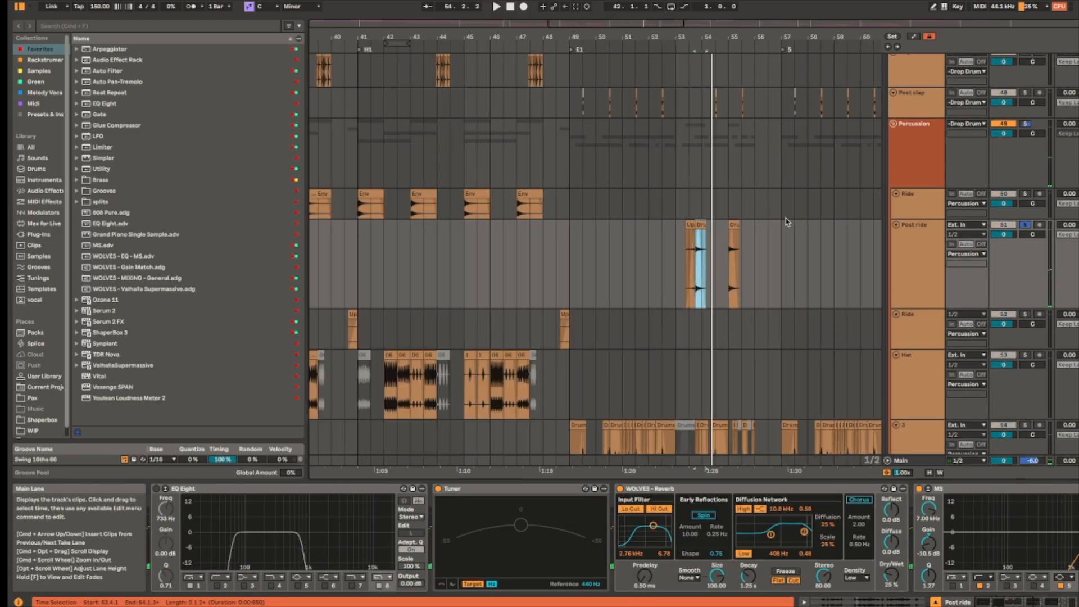
Step: Play the soloed Drop Drums group from bar 49 and examine its device chain
{"action": "scroll", "coordinate": [817, 170], "scroll_direction": "down", "scroll_amount": 3}
{"action": "scroll", "coordinate": [751, 142], "scroll_direction": "up", "scroll_amount": 10}
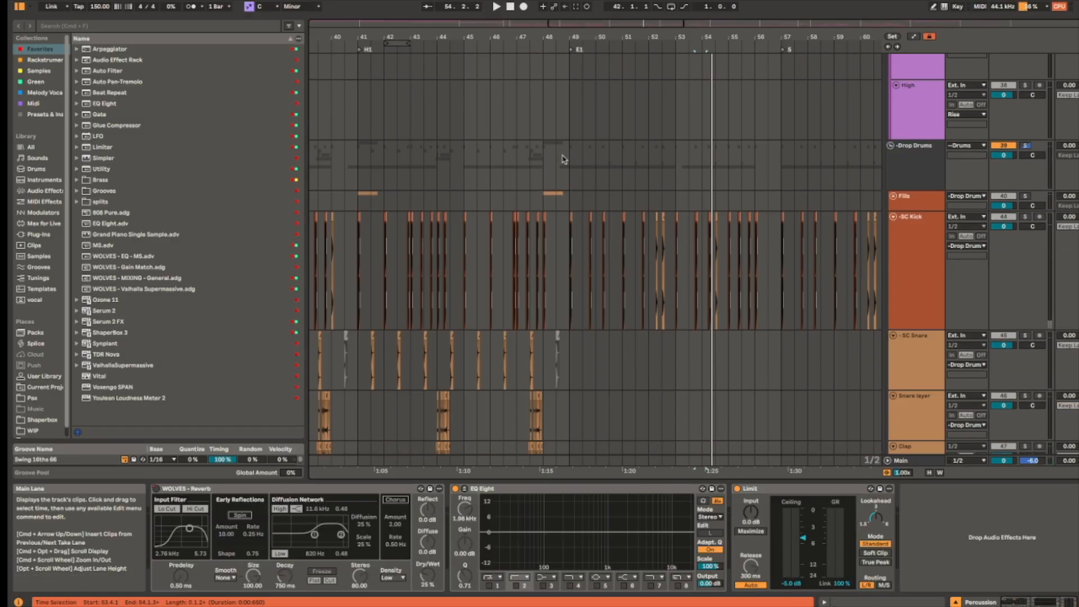
{"action": "left_click", "coordinate": [568, 161]}
{"action": "key", "text": "space"}
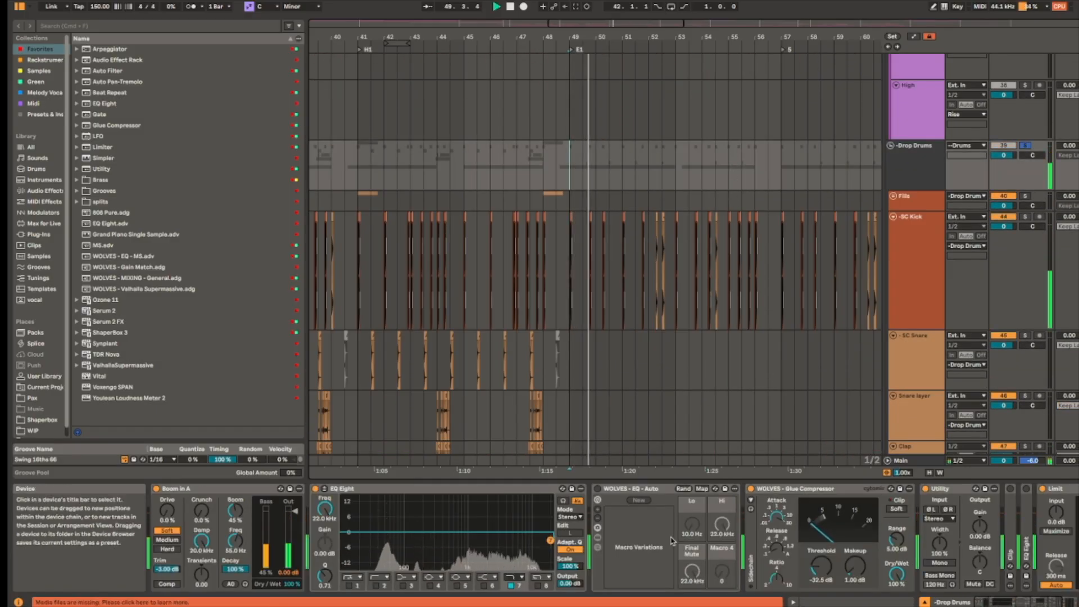
Step: Examine the device chains of the Drop Drums group, the SC Kick track and the Percussion track during playback
{"action": "scroll", "coordinate": [548, 537], "scroll_direction": "right", "scroll_amount": 2}
{"action": "left_click_drag", "start_coordinate": [548, 536], "coordinate": [644, 531]}
{"action": "left_click", "coordinate": [925, 275]}
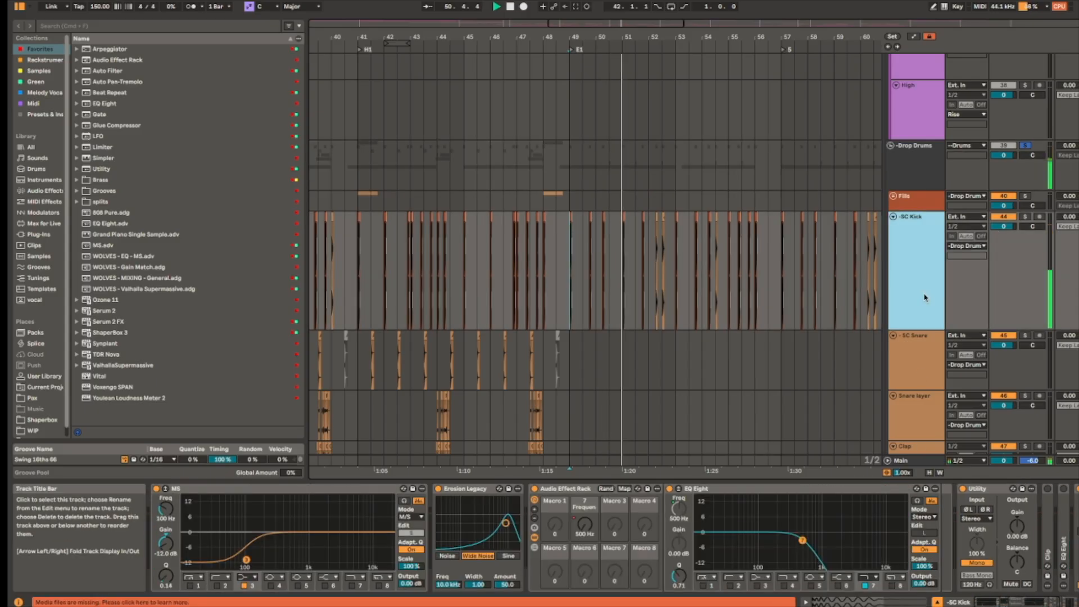
{"action": "left_click", "coordinate": [777, 516]}
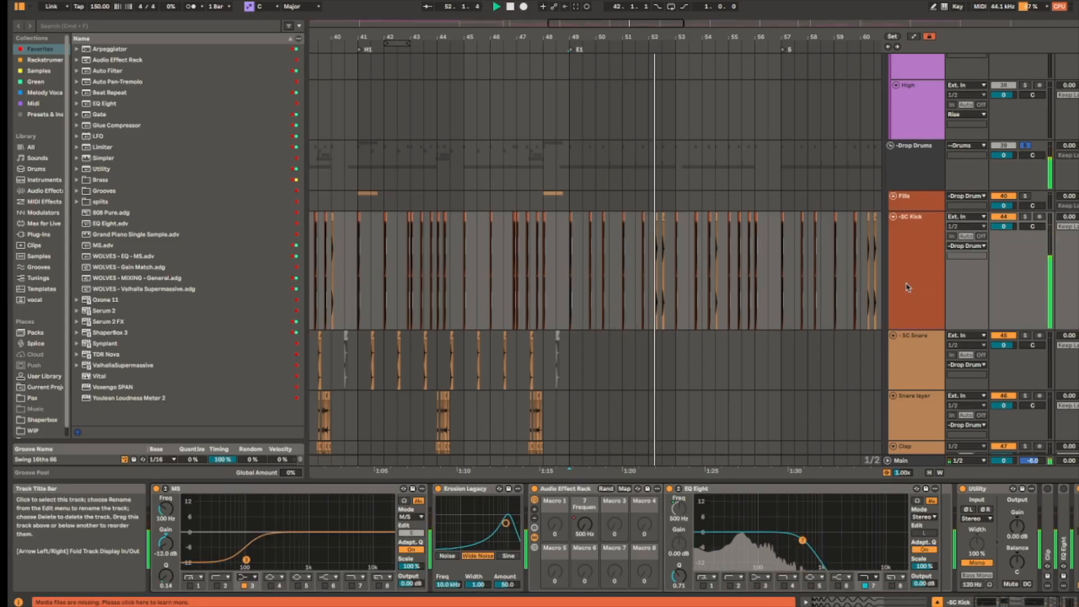
{"action": "scroll", "coordinate": [908, 279], "scroll_direction": "down", "scroll_amount": 5}
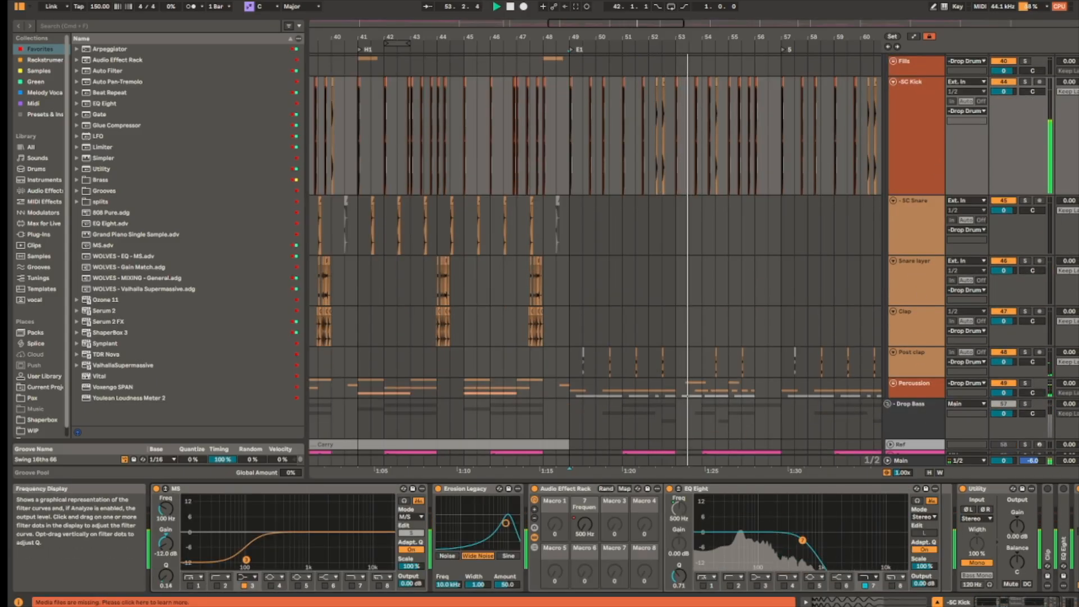
{"action": "scroll", "coordinate": [979, 404], "scroll_direction": "down", "scroll_amount": 1}
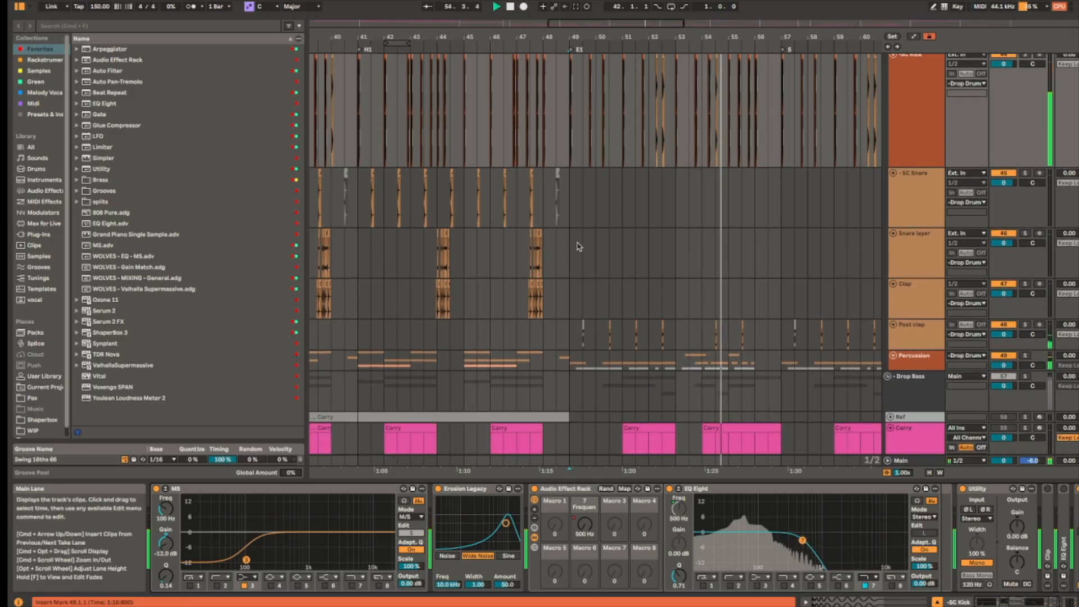
{"action": "left_click", "coordinate": [929, 368]}
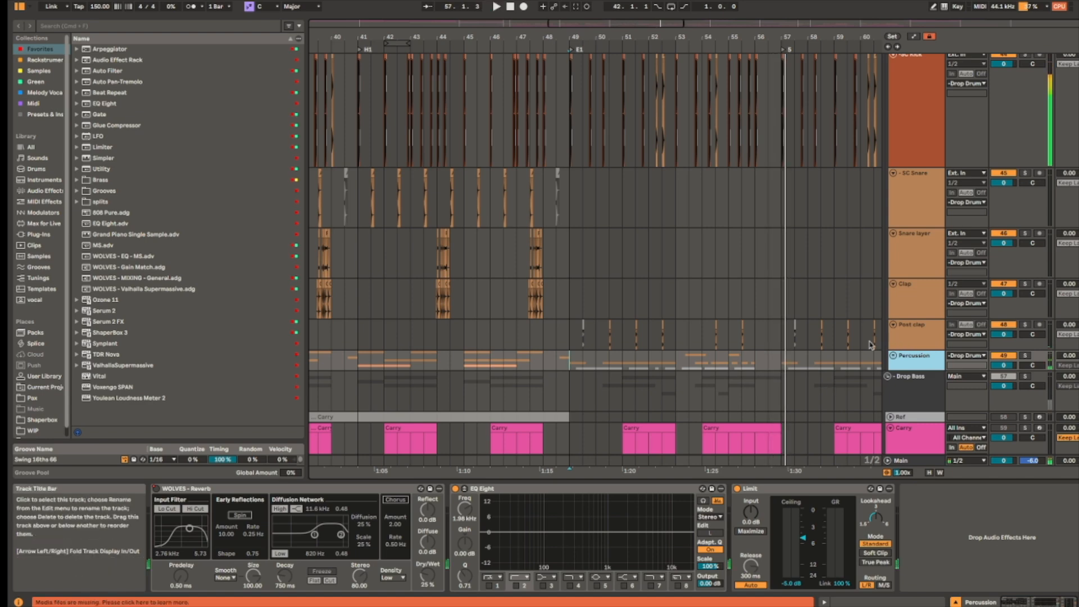
Step: Bring the bass tracks into view and play the drop without soloed drums from bar 49
{"action": "scroll", "coordinate": [712, 451], "scroll_direction": "down", "scroll_amount": 3}
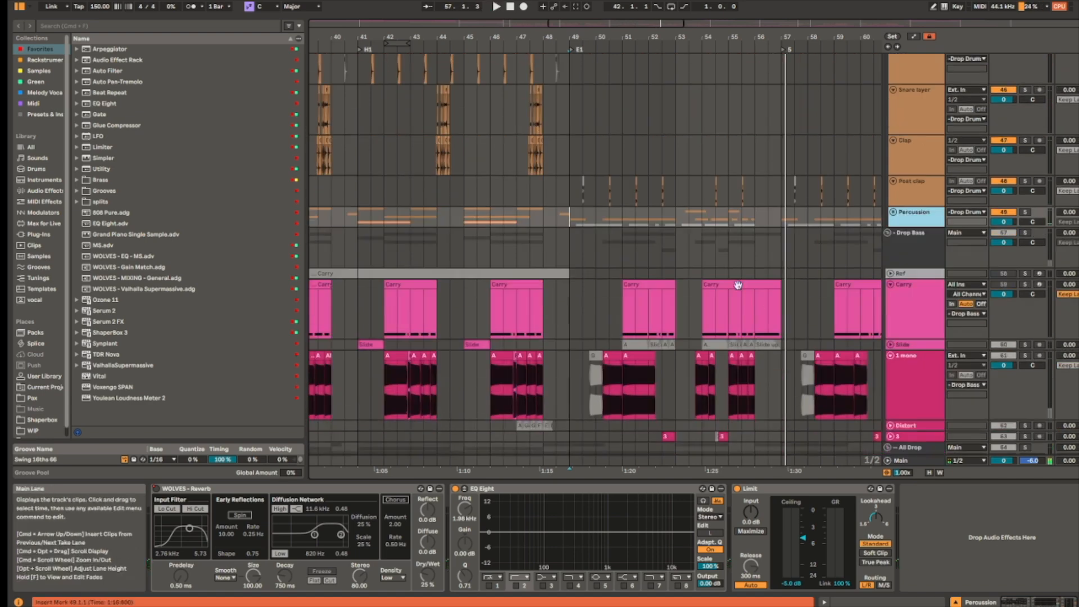
{"action": "left_click", "coordinate": [566, 248]}
{"action": "key", "text": "space"}
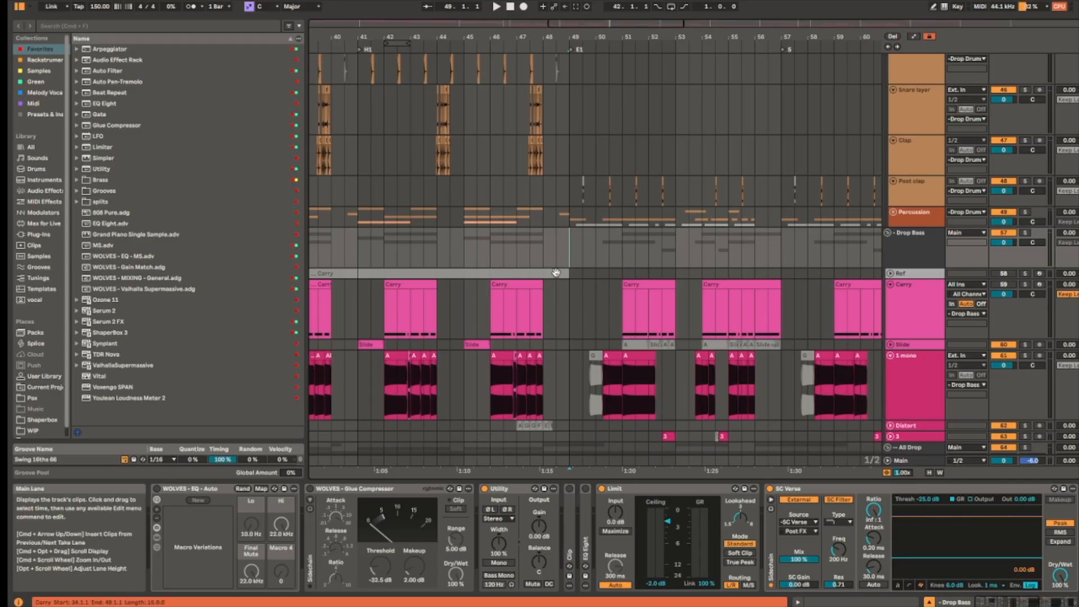
{"action": "scroll", "coordinate": [562, 281], "scroll_direction": "down", "scroll_amount": 5}
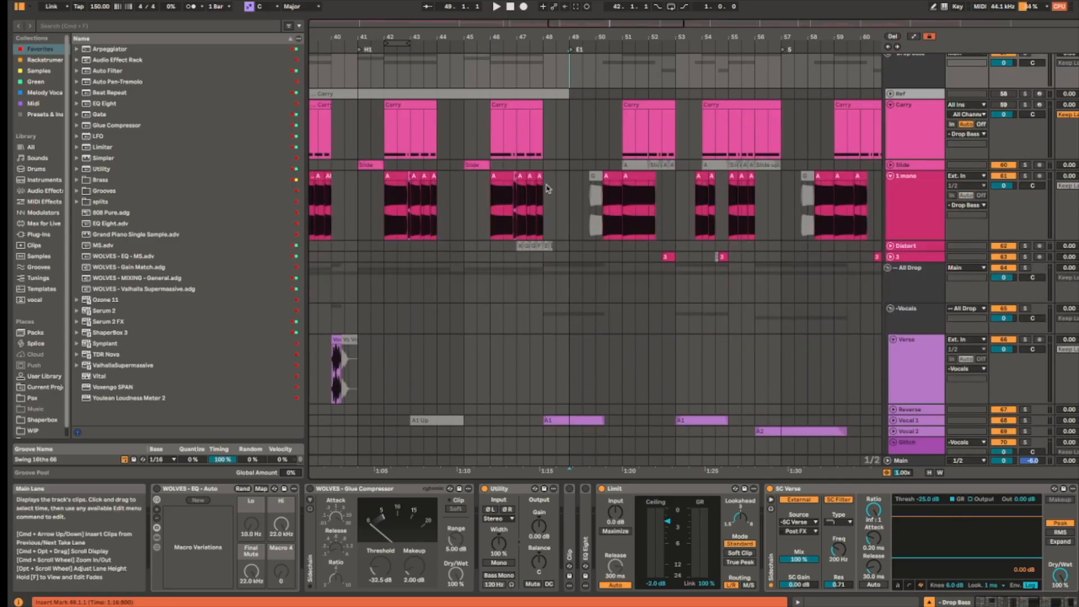
{"action": "key", "text": "space"}
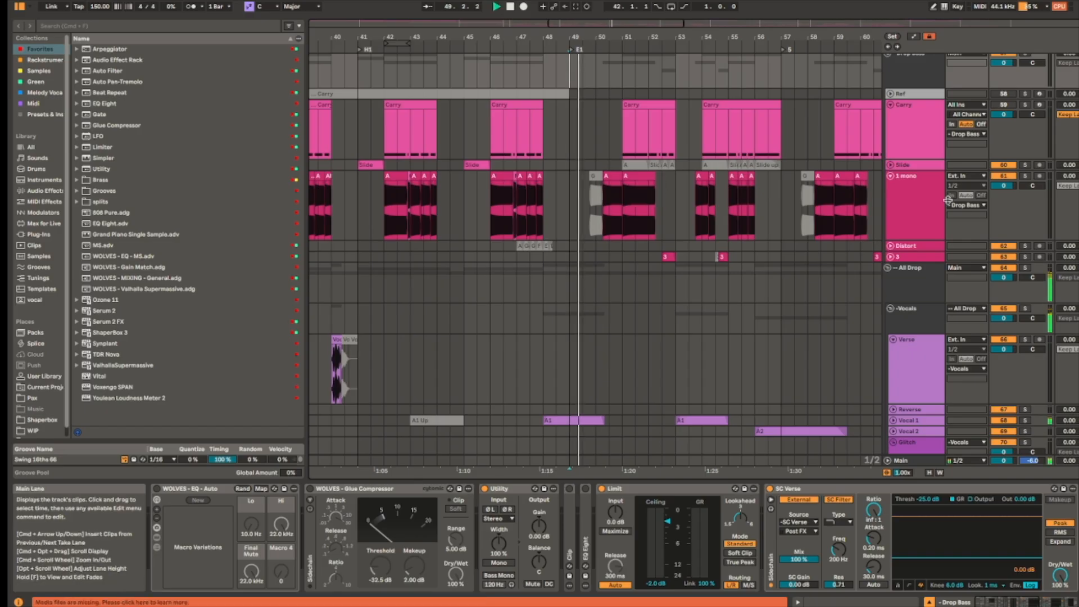
Step: Examine the 1 mono bass track's effect chain through to its last EQ Eight and Utility during playback
{"action": "left_click", "coordinate": [922, 205]}
{"action": "scroll", "coordinate": [820, 569], "scroll_direction": "right", "scroll_amount": 10}
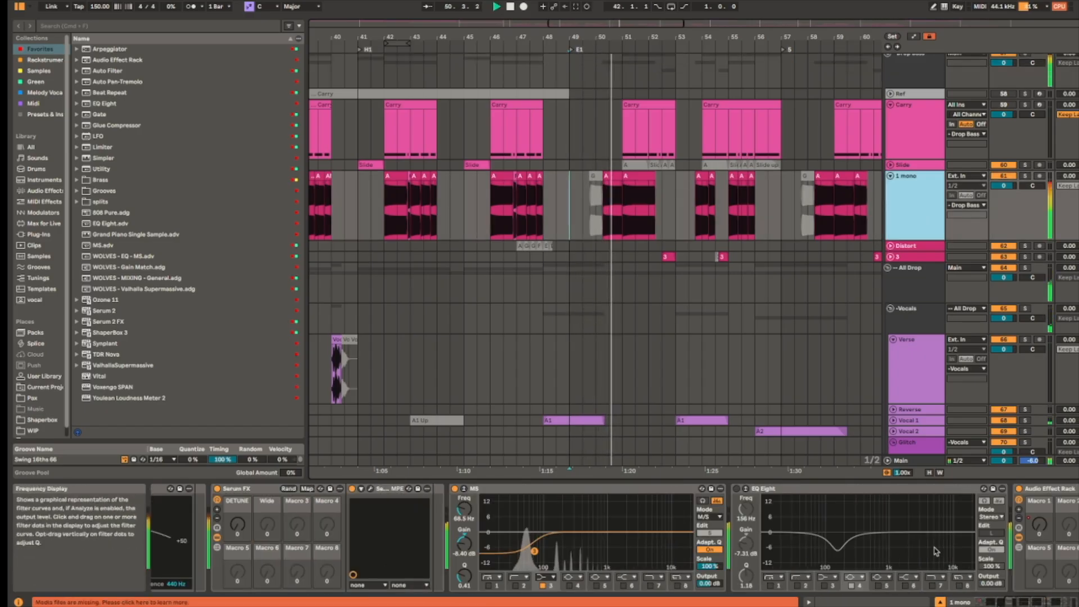
{"action": "scroll", "coordinate": [933, 548], "scroll_direction": "right", "scroll_amount": 10}
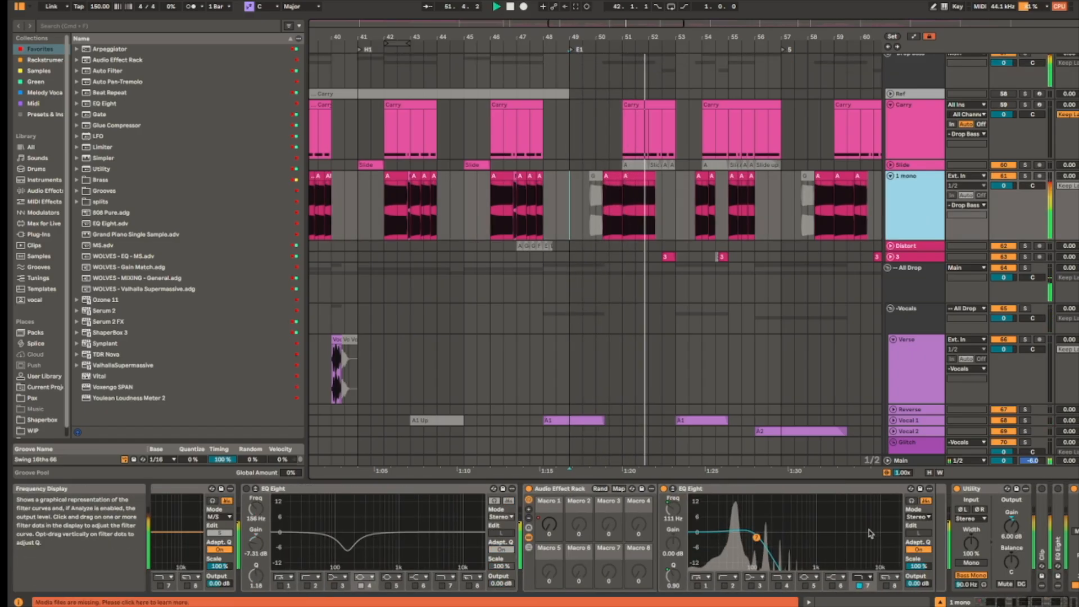
Step: Show the Macro 1 automation on the 1 mono track and play the section from bar 46
{"action": "key", "text": "a"}
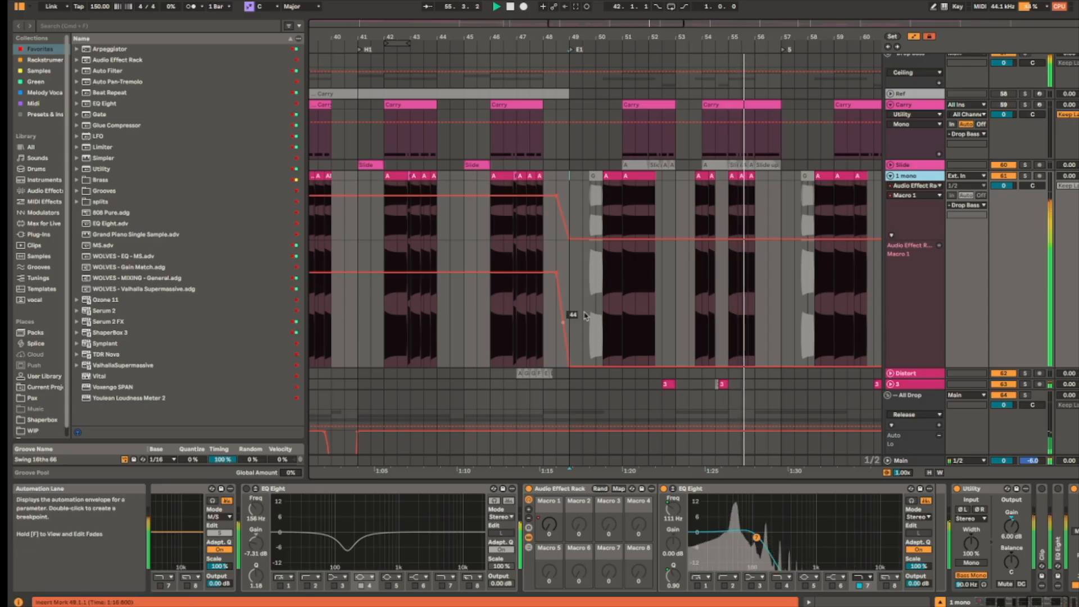
{"action": "left_click", "coordinate": [604, 268]}
{"action": "key", "text": "space"}
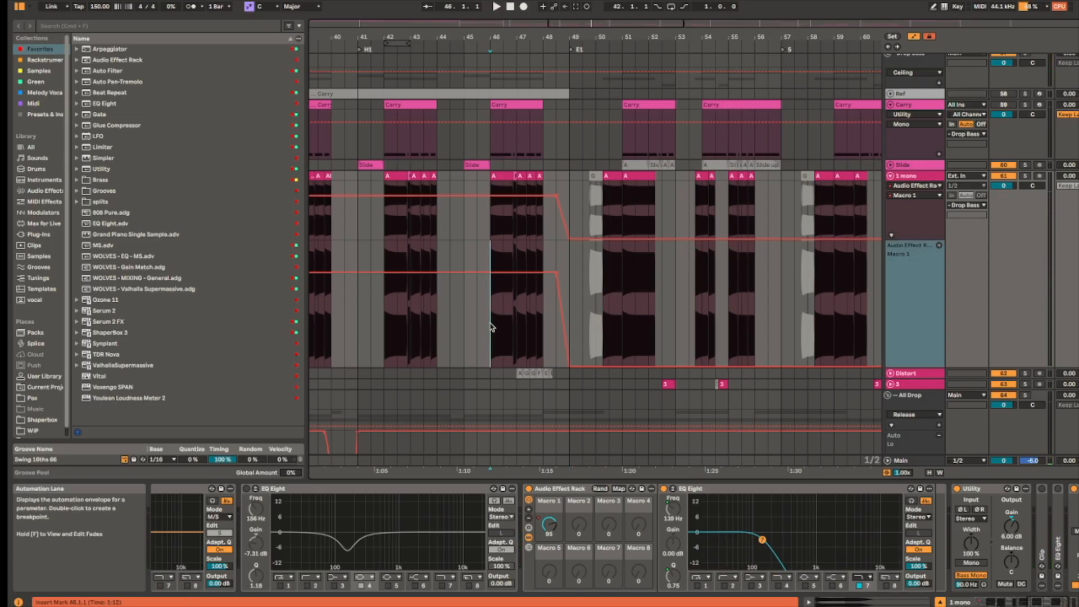
{"action": "key", "text": "space"}
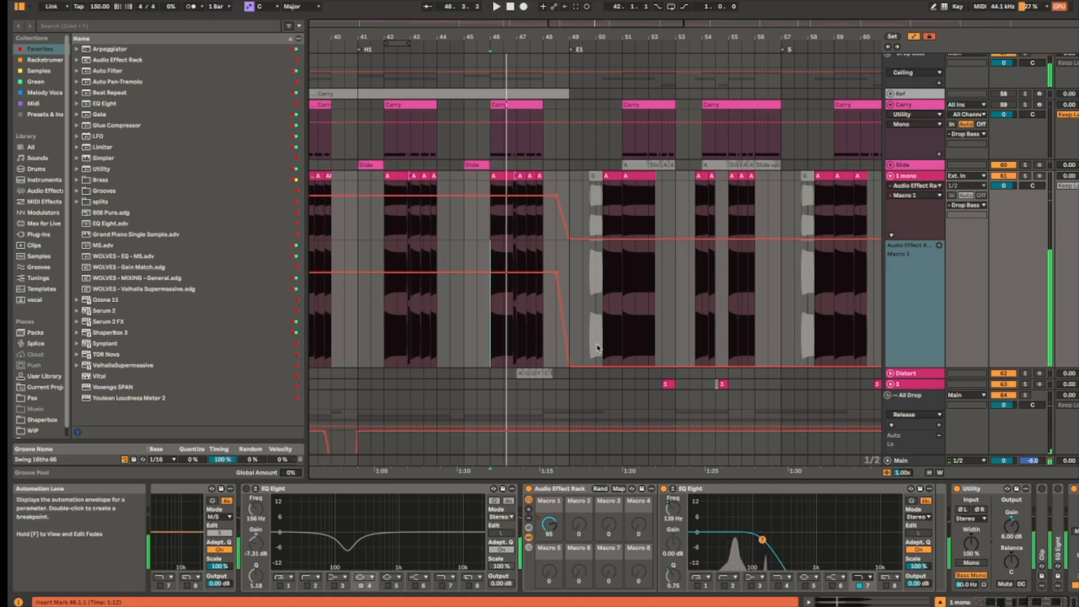
Step: Play the soloed 1 mono track from bar 50 to hear the automated filter and hide the automation lanes
{"action": "left_click", "coordinate": [607, 279]}
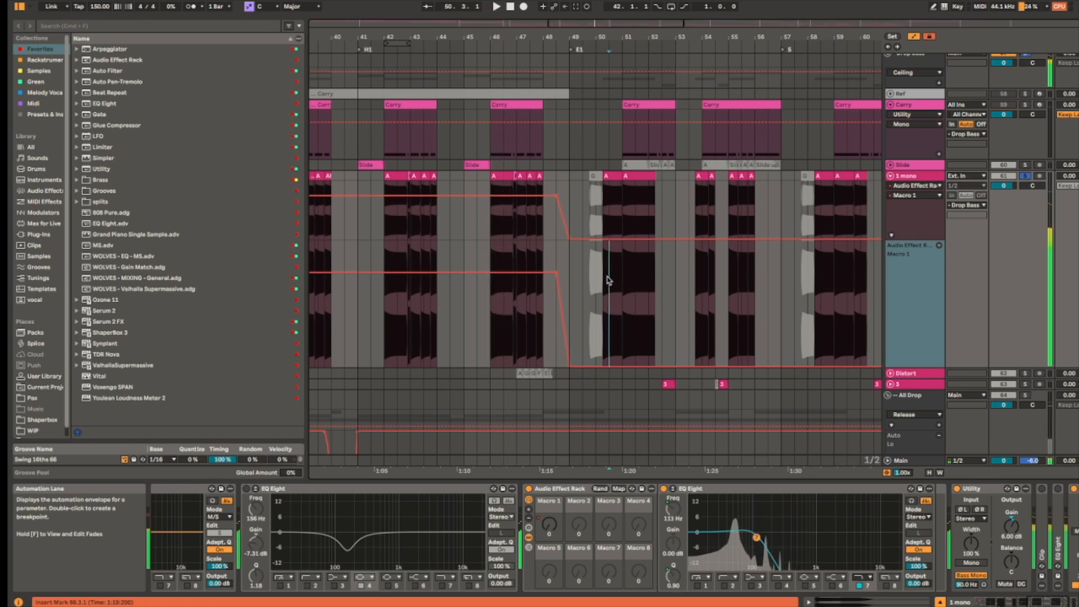
{"action": "key", "text": "space"}
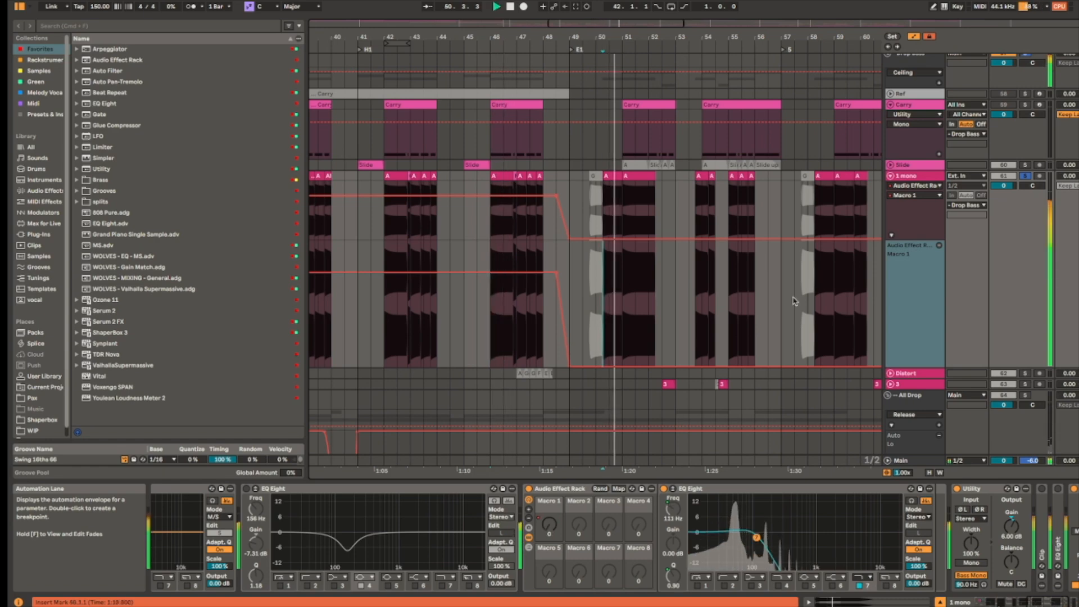
{"action": "key", "text": "a"}
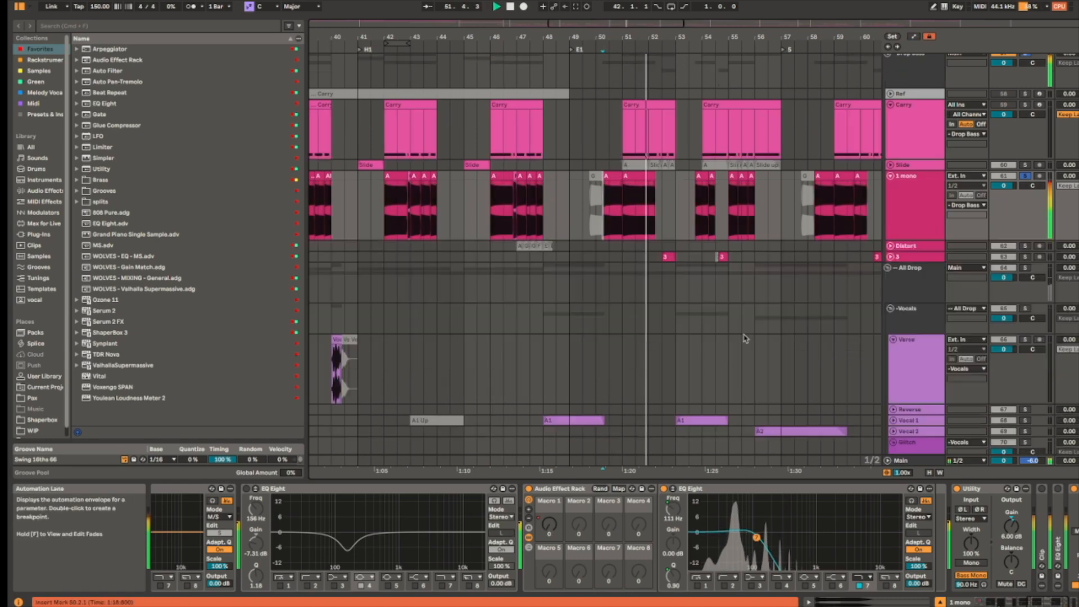
{"action": "key", "text": "space"}
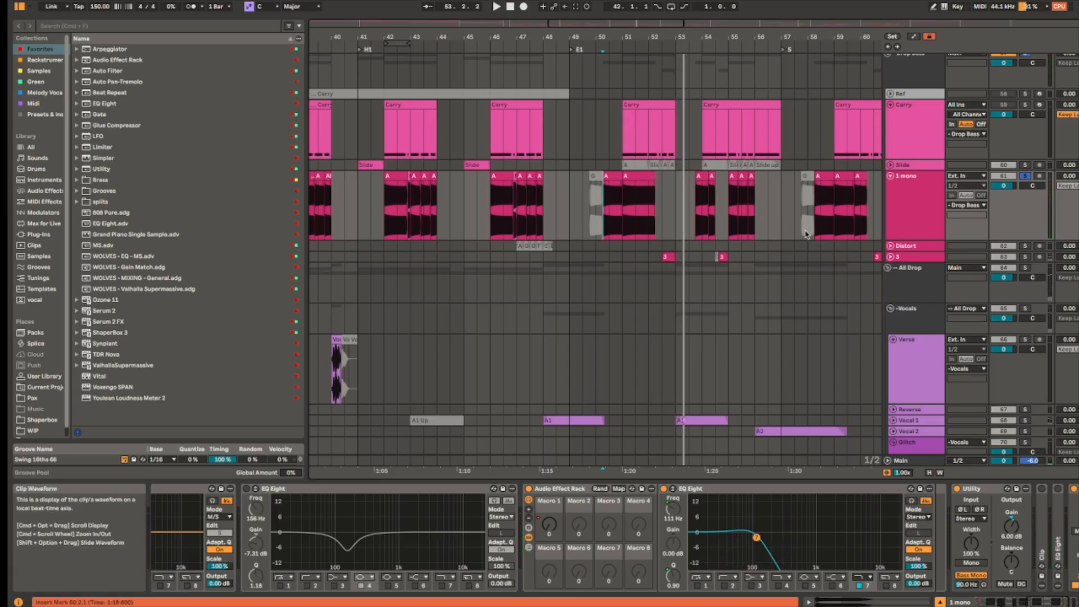
Step: Enlarge bass track 3, select its clip at 52.3 and play the track soloed
{"action": "scroll", "coordinate": [801, 263], "scroll_direction": "up", "scroll_amount": 5}
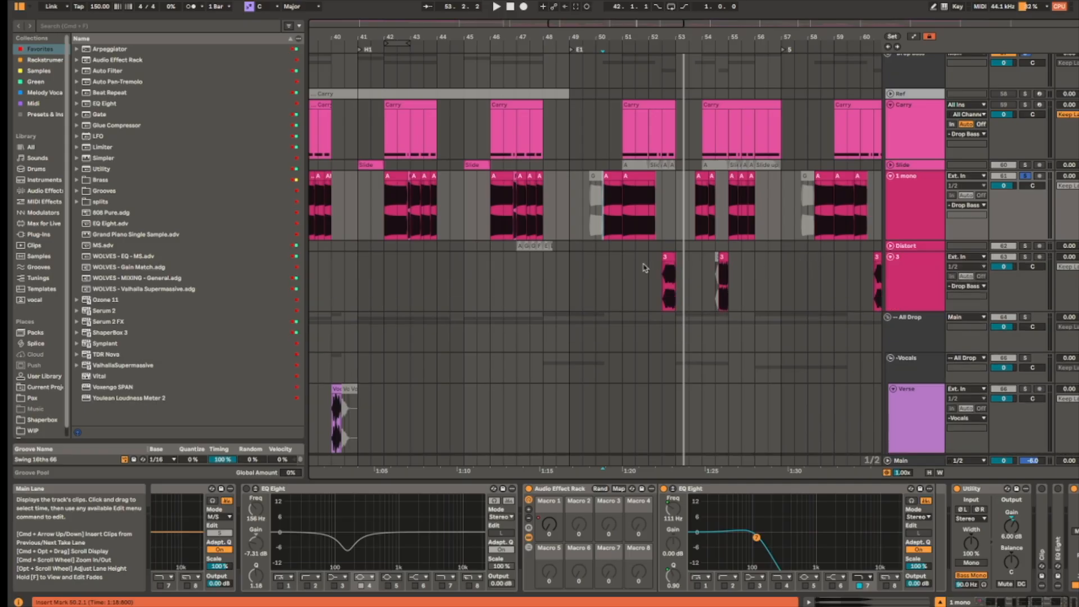
{"action": "scroll", "coordinate": [649, 270], "scroll_direction": "up", "scroll_amount": 5}
{"action": "scroll", "coordinate": [663, 264], "scroll_direction": "down", "scroll_amount": 2}
{"action": "left_click", "coordinate": [702, 220]}
{"action": "key", "text": "s"}
{"action": "key", "text": "space"}
{"action": "scroll", "coordinate": [814, 230], "scroll_direction": "right", "scroll_amount": 3}
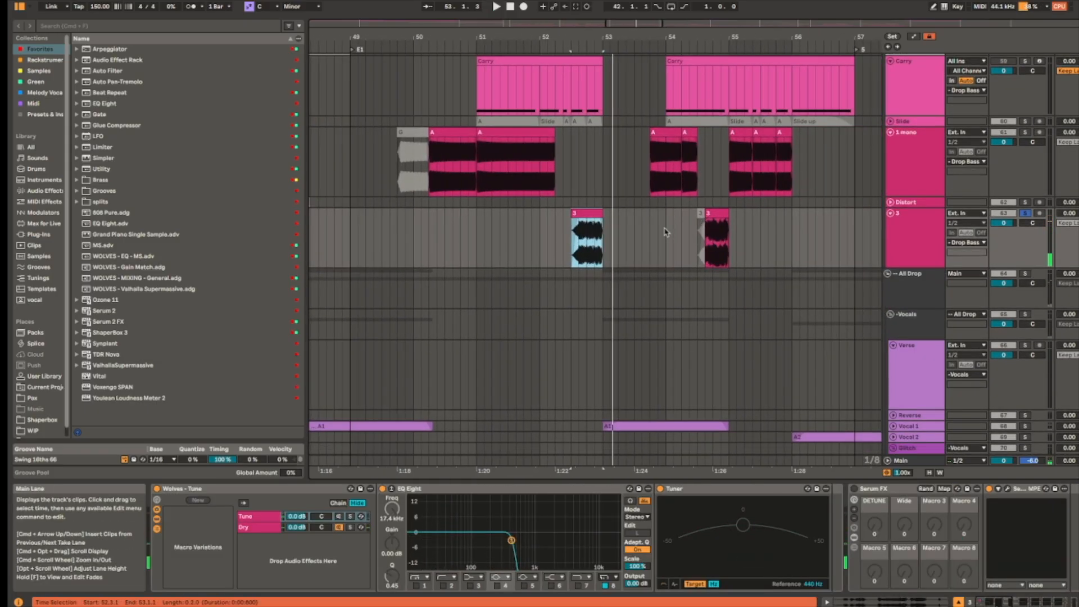
Step: Select the track 3 clip at 54.3 and play it while watching its Tuner and EQ Eight
{"action": "scroll", "coordinate": [629, 232], "scroll_direction": "up", "scroll_amount": 3}
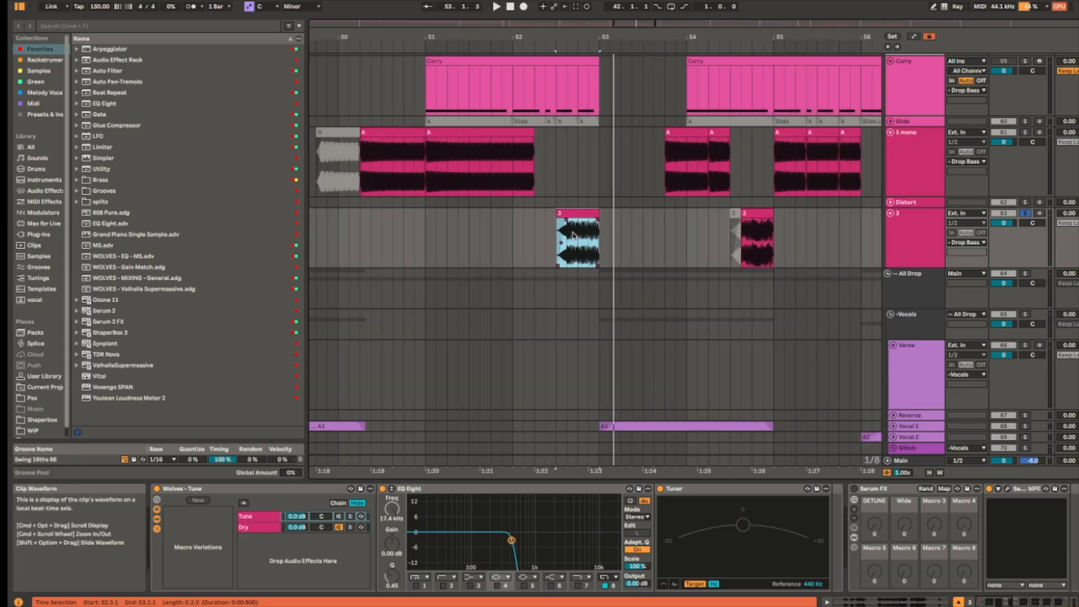
{"action": "key", "text": "space"}
{"action": "left_click", "coordinate": [762, 213]}
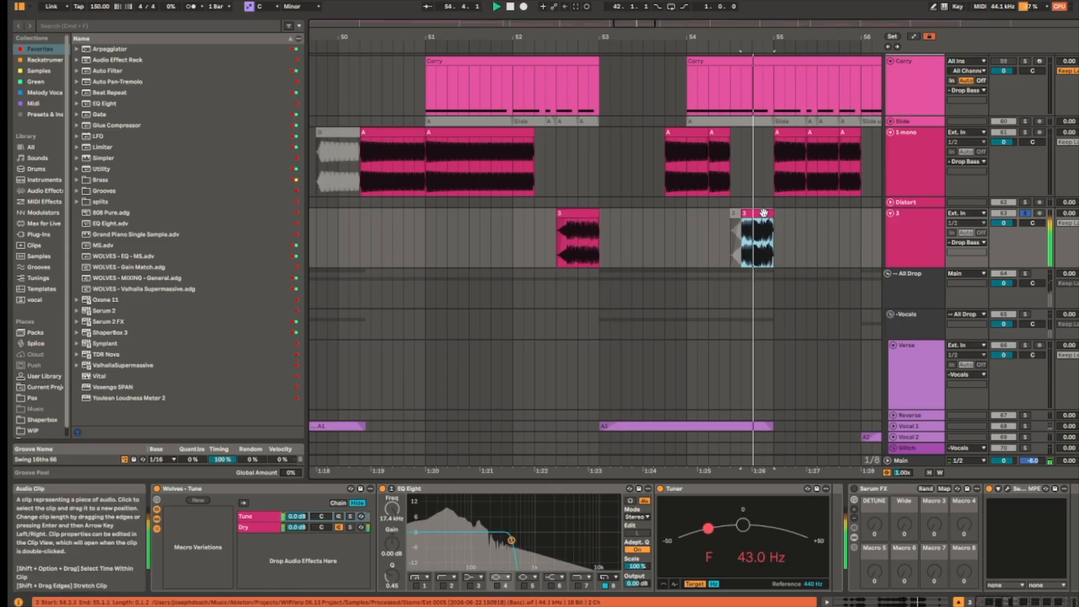
{"action": "scroll", "coordinate": [683, 268], "scroll_direction": "down", "scroll_amount": 4}
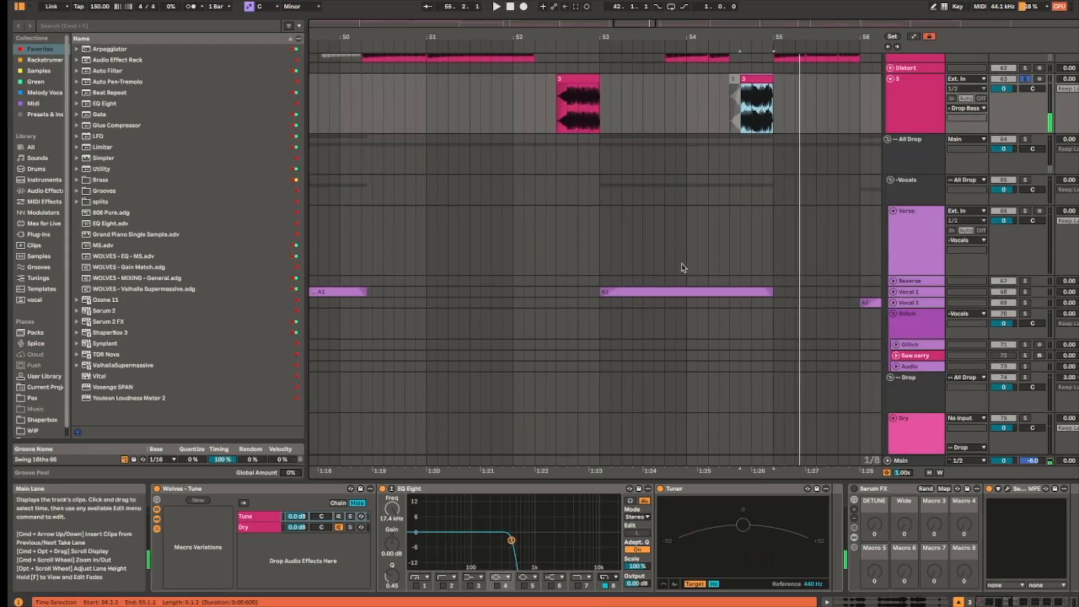
Step: Compare the 1 mono clip at bar 51 with the track 3 clip at 52.3 that answers it
{"action": "scroll", "coordinate": [605, 127], "scroll_direction": "up", "scroll_amount": 5}
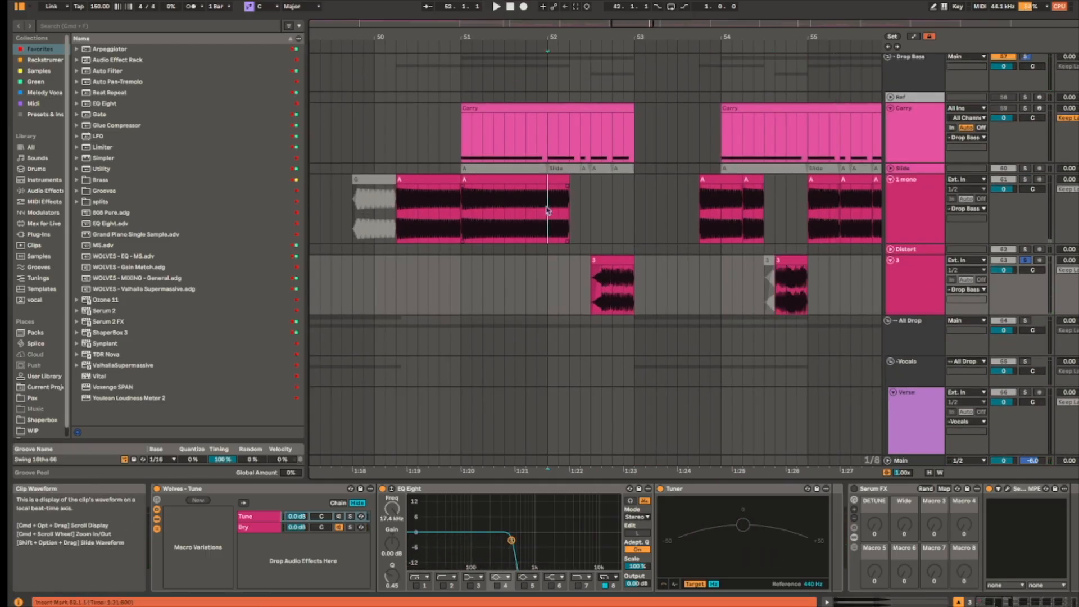
{"action": "left_click", "coordinate": [533, 179]}
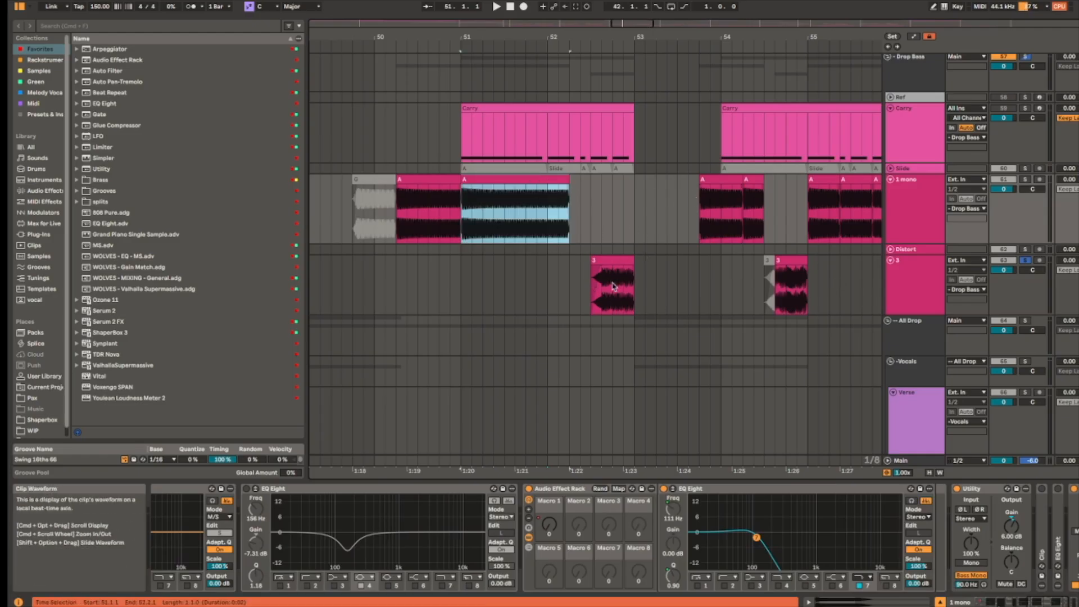
{"action": "left_click", "coordinate": [614, 259]}
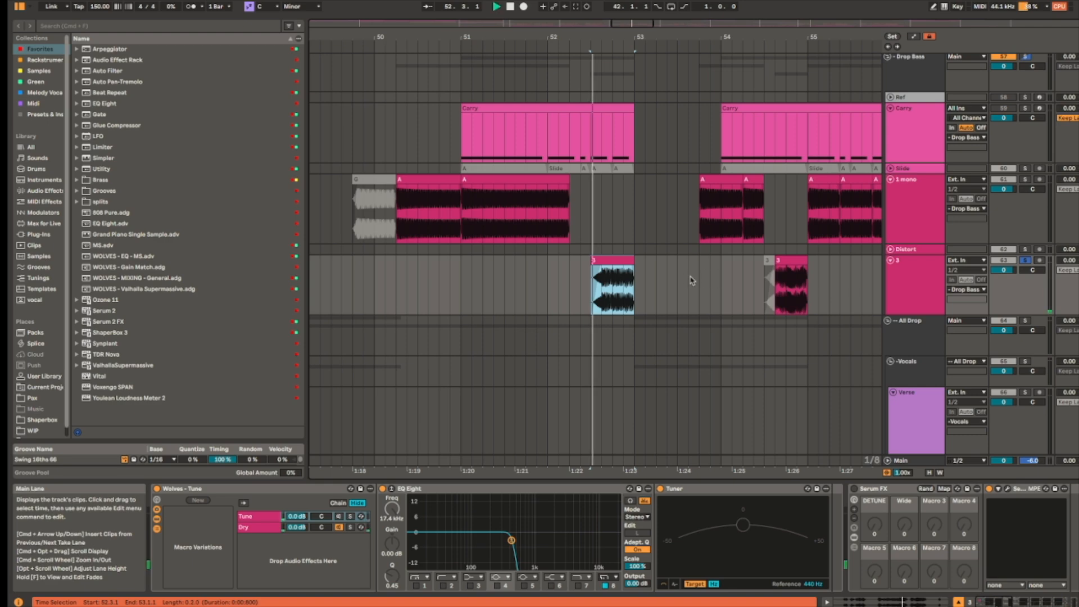
{"action": "left_click_drag", "start_coordinate": [579, 290], "coordinate": [682, 284]}
Step: Enlarge the Vocal 1 track, select its A1 clip at bar 48 and play the track soloed
{"action": "scroll", "coordinate": [683, 287], "scroll_direction": "down", "scroll_amount": 5}
{"action": "scroll", "coordinate": [683, 293], "scroll_direction": "down", "scroll_amount": 6}
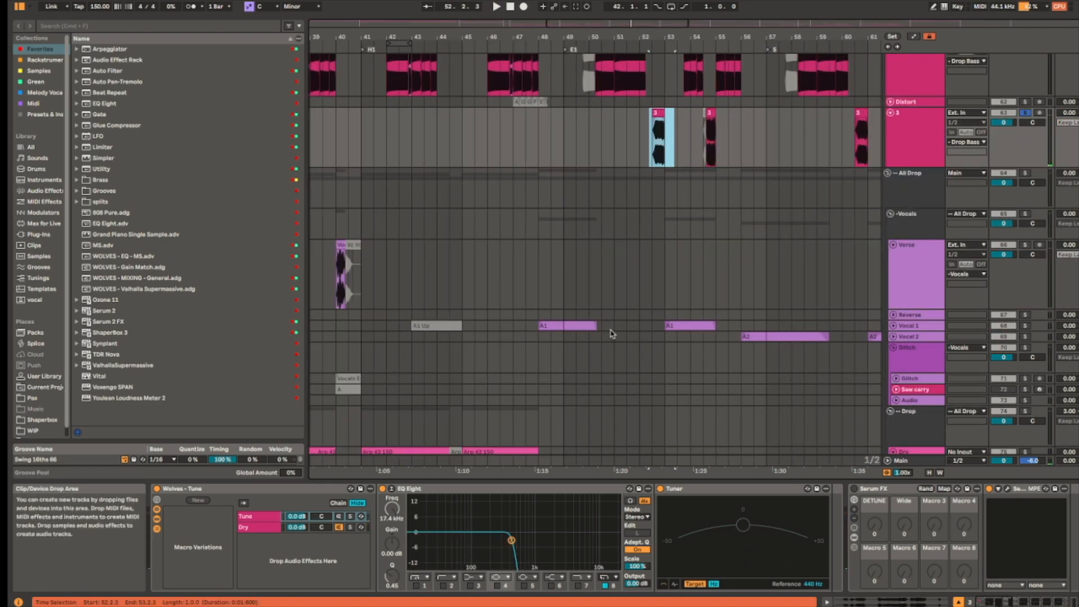
{"action": "scroll", "coordinate": [611, 333], "scroll_direction": "up", "scroll_amount": 3}
{"action": "left_click", "coordinate": [563, 324]}
{"action": "key", "text": "s"}
{"action": "key", "text": "space"}
{"action": "key", "text": "plus"}
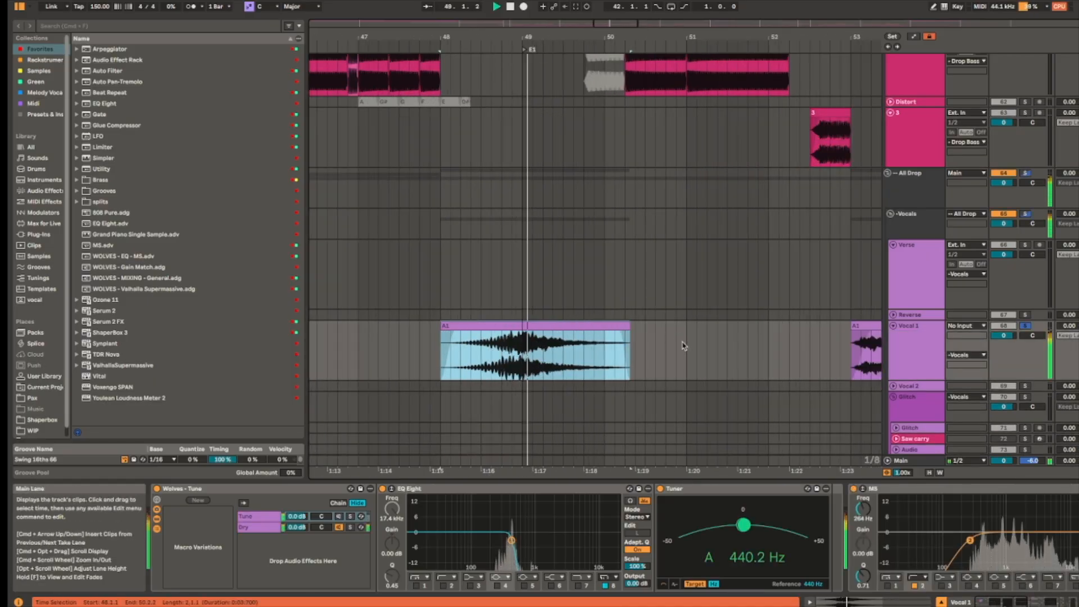
{"action": "scroll", "coordinate": [682, 265], "scroll_direction": "down", "scroll_amount": 2}
{"action": "scroll", "coordinate": [681, 264], "scroll_direction": "right", "scroll_amount": 3}
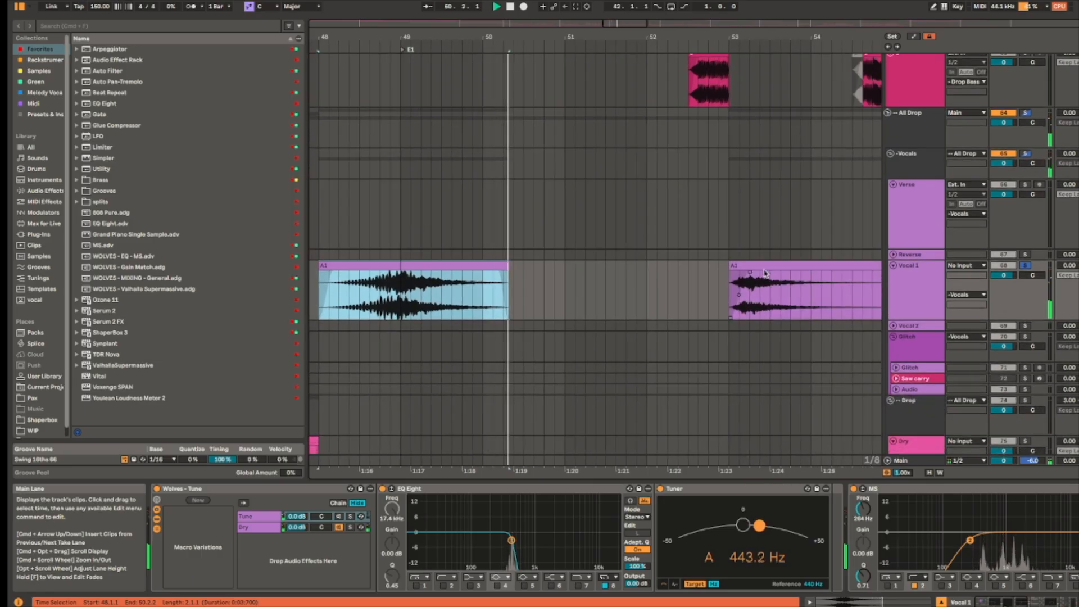
Step: Select the A1 clip at bar 53 on Vocal 1 and play it soloed
{"action": "left_click", "coordinate": [796, 266]}
{"action": "key", "text": "space"}
{"action": "key", "text": "space"}
{"action": "scroll", "coordinate": [801, 275], "scroll_direction": "down", "scroll_amount": 5}
{"action": "left_click_drag", "start_coordinate": [807, 277], "coordinate": [529, 236]}
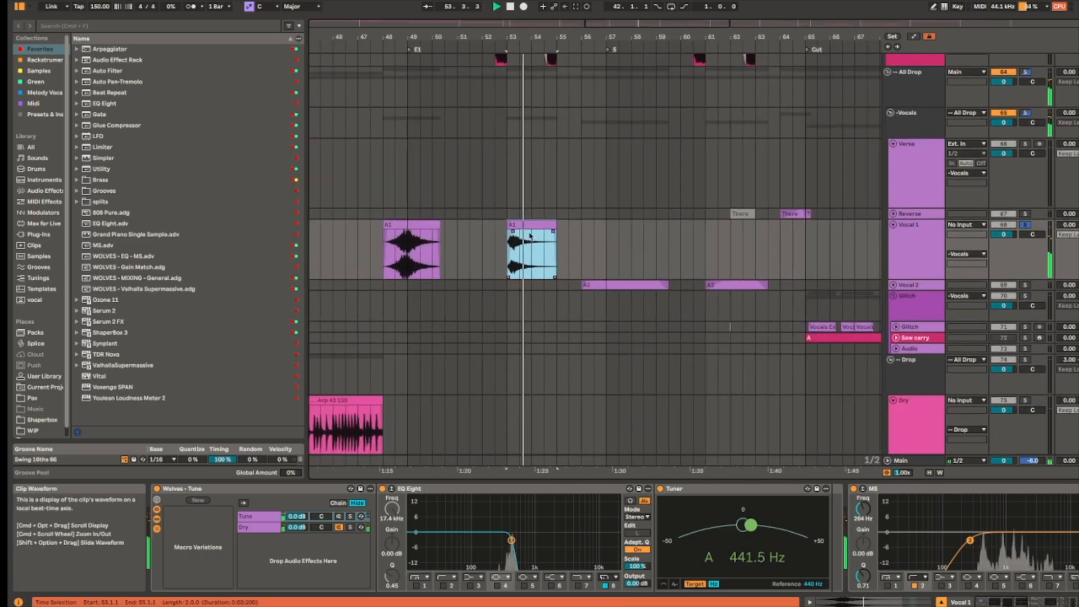
Step: Select the A2 clip at bar 56 on Vocal 2, enlarge the track and play it soloed
{"action": "left_click", "coordinate": [639, 284]}
{"action": "key", "text": "space"}
{"action": "key", "text": "space"}
{"action": "key", "text": "s"}
{"action": "key", "text": "u"}
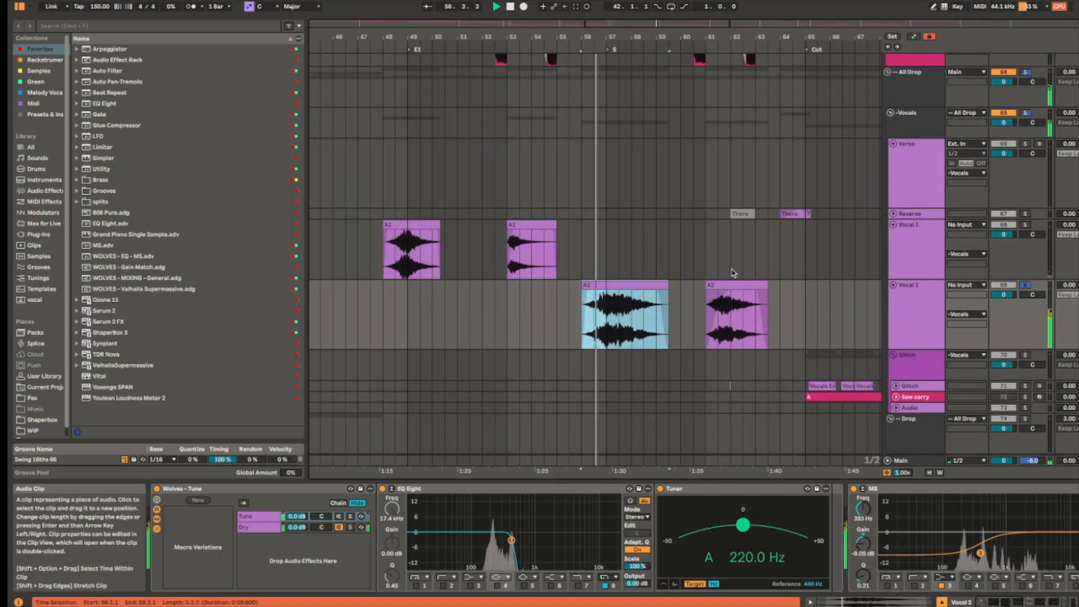
Step: Play and examine the A2 clip at bar 61 on Vocal 2, and set the insert marker on the Verse track at bar 49
{"action": "left_click", "coordinate": [554, 229]}
{"action": "left_click", "coordinate": [721, 297]}
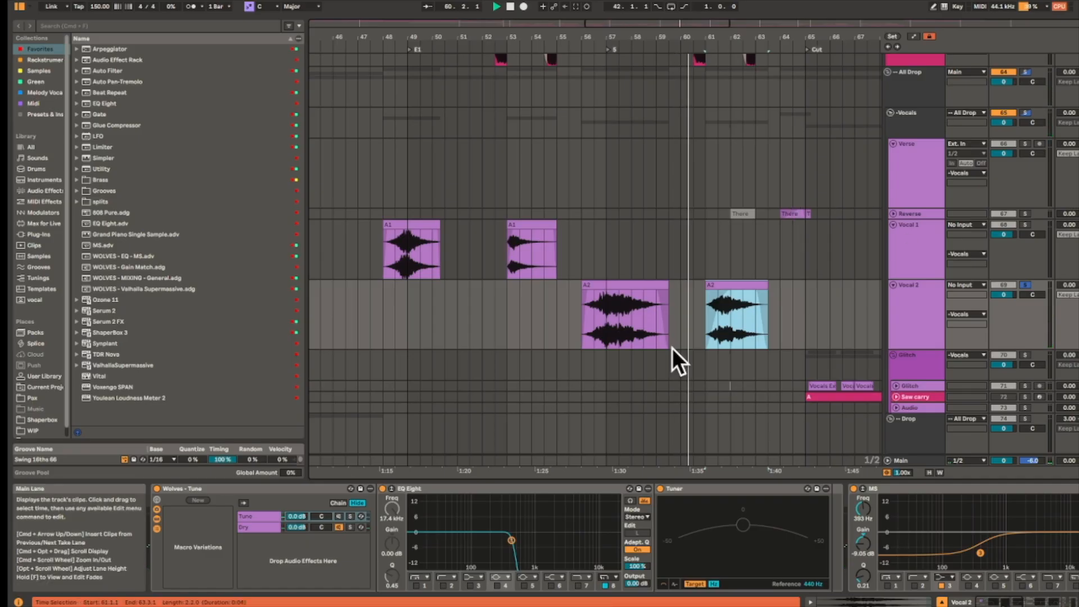
{"action": "scroll", "coordinate": [743, 299], "scroll_direction": "up", "scroll_amount": 3}
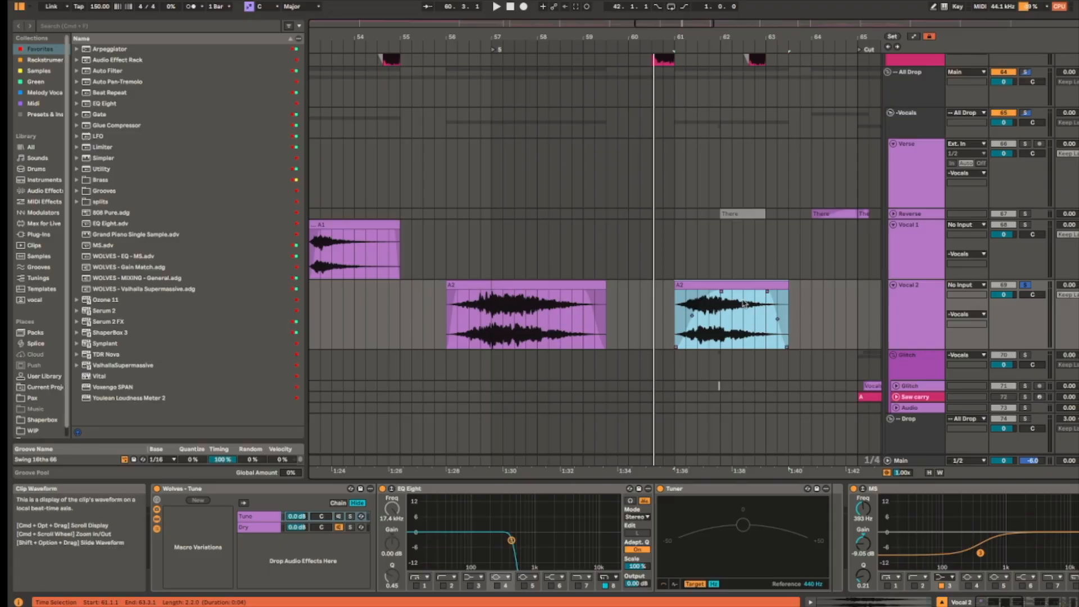
{"action": "scroll", "coordinate": [678, 324], "scroll_direction": "down", "scroll_amount": 4}
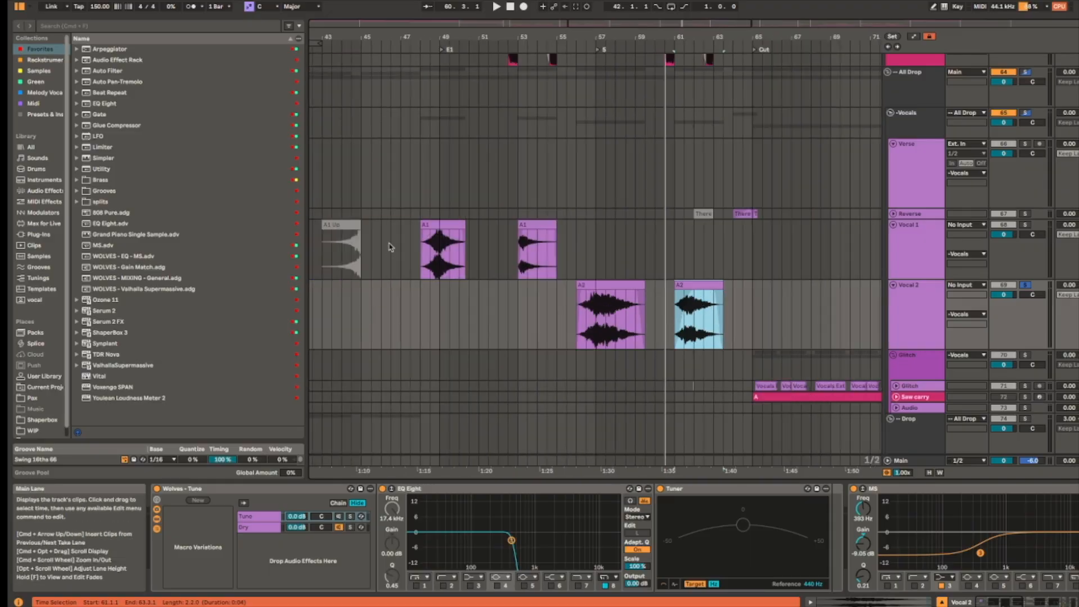
{"action": "left_click", "coordinate": [443, 180]}
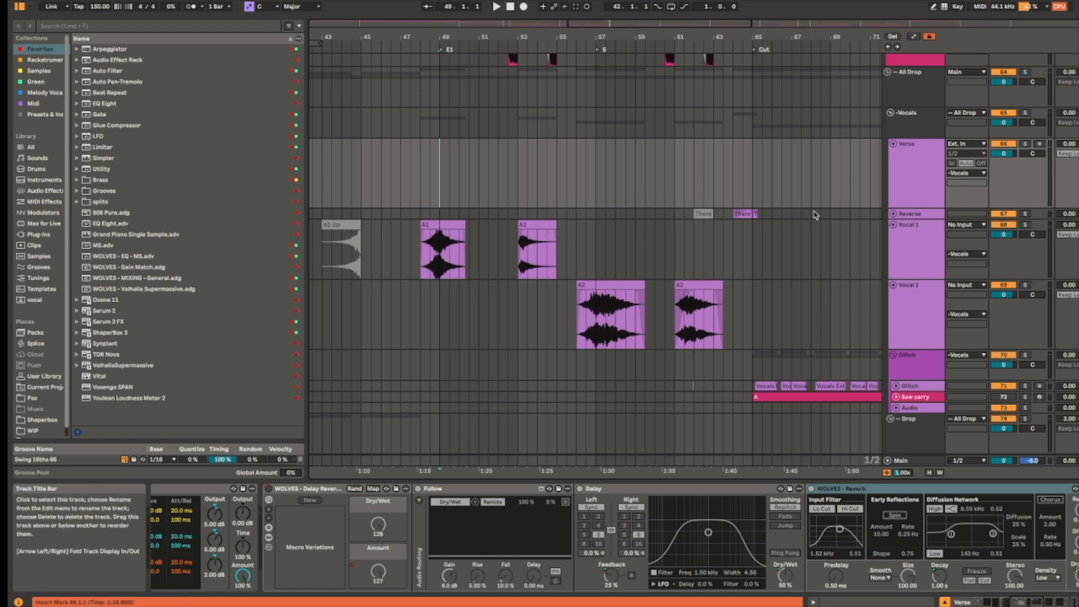
Step: Mark time ranges starting at bar 49 on Vocal 1 to examine where the A1 clips sit against the A2 clips
{"action": "left_click", "coordinate": [723, 249], "text": "shift"}
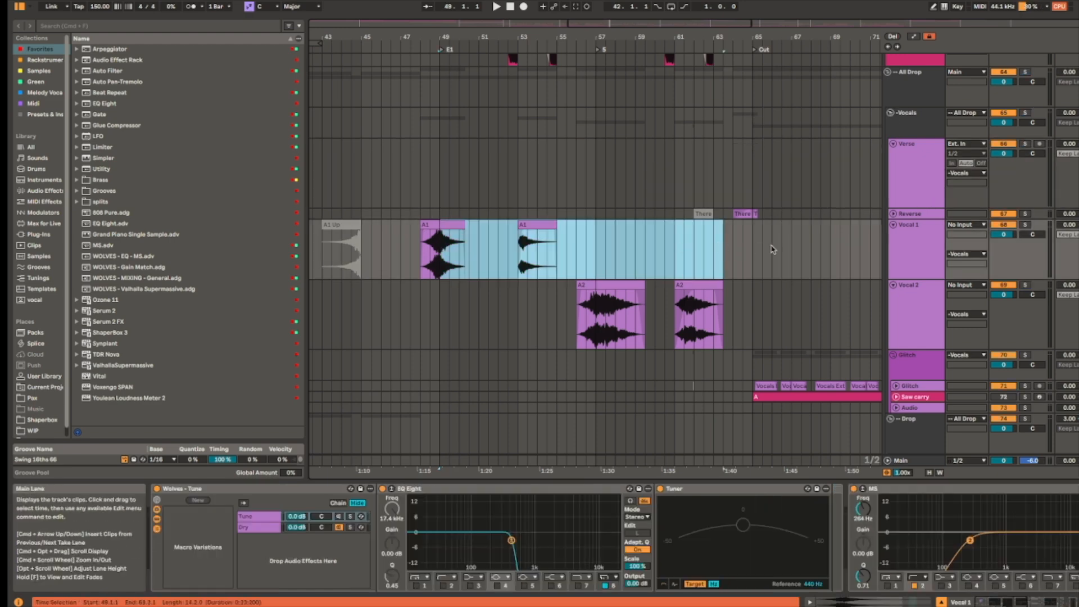
{"action": "left_click", "coordinate": [447, 247]}
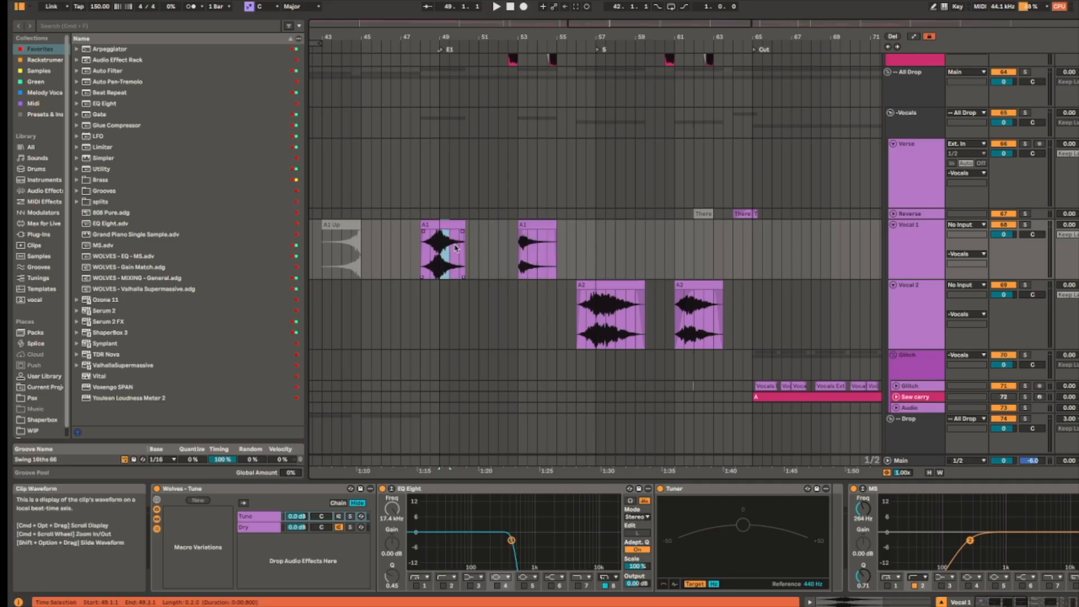
{"action": "left_click", "coordinate": [624, 249], "text": "shift"}
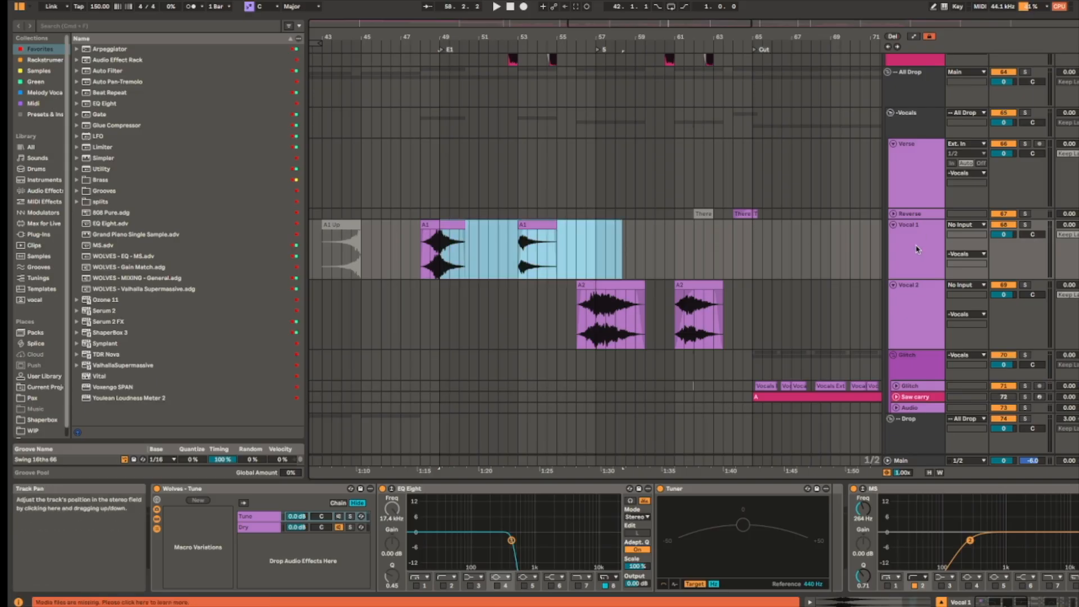
Step: Set the insert marker at bar 49 on Vocal 1 and play the full mix from there
{"action": "left_click", "coordinate": [439, 120]}
{"action": "key", "text": "s"}
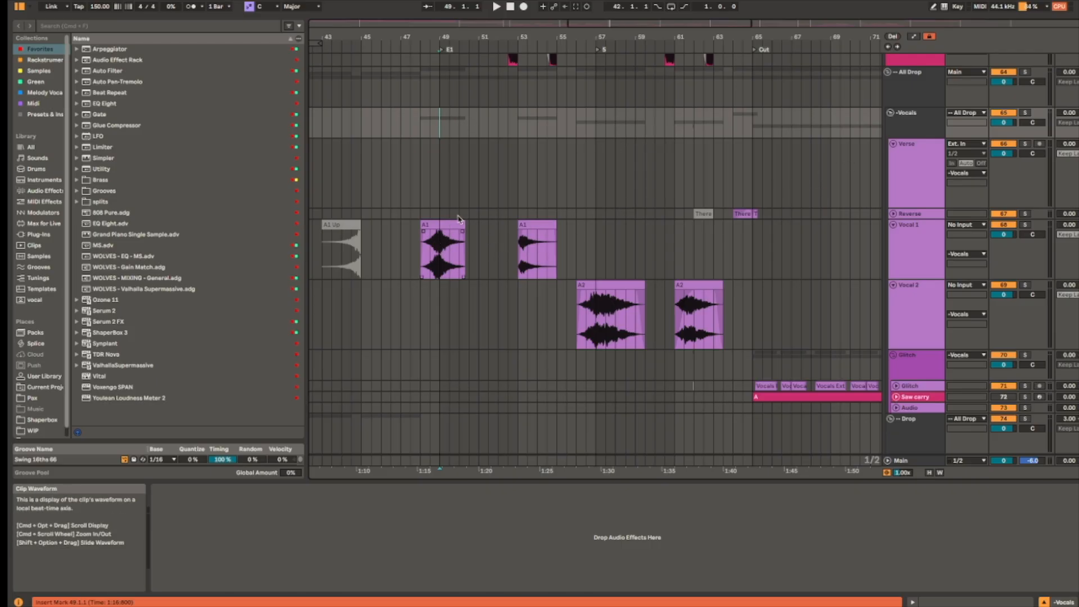
{"action": "left_click", "coordinate": [441, 263]}
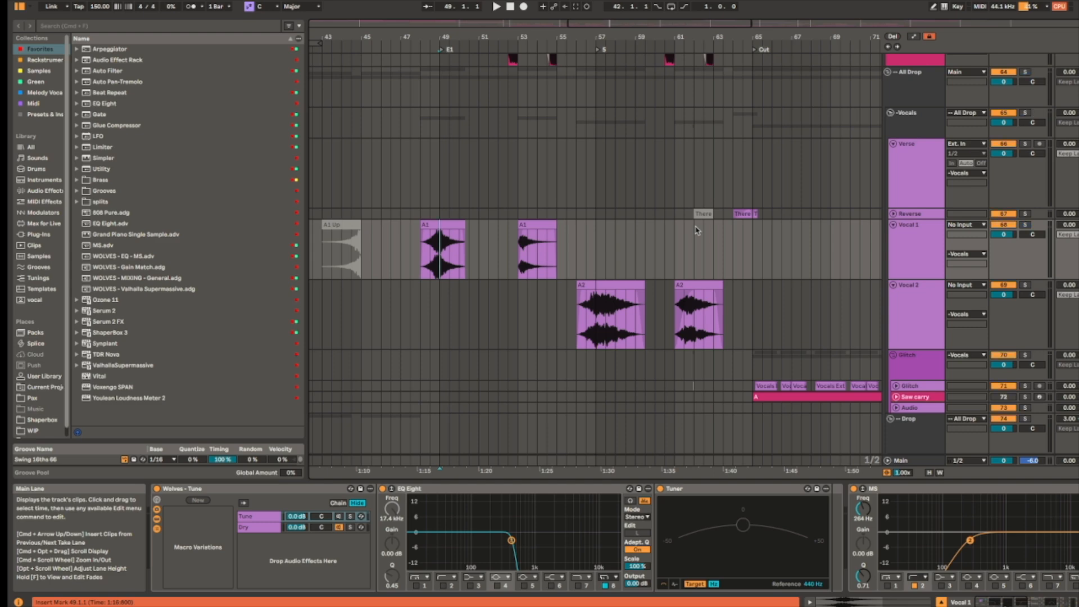
{"action": "scroll", "coordinate": [643, 344], "scroll_direction": "down", "scroll_amount": 10}
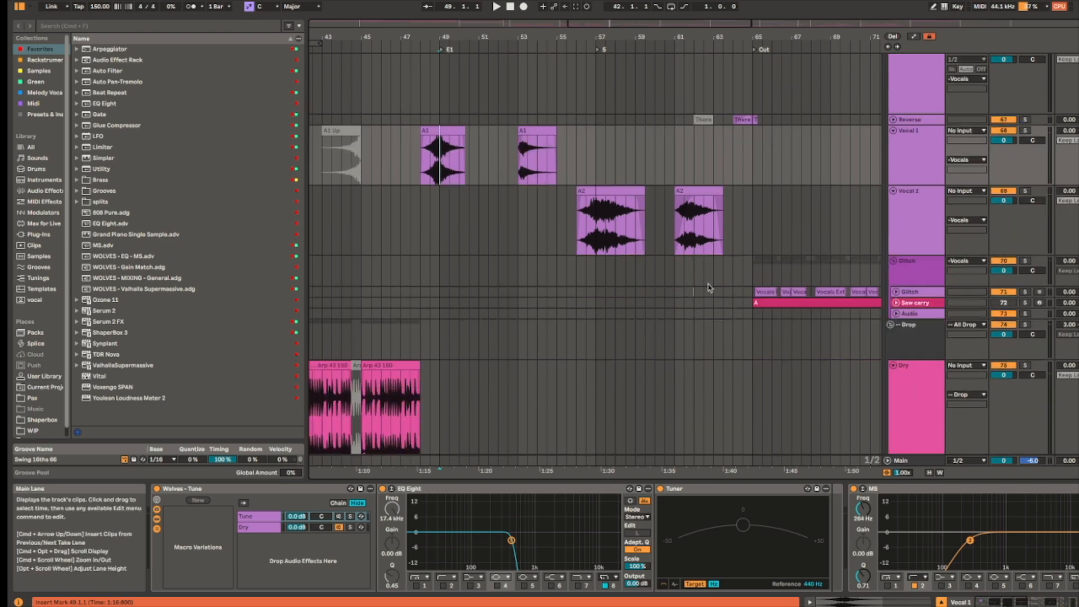
{"action": "key", "text": "space"}
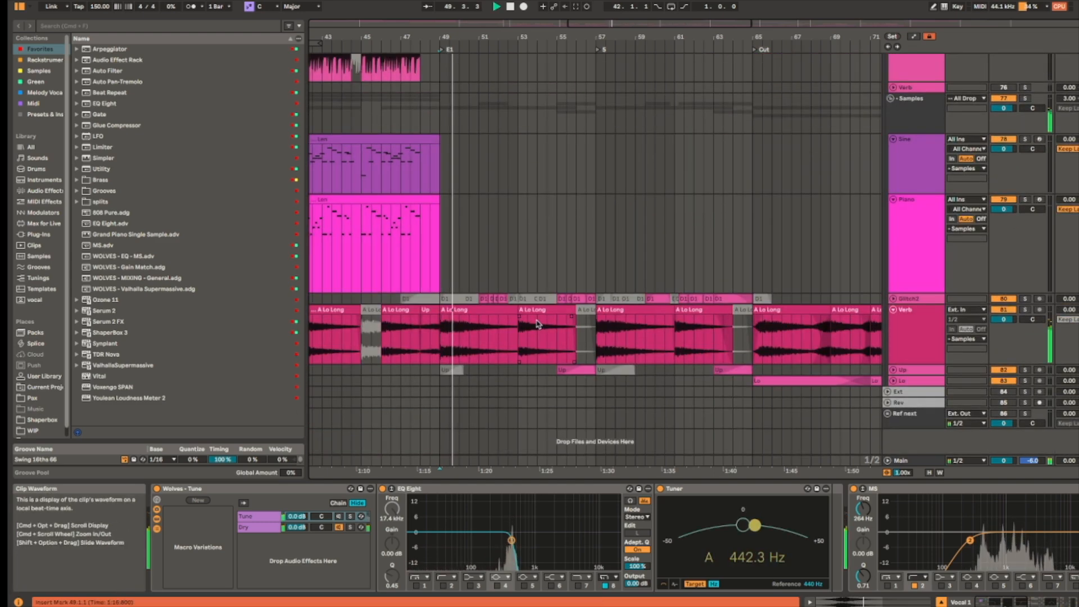
Step: Enlarge the Glitch2 track, play its D1 clip at bar 51 soloed, and select the A Lo Long clip at bar 49 on Verb
{"action": "scroll", "coordinate": [517, 299], "scroll_direction": "up", "scroll_amount": 3}
{"action": "scroll", "coordinate": [509, 299], "scroll_direction": "up", "scroll_amount": 3}
{"action": "scroll", "coordinate": [491, 315], "scroll_direction": "up", "scroll_amount": 3}
{"action": "left_click", "coordinate": [427, 332]}
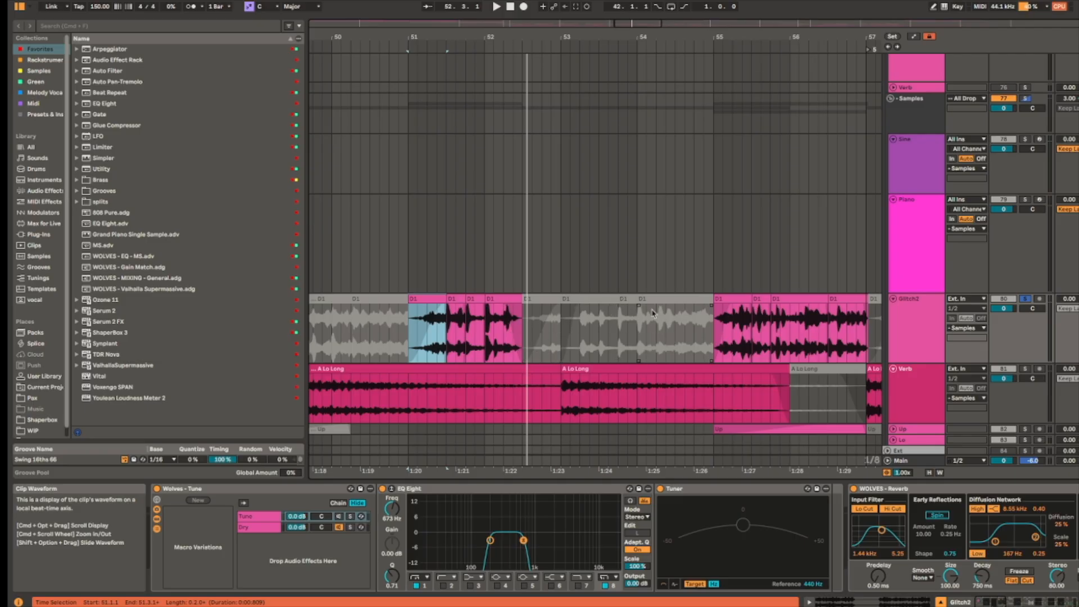
{"action": "left_click", "coordinate": [505, 369]}
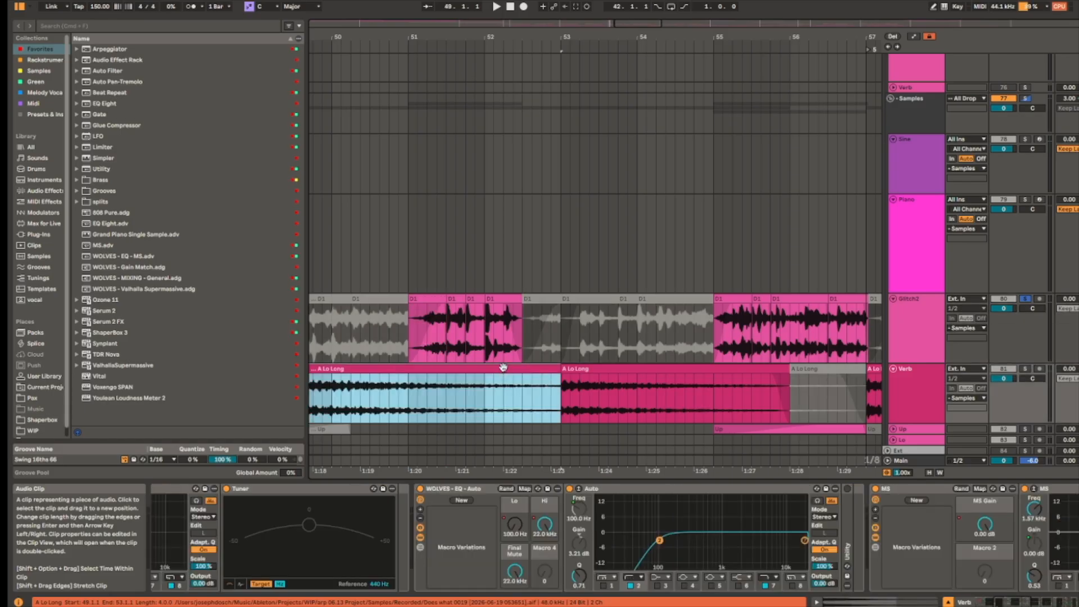
Step: Select the D1 clip at bar 51 on Glitch2 again and replay the passage soloed
{"action": "left_click", "coordinate": [439, 300]}
{"action": "left_click_drag", "start_coordinate": [438, 300], "coordinate": [605, 244]}
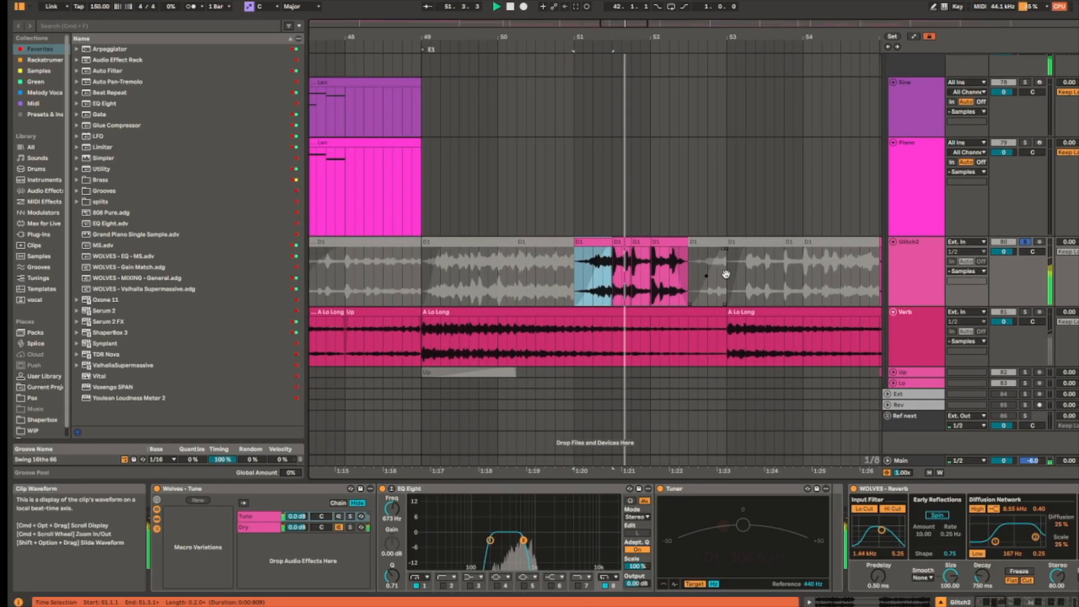
{"action": "left_click_drag", "start_coordinate": [743, 292], "coordinate": [687, 289]}
{"action": "key", "text": "space"}
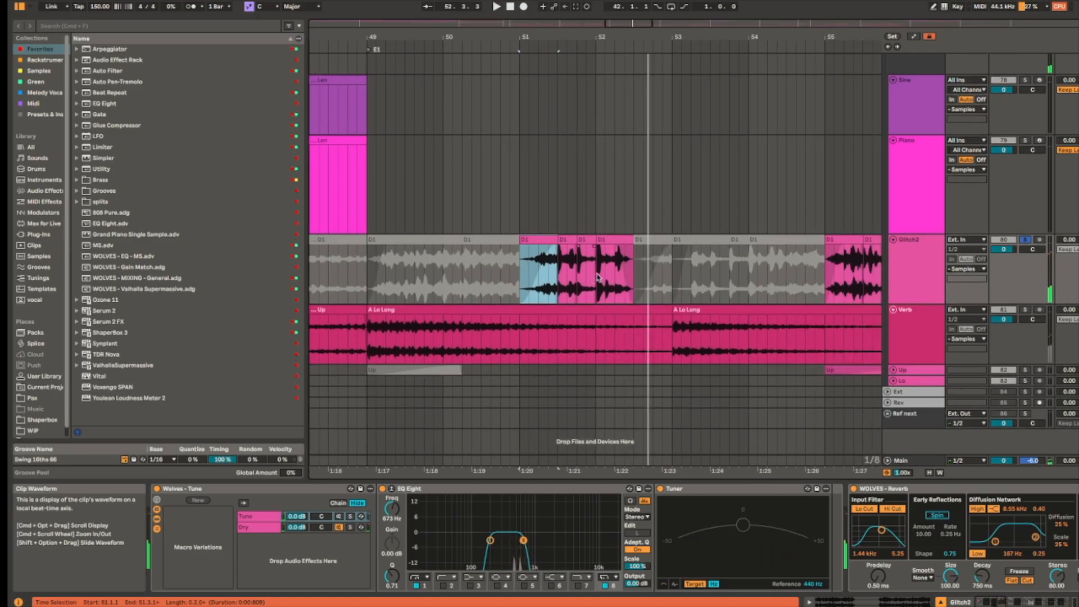
Step: Compare the Arp clip at bar 41 on Dry with the D1 clip at bar 51 on Glitch2, playing each soloed
{"action": "scroll", "coordinate": [597, 274], "scroll_direction": "up", "scroll_amount": 4}
{"action": "scroll", "coordinate": [596, 267], "scroll_direction": "down", "scroll_amount": 8}
{"action": "scroll", "coordinate": [595, 214], "scroll_direction": "up", "scroll_amount": 8}
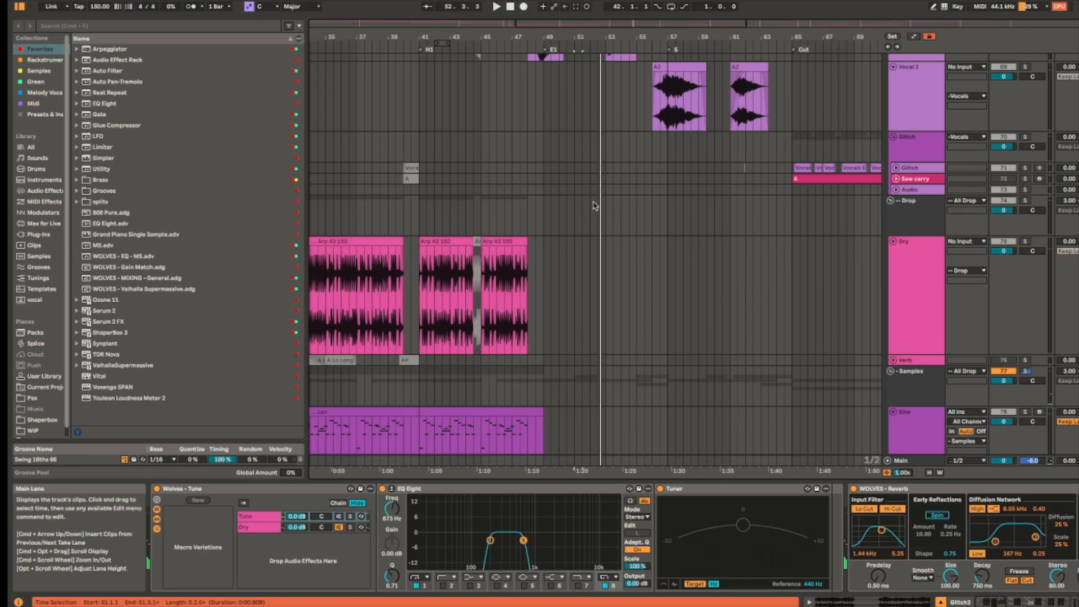
{"action": "left_click", "coordinate": [448, 242]}
{"action": "scroll", "coordinate": [468, 266], "scroll_direction": "up", "scroll_amount": 3}
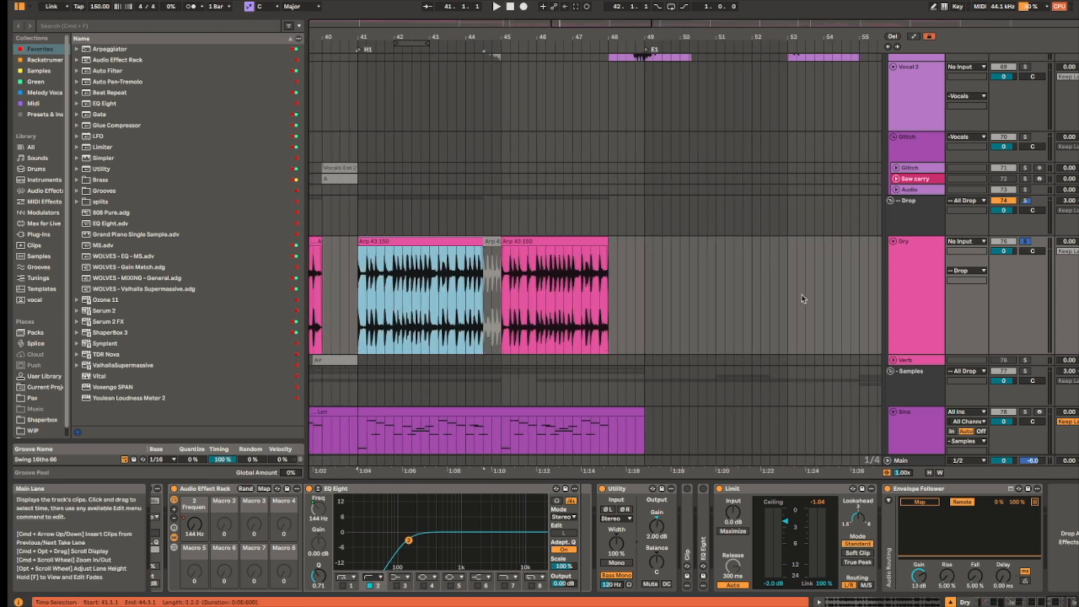
{"action": "key", "text": "space"}
{"action": "scroll", "coordinate": [772, 368], "scroll_direction": "down", "scroll_amount": 5}
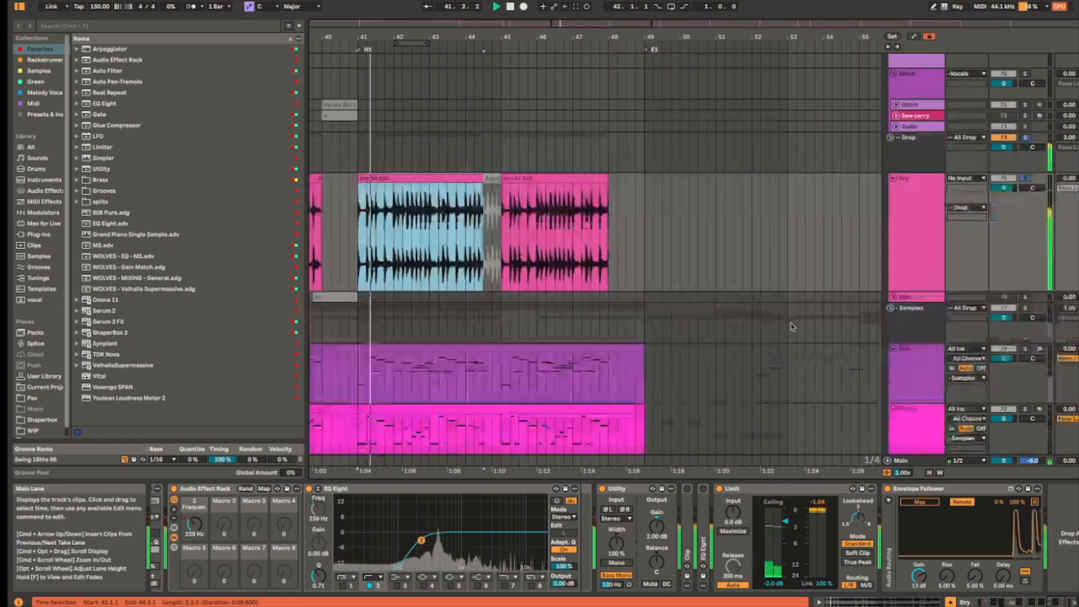
{"action": "left_click", "coordinate": [729, 408]}
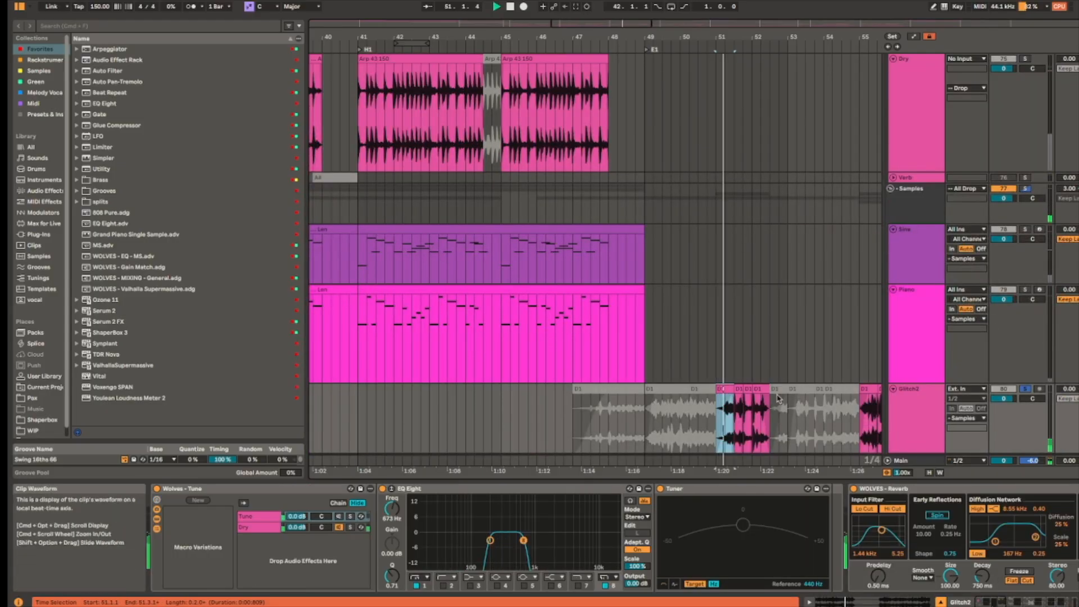
{"action": "scroll", "coordinate": [676, 320], "scroll_direction": "down", "scroll_amount": 3}
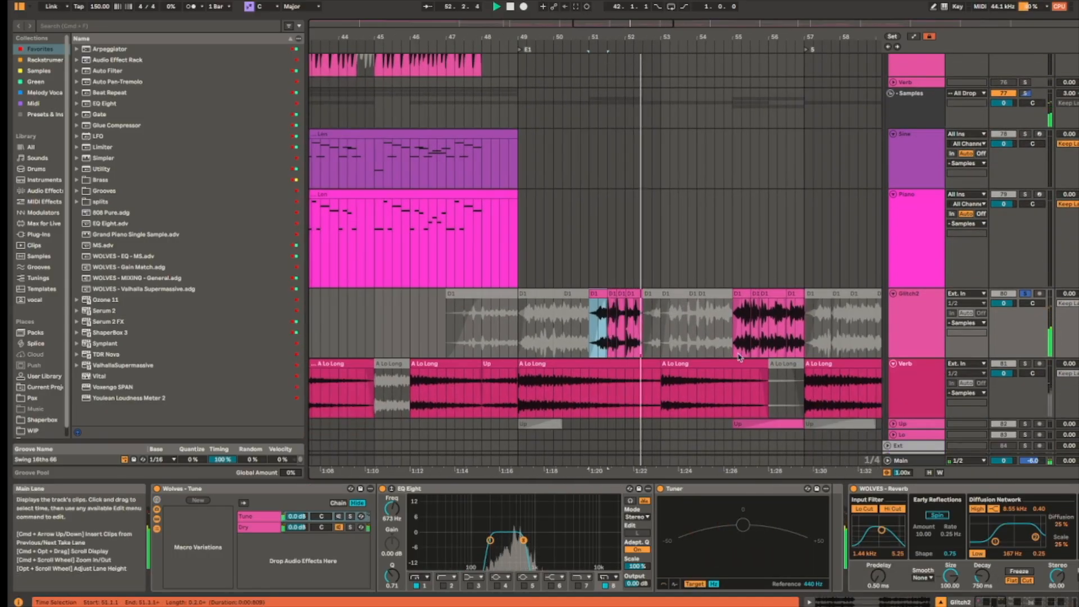
Step: Select the A Lo Long clip at bar 49 on Verb and play it soloed
{"action": "left_click", "coordinate": [638, 377]}
{"action": "scroll", "coordinate": [667, 384], "scroll_direction": "right", "scroll_amount": 3}
{"action": "scroll", "coordinate": [667, 385], "scroll_direction": "down", "scroll_amount": 1}
{"action": "key", "text": "space"}
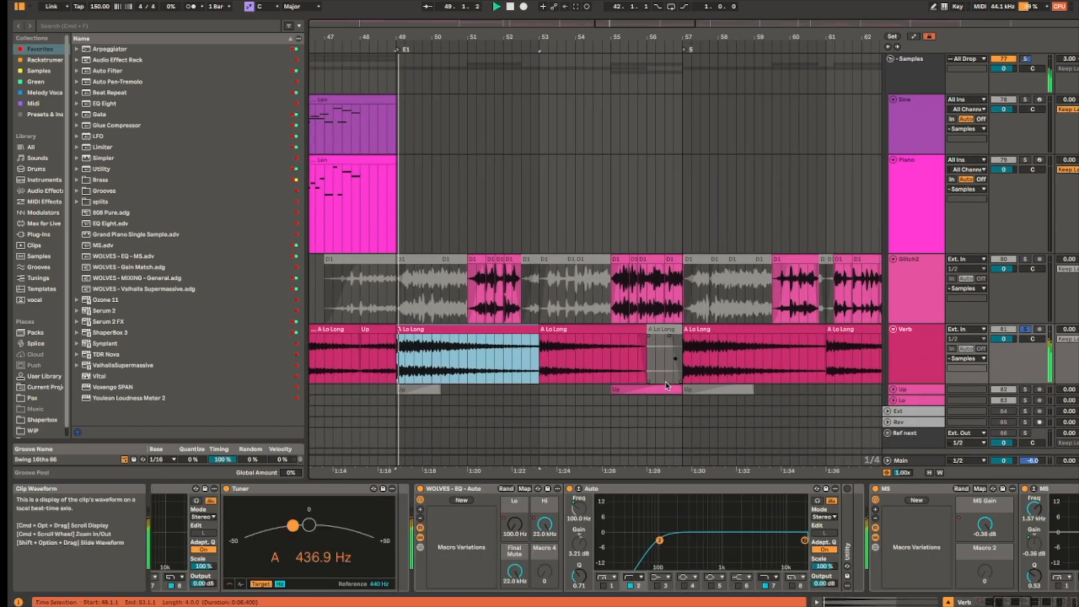
Step: Enlarge the Up track in the Samples group, select its Up clip at bar 55 and play it soloed
{"action": "left_click", "coordinate": [667, 388]}
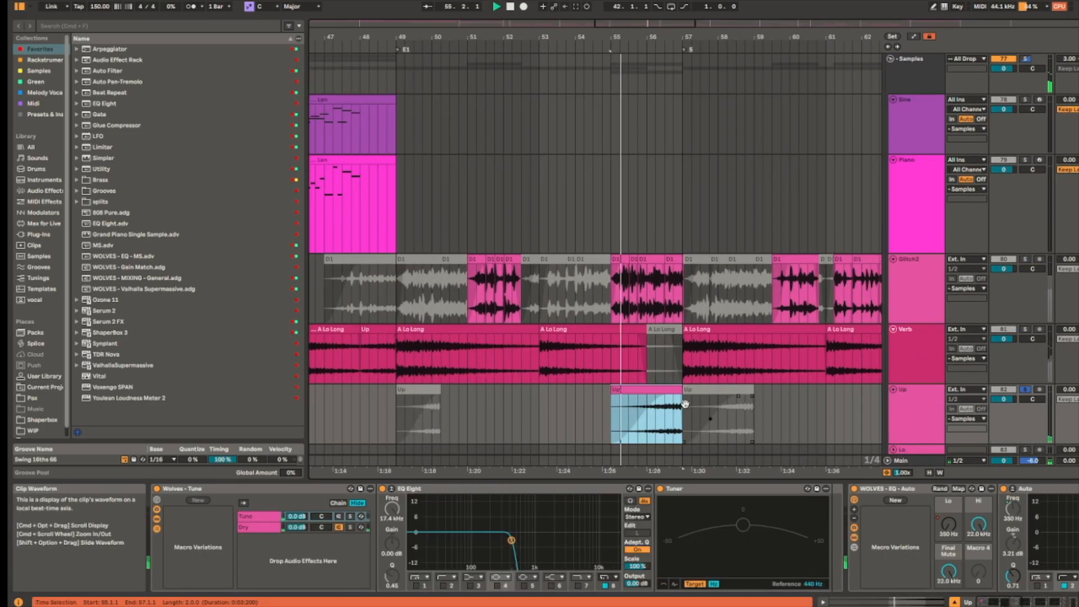
{"action": "scroll", "coordinate": [655, 439], "scroll_direction": "right", "scroll_amount": 5}
{"action": "scroll", "coordinate": [655, 439], "scroll_direction": "down", "scroll_amount": 1}
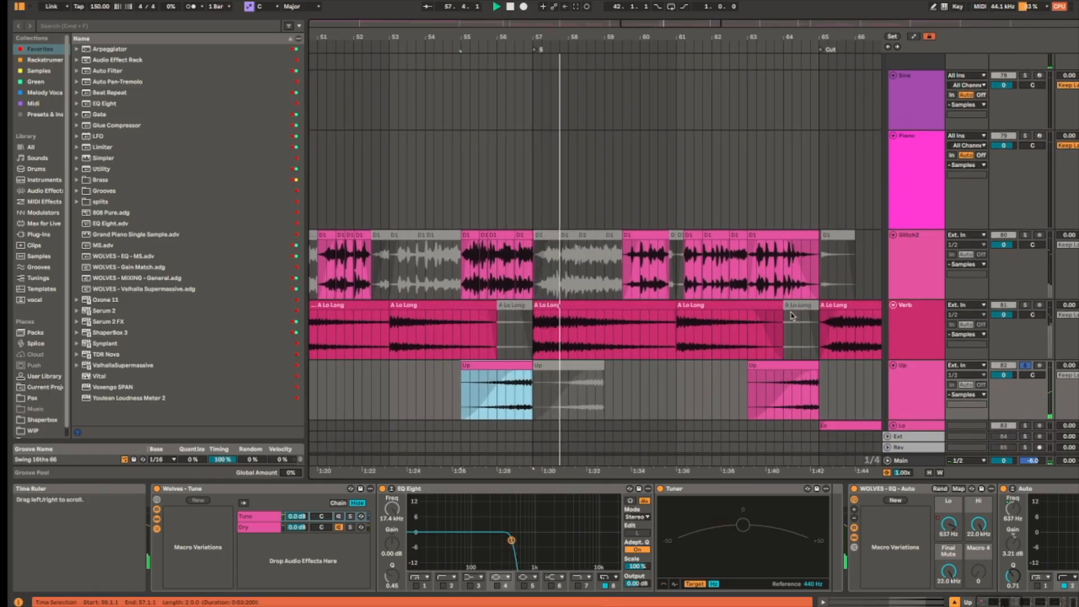
Step: Set the insert marker at bar 61 on the All Drop group and play the full mix into the Cut section
{"action": "scroll", "coordinate": [789, 307], "scroll_direction": "down", "scroll_amount": 3}
{"action": "scroll", "coordinate": [789, 308], "scroll_direction": "right", "scroll_amount": 5}
{"action": "scroll", "coordinate": [568, 219], "scroll_direction": "down", "scroll_amount": 5}
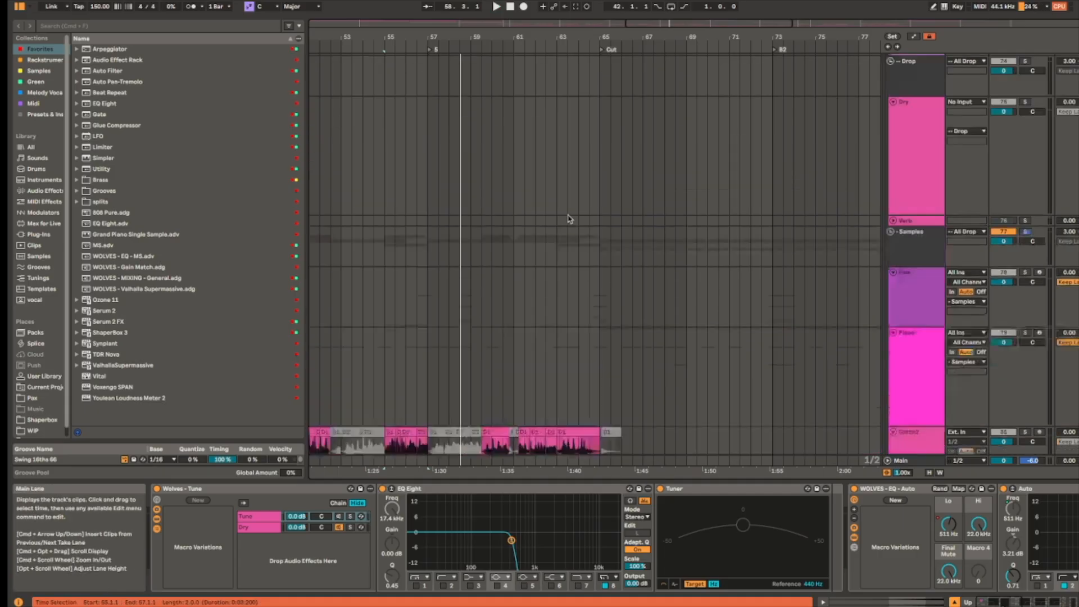
{"action": "left_click", "coordinate": [514, 96]}
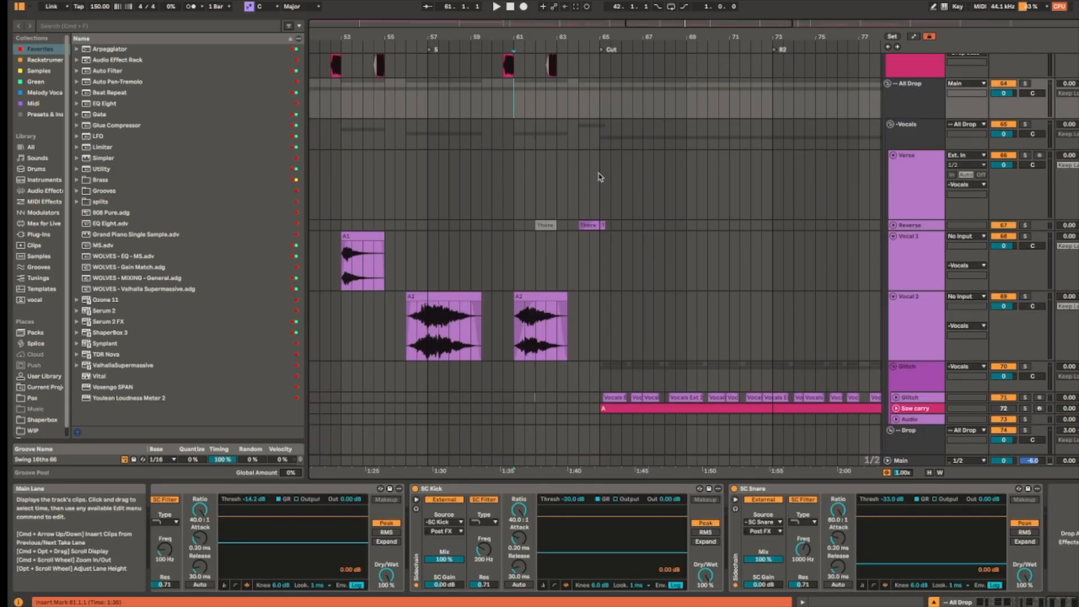
{"action": "scroll", "coordinate": [716, 236], "scroll_direction": "right", "scroll_amount": 2}
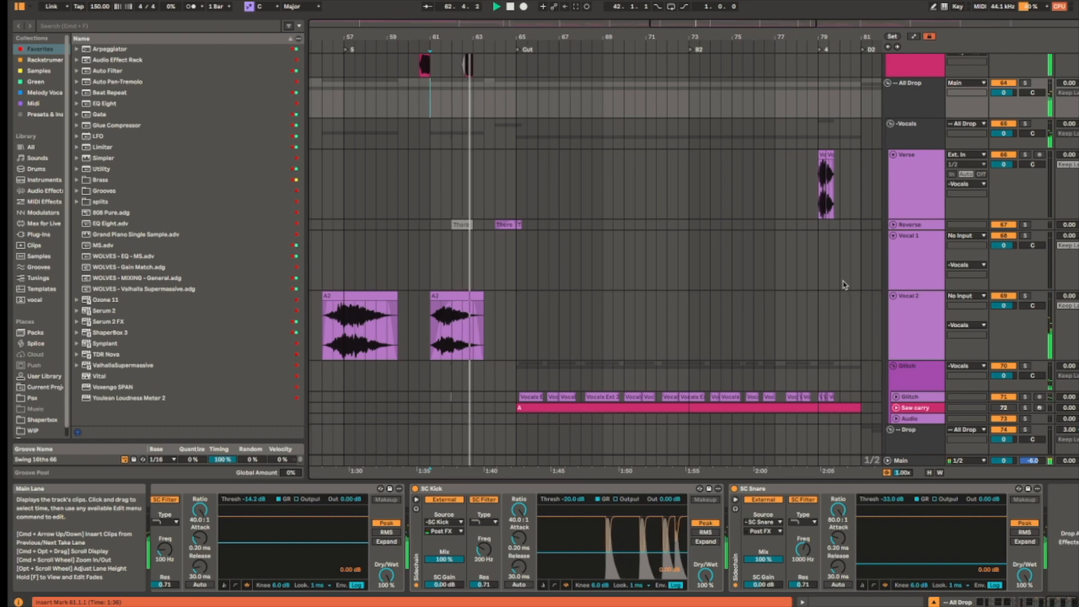
Step: Look through the drum, FX, Stars and verse lead tracks around the Cut section at bar 65 during playback
{"action": "scroll", "coordinate": [801, 236], "scroll_direction": "down", "scroll_amount": 10}
{"action": "scroll", "coordinate": [801, 236], "scroll_direction": "up", "scroll_amount": 10}
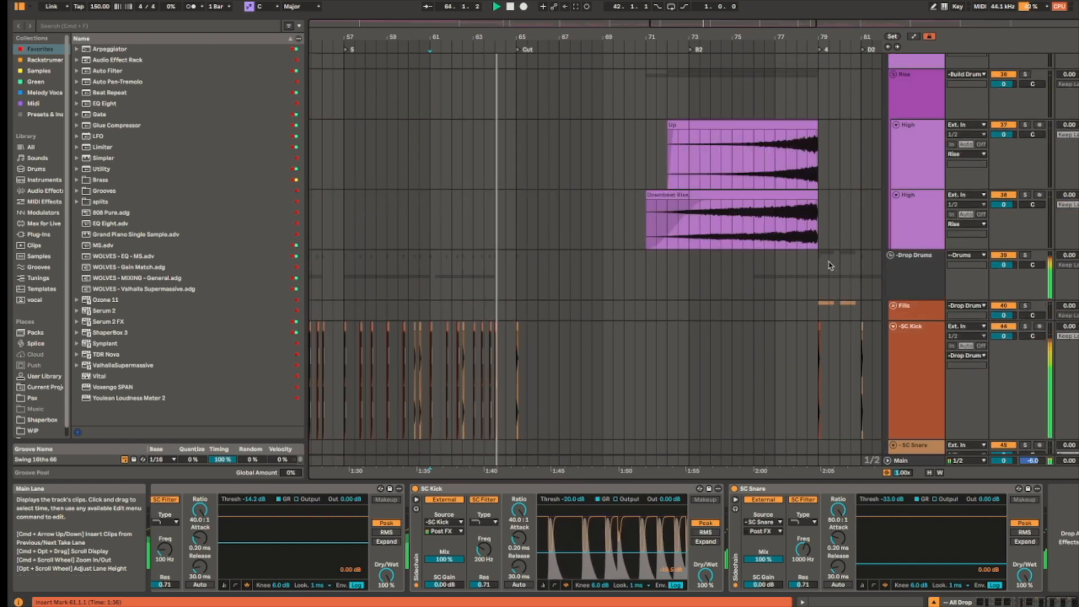
{"action": "scroll", "coordinate": [822, 244], "scroll_direction": "up", "scroll_amount": 3}
{"action": "scroll", "coordinate": [824, 243], "scroll_direction": "up", "scroll_amount": 15}
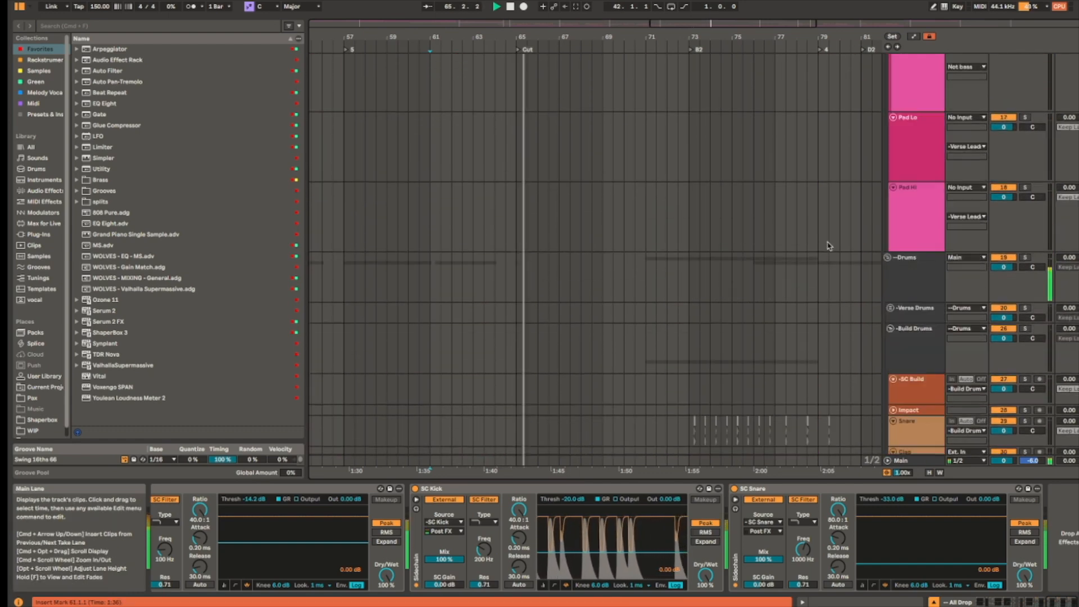
{"action": "scroll", "coordinate": [830, 260], "scroll_direction": "up", "scroll_amount": 3}
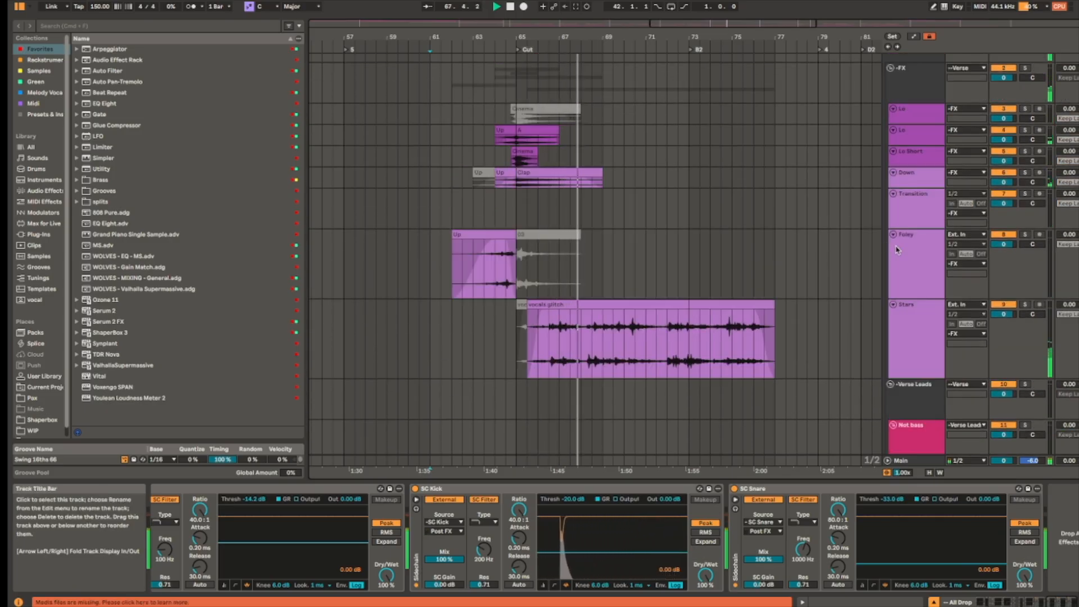
{"action": "scroll", "coordinate": [871, 266], "scroll_direction": "down", "scroll_amount": 15}
{"action": "scroll", "coordinate": [871, 265], "scroll_direction": "up", "scroll_amount": 10}
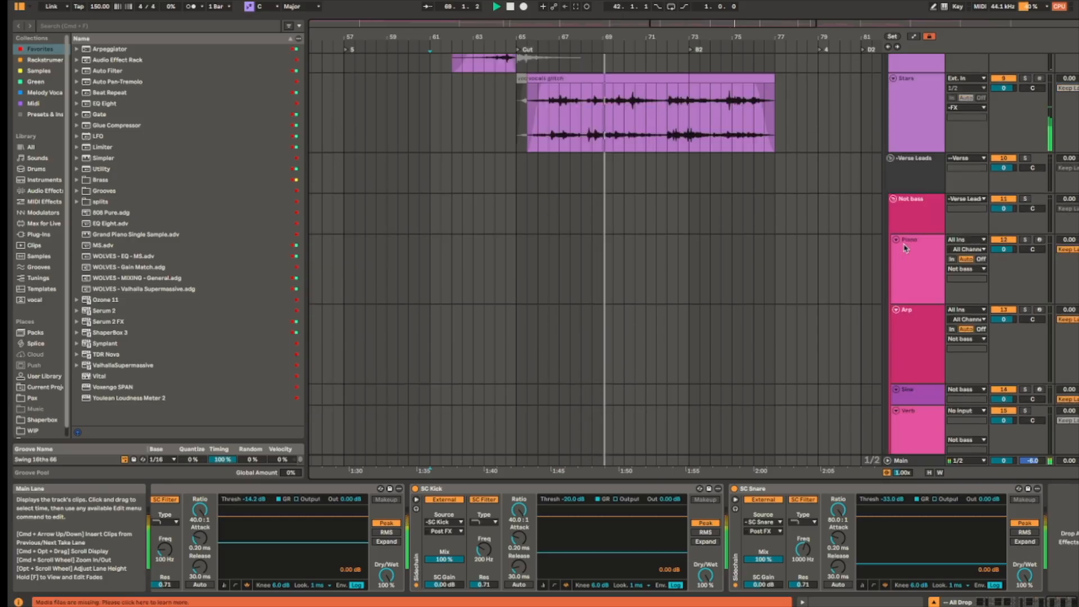
Step: Fold the Verse Leads and Drums groups and bring the vocal Glitch group into view
{"action": "left_click", "coordinate": [890, 159]}
{"action": "left_click", "coordinate": [927, 195]}
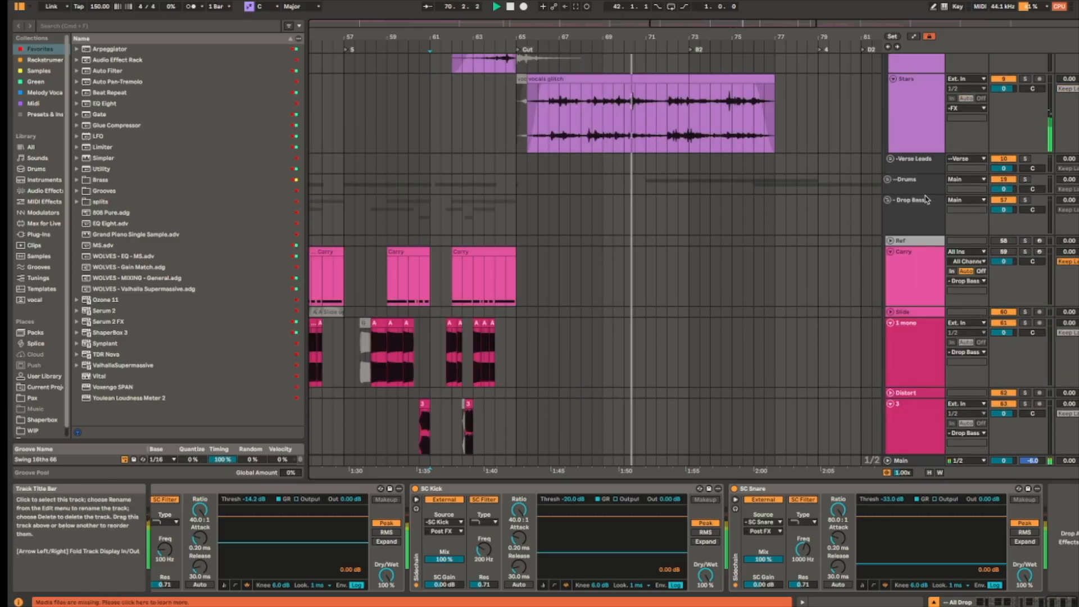
{"action": "left_click", "coordinate": [926, 212]}
{"action": "scroll", "coordinate": [920, 264], "scroll_direction": "down", "scroll_amount": 5}
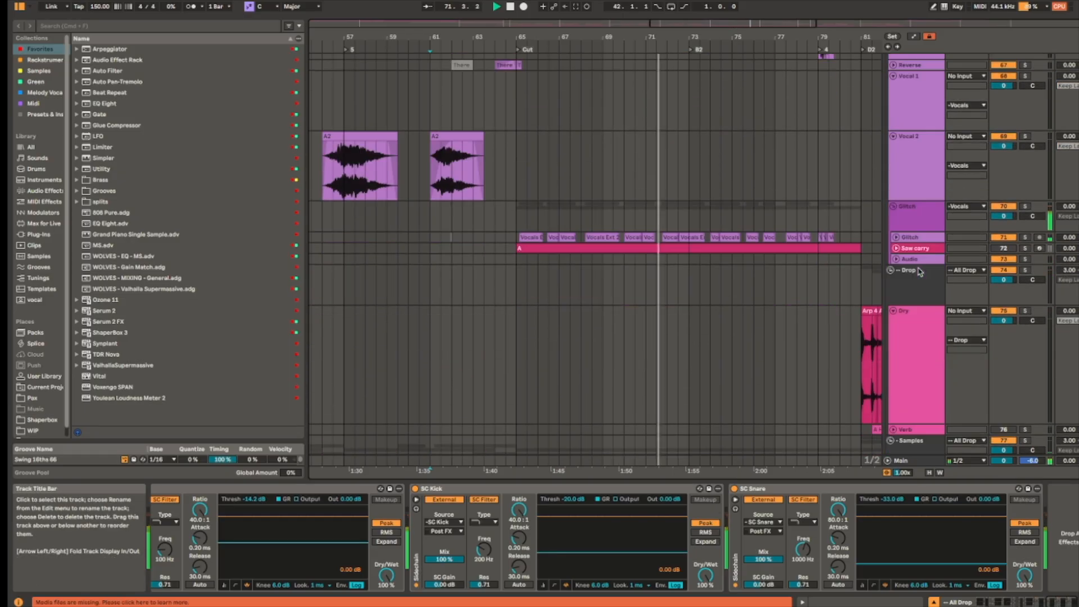
Step: Examine the Glitch group's Vocoder and EQ Eight chain during playback, then stop and set the insert marker at bar 65
{"action": "left_click", "coordinate": [917, 215]}
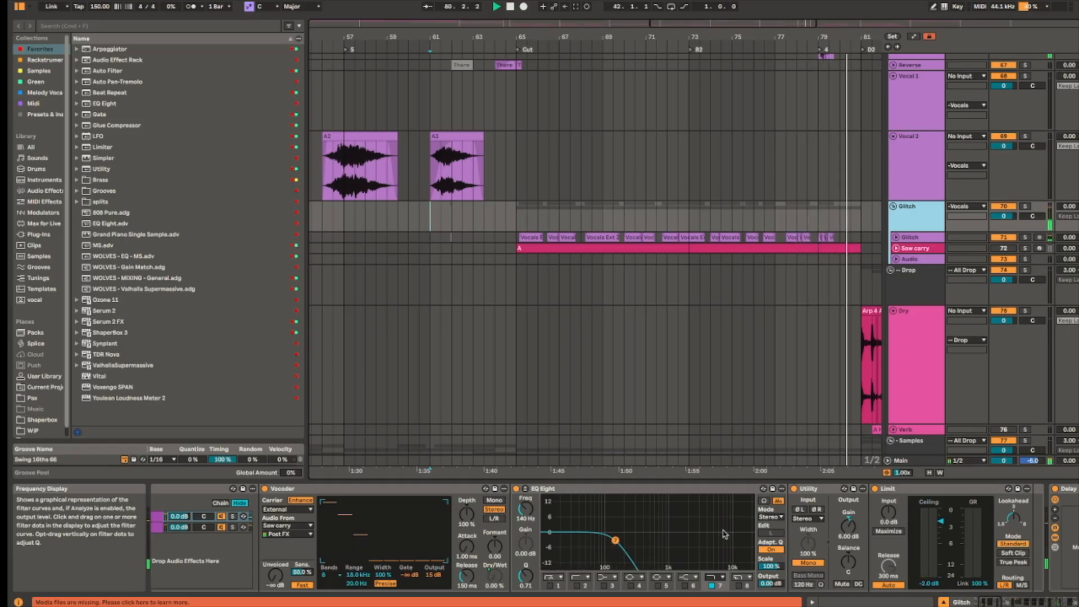
{"action": "key", "text": "space"}
{"action": "left_click", "coordinate": [515, 214]}
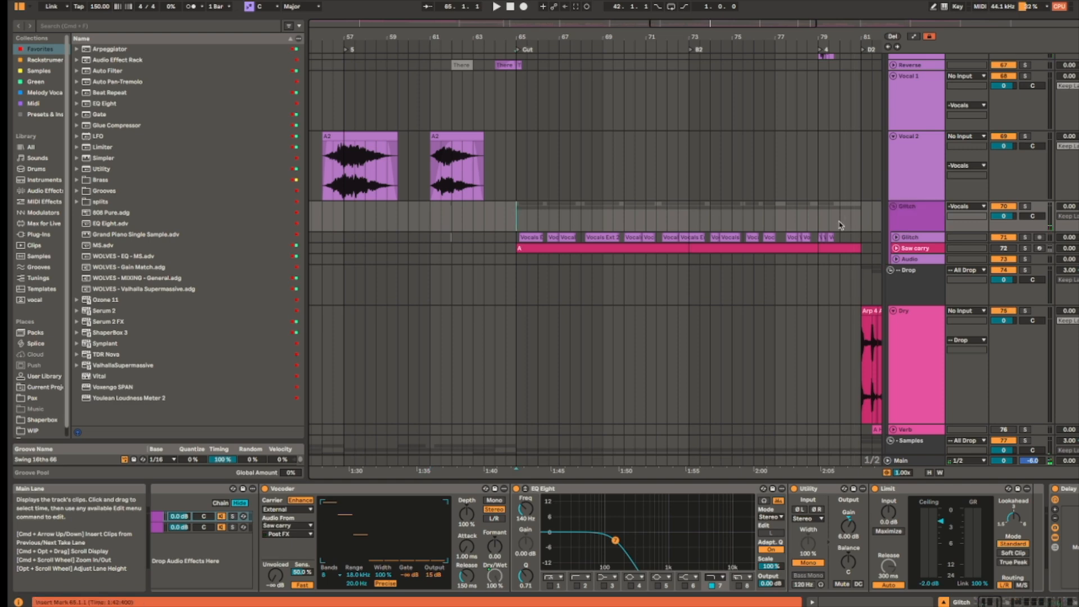
Step: Set the insert marker at bar 65 on the FX group and solo the group
{"action": "scroll", "coordinate": [509, 97], "scroll_direction": "up", "scroll_amount": 15}
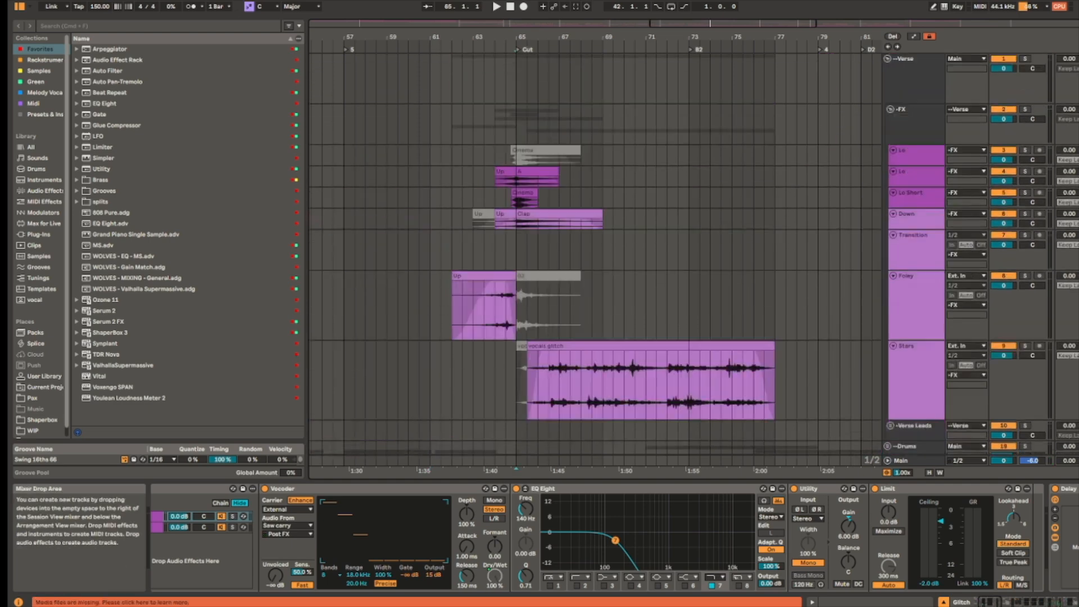
{"action": "left_click", "coordinate": [518, 124]}
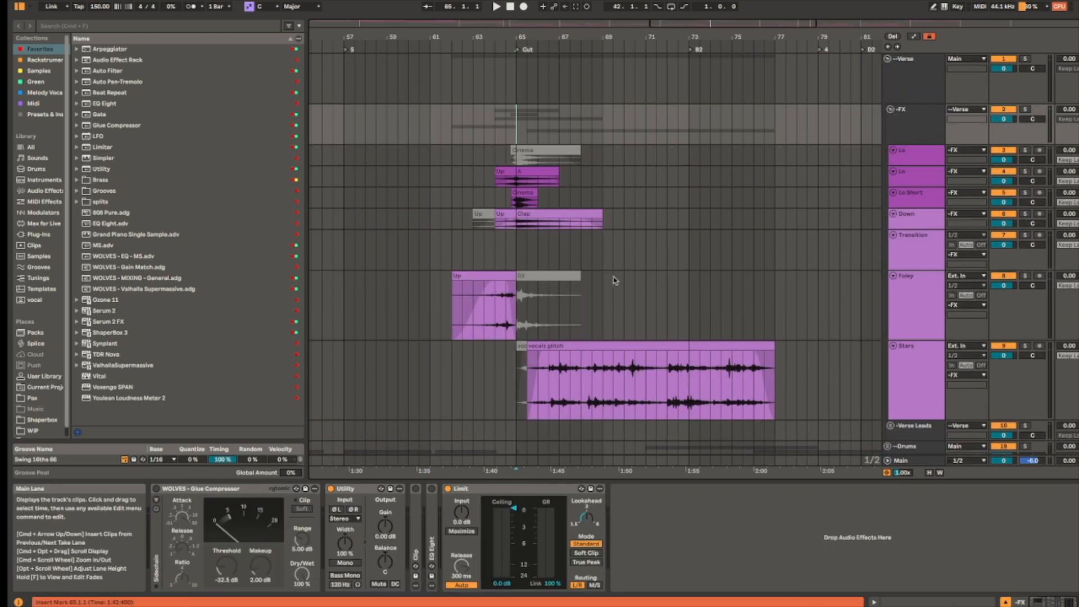
{"action": "scroll", "coordinate": [508, 154], "scroll_direction": "up", "scroll_amount": 5}
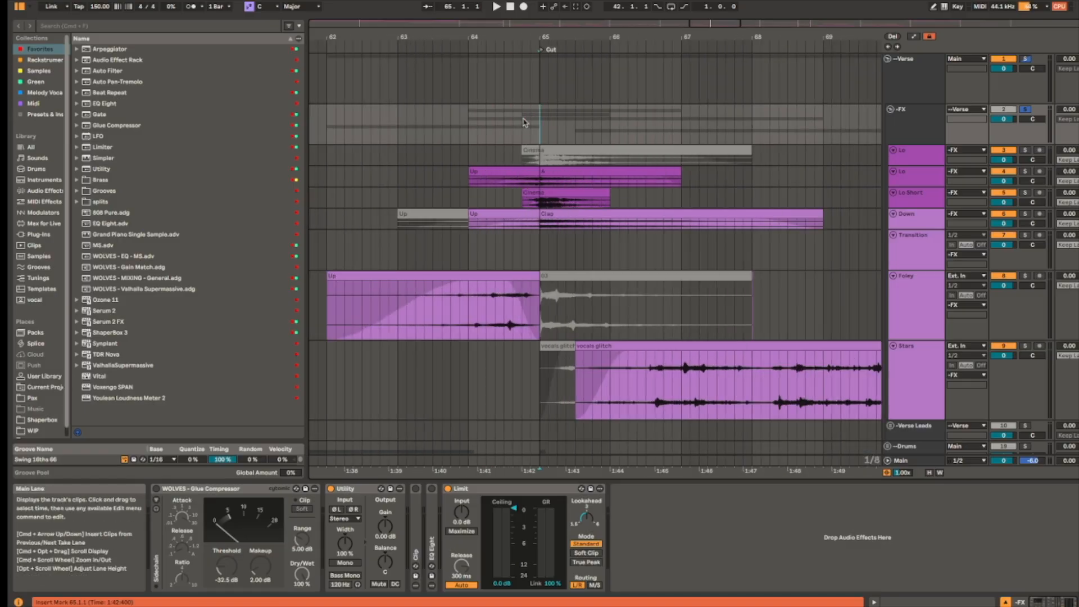
Step: Enlarge the second Lo track in the FX group, select its Up clip at bar 64 and play it soloed
{"action": "scroll", "coordinate": [526, 168], "scroll_direction": "up", "scroll_amount": 5}
{"action": "scroll", "coordinate": [537, 168], "scroll_direction": "up", "scroll_amount": 5}
{"action": "left_click", "coordinate": [537, 173]}
{"action": "left_click", "coordinate": [537, 170]}
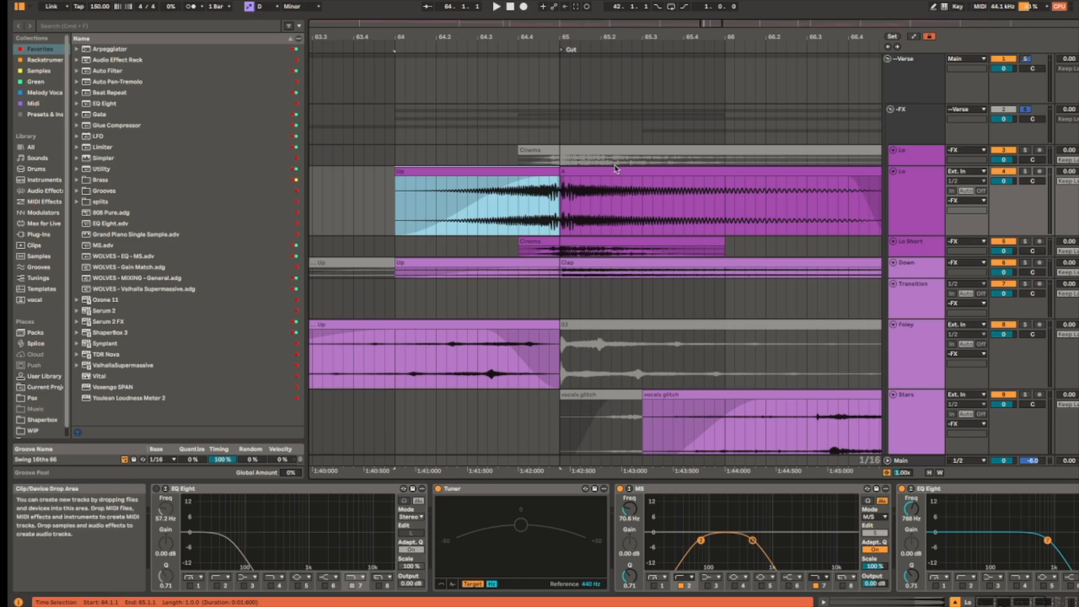
{"action": "key", "text": "space"}
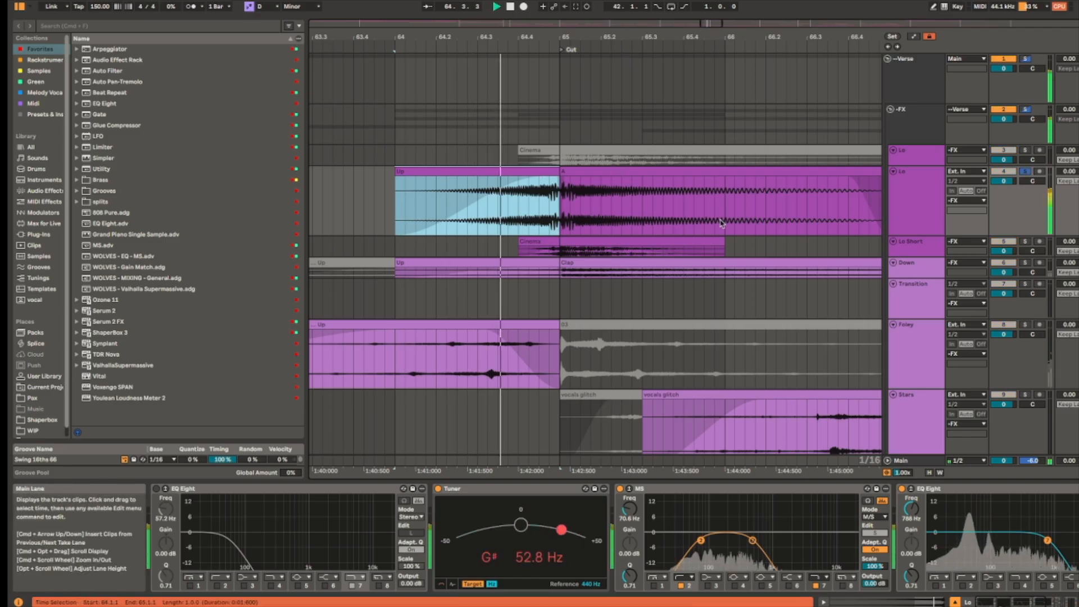
Step: Stop playback, select the Cinema clip on the Lo Short track, unfold the track and play the clip soloed
{"action": "key", "text": "space"}
{"action": "left_click", "coordinate": [603, 242]}
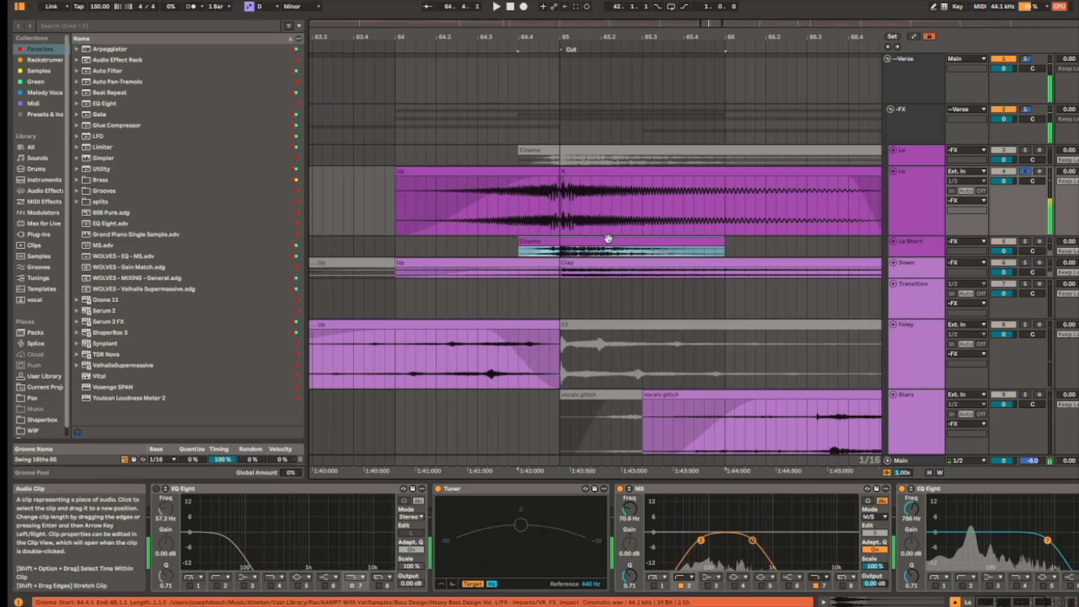
{"action": "key", "text": "u"}
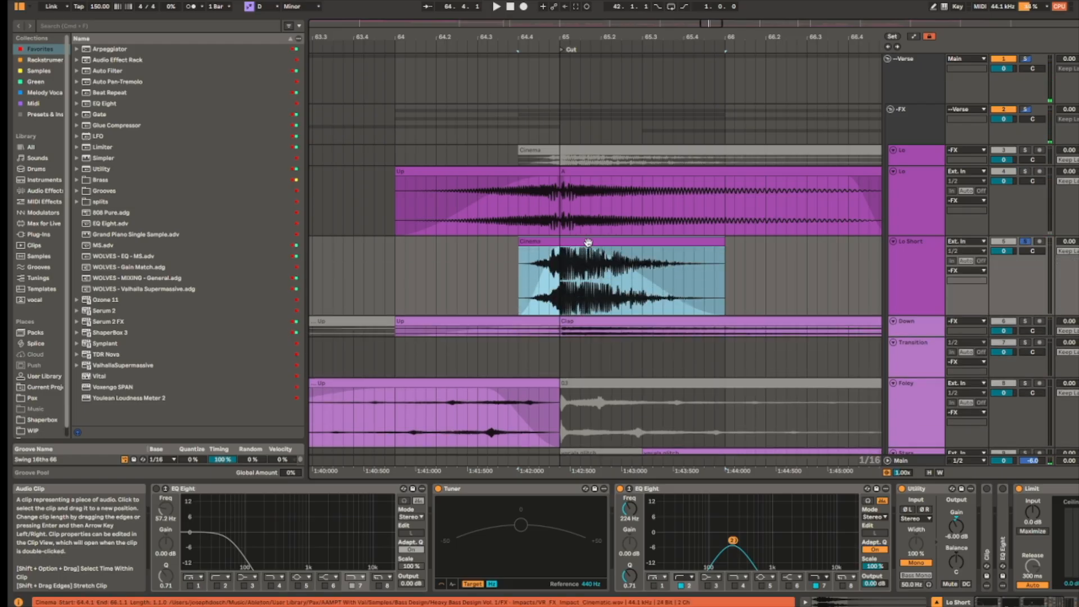
{"action": "key", "text": "space"}
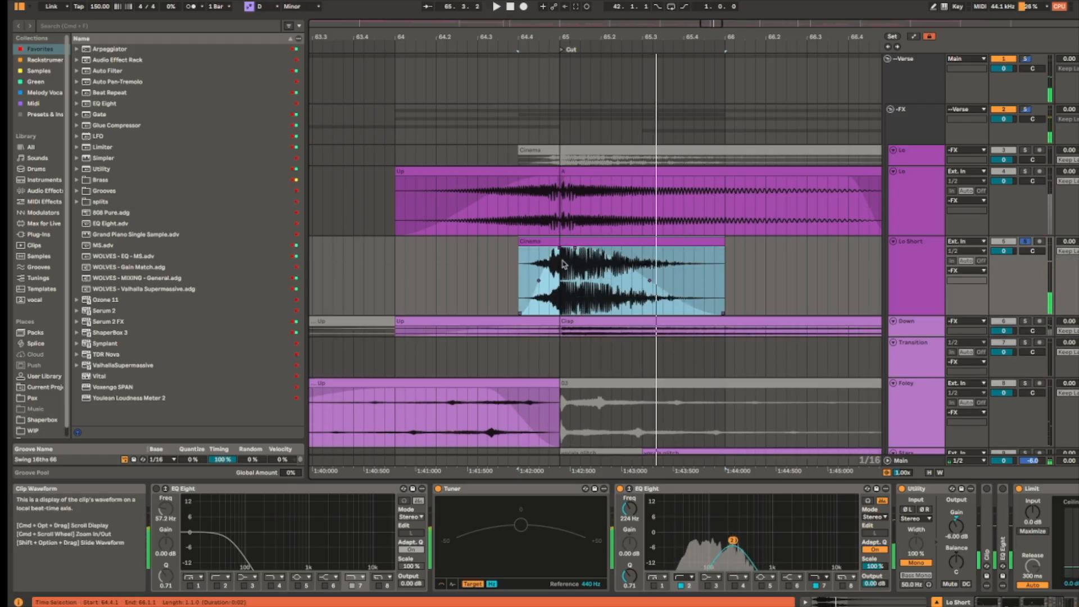
Step: Select the first slice of the Lo Short track's Cinema clip from 65.1.1 to 65.1.2 and play from there
{"action": "scroll", "coordinate": [564, 264], "scroll_direction": "up", "scroll_amount": 4}
{"action": "key", "text": "space"}
{"action": "left_click", "coordinate": [563, 265]}
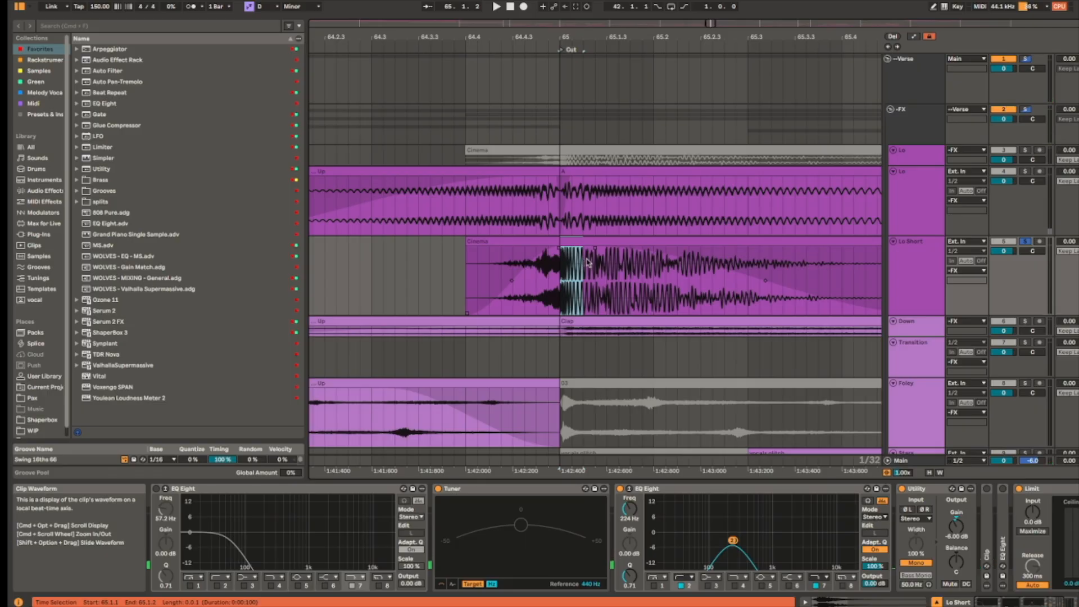
{"action": "key", "text": "space"}
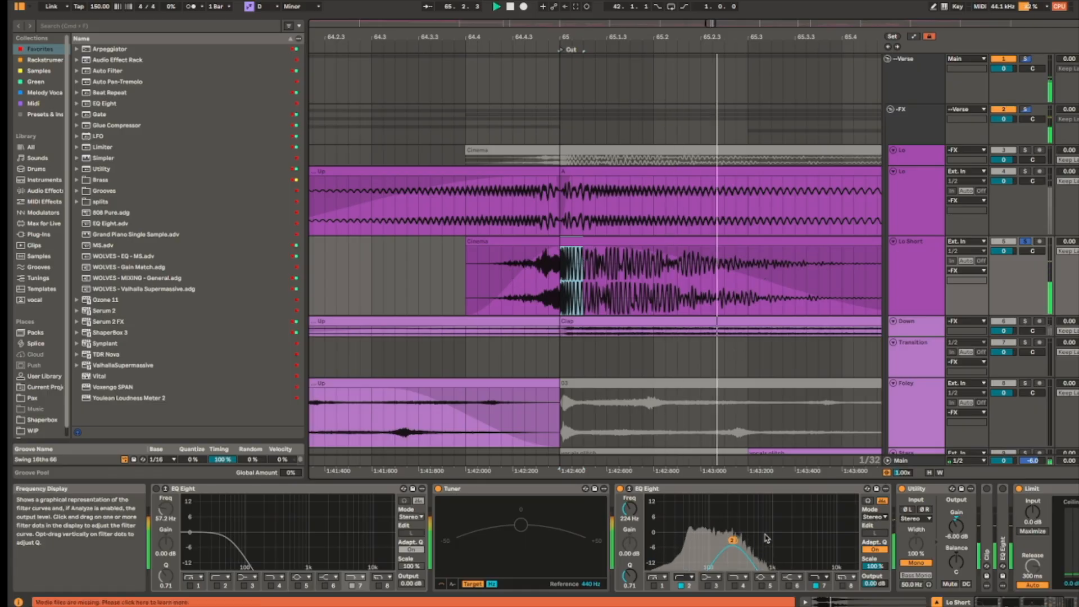
{"action": "scroll", "coordinate": [554, 318], "scroll_direction": "down", "scroll_amount": 1}
{"action": "scroll", "coordinate": [552, 317], "scroll_direction": "down", "scroll_amount": 4}
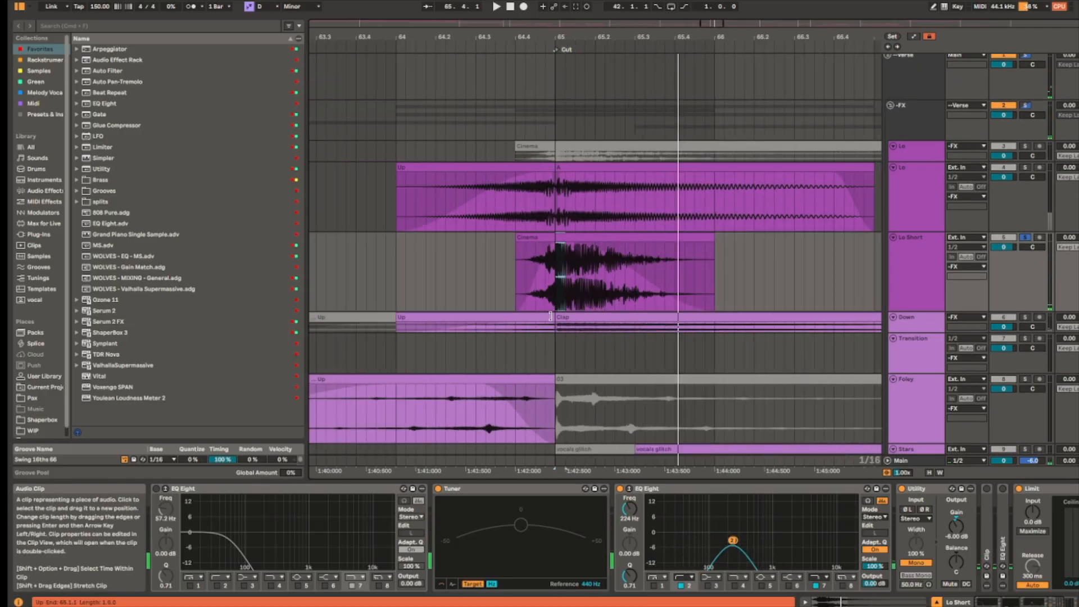
Step: Solo and enlarge the Down track, select its Up clip at bar 64 and play through the transition into the Clap clip
{"action": "left_click", "coordinate": [538, 317]}
{"action": "key", "text": "s"}
{"action": "scroll", "coordinate": [644, 316], "scroll_direction": "up", "scroll_amount": 2}
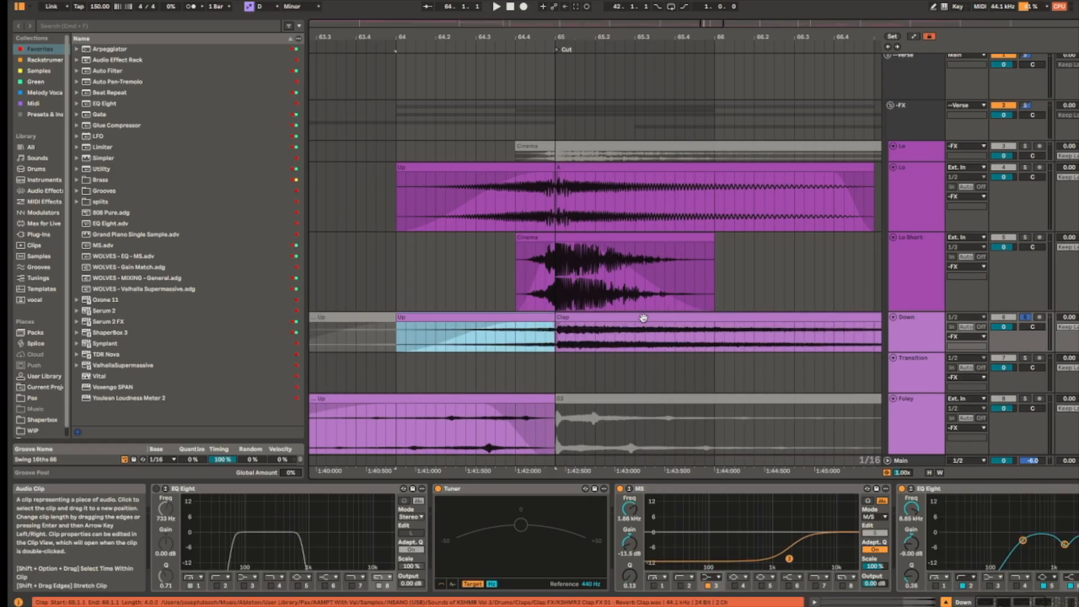
{"action": "key", "text": "space"}
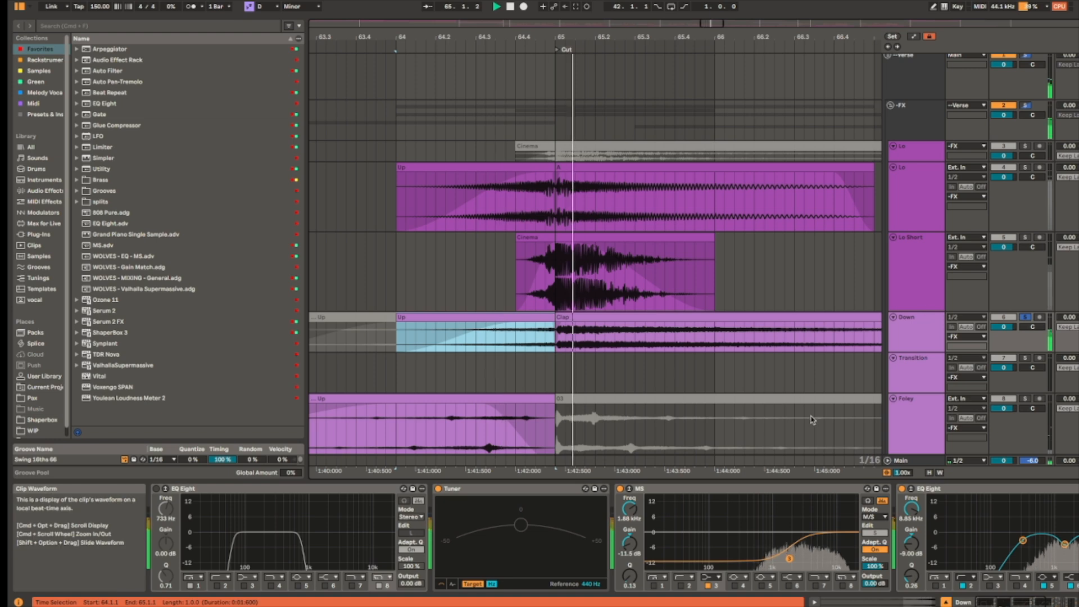
{"action": "key", "text": "space"}
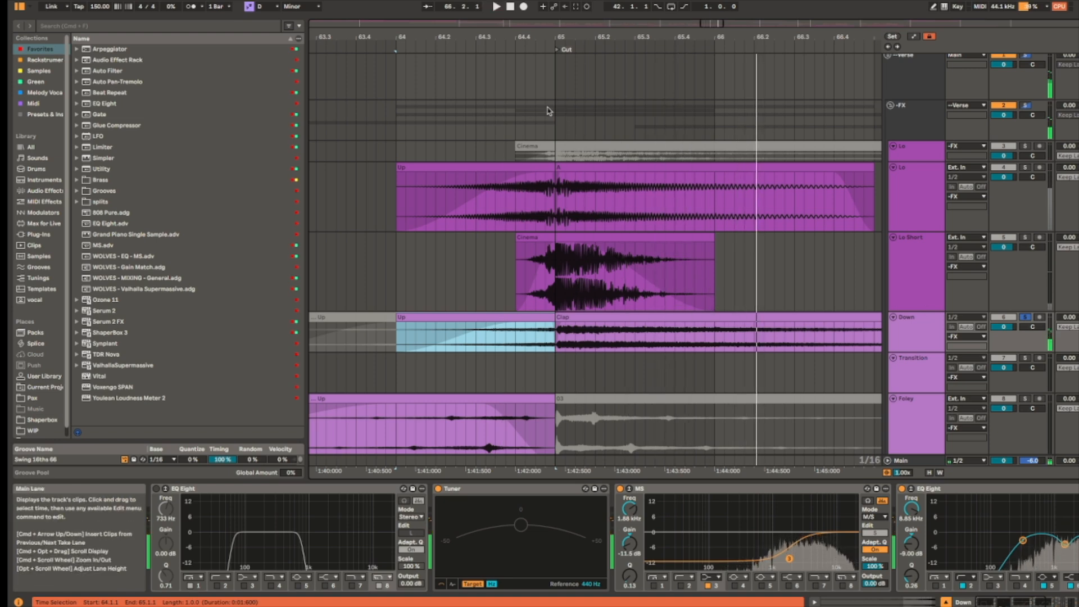
Step: Solo the whole FX group and play it from bar 64
{"action": "left_click", "coordinate": [678, 144]}
{"action": "key", "text": "space"}
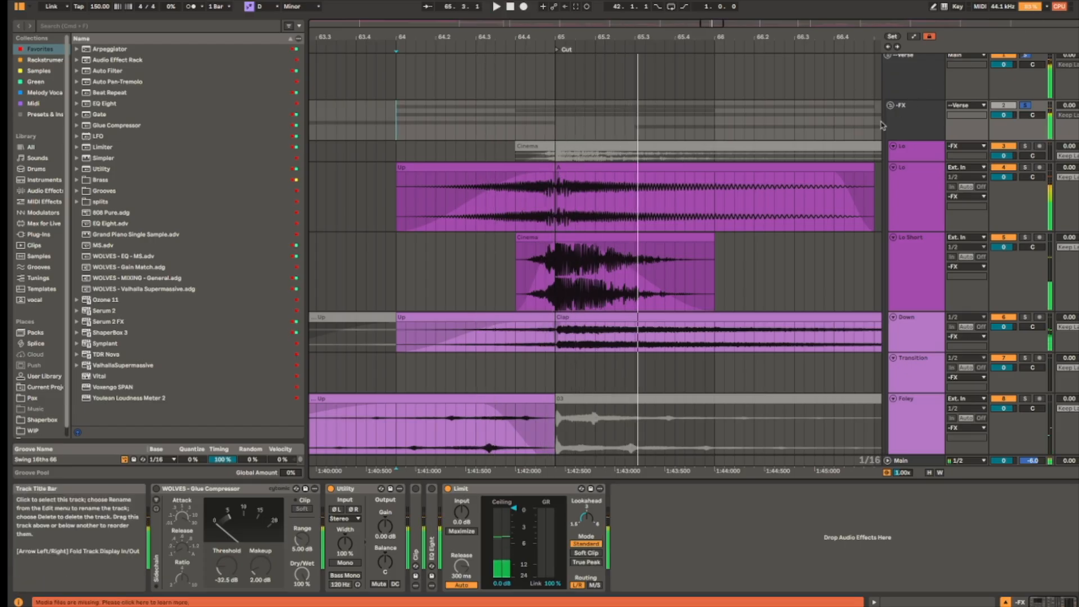
{"action": "key", "text": "space"}
Step: Enlarge the All Drop group and unfold the Drop Bass group to survey the tracks around the Cut
{"action": "scroll", "coordinate": [584, 309], "scroll_direction": "down", "scroll_amount": 8}
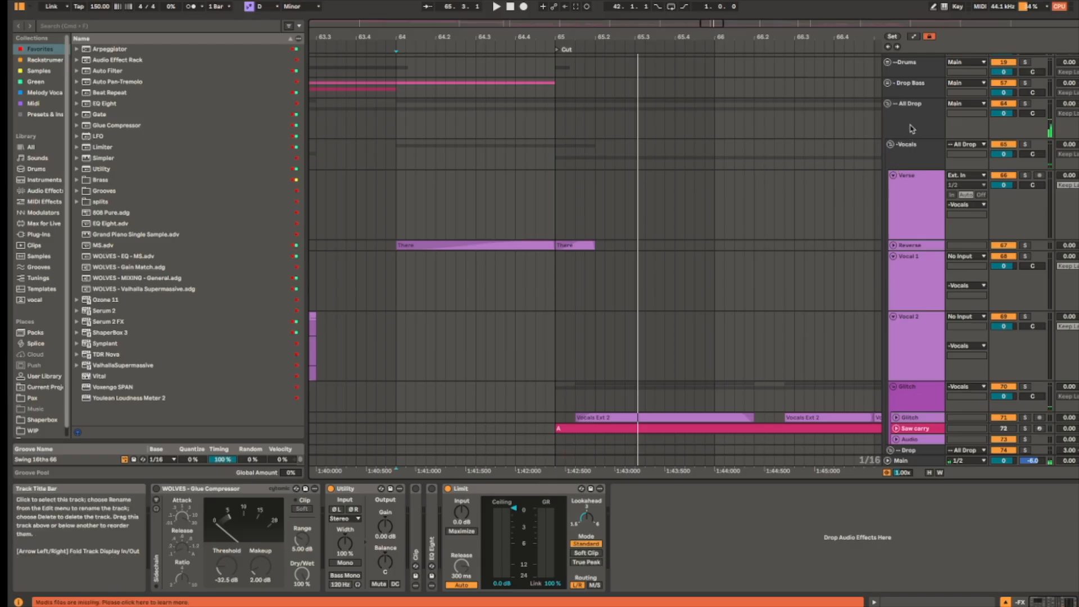
{"action": "left_click_drag", "start_coordinate": [913, 138], "coordinate": [906, 186]}
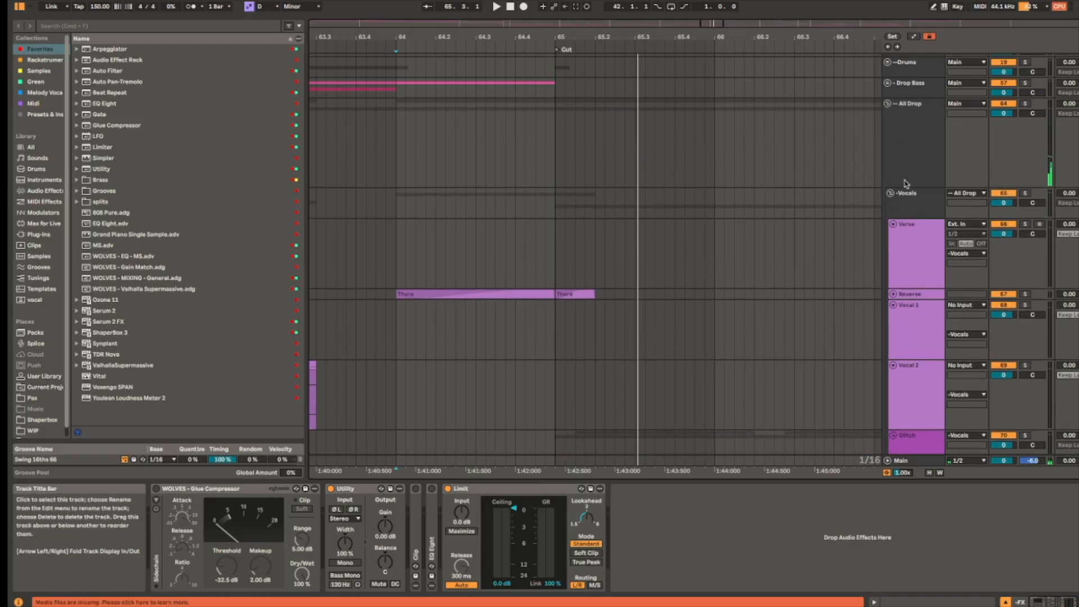
{"action": "left_click", "coordinate": [920, 85]}
{"action": "scroll", "coordinate": [651, 245], "scroll_direction": "down", "scroll_amount": 10}
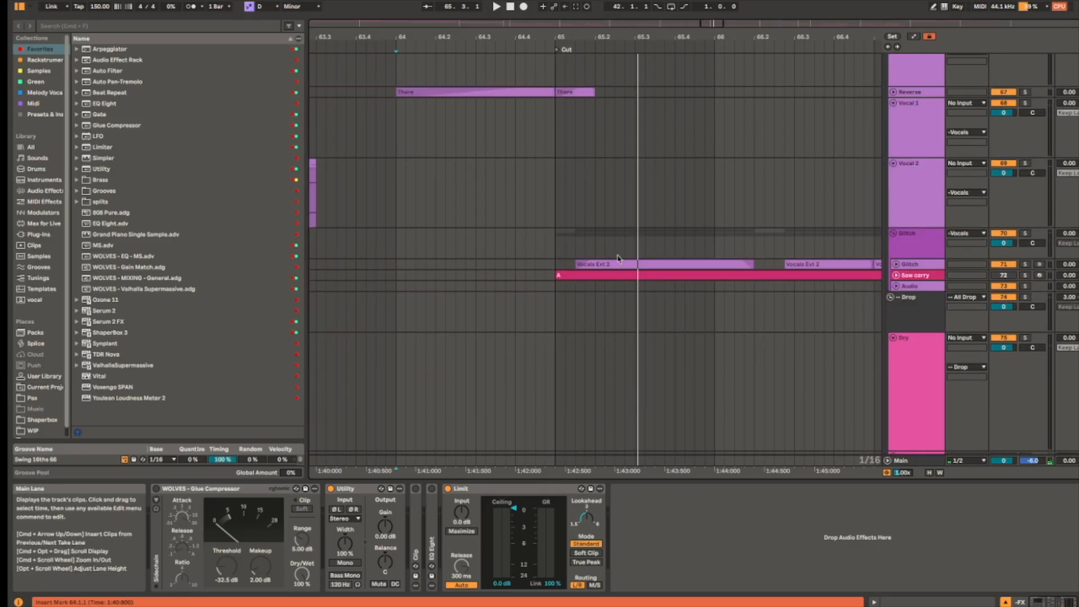
{"action": "scroll", "coordinate": [660, 239], "scroll_direction": "up", "scroll_amount": 10}
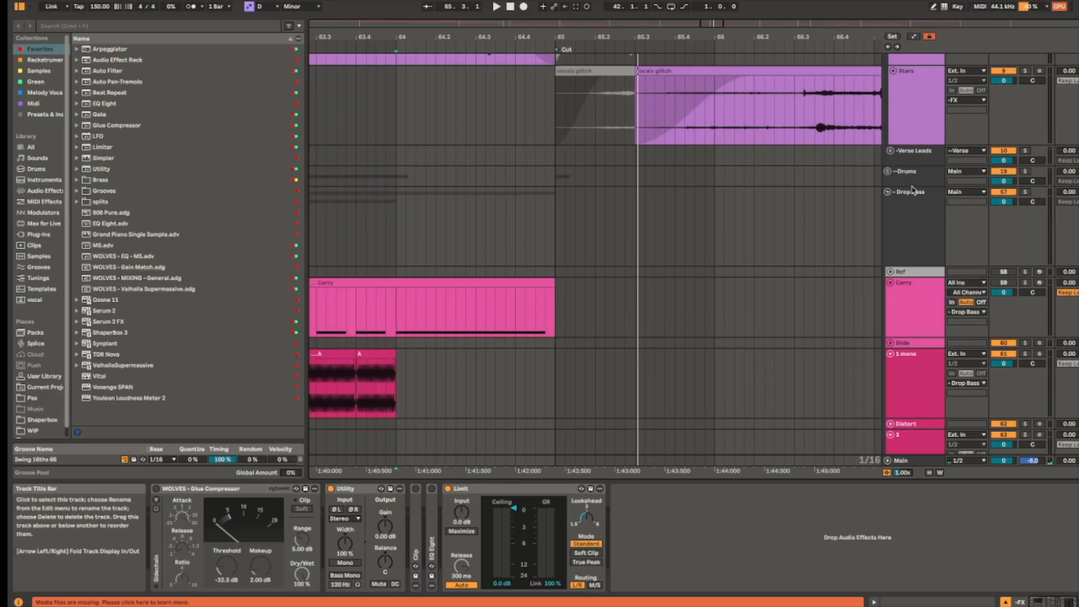
Step: Unfold the Drums group, play the SC Kick track's hit at the Cut from 64.4.1, and return to the vocal Glitch tracks
{"action": "left_click", "coordinate": [916, 178]}
{"action": "double_click", "coordinate": [917, 179]}
{"action": "scroll", "coordinate": [731, 279], "scroll_direction": "down", "scroll_amount": 15}
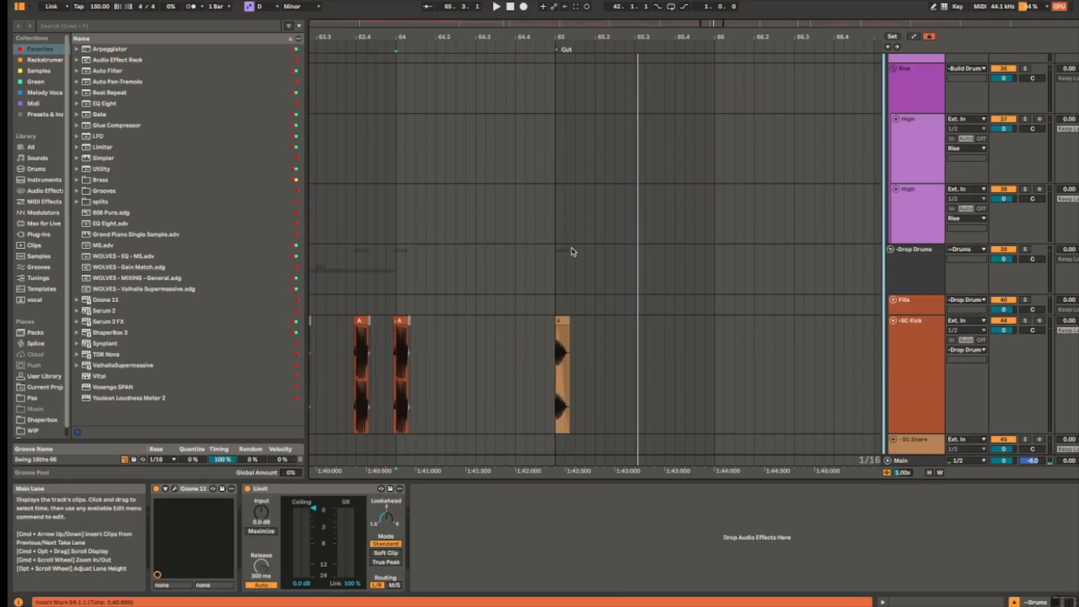
{"action": "left_click", "coordinate": [558, 191]}
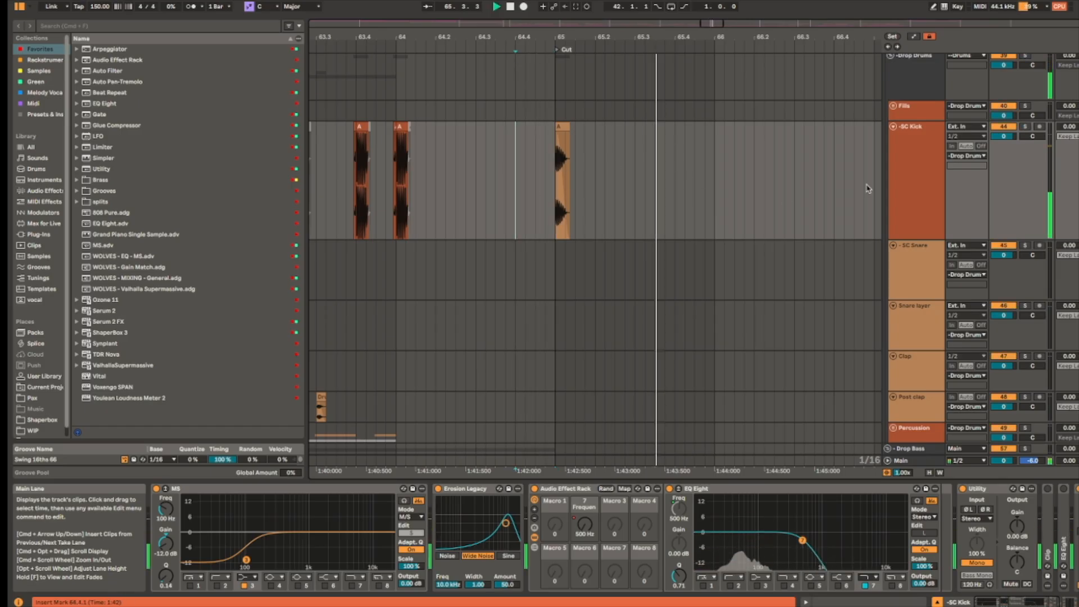
{"action": "scroll", "coordinate": [701, 290], "scroll_direction": "down", "scroll_amount": 5}
{"action": "scroll", "coordinate": [700, 290], "scroll_direction": "down", "scroll_amount": 10}
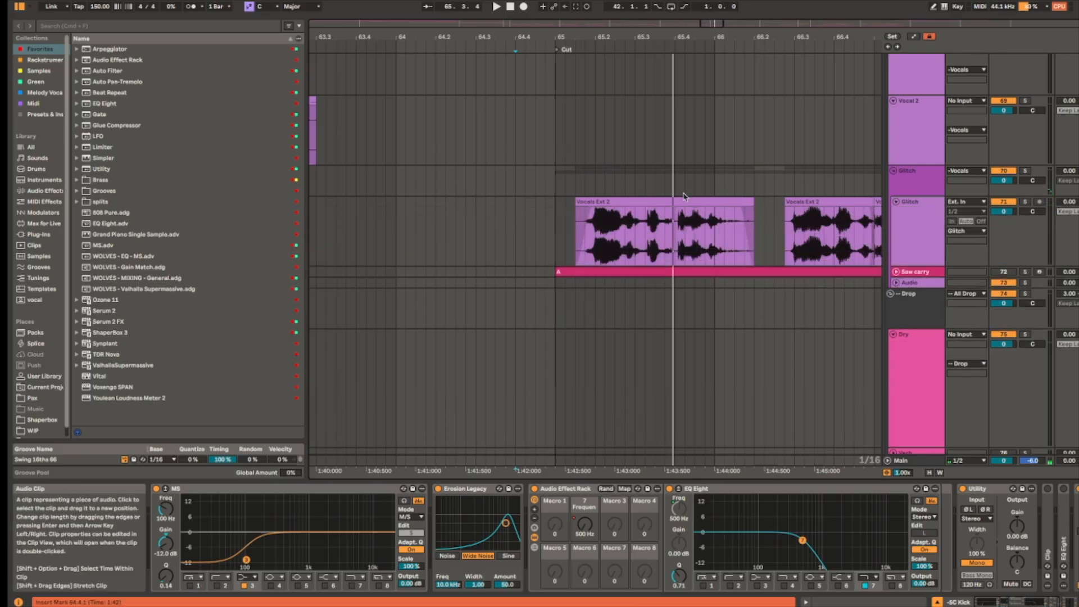
Step: Solo the vocal Glitch group at bar 65 and examine the effect chains of its Vocals Ext 2 track and the group
{"action": "left_click", "coordinate": [556, 184]}
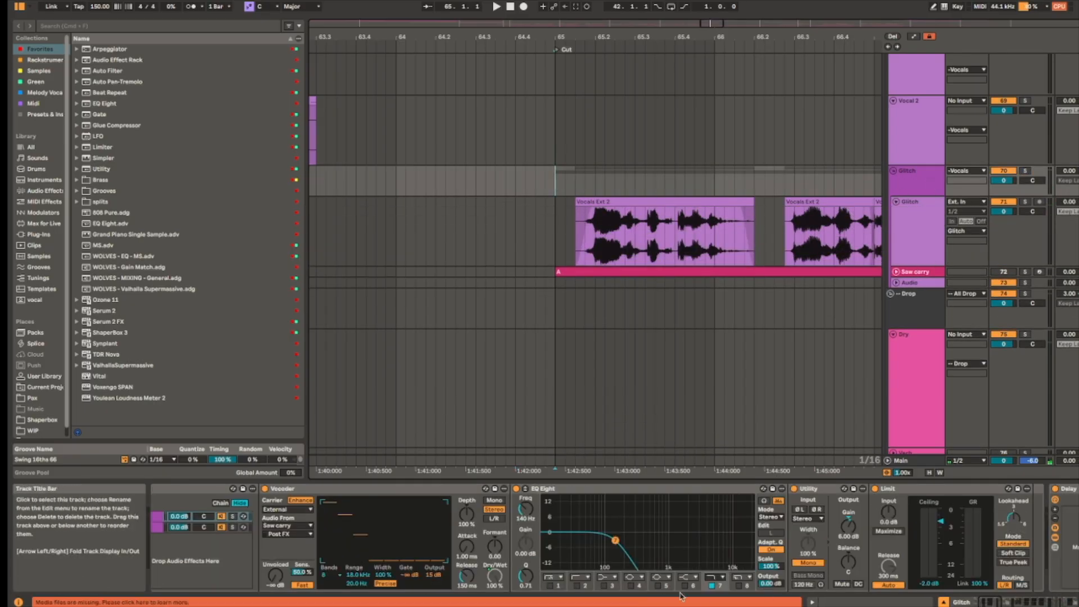
{"action": "left_click", "coordinate": [1025, 171]}
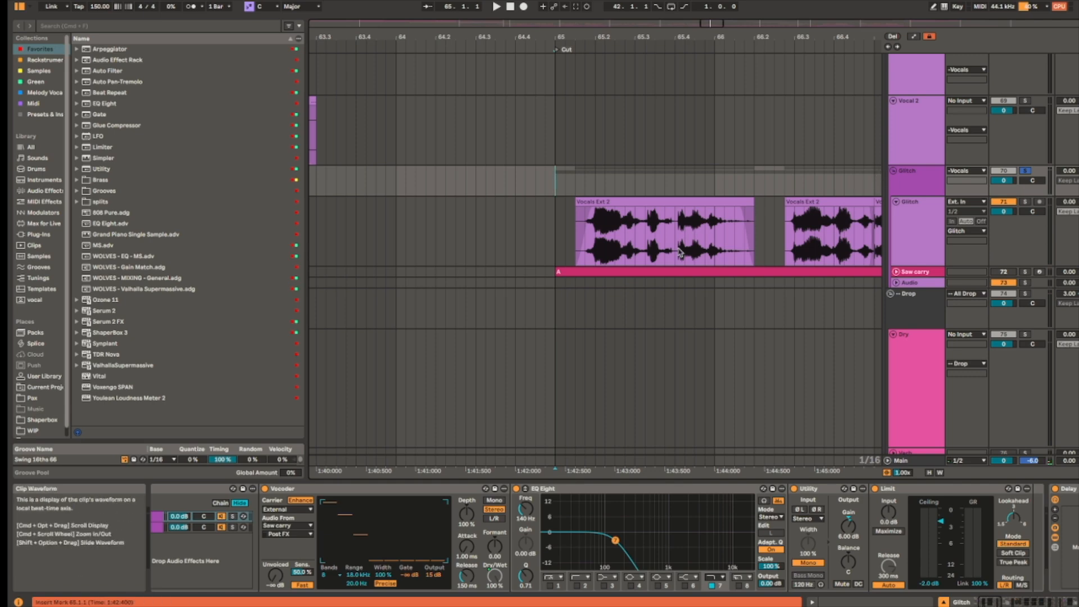
{"action": "left_click", "coordinate": [613, 204]}
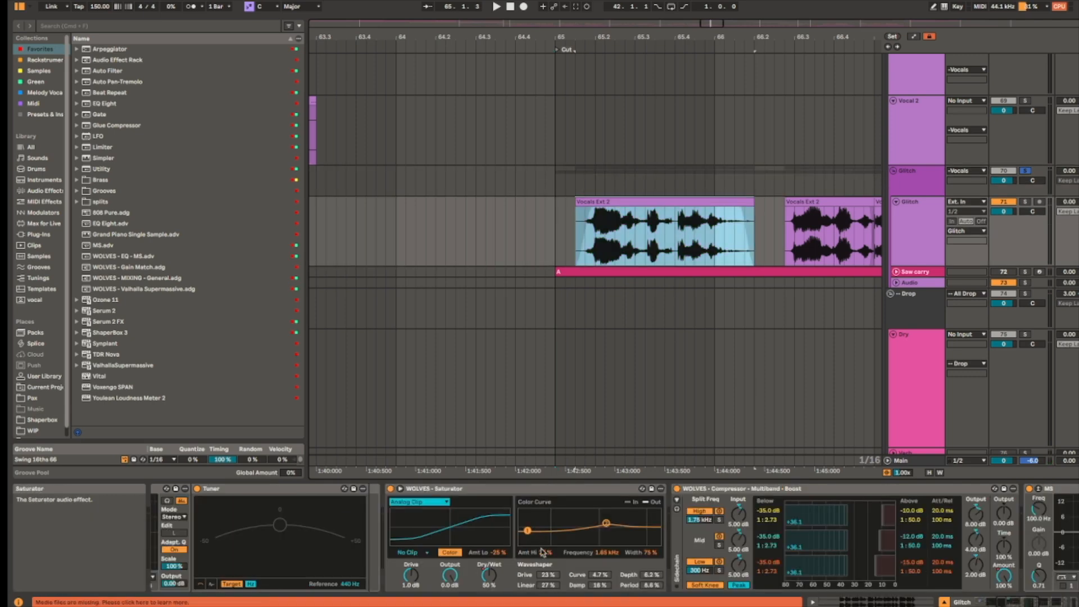
{"action": "key", "text": "Up"}
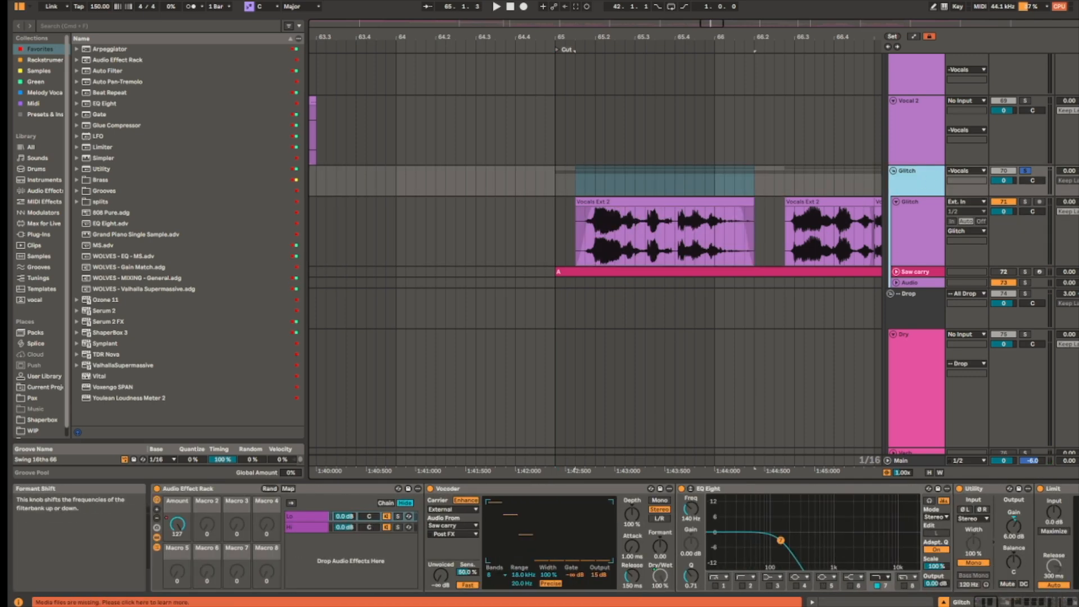
{"action": "left_click", "coordinate": [557, 171]}
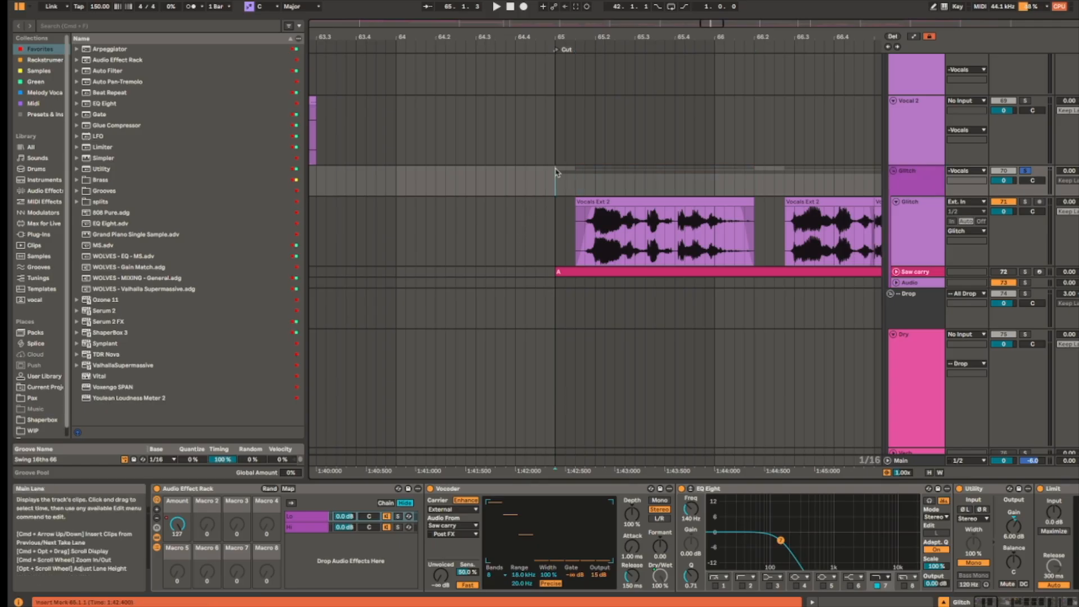
Step: Play the Hi chain of the Glitch group's Audio Effect Rack soloed, and solo the Lo chain with its Vocoder selected
{"action": "left_click", "coordinate": [309, 516]}
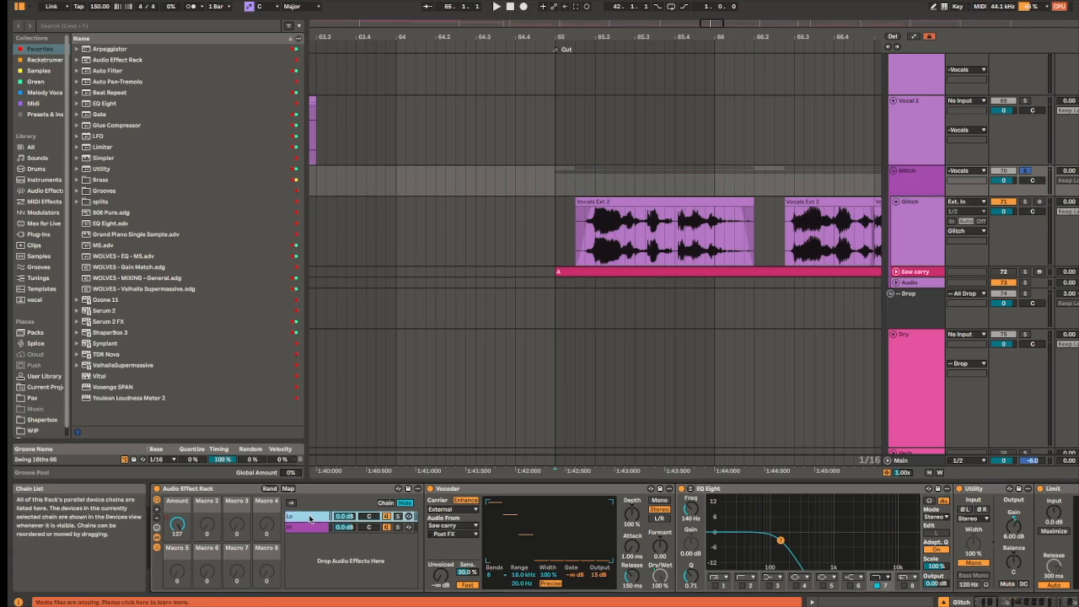
{"action": "left_click", "coordinate": [410, 526]}
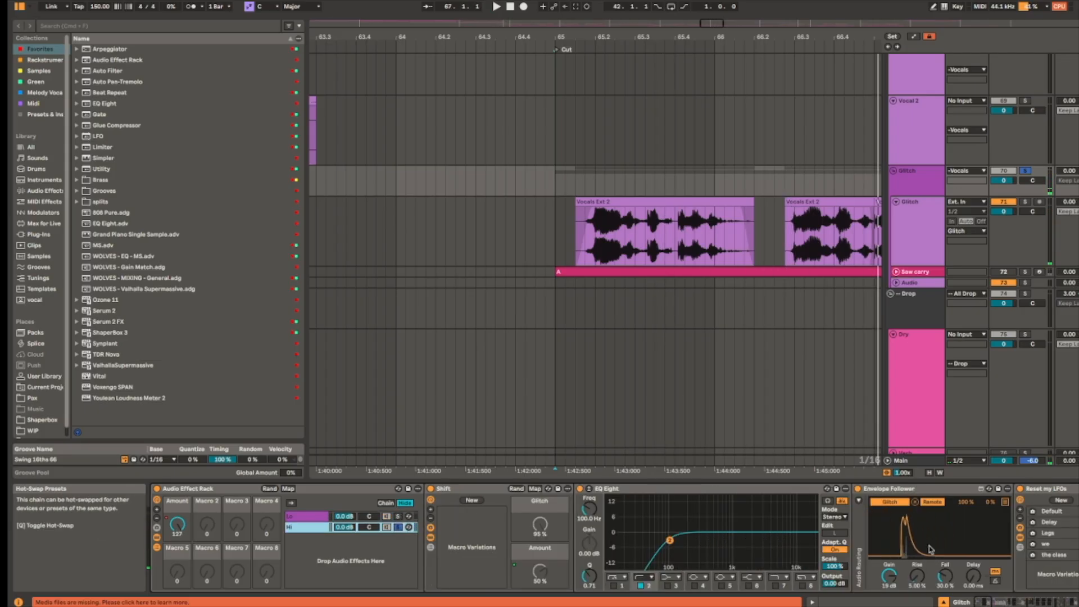
{"action": "key", "text": "space"}
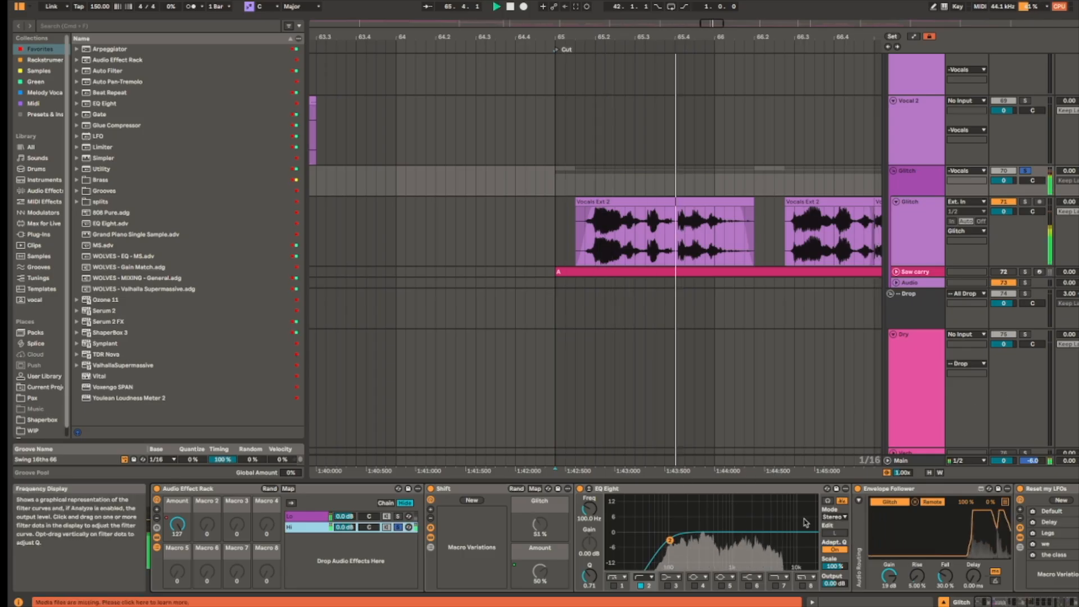
{"action": "key", "text": "space"}
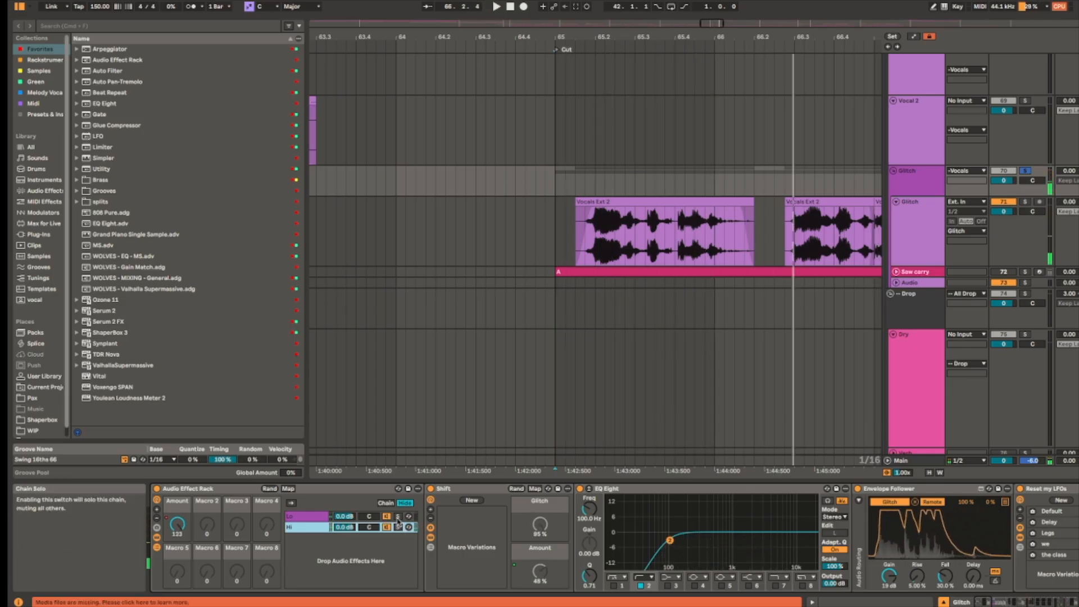
{"action": "left_click", "coordinate": [398, 516]}
{"action": "left_click", "coordinate": [539, 488]}
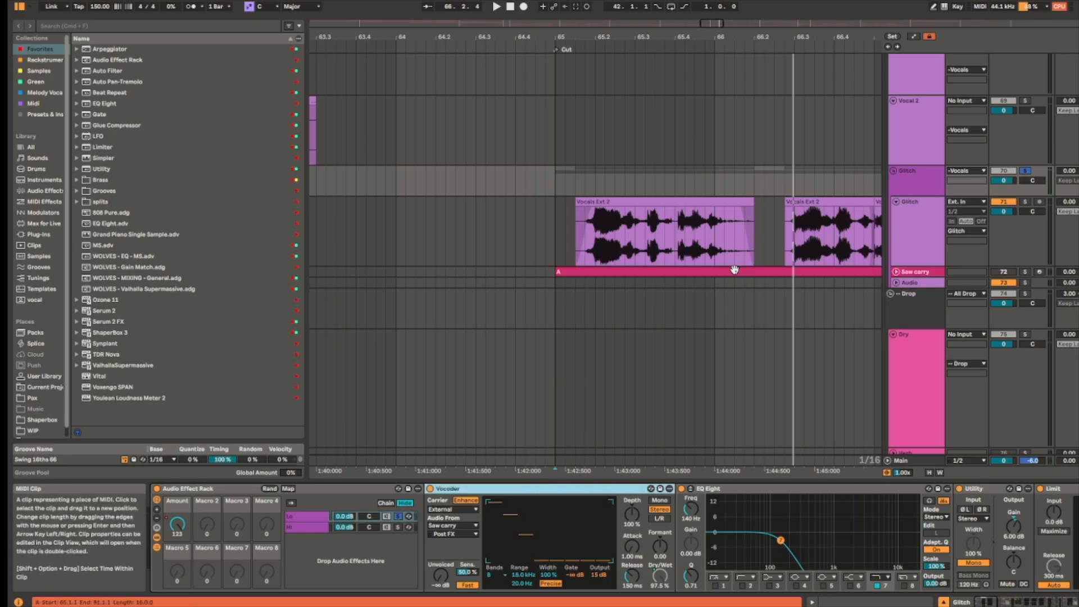
Step: Unfold and solo the Saw carry track, select its A clip at bar 65 and examine its effect chain during playback
{"action": "scroll", "coordinate": [734, 270], "scroll_direction": "up", "scroll_amount": 2}
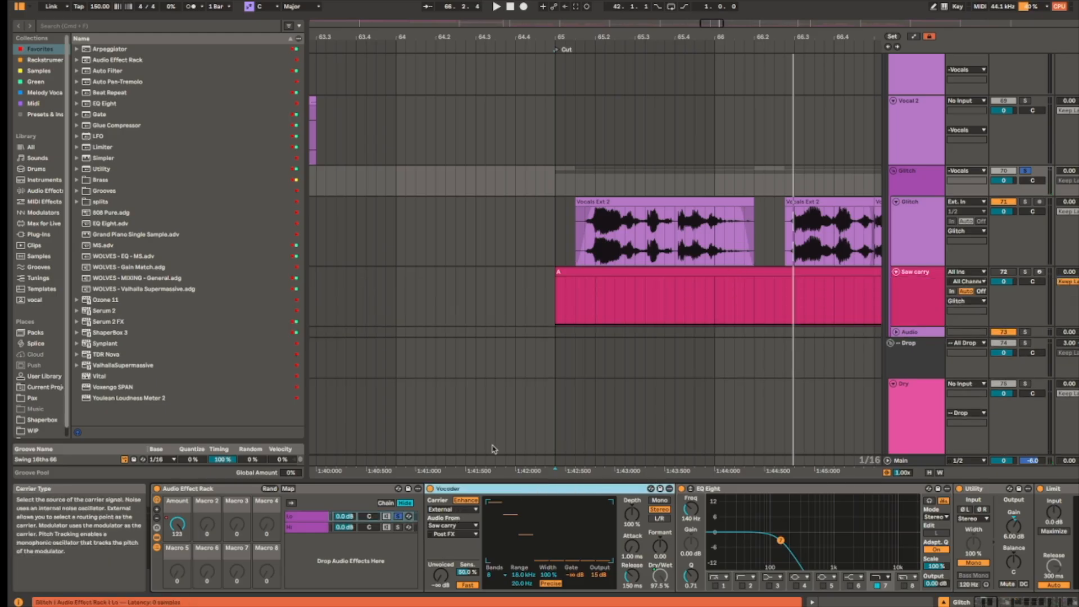
{"action": "left_click", "coordinate": [632, 269]}
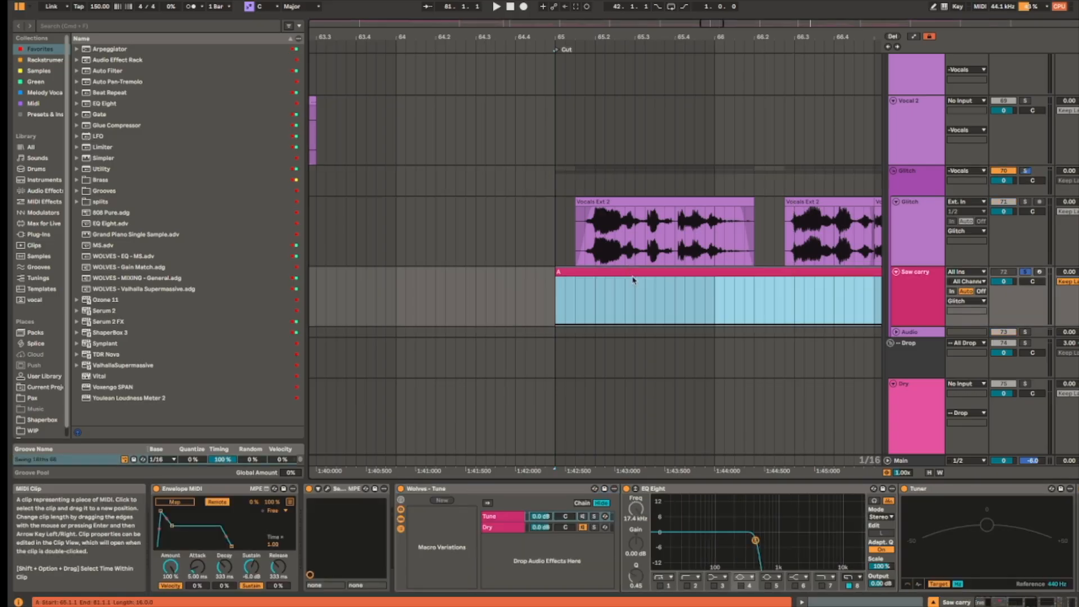
{"action": "key", "text": "space"}
{"action": "scroll", "coordinate": [856, 527], "scroll_direction": "right", "scroll_amount": 6}
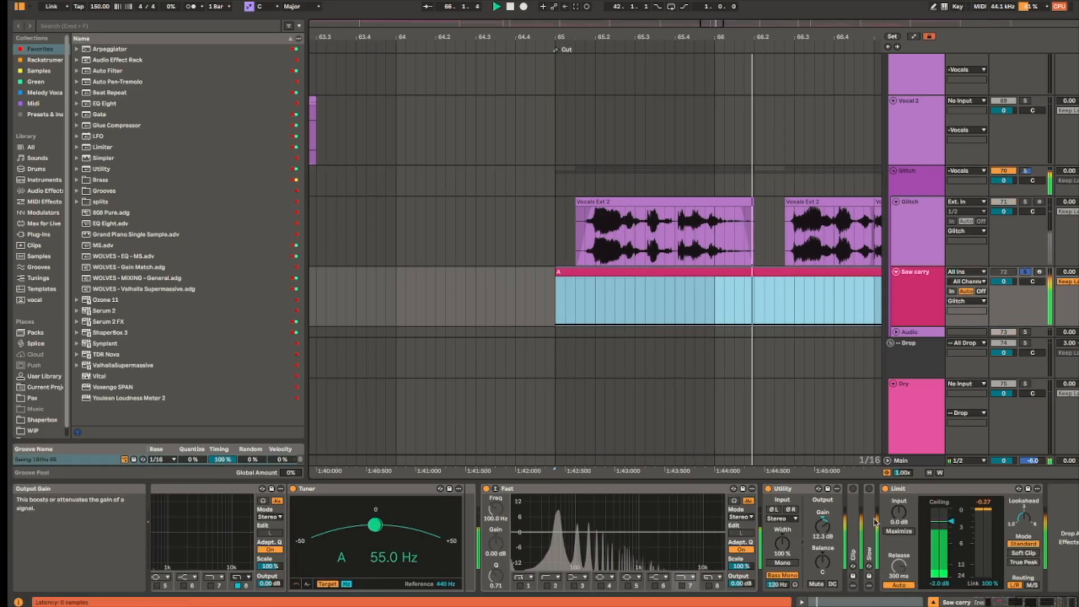
{"action": "left_click", "coordinate": [919, 283]}
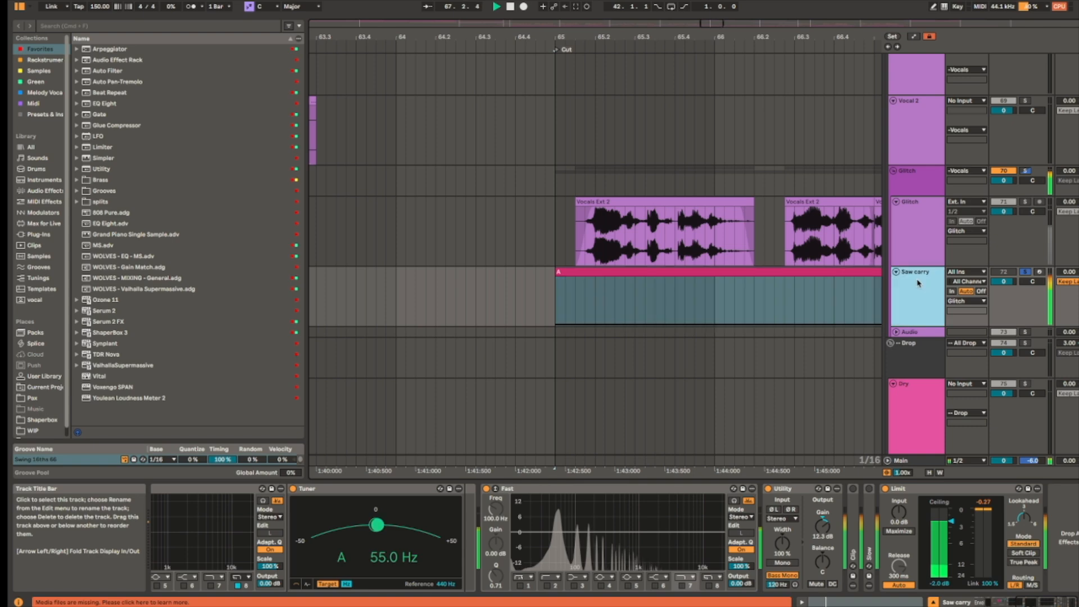
{"action": "left_click", "coordinate": [612, 270]}
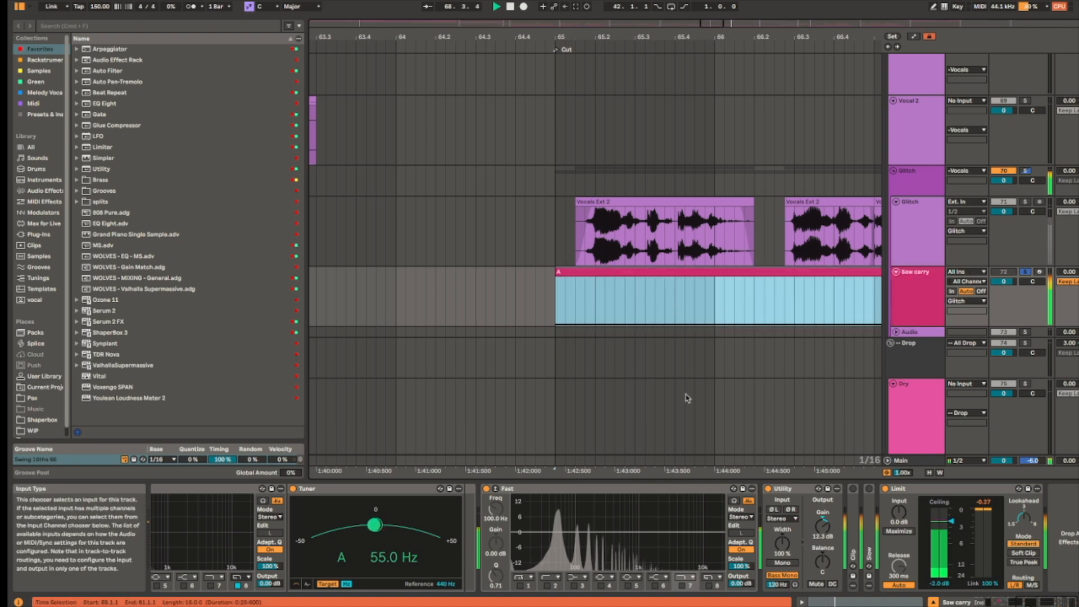
{"action": "key", "text": "shift+Tab"}
{"action": "key", "text": "shift+Tab"}
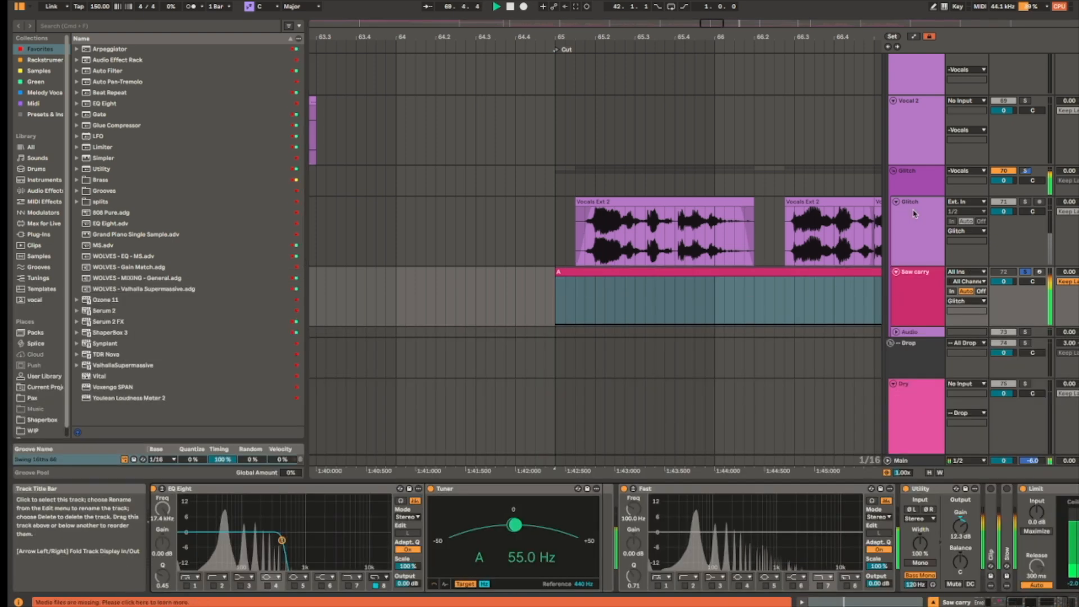
Step: Play the soloed Glitch group from bar 65 and select the Vocoder in its Lo chain
{"action": "left_click", "coordinate": [558, 179]}
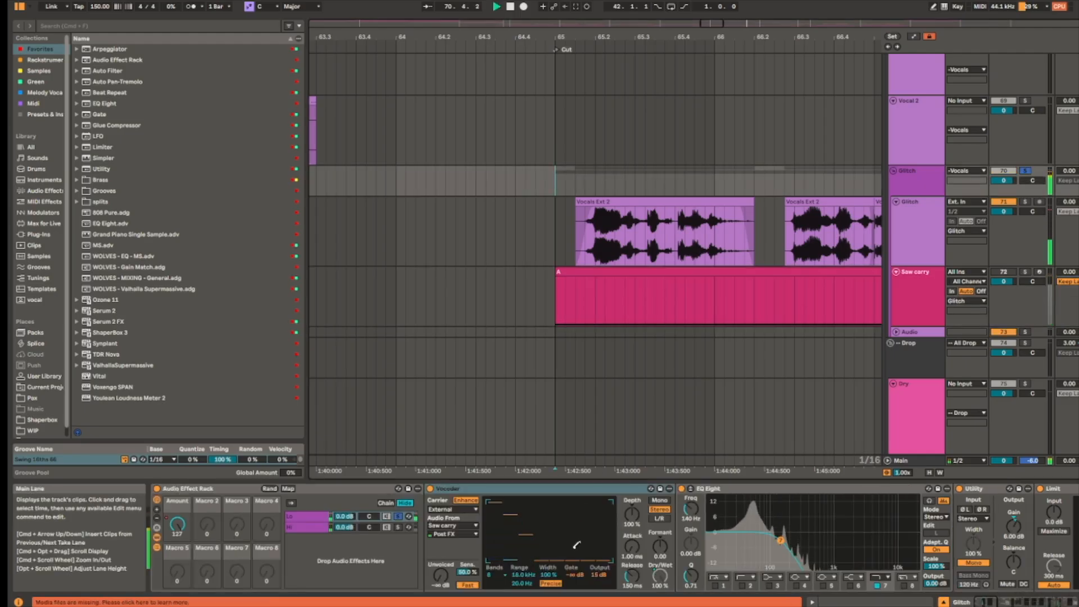
{"action": "left_click", "coordinate": [533, 492]}
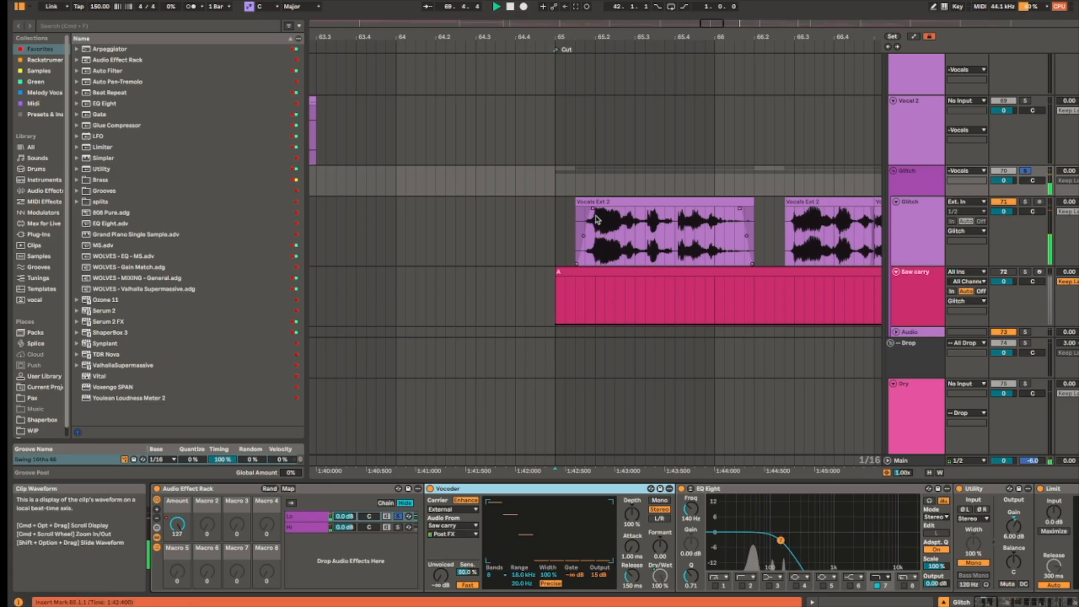
Step: Examine the waveform of the first Vocals Ext 2 clip around beat 65.2, marking its loud opening syllable
{"action": "scroll", "coordinate": [600, 225], "scroll_direction": "up", "scroll_amount": 3}
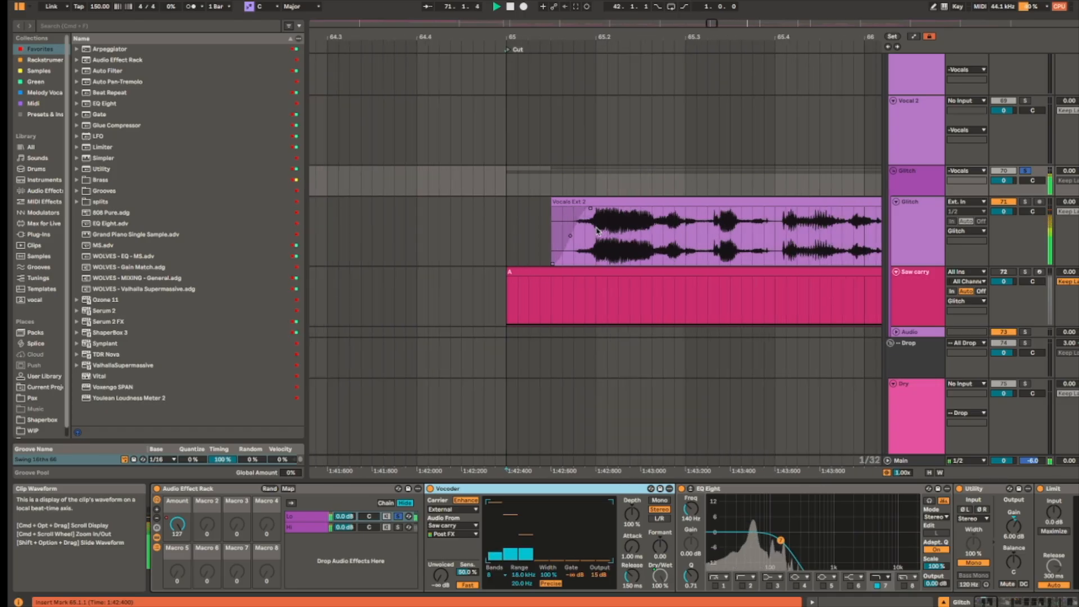
{"action": "left_click", "coordinate": [597, 230]}
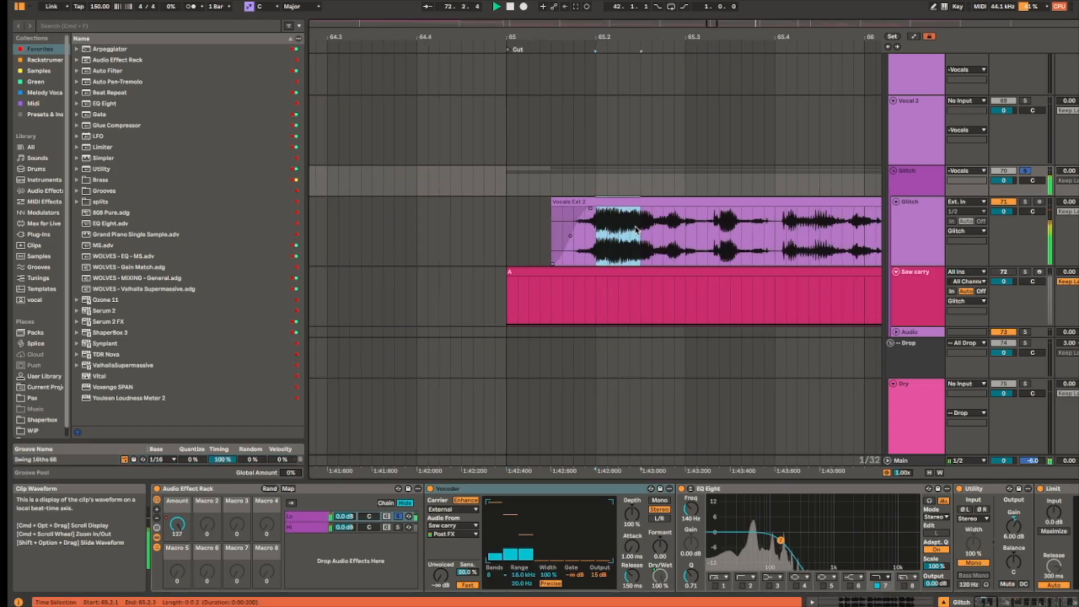
{"action": "left_click_drag", "start_coordinate": [636, 229], "coordinate": [636, 229]}
{"action": "left_click", "coordinate": [598, 228]}
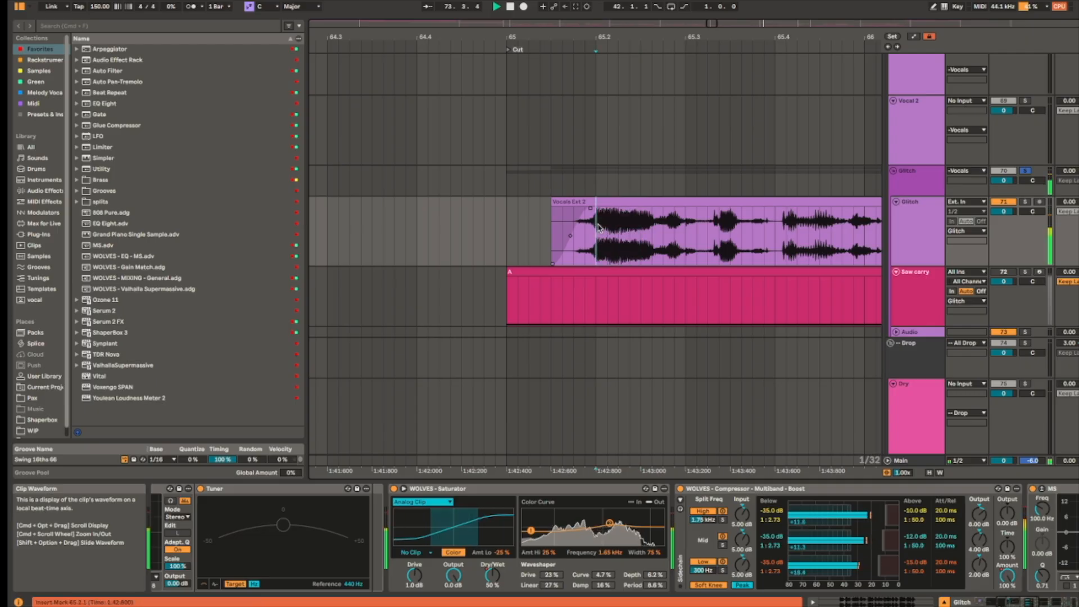
Step: Play the Glitch group's Lo chain from bar 65 while trying the Utility output gain at 33.3 dB
{"action": "left_click", "coordinate": [505, 171]}
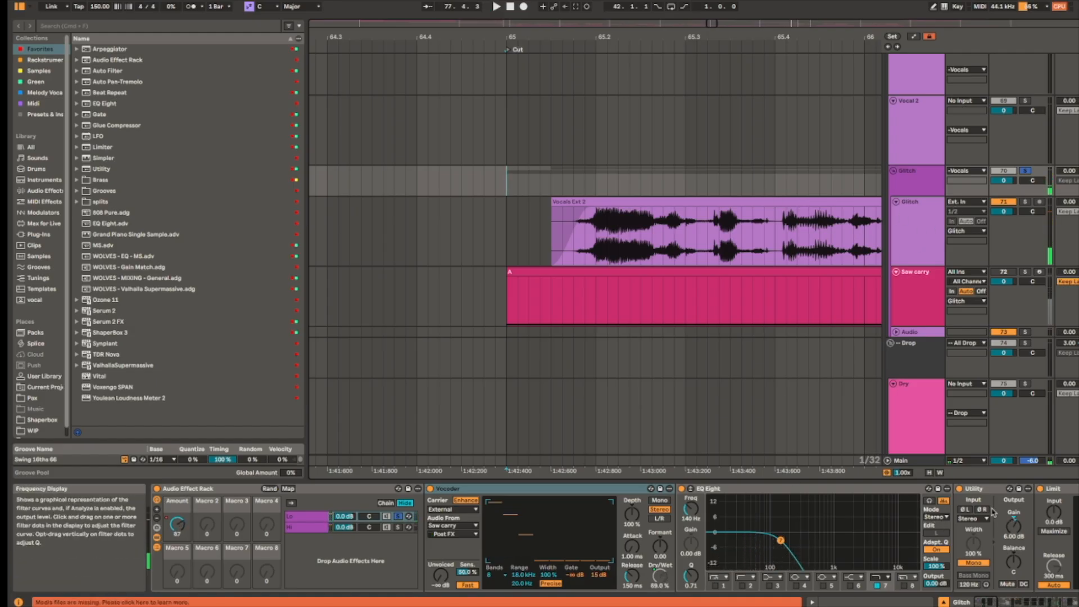
{"action": "left_click_drag", "start_coordinate": [1015, 526], "coordinate": [1015, 521]}
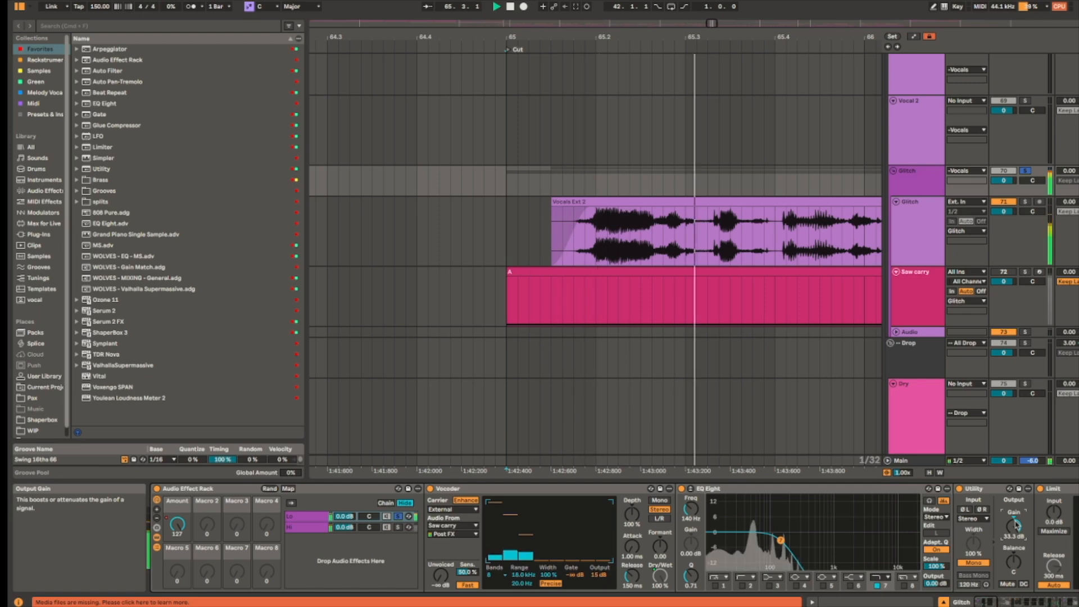
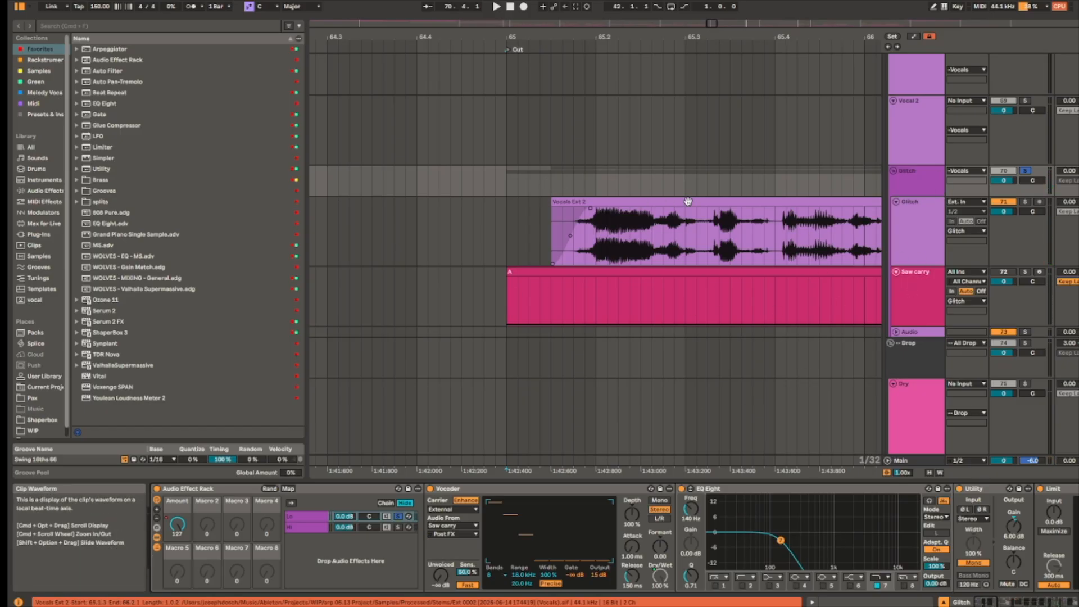
{"action": "left_click", "coordinate": [510, 173]}
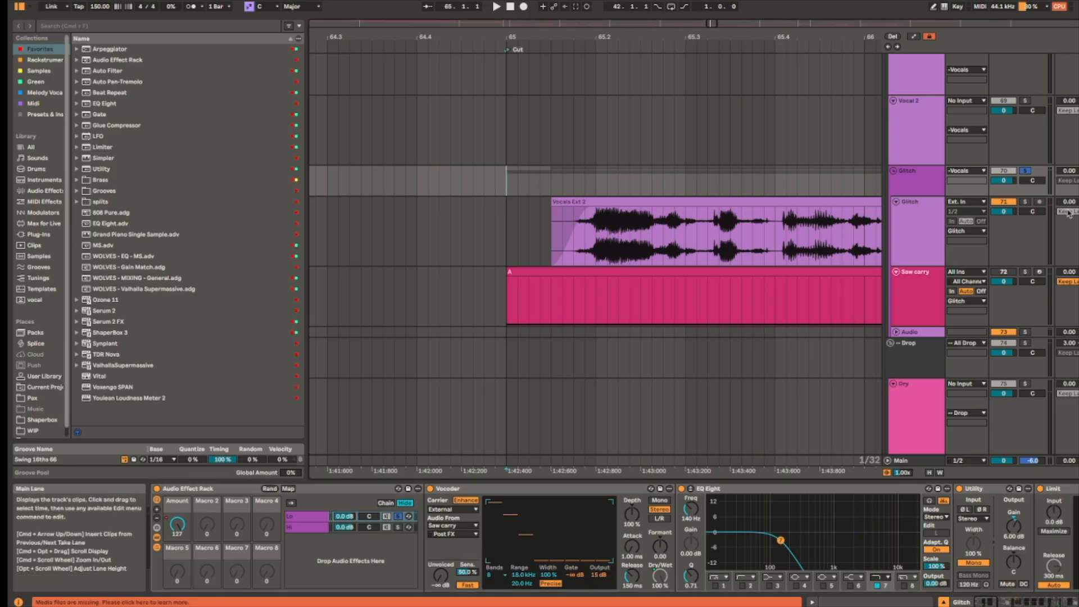
Step: Solo the rack's Hi chain, toggle the Shift rack's device display, and select its Reset my LFOs rack and Shifter
{"action": "left_click", "coordinate": [399, 528]}
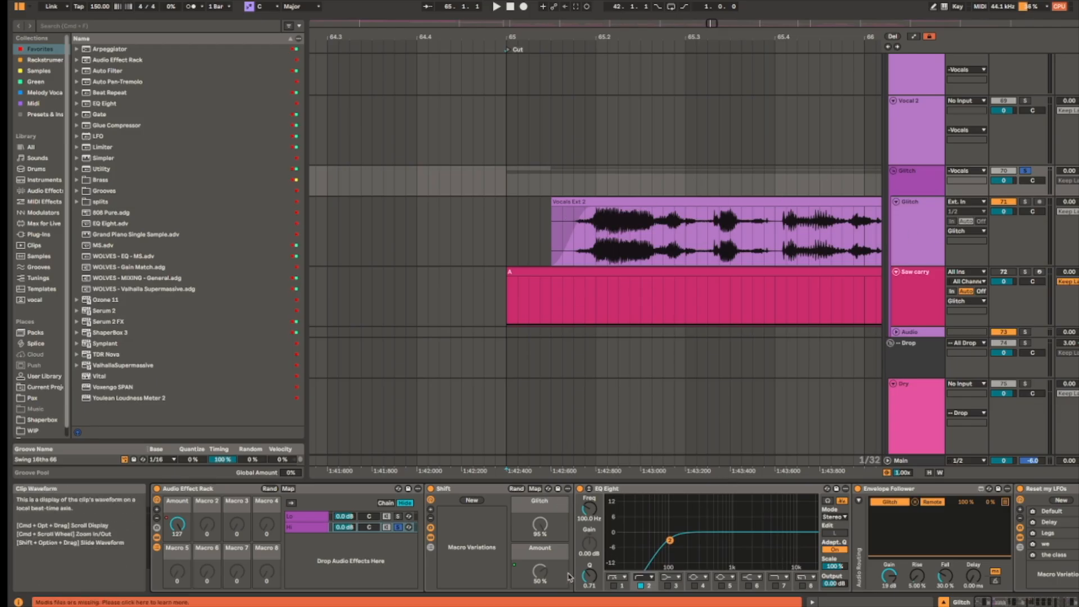
{"action": "left_click", "coordinate": [431, 537]}
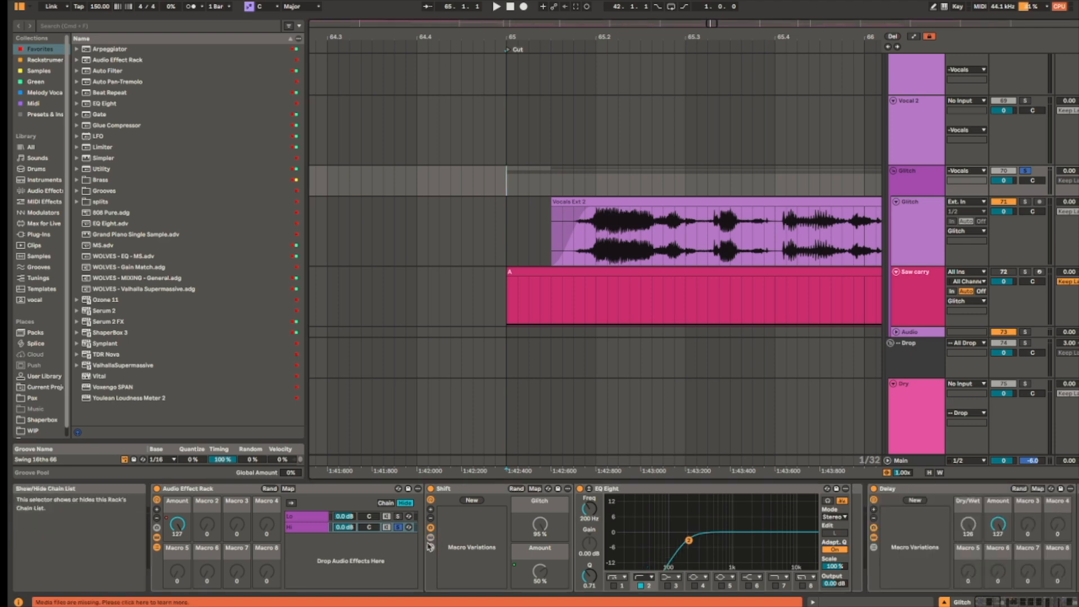
{"action": "left_click", "coordinate": [430, 547]}
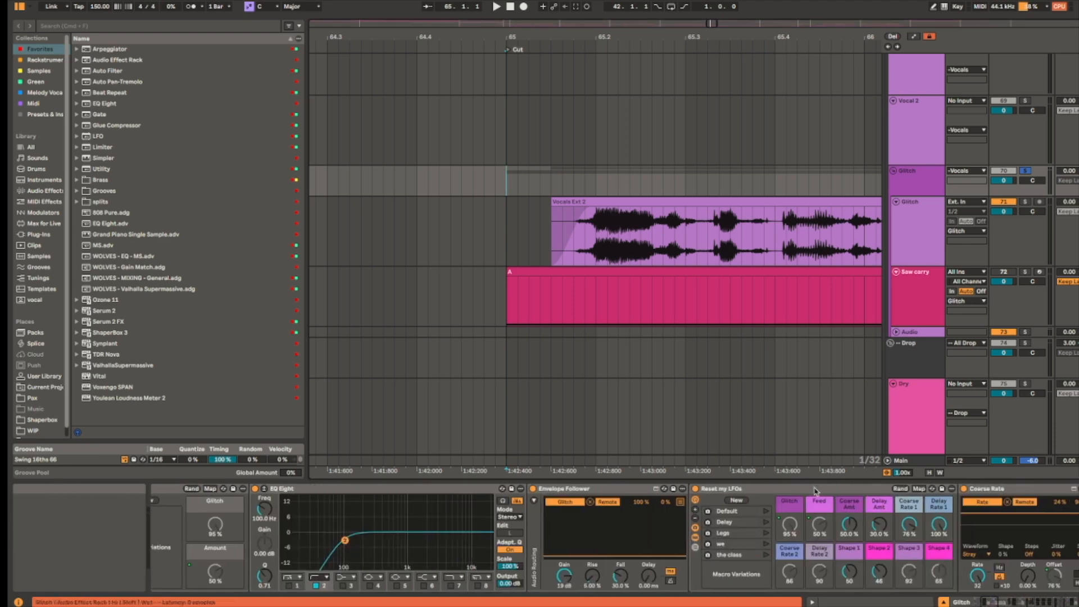
{"action": "left_click", "coordinate": [813, 489]}
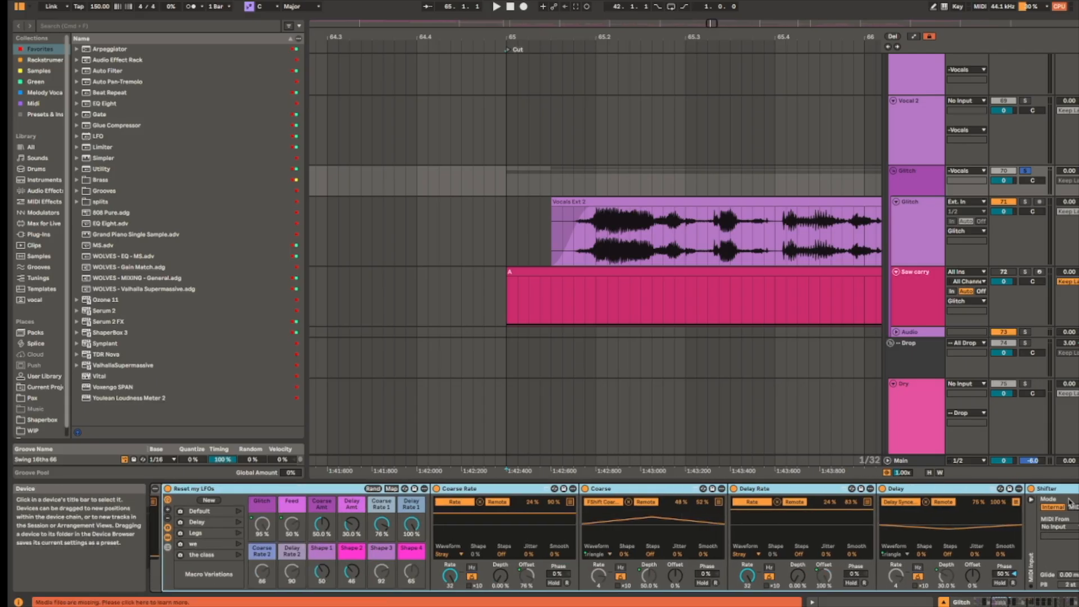
{"action": "left_click", "coordinate": [1071, 502]}
{"action": "left_click", "coordinate": [760, 491]}
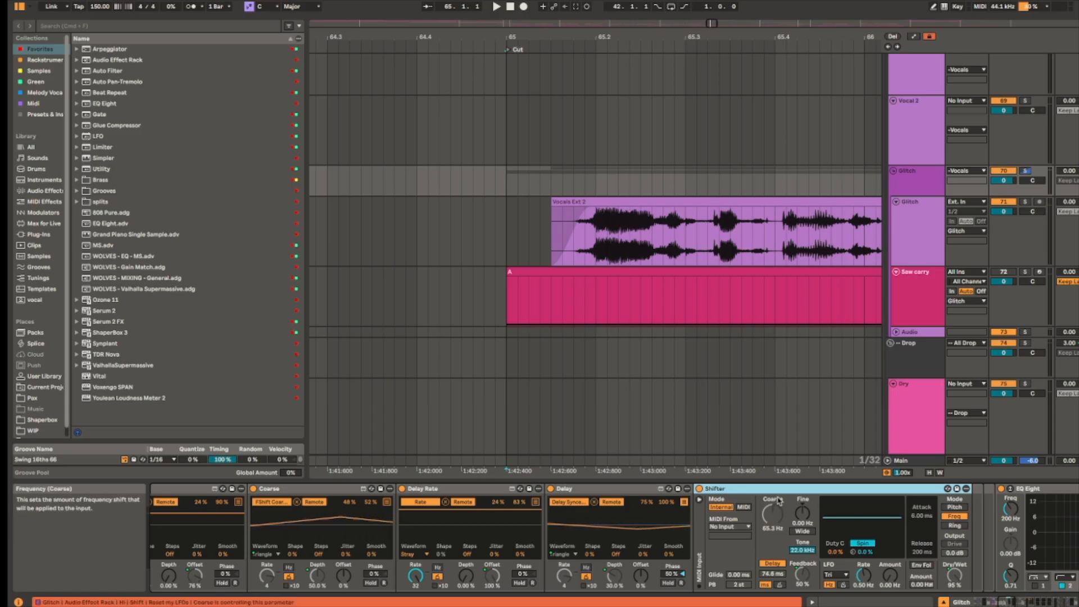
Step: Play the Hi chain from bar 65 watching the Shifter, and examine the Reset my LFOs macros and the Envelope Follower
{"action": "key", "text": "space"}
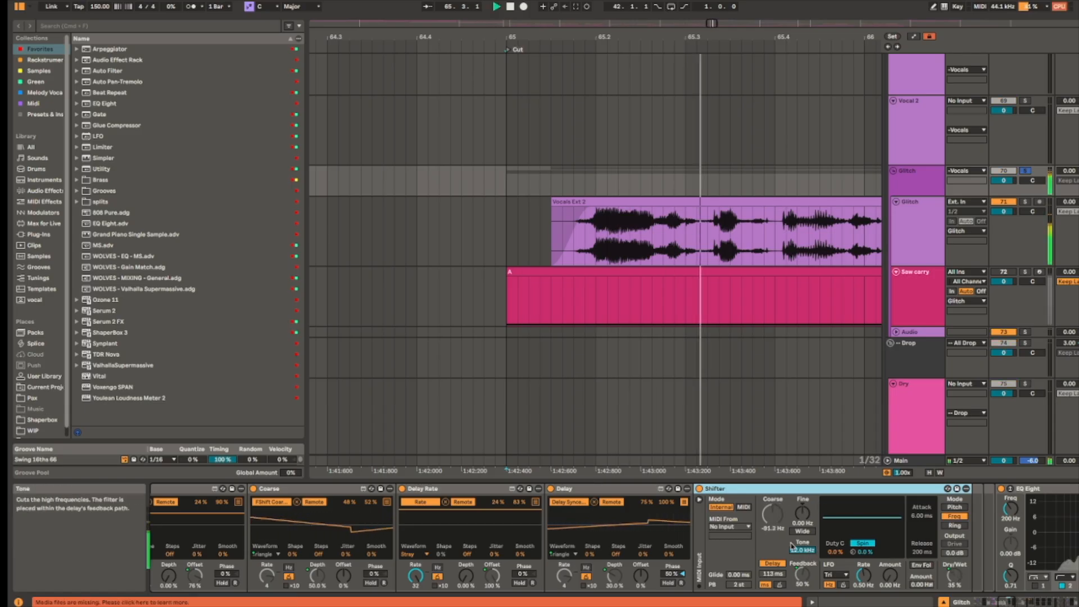
{"action": "scroll", "coordinate": [731, 542], "scroll_direction": "left", "scroll_amount": 7}
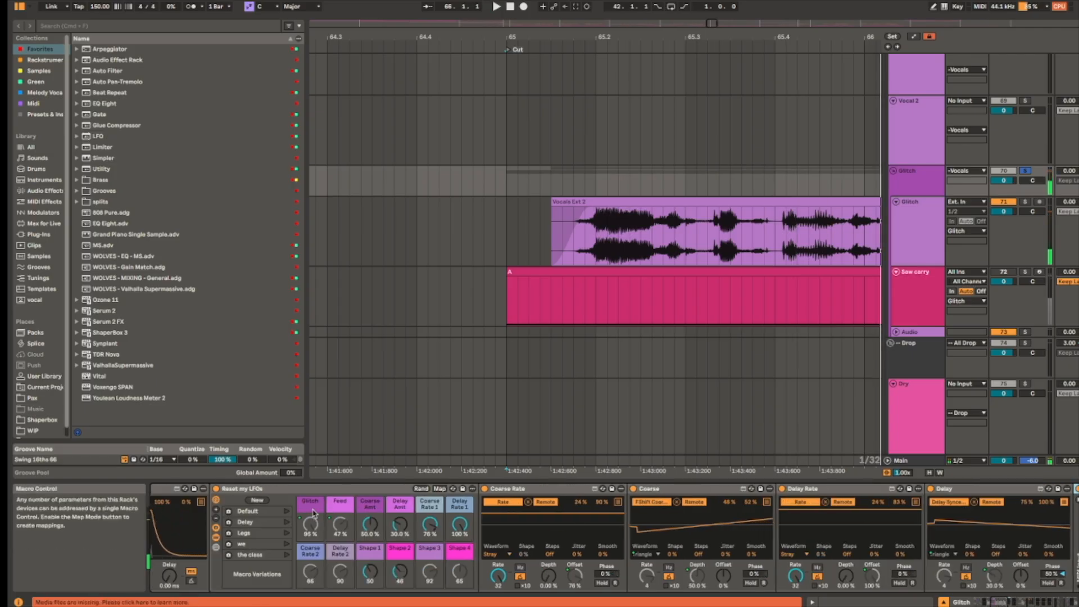
{"action": "scroll", "coordinate": [451, 494], "scroll_direction": "left", "scroll_amount": 2}
{"action": "scroll", "coordinate": [453, 493], "scroll_direction": "left", "scroll_amount": 3}
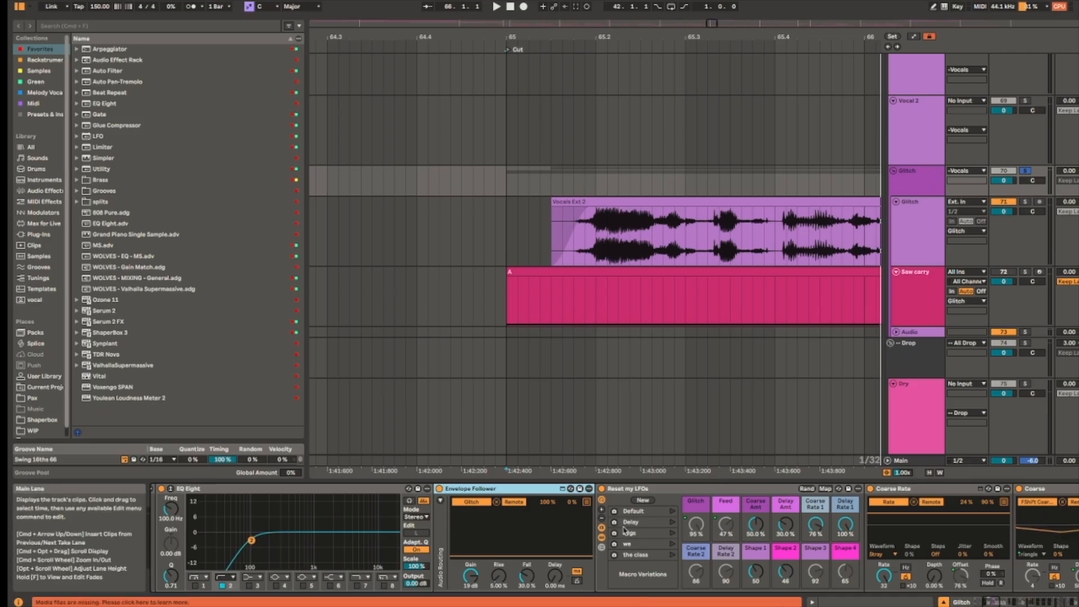
Step: Play the Hi chain from bar 65 while following its modulation from the Envelope Follower through the LFOs to the Shifter and EQ Eight
{"action": "key", "text": "space"}
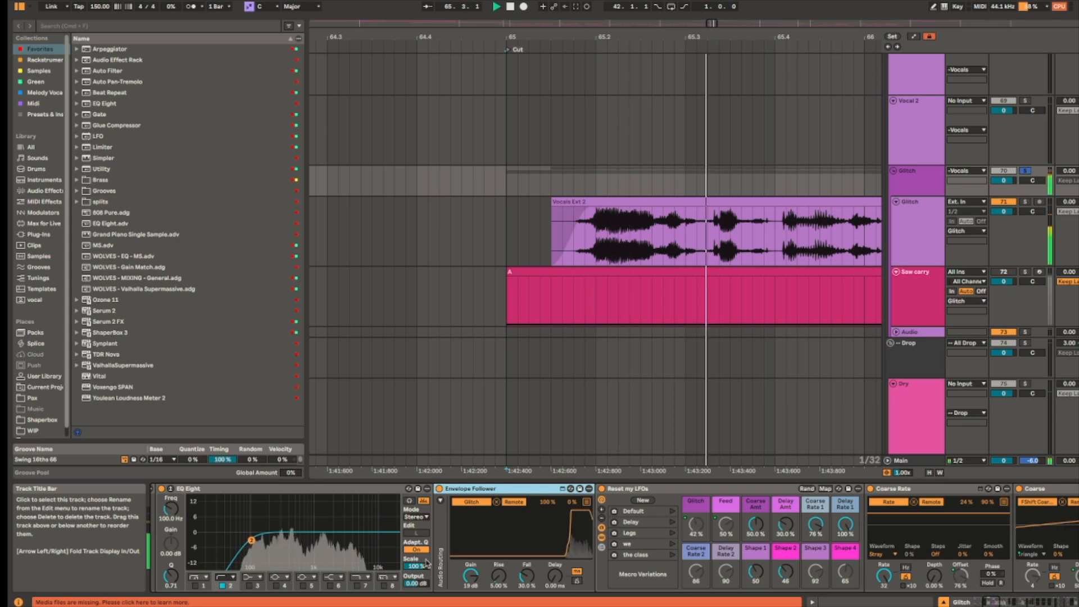
{"action": "scroll", "coordinate": [440, 573], "scroll_direction": "left", "scroll_amount": 5}
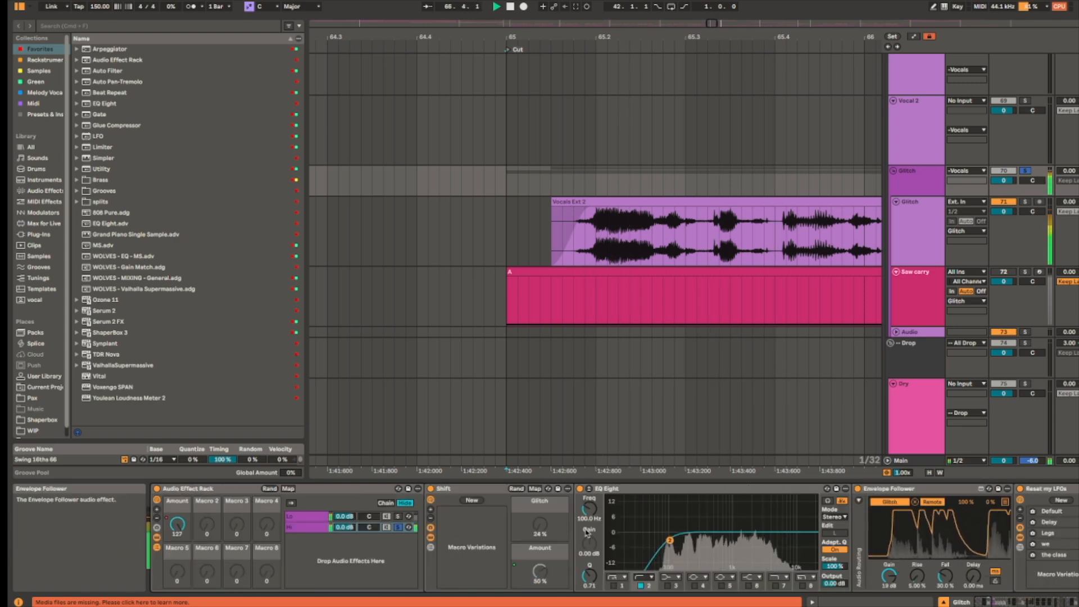
{"action": "scroll", "coordinate": [587, 533], "scroll_direction": "right", "scroll_amount": 8}
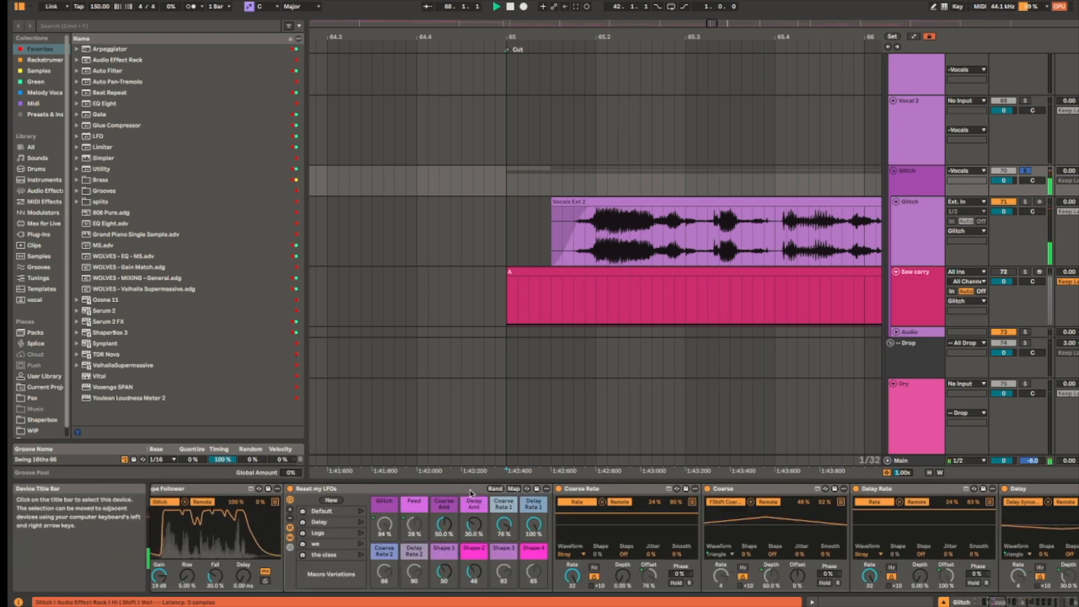
{"action": "scroll", "coordinate": [506, 529], "scroll_direction": "right", "scroll_amount": 8}
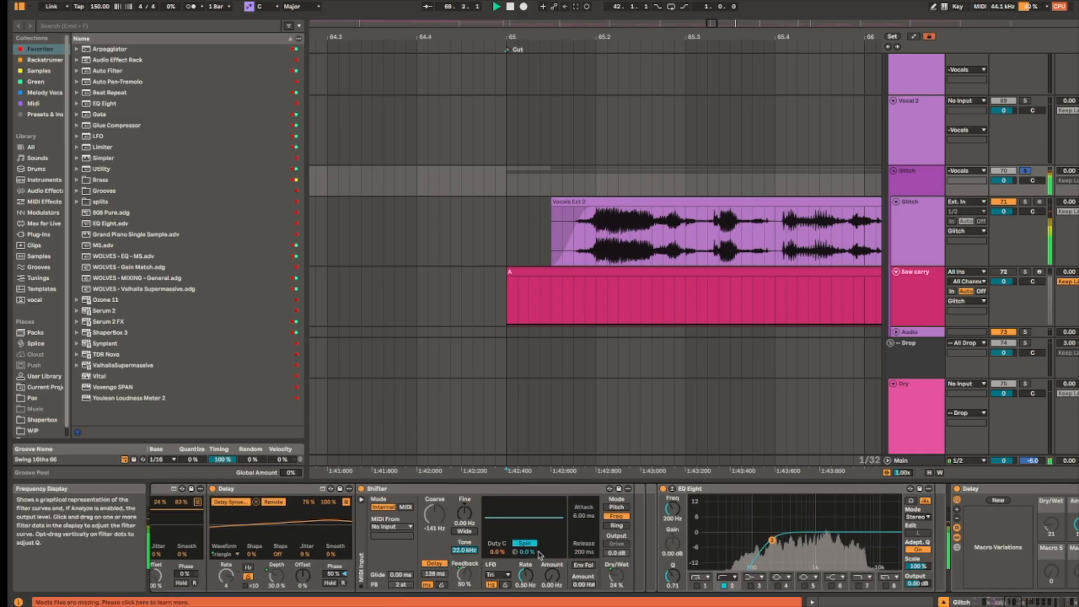
{"action": "scroll", "coordinate": [549, 566], "scroll_direction": "right", "scroll_amount": 10}
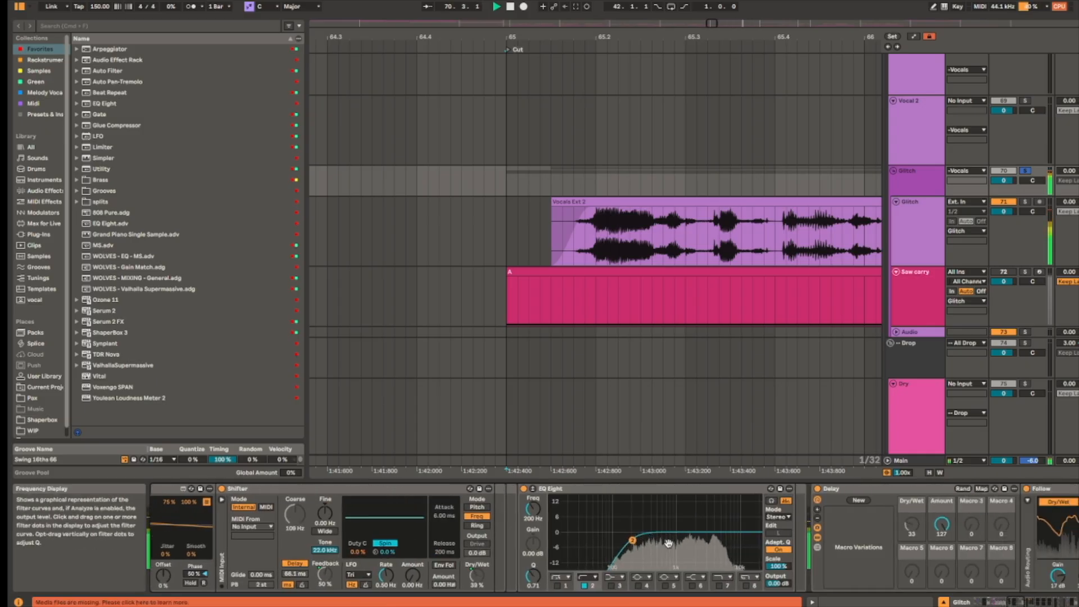
{"action": "key", "text": "space"}
Step: With playback stopped, examine the Shift rack from the Hi chain through its EQ Eight, Envelope Follower, LFOs and Shifter
{"action": "scroll", "coordinate": [1012, 554], "scroll_direction": "left", "scroll_amount": 10}
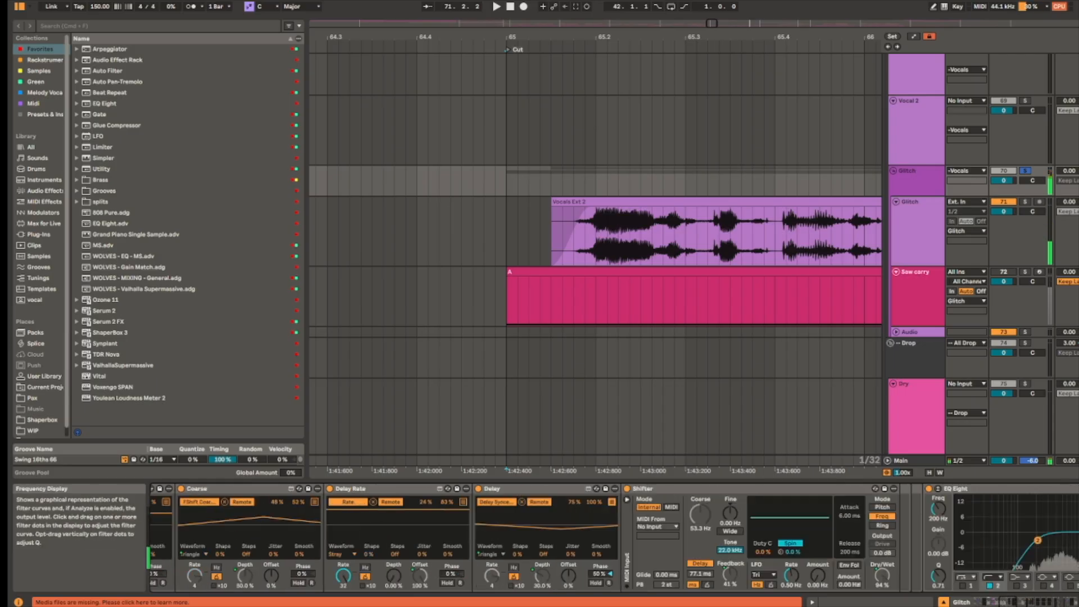
{"action": "scroll", "coordinate": [1029, 490], "scroll_direction": "left", "scroll_amount": 8}
{"action": "scroll", "coordinate": [361, 532], "scroll_direction": "left", "scroll_amount": 4}
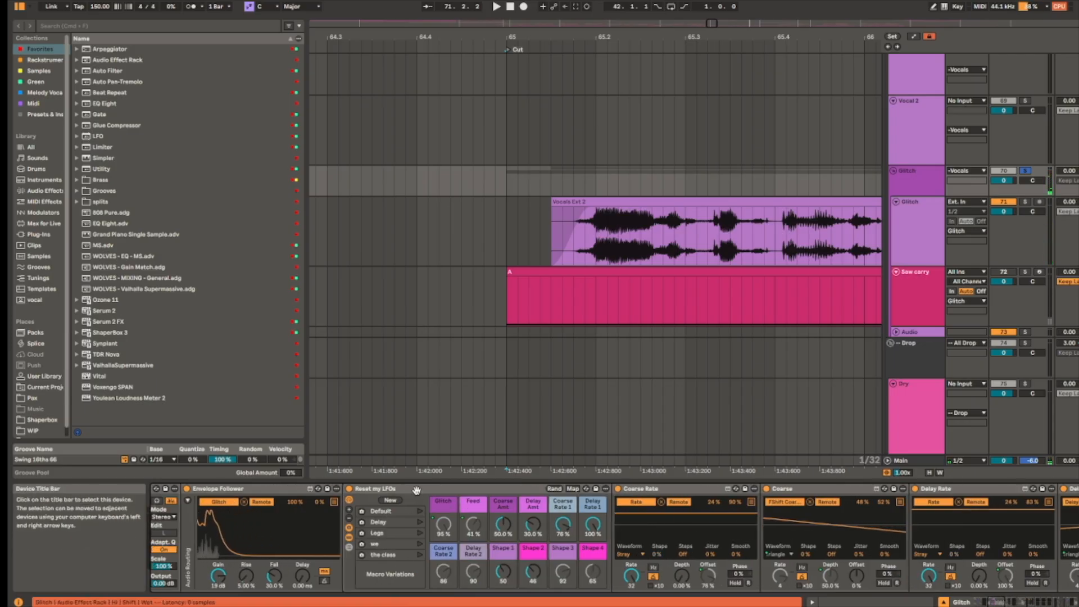
{"action": "scroll", "coordinate": [361, 532], "scroll_direction": "left", "scroll_amount": 5}
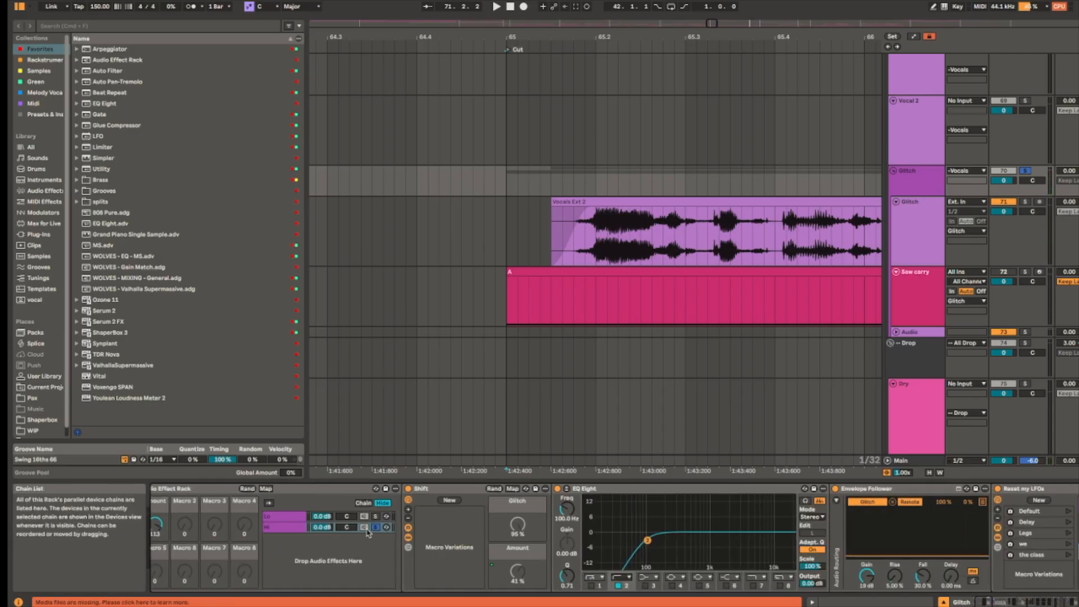
{"action": "scroll", "coordinate": [618, 540], "scroll_direction": "right", "scroll_amount": 8}
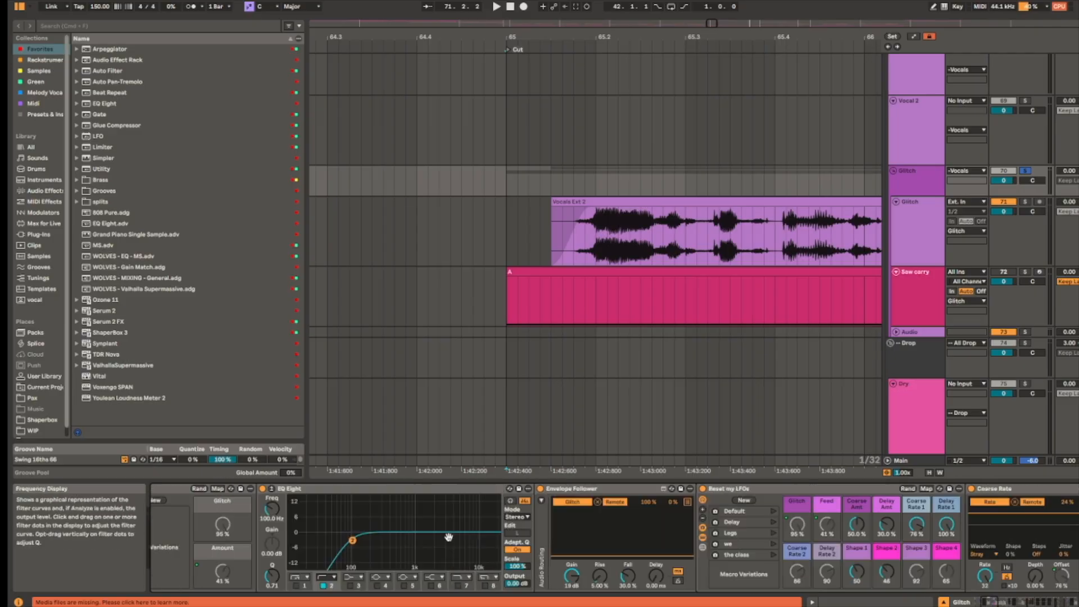
{"action": "scroll", "coordinate": [985, 491], "scroll_direction": "right", "scroll_amount": 10}
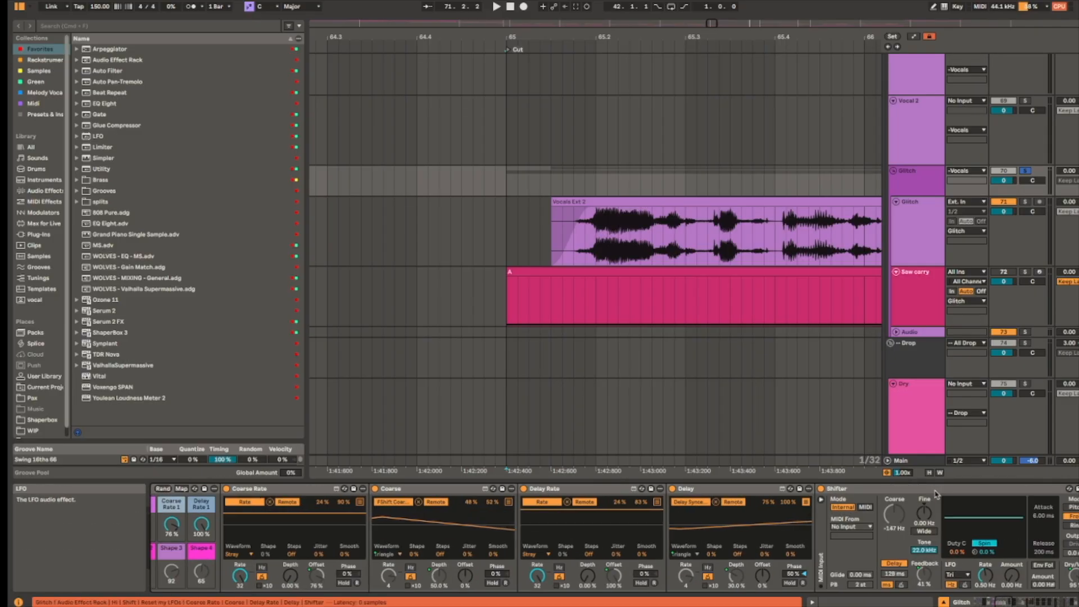
Step: Select the Delay rack after the EQ Eight and examine its Follow, Delay and WOLVES - Reverb devices
{"action": "scroll", "coordinate": [788, 497], "scroll_direction": "right", "scroll_amount": 8}
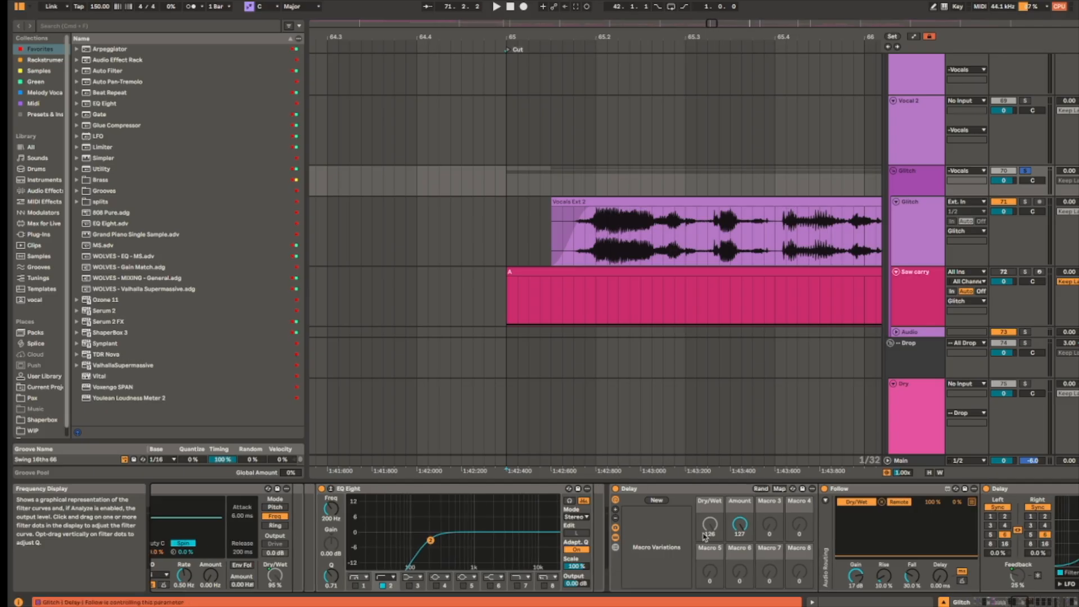
{"action": "scroll", "coordinate": [704, 536], "scroll_direction": "right", "scroll_amount": 4}
{"action": "left_click", "coordinate": [519, 495]}
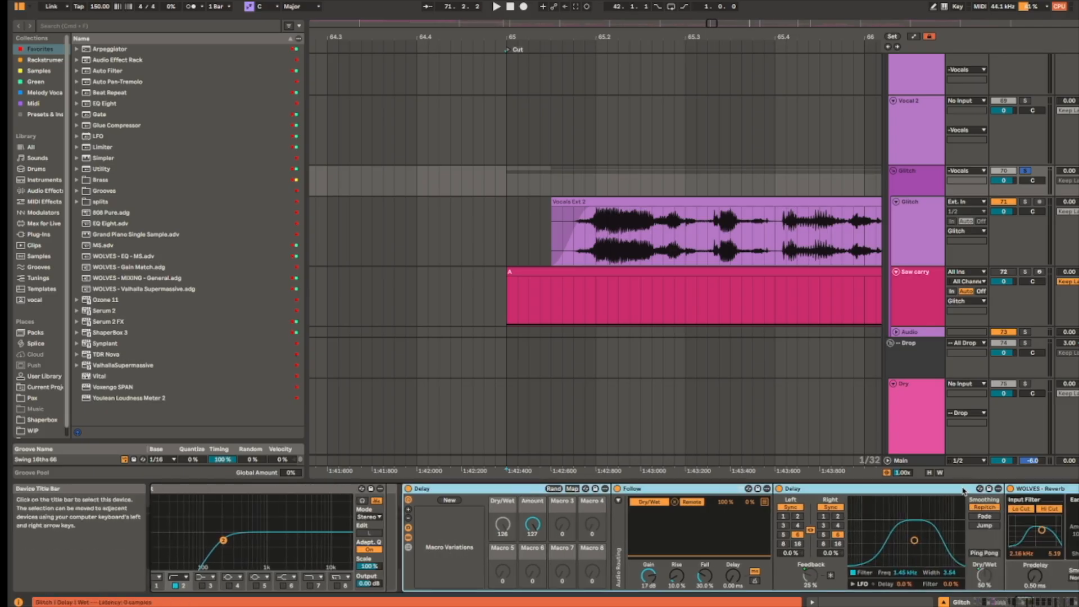
{"action": "scroll", "coordinate": [963, 491], "scroll_direction": "right", "scroll_amount": 2}
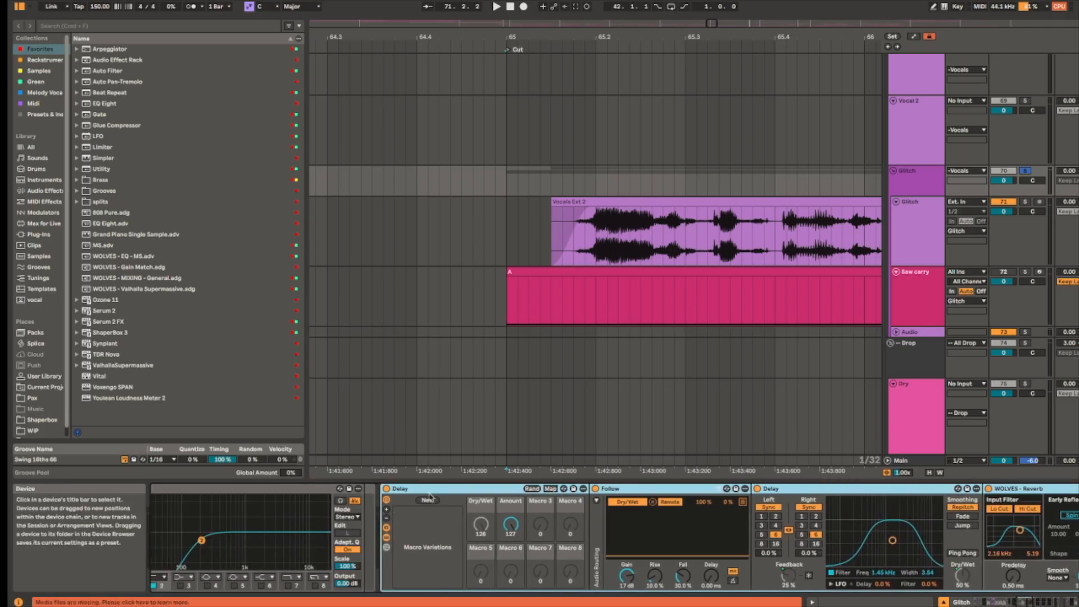
{"action": "scroll", "coordinate": [430, 496], "scroll_direction": "right", "scroll_amount": 5}
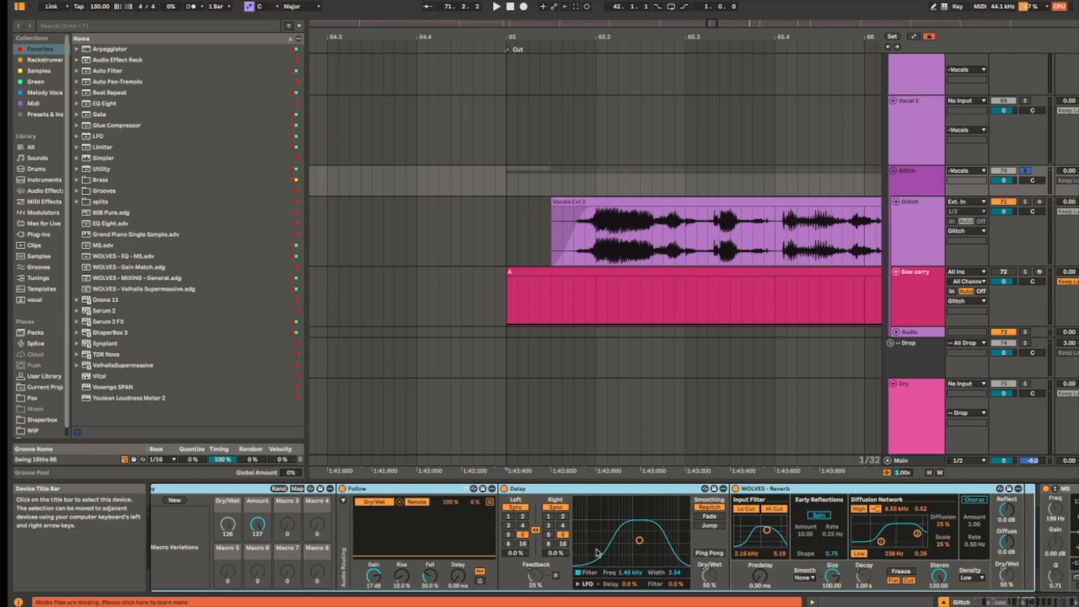
Step: Play the Glitch group from bar 65 while examining the WOLVES - Reverb and the MS equalizers
{"action": "scroll", "coordinate": [579, 522], "scroll_direction": "right", "scroll_amount": 5}
{"action": "key", "text": "space"}
{"action": "scroll", "coordinate": [564, 493], "scroll_direction": "right", "scroll_amount": 3}
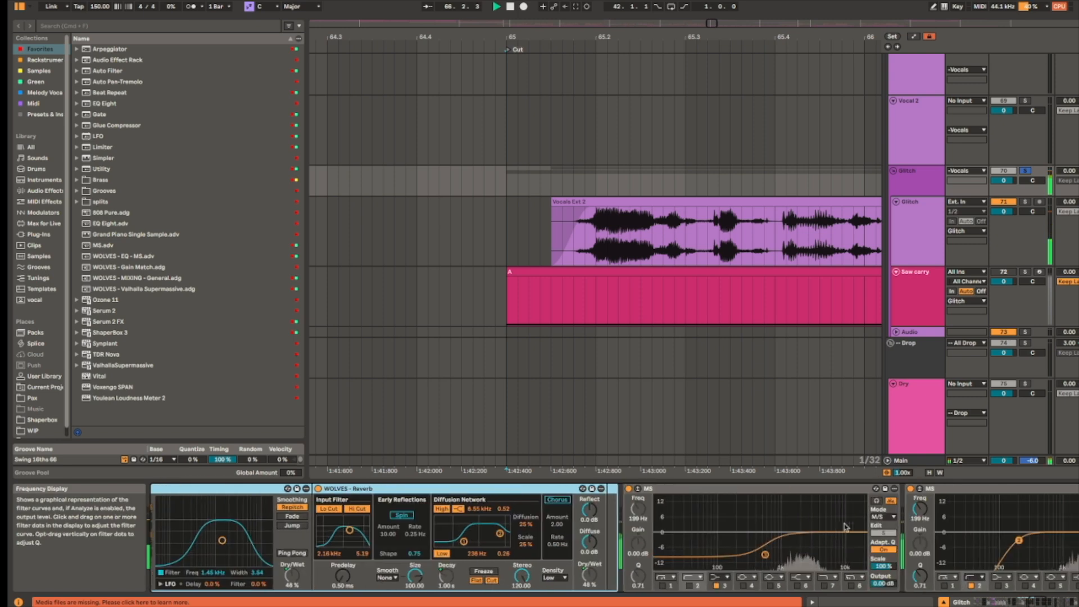
{"action": "scroll", "coordinate": [592, 526], "scroll_direction": "right", "scroll_amount": 7}
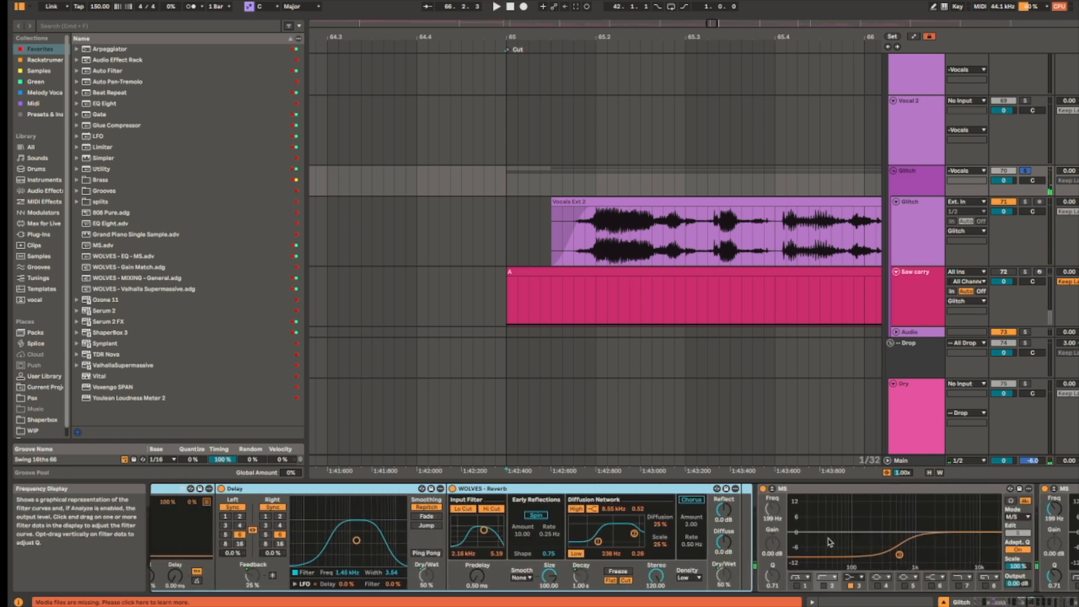
Step: Examine the Compressor, Utility, Limit and WOLVES - Envelope Follow Chain Duck rack, selecting the rack's Envelope Follower
{"action": "scroll", "coordinate": [752, 545], "scroll_direction": "right", "scroll_amount": 9}
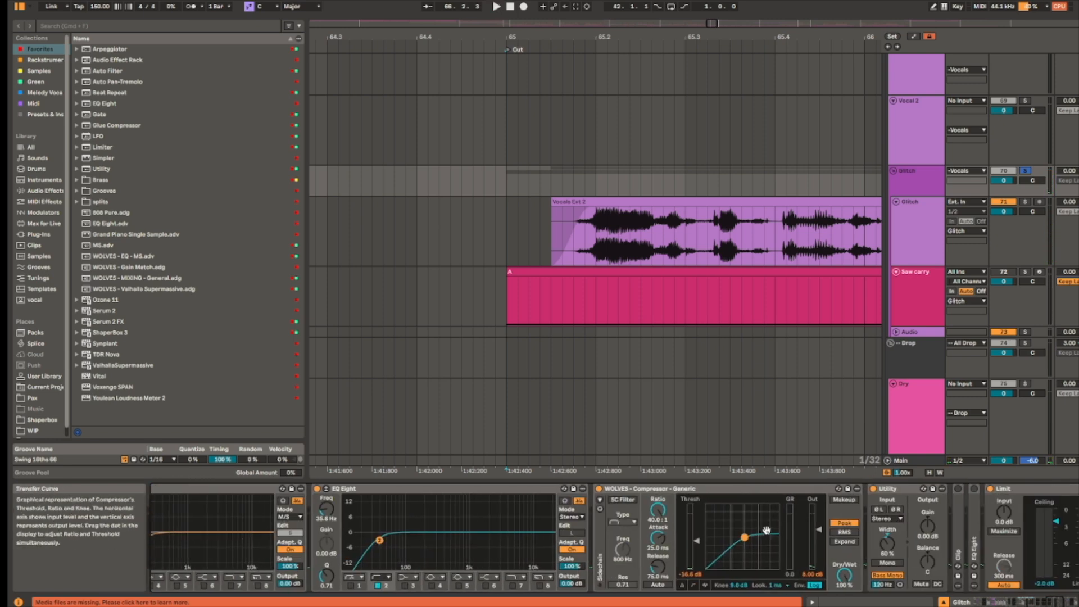
{"action": "scroll", "coordinate": [768, 534], "scroll_direction": "right", "scroll_amount": 3}
{"action": "scroll", "coordinate": [832, 530], "scroll_direction": "right", "scroll_amount": 8}
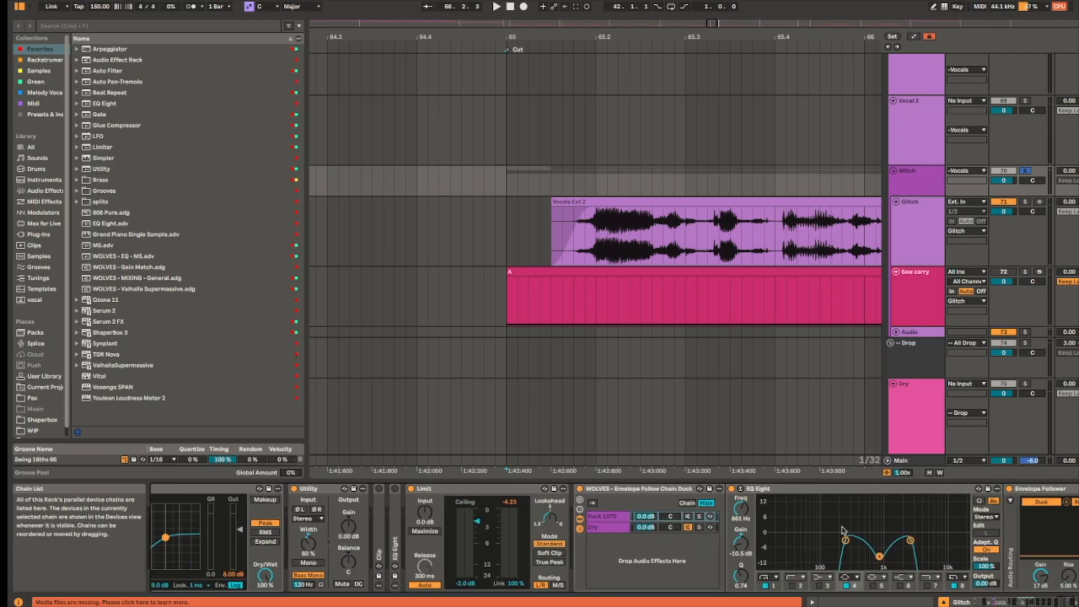
{"action": "scroll", "coordinate": [886, 552], "scroll_direction": "right", "scroll_amount": 2}
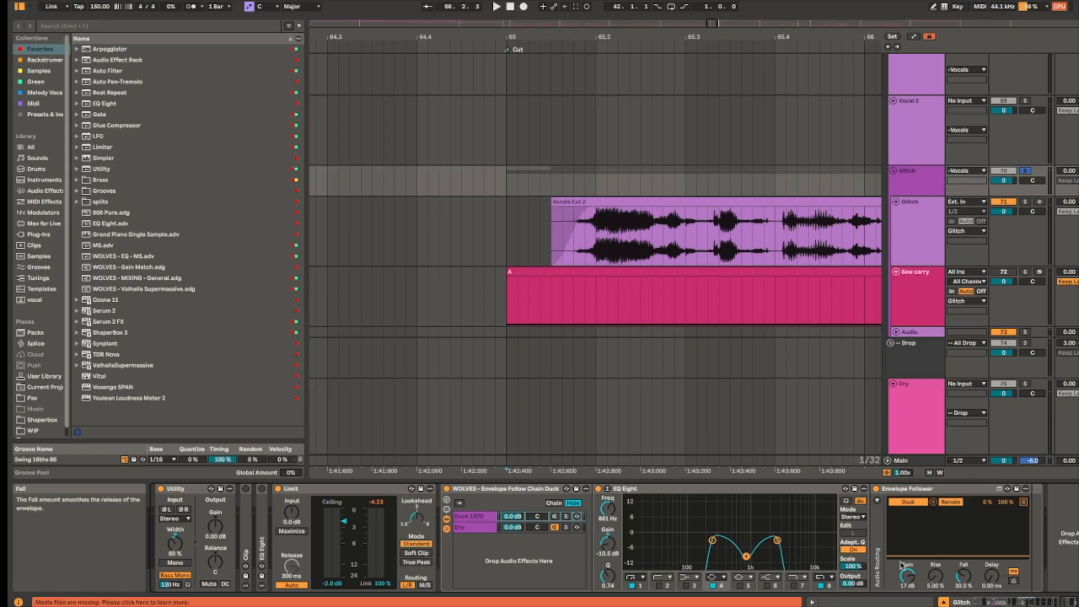
{"action": "left_click", "coordinate": [966, 491]}
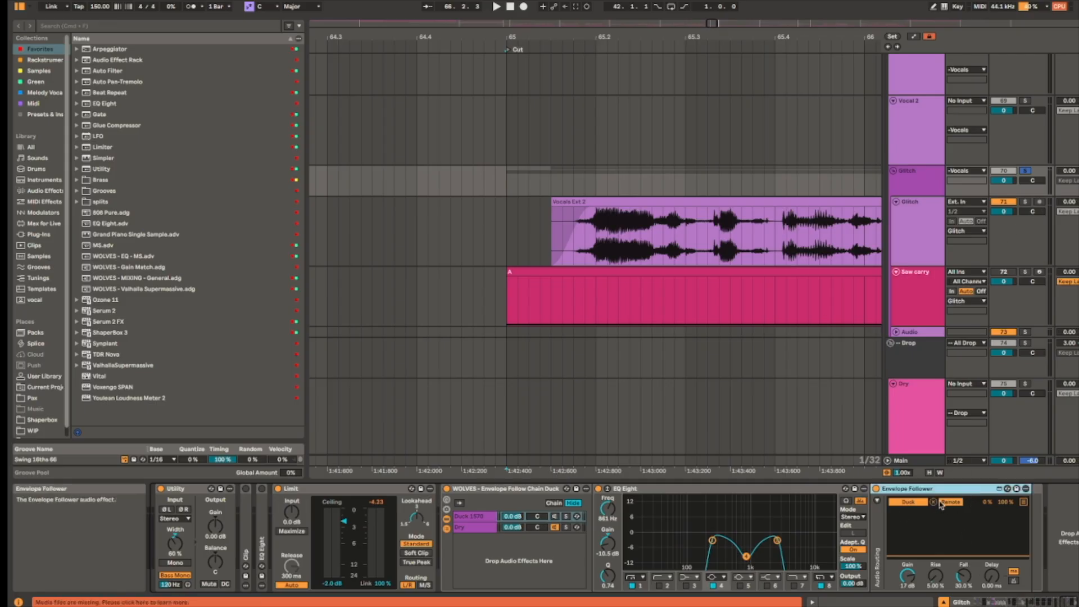
Step: Select the Samples group and play the Cut section while examining its Delay, Duck Lead and Duck Glitch racks and their EQ Eights
{"action": "scroll", "coordinate": [682, 339], "scroll_direction": "down", "scroll_amount": 10}
{"action": "scroll", "coordinate": [713, 301], "scroll_direction": "down", "scroll_amount": 5}
{"action": "scroll", "coordinate": [711, 331], "scroll_direction": "down", "scroll_amount": 1}
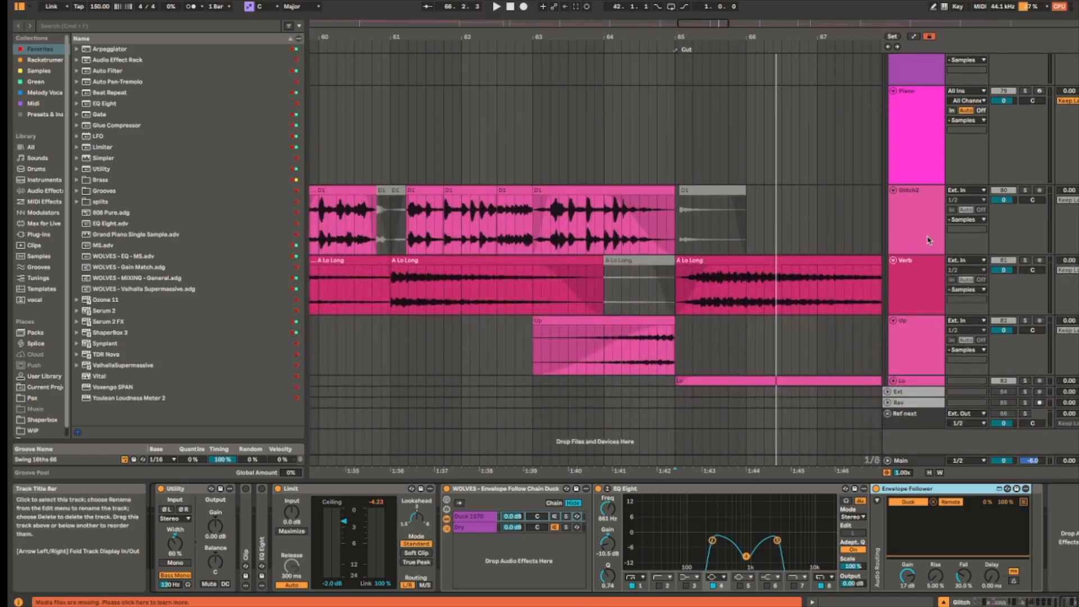
{"action": "scroll", "coordinate": [922, 236], "scroll_direction": "up", "scroll_amount": 5}
{"action": "left_click", "coordinate": [919, 198]}
{"action": "key", "text": "space"}
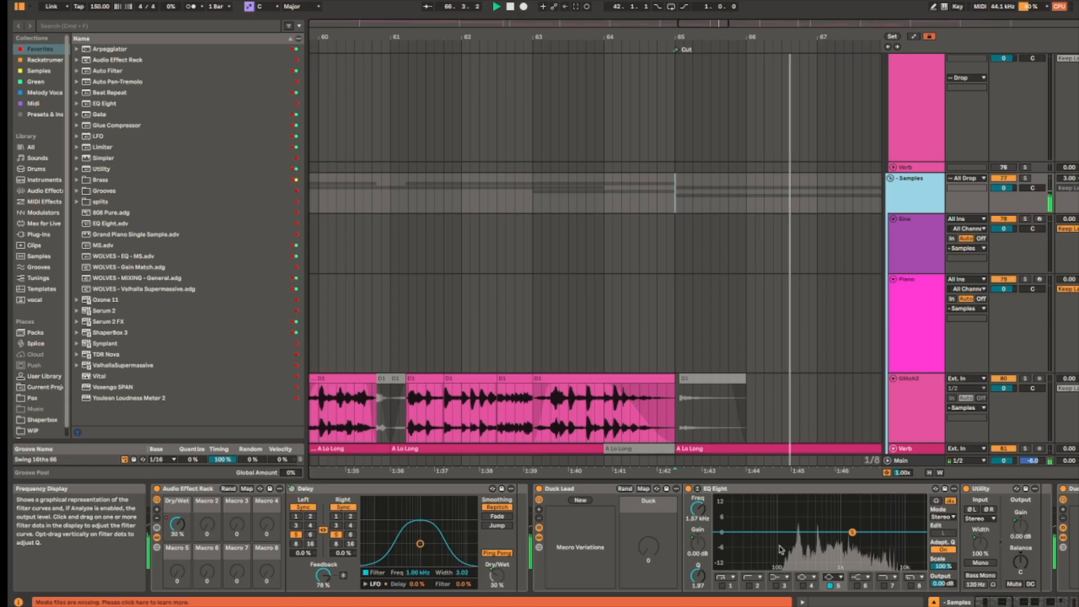
{"action": "scroll", "coordinate": [831, 545], "scroll_direction": "right", "scroll_amount": 8}
{"action": "key", "text": "space"}
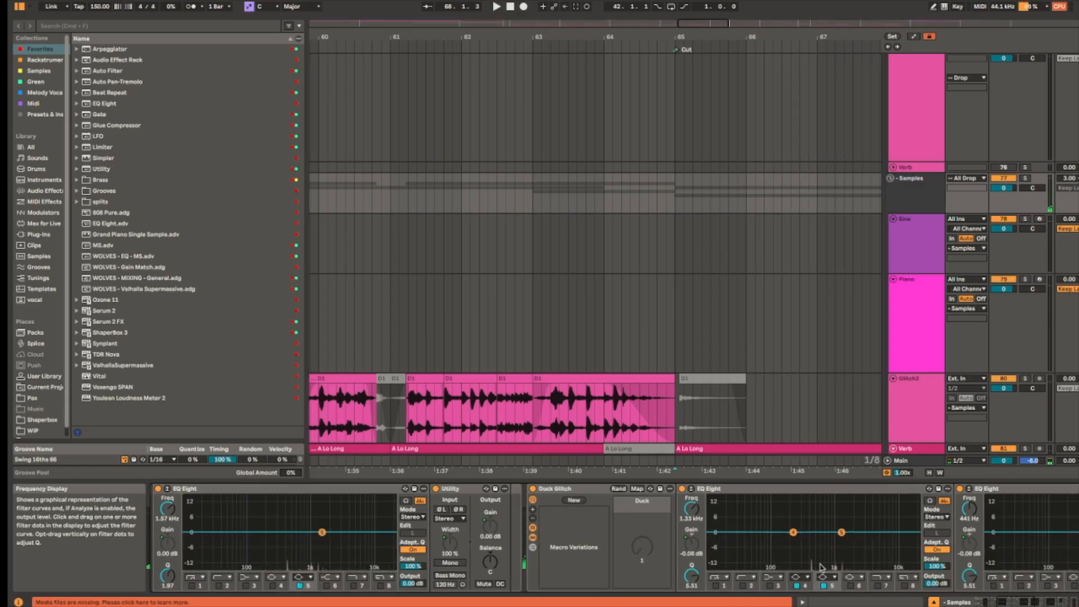
Step: Solo the Samples group and play it from bar 65, watching the Duck Glitch rack move its EQ Eight bands
{"action": "left_click", "coordinate": [919, 195]}
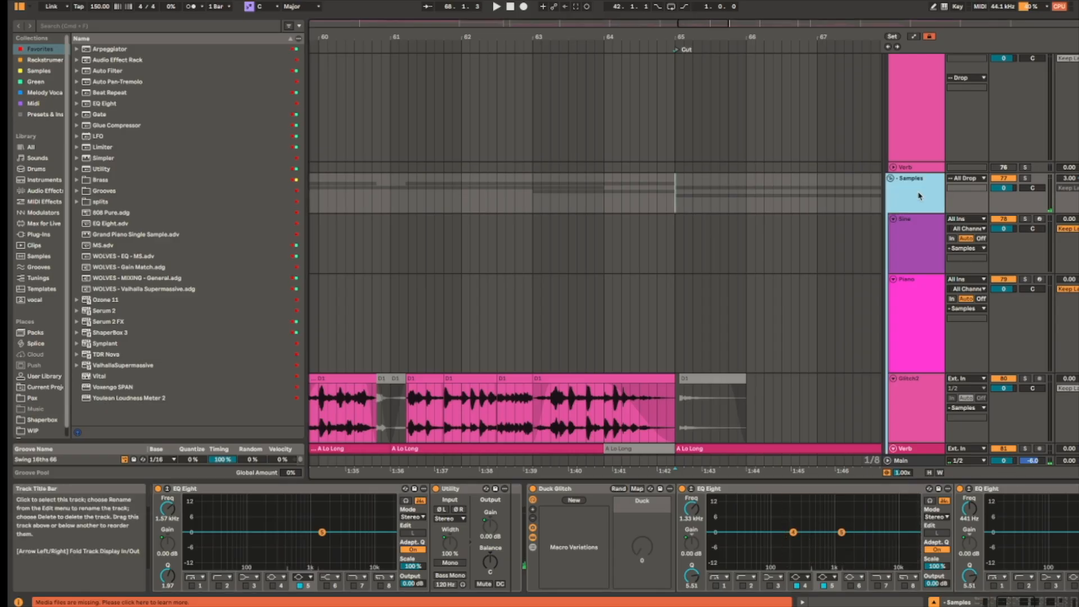
{"action": "scroll", "coordinate": [796, 338], "scroll_direction": "down", "scroll_amount": 5}
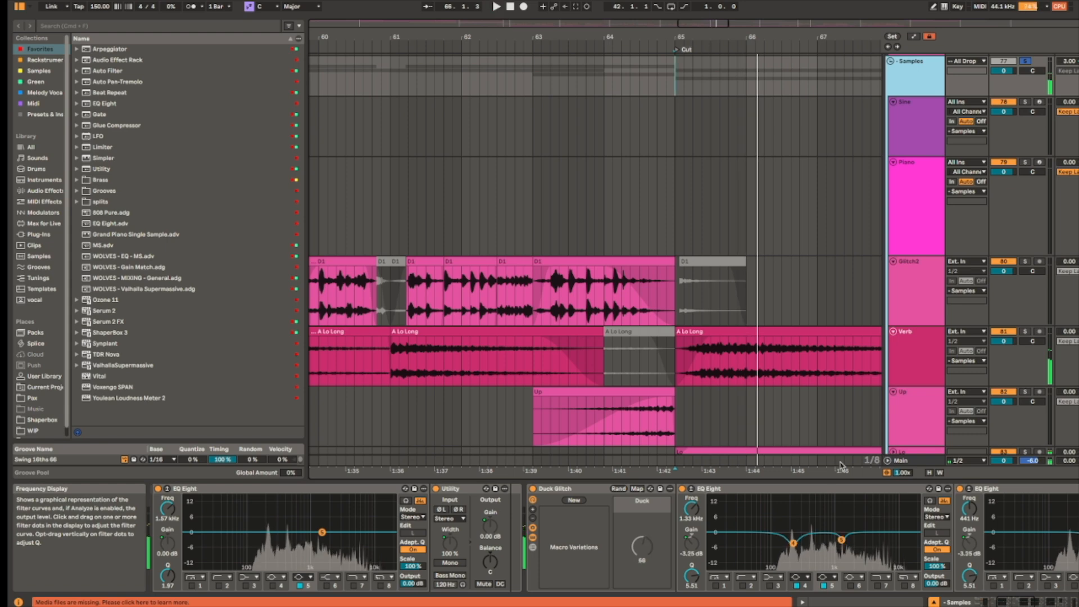
{"action": "scroll", "coordinate": [860, 236], "scroll_direction": "up", "scroll_amount": 10}
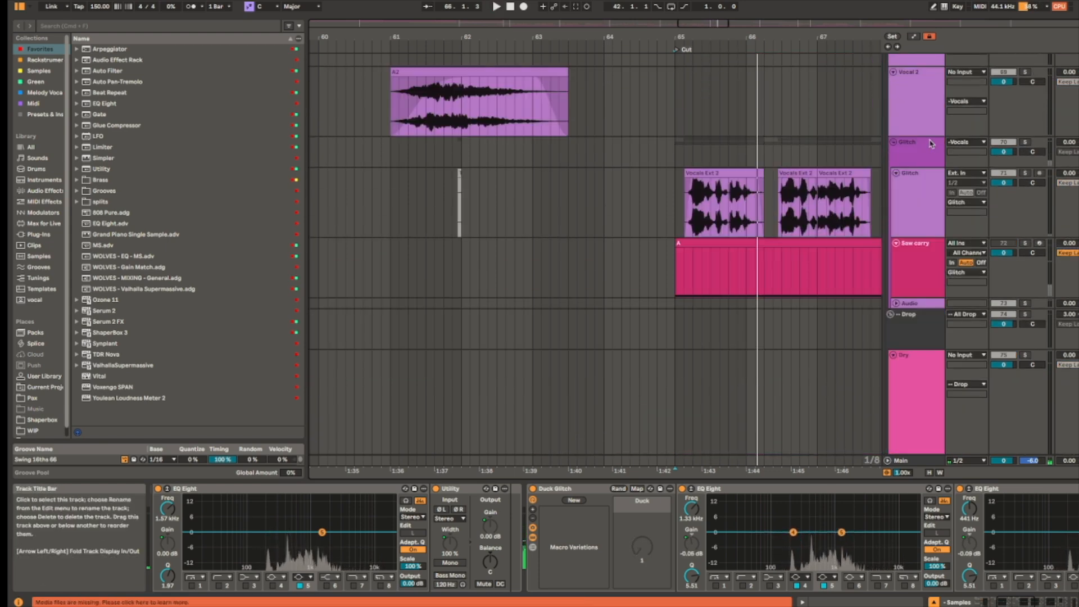
Step: Select the vocal Glitch group and compare its WOLVES - Envelope Follow Chain Duck rack and clips with the Samples group
{"action": "left_click", "coordinate": [930, 146]}
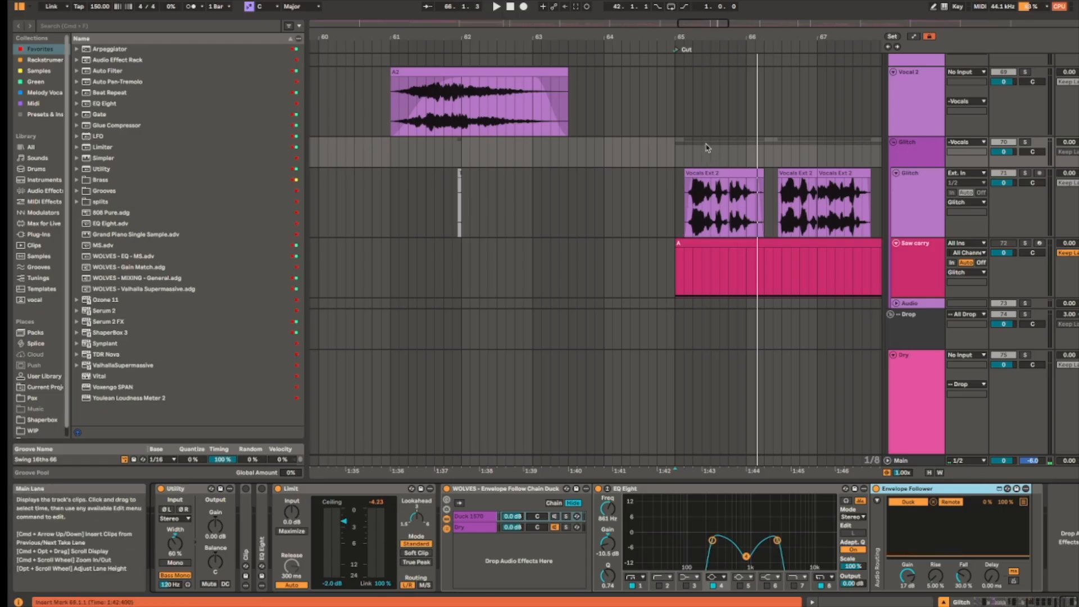
{"action": "scroll", "coordinate": [695, 166], "scroll_direction": "up", "scroll_amount": 5}
{"action": "scroll", "coordinate": [908, 359], "scroll_direction": "down", "scroll_amount": 2}
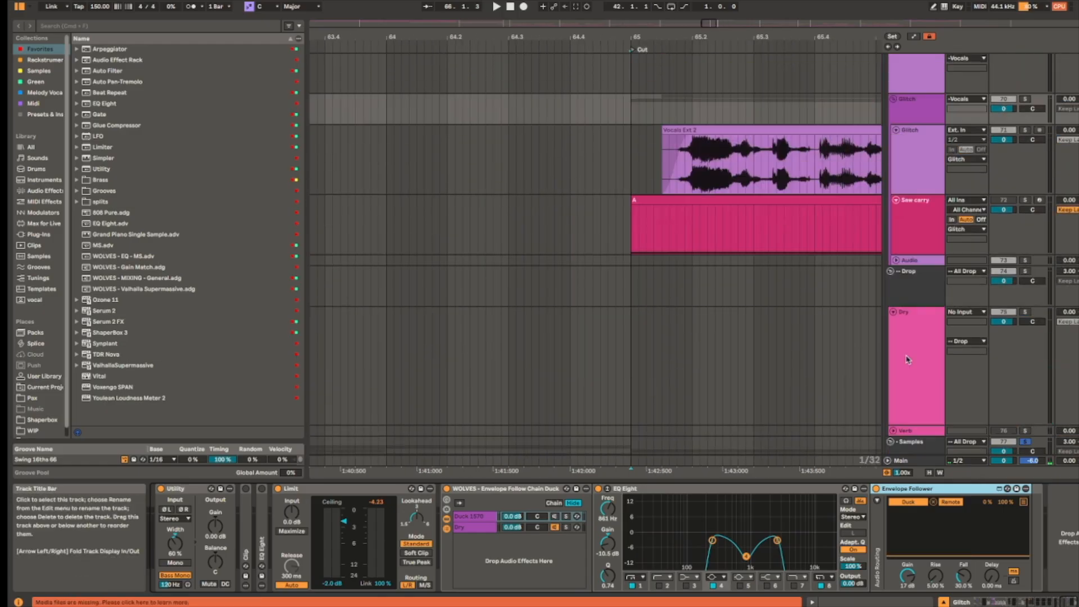
{"action": "scroll", "coordinate": [892, 253], "scroll_direction": "down", "scroll_amount": 5}
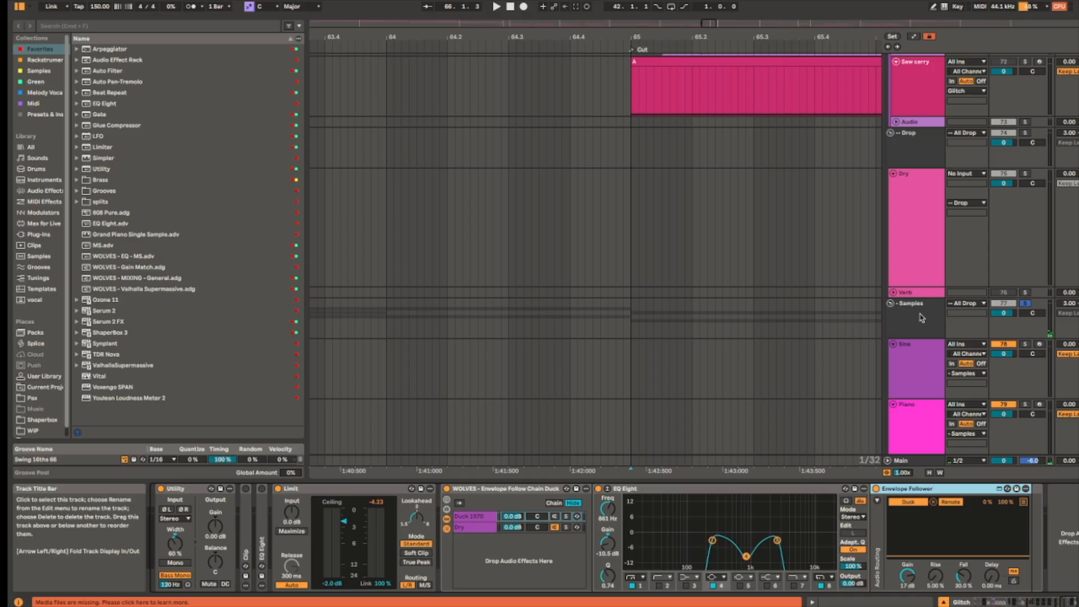
{"action": "scroll", "coordinate": [922, 317], "scroll_direction": "up", "scroll_amount": 6}
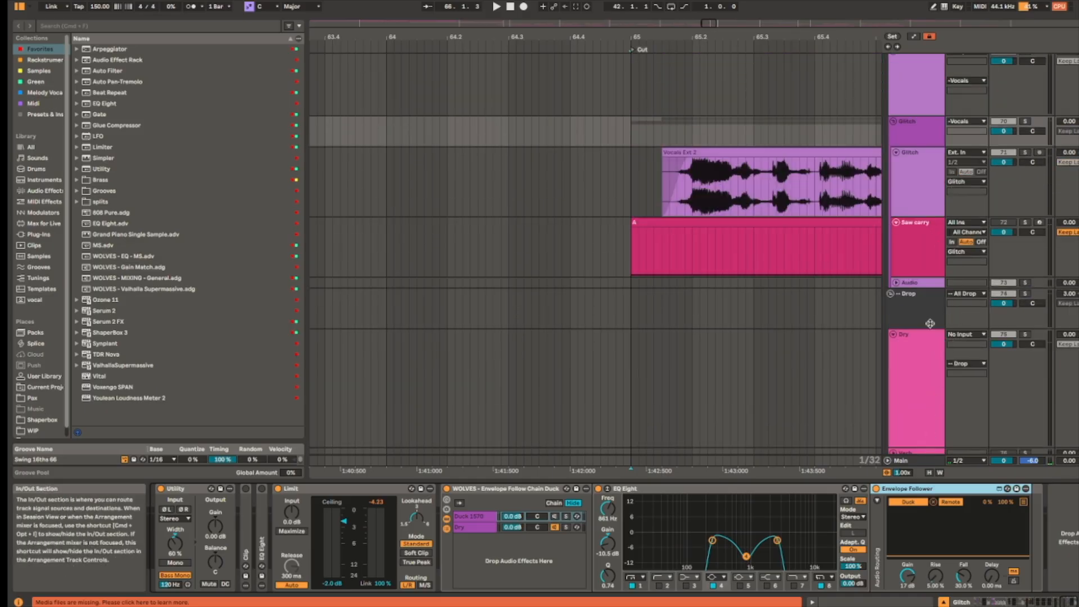
{"action": "scroll", "coordinate": [914, 327], "scroll_direction": "down", "scroll_amount": 12}
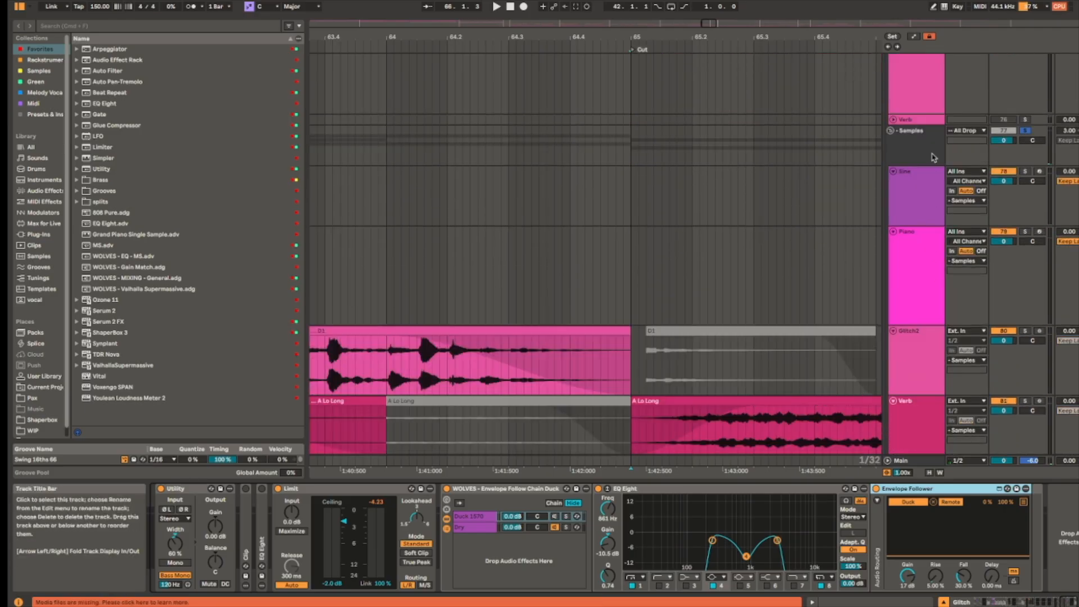
Step: Reselect the Samples group and examine its Duck Glitch rack, EQ Eights, Utility and WOLVES - Glue Compressor
{"action": "left_click", "coordinate": [934, 158]}
{"action": "scroll", "coordinate": [890, 555], "scroll_direction": "right", "scroll_amount": 4}
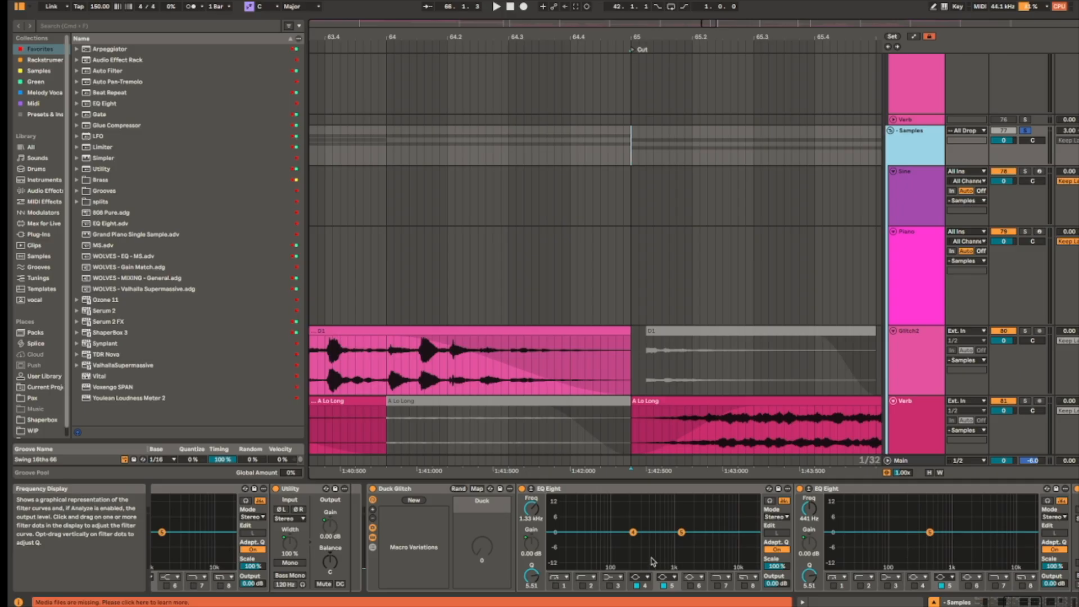
{"action": "left_click_drag", "start_coordinate": [598, 501], "coordinate": [632, 515]}
{"action": "scroll", "coordinate": [644, 567], "scroll_direction": "right", "scroll_amount": 5}
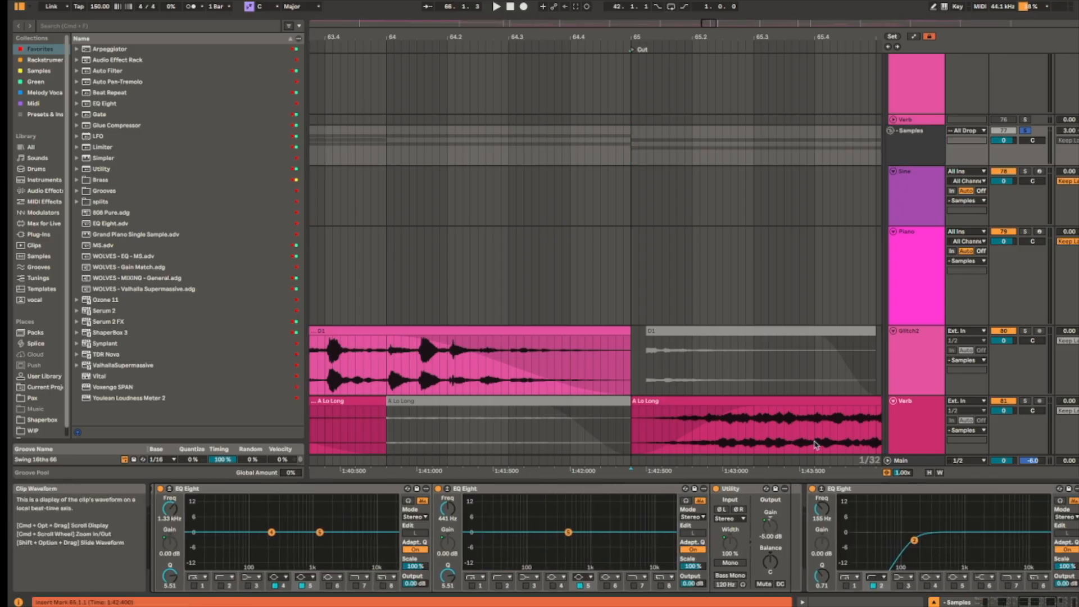
{"action": "scroll", "coordinate": [950, 550], "scroll_direction": "right", "scroll_amount": 5}
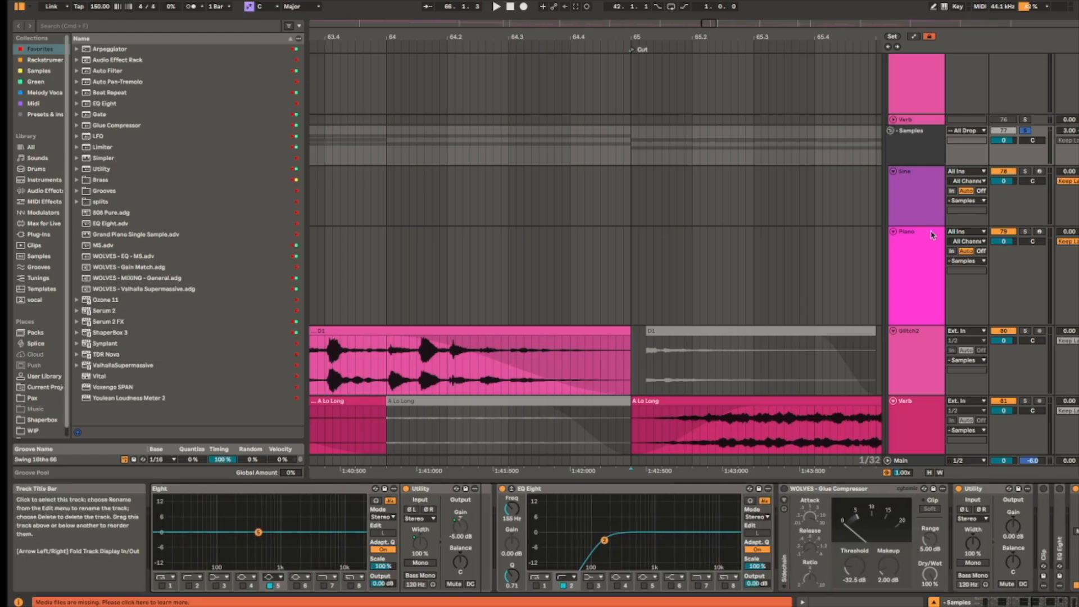
Step: Return to the Glitch group, select its Envelope Follower, turn off the Samples solo and place the insert marker at bar 65
{"action": "scroll", "coordinate": [920, 212], "scroll_direction": "up", "scroll_amount": 5}
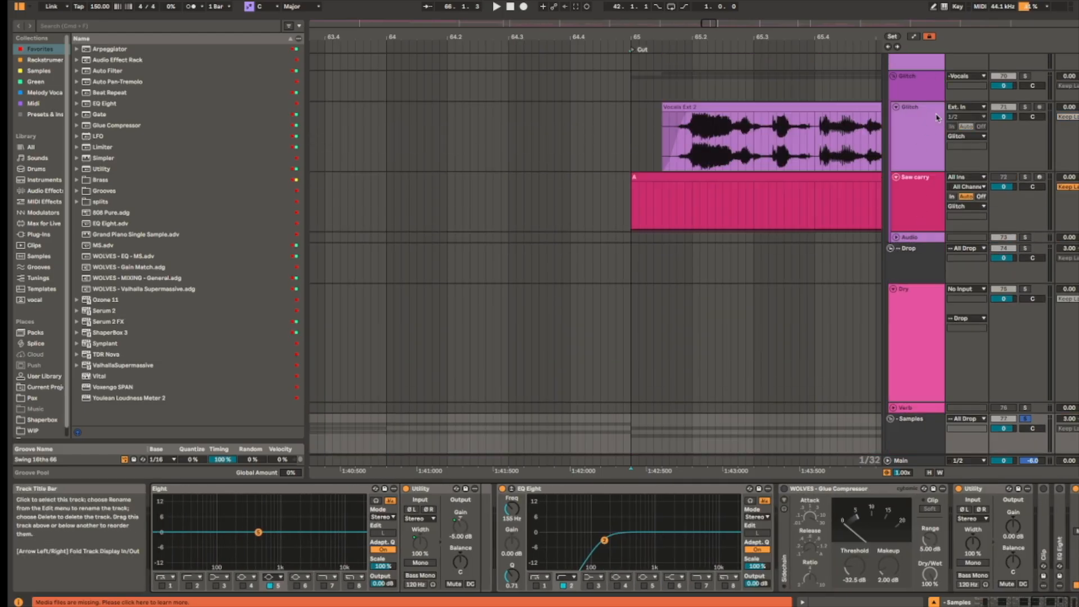
{"action": "left_click", "coordinate": [933, 96]}
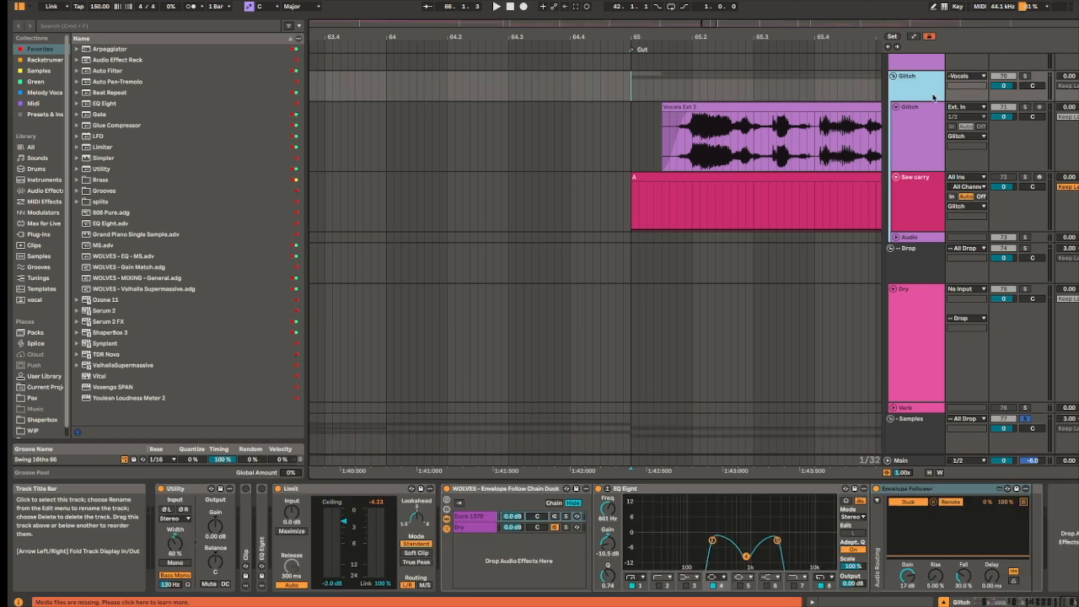
{"action": "left_click", "coordinate": [972, 489]}
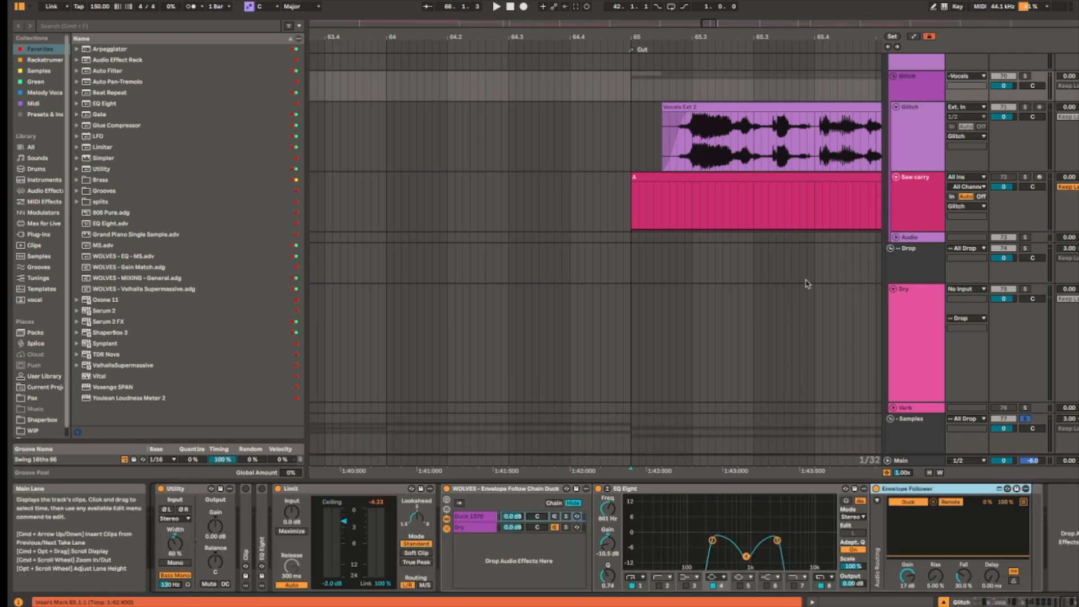
{"action": "scroll", "coordinate": [811, 371], "scroll_direction": "right", "scroll_amount": 5}
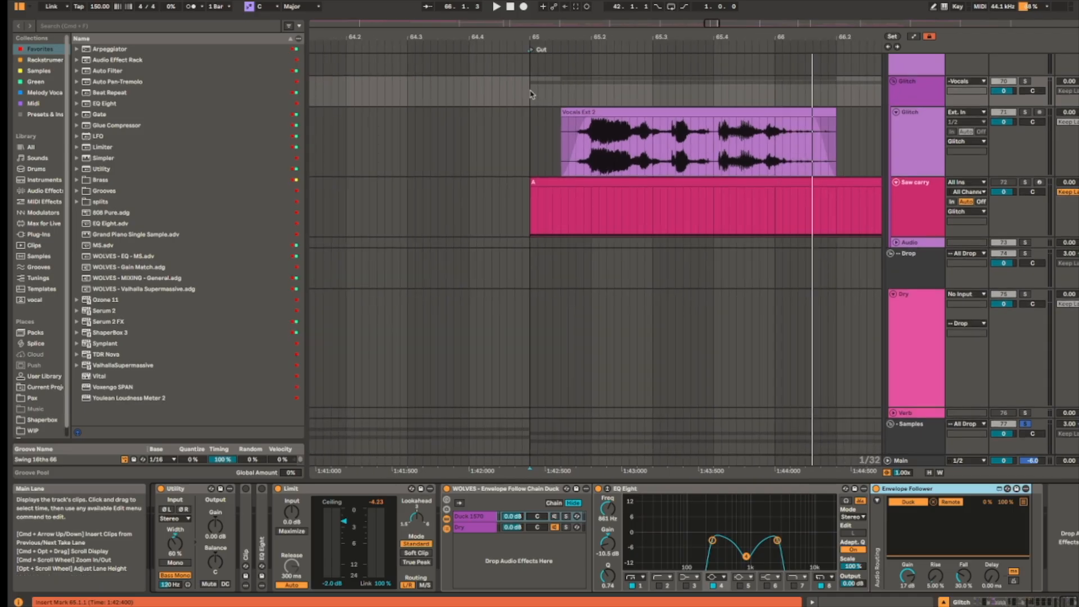
{"action": "left_click", "coordinate": [533, 93]}
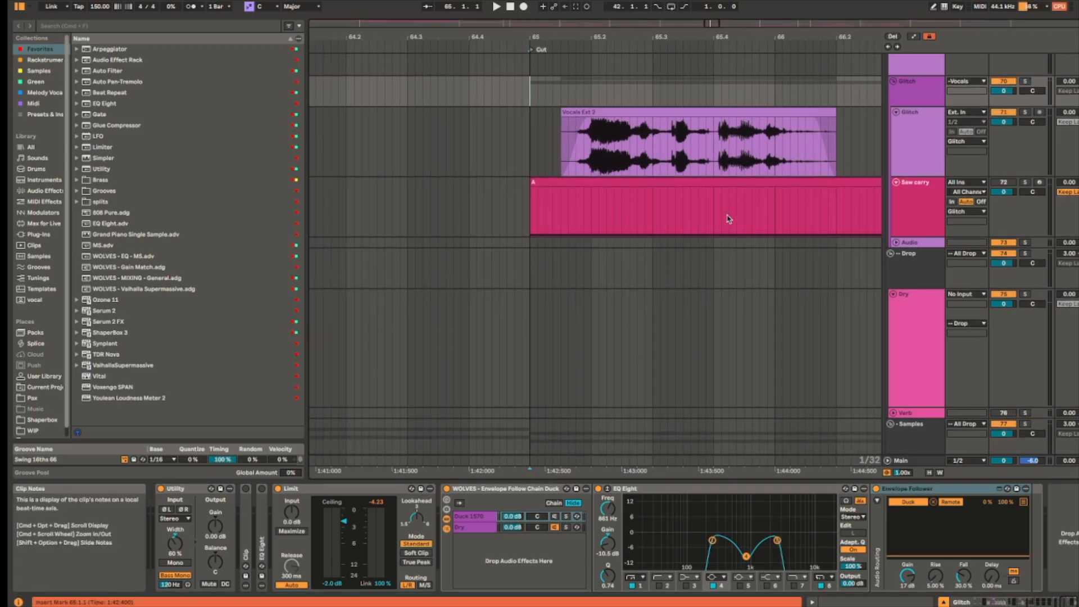
Step: Move on to the B2 section and play the full arrangement from bar 73
{"action": "left_click_drag", "start_coordinate": [727, 214], "coordinate": [624, 322]}
{"action": "scroll", "coordinate": [625, 322], "scroll_direction": "down", "scroll_amount": 6}
{"action": "scroll", "coordinate": [647, 242], "scroll_direction": "right", "scroll_amount": 8}
{"action": "scroll", "coordinate": [657, 216], "scroll_direction": "down", "scroll_amount": 5}
{"action": "left_click_drag", "start_coordinate": [726, 206], "coordinate": [602, 318]}
{"action": "scroll", "coordinate": [697, 272], "scroll_direction": "up", "scroll_amount": 7}
{"action": "scroll", "coordinate": [765, 242], "scroll_direction": "up", "scroll_amount": 10}
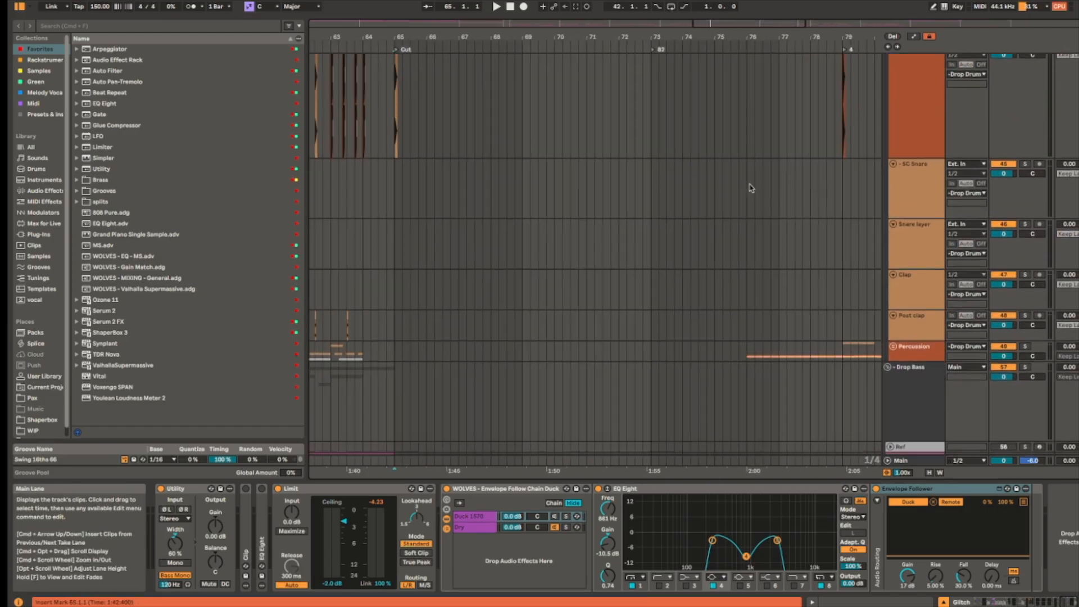
{"action": "scroll", "coordinate": [652, 103], "scroll_direction": "up", "scroll_amount": 10}
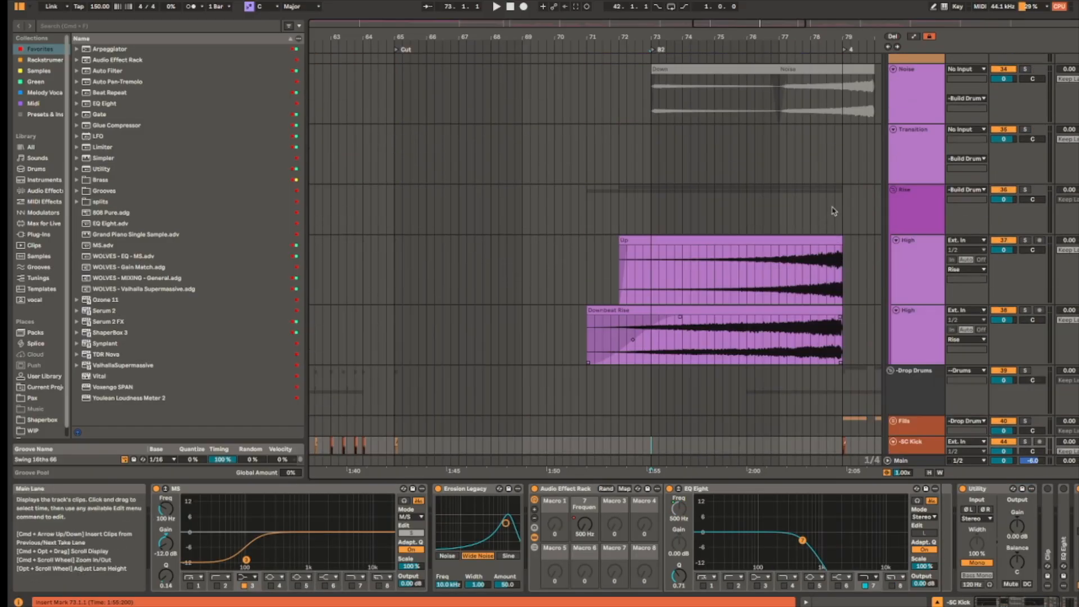
{"action": "scroll", "coordinate": [798, 208], "scroll_direction": "up", "scroll_amount": 12}
{"action": "key", "text": "space"}
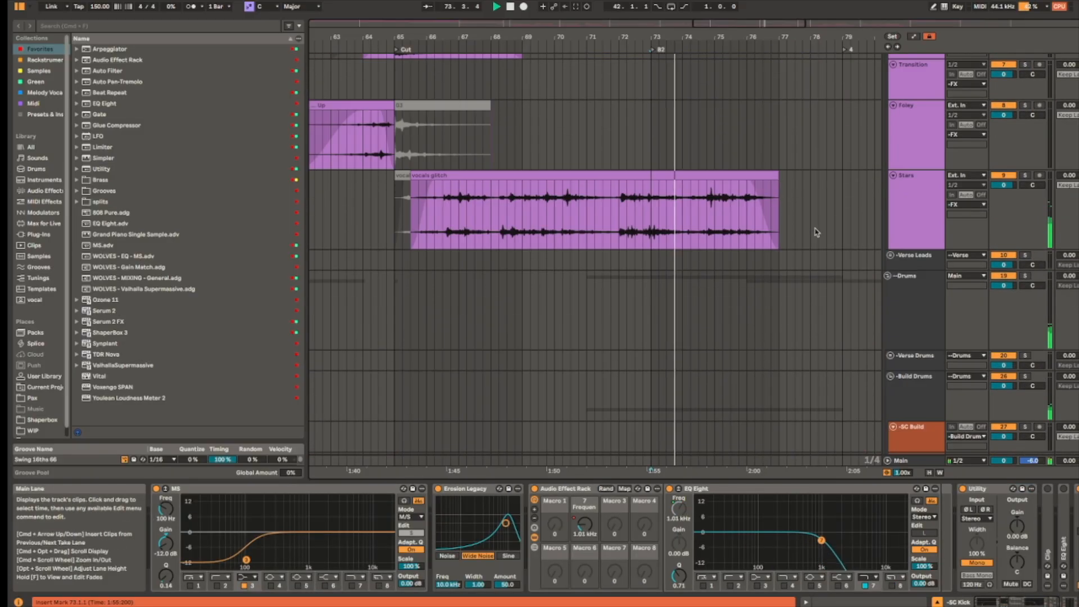
Step: Solo the High track holding the Up riser clip and play it from bar 76
{"action": "scroll", "coordinate": [809, 234], "scroll_direction": "down", "scroll_amount": 12}
{"action": "scroll", "coordinate": [725, 254], "scroll_direction": "up", "scroll_amount": 4}
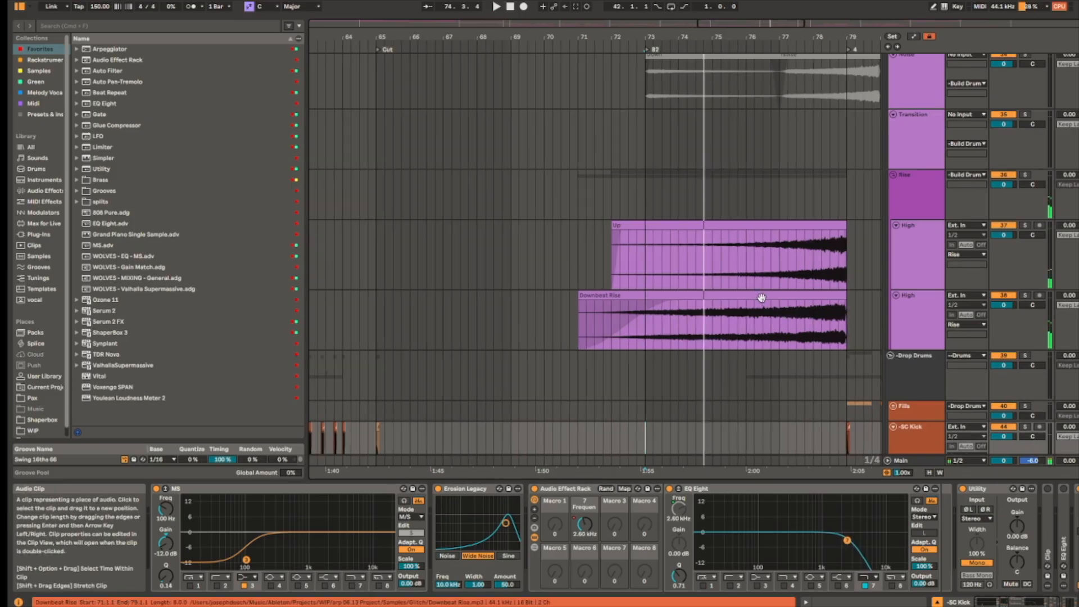
{"action": "left_click", "coordinate": [725, 254]}
{"action": "scroll", "coordinate": [747, 270], "scroll_direction": "down", "scroll_amount": 4}
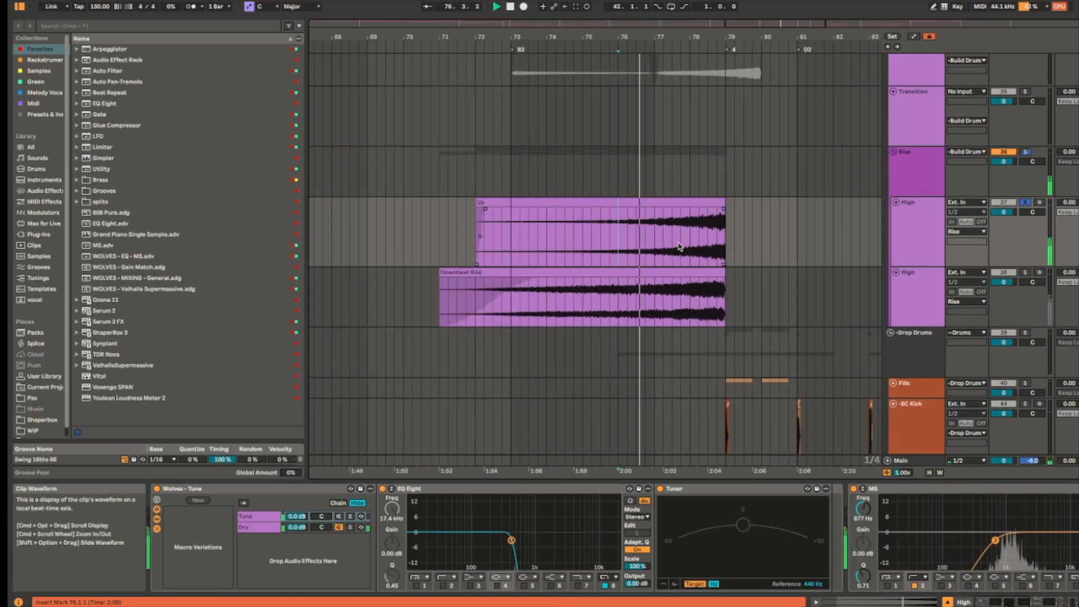
{"action": "left_click", "coordinate": [799, 224]}
{"action": "key", "text": "space"}
Step: Highlight bars 79 to 81 on the High track and play that passage with all tracks unsoloed
{"action": "left_click_drag", "start_coordinate": [800, 224], "coordinate": [725, 228]}
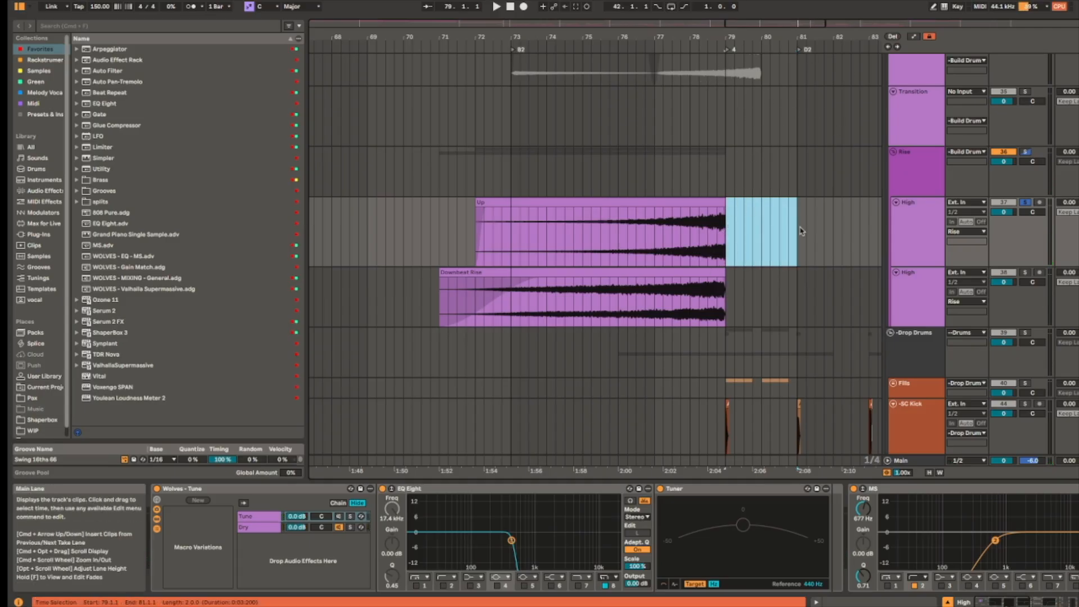
{"action": "scroll", "coordinate": [741, 217], "scroll_direction": "down", "scroll_amount": 3}
{"action": "scroll", "coordinate": [741, 217], "scroll_direction": "right", "scroll_amount": 2}
{"action": "key", "text": "space"}
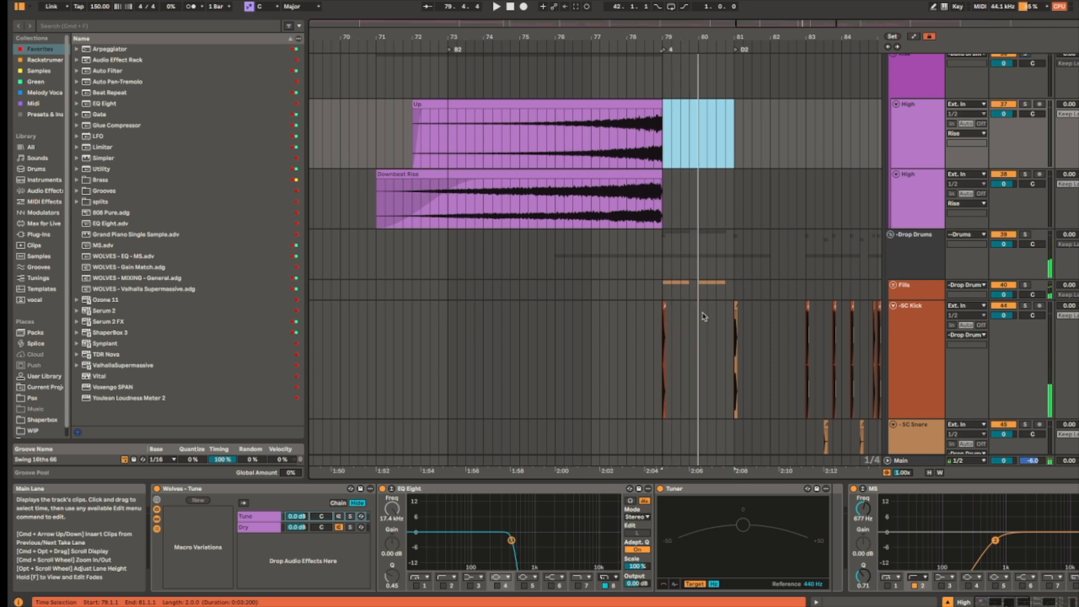
Step: Highlight bars 73 to 79 and the gap from bar 79 to 80 on the 1 mono bass track, ending with the marker at bar 79
{"action": "scroll", "coordinate": [722, 297], "scroll_direction": "down", "scroll_amount": 10}
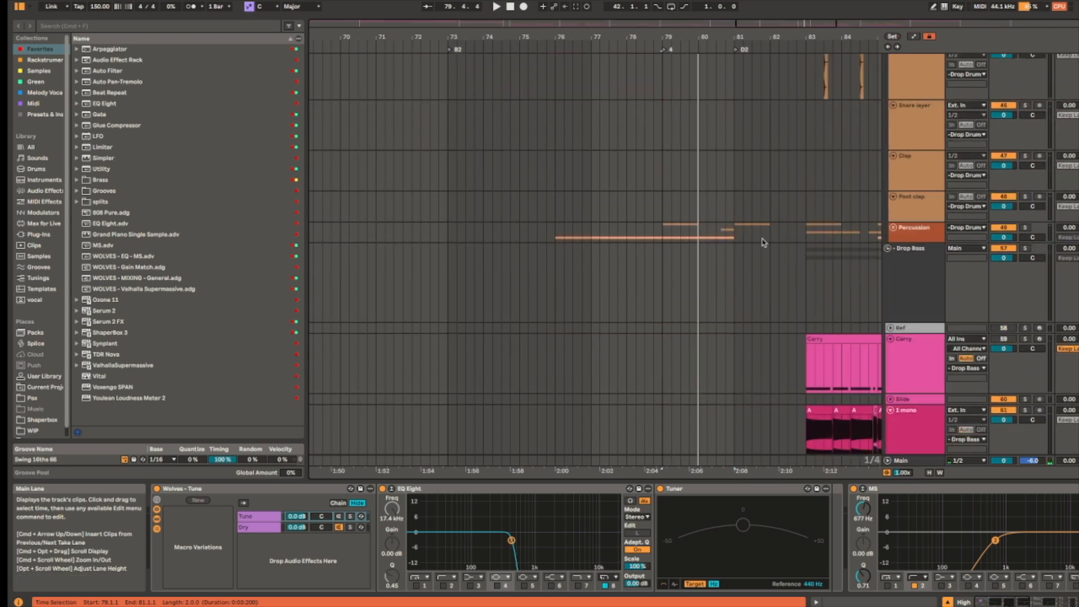
{"action": "scroll", "coordinate": [703, 356], "scroll_direction": "down", "scroll_amount": 12}
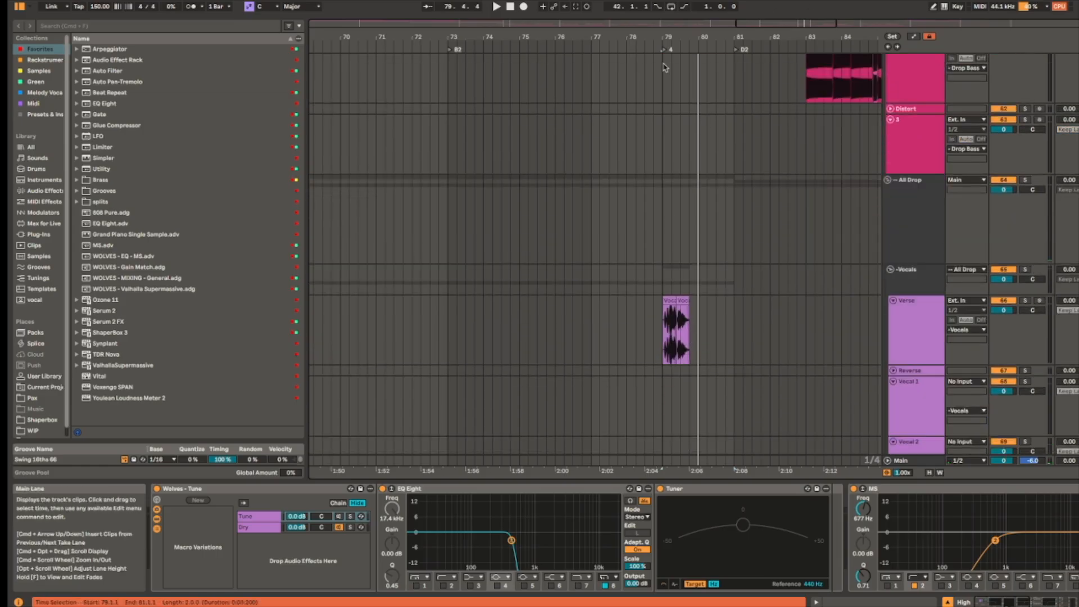
{"action": "left_click_drag", "start_coordinate": [668, 79], "coordinate": [448, 80]}
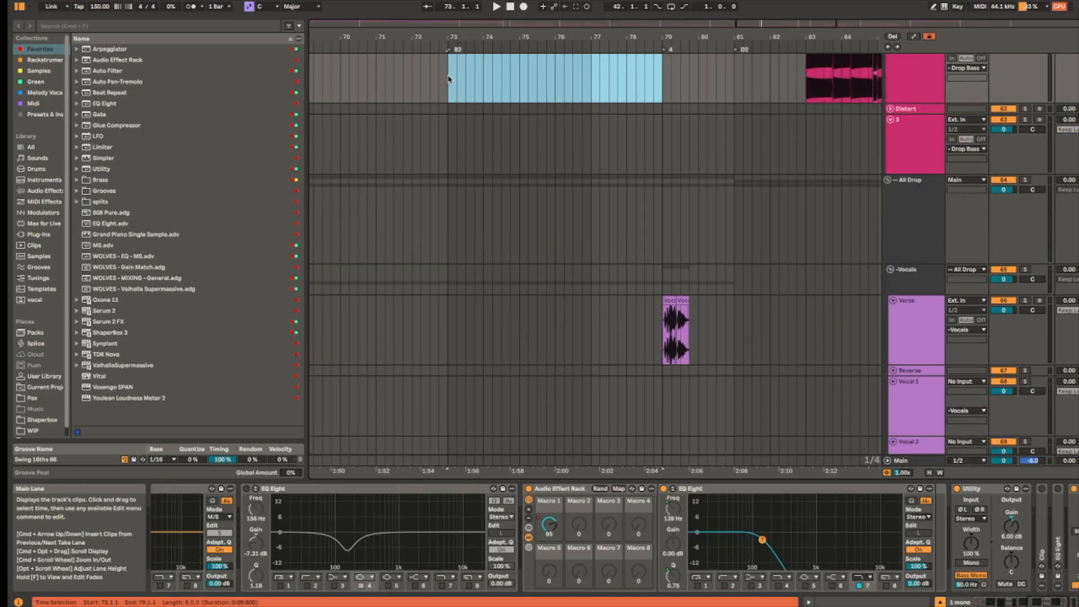
{"action": "left_click", "coordinate": [448, 80]}
{"action": "mouse_move", "coordinate": [660, 70]}
{"action": "left_mouse_down"}
{"action": "mouse_move", "coordinate": [748, 71]}
{"action": "mouse_move", "coordinate": [662, 72]}
{"action": "left_mouse_up"}
{"action": "left_click_drag", "start_coordinate": [664, 73], "coordinate": [696, 76]}
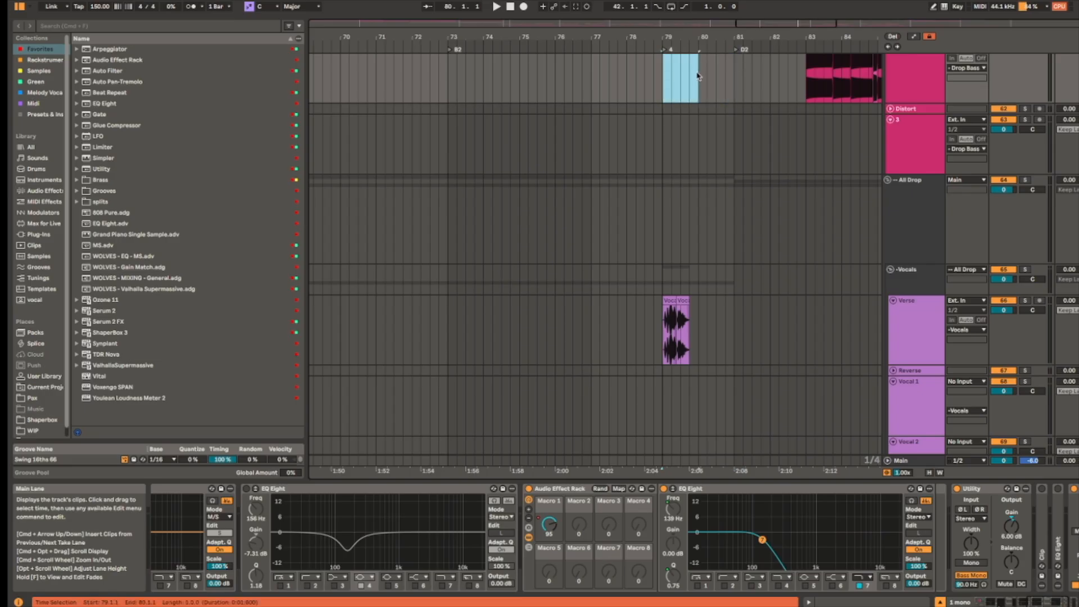
{"action": "left_click", "coordinate": [664, 73]}
Step: Unfold the Percussion group, solo its Transition track and select the cymbal clip starting at bar 79
{"action": "scroll", "coordinate": [649, 195], "scroll_direction": "up", "scroll_amount": 10}
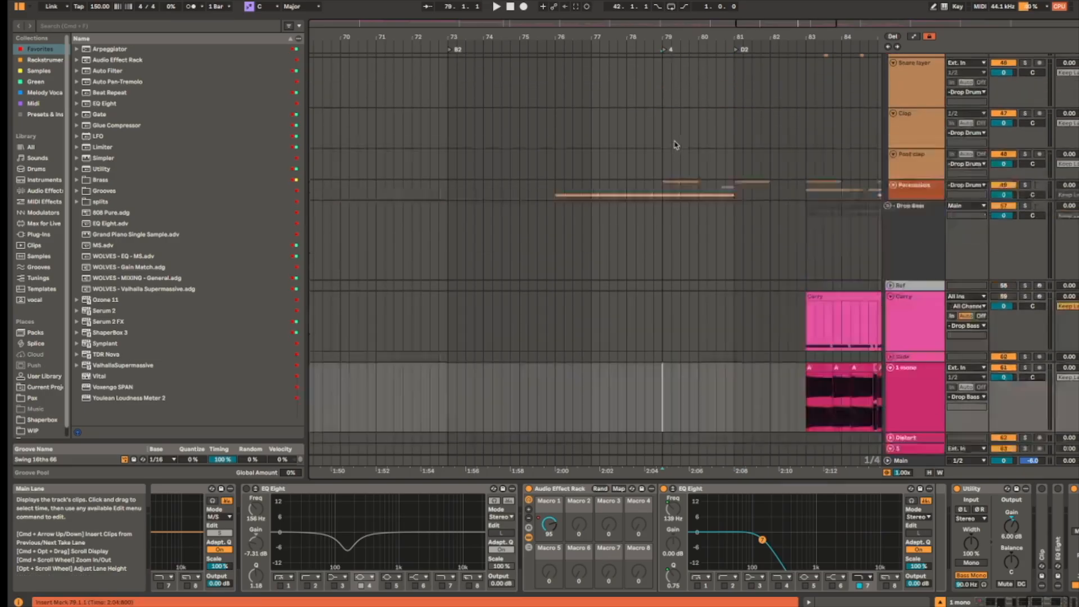
{"action": "left_click", "coordinate": [697, 276]}
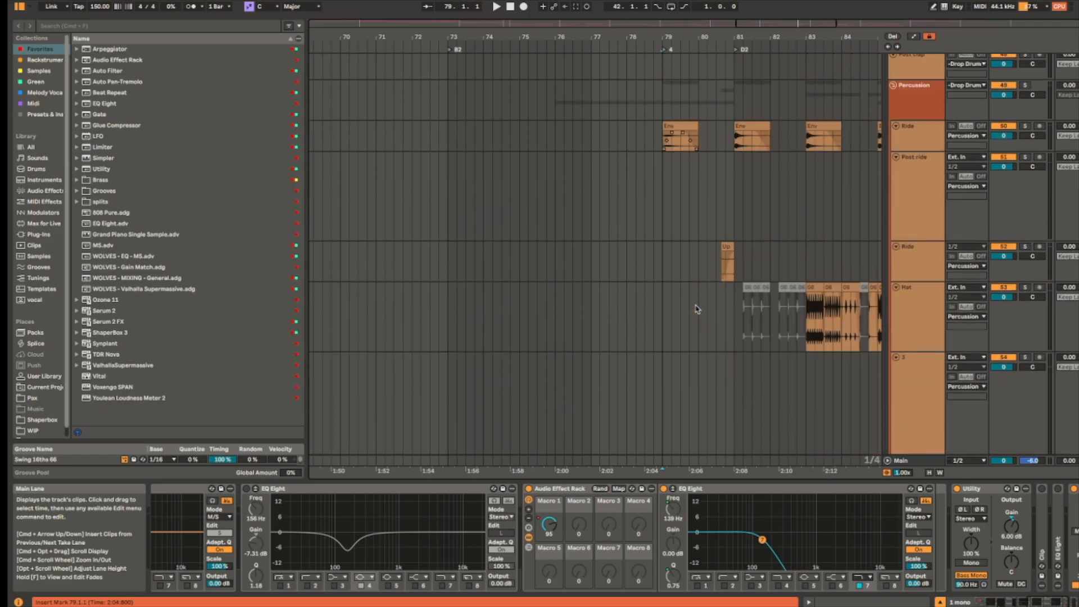
{"action": "left_click", "coordinate": [694, 308]}
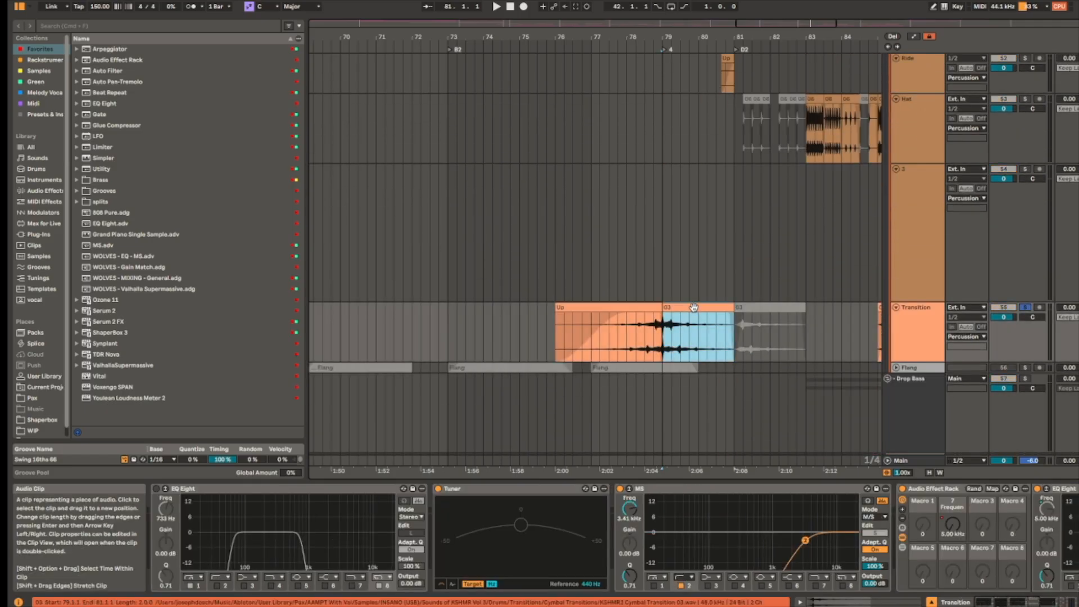
Step: With the Transition solo off, highlight the last beat before bar 81 on Percussion track 3 and place the marker at bar 79
{"action": "scroll", "coordinate": [611, 195], "scroll_direction": "right", "scroll_amount": 5}
{"action": "scroll", "coordinate": [611, 195], "scroll_direction": "down", "scroll_amount": 2}
{"action": "left_click_drag", "start_coordinate": [574, 178], "coordinate": [581, 179]}
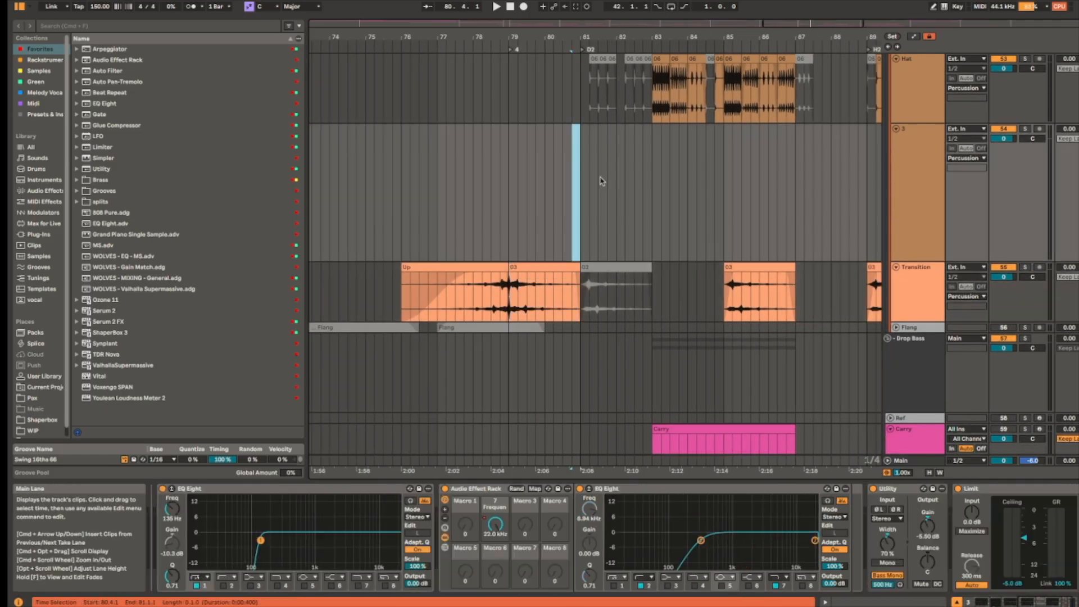
{"action": "left_click", "coordinate": [544, 170]}
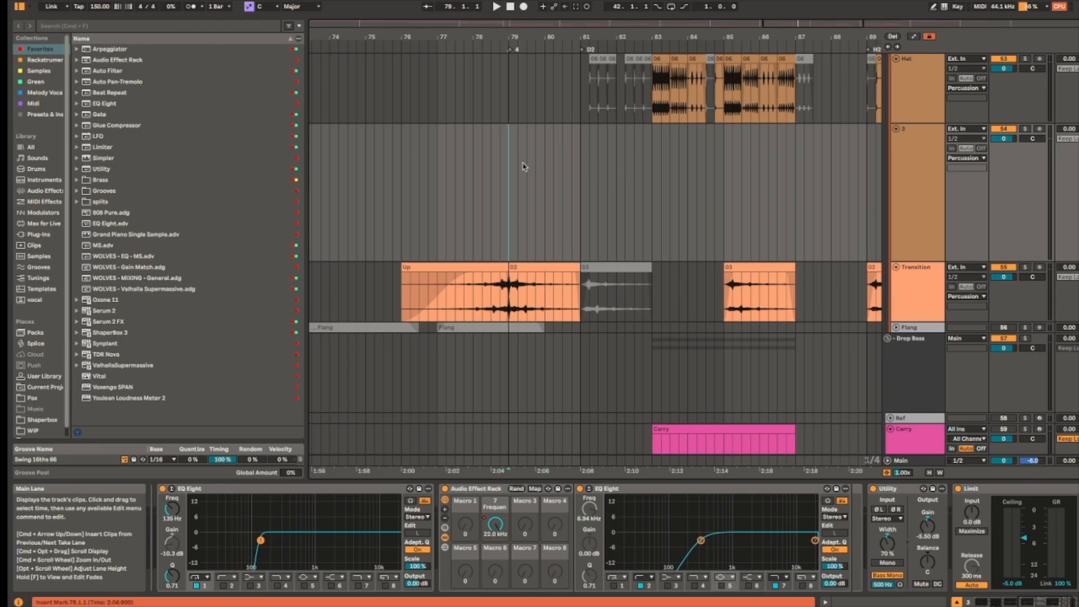
Step: Play the arrangement from bar 79 through the D2 and H2 sections, ending with the marker at bar 81 on the Samples group
{"action": "scroll", "coordinate": [676, 234], "scroll_direction": "down", "scroll_amount": 20}
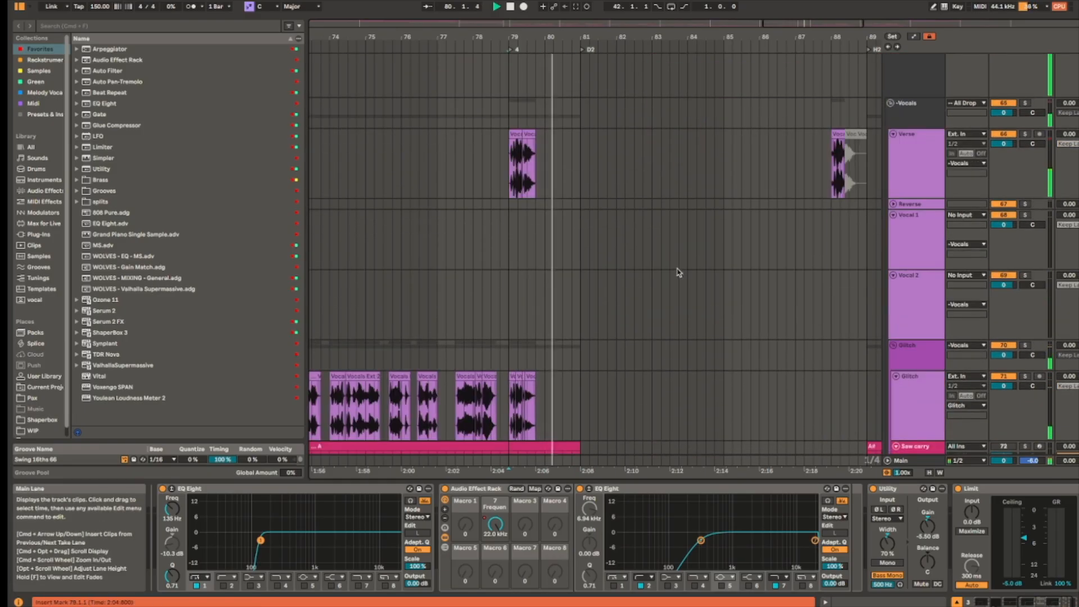
{"action": "scroll", "coordinate": [680, 266], "scroll_direction": "down", "scroll_amount": 8}
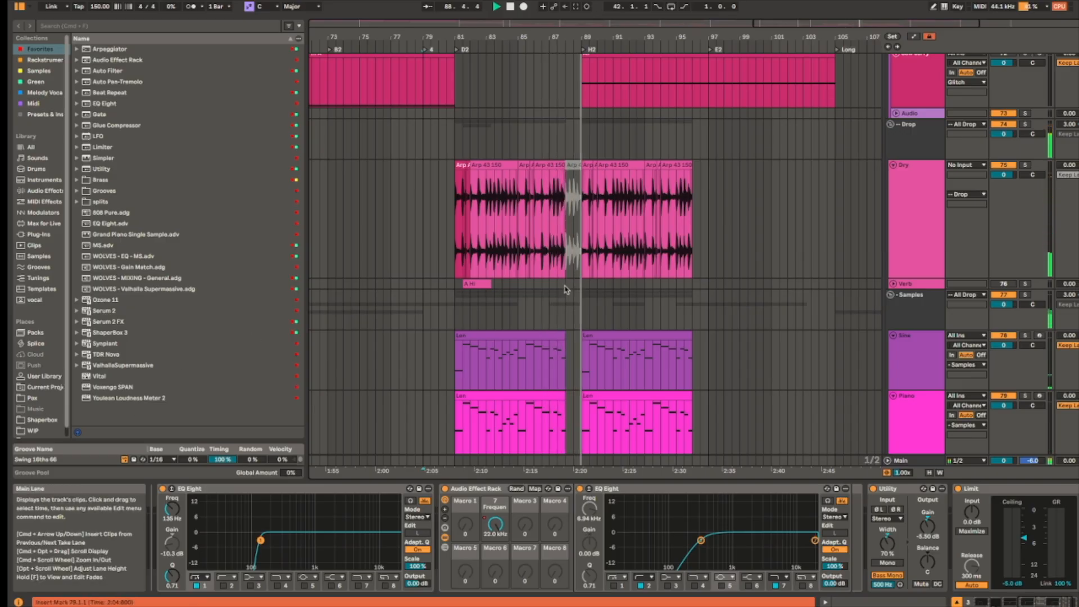
{"action": "scroll", "coordinate": [584, 315], "scroll_direction": "down", "scroll_amount": 3}
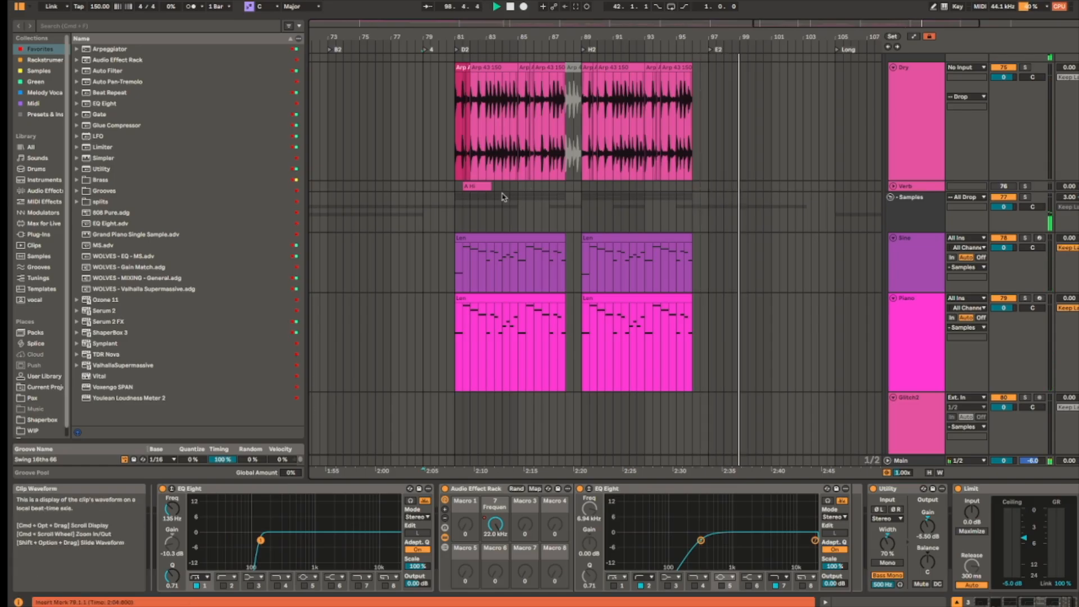
{"action": "left_click", "coordinate": [455, 211]}
{"action": "key", "text": "space"}
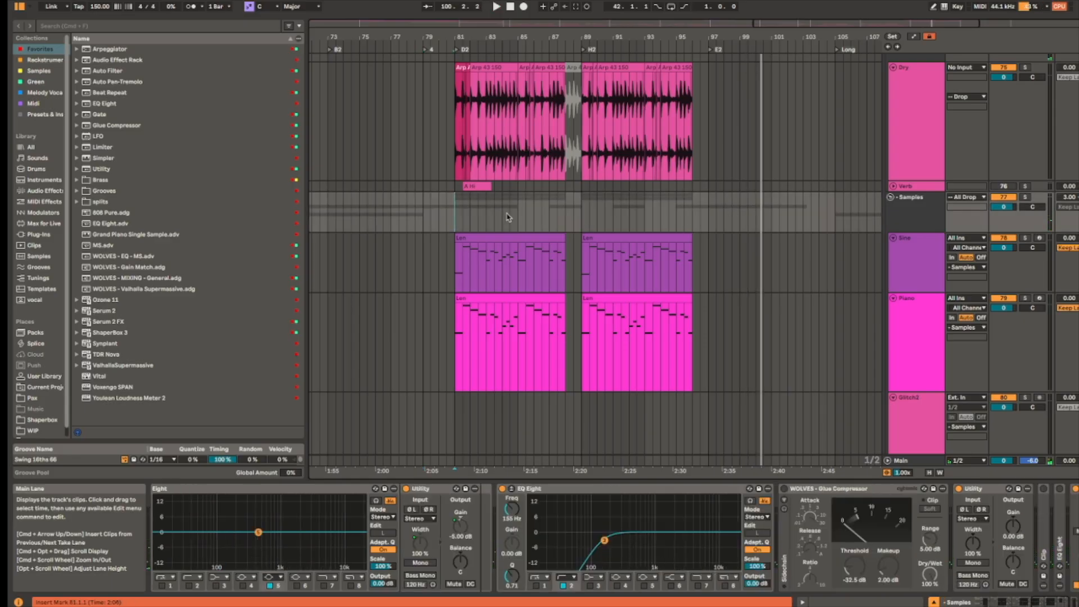
Step: Look over the drum, bass and vocal clips around D2 and place the marker at bar 81 on the Dry track
{"action": "scroll", "coordinate": [497, 246], "scroll_direction": "down", "scroll_amount": 15}
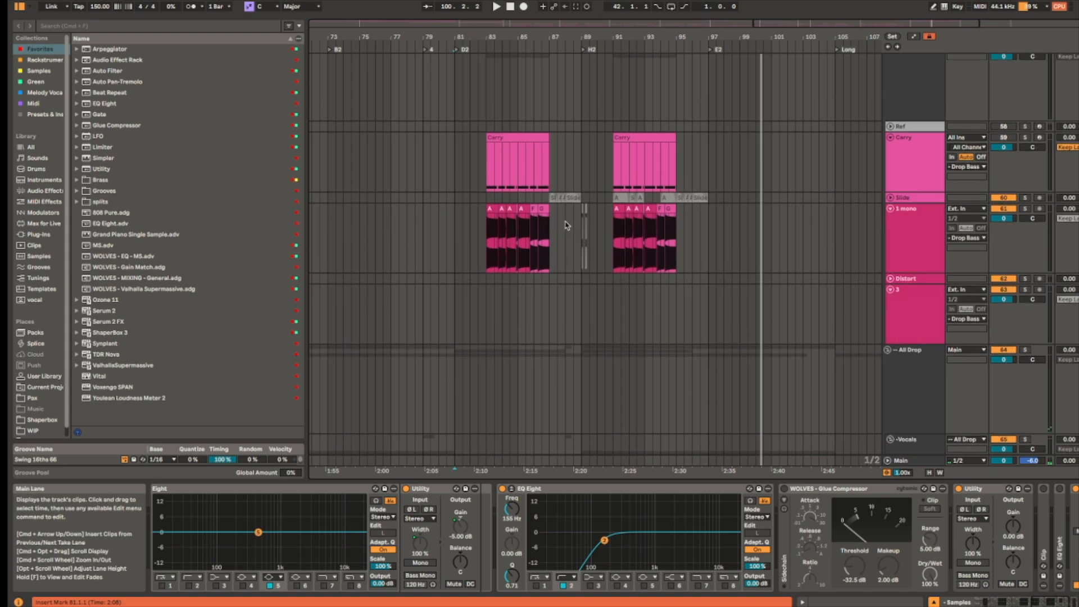
{"action": "scroll", "coordinate": [562, 225], "scroll_direction": "up", "scroll_amount": 10}
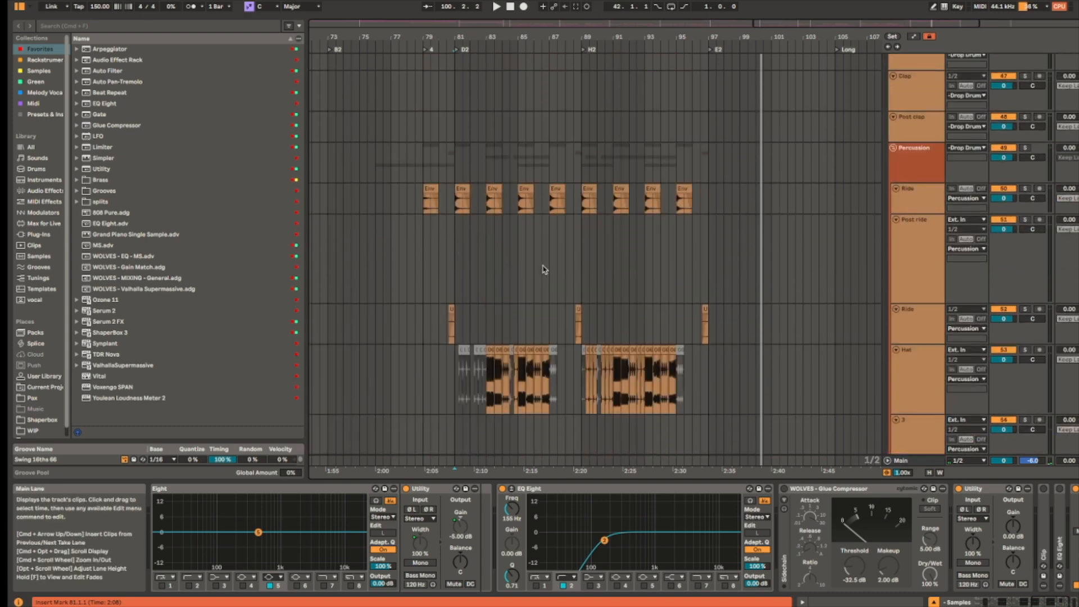
{"action": "scroll", "coordinate": [543, 269], "scroll_direction": "up", "scroll_amount": 10}
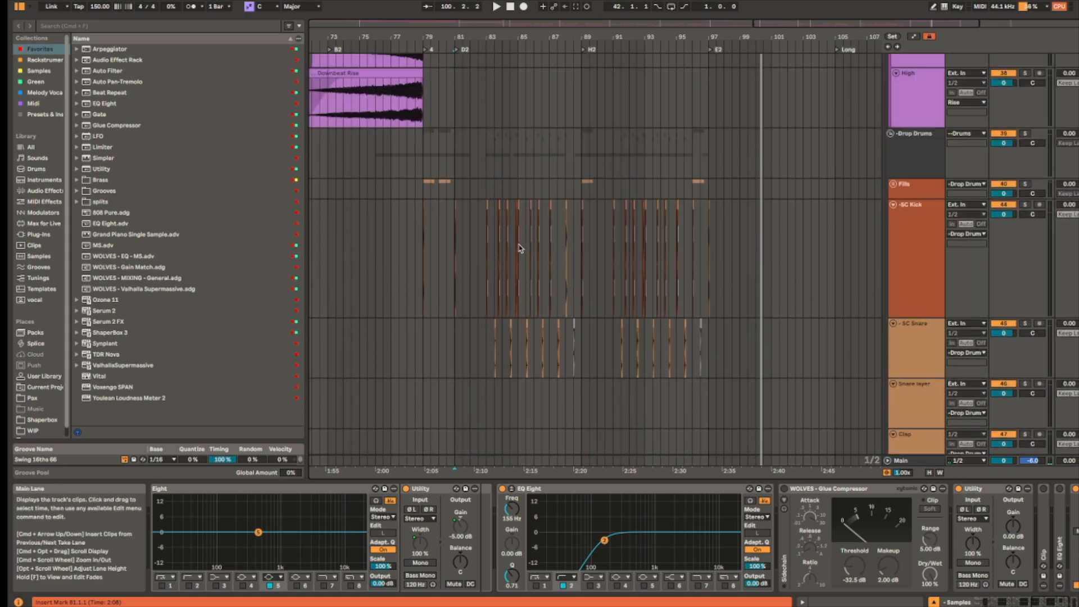
{"action": "scroll", "coordinate": [517, 248], "scroll_direction": "down", "scroll_amount": 12}
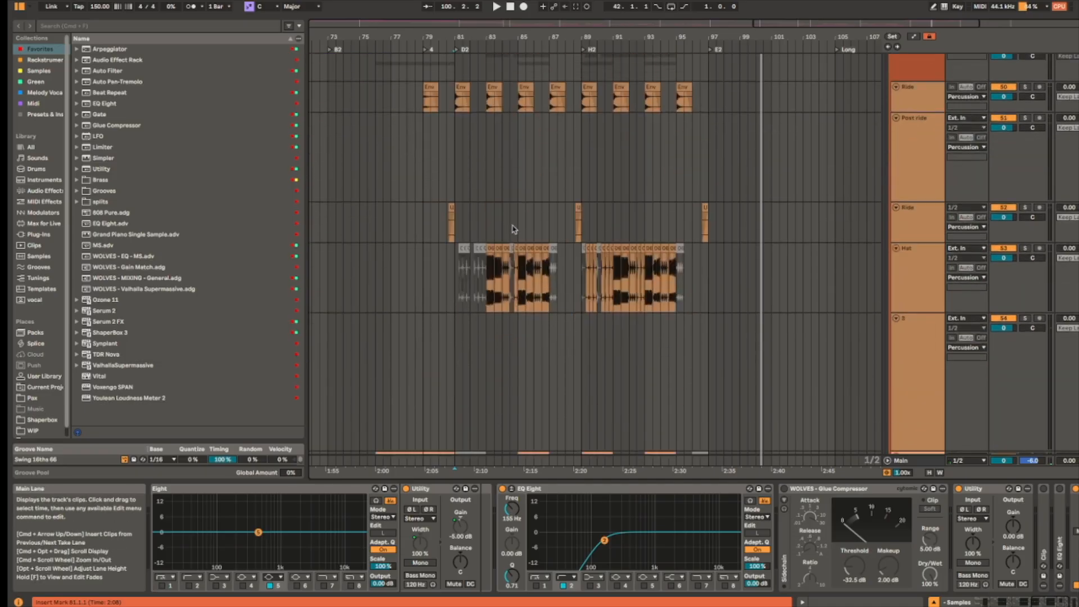
{"action": "scroll", "coordinate": [511, 229], "scroll_direction": "down", "scroll_amount": 15}
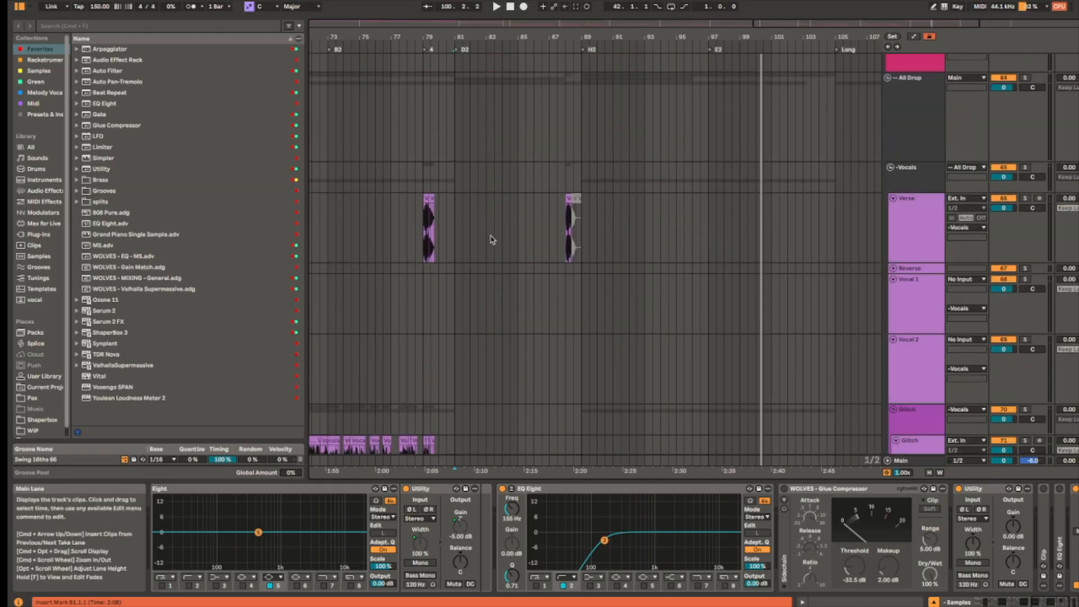
{"action": "left_click", "coordinate": [457, 261]}
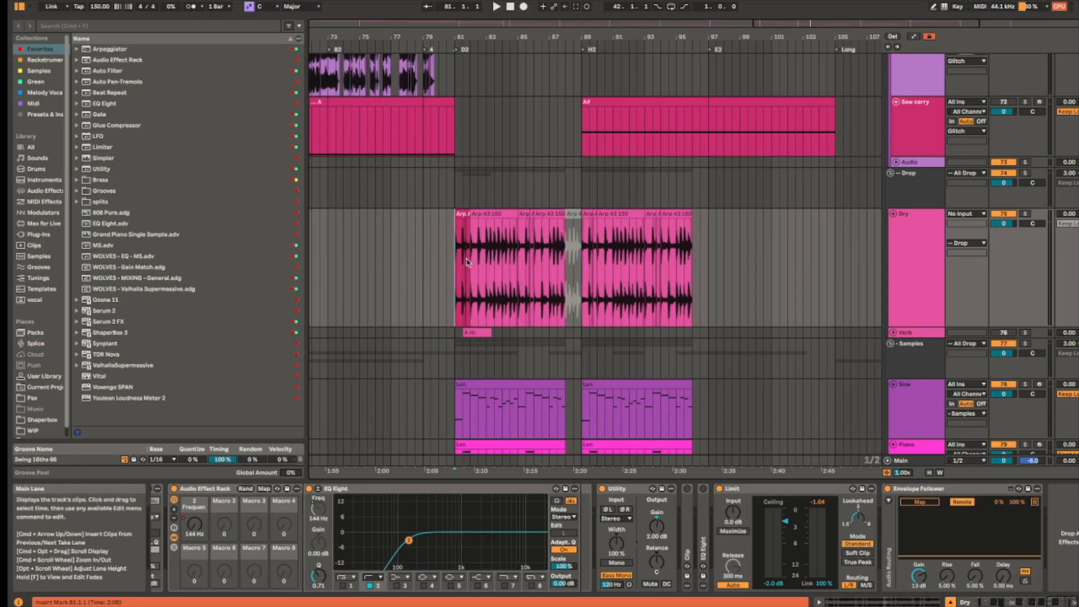
Step: Solo the Sine track, split its D2 clip at bar 85 and open the first part in the note editor
{"action": "scroll", "coordinate": [481, 329], "scroll_direction": "down", "scroll_amount": 3}
{"action": "scroll", "coordinate": [544, 323], "scroll_direction": "up", "scroll_amount": 3}
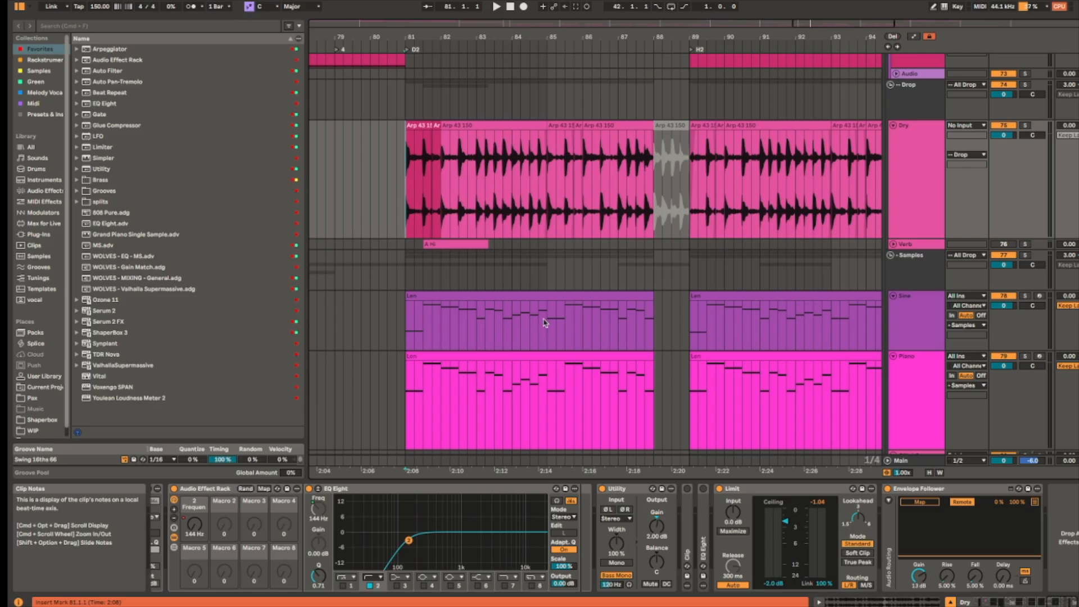
{"action": "left_click", "coordinate": [566, 297]}
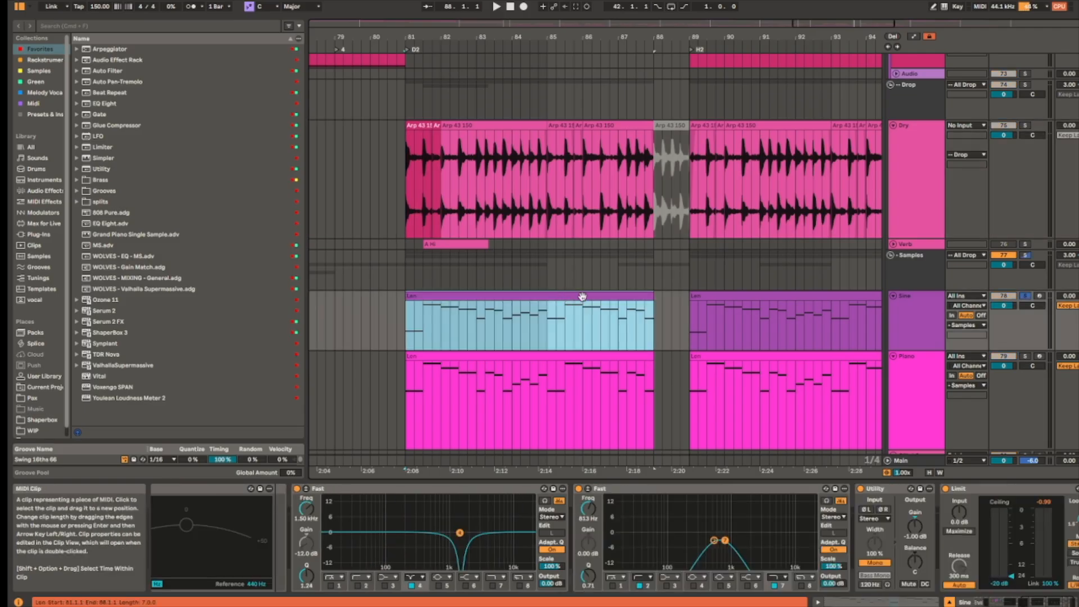
{"action": "left_click", "coordinate": [557, 317]}
{"action": "left_click", "coordinate": [540, 317]}
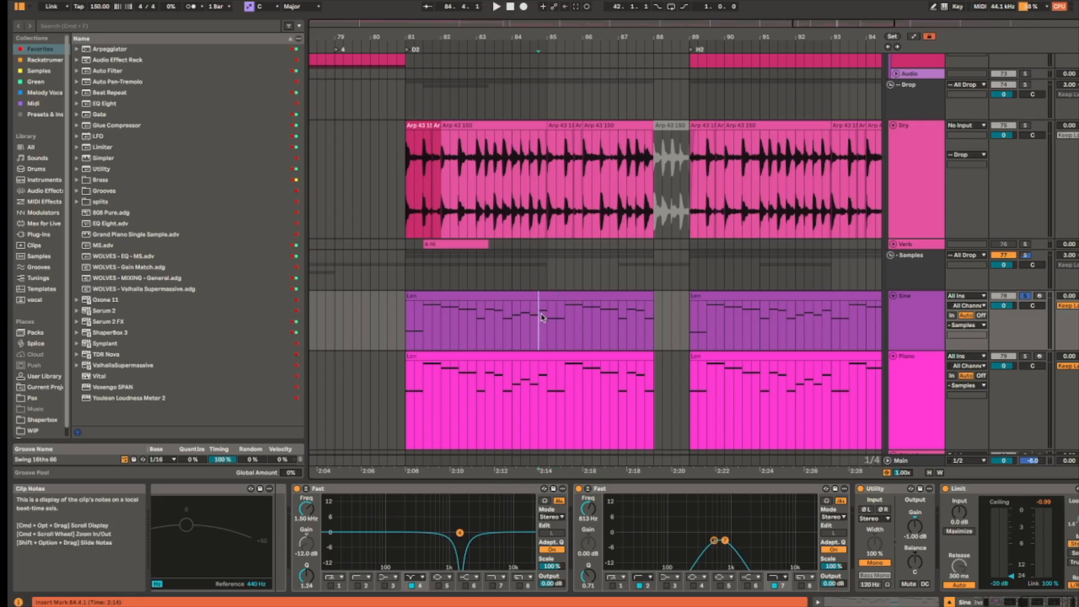
{"action": "key", "text": "super+e"}
{"action": "left_click", "coordinate": [526, 296]}
{"action": "double_click", "coordinate": [526, 296]}
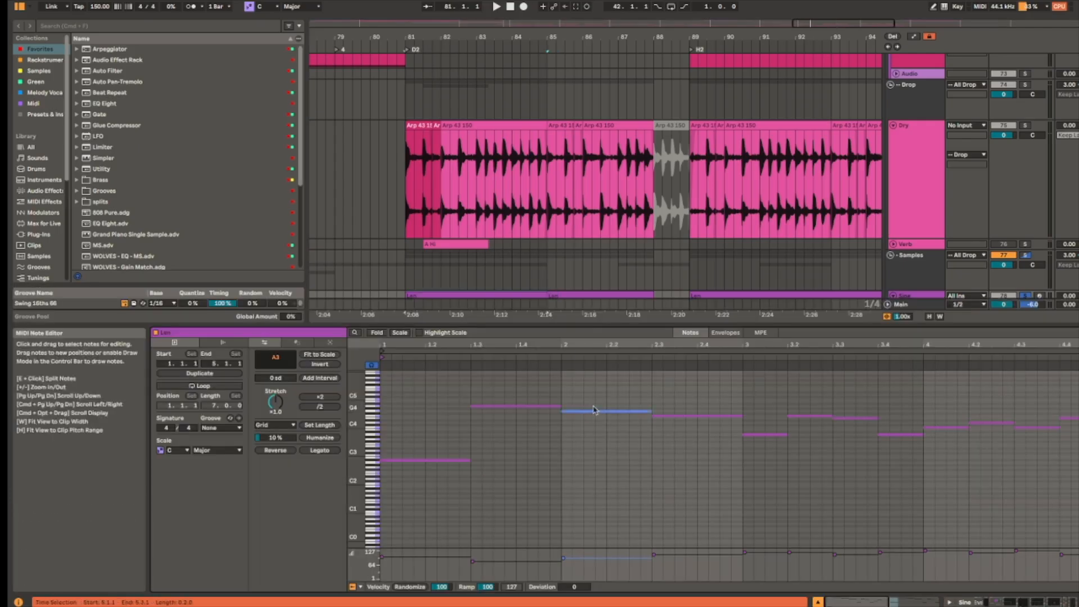
Step: Compress the timing of the Sine clip's notes to half length and play the soloed result from bar 81
{"action": "left_click", "coordinate": [331, 407]}
{"action": "key", "text": "space"}
{"action": "scroll", "coordinate": [752, 202], "scroll_direction": "down", "scroll_amount": 5}
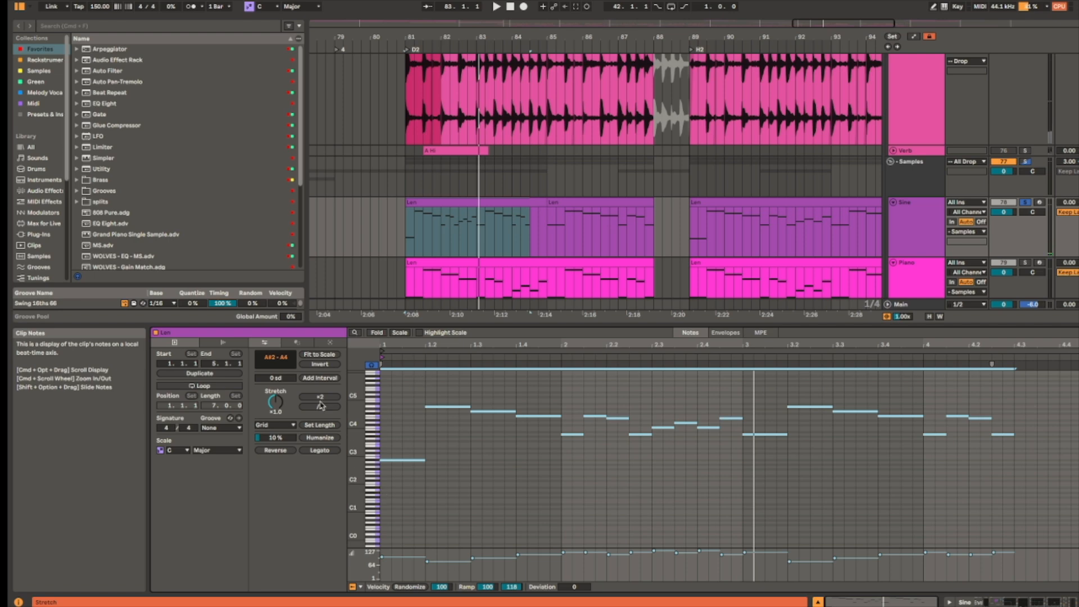
Step: Select all the Sine clip's notes, stretch them to double length and play the soloed clip from bar 81
{"action": "left_click", "coordinate": [485, 466]}
{"action": "key", "text": "ctrl+a"}
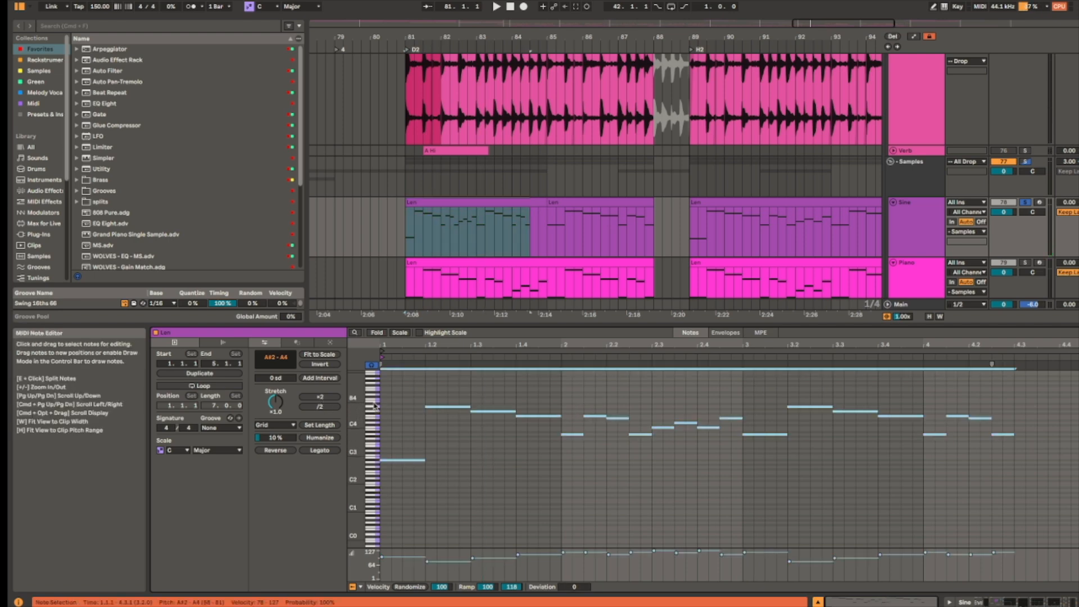
{"action": "left_click", "coordinate": [321, 398]}
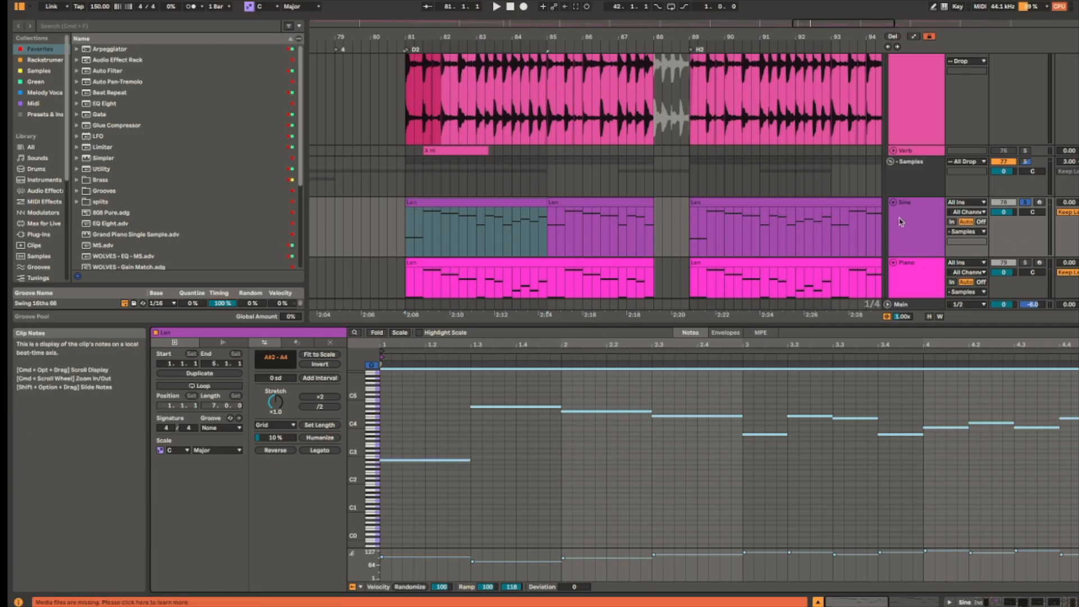
{"action": "key", "text": "space"}
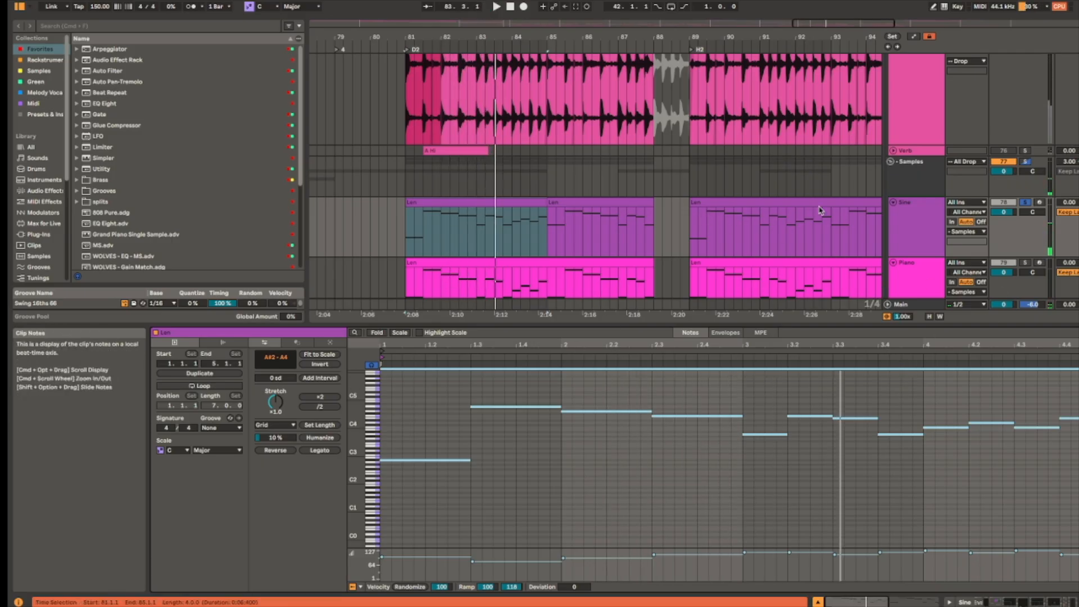
Step: Select the Sine clip at bar 81, then with its solo off highlight the first three beats of the Dry track's arp from bar 81
{"action": "left_click", "coordinate": [512, 200]}
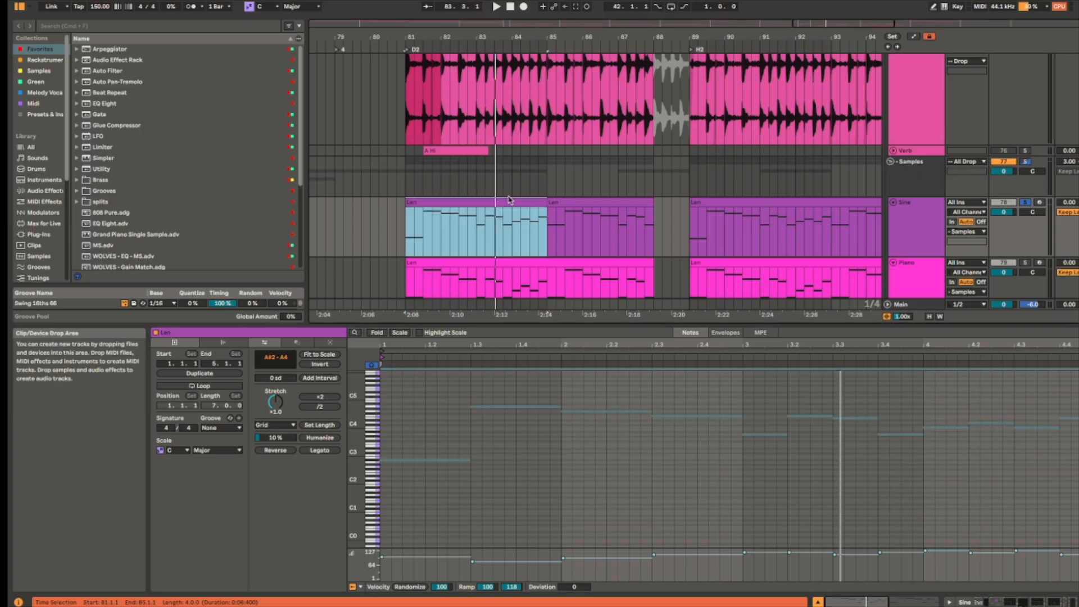
{"action": "scroll", "coordinate": [574, 200], "scroll_direction": "down", "scroll_amount": 2}
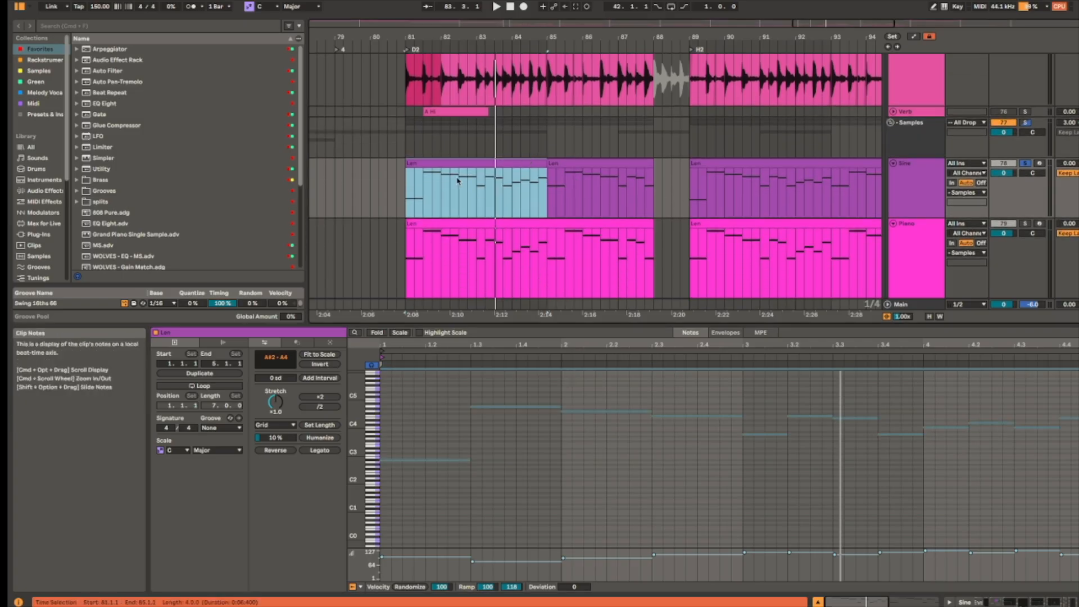
{"action": "scroll", "coordinate": [409, 94], "scroll_direction": "up", "scroll_amount": 5}
{"action": "left_click_drag", "start_coordinate": [408, 94], "coordinate": [432, 96]}
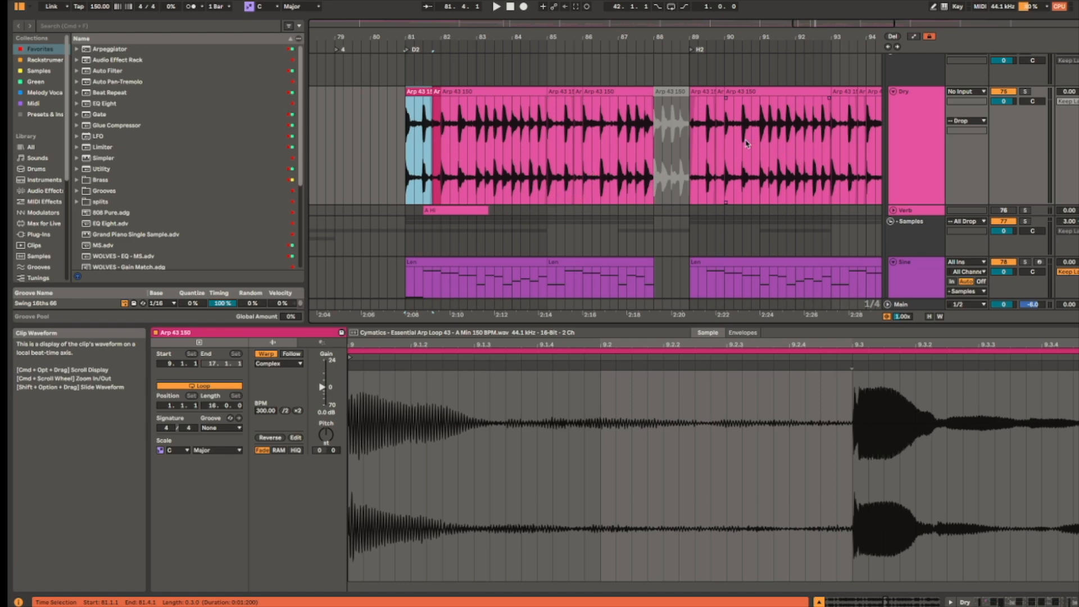
{"action": "scroll", "coordinate": [698, 140], "scroll_direction": "up", "scroll_amount": 2}
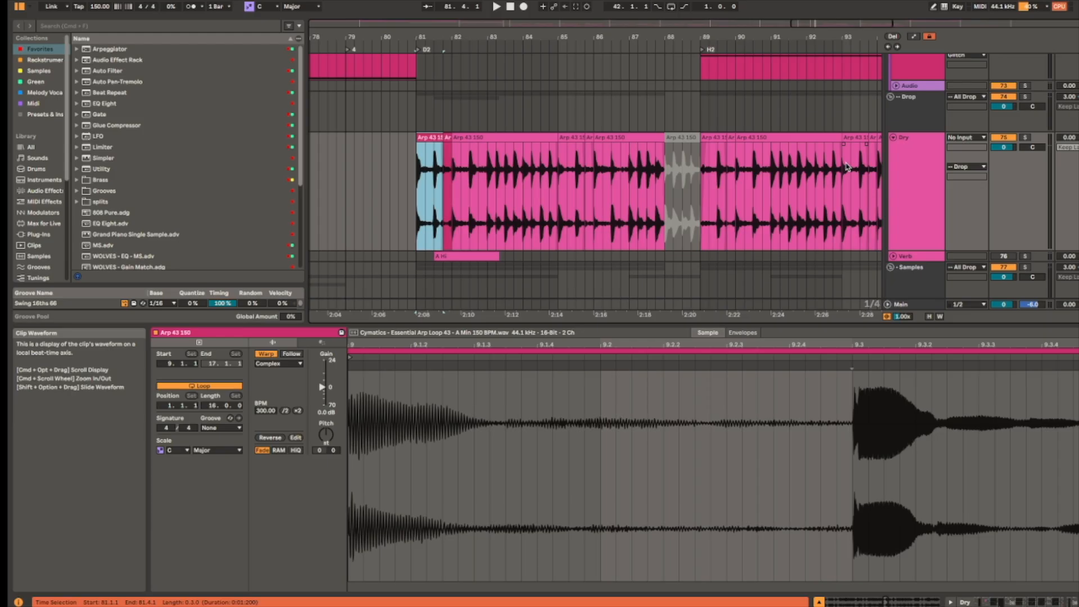
{"action": "left_click", "coordinate": [432, 139]}
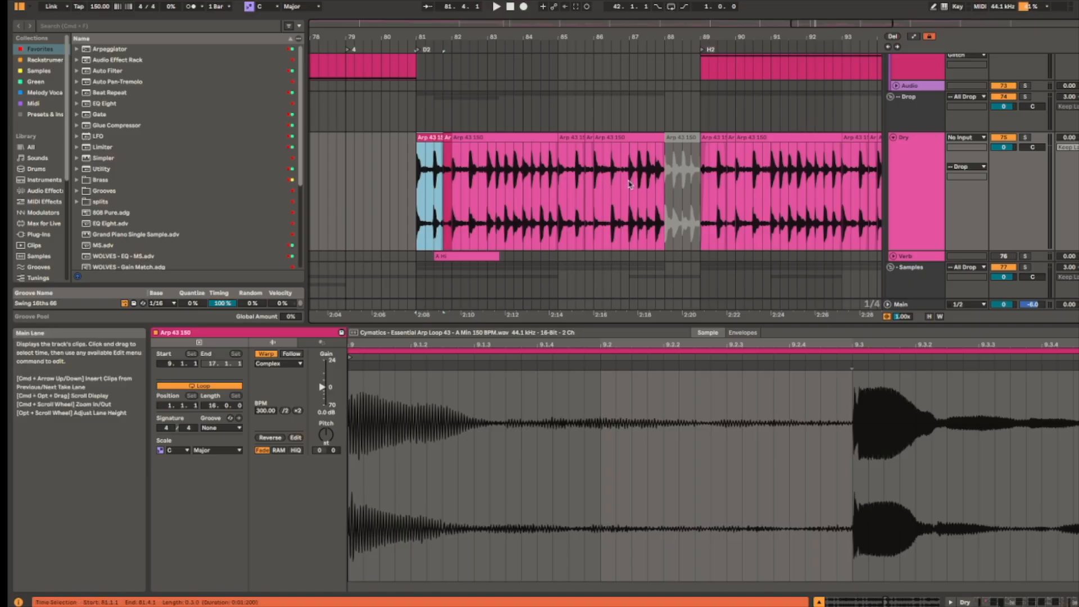
Step: Compare the Sine clip at bar 81 with the Dry arp by selecting the clip, then the arp's first three beats
{"action": "scroll", "coordinate": [544, 155], "scroll_direction": "left", "scroll_amount": 3}
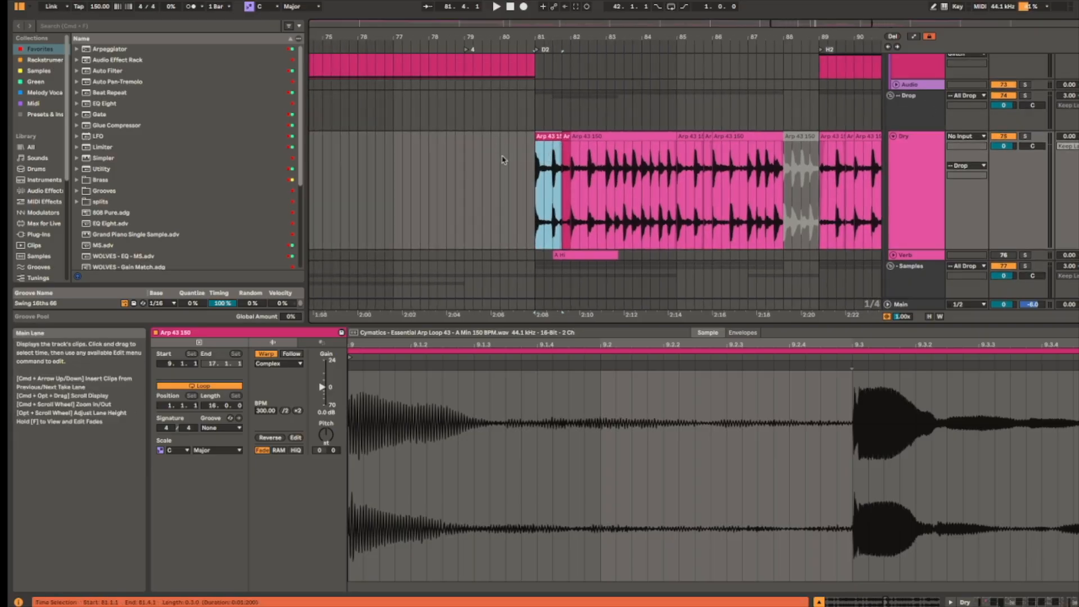
{"action": "scroll", "coordinate": [607, 233], "scroll_direction": "down", "scroll_amount": 4}
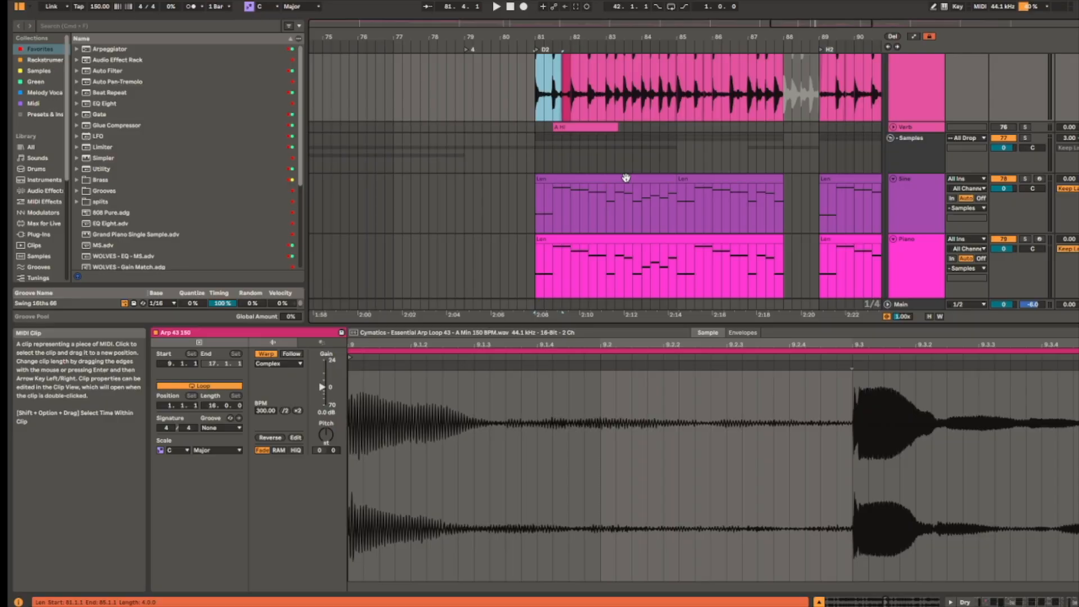
{"action": "left_click", "coordinate": [625, 178]}
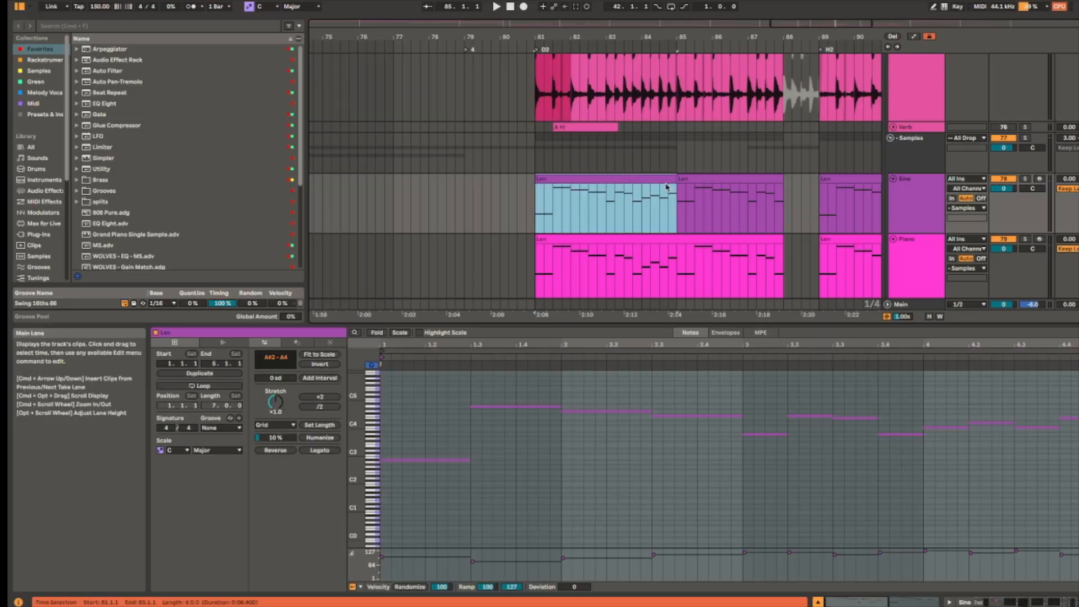
{"action": "scroll", "coordinate": [528, 124], "scroll_direction": "up", "scroll_amount": 3}
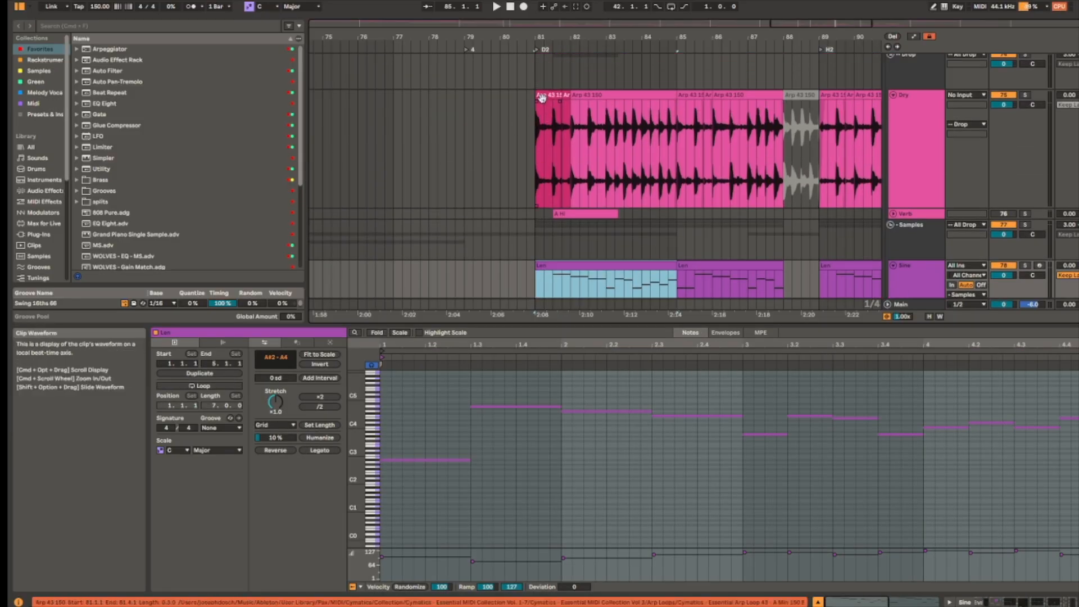
{"action": "left_click_drag", "start_coordinate": [535, 124], "coordinate": [562, 125]}
Step: Solo the Dry track, select its Arp 43 150 clip from bar 33 to 40 in D1 and play it
{"action": "scroll", "coordinate": [660, 223], "scroll_direction": "down", "scroll_amount": 5}
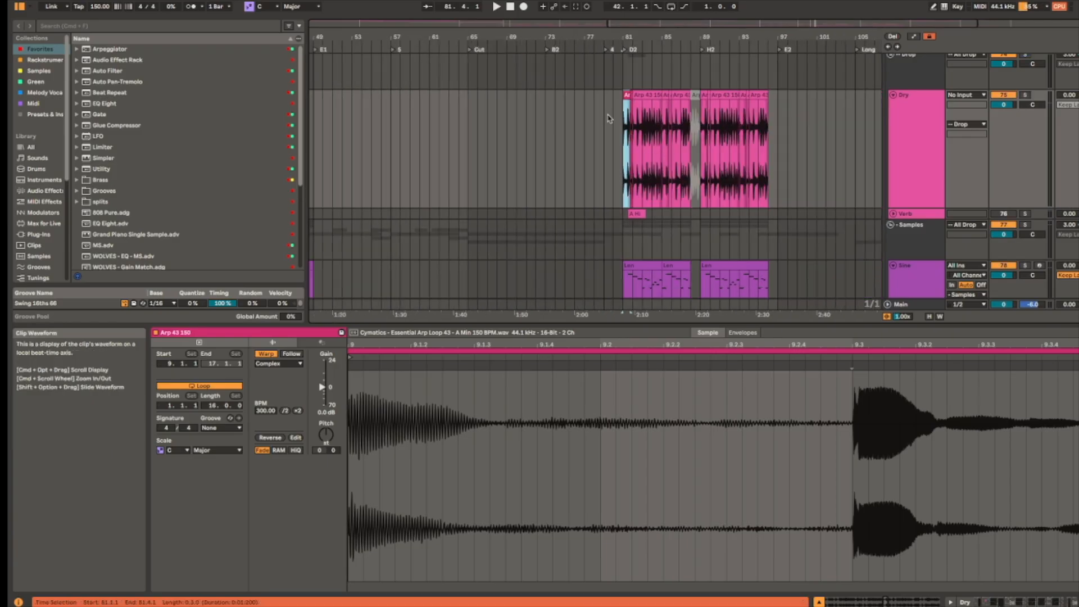
{"action": "scroll", "coordinate": [614, 125], "scroll_direction": "left", "scroll_amount": 8}
{"action": "key", "text": "s"}
{"action": "left_click", "coordinate": [622, 93]}
{"action": "scroll", "coordinate": [731, 113], "scroll_direction": "right", "scroll_amount": 5}
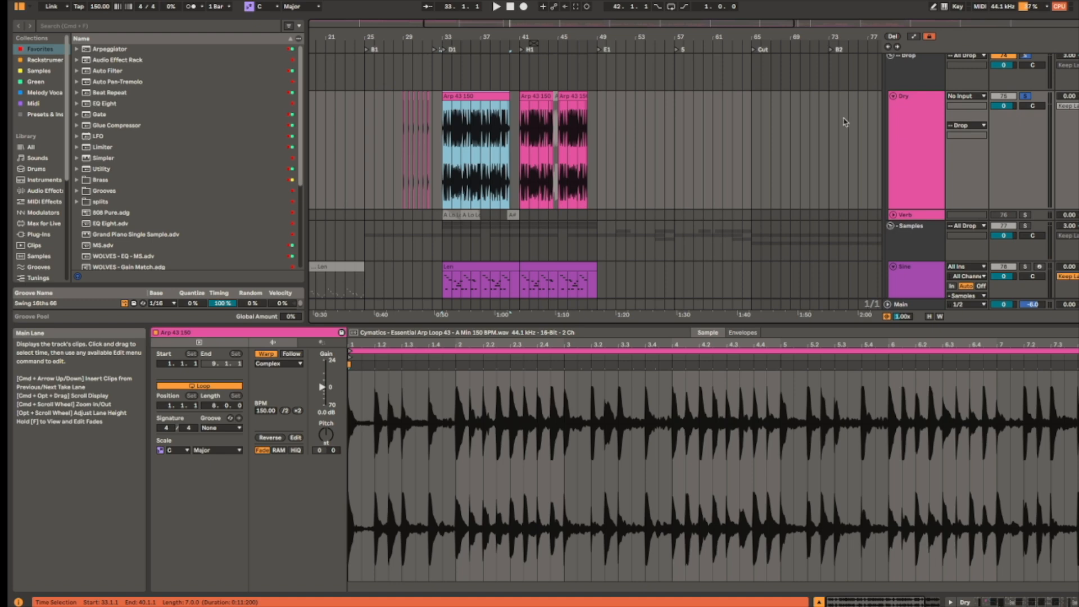
{"action": "key", "text": "space"}
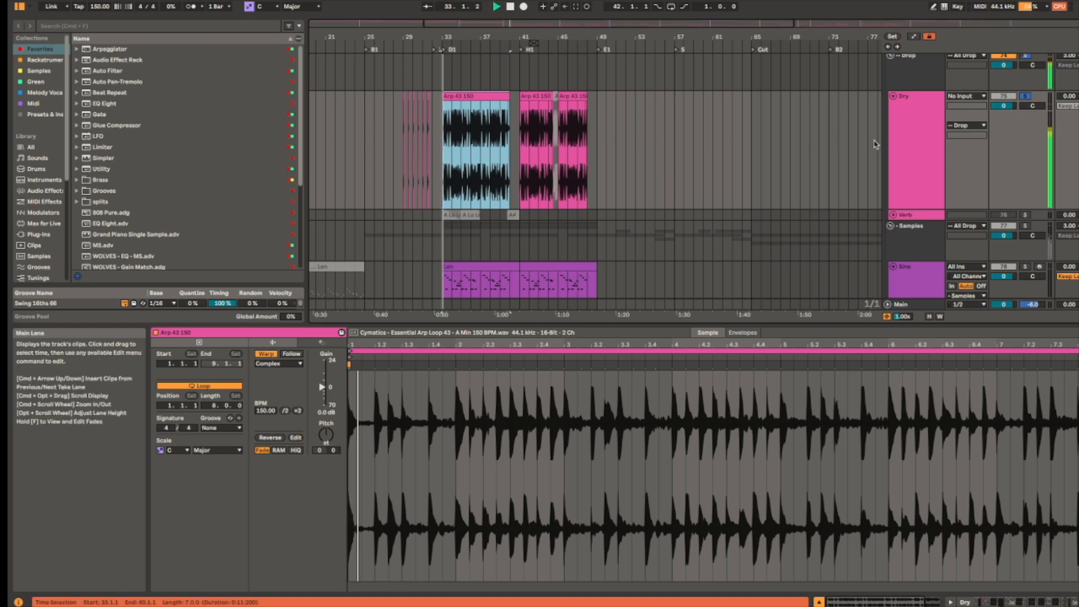
Step: Move to D2 and play the soloed Dry track from bar 81 for comparison
{"action": "scroll", "coordinate": [689, 159], "scroll_direction": "right", "scroll_amount": 10}
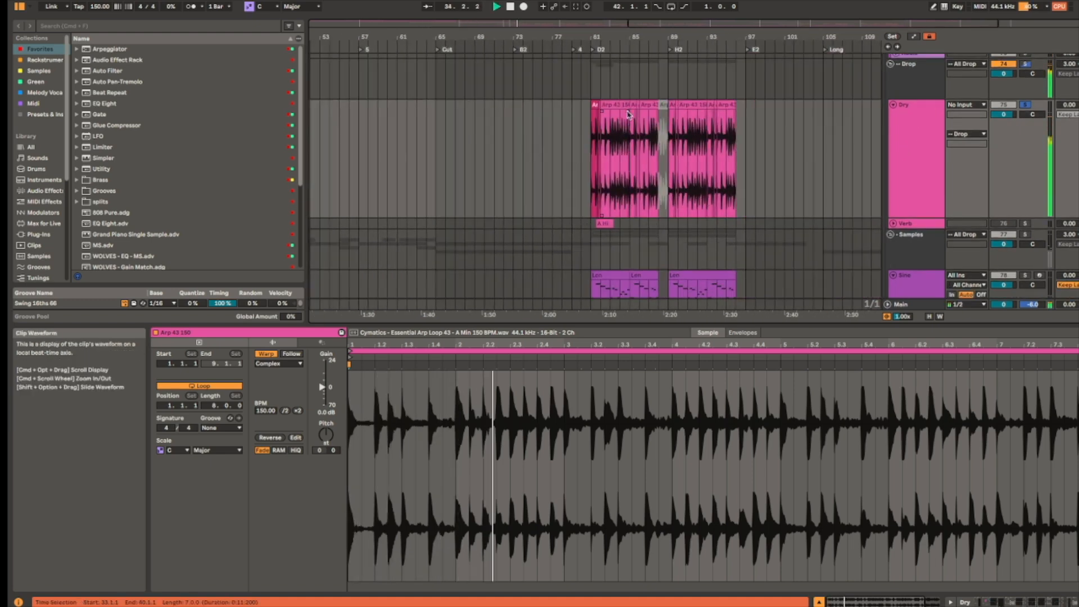
{"action": "left_click", "coordinate": [591, 147]}
{"action": "key", "text": "space"}
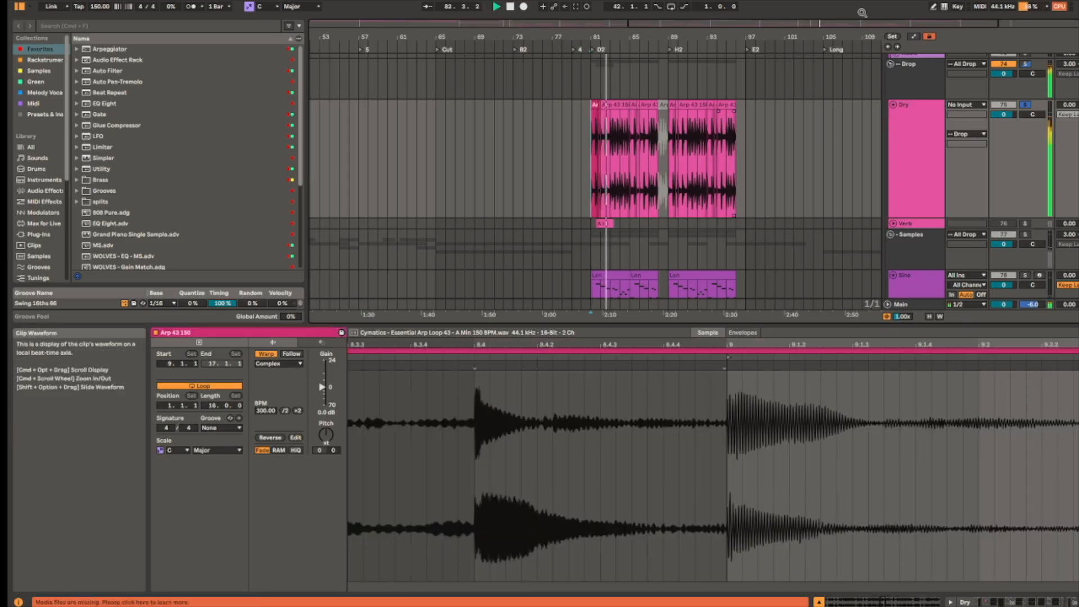
{"action": "key", "text": "space"}
Step: With the Dry solo off, highlight the arp's first three beats from bar 81 and show the track's device chain
{"action": "scroll", "coordinate": [626, 181], "scroll_direction": "up", "scroll_amount": 5}
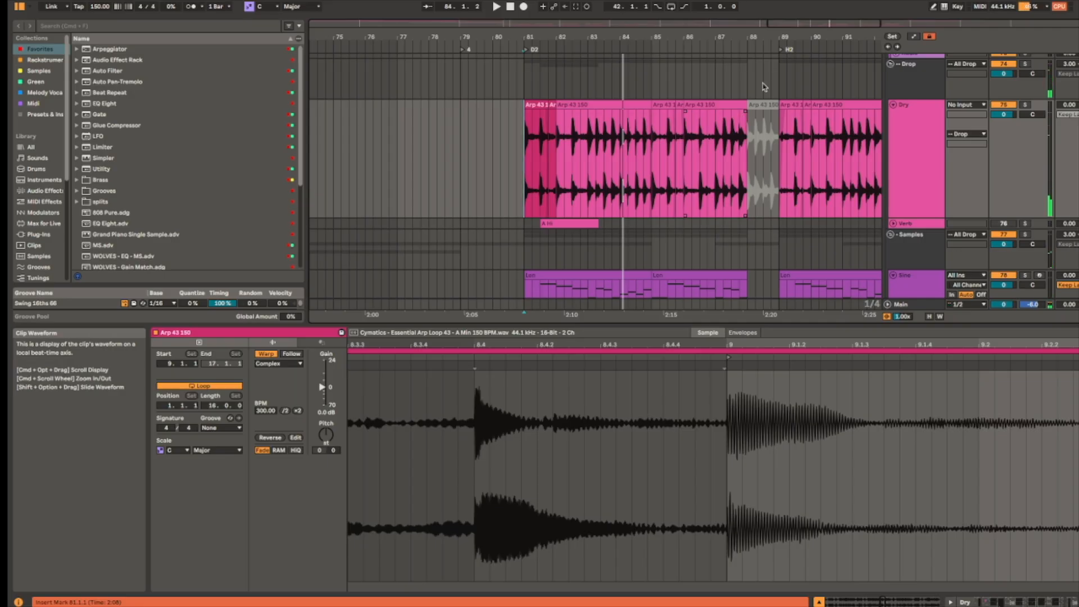
{"action": "left_click_drag", "start_coordinate": [527, 119], "coordinate": [548, 119]}
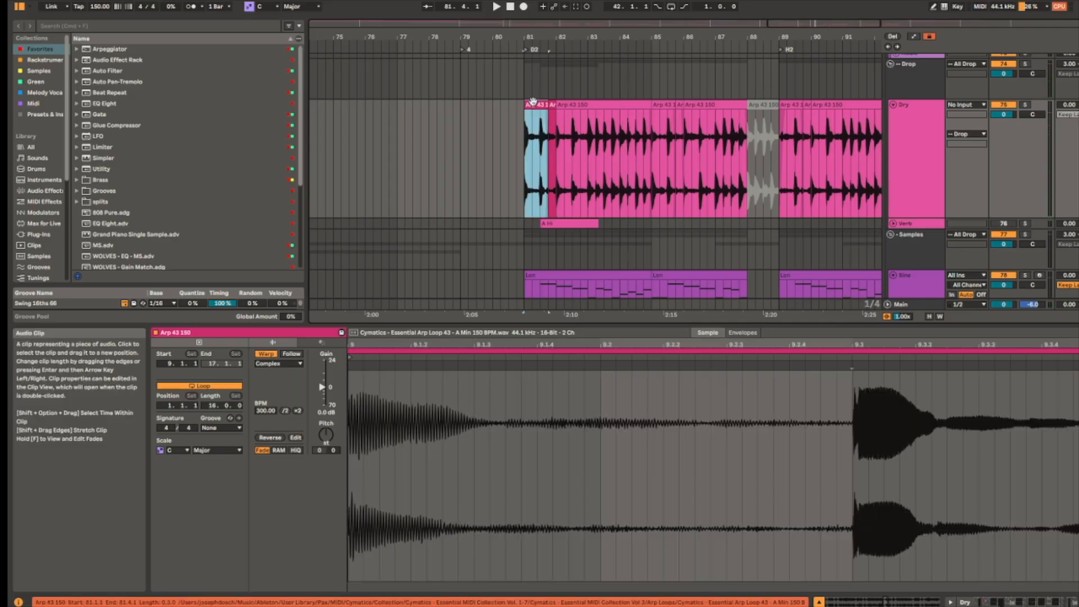
{"action": "key", "text": "shift+Tab"}
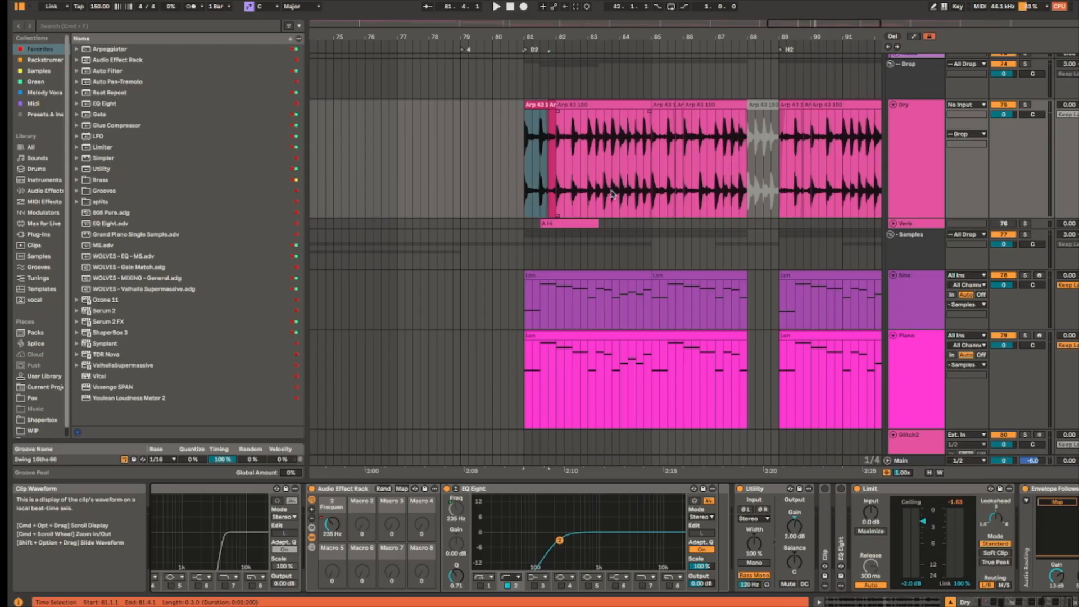
Step: Select the Dry arp's second beat in bar 81, then its opening three-beat Arp 43 150 clip, for closer inspection
{"action": "scroll", "coordinate": [538, 130], "scroll_direction": "up", "scroll_amount": 5}
{"action": "left_click", "coordinate": [520, 150]}
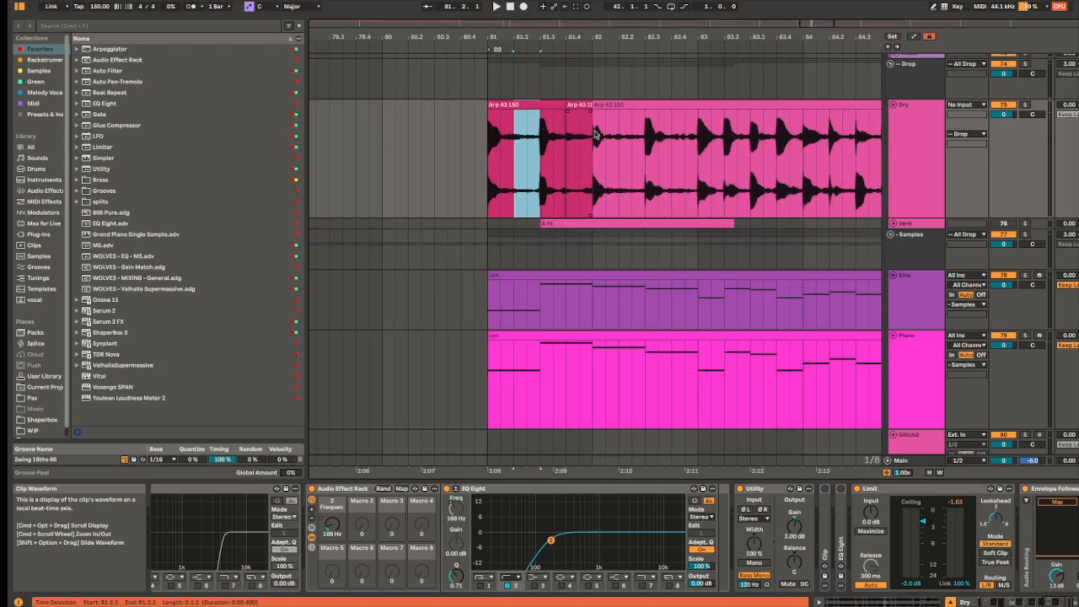
{"action": "left_click", "coordinate": [545, 106]}
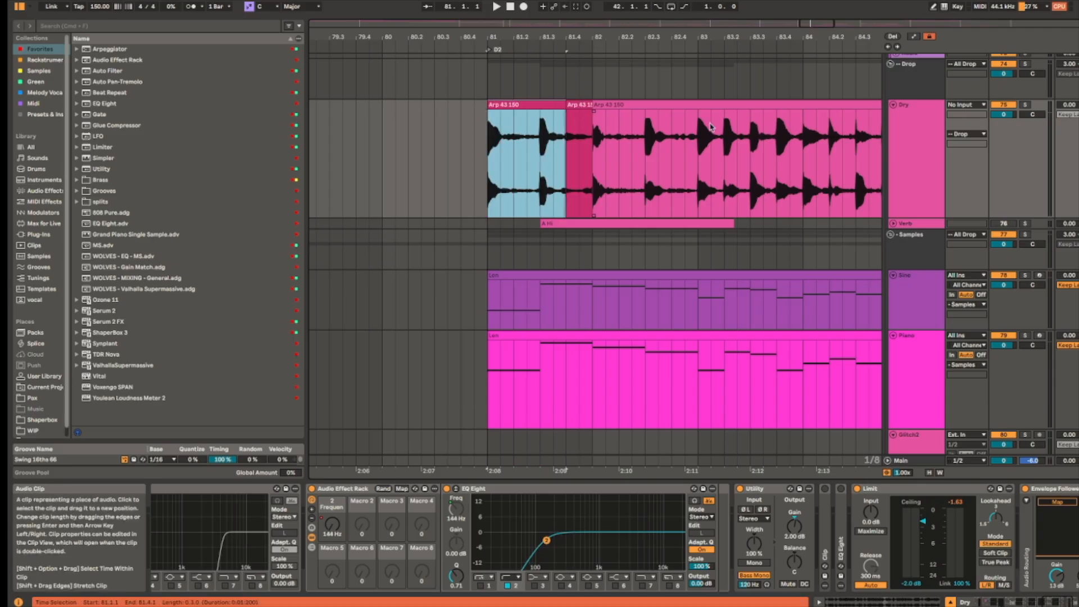
{"action": "left_click_drag", "start_coordinate": [749, 140], "coordinate": [635, 158]}
{"action": "scroll", "coordinate": [750, 150], "scroll_direction": "down", "scroll_amount": 3}
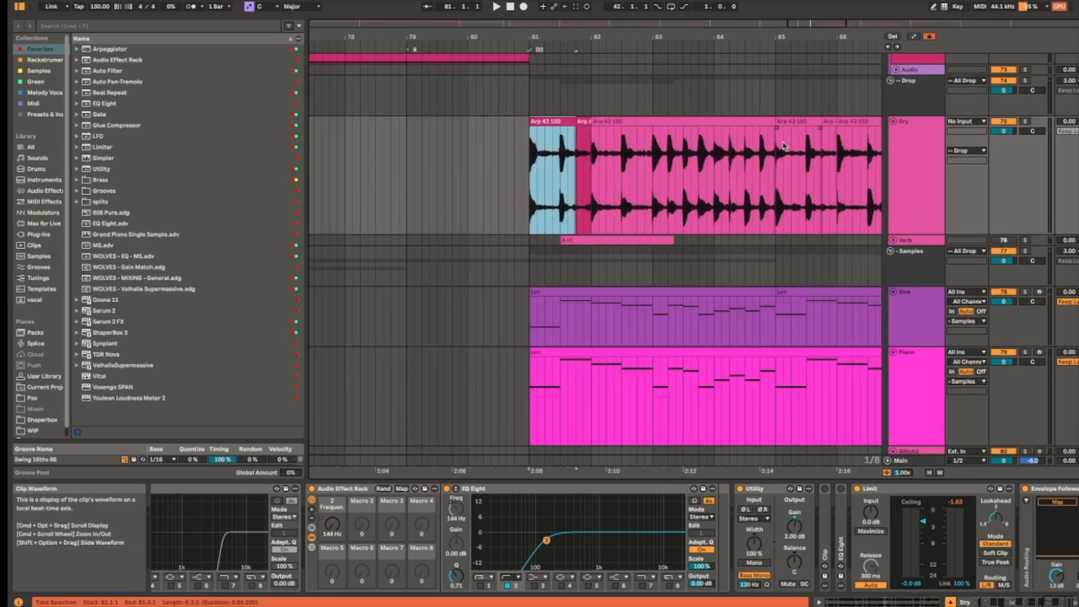
{"action": "left_click_drag", "start_coordinate": [783, 143], "coordinate": [706, 143]}
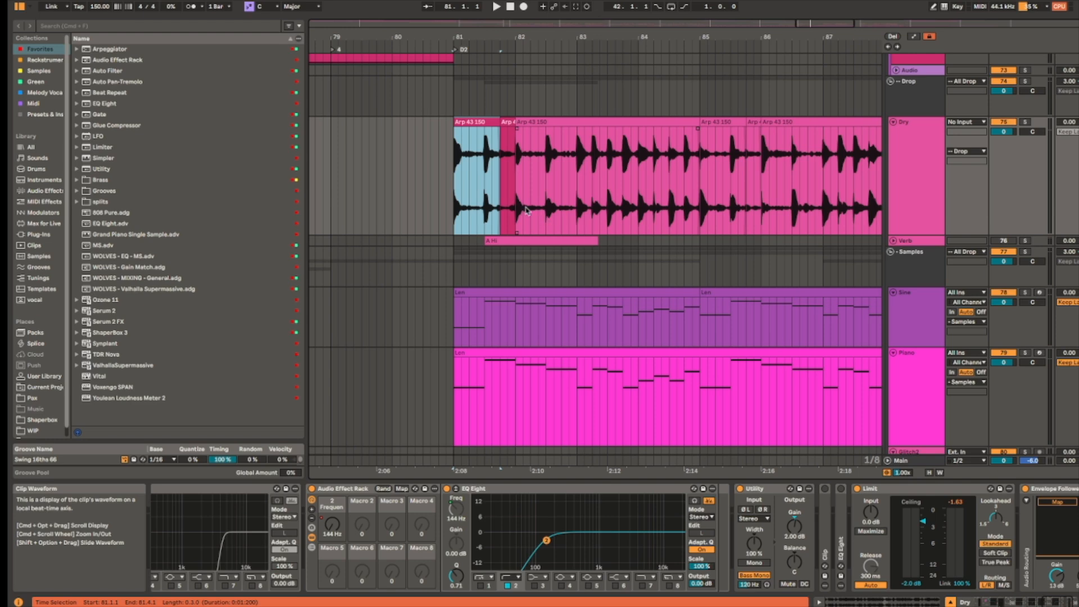
Step: Play D2 from bar 81 with all layers and look over the Sine, Piano and Verb tracks alongside the Dry arp
{"action": "key", "text": "space"}
{"action": "scroll", "coordinate": [752, 236], "scroll_direction": "down", "scroll_amount": 3}
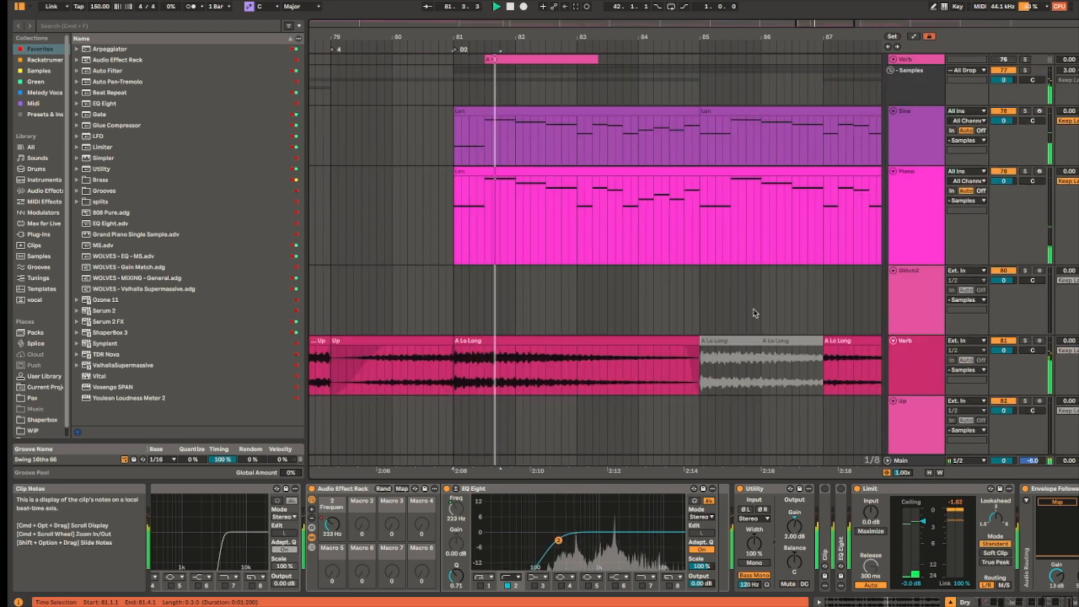
{"action": "scroll", "coordinate": [756, 321], "scroll_direction": "down", "scroll_amount": 2}
{"action": "scroll", "coordinate": [621, 374], "scroll_direction": "up", "scroll_amount": 3}
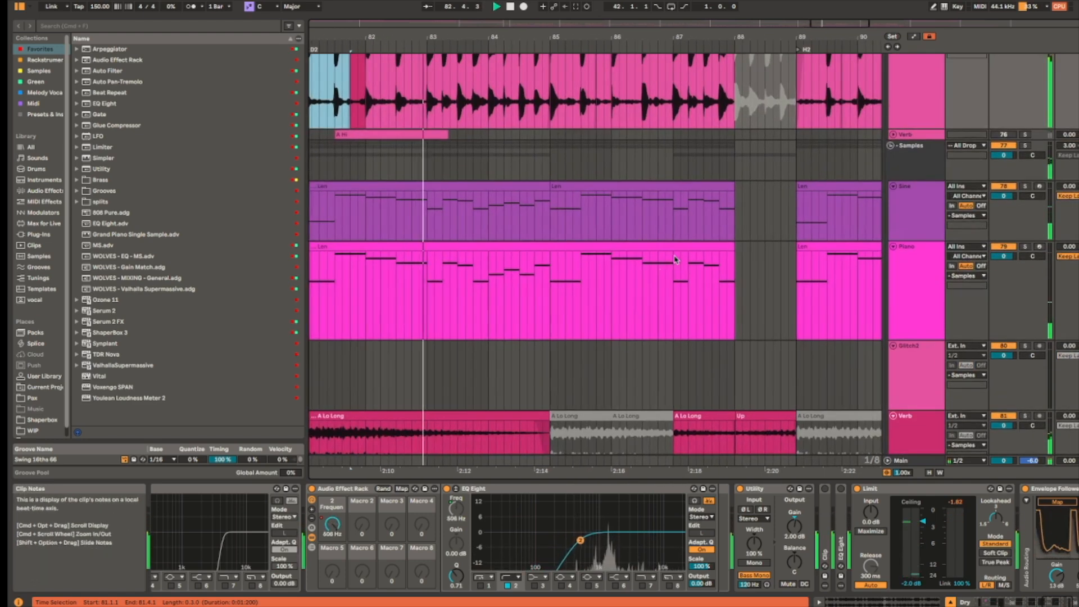
{"action": "scroll", "coordinate": [678, 254], "scroll_direction": "up", "scroll_amount": 3}
{"action": "scroll", "coordinate": [680, 258], "scroll_direction": "down", "scroll_amount": 2}
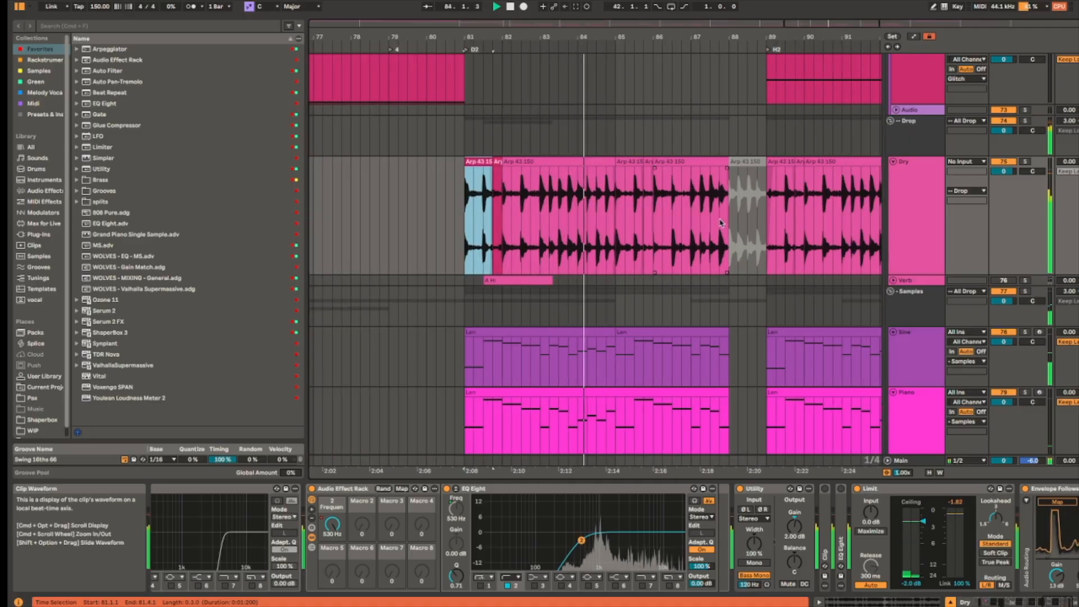
Step: Show the automation lanes to examine the Drop and Dry envelopes, hide them again, and stop playback in H2
{"action": "key", "text": "a"}
{"action": "left_click_drag", "start_coordinate": [820, 301], "coordinate": [717, 284]}
{"action": "scroll", "coordinate": [717, 278], "scroll_direction": "up", "scroll_amount": 5}
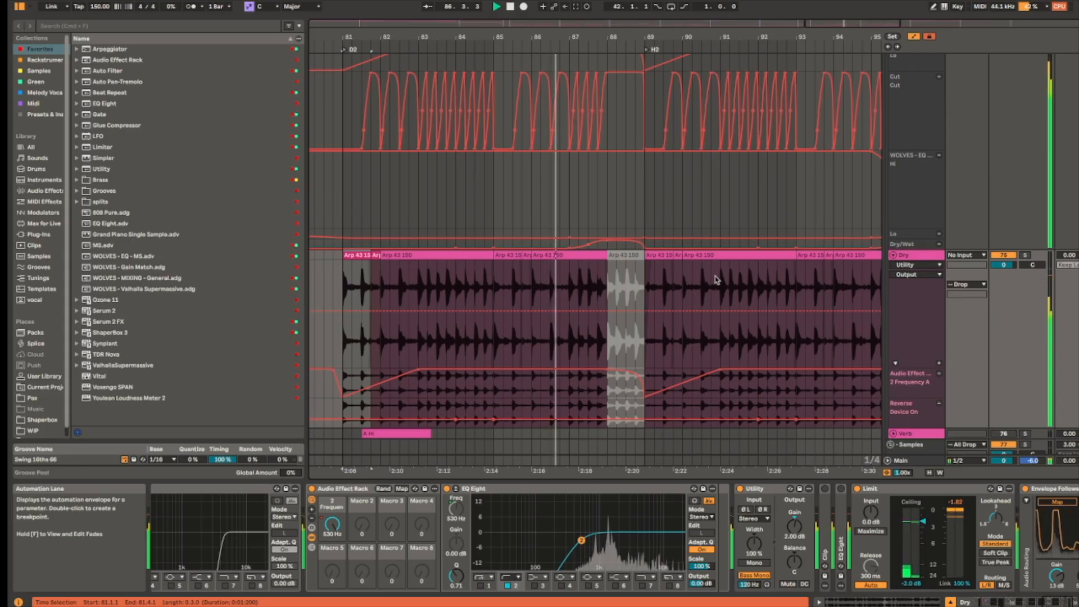
{"action": "scroll", "coordinate": [737, 271], "scroll_direction": "down", "scroll_amount": 2}
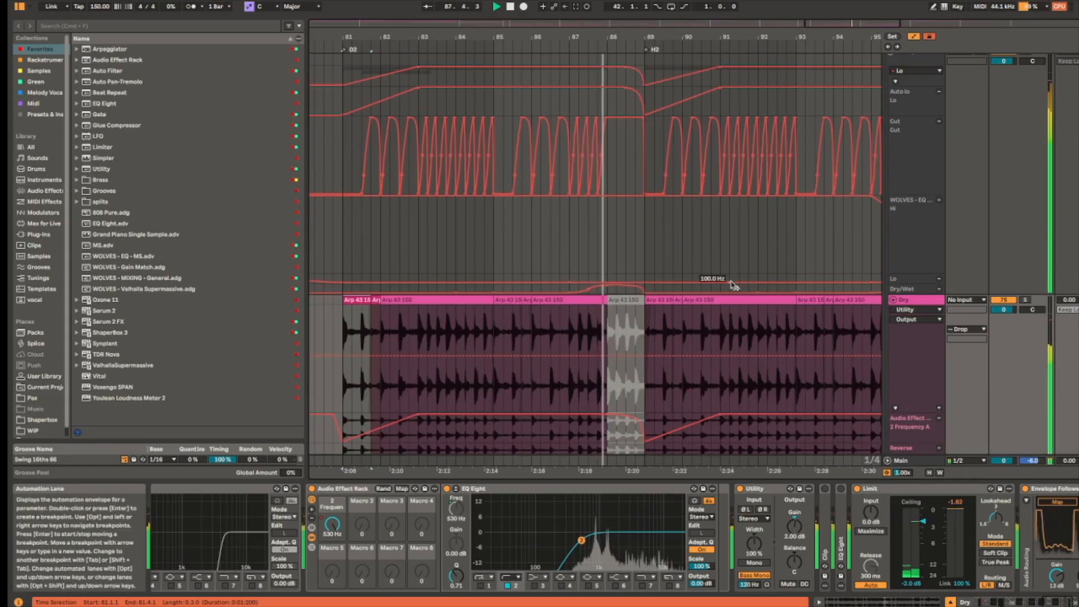
{"action": "scroll", "coordinate": [748, 271], "scroll_direction": "up", "scroll_amount": 5}
{"action": "scroll", "coordinate": [745, 270], "scroll_direction": "up", "scroll_amount": 5}
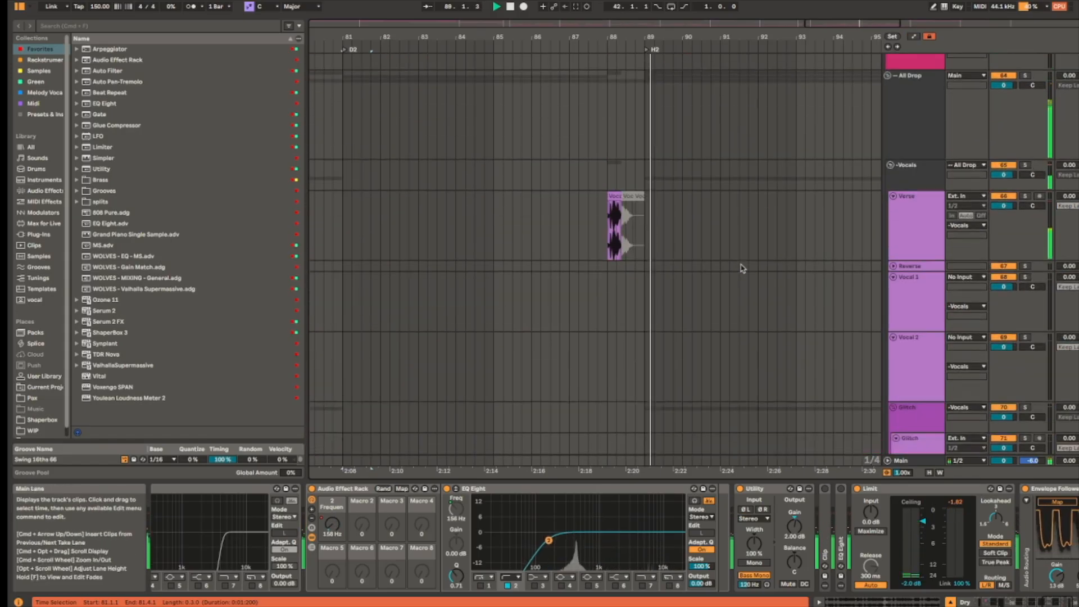
{"action": "scroll", "coordinate": [744, 267], "scroll_direction": "down", "scroll_amount": 3}
{"action": "scroll", "coordinate": [743, 267], "scroll_direction": "down", "scroll_amount": 3}
{"action": "scroll", "coordinate": [672, 309], "scroll_direction": "down", "scroll_amount": 3}
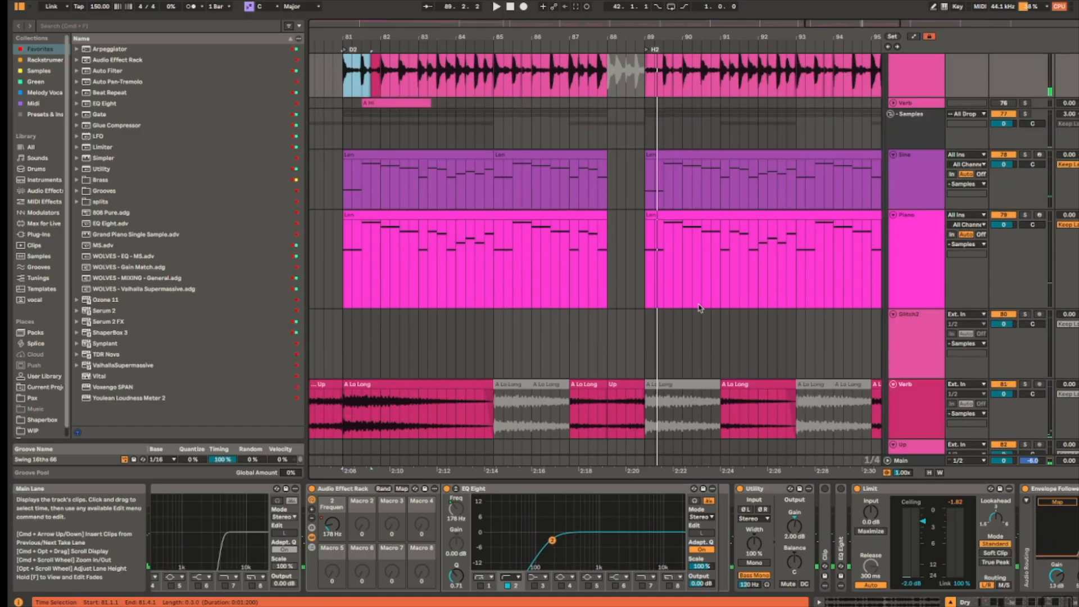
{"action": "scroll", "coordinate": [697, 310], "scroll_direction": "down", "scroll_amount": 3}
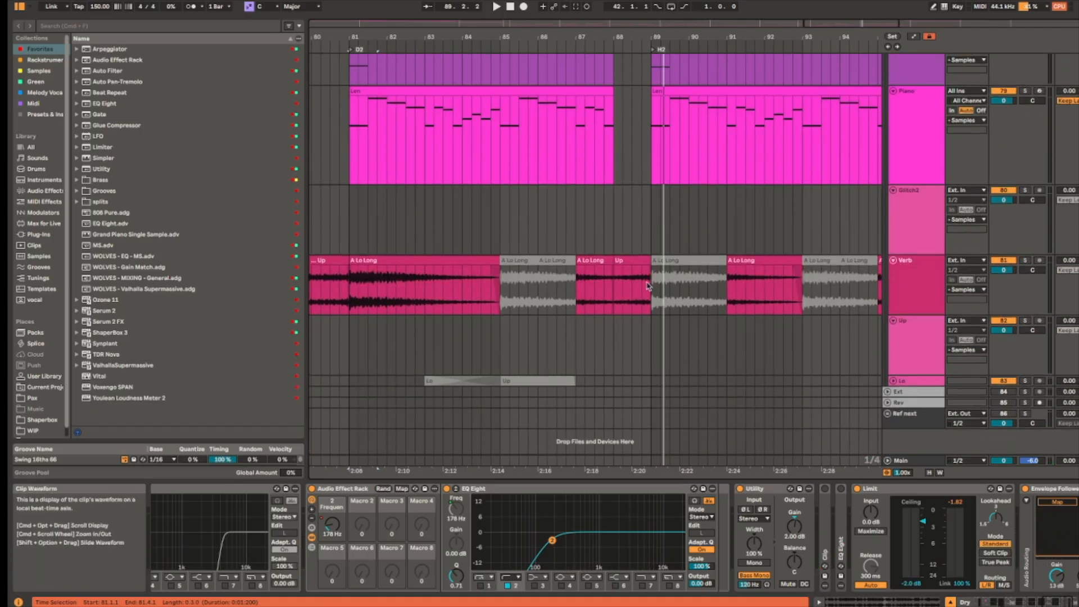
Step: Select the Samples group from bar 89 to 96 in H2, solo it and play
{"action": "scroll", "coordinate": [586, 329], "scroll_direction": "up", "scroll_amount": 2}
{"action": "scroll", "coordinate": [586, 329], "scroll_direction": "right", "scroll_amount": 3}
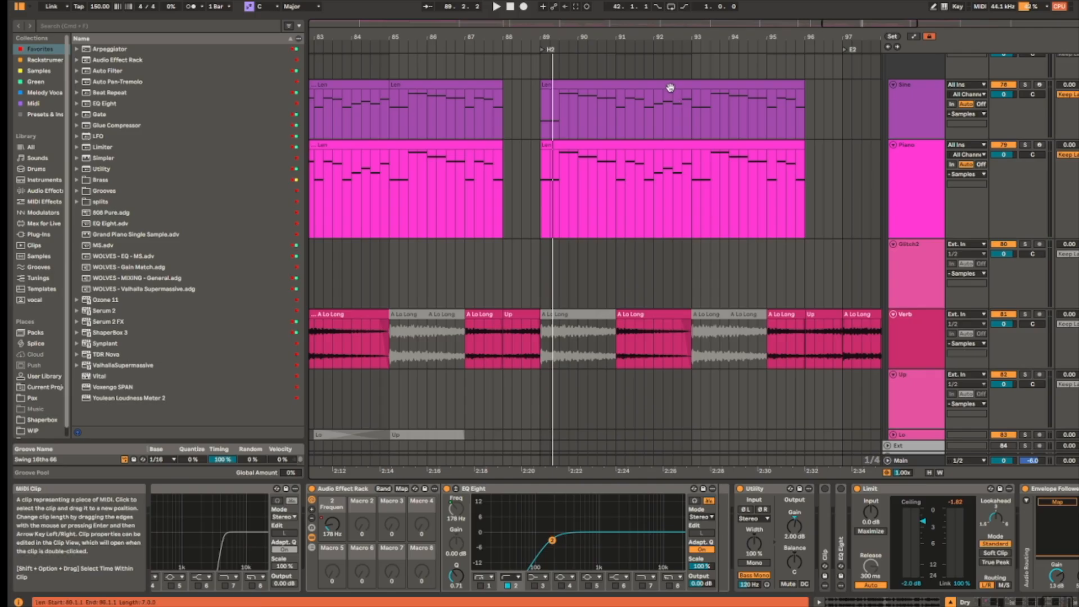
{"action": "left_click", "coordinate": [670, 88]}
{"action": "left_click", "coordinate": [920, 71]}
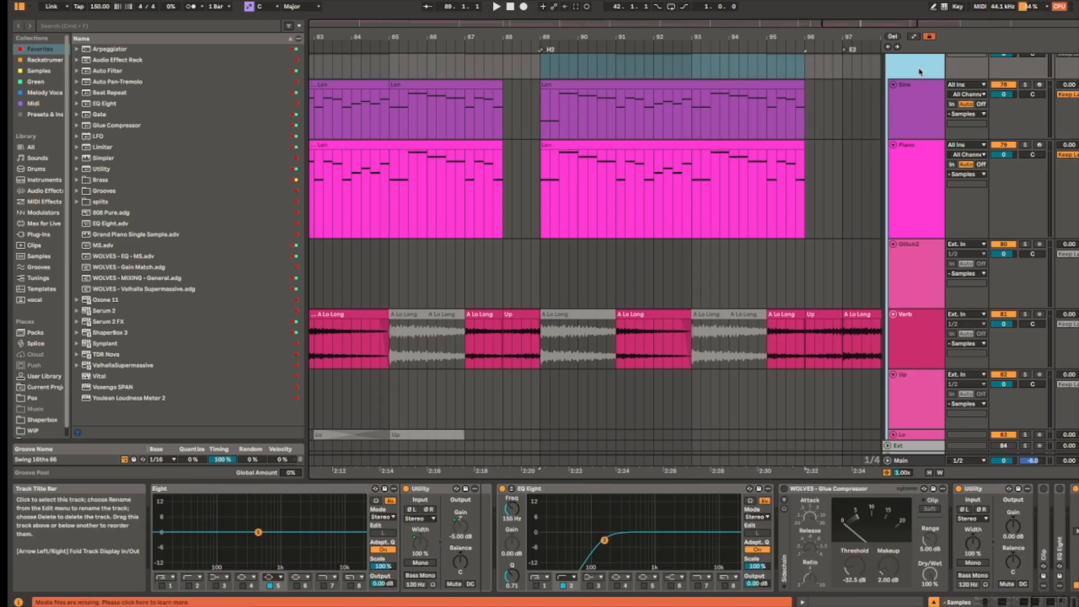
{"action": "key", "text": "space"}
{"action": "scroll", "coordinate": [765, 180], "scroll_direction": "up", "scroll_amount": 5}
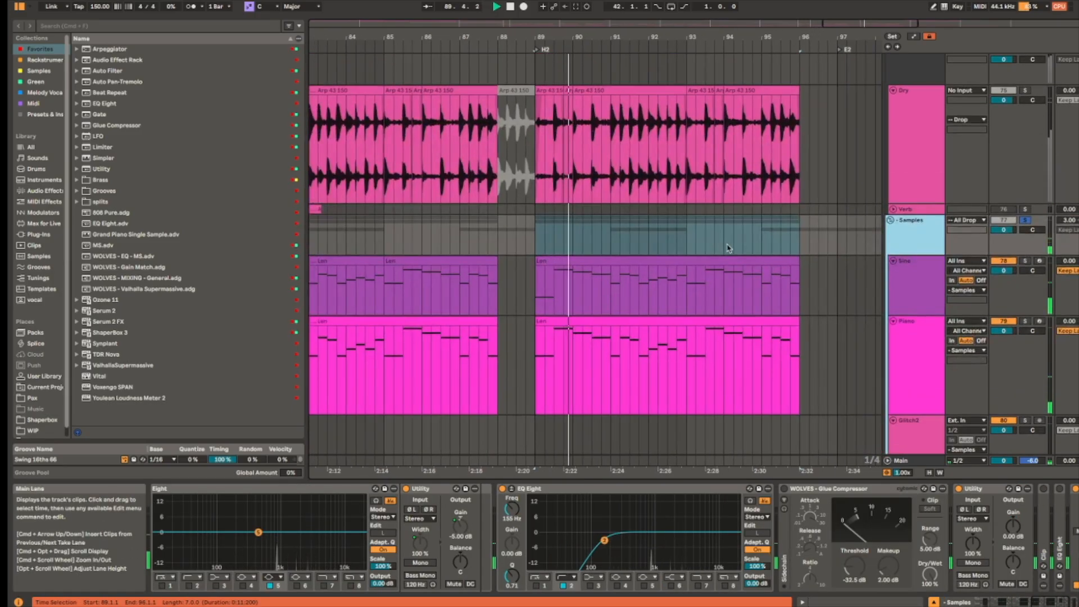
Step: Look over the H2 bass, percussion and snare tracks during the soloed Samples playback, then stop and clear the solo
{"action": "scroll", "coordinate": [753, 237], "scroll_direction": "up", "scroll_amount": 5}
{"action": "scroll", "coordinate": [754, 236], "scroll_direction": "down", "scroll_amount": 5}
{"action": "left_click_drag", "start_coordinate": [764, 206], "coordinate": [590, 356]}
{"action": "scroll", "coordinate": [568, 269], "scroll_direction": "up", "scroll_amount": 8}
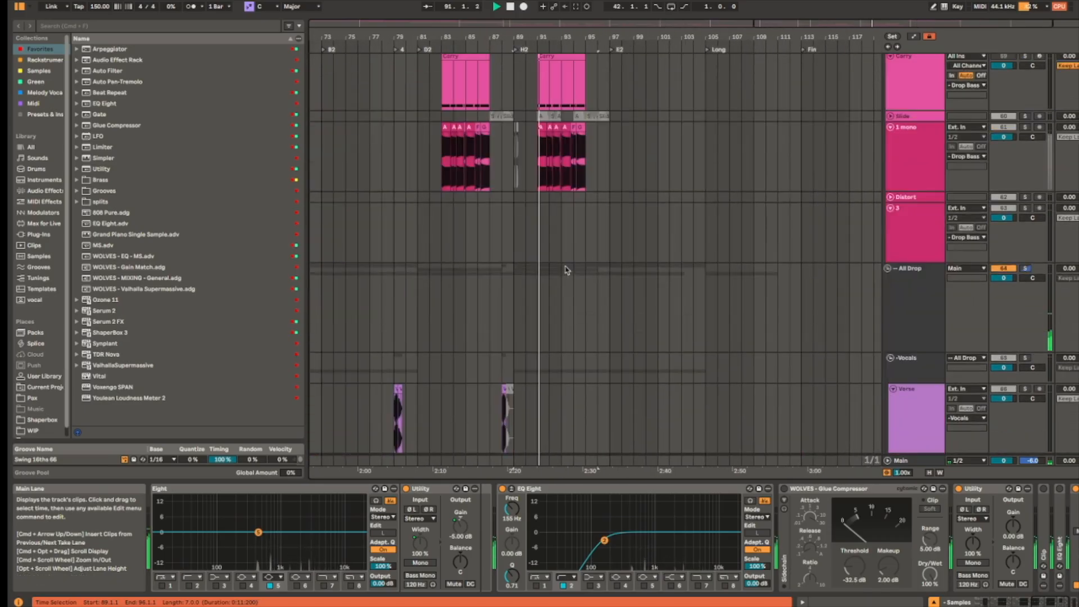
{"action": "scroll", "coordinate": [597, 201], "scroll_direction": "up", "scroll_amount": 6}
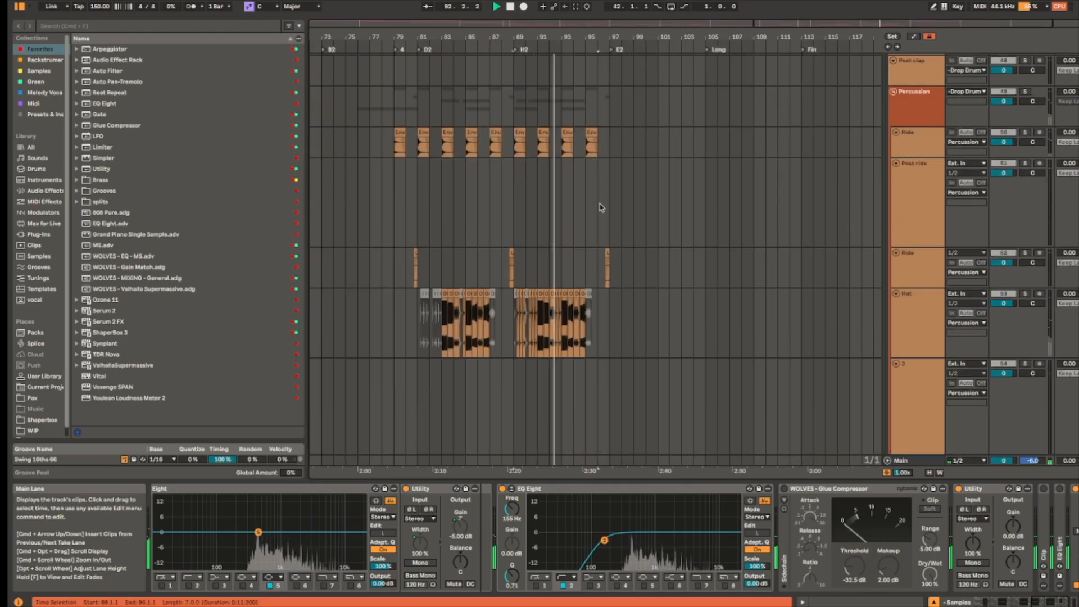
{"action": "scroll", "coordinate": [607, 208], "scroll_direction": "up", "scroll_amount": 5}
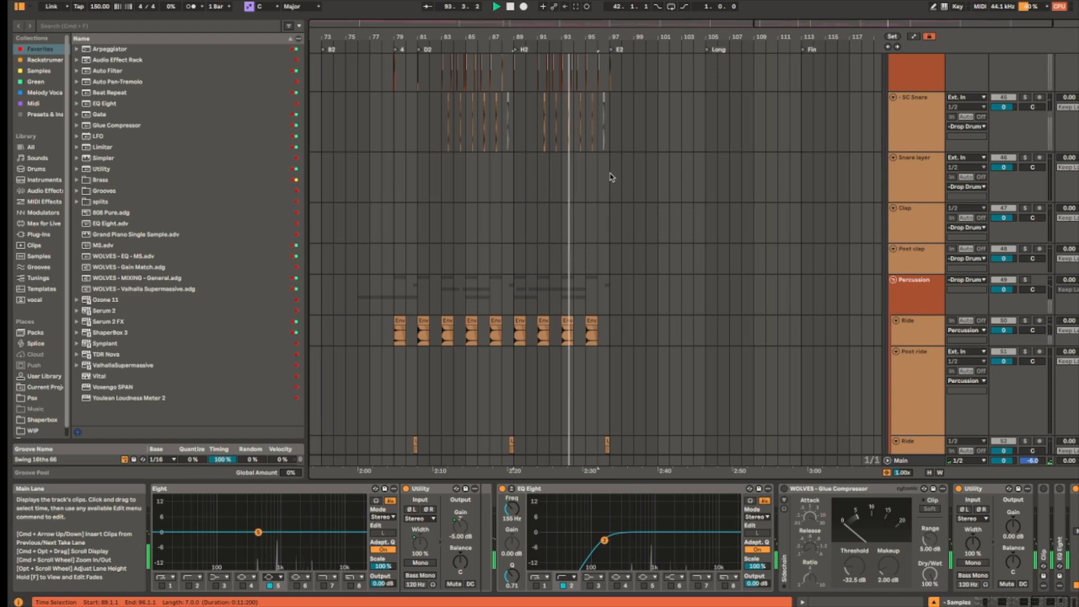
{"action": "left_click", "coordinate": [610, 179]}
{"action": "key", "text": "space"}
Step: Move to the FX clips around E2, solo the FX group and play from the last beat of bar 96
{"action": "scroll", "coordinate": [624, 200], "scroll_direction": "up", "scroll_amount": 5}
{"action": "scroll", "coordinate": [649, 174], "scroll_direction": "down", "scroll_amount": 20}
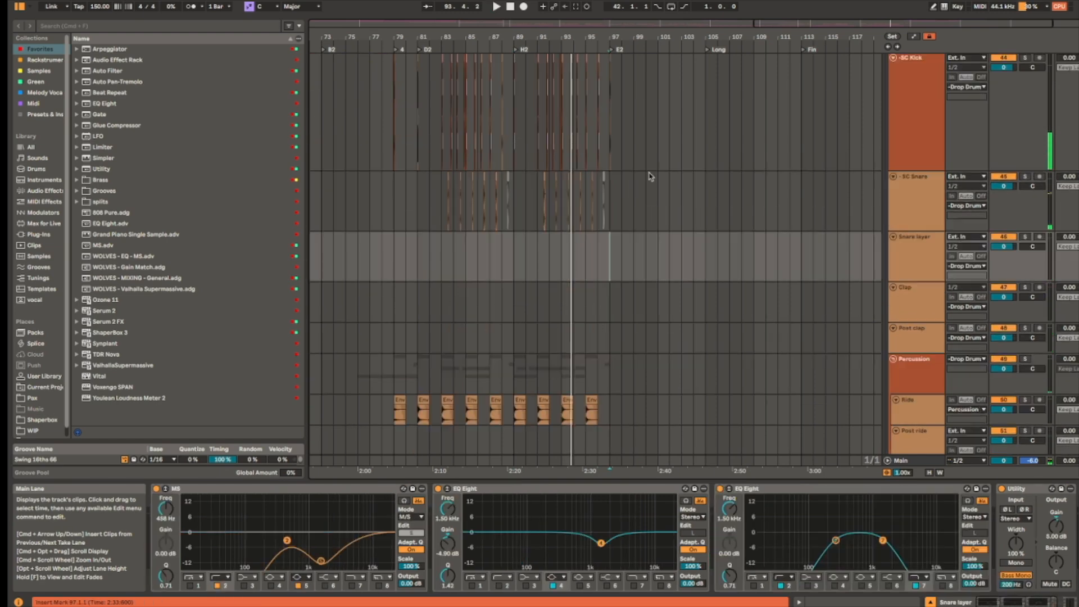
{"action": "scroll", "coordinate": [641, 290], "scroll_direction": "up", "scroll_amount": 20}
{"action": "scroll", "coordinate": [640, 216], "scroll_direction": "up", "scroll_amount": 20}
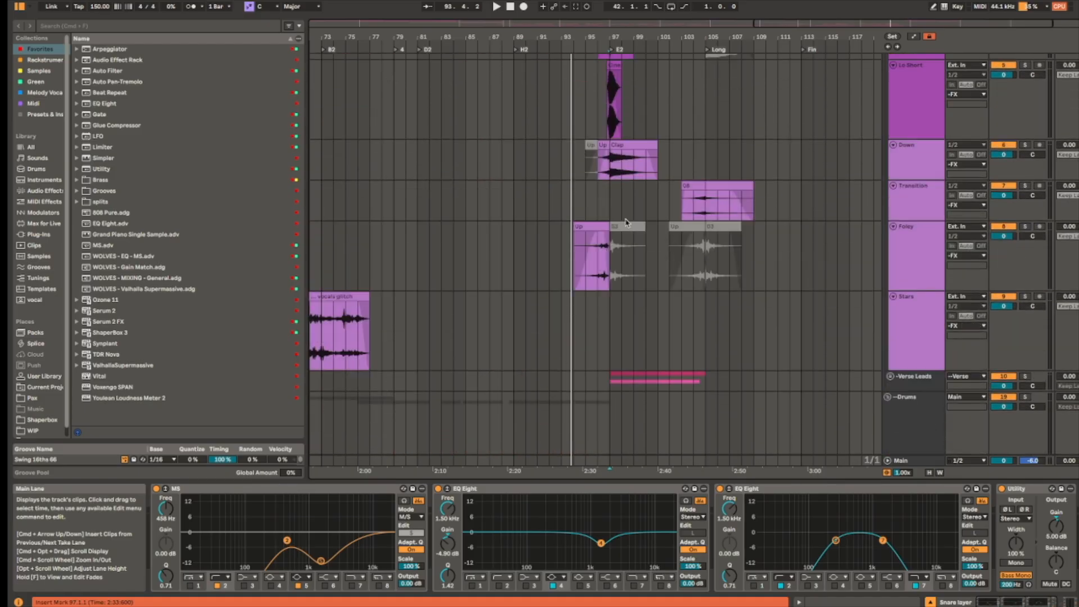
{"action": "scroll", "coordinate": [601, 161], "scroll_direction": "up", "scroll_amount": 6}
{"action": "left_click", "coordinate": [601, 105]}
{"action": "left_click_drag", "start_coordinate": [606, 111], "coordinate": [556, 245]}
{"action": "key", "text": "s"}
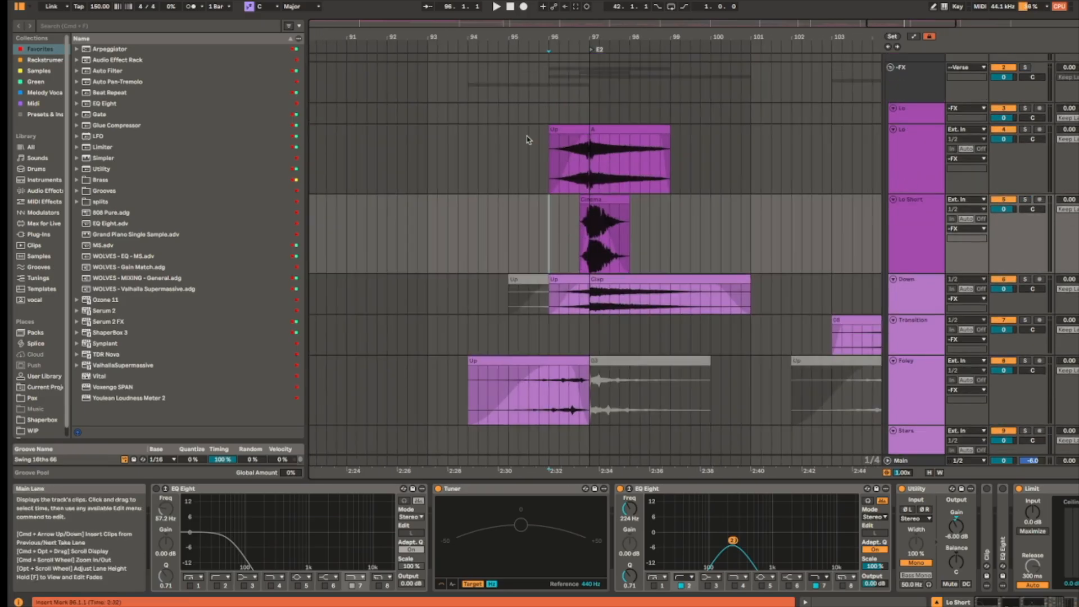
{"action": "left_click", "coordinate": [580, 95]}
{"action": "key", "text": "space"}
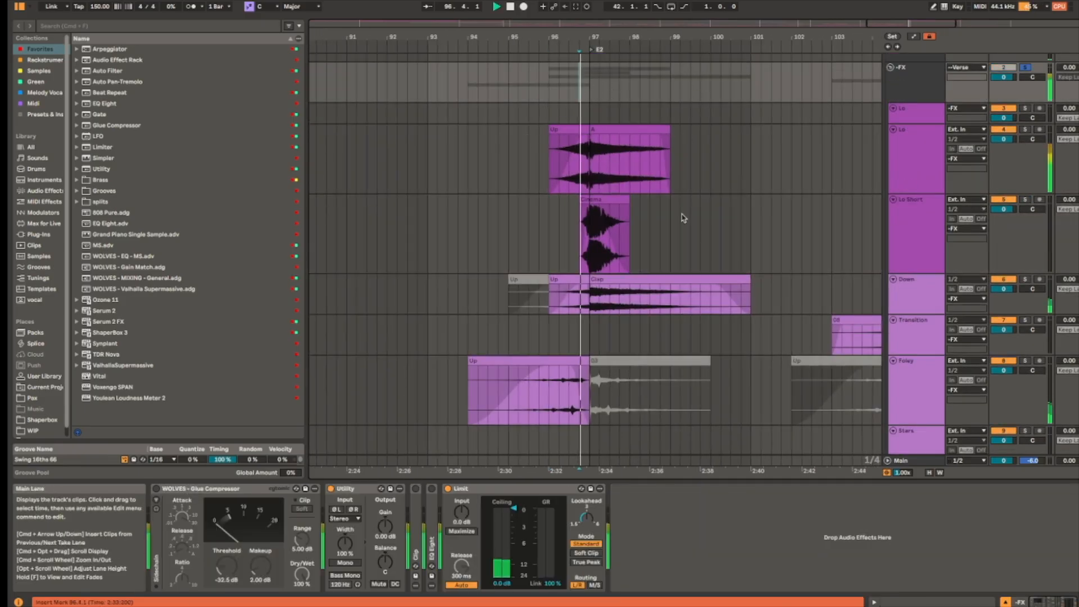
Step: Unfold the Verse Leads group to show its clips in the E2 section
{"action": "scroll", "coordinate": [715, 311], "scroll_direction": "down", "scroll_amount": 5}
{"action": "left_click", "coordinate": [743, 341]}
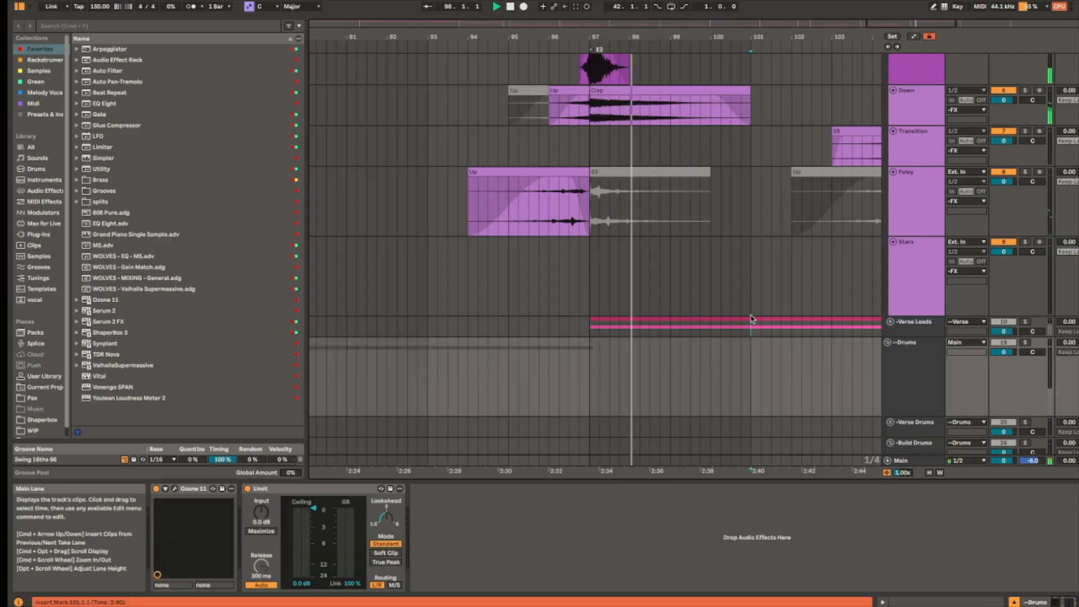
{"action": "left_click", "coordinate": [752, 326]}
{"action": "key", "text": "u"}
{"action": "scroll", "coordinate": [752, 332], "scroll_direction": "down", "scroll_amount": 10}
{"action": "scroll", "coordinate": [670, 282], "scroll_direction": "right", "scroll_amount": 4}
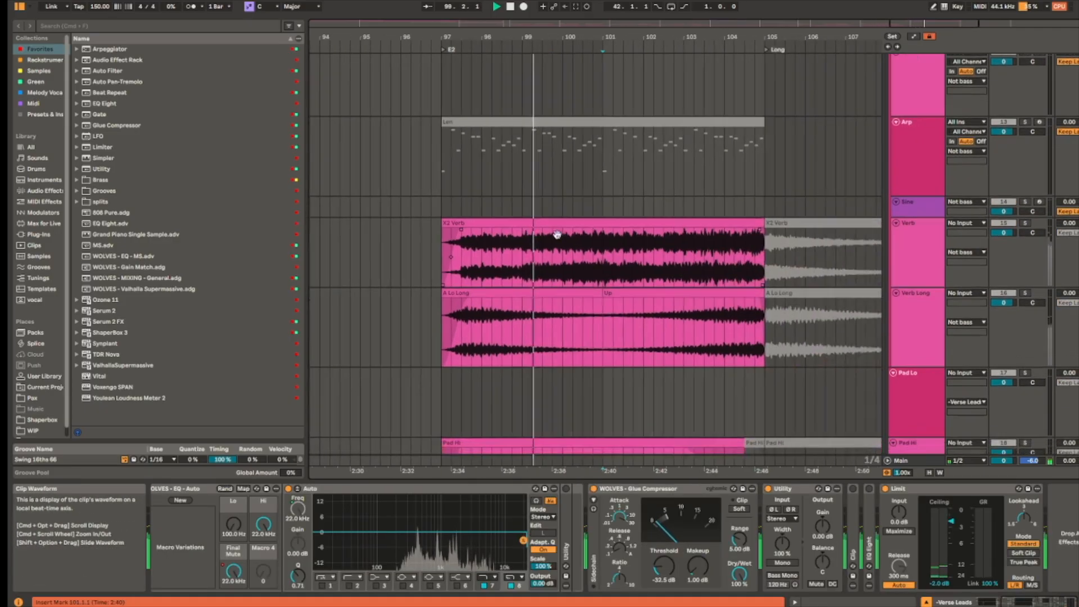
Step: Select the Verb clip from bar 97 to 105 in E2, solo its track and play it
{"action": "key", "text": "space"}
{"action": "left_click", "coordinate": [566, 221]}
{"action": "key", "text": "s"}
{"action": "key", "text": "space"}
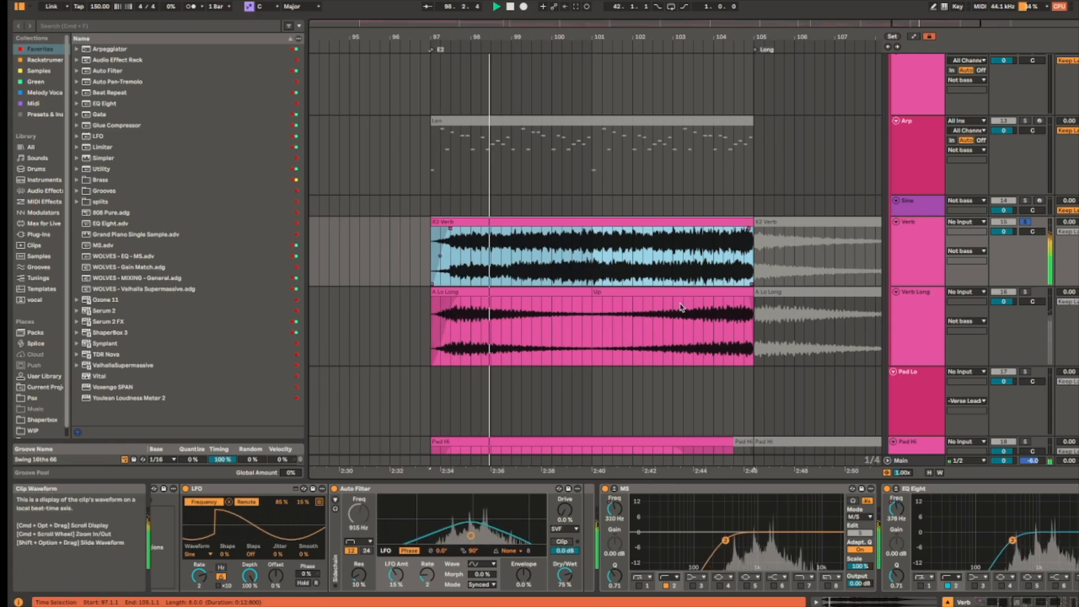
Step: Solo the Verb Long track with its Up clip selected, then solo the Pad Hi track with its clip selected
{"action": "left_click", "coordinate": [697, 300]}
{"action": "key", "text": "s"}
{"action": "scroll", "coordinate": [694, 308], "scroll_direction": "down", "scroll_amount": 4}
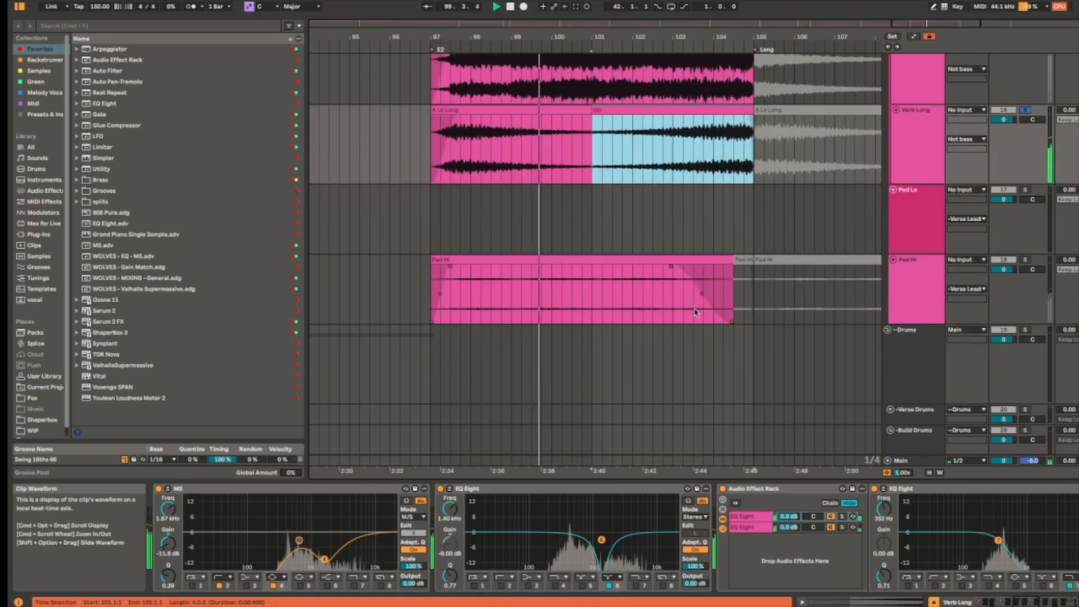
{"action": "left_click", "coordinate": [697, 261]}
{"action": "key", "text": "s"}
Step: Solo the whole Verse Leads group to hear the E2 layers together
{"action": "scroll", "coordinate": [768, 265], "scroll_direction": "up", "scroll_amount": 3}
{"action": "scroll", "coordinate": [768, 265], "scroll_direction": "up", "scroll_amount": 5}
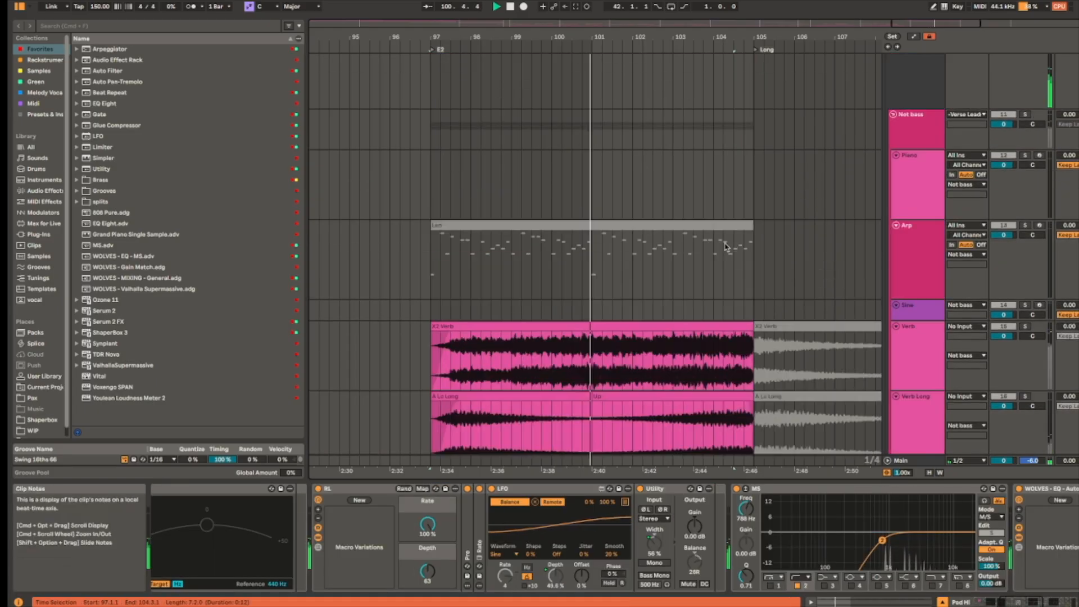
{"action": "left_click", "coordinate": [715, 165]}
{"action": "key", "text": "s"}
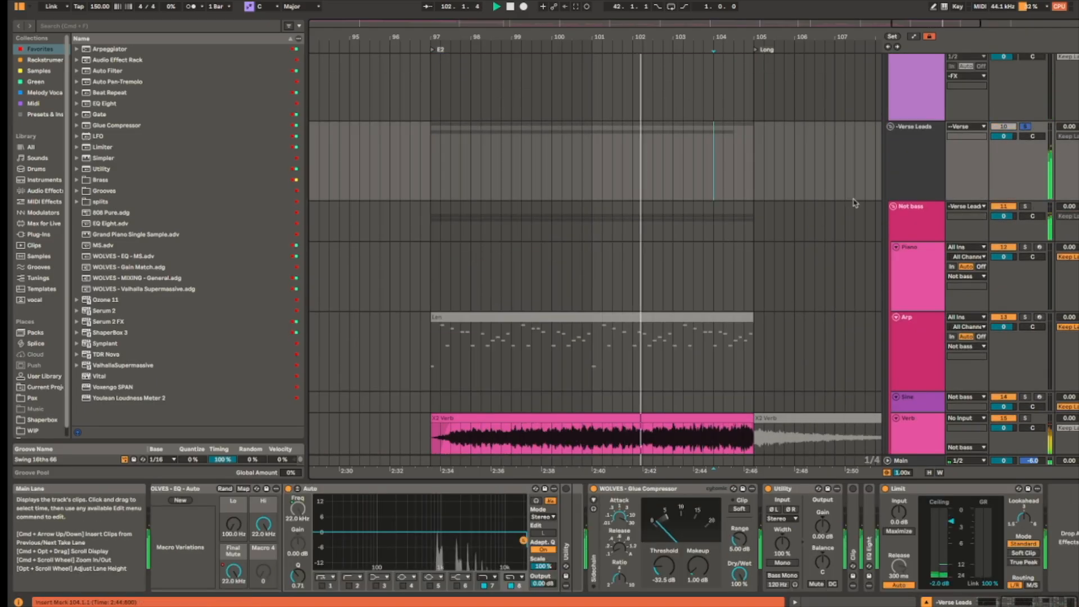
Step: Examine the Verse Leads effect chain, then the Not bass chain with its Echo, WASH OUT reverb and EQ devices
{"action": "scroll", "coordinate": [809, 523], "scroll_direction": "left", "scroll_amount": 5}
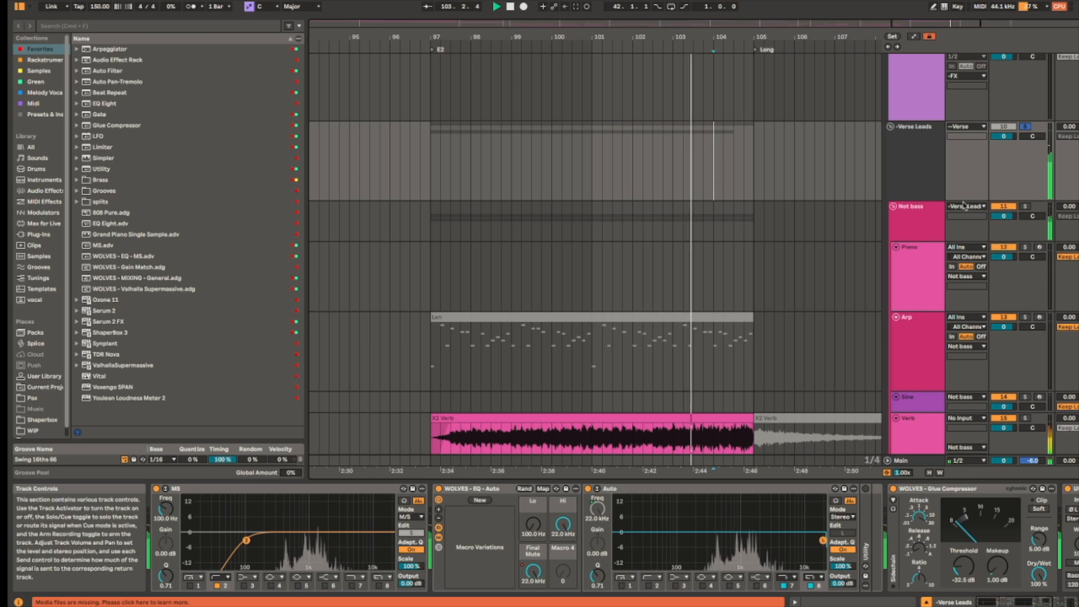
{"action": "left_click", "coordinate": [923, 220]}
{"action": "scroll", "coordinate": [815, 528], "scroll_direction": "left", "scroll_amount": 8}
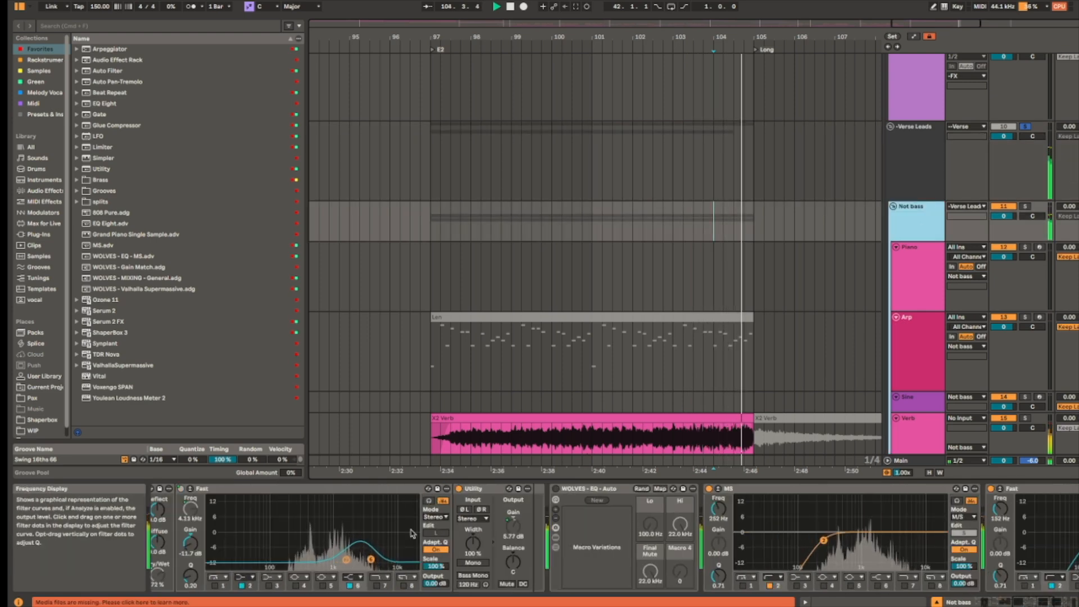
{"action": "scroll", "coordinate": [841, 505], "scroll_direction": "left", "scroll_amount": 10}
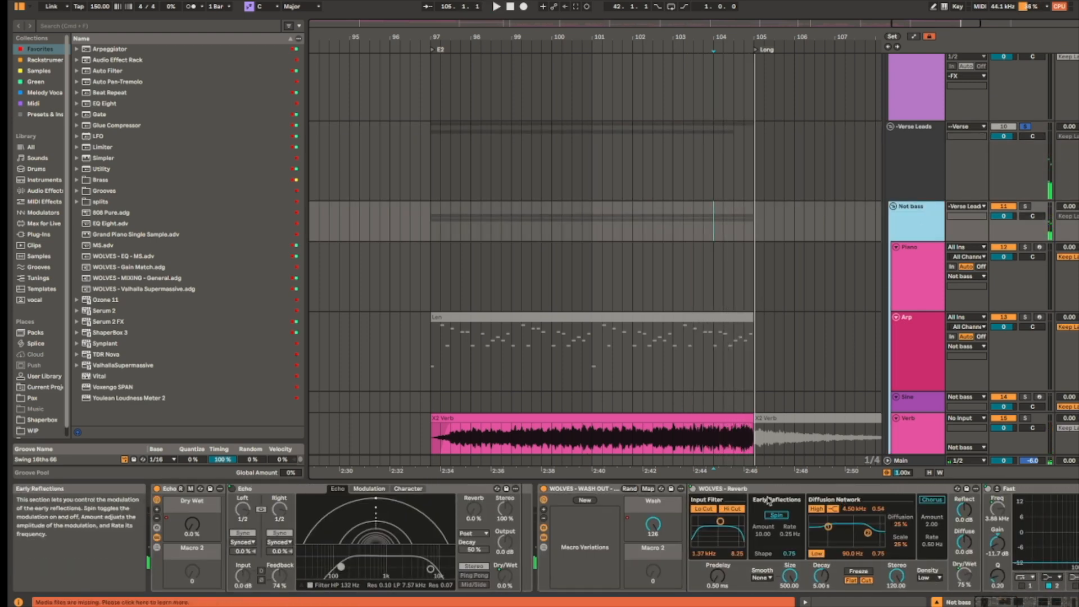
{"action": "scroll", "coordinate": [842, 505], "scroll_direction": "right", "scroll_amount": 5}
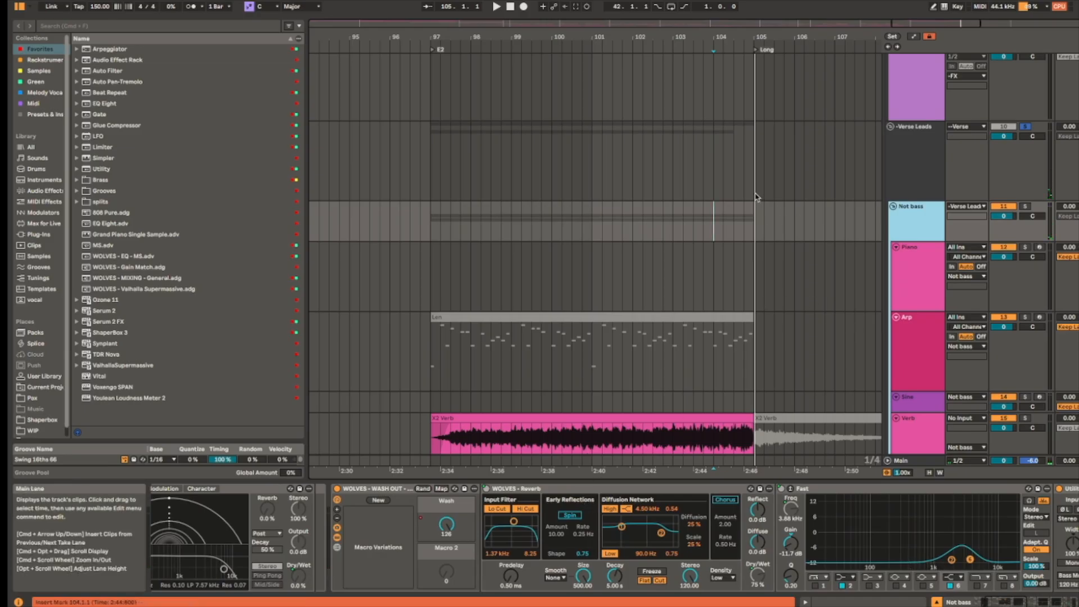
Step: With the solo off, play from bar 104 into the Long section and look down through the drum and bass tracks
{"action": "left_click", "coordinate": [718, 217]}
{"action": "left_click", "coordinate": [719, 217]}
{"action": "left_click_drag", "start_coordinate": [803, 243], "coordinate": [780, 211]}
{"action": "key", "text": "space"}
{"action": "scroll", "coordinate": [768, 309], "scroll_direction": "down", "scroll_amount": 5}
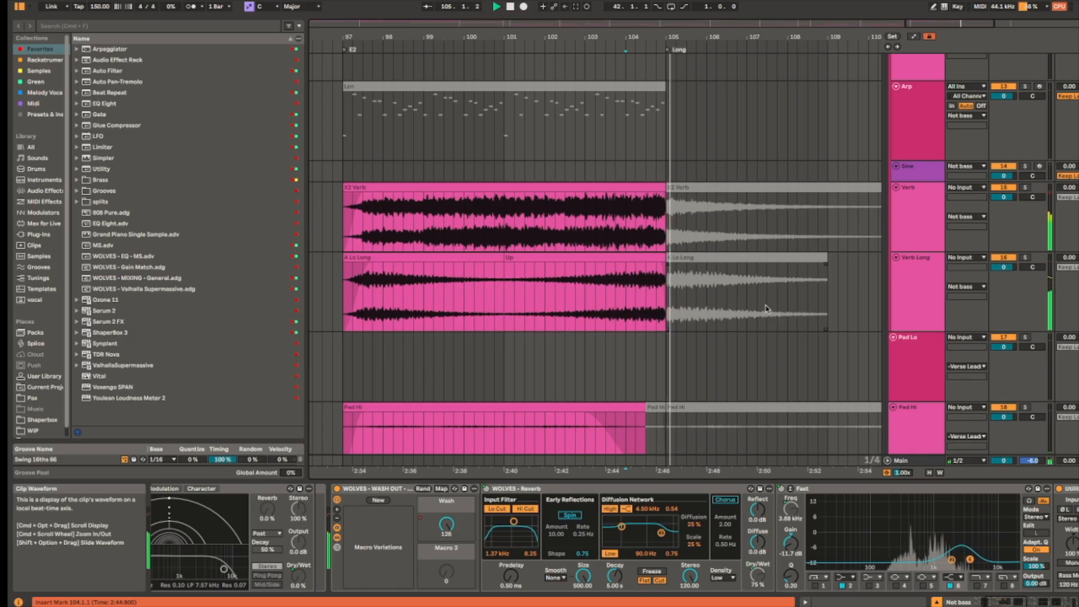
{"action": "scroll", "coordinate": [765, 309], "scroll_direction": "down", "scroll_amount": 10}
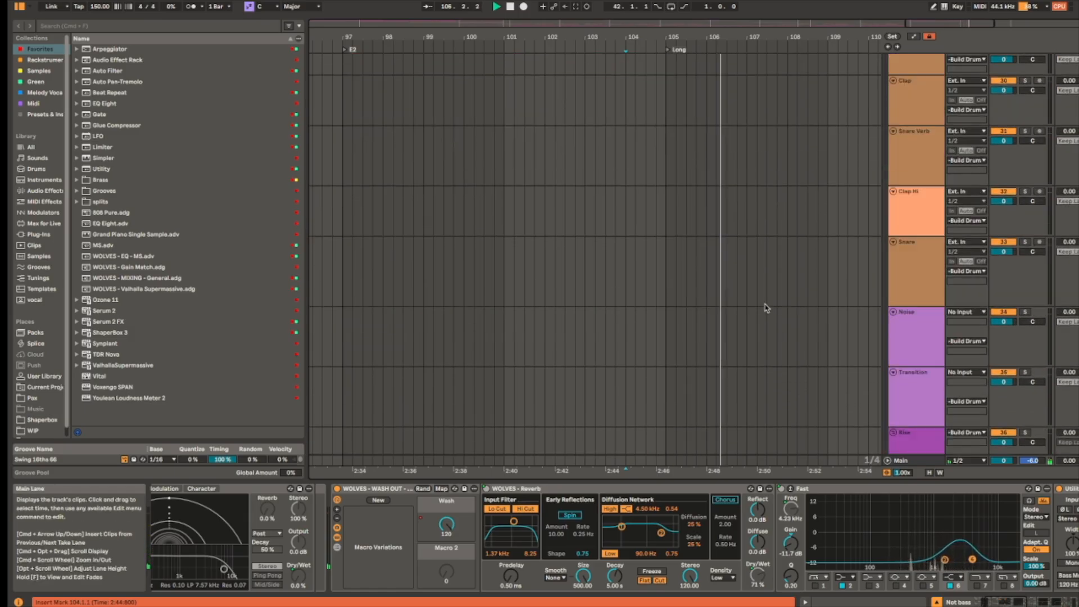
{"action": "scroll", "coordinate": [747, 306], "scroll_direction": "down", "scroll_amount": 15}
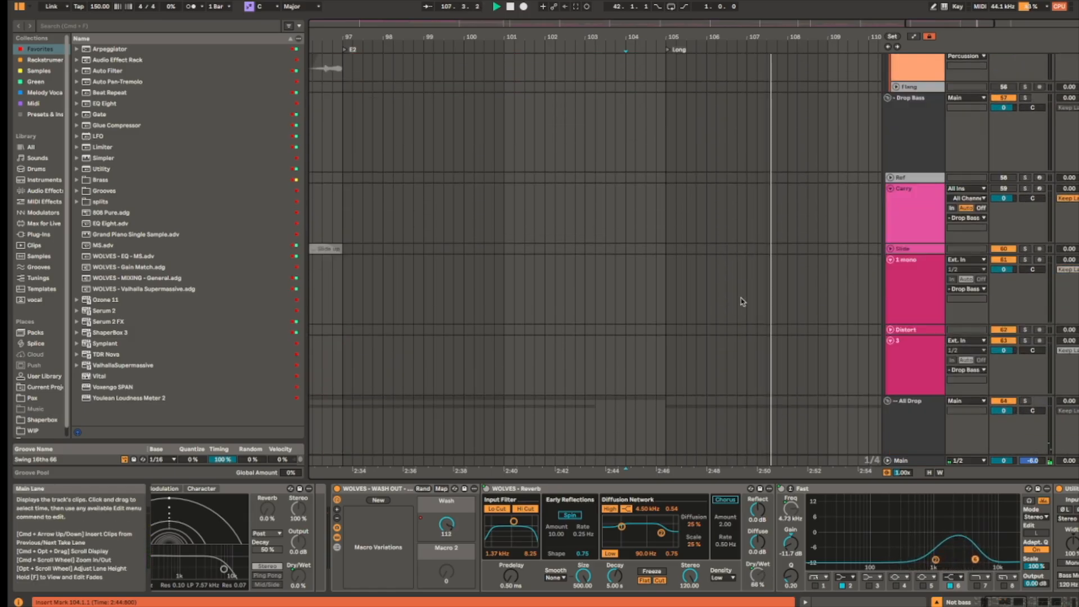
Step: Look down to the sample tracks, stop the playback and select the Lo clip at bar 105 in the Long section
{"action": "scroll", "coordinate": [745, 292], "scroll_direction": "down", "scroll_amount": 12}
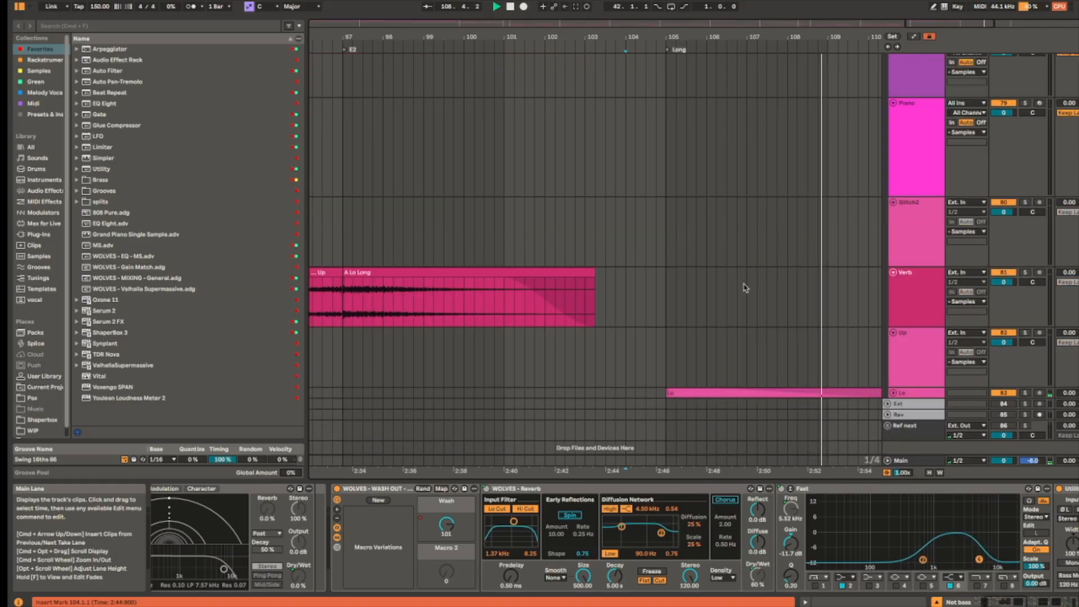
{"action": "scroll", "coordinate": [730, 396], "scroll_direction": "up", "scroll_amount": 5}
{"action": "scroll", "coordinate": [731, 397], "scroll_direction": "down", "scroll_amount": 1}
{"action": "key", "text": "space"}
{"action": "left_click", "coordinate": [737, 376]}
{"action": "scroll", "coordinate": [700, 351], "scroll_direction": "down", "scroll_amount": 3}
{"action": "scroll", "coordinate": [700, 352], "scroll_direction": "right", "scroll_amount": 3}
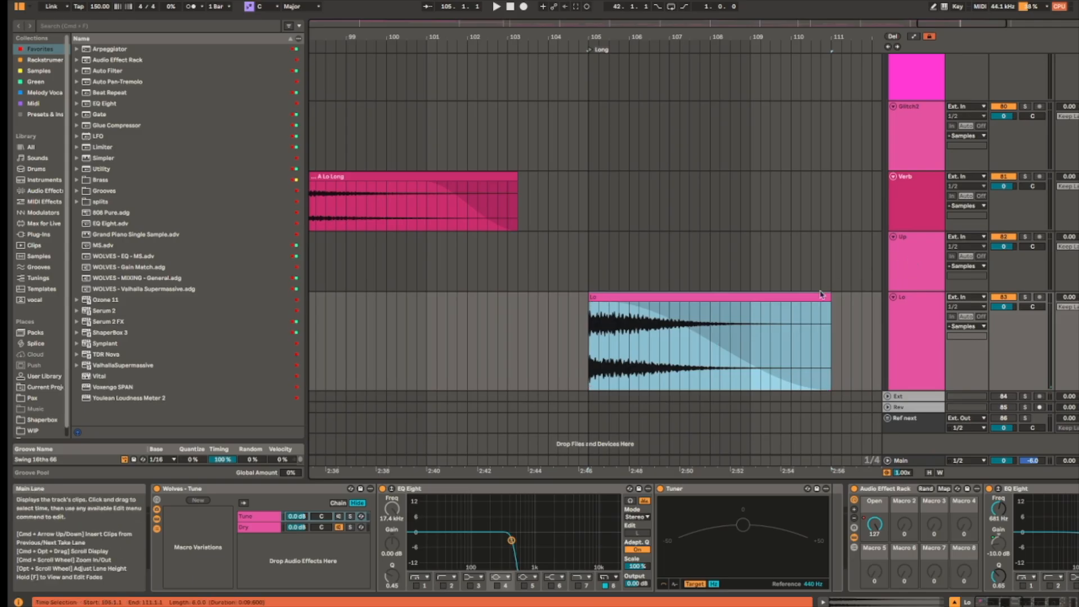
Step: Solo and play the Lo track from bar 105 while examining its effect chain through the EQ Eight, MS, Utility and Limit devices
{"action": "key", "text": "space"}
{"action": "scroll", "coordinate": [751, 546], "scroll_direction": "right", "scroll_amount": 5}
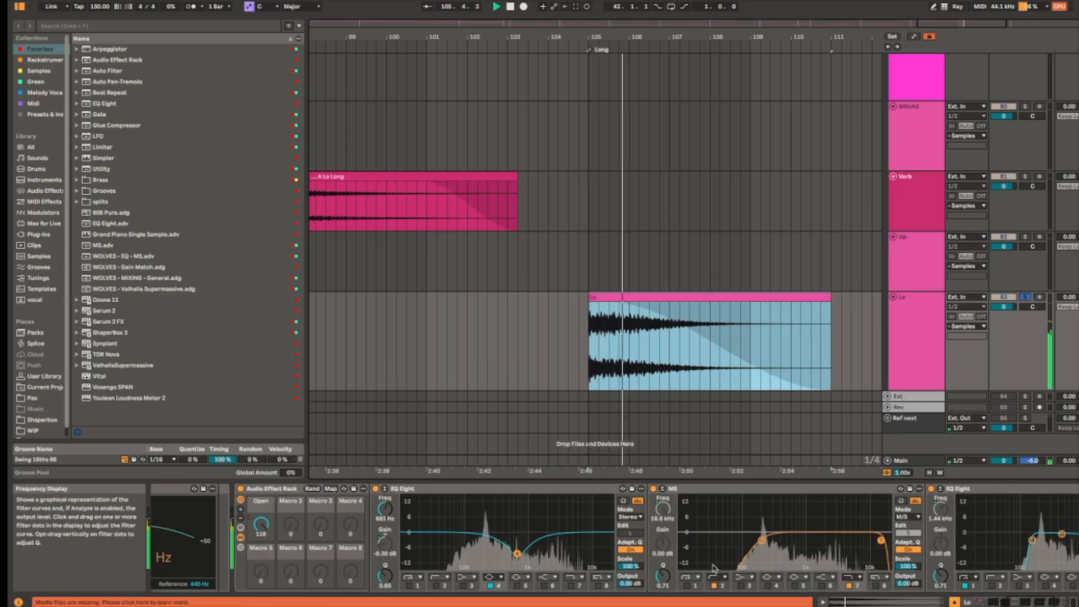
{"action": "scroll", "coordinate": [752, 545], "scroll_direction": "right", "scroll_amount": 5}
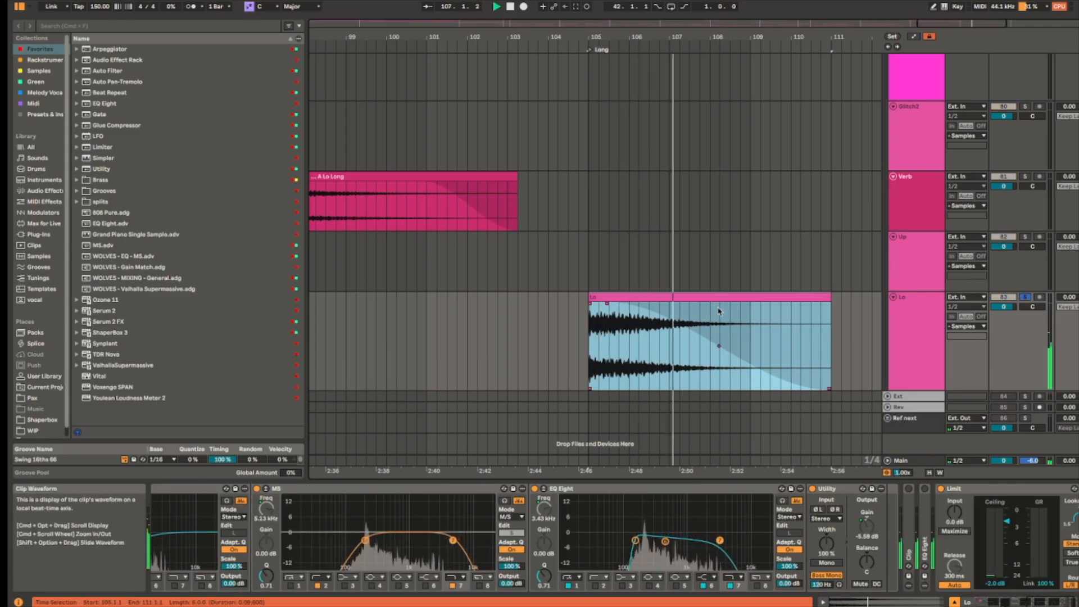
{"action": "scroll", "coordinate": [715, 309], "scroll_direction": "down", "scroll_amount": 3}
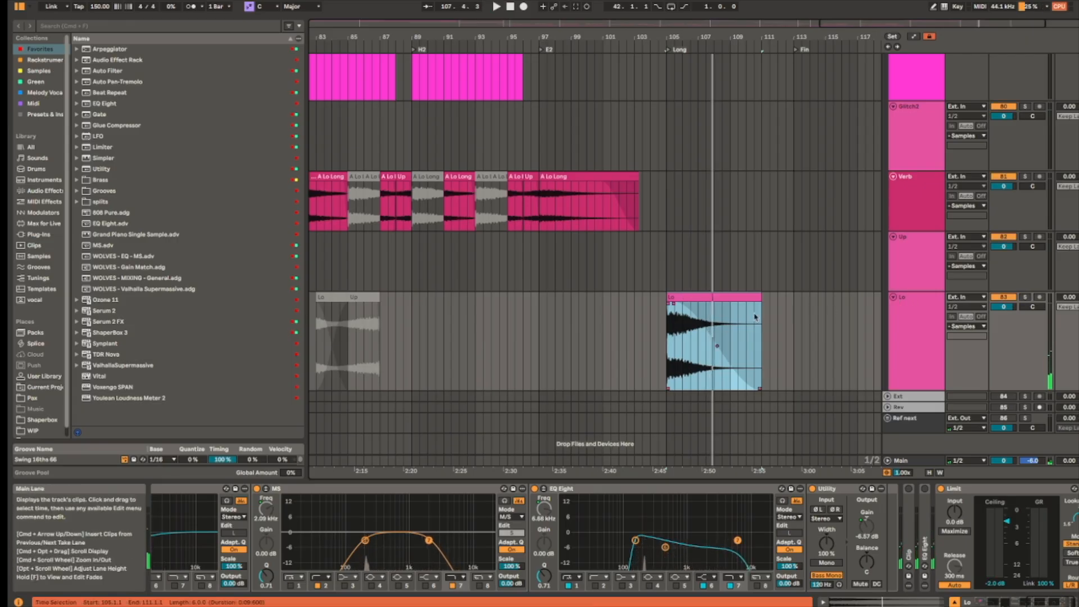
Step: Select the Drop group at bar 89 and examine its EQ, Auto and Cut devices
{"action": "left_click_drag", "start_coordinate": [688, 191], "coordinate": [753, 302]}
{"action": "scroll", "coordinate": [766, 292], "scroll_direction": "down", "scroll_amount": 5}
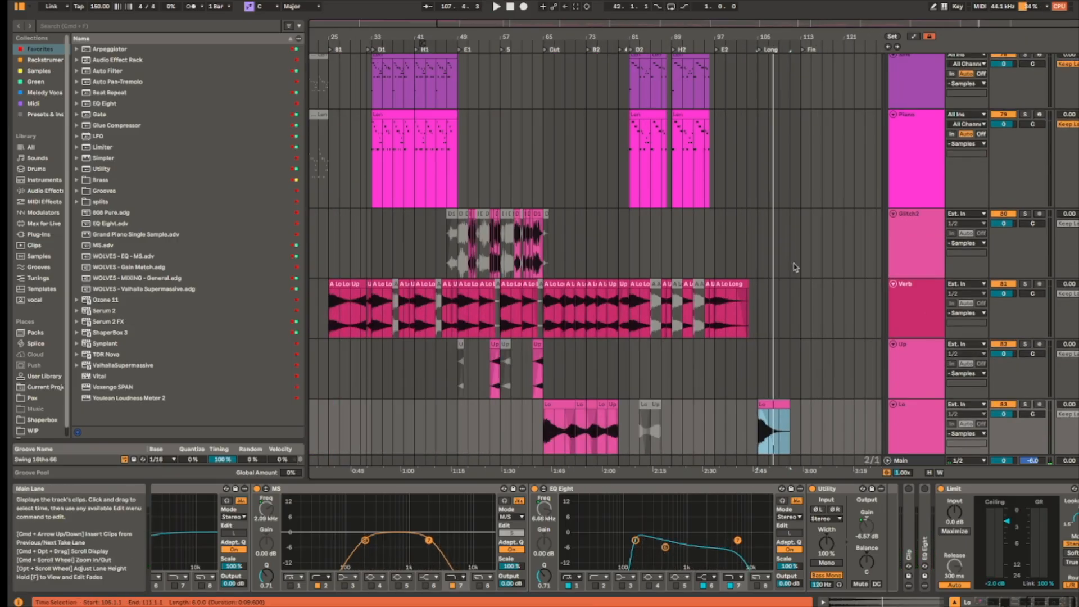
{"action": "scroll", "coordinate": [821, 264], "scroll_direction": "up", "scroll_amount": 10}
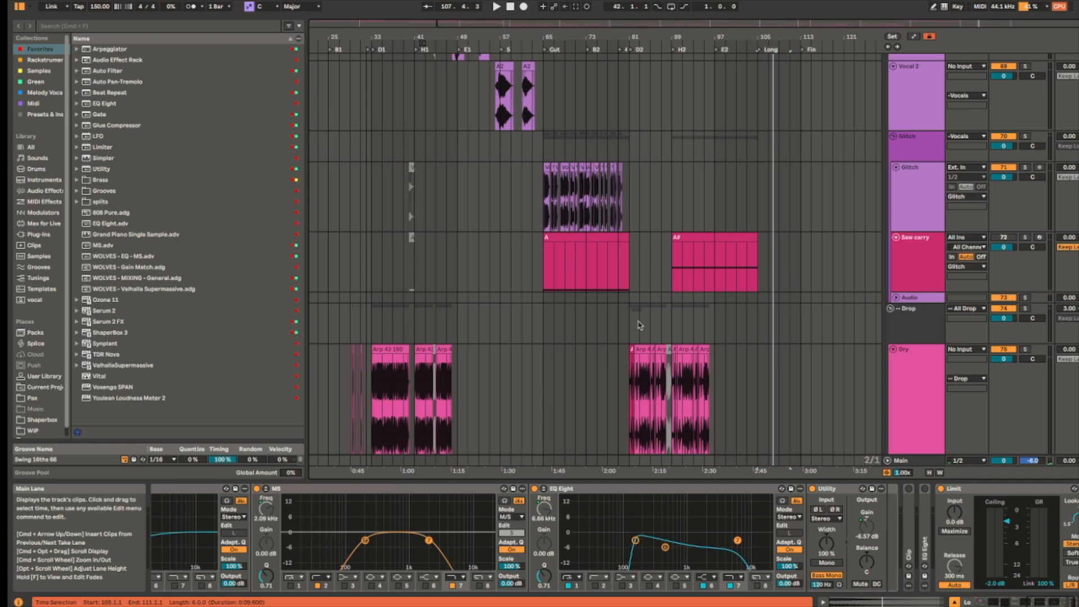
{"action": "left_click", "coordinate": [670, 318]}
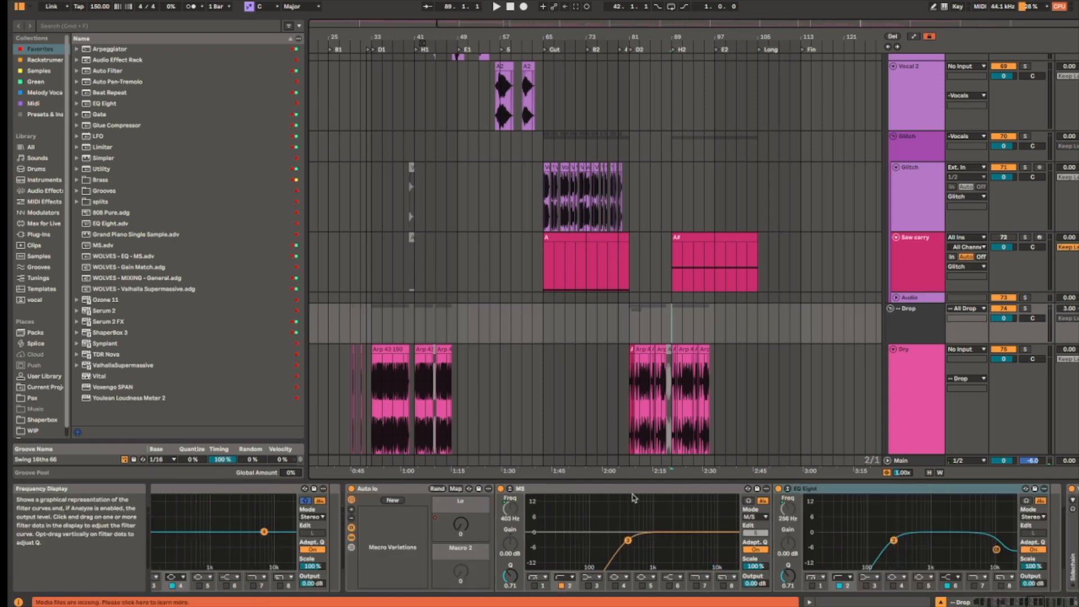
{"action": "scroll", "coordinate": [390, 522], "scroll_direction": "left", "scroll_amount": 8}
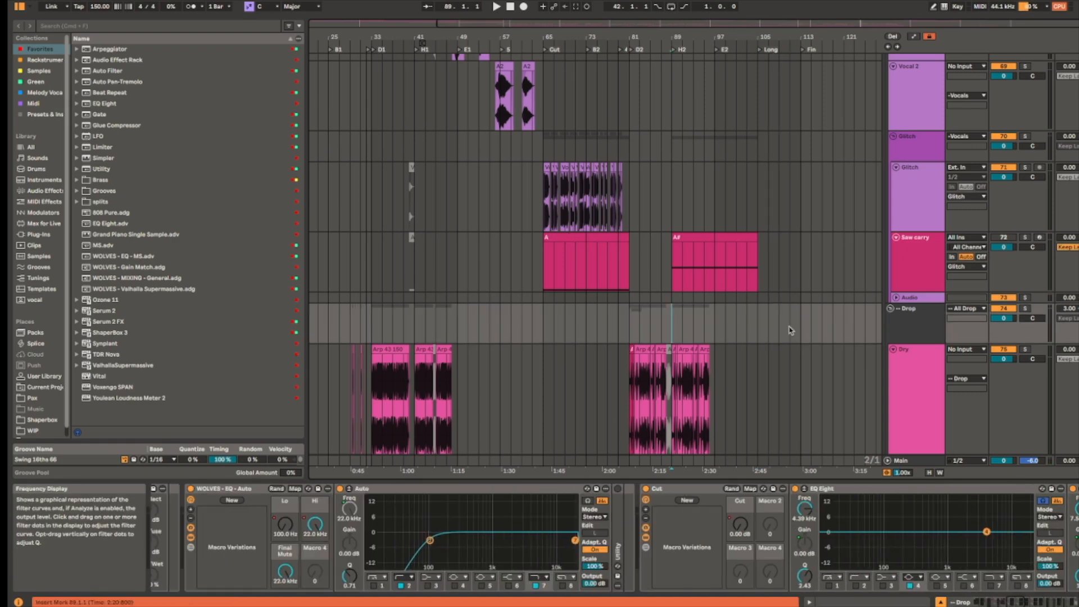
{"action": "scroll", "coordinate": [674, 314], "scroll_direction": "down", "scroll_amount": 3}
{"action": "scroll", "coordinate": [659, 311], "scroll_direction": "up", "scroll_amount": 2}
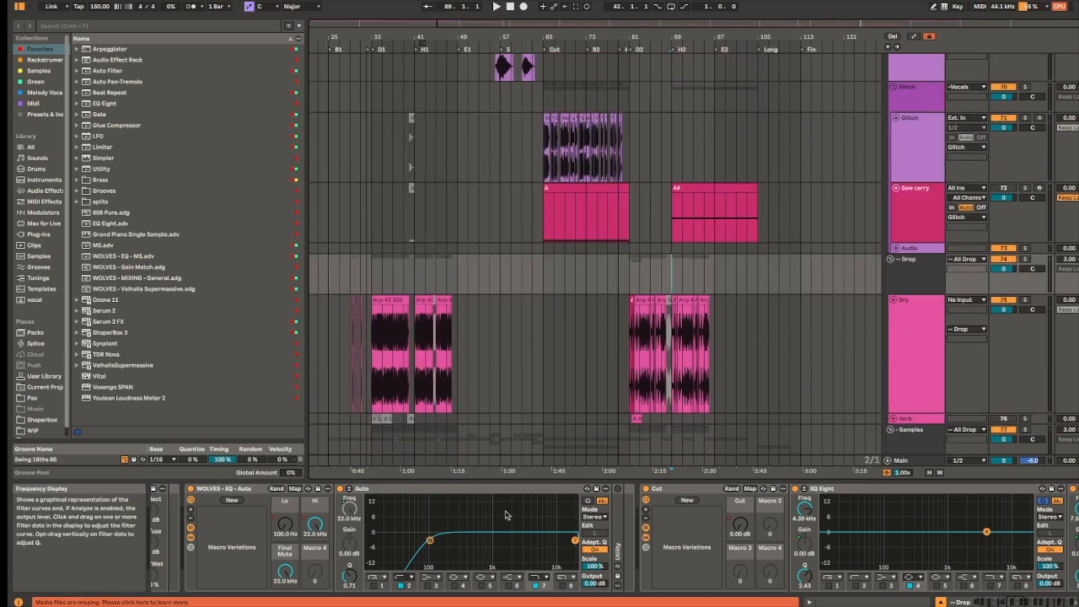
Step: Solo the All Drop group, play it from bar 33 and examine its sidechain, EQ, Utility and Limit devices
{"action": "scroll", "coordinate": [906, 239], "scroll_direction": "up", "scroll_amount": 6}
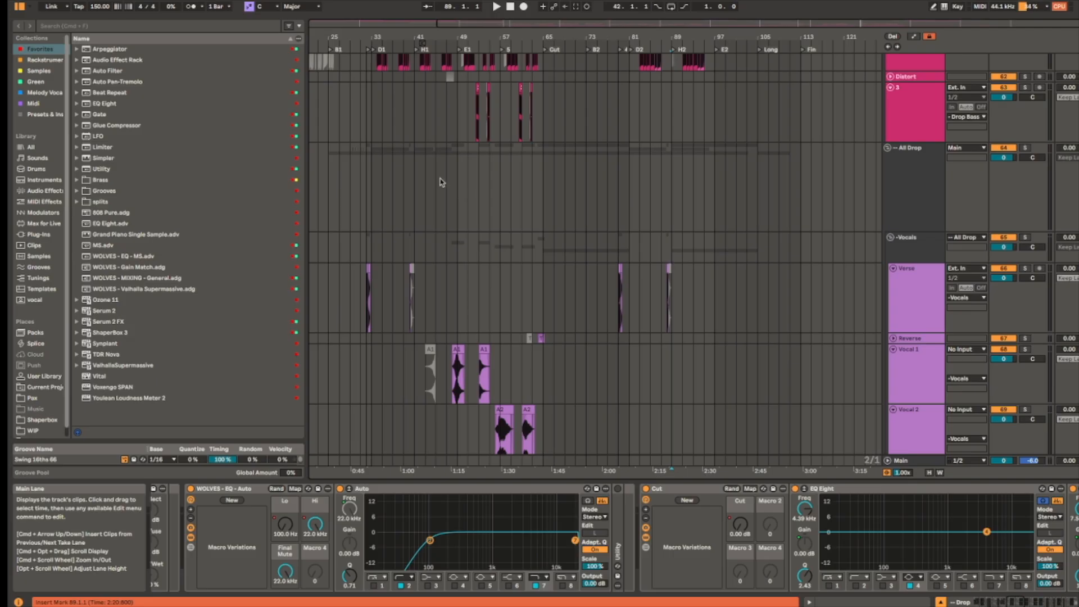
{"action": "left_click", "coordinate": [379, 173]}
{"action": "scroll", "coordinate": [658, 246], "scroll_direction": "left", "scroll_amount": 5}
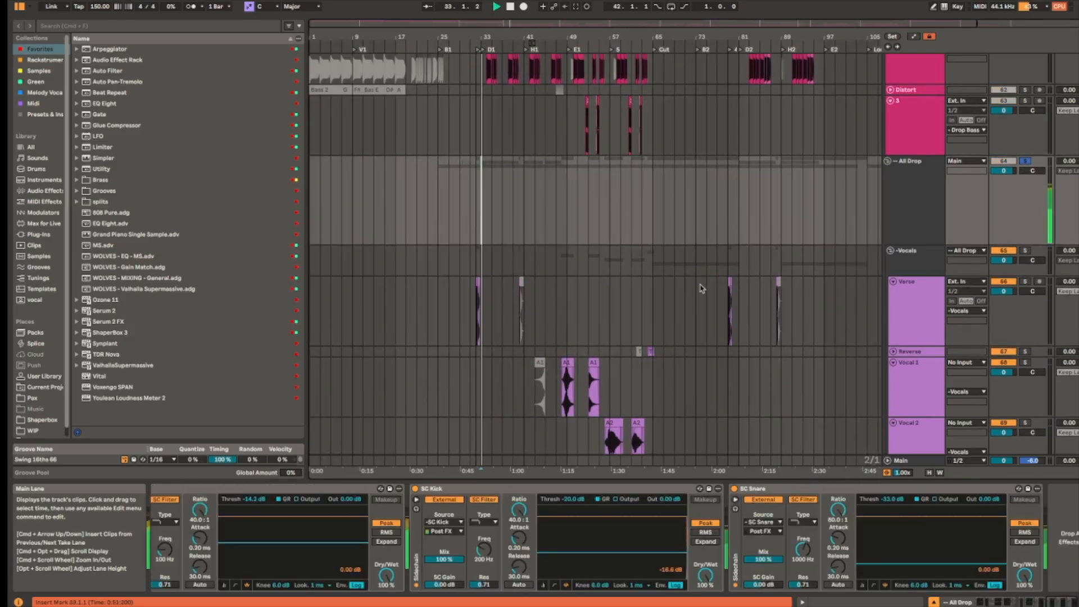
{"action": "scroll", "coordinate": [319, 524], "scroll_direction": "right", "scroll_amount": 10}
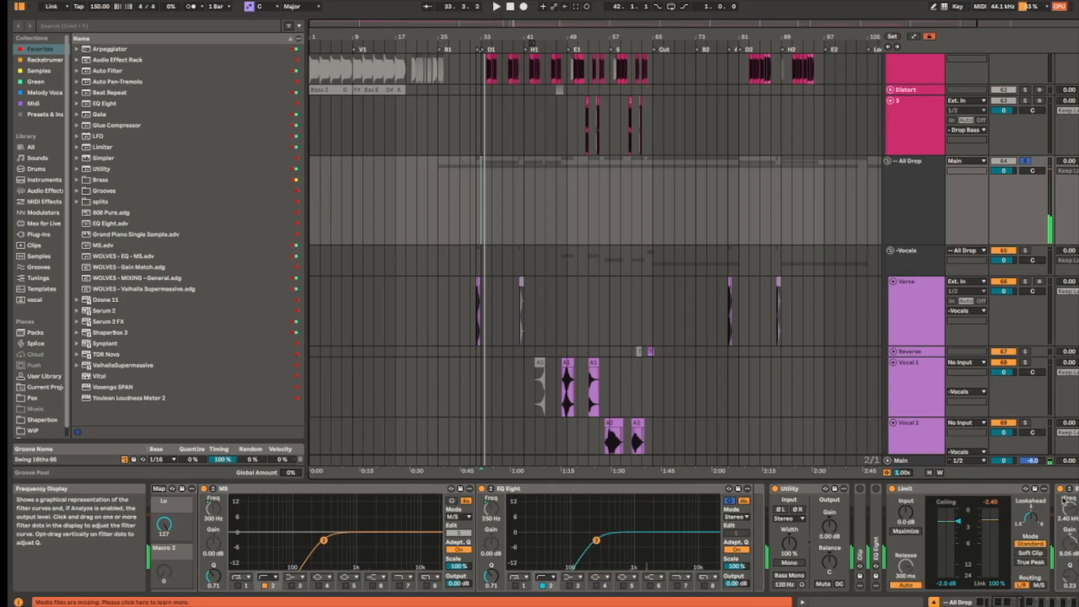
{"action": "scroll", "coordinate": [386, 541], "scroll_direction": "left", "scroll_amount": 5}
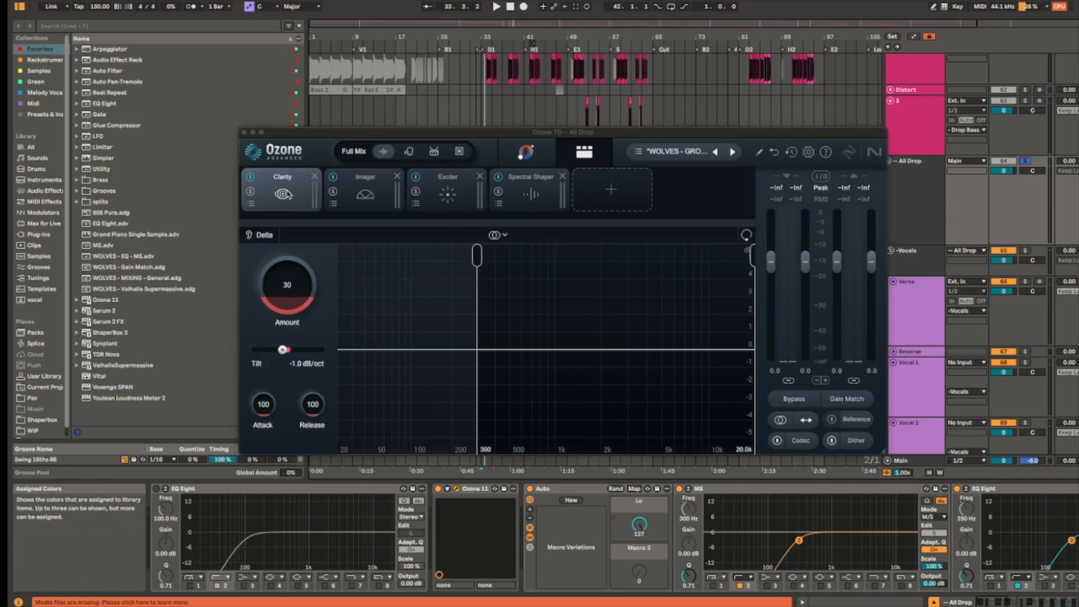
Step: In the All Drop group's Ozone 11, view the Clarity, Imager, Exciter and Spectral Shaper modules in turn
{"action": "left_click", "coordinate": [287, 194]}
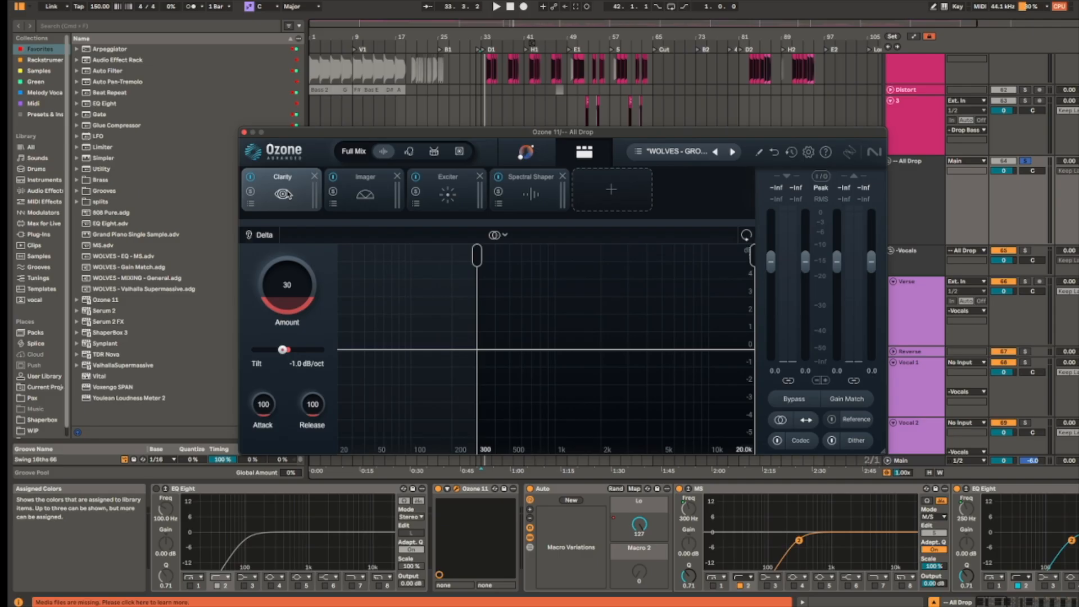
{"action": "left_click", "coordinate": [366, 194]}
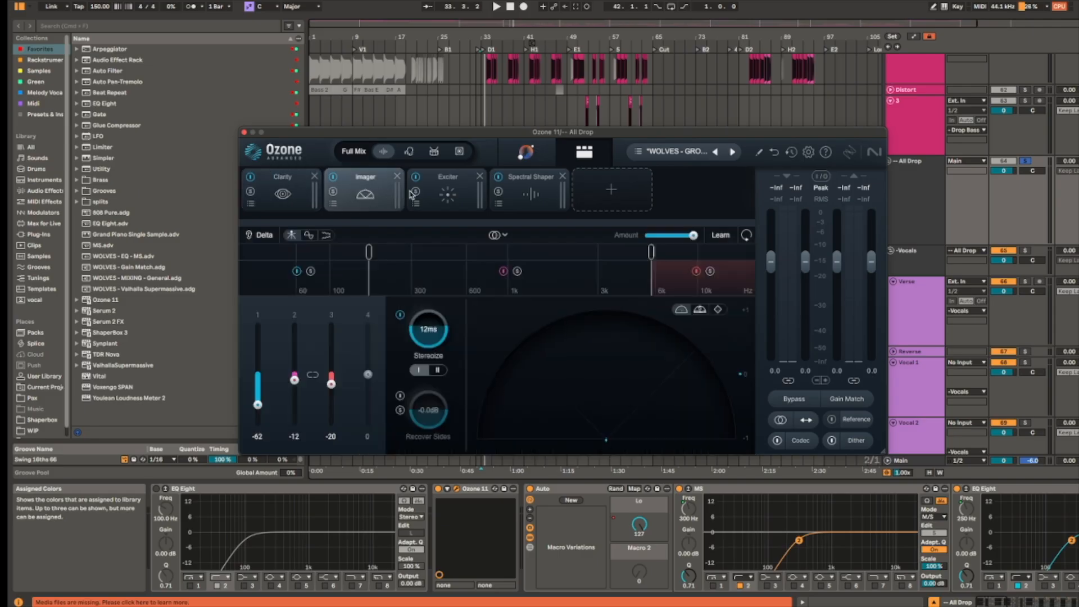
{"action": "left_click", "coordinate": [453, 187]}
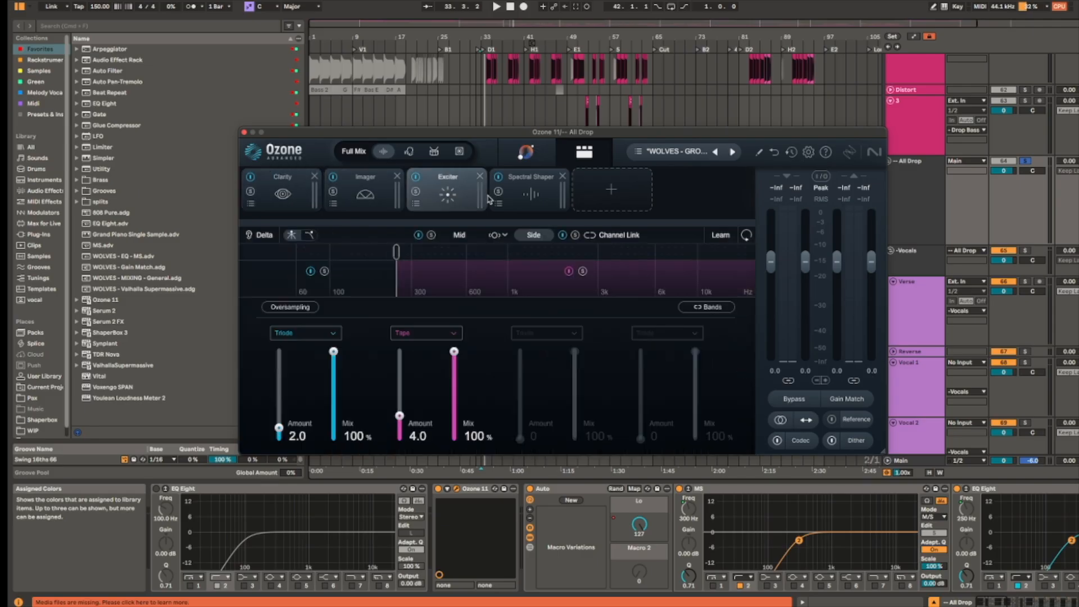
{"action": "left_click", "coordinate": [546, 197]}
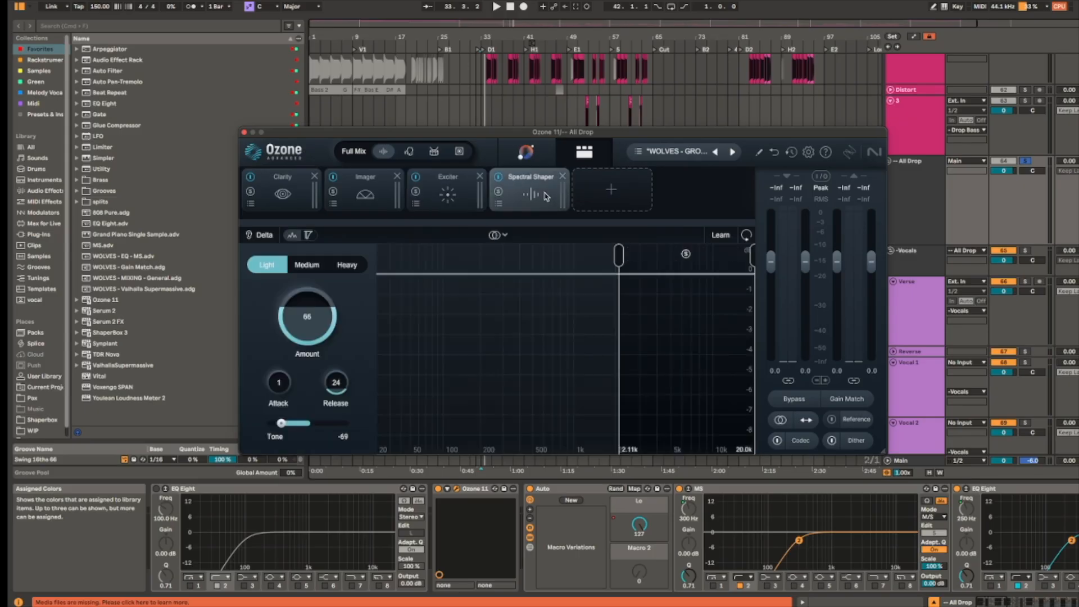
Step: Revisit the Clarity and Imager modules and play the soloed drop to watch the Imager's stereo width display
{"action": "left_click", "coordinate": [295, 192]}
{"action": "left_click", "coordinate": [365, 195]}
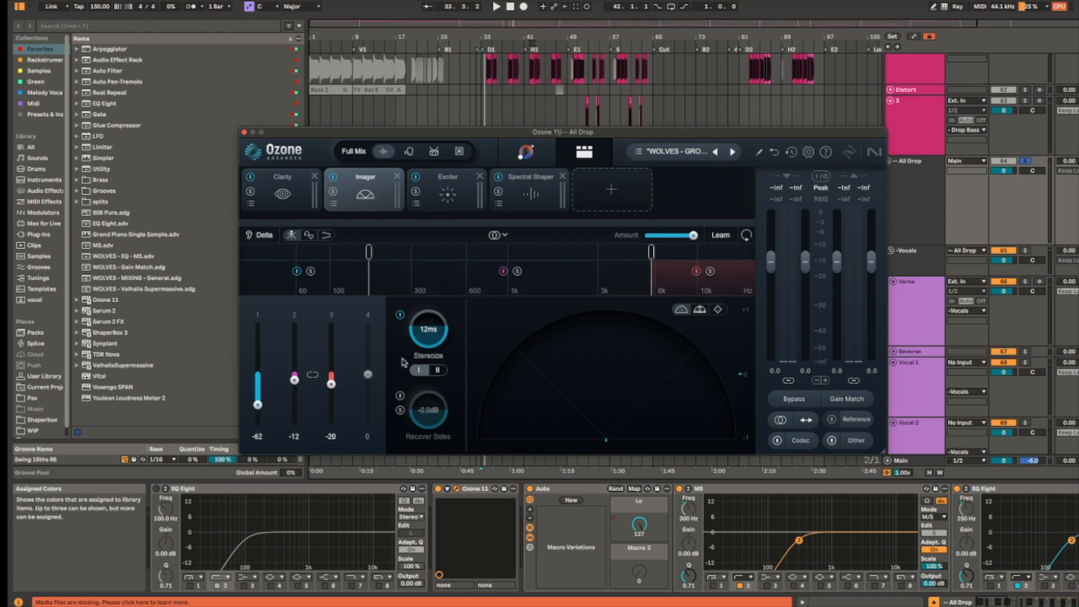
{"action": "key", "text": "space"}
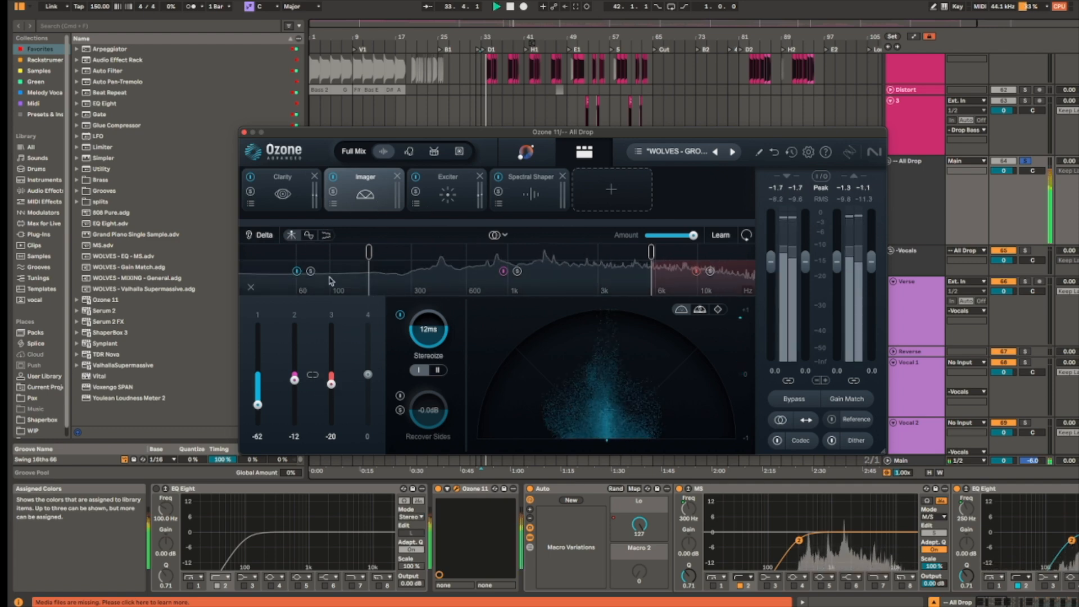
{"action": "key", "text": "space"}
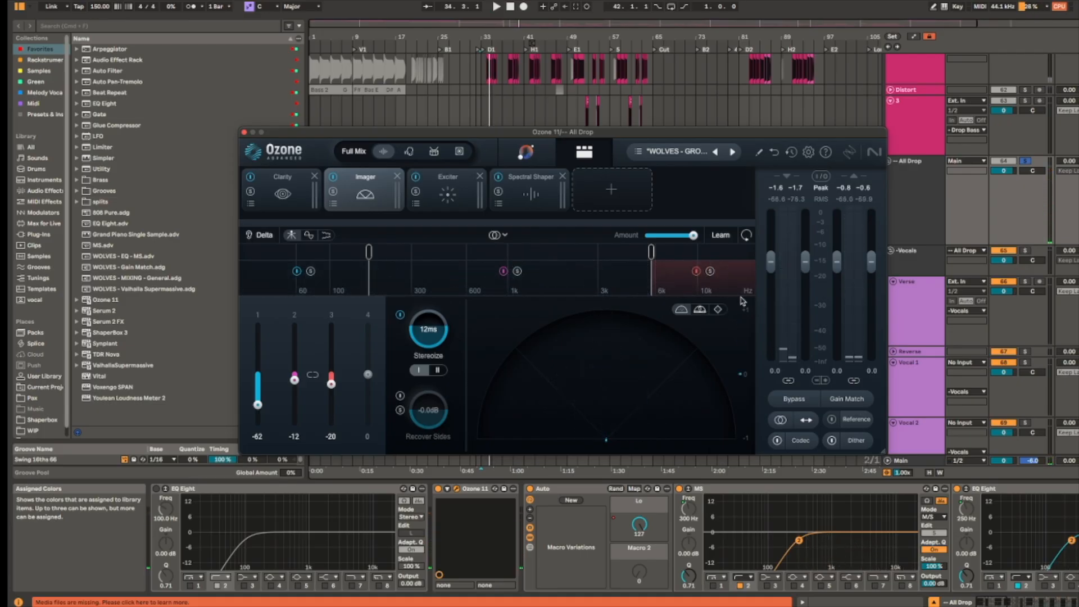
Step: Review the Exciter and Spectral Shaper settings, play the drop briefly and close the All Drop group's Ozone 11
{"action": "left_click", "coordinate": [448, 194]}
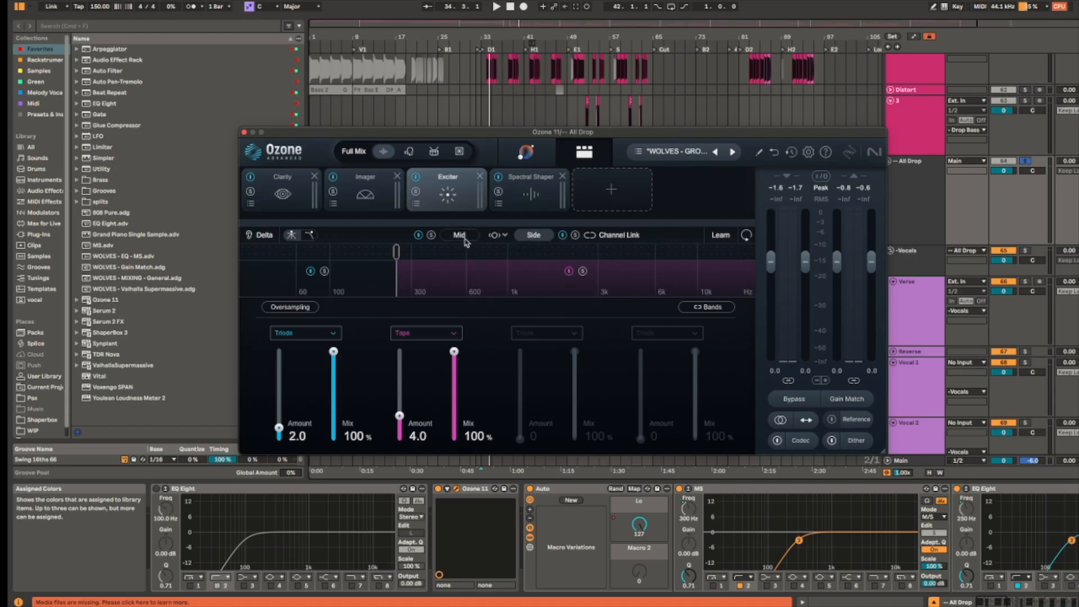
{"action": "left_click", "coordinate": [549, 196]}
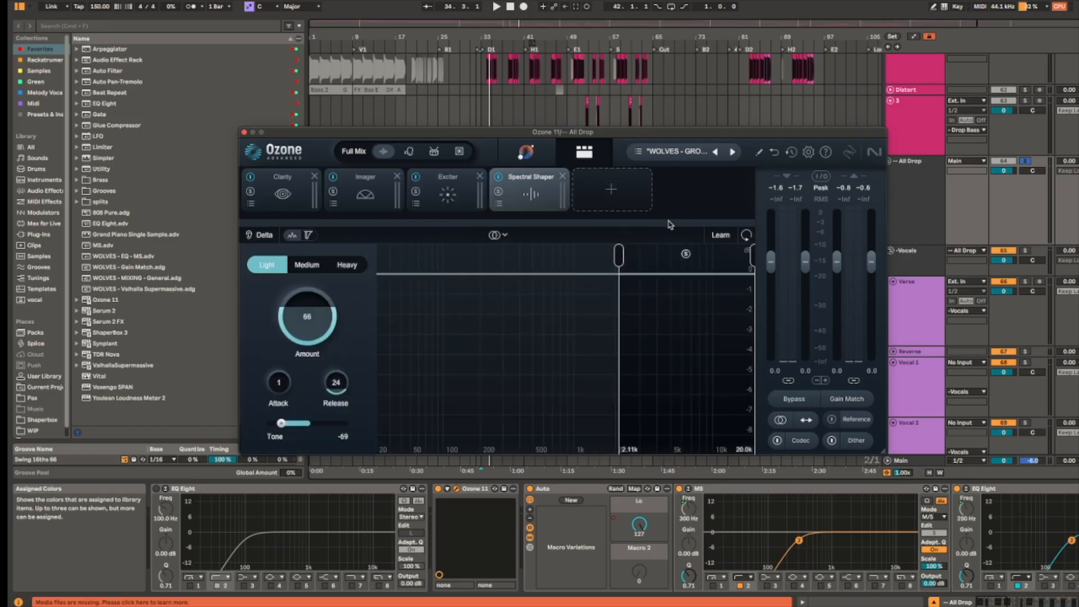
{"action": "key", "text": "space"}
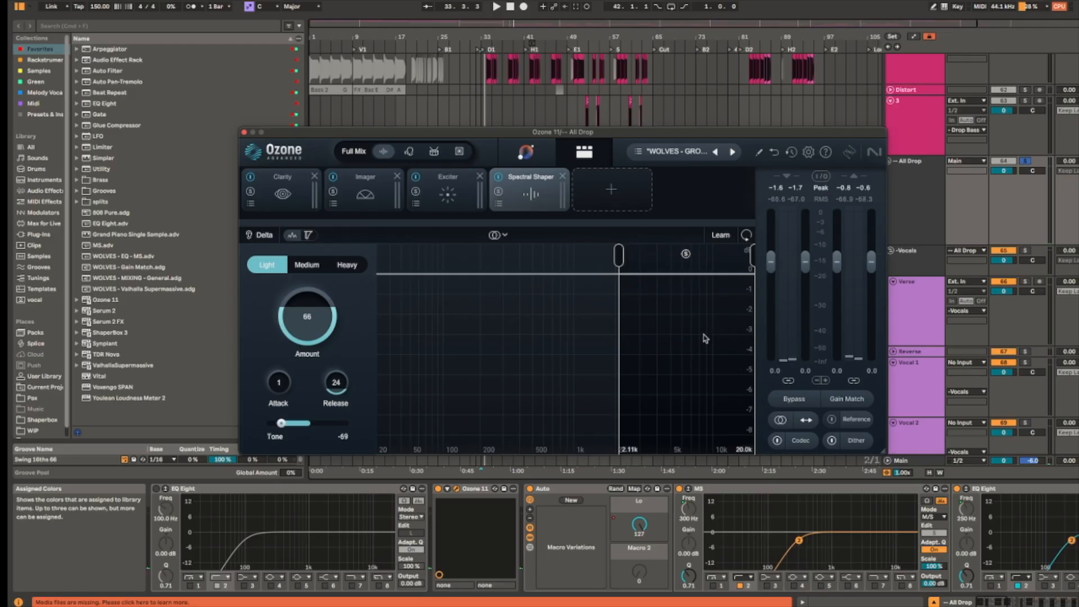
{"action": "left_click", "coordinate": [244, 133]}
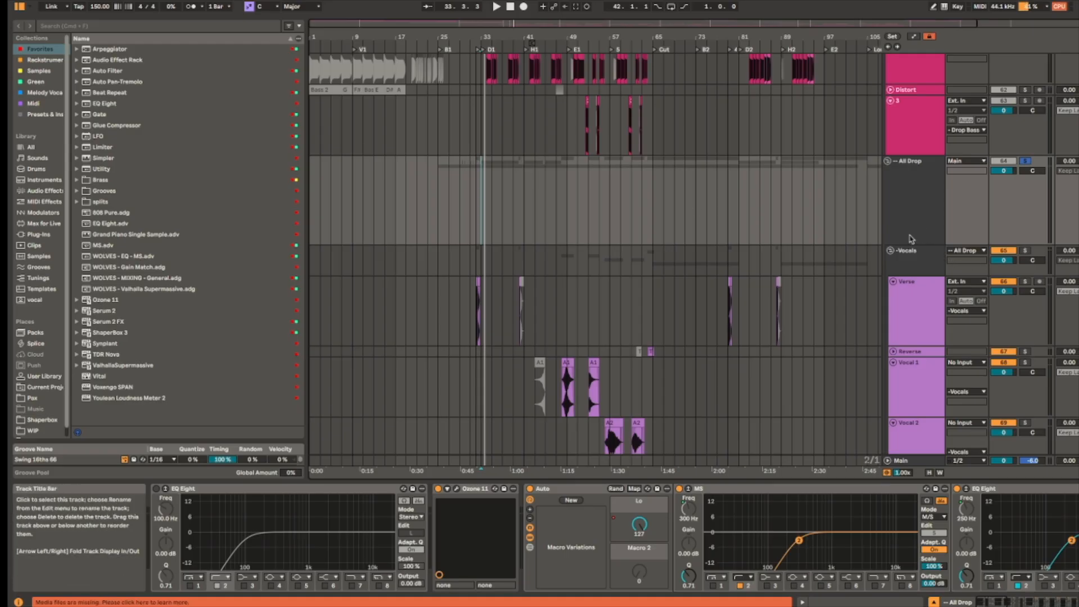
Step: Look up through the bass and drum tracks and fold the two High tracks in the Rise group
{"action": "left_click", "coordinate": [488, 197]}
{"action": "scroll", "coordinate": [487, 197], "scroll_direction": "up", "scroll_amount": 6}
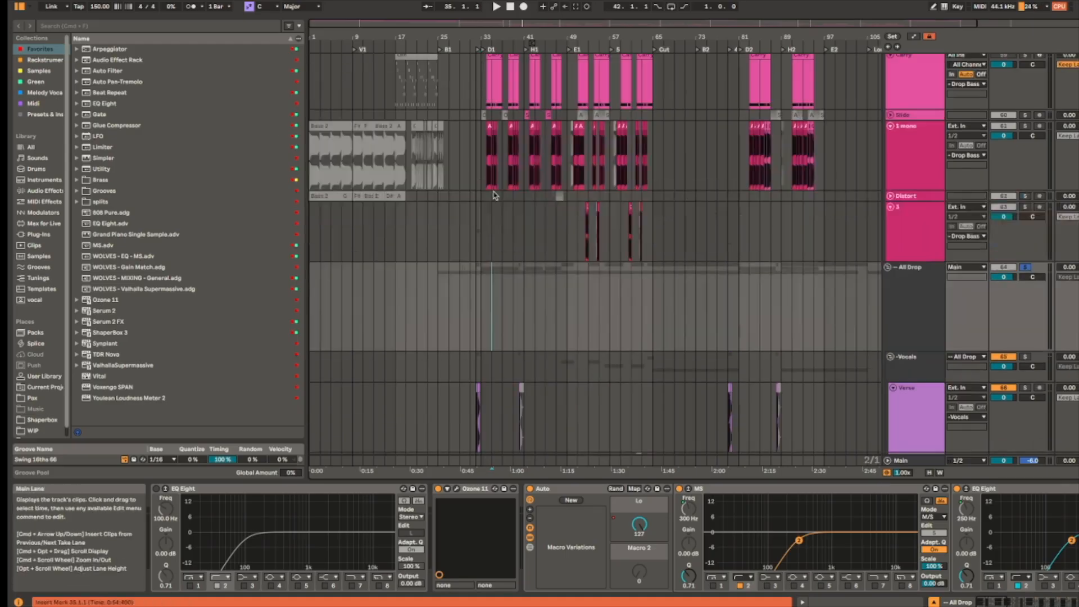
{"action": "scroll", "coordinate": [488, 197], "scroll_direction": "up", "scroll_amount": 10}
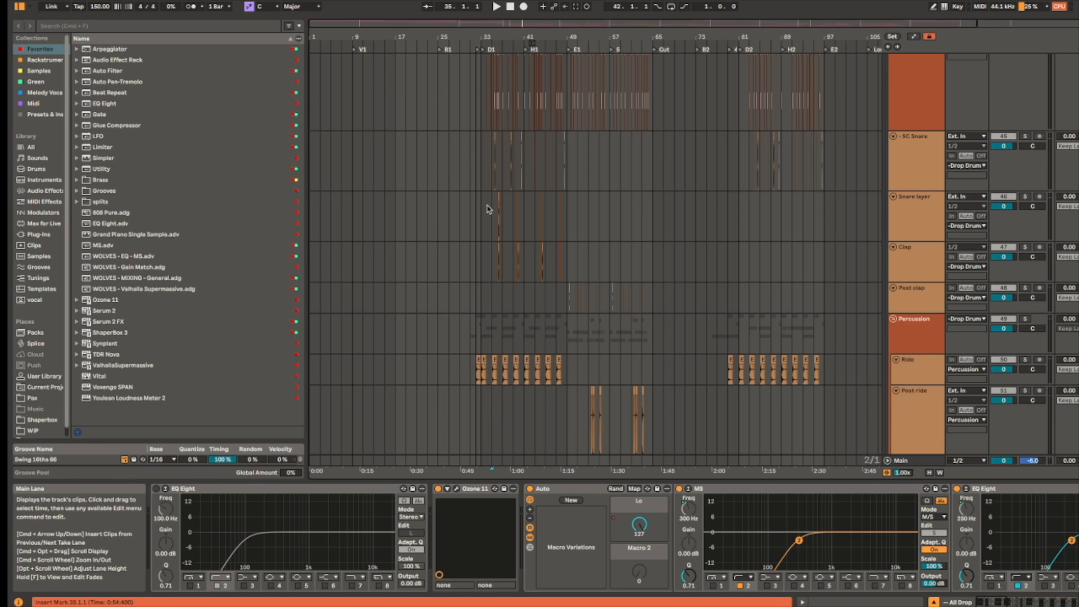
{"action": "scroll", "coordinate": [479, 283], "scroll_direction": "up", "scroll_amount": 4}
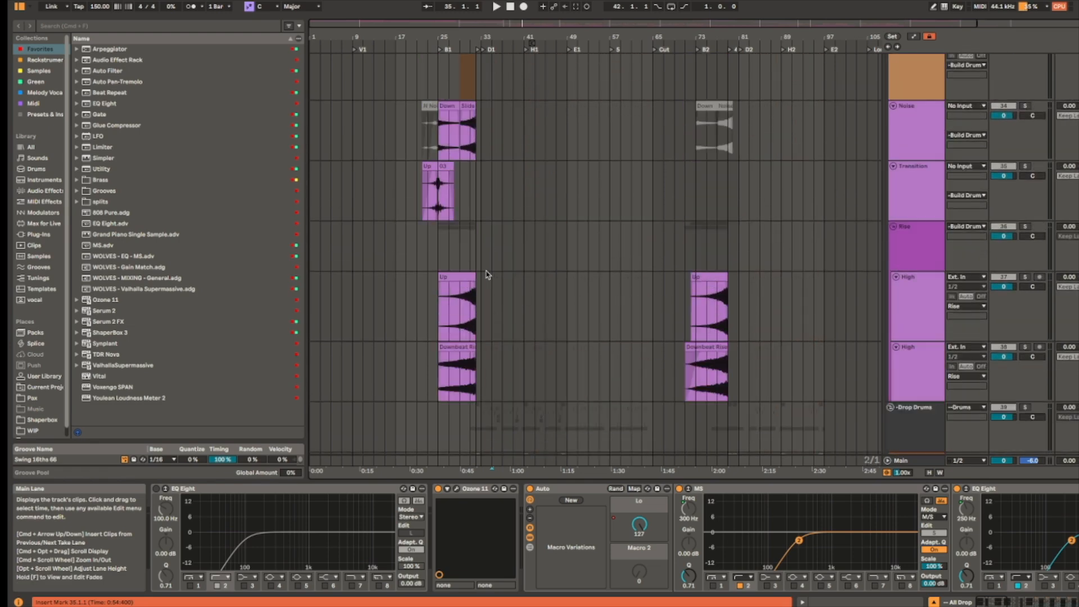
{"action": "key", "text": "u"}
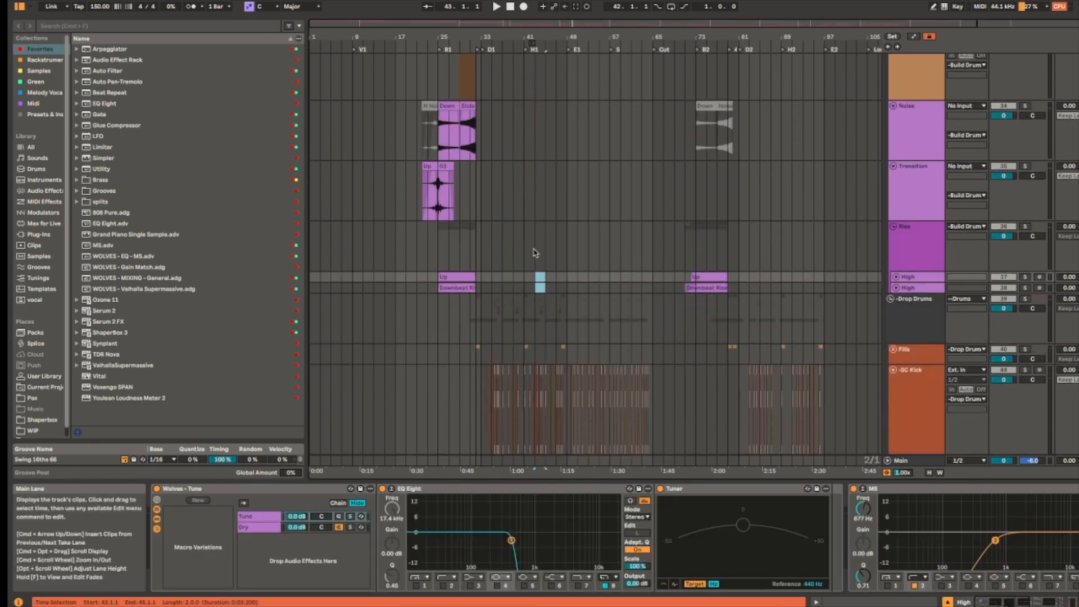
Step: Solo the Drums group, play it from bar 33 and open its Ozone 11
{"action": "scroll", "coordinate": [517, 208], "scroll_direction": "up", "scroll_amount": 12}
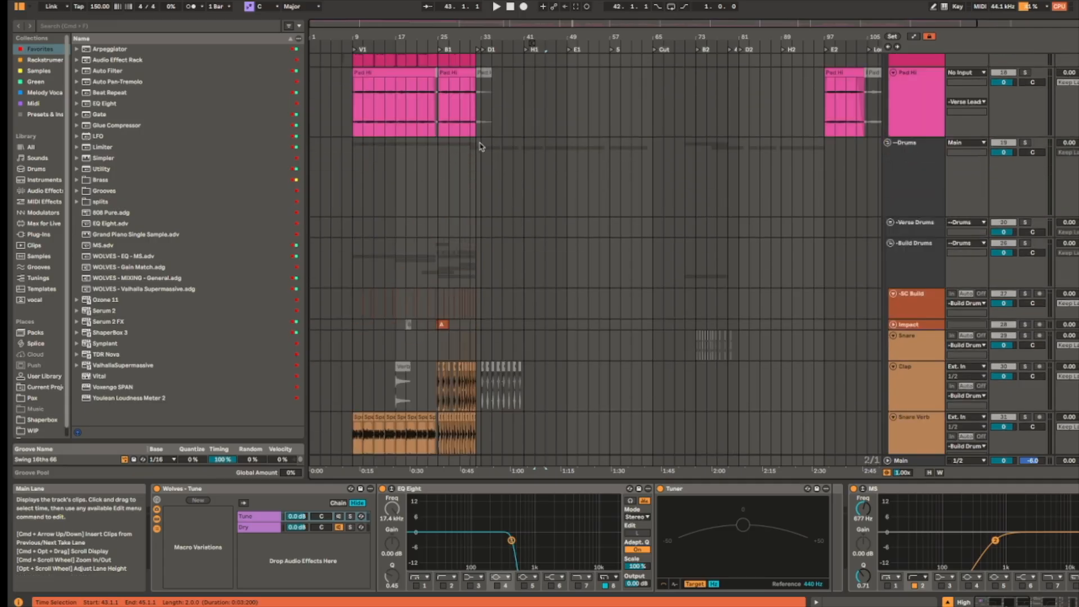
{"action": "left_click", "coordinate": [481, 146]}
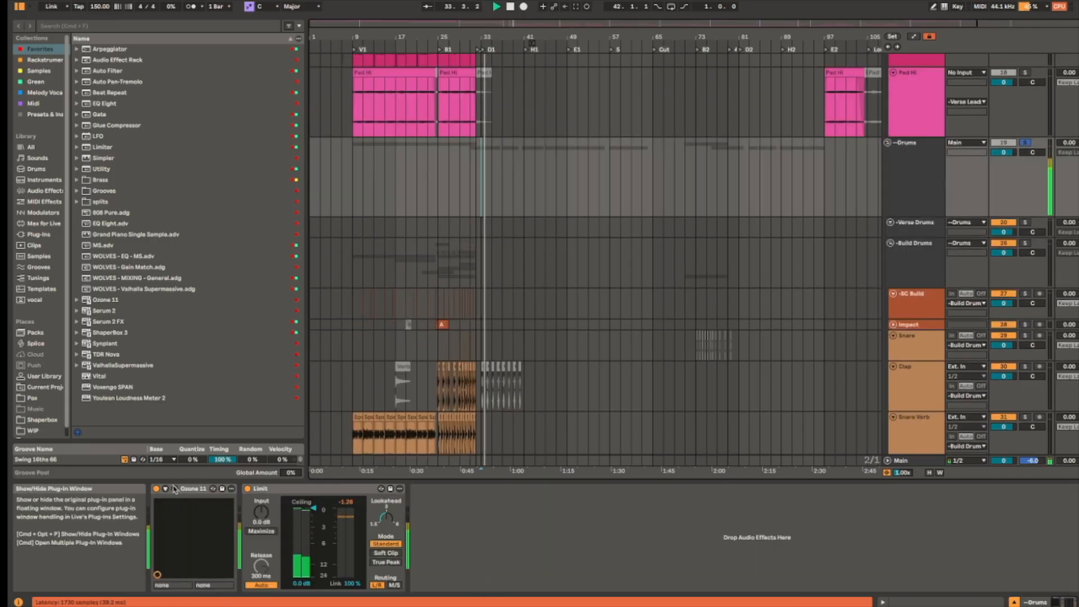
{"action": "key", "text": "space"}
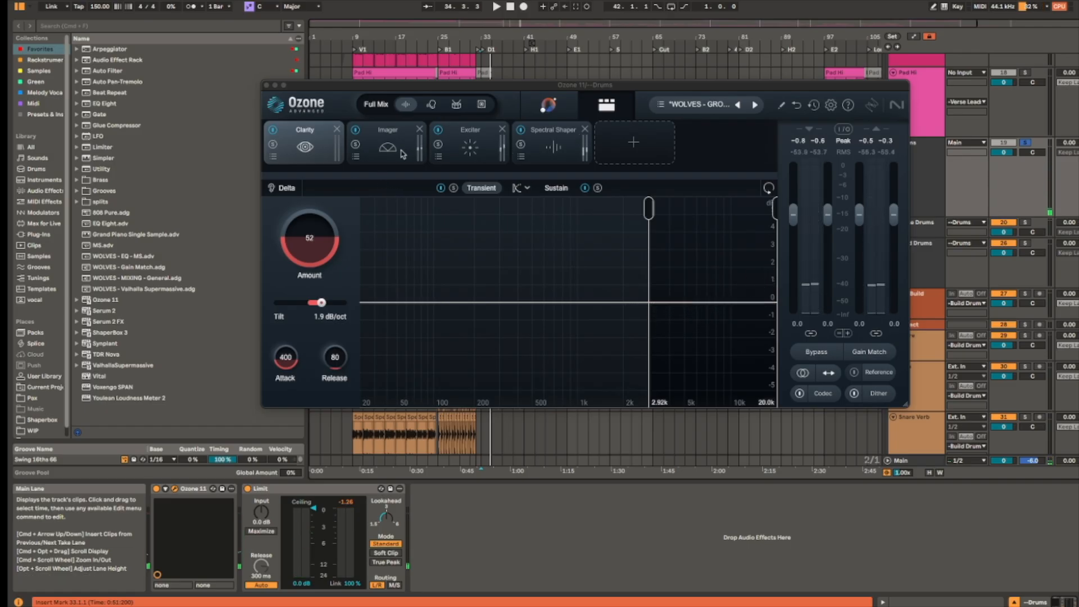
Step: View the Clarity, Imager, Exciter and Spectral Shaper modules in the Drums group's Ozone 11, playing the drums through them
{"action": "left_click", "coordinate": [396, 148]}
{"action": "left_click", "coordinate": [470, 145]}
{"action": "left_click", "coordinate": [305, 145]}
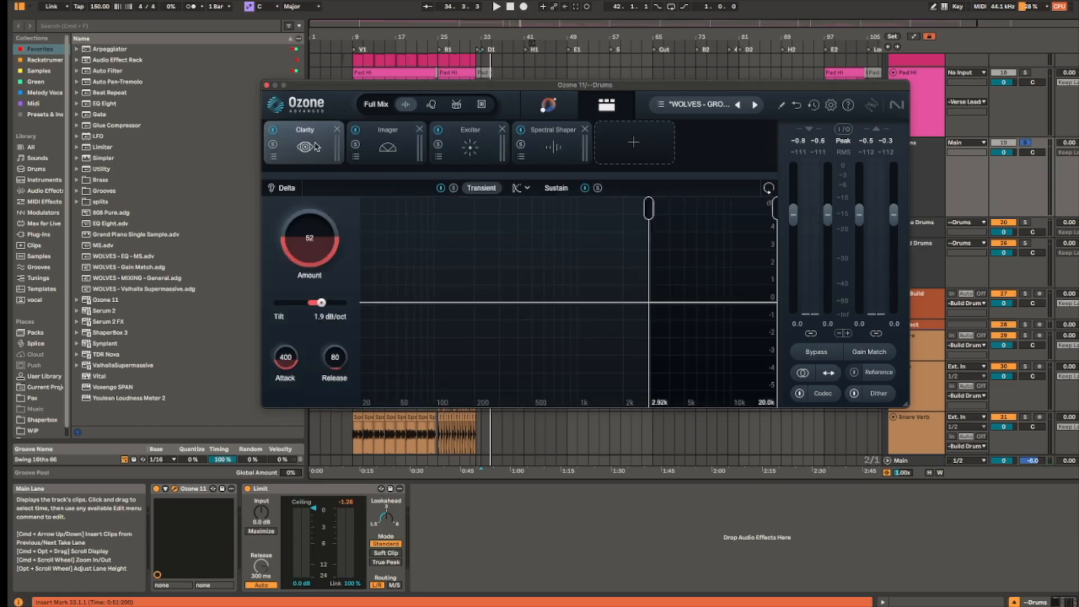
{"action": "key", "text": "space"}
{"action": "left_click", "coordinate": [388, 148]}
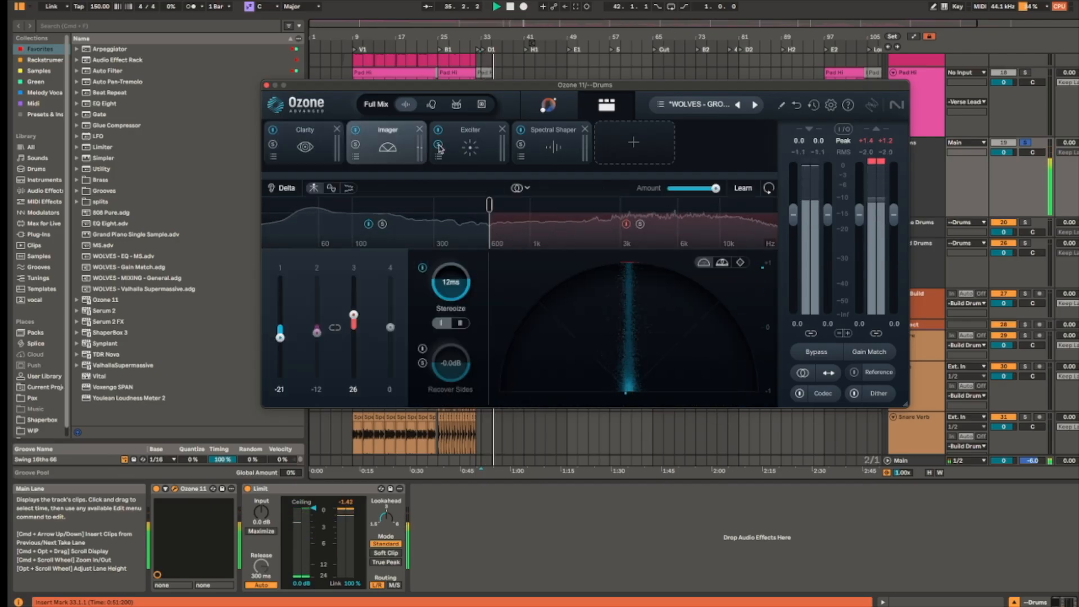
{"action": "left_click", "coordinate": [466, 148]}
{"action": "left_click", "coordinate": [553, 145]}
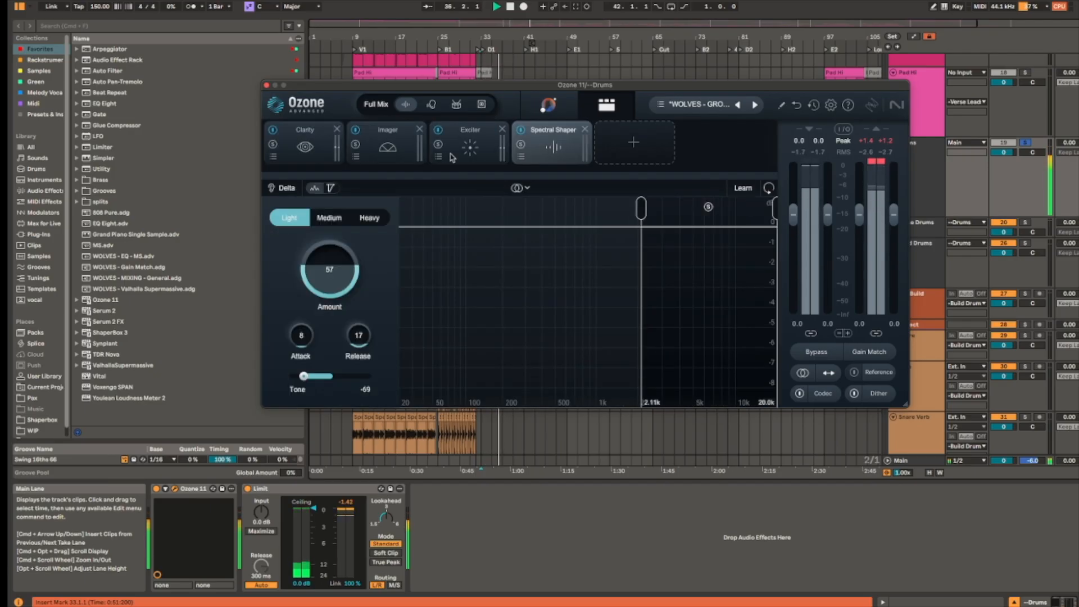
Step: Close the Drums group's Ozone 11, solo and play the Verse group from bar 9, and open its Ozone 11
{"action": "left_click", "coordinate": [266, 86]}
{"action": "scroll", "coordinate": [621, 231], "scroll_direction": "down", "scroll_amount": 5}
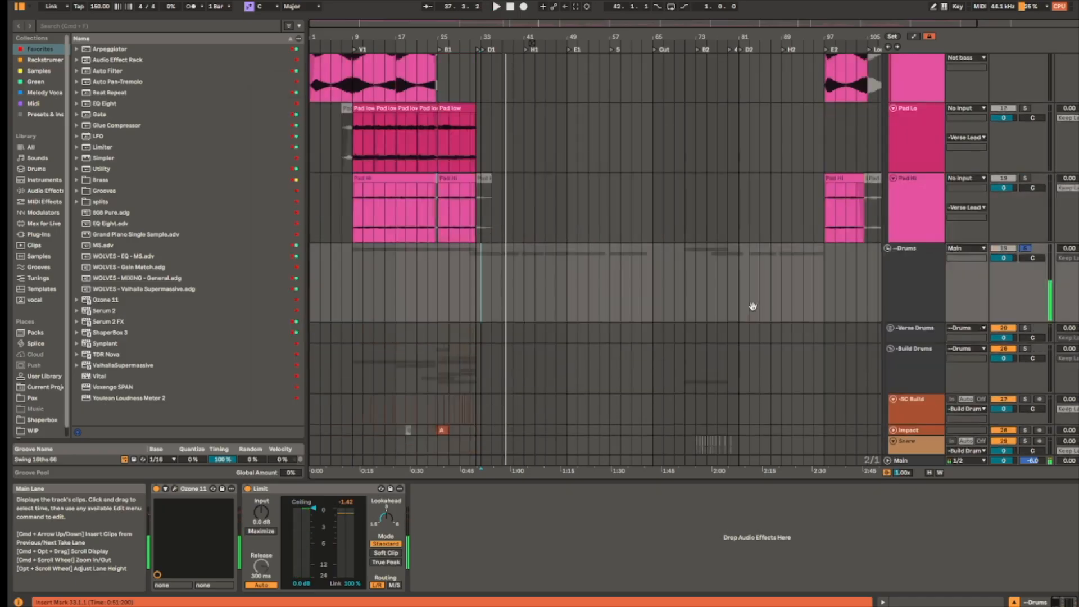
{"action": "scroll", "coordinate": [626, 341], "scroll_direction": "up", "scroll_amount": 5}
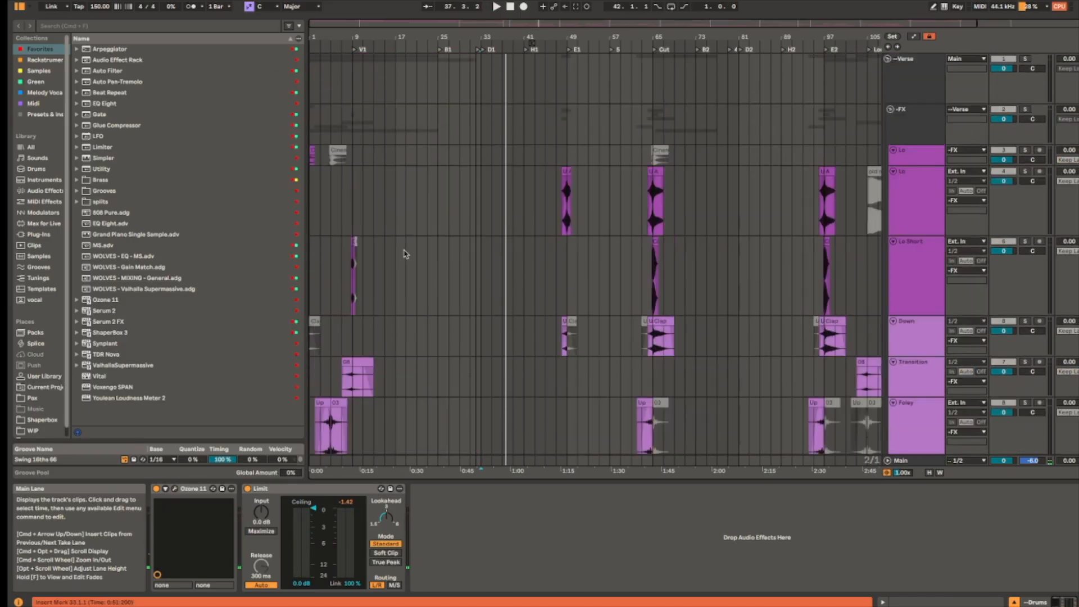
{"action": "left_click", "coordinate": [353, 86]}
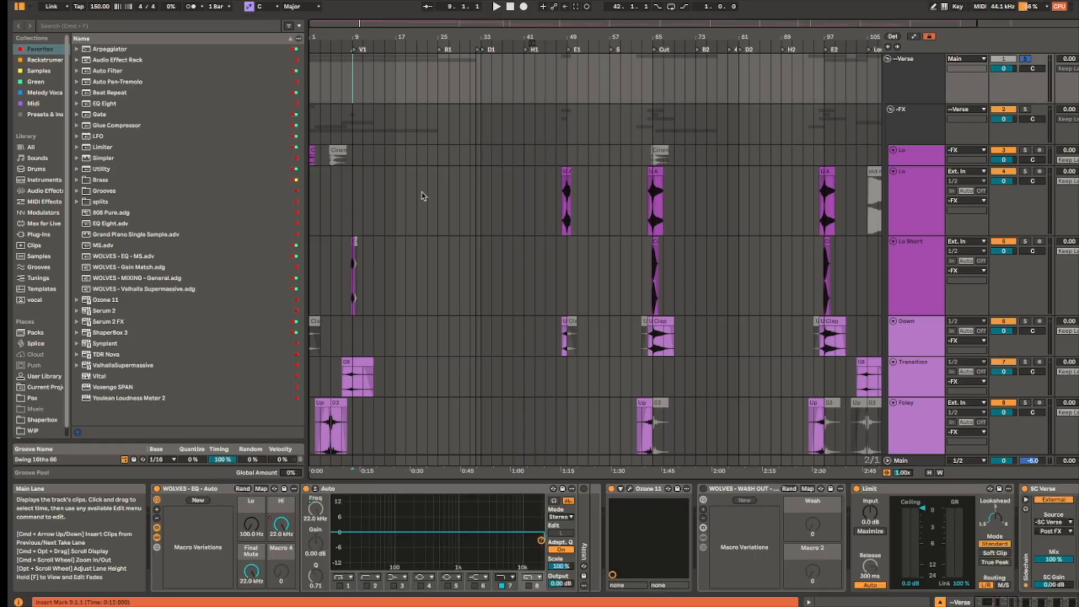
{"action": "key", "text": "space"}
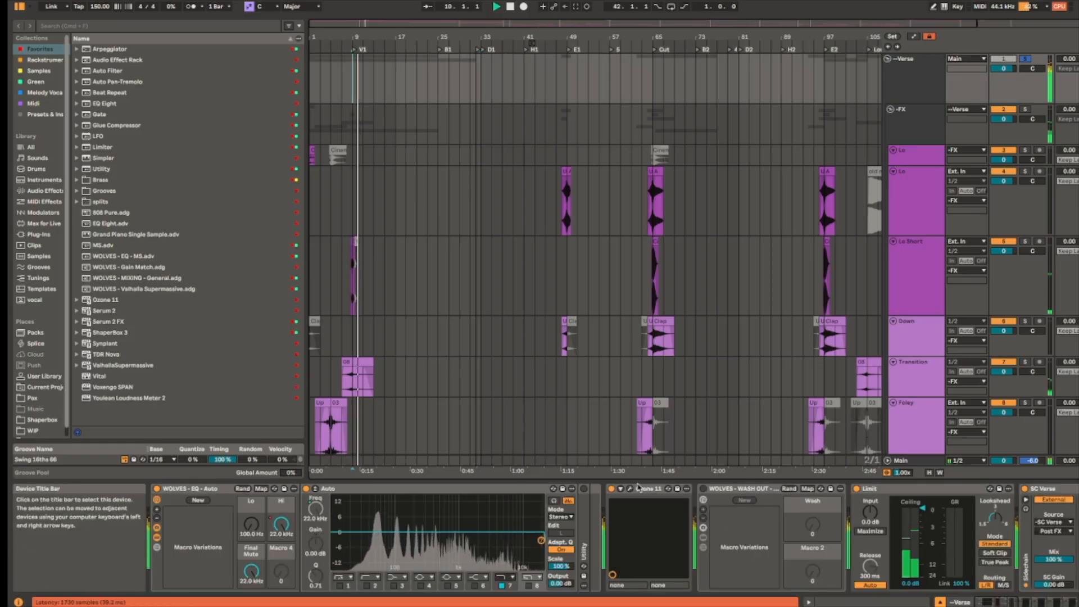
{"action": "key", "text": "space"}
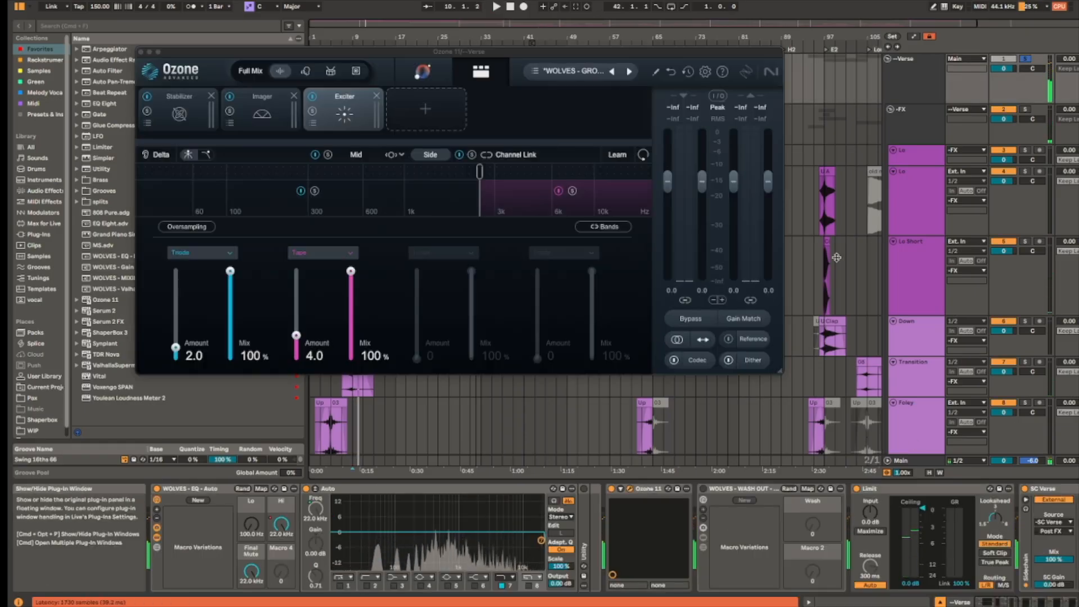
{"action": "left_click", "coordinate": [630, 488]}
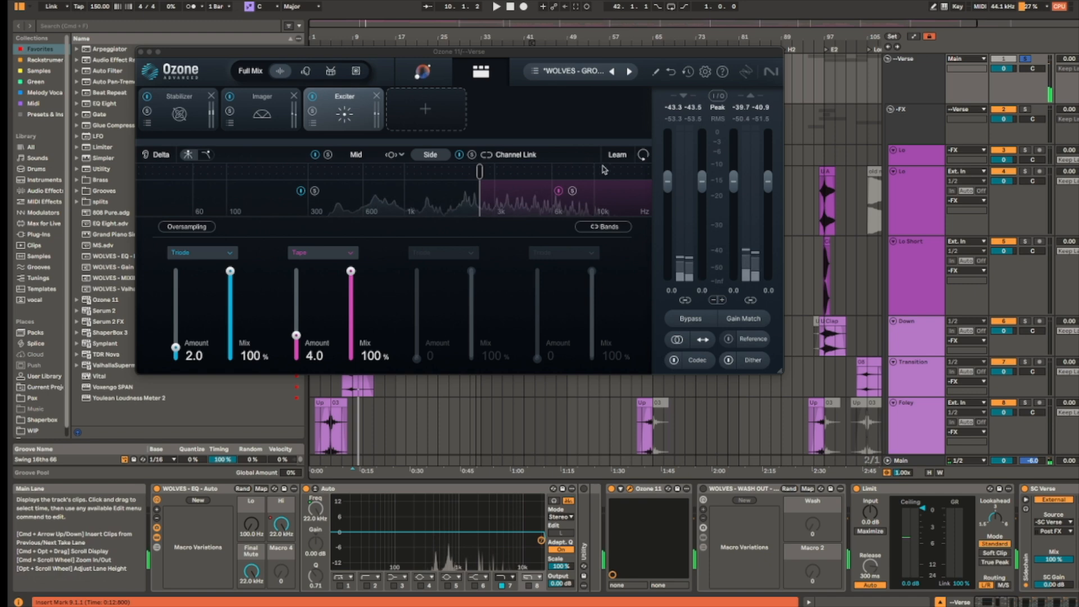
Step: View the Stabilizer, Imager and Exciter modules in the Verse group's Ozone 11, playing the verse briefly, and close the plug-in window
{"action": "left_click", "coordinate": [179, 107]}
{"action": "key", "text": "space"}
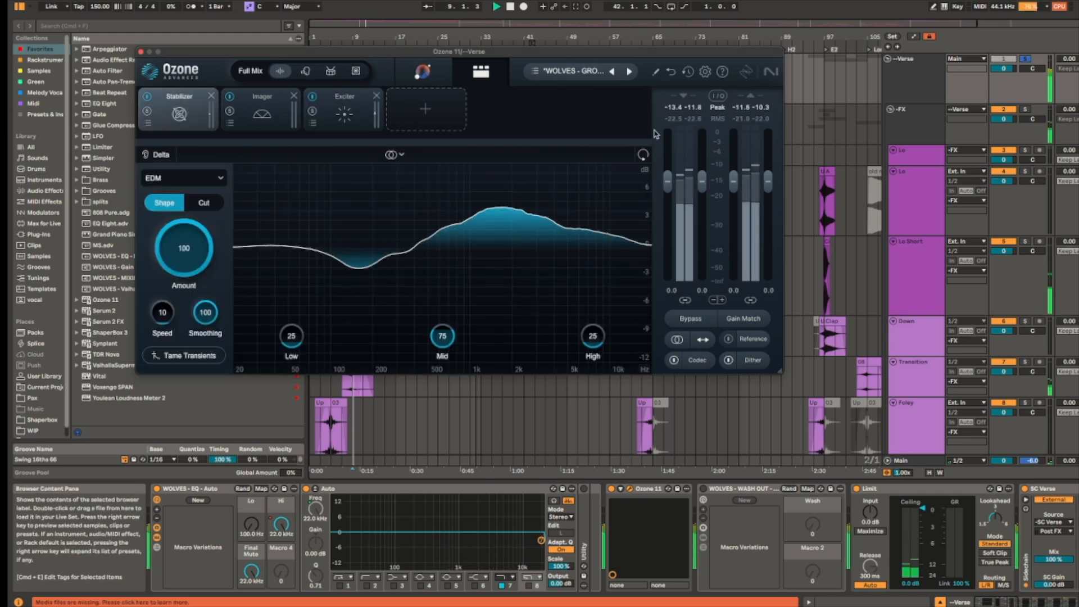
{"action": "left_click", "coordinate": [254, 114]}
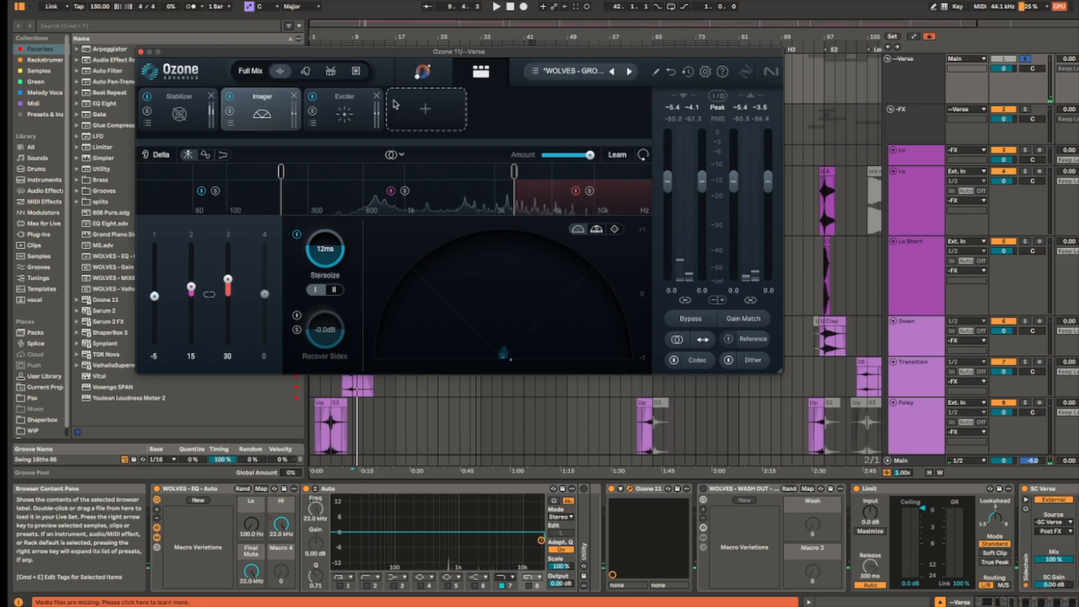
{"action": "left_click", "coordinate": [352, 116]}
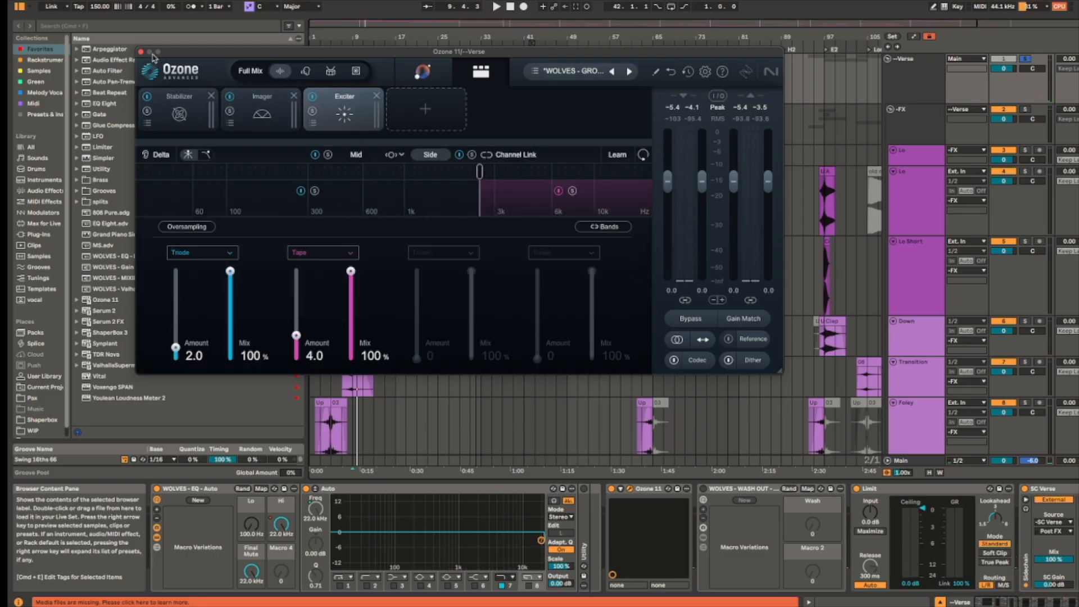
{"action": "left_click", "coordinate": [141, 52]}
Step: Fold the Drums group so its Verse Drums and Build Drums subgroups are hidden
{"action": "scroll", "coordinate": [862, 245], "scroll_direction": "down", "scroll_amount": 10}
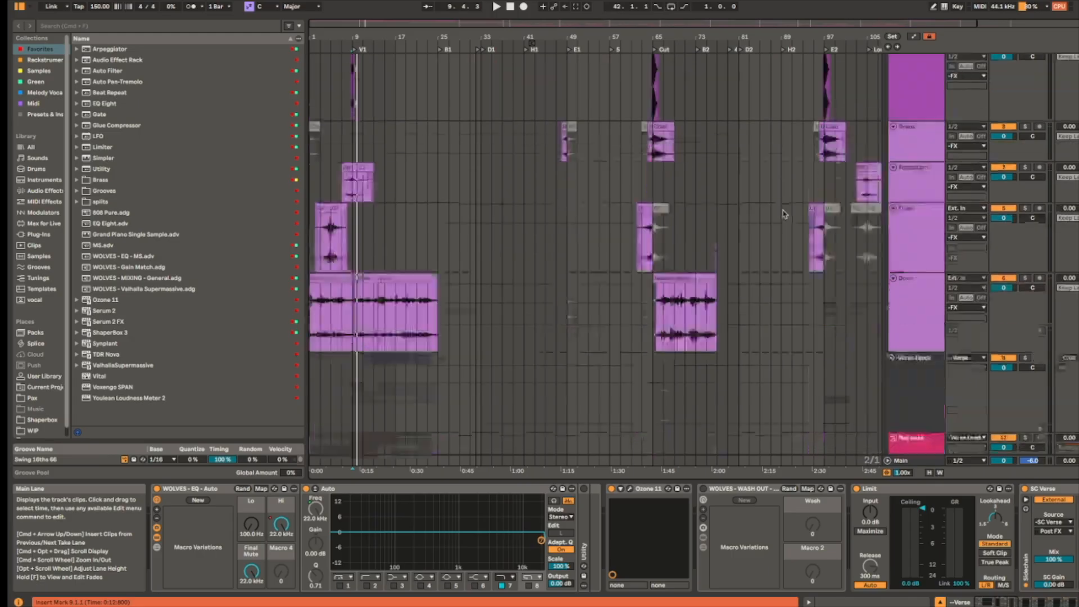
{"action": "scroll", "coordinate": [923, 158], "scroll_direction": "down", "scroll_amount": 15}
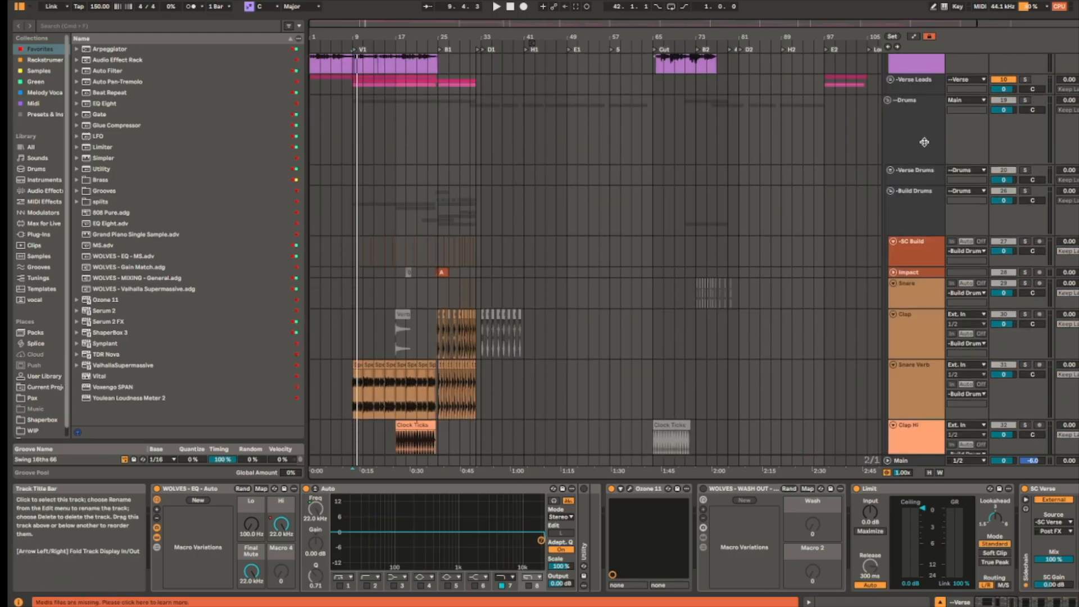
{"action": "left_click", "coordinate": [924, 153]}
{"action": "left_click", "coordinate": [894, 169]}
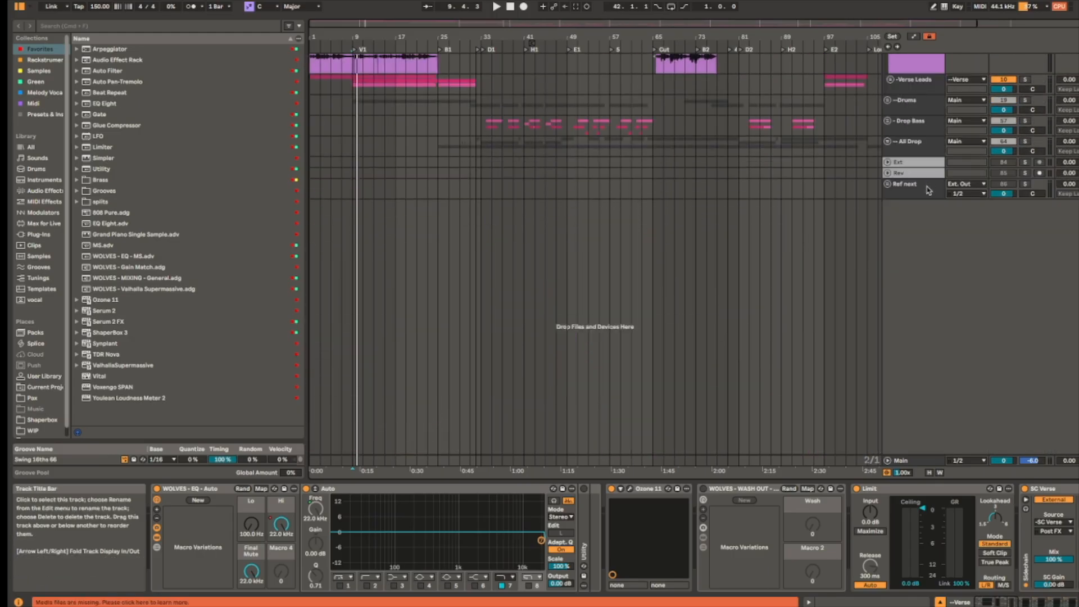
Step: Select the Main track, play the verse briefly from bar 9 and open the track's Ozone 11
{"action": "left_click", "coordinate": [910, 460]}
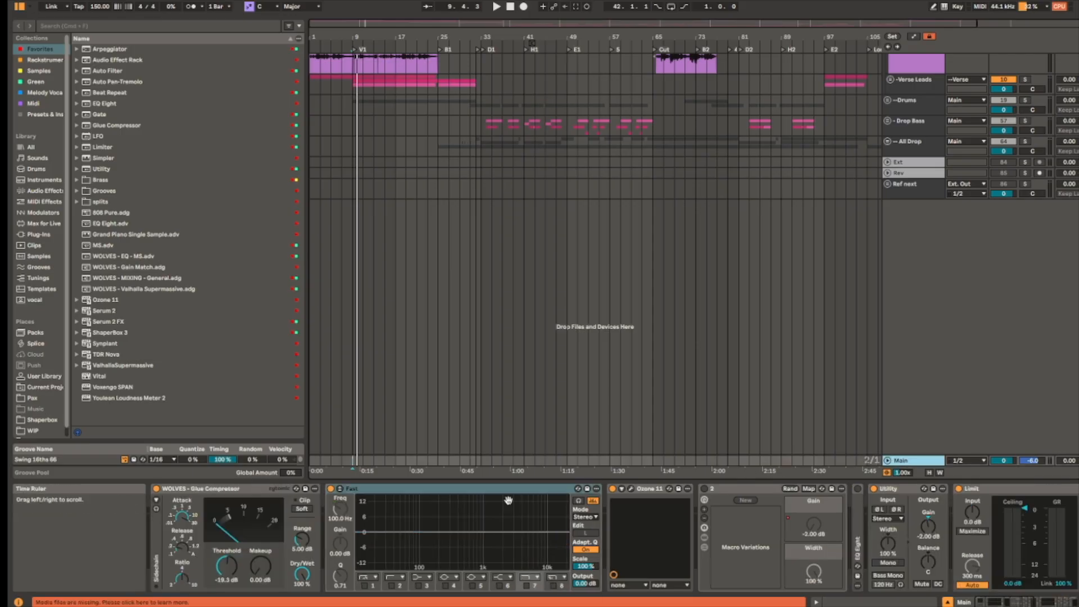
{"action": "key", "text": "space"}
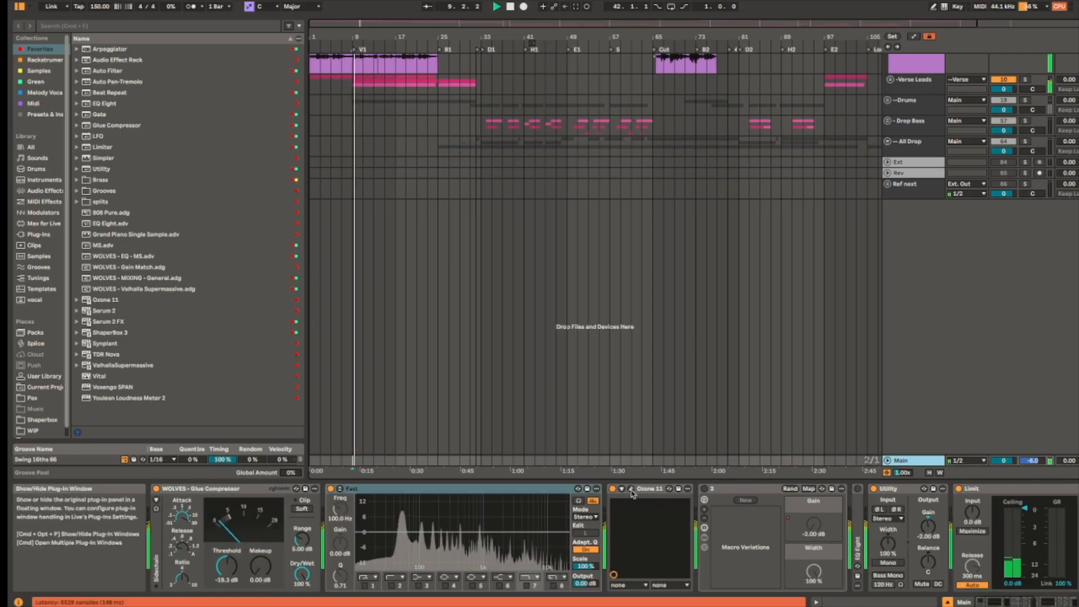
{"action": "left_click", "coordinate": [631, 488]}
{"action": "key", "text": "space"}
Step: Review the Stabilizer and Maximizer settings in the Main track's Ozone 11 and close the plug-in window
{"action": "left_click", "coordinate": [125, 100]}
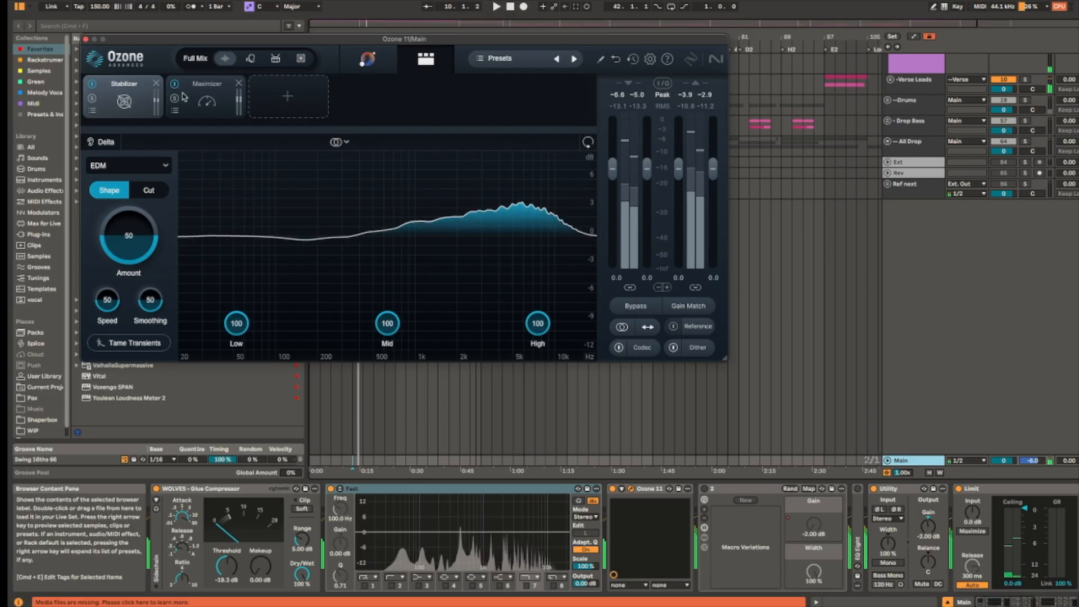
{"action": "left_click_drag", "start_coordinate": [405, 39], "coordinate": [683, 39]}
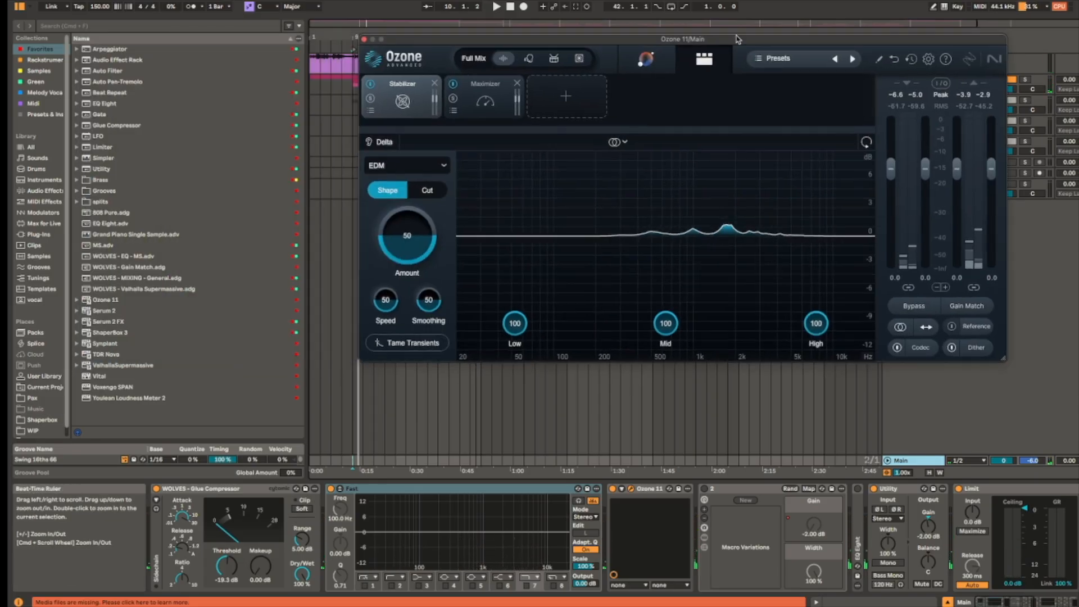
{"action": "left_click", "coordinate": [495, 94]}
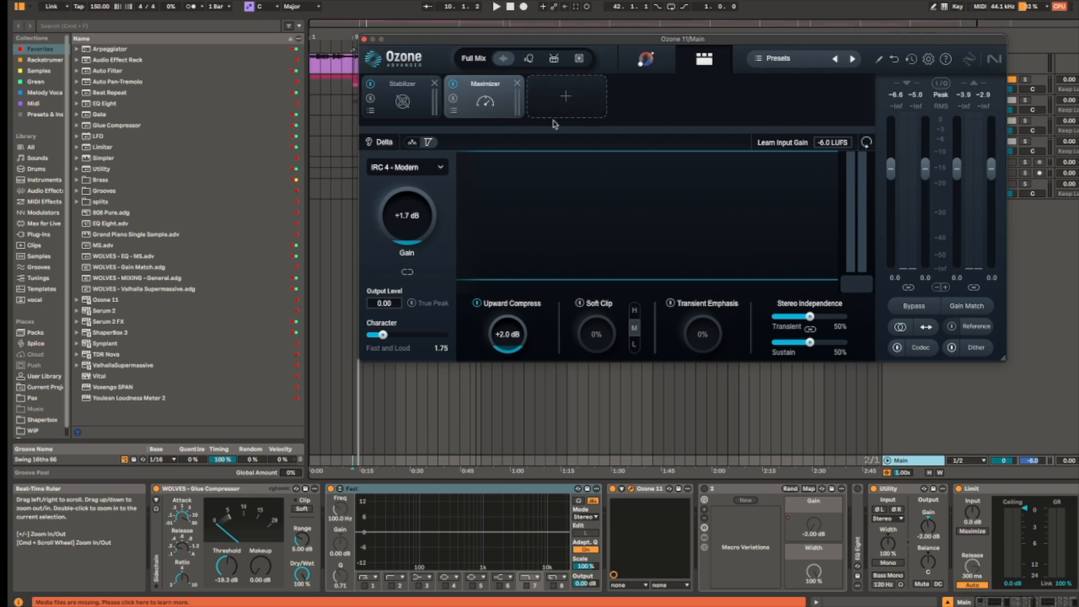
{"action": "left_click", "coordinate": [364, 39]}
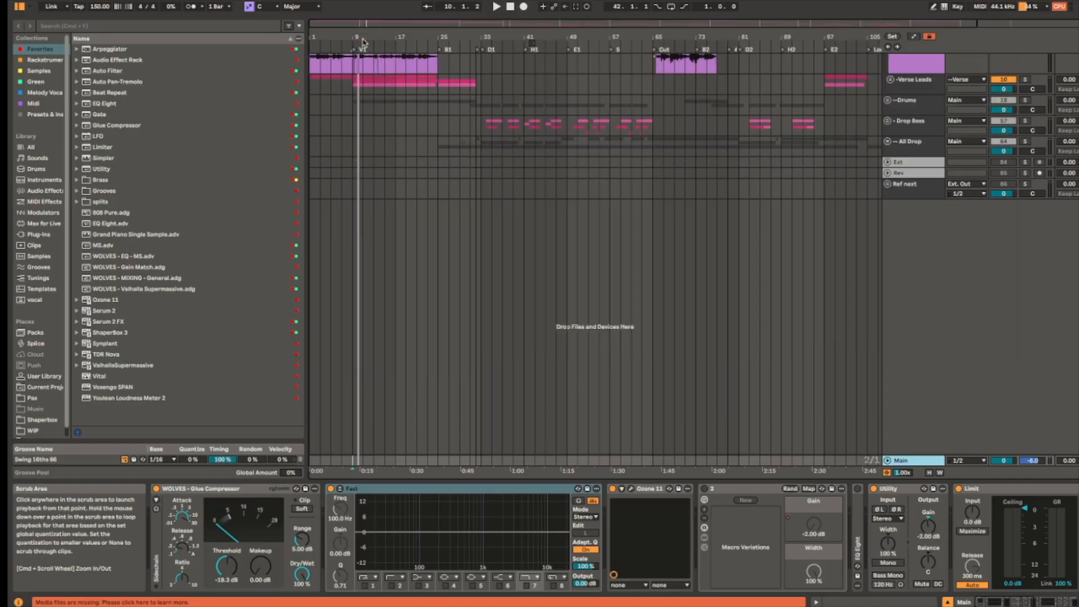
Step: Play the verse briefly and look through the rest of the Main track's device chain to Youlean Loudness Meter 2
{"action": "scroll", "coordinate": [837, 364], "scroll_direction": "up", "scroll_amount": 5}
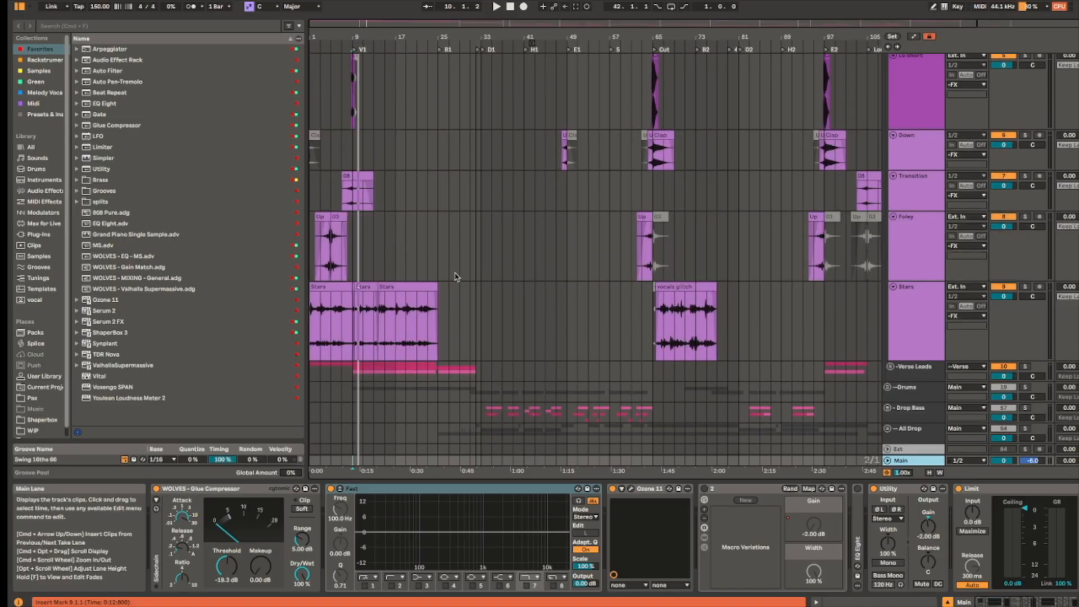
{"action": "key", "text": "space"}
{"action": "scroll", "coordinate": [768, 528], "scroll_direction": "right", "scroll_amount": 10}
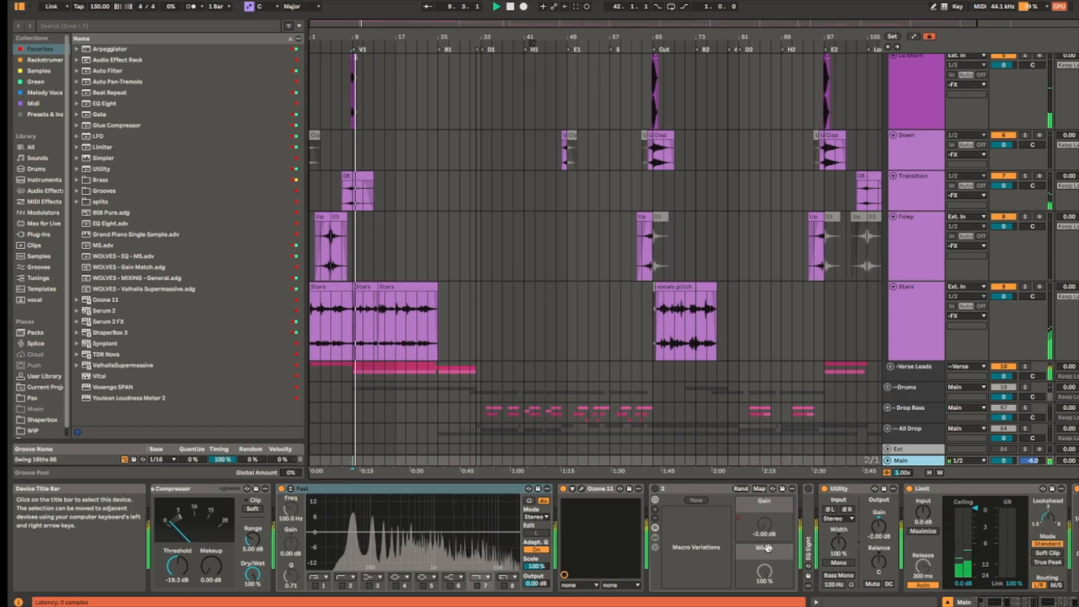
{"action": "key", "text": "space"}
{"action": "scroll", "coordinate": [753, 311], "scroll_direction": "down", "scroll_amount": 2}
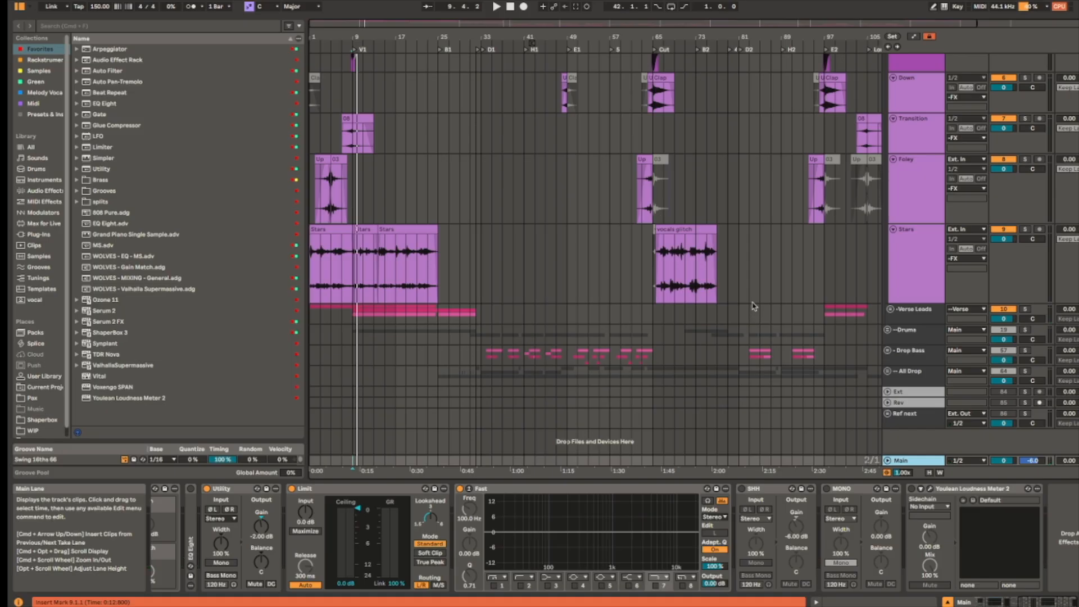
Step: Clear the Verse group's solo and fold the FX group's tracks from the second Lo down to Stars
{"action": "scroll", "coordinate": [756, 305], "scroll_direction": "right", "scroll_amount": 5}
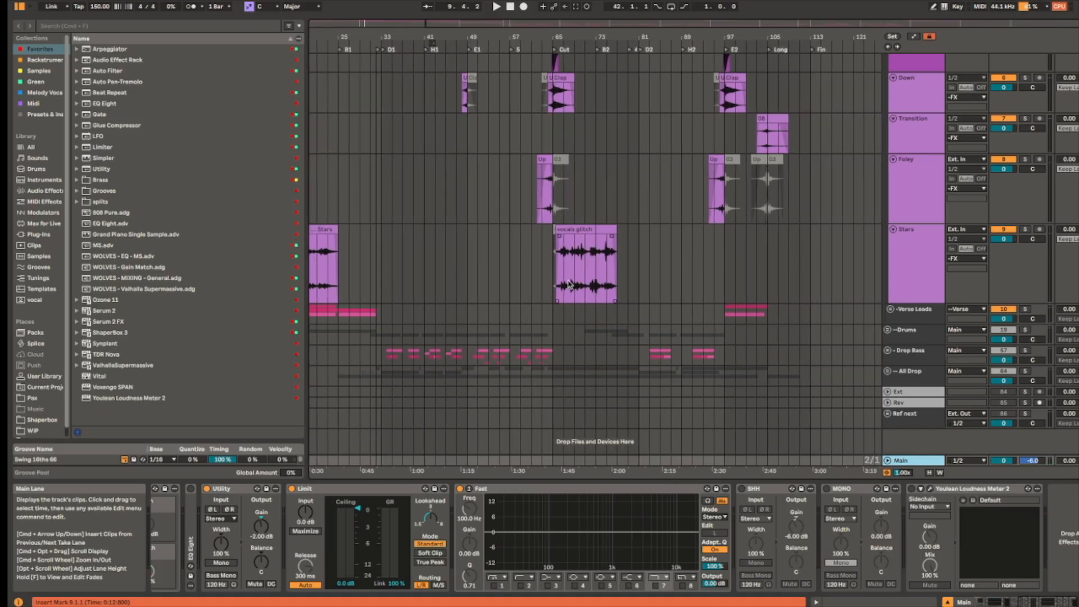
{"action": "left_click", "coordinate": [596, 256]}
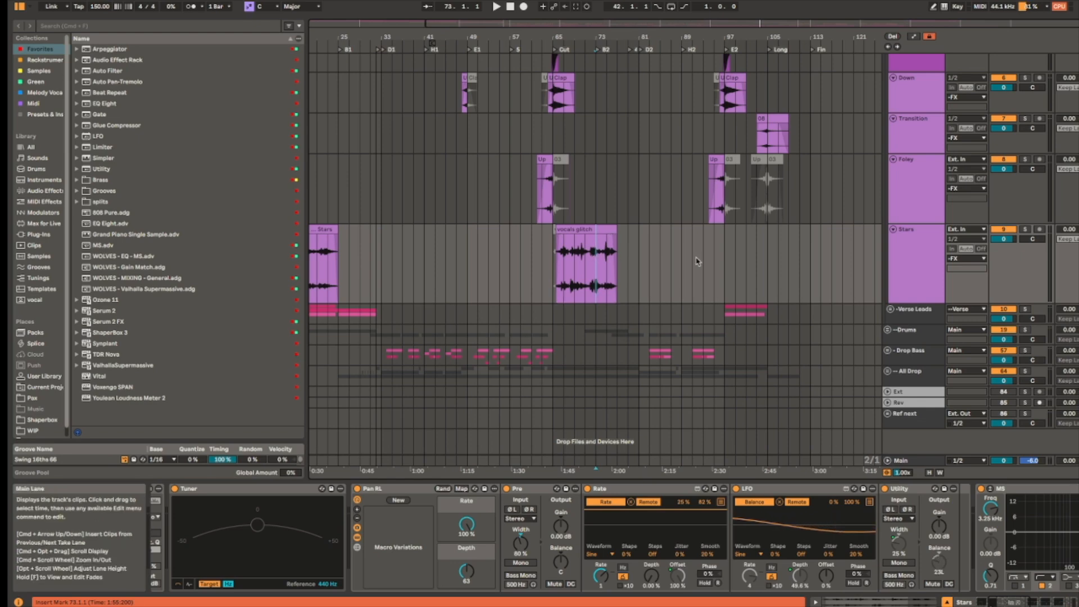
{"action": "left_click_drag", "start_coordinate": [679, 252], "coordinate": [679, 90]}
{"action": "key", "text": "u"}
{"action": "scroll", "coordinate": [663, 146], "scroll_direction": "up", "scroll_amount": 5}
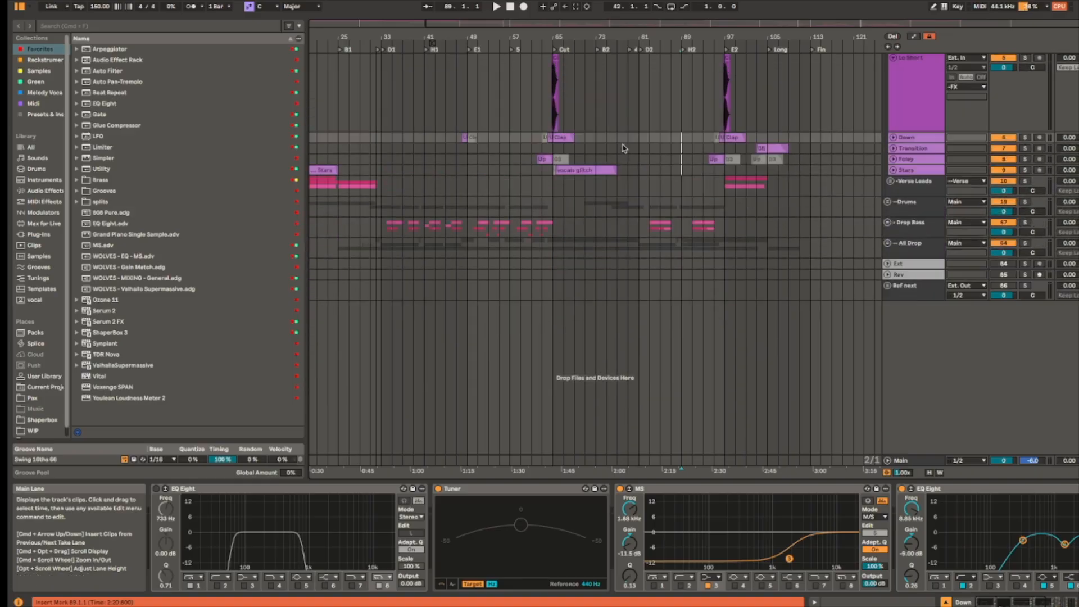
{"action": "left_click", "coordinate": [640, 142]}
{"action": "key", "text": "u"}
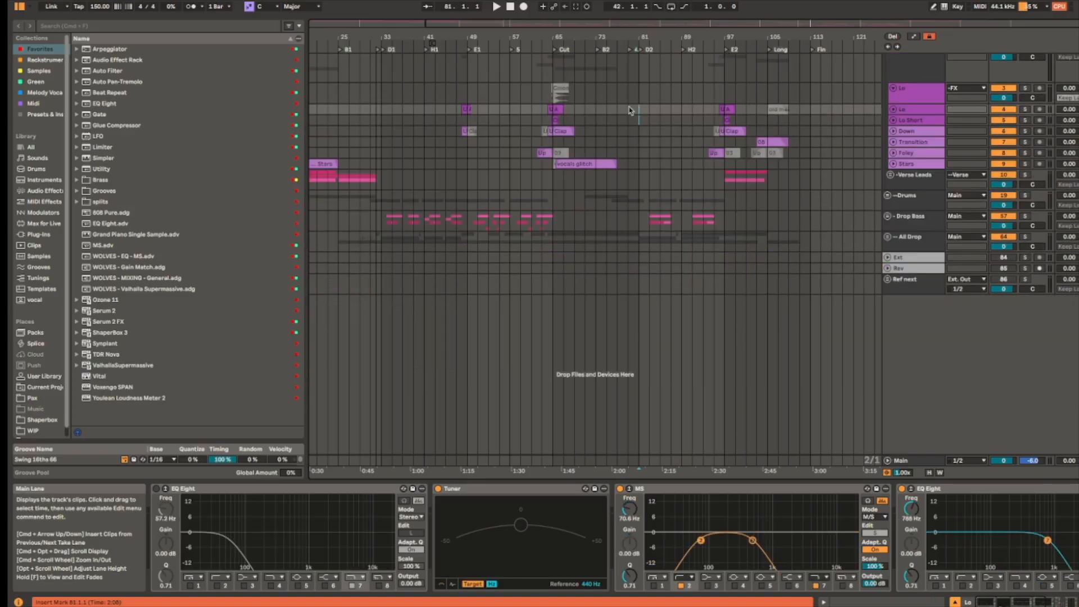
Step: Play the song from bar 73 and expand the frequency display of the Main track's Fast EQ
{"action": "scroll", "coordinate": [646, 228], "scroll_direction": "up", "scroll_amount": 2}
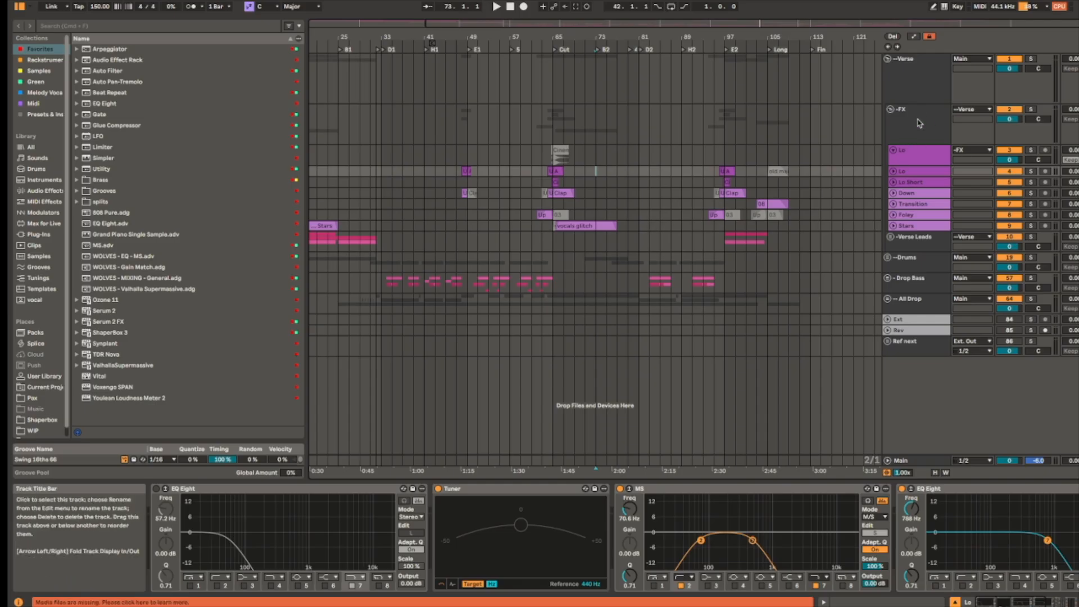
{"action": "key", "text": "space"}
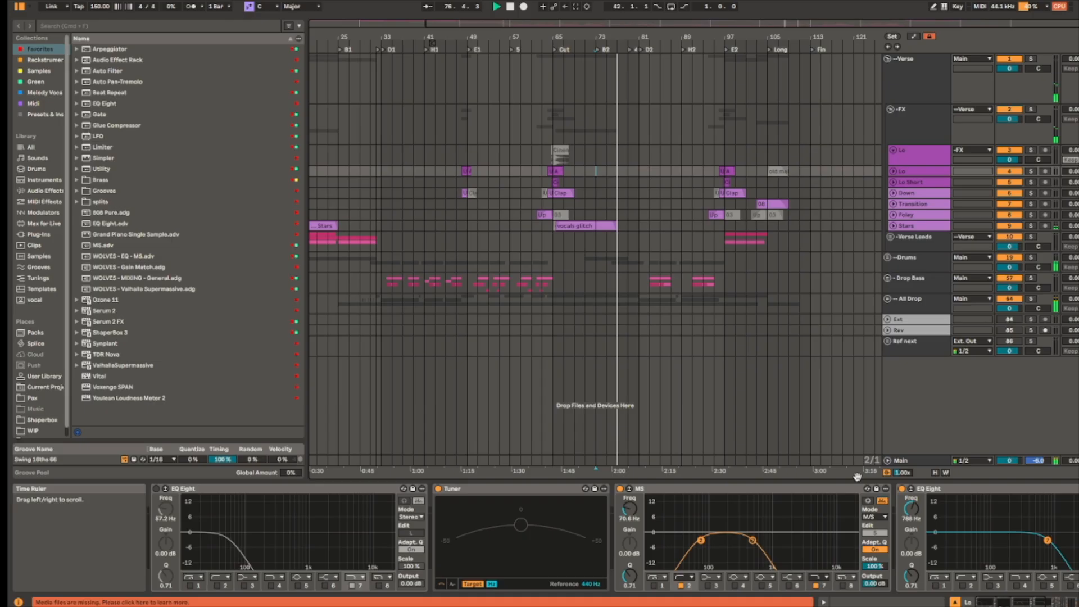
{"action": "left_click", "coordinate": [910, 462]}
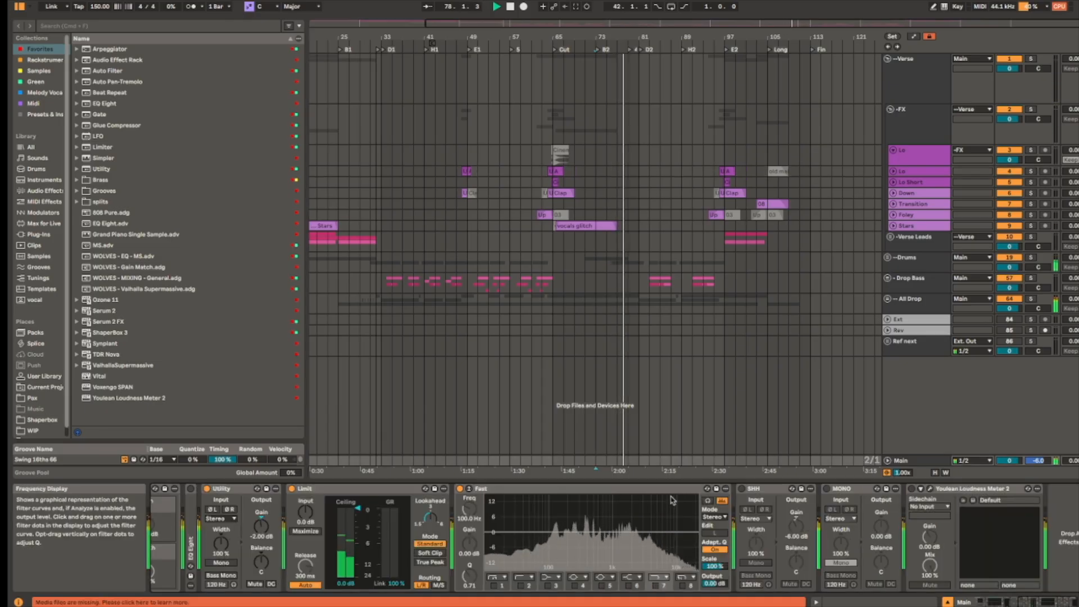
{"action": "double_click", "coordinate": [669, 505]}
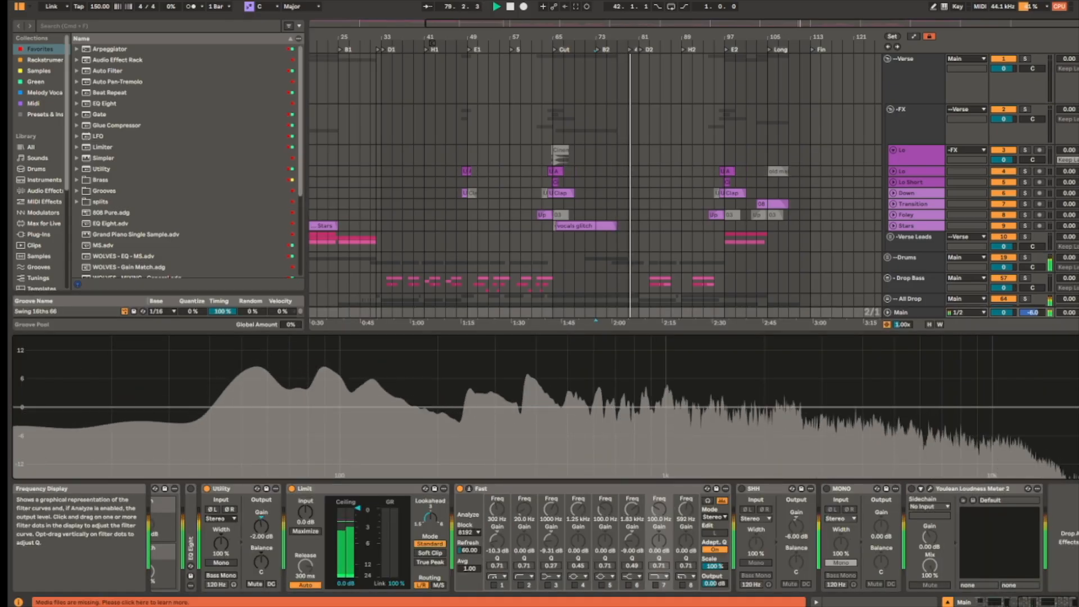